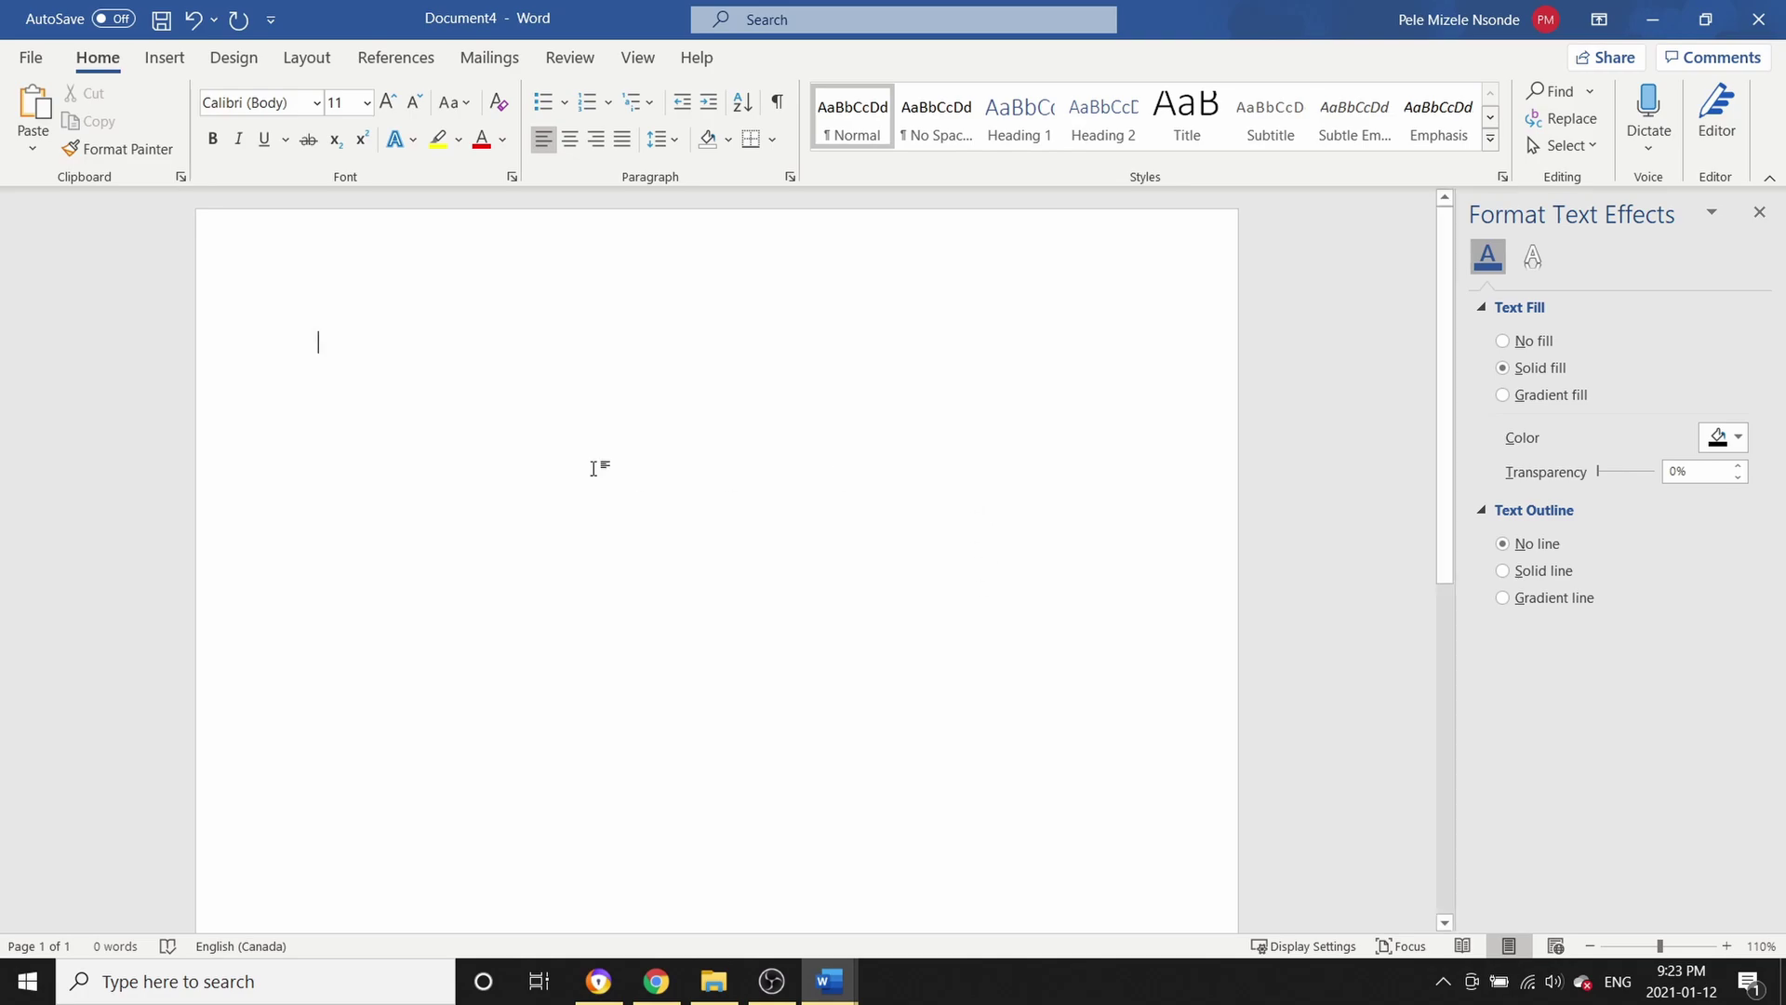
Draw a text box near the page's top-left, type NTL, and set its text fill to No fill
{"action": "left_click", "coordinate": [168, 58]}
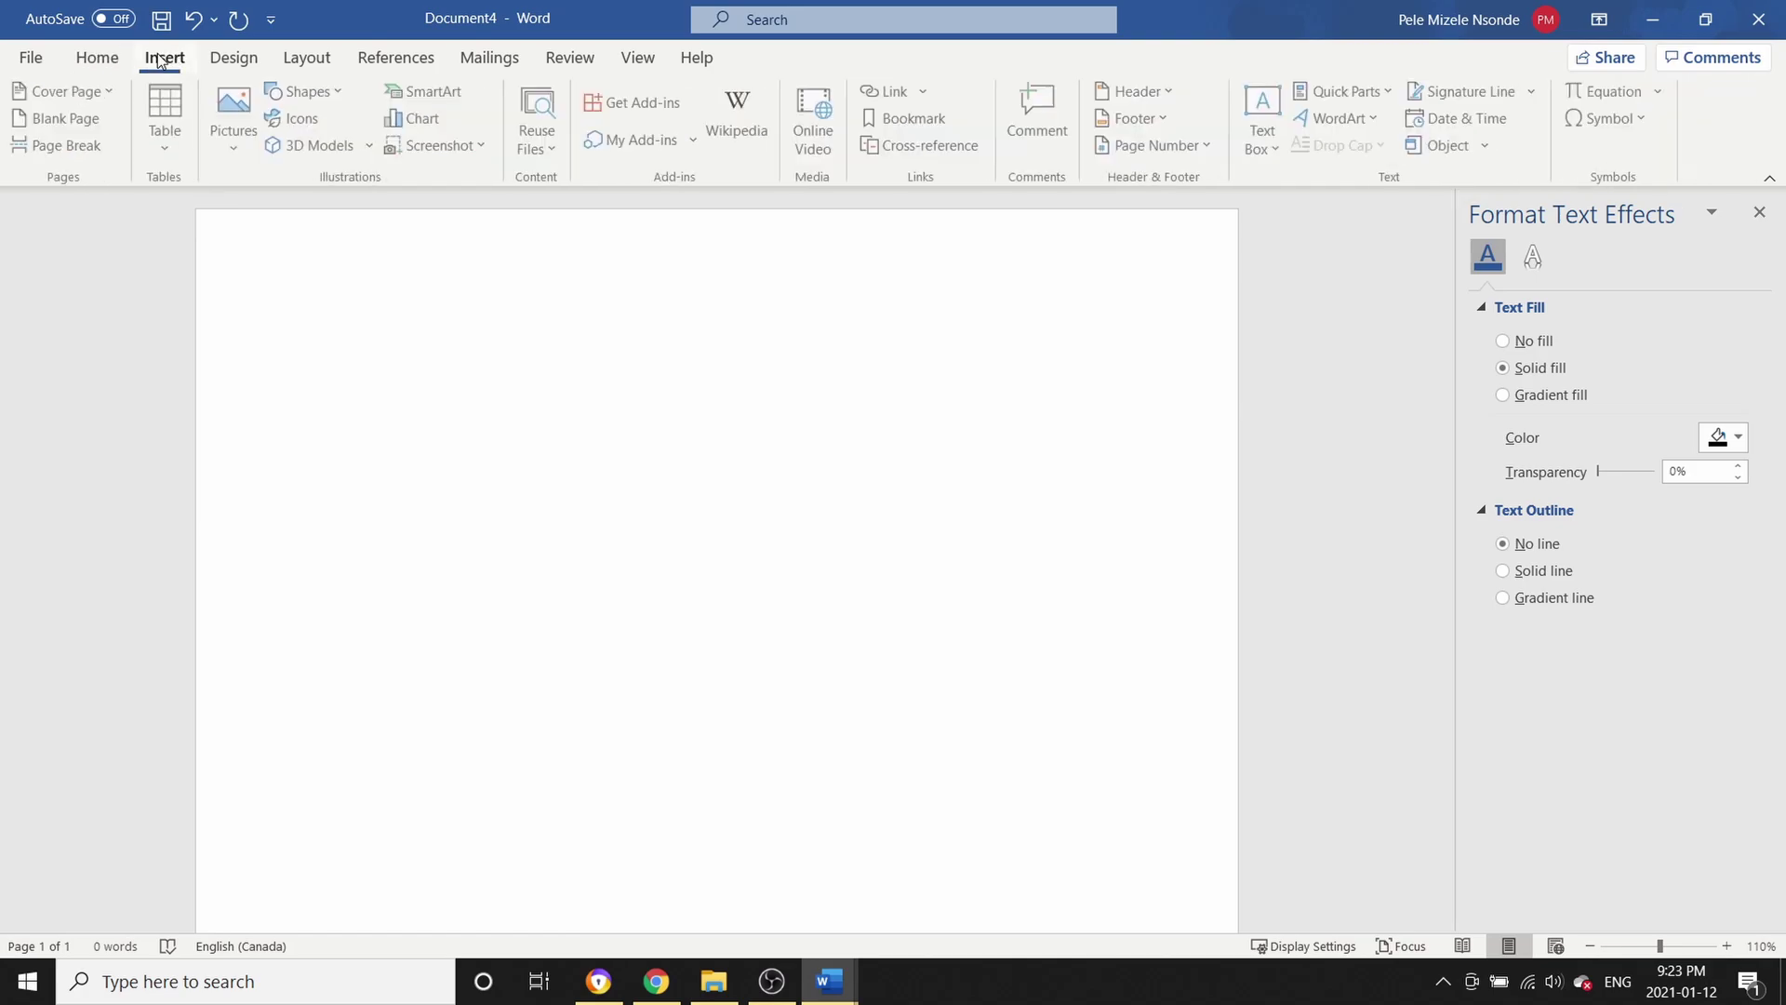
{"action": "left_click", "coordinate": [1274, 147]}
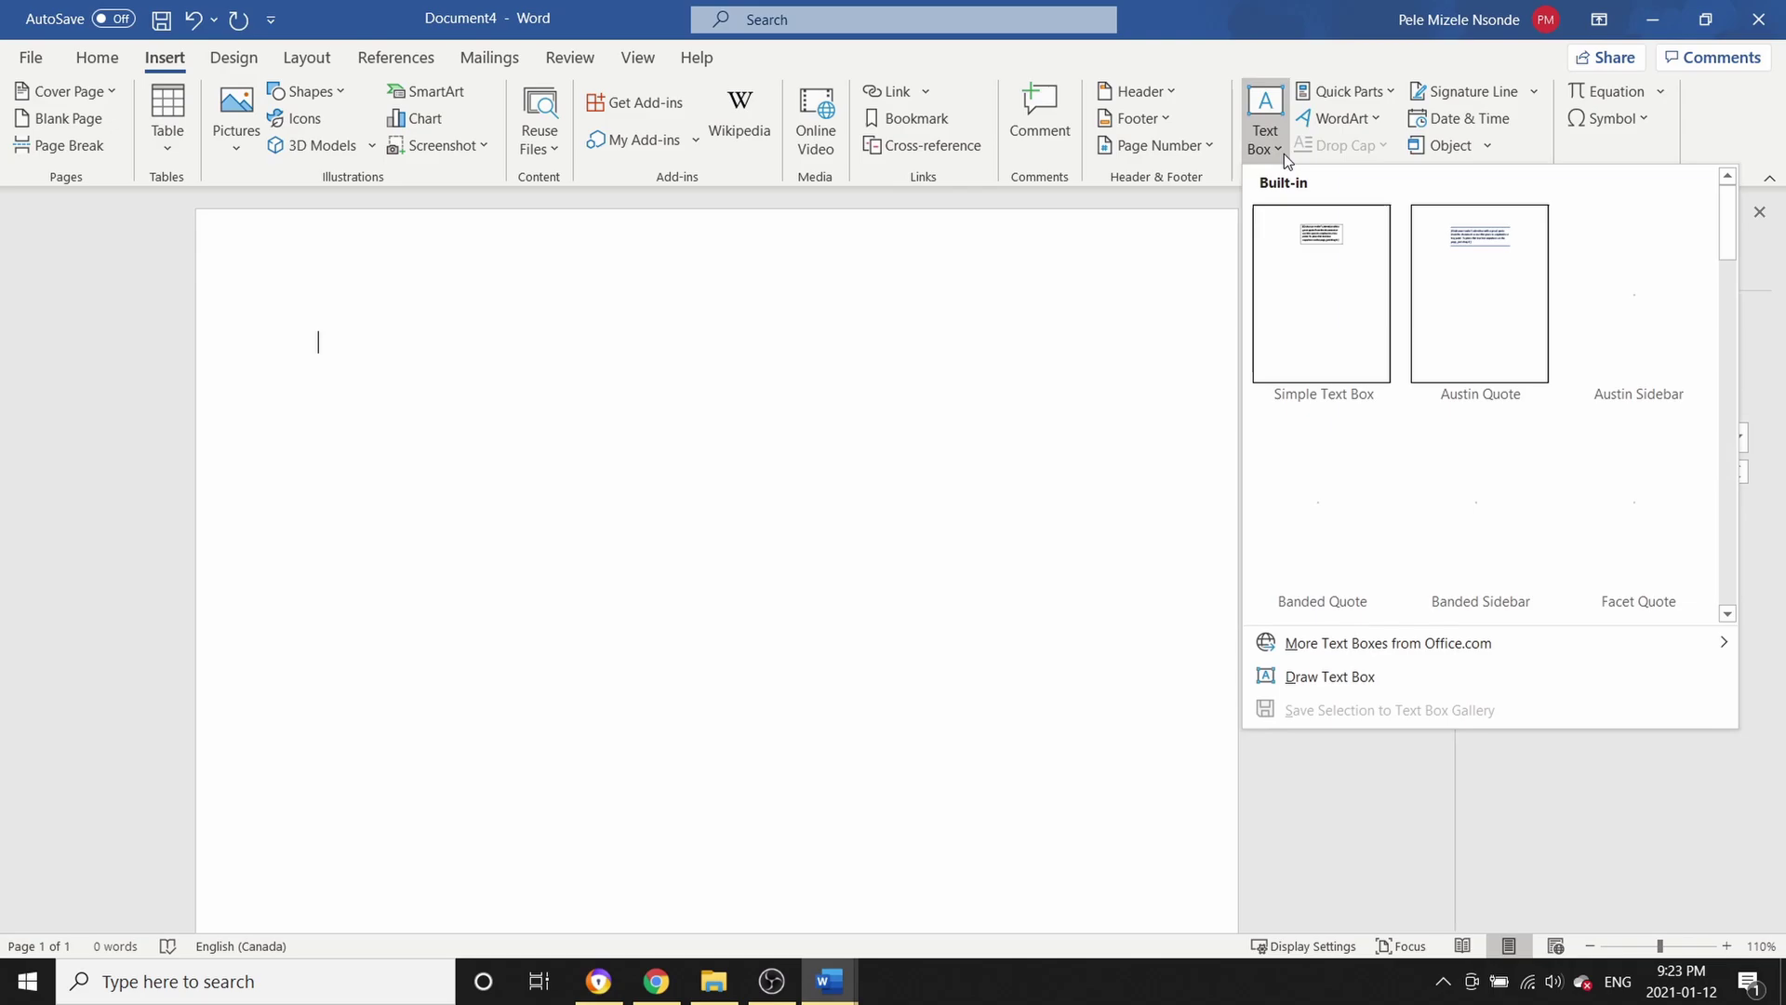
{"action": "left_click", "coordinate": [1306, 674]}
{"action": "left_click_drag", "start_coordinate": [316, 335], "coordinate": [687, 559]}
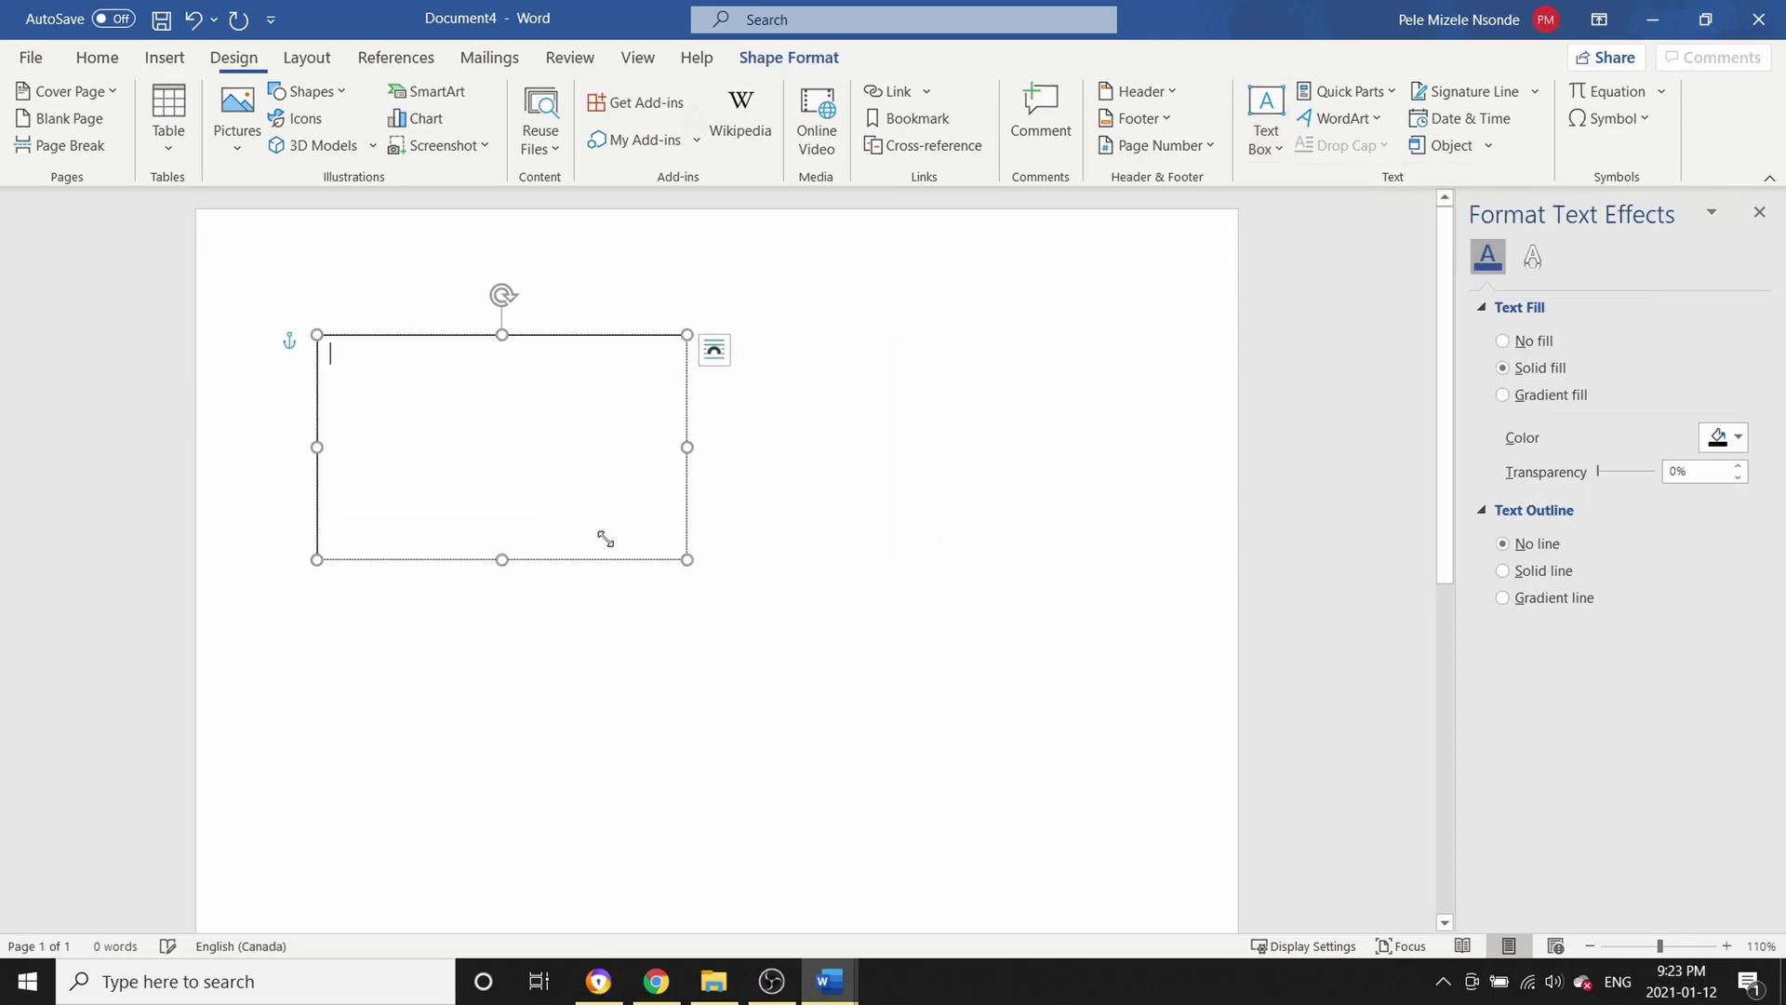
{"action": "type", "text": "NTL"}
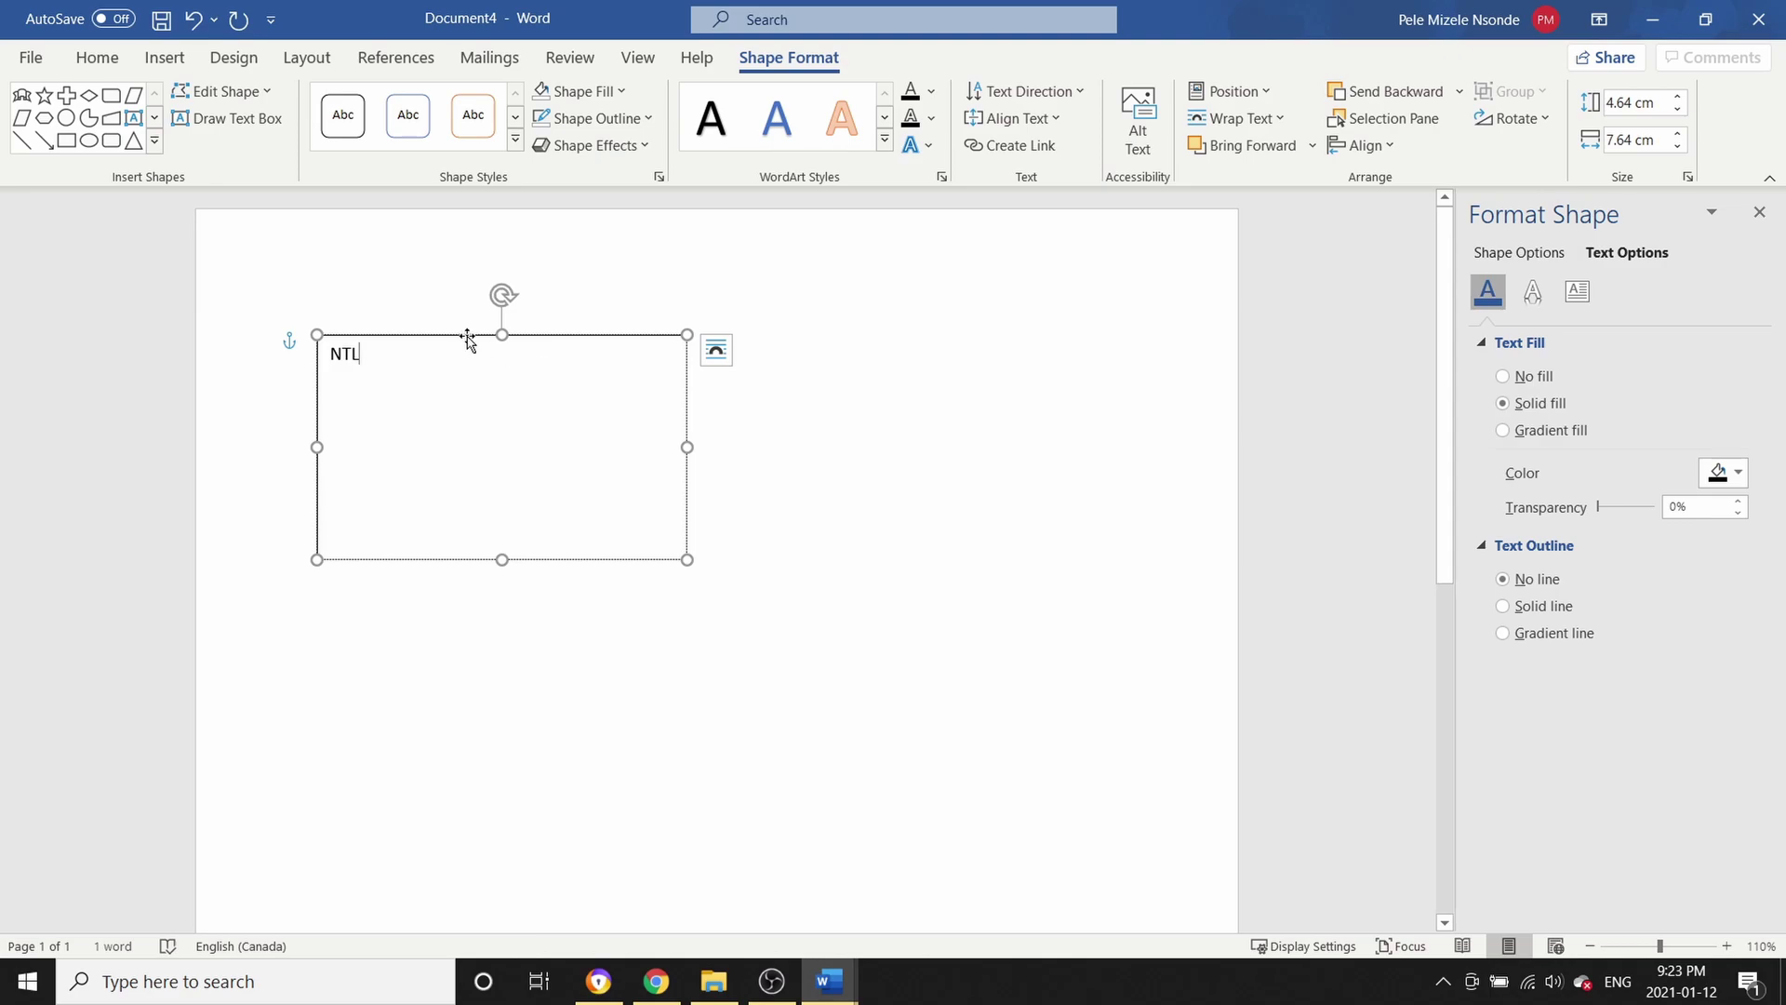
{"action": "left_click", "coordinate": [1511, 378]}
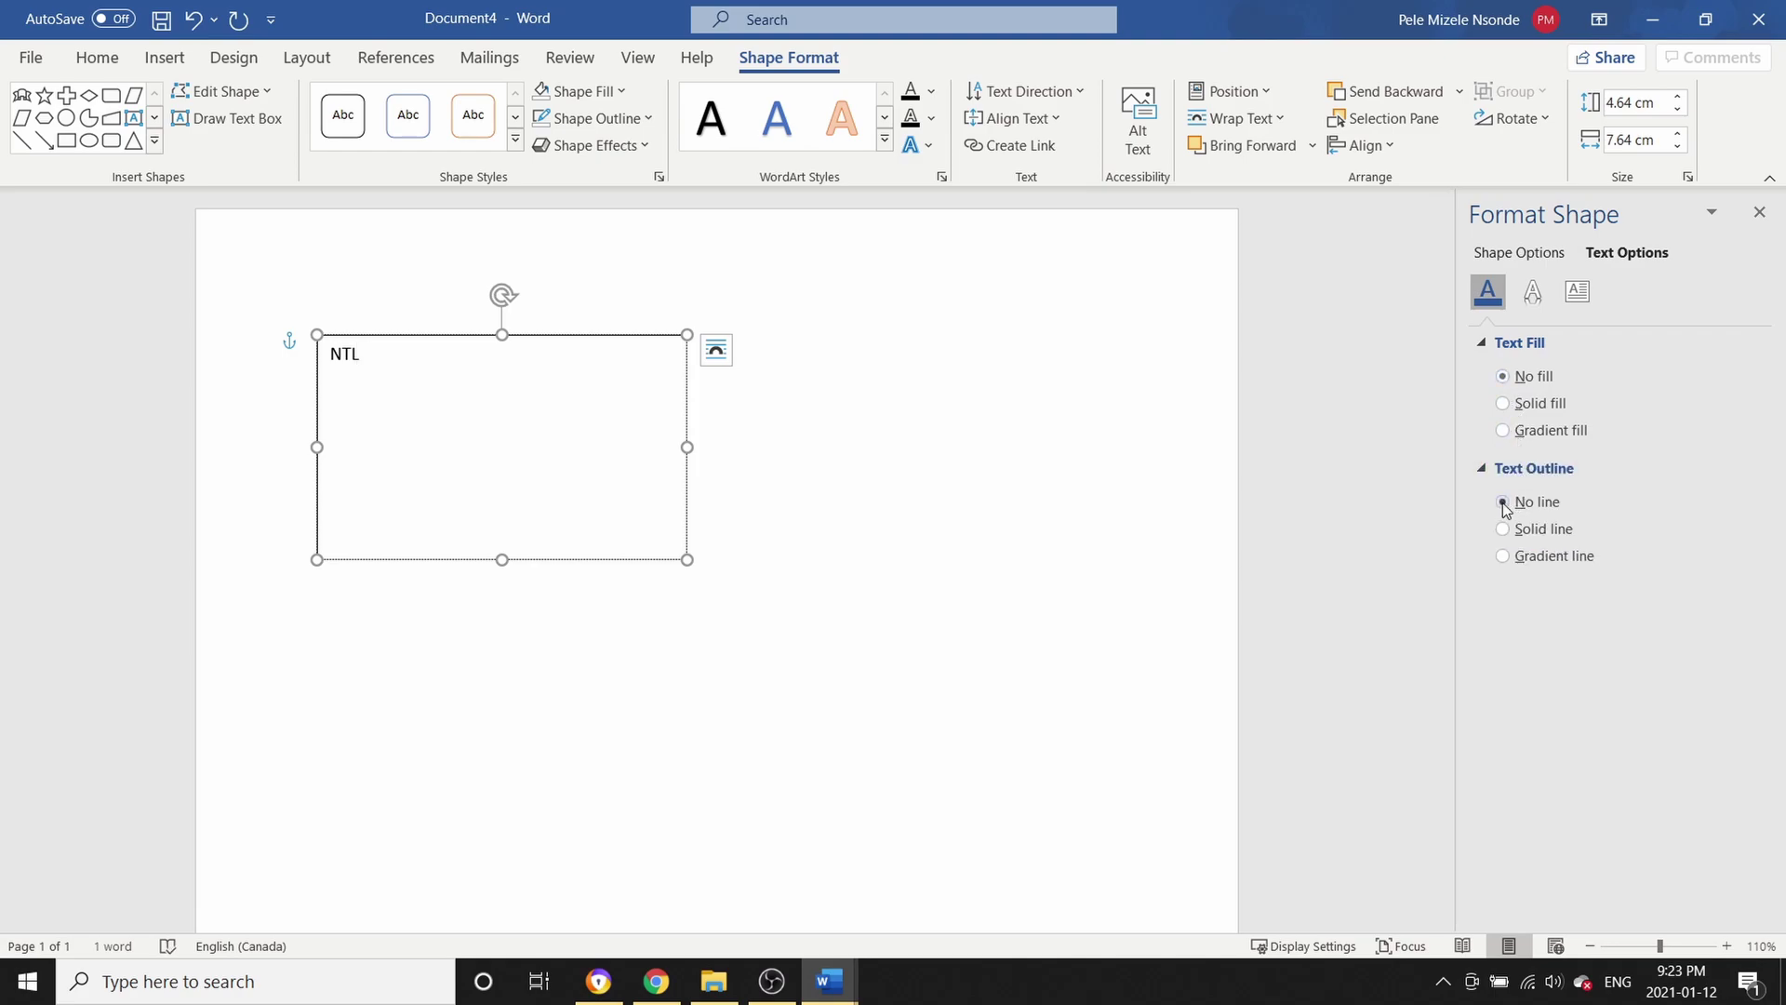
{"action": "left_click", "coordinate": [797, 637]}
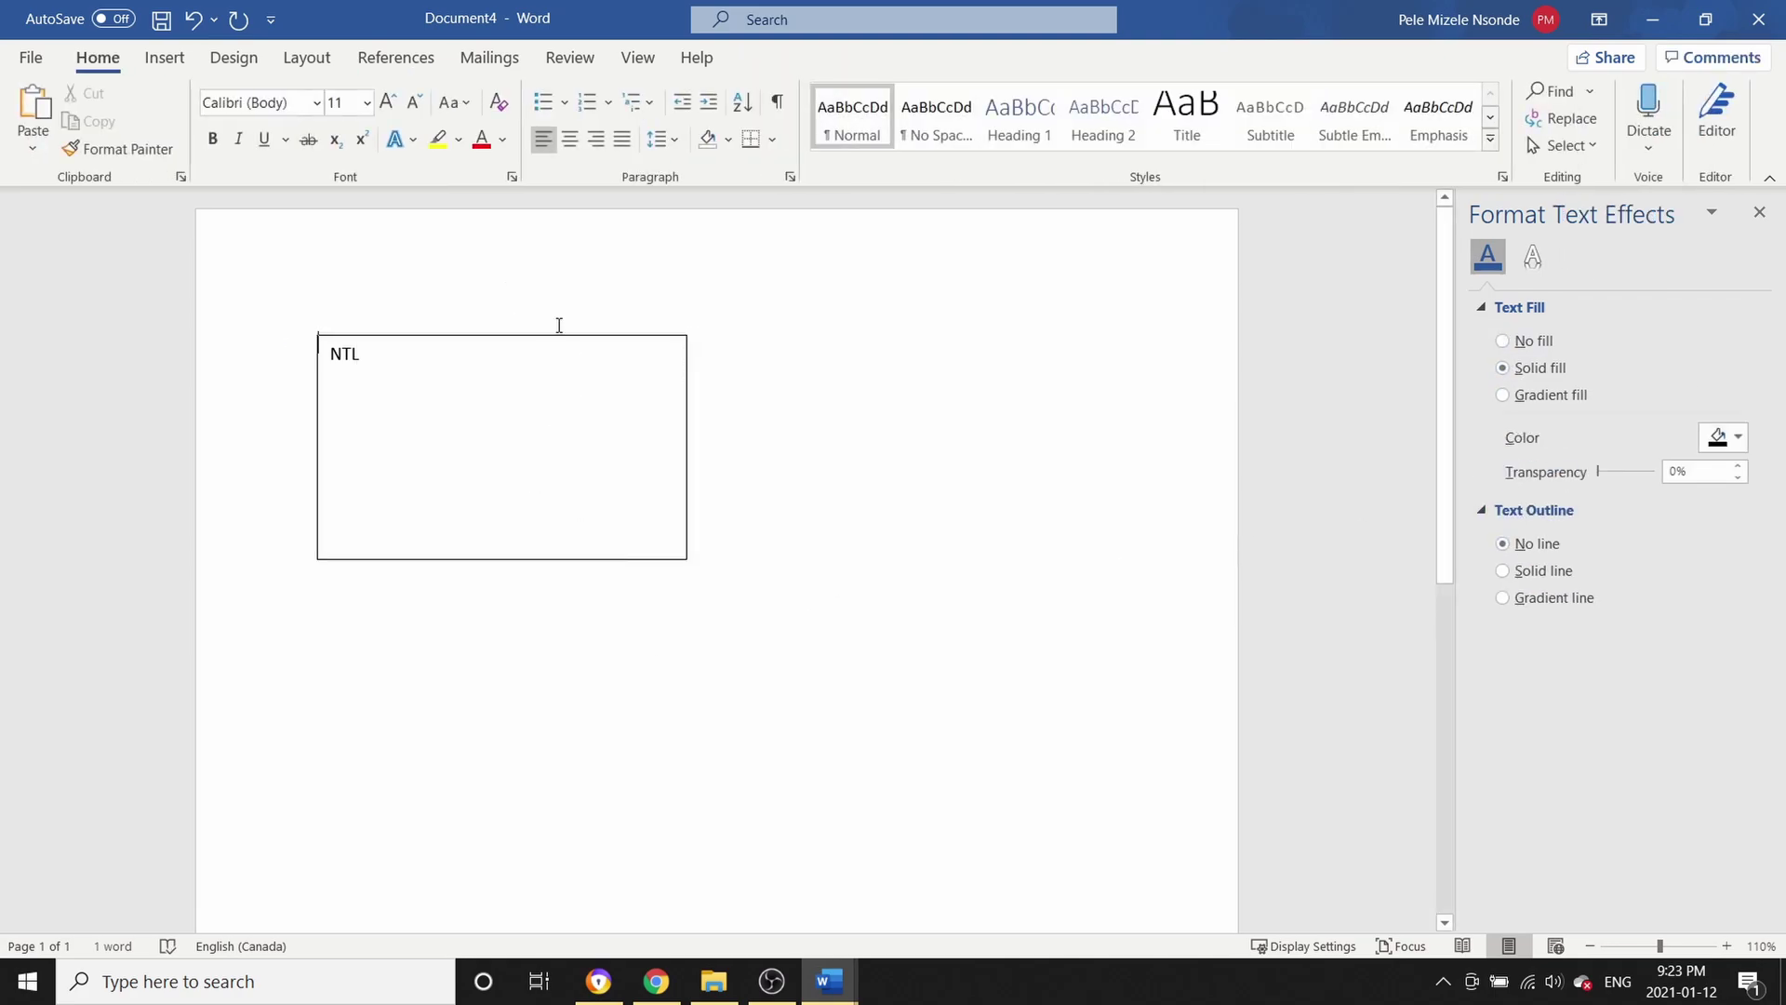
{"action": "left_click", "coordinate": [685, 404]}
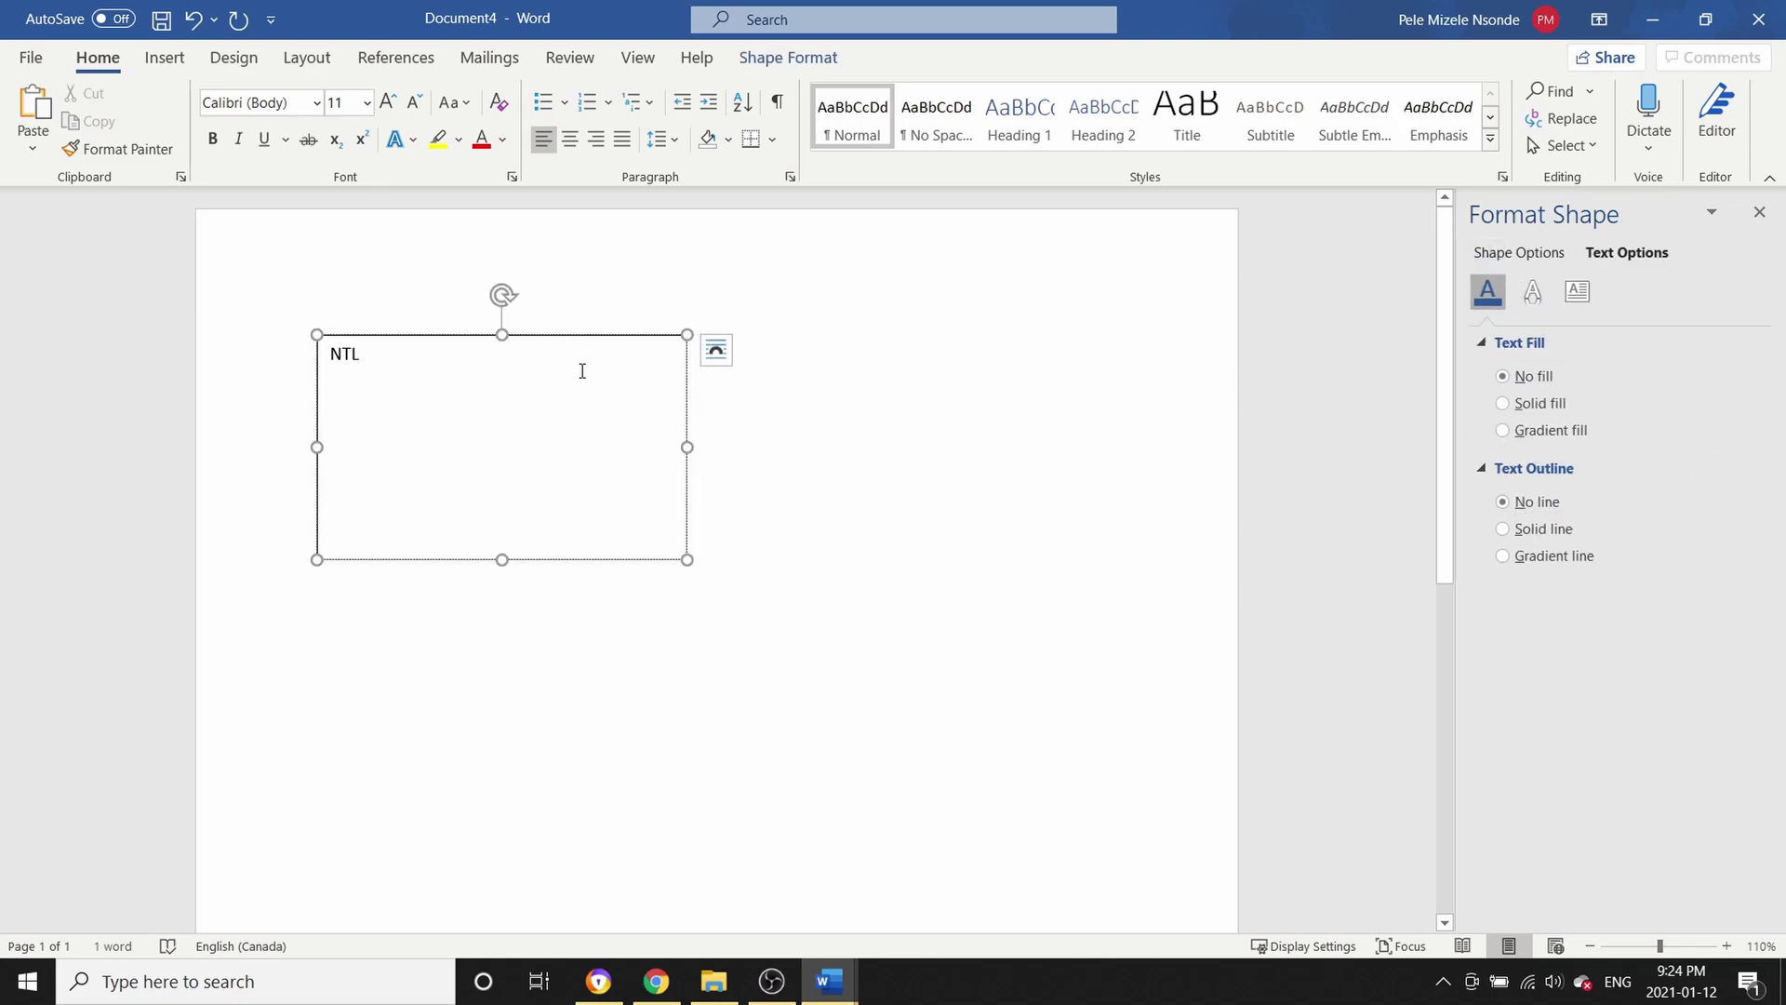
Set the NTL text box outline to No line in Format Shape
{"action": "right_click", "coordinate": [602, 558]}
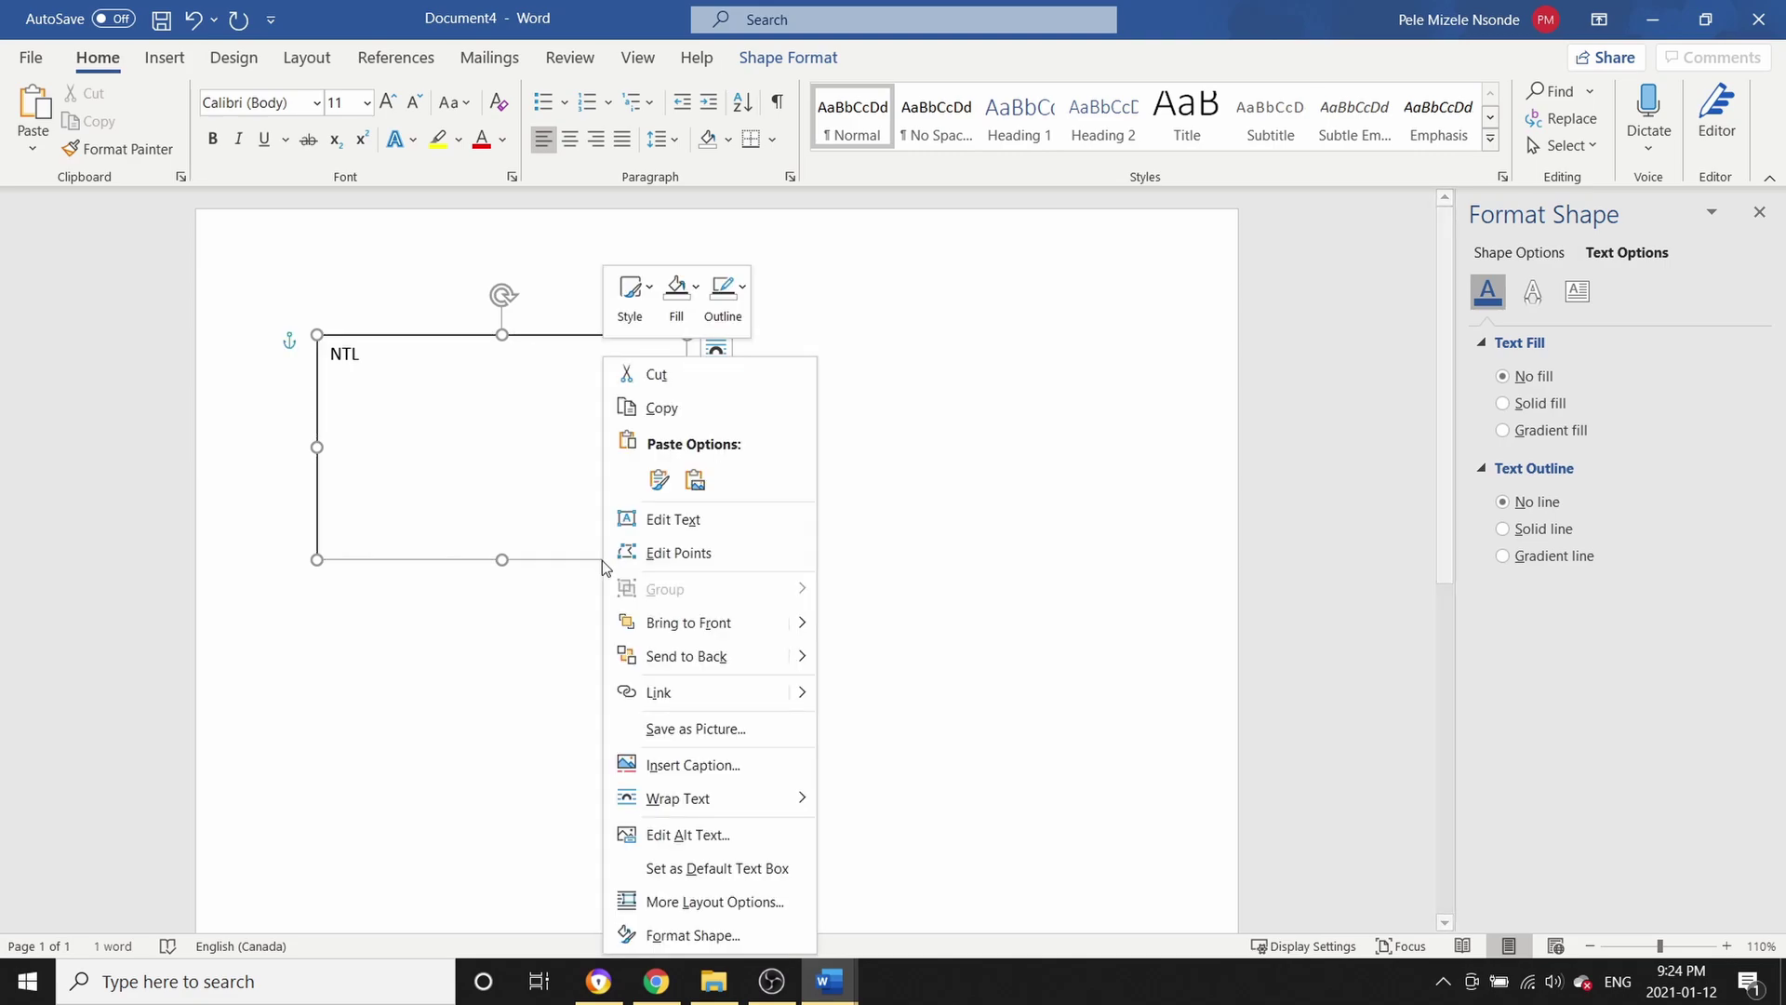
{"action": "left_click", "coordinate": [676, 935]}
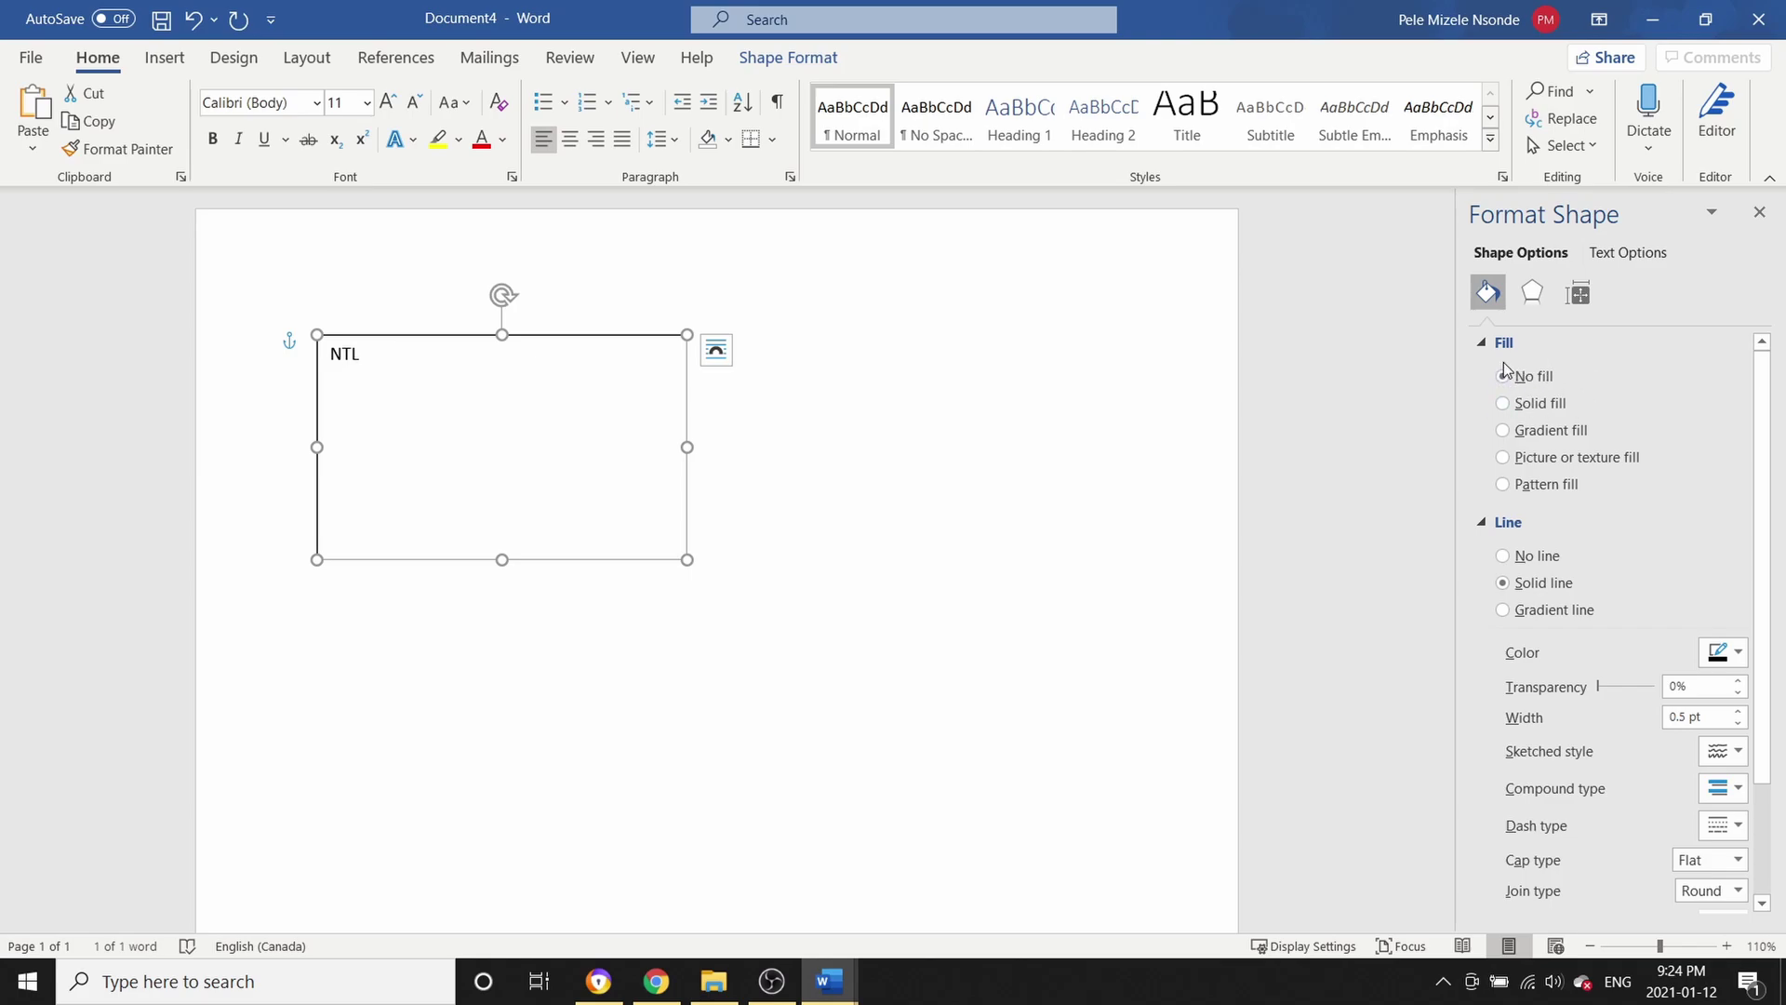
{"action": "left_click", "coordinate": [1501, 557]}
{"action": "left_click", "coordinate": [861, 515]}
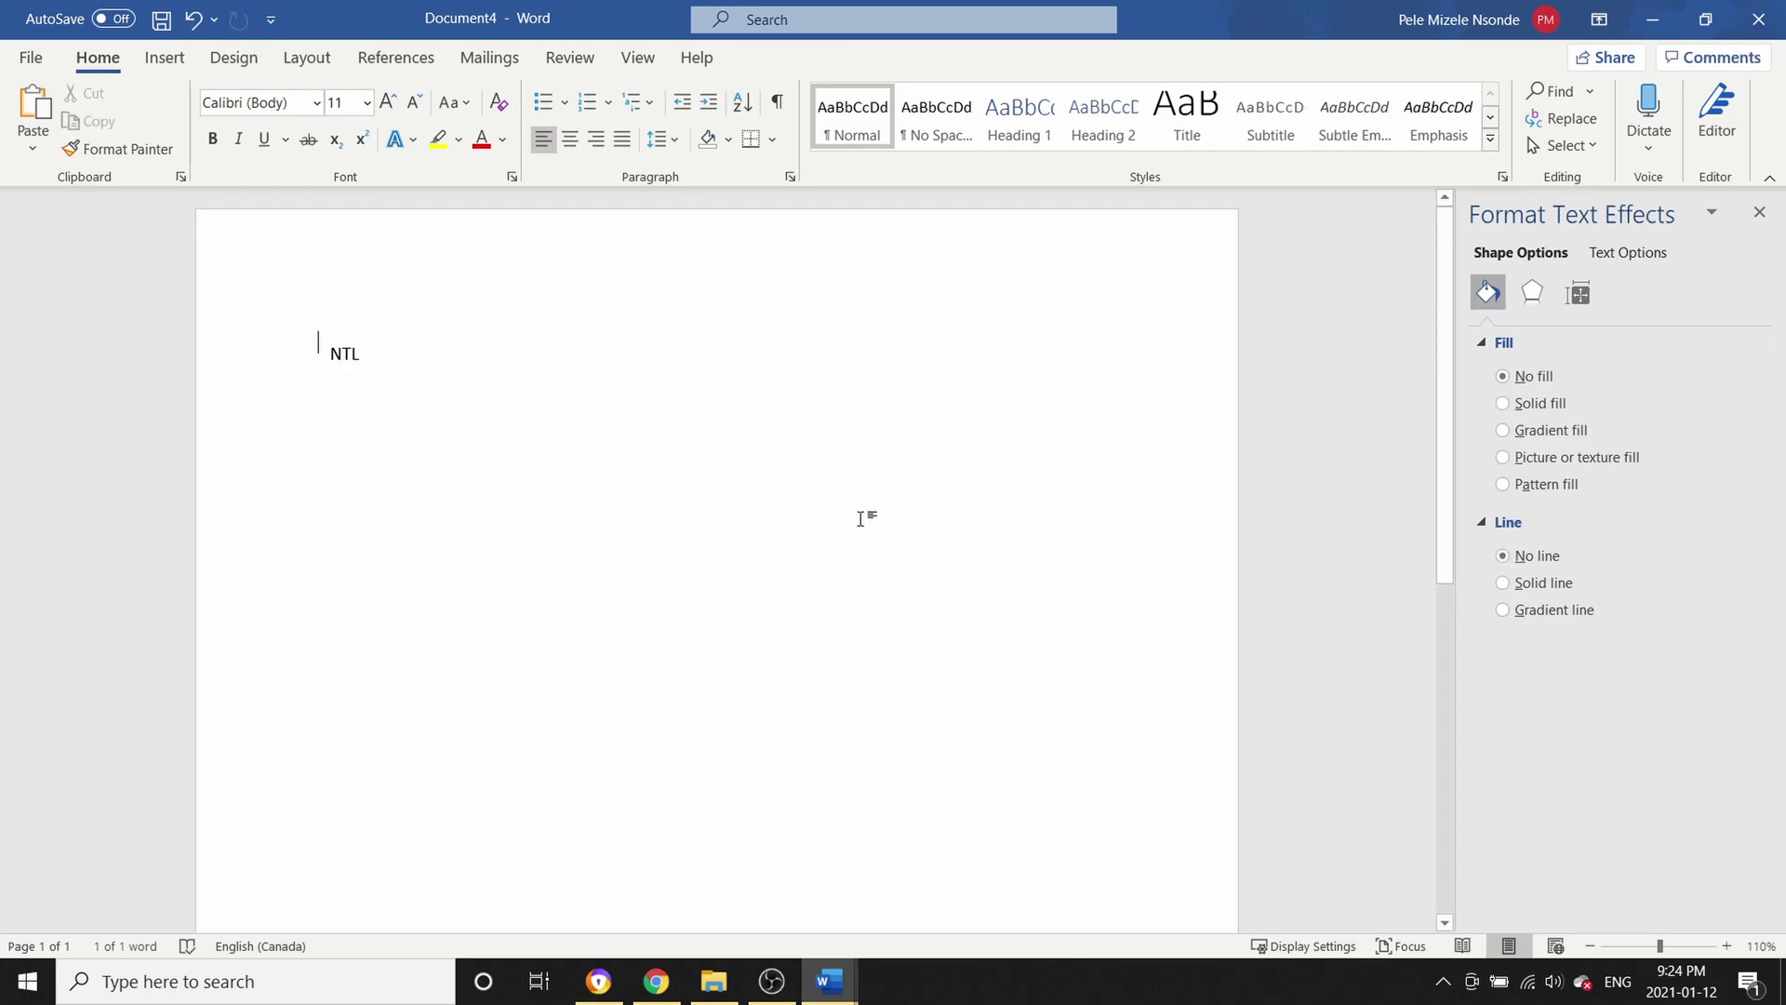
{"action": "left_click", "coordinate": [375, 391]}
{"action": "left_click", "coordinate": [881, 567]}
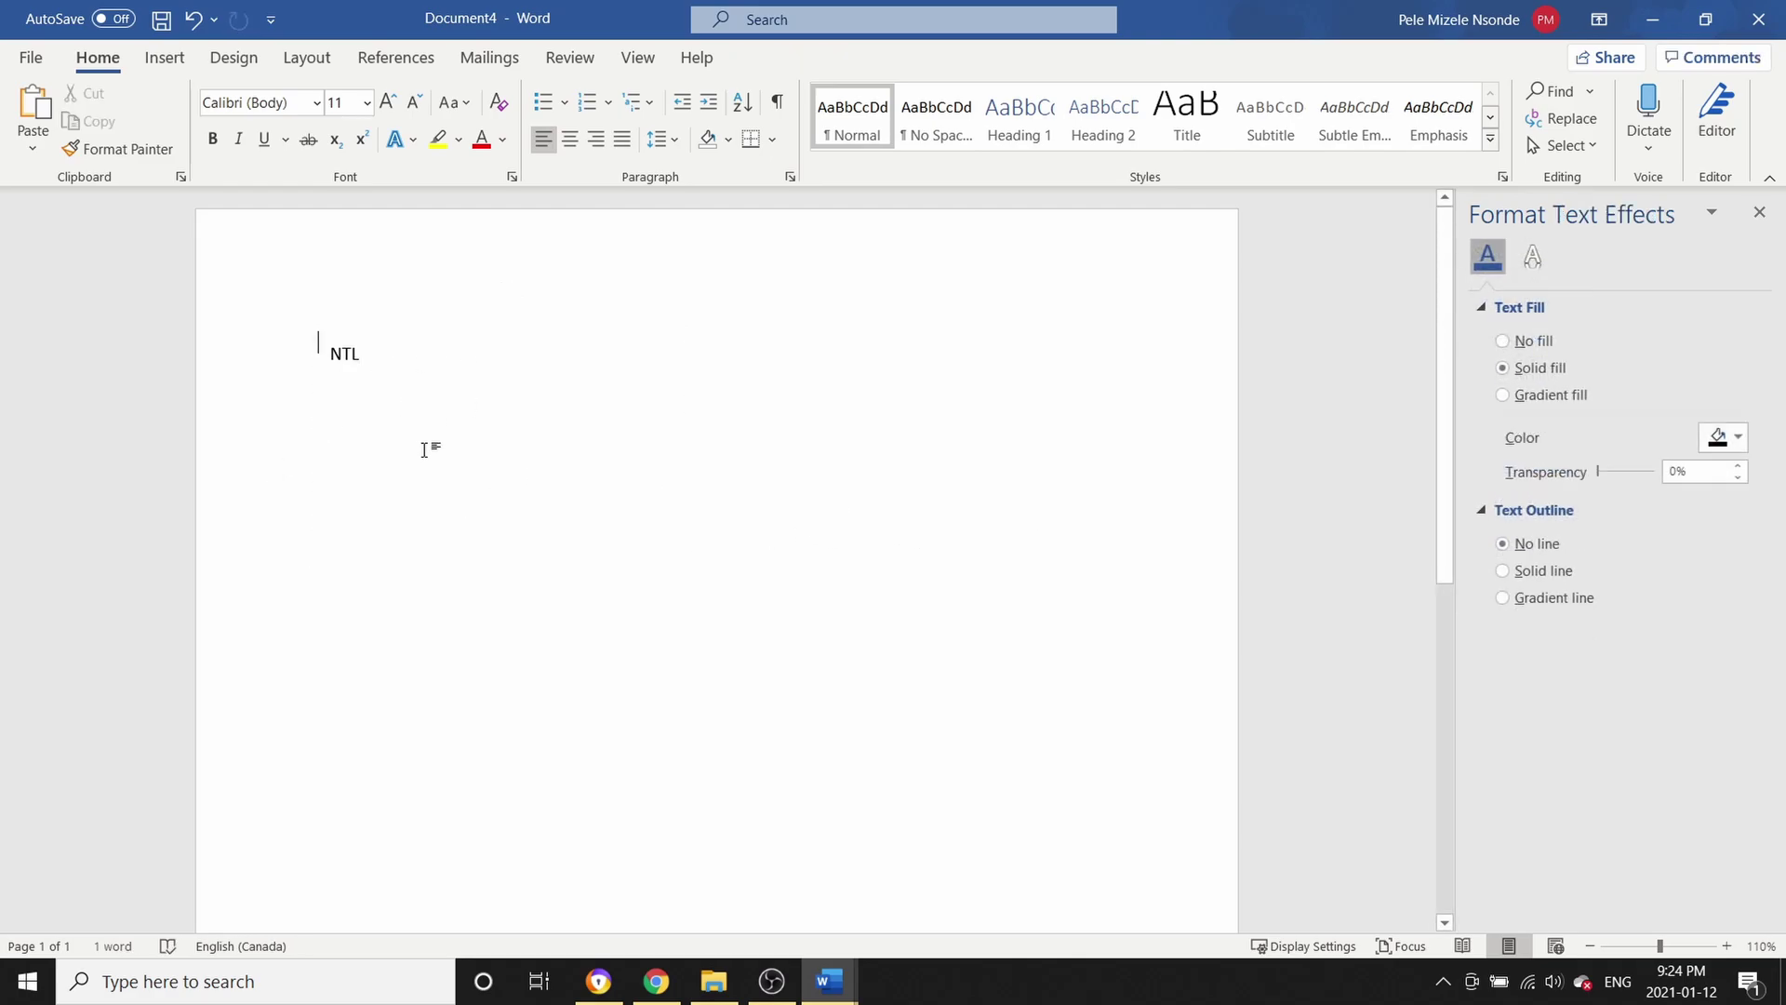
{"action": "left_click", "coordinate": [377, 358]}
Set the NTL text to 80 pt in the Elephant font
{"action": "key", "text": "ctrl+a"}
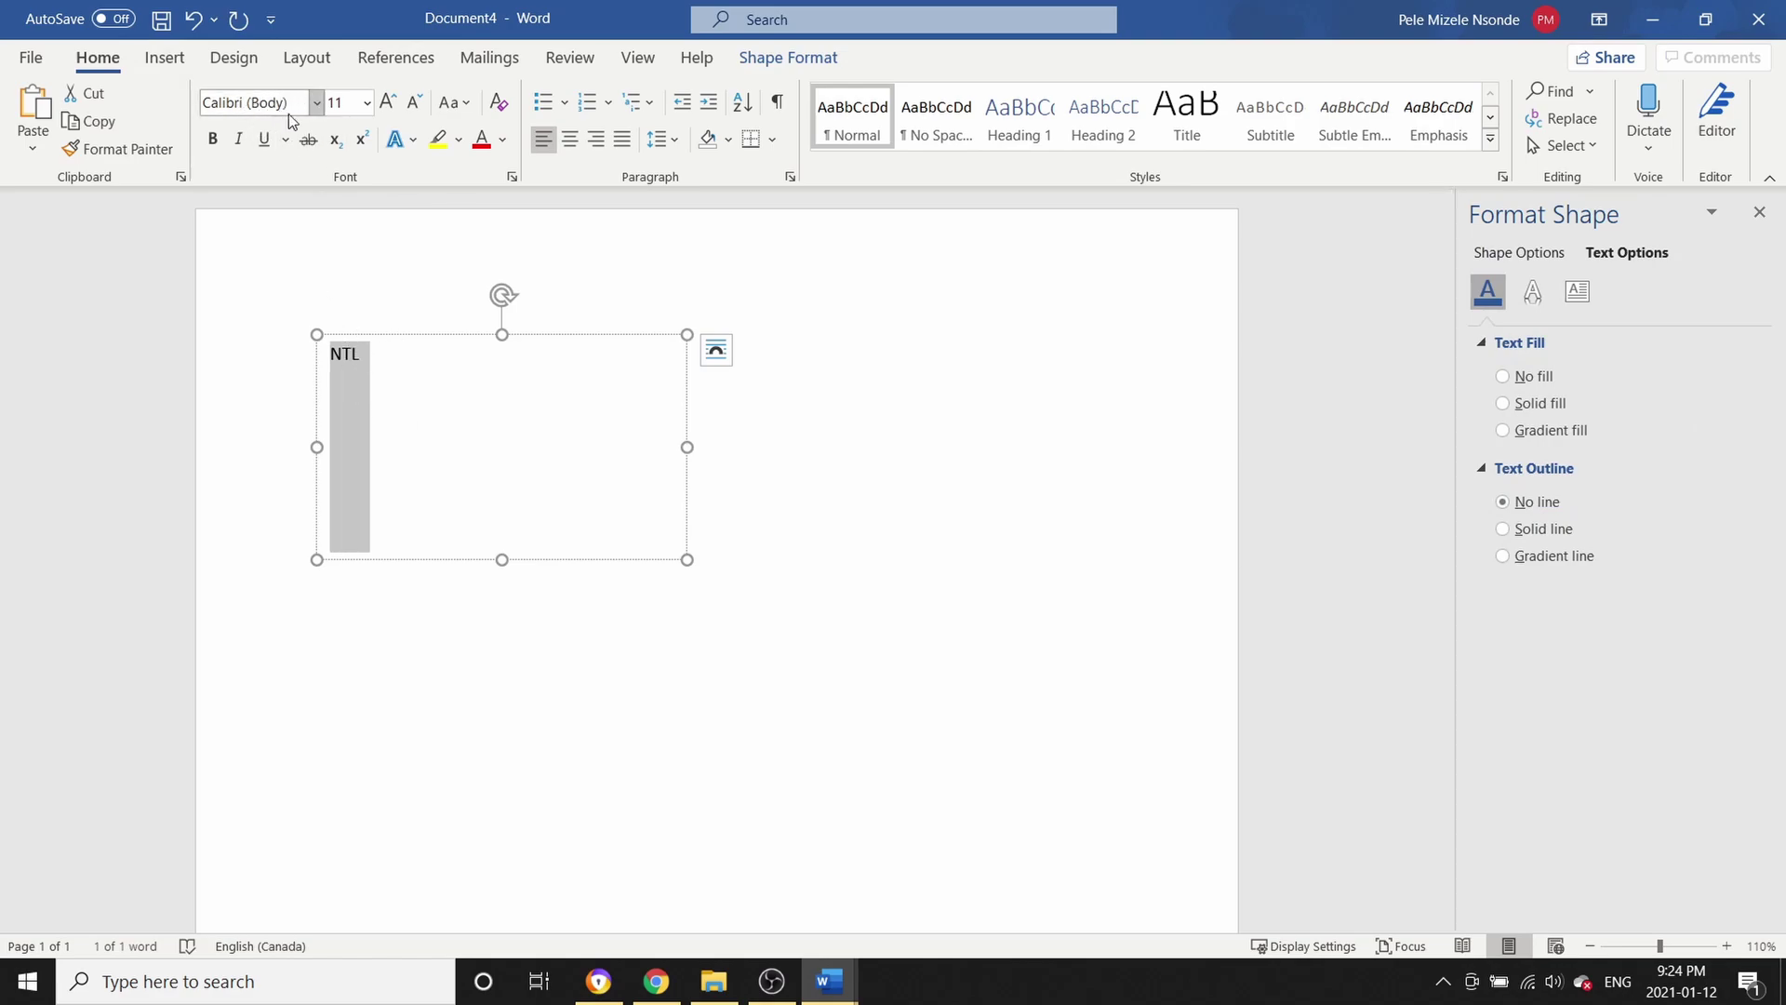
{"action": "left_click", "coordinate": [345, 98]}
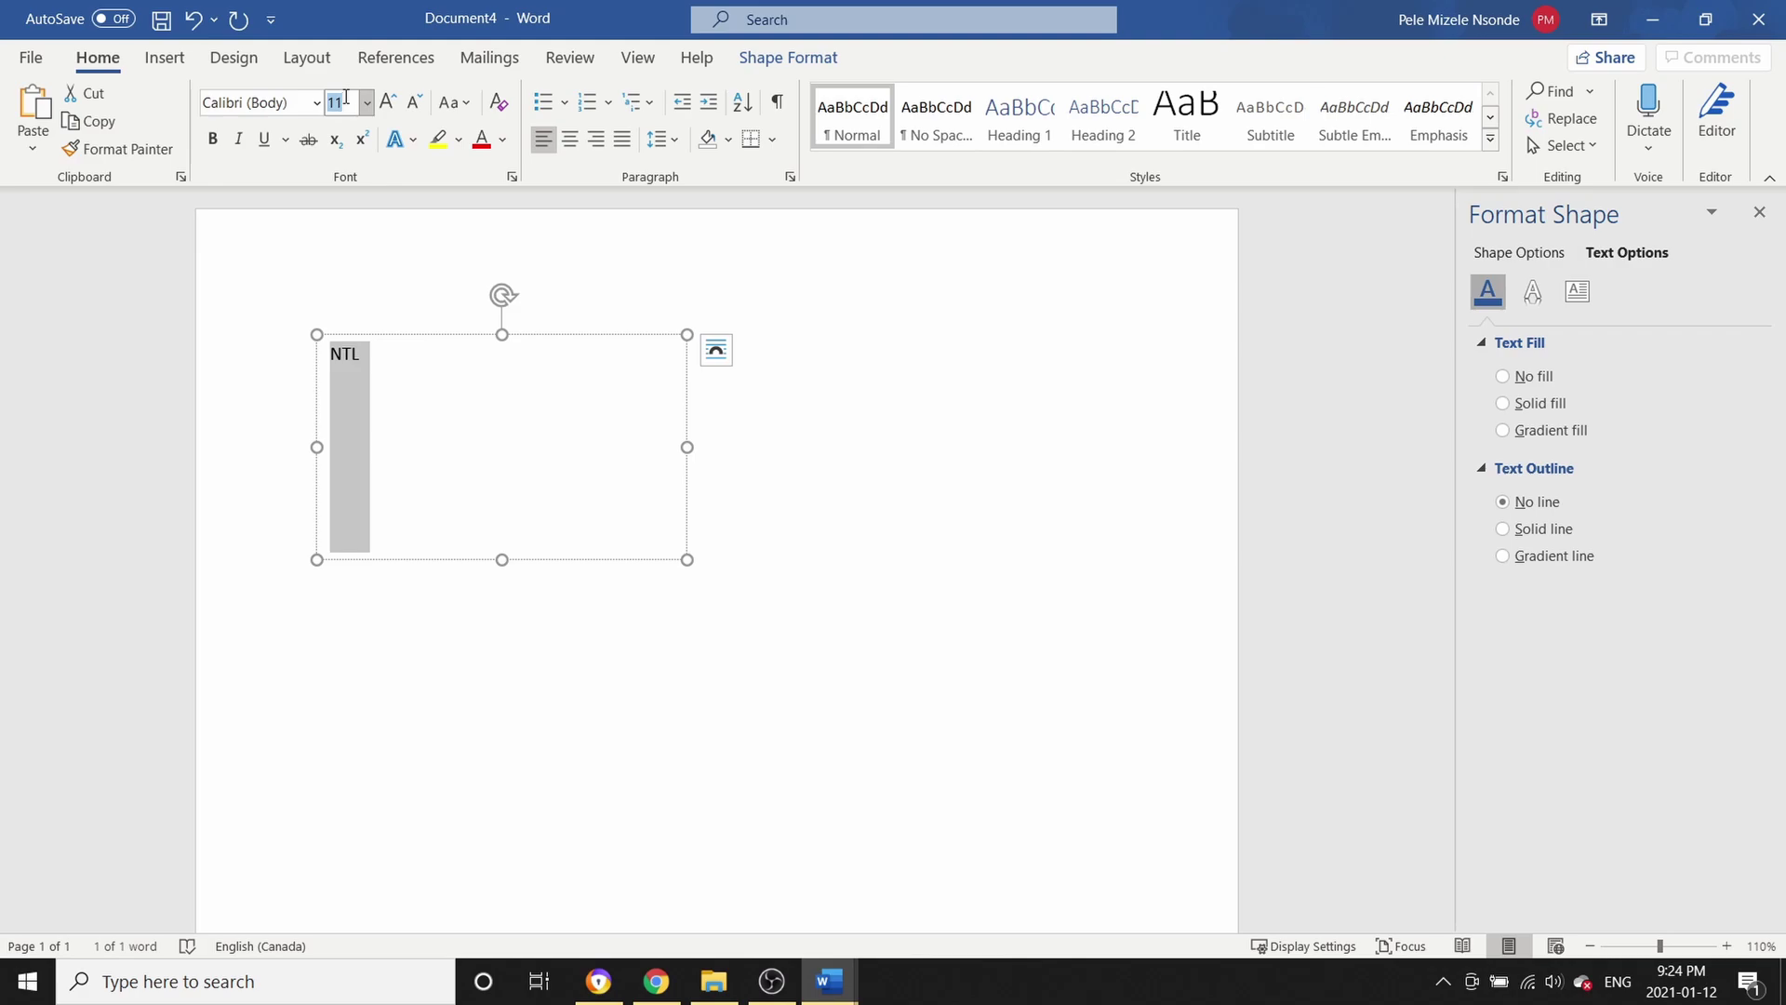
{"action": "type", "text": "80"}
{"action": "key", "text": "Return"}
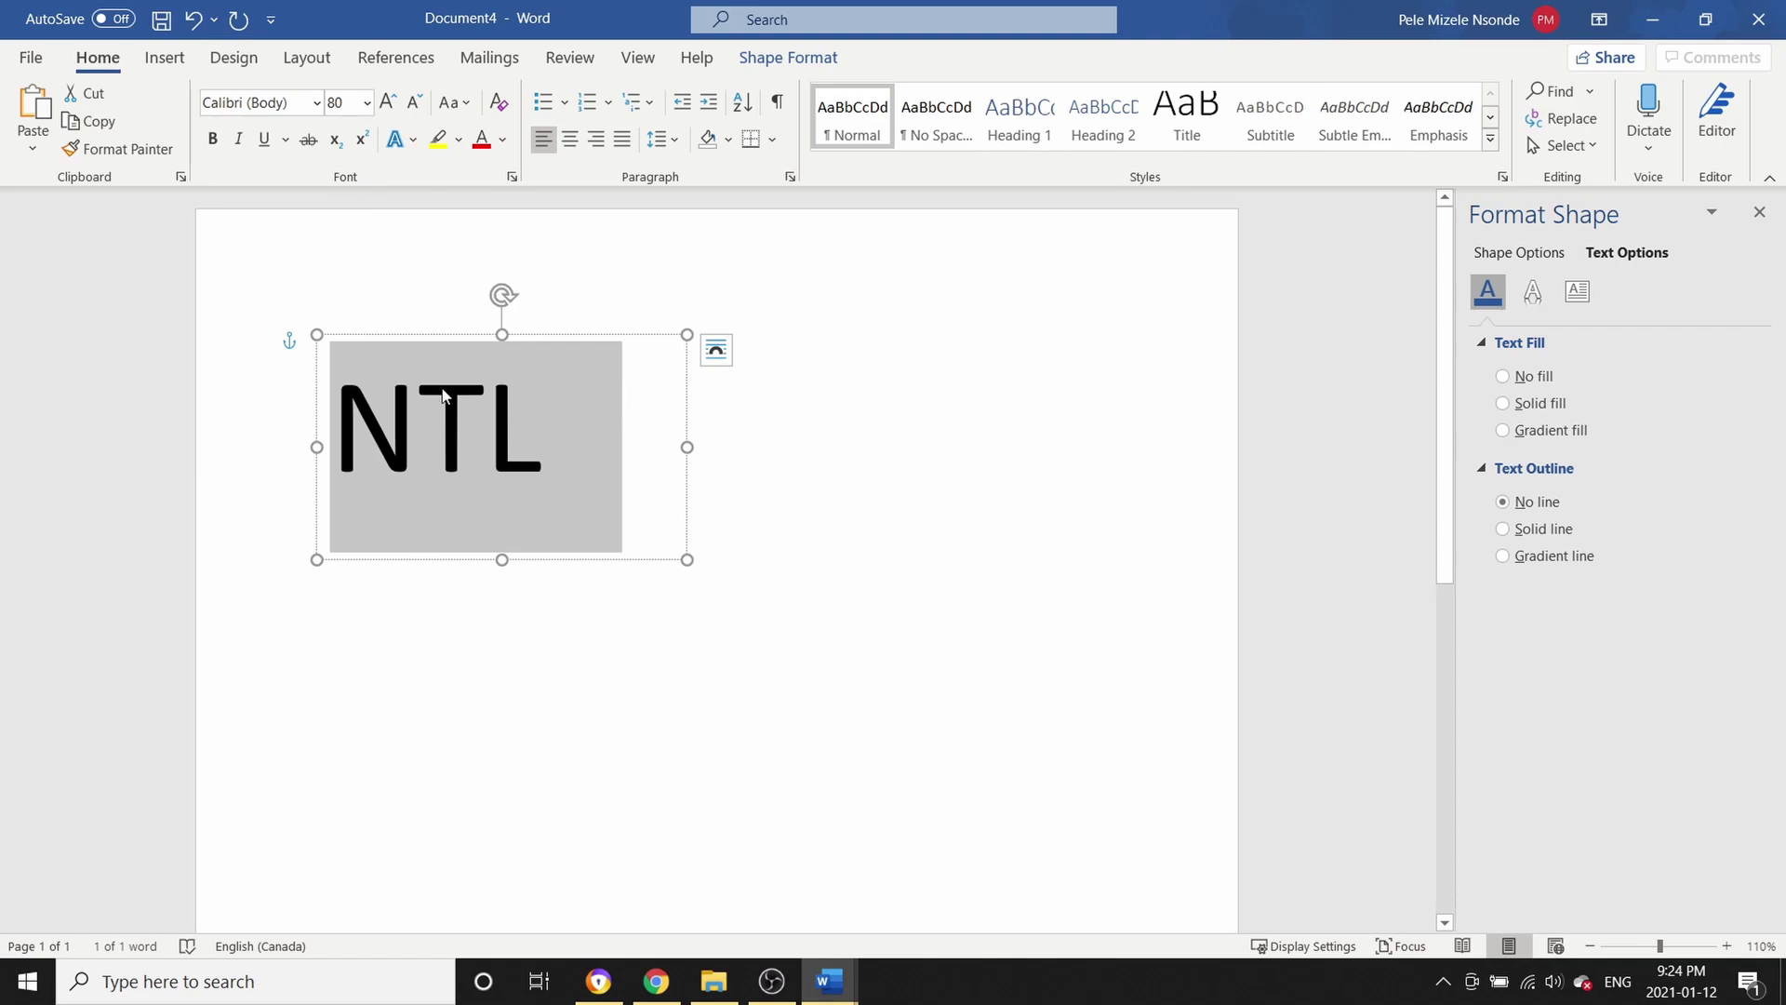
{"action": "left_click", "coordinate": [318, 103]}
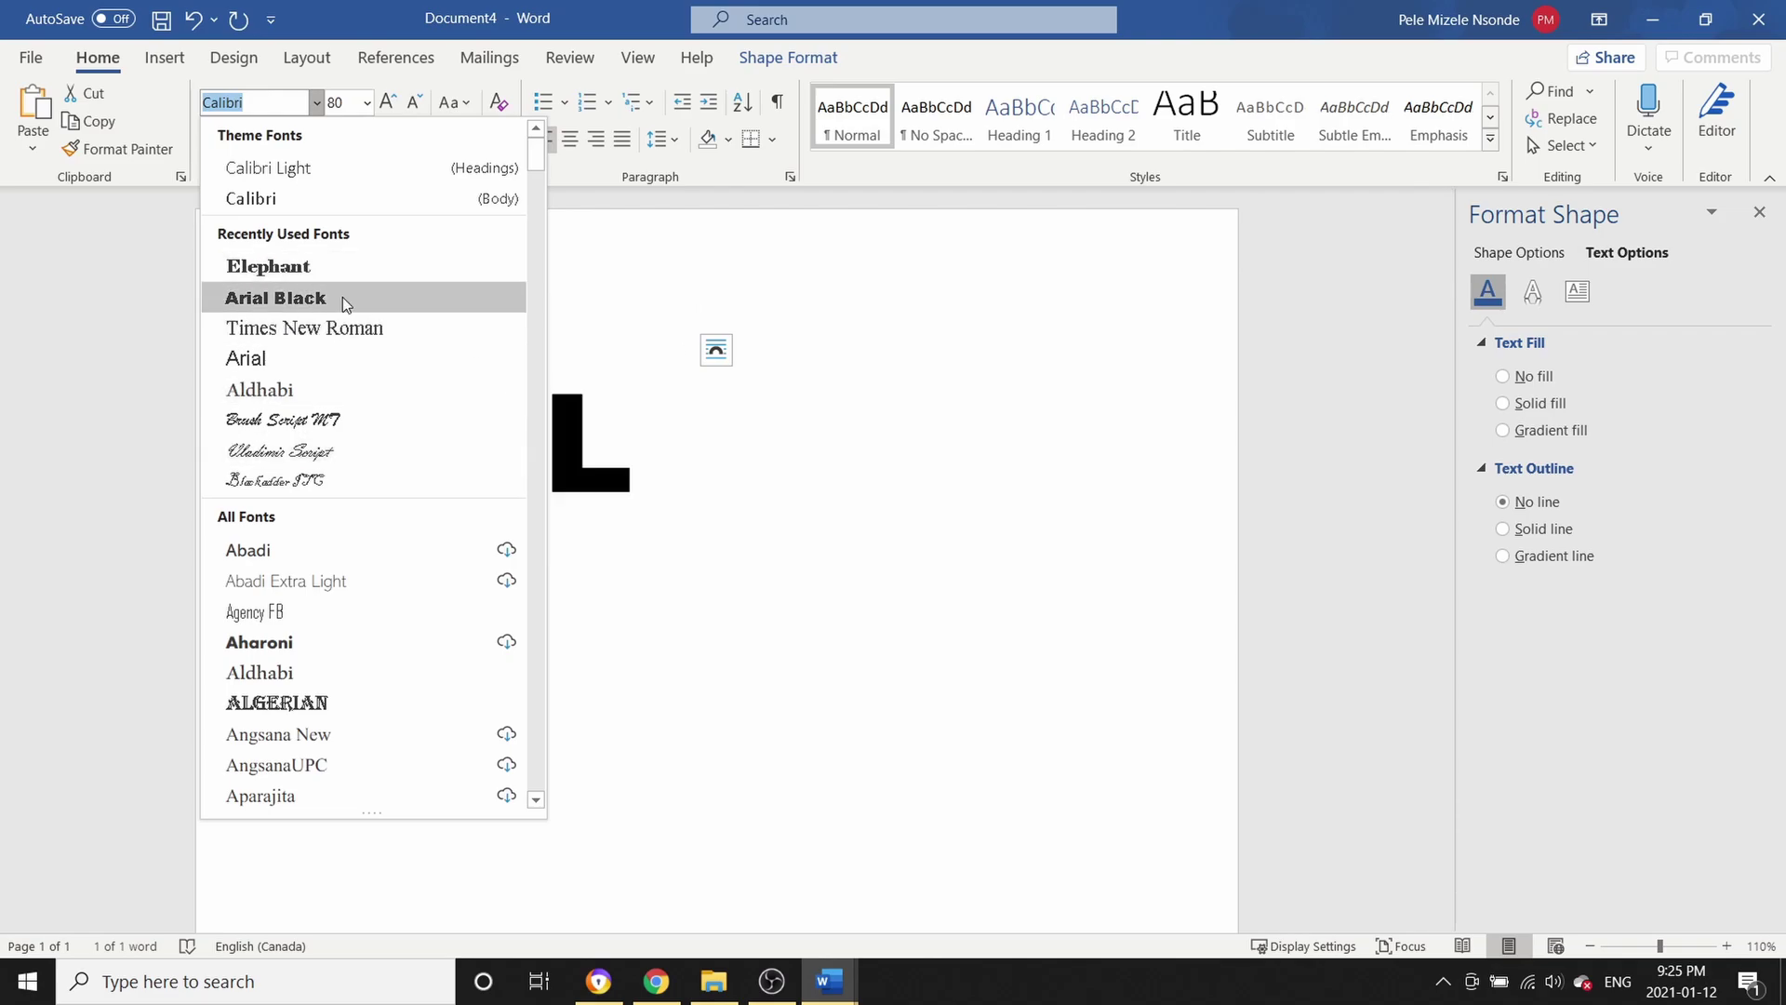
{"action": "scroll", "coordinate": [360, 260], "scroll_direction": "down", "scroll_amount": 8}
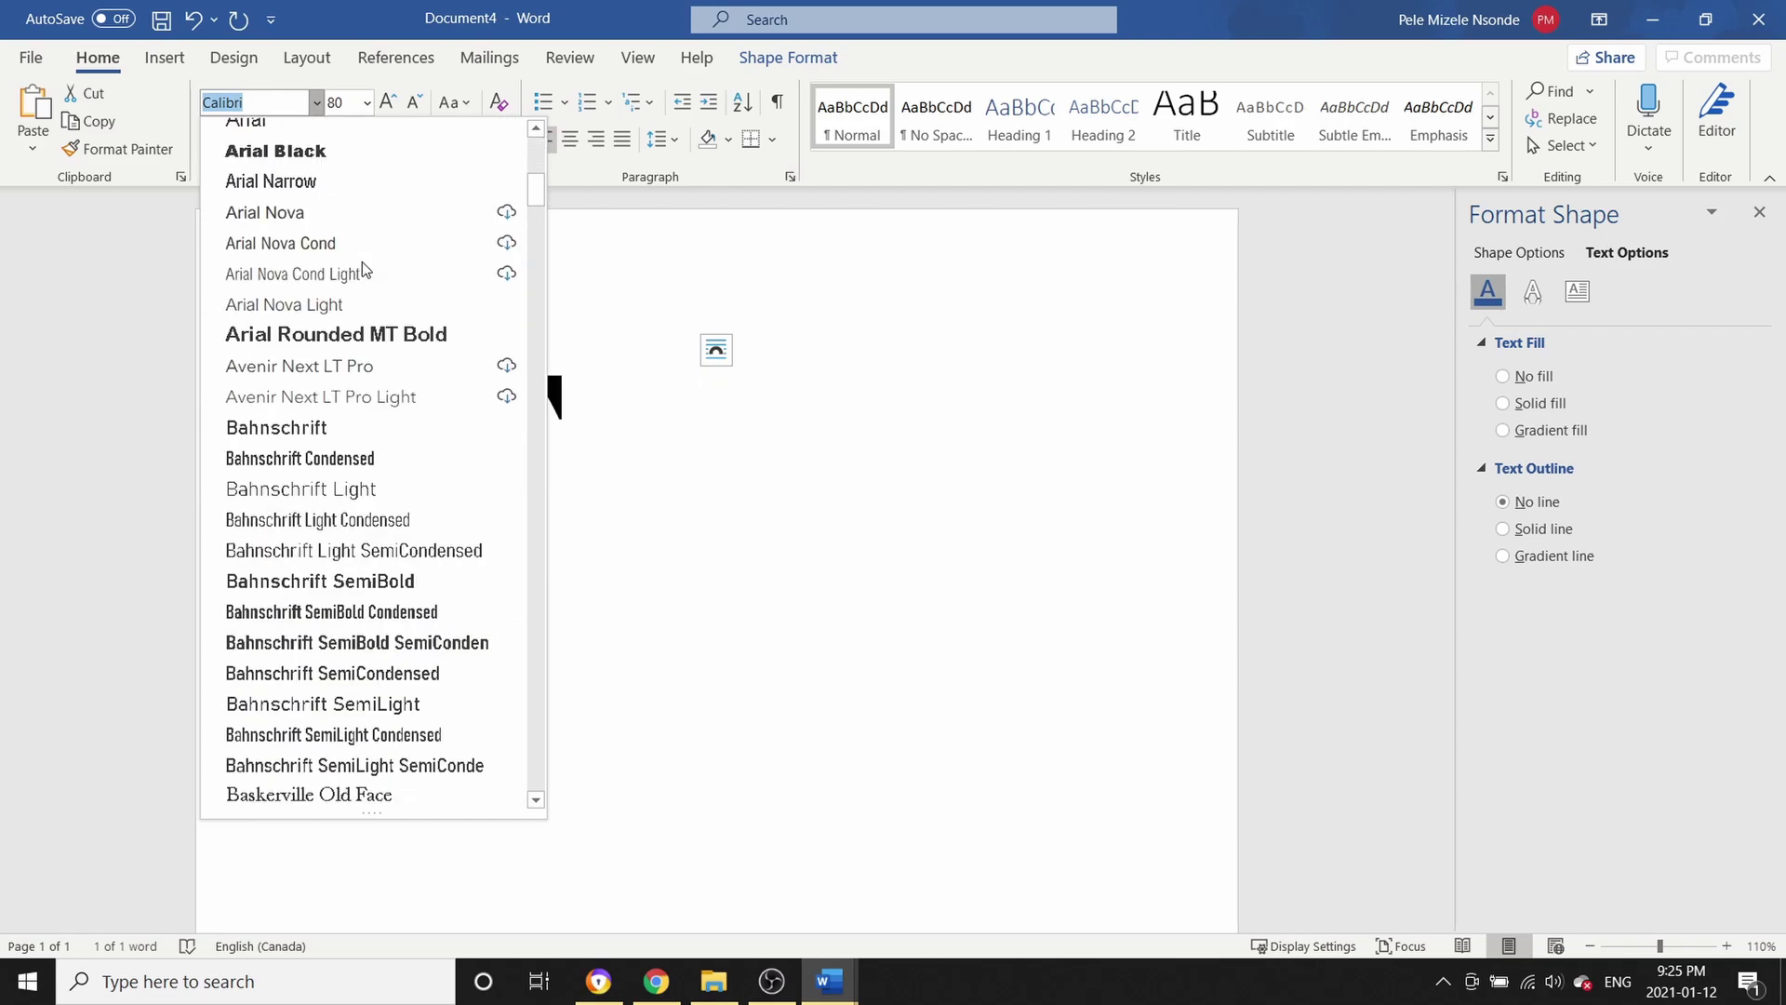
{"action": "scroll", "coordinate": [363, 269], "scroll_direction": "down", "scroll_amount": 7}
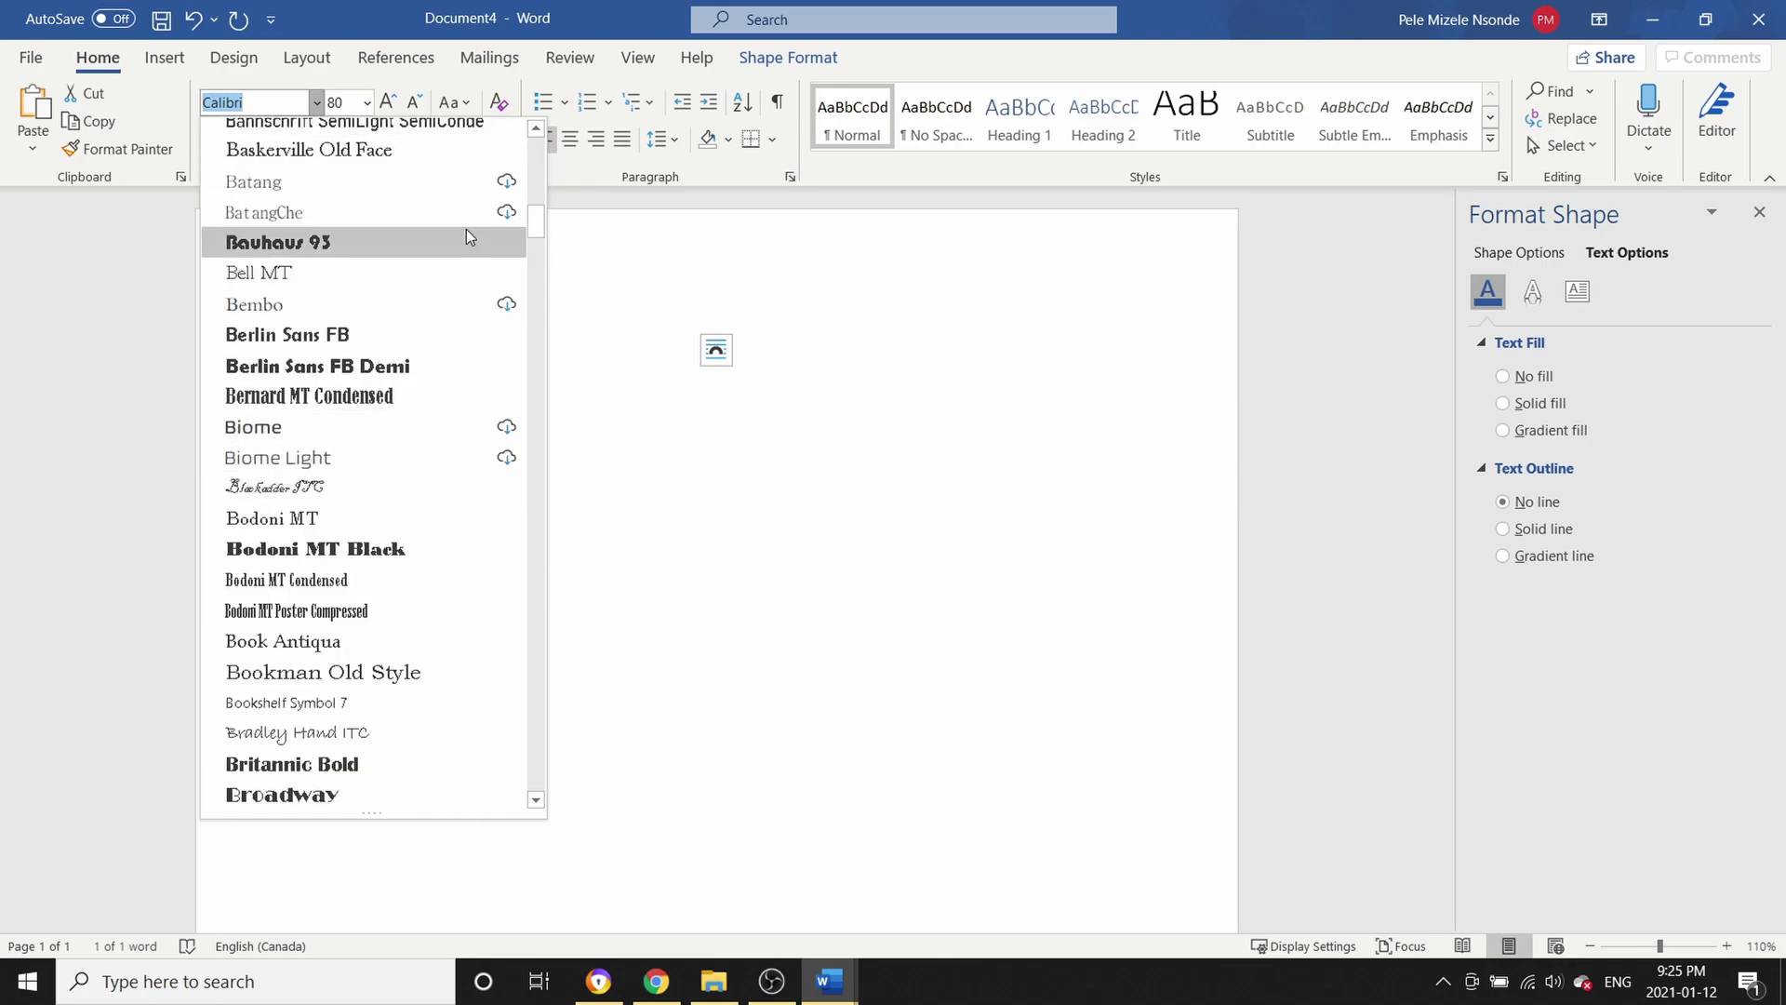
{"action": "scroll", "coordinate": [316, 335], "scroll_direction": "down", "scroll_amount": 5}
{"action": "scroll", "coordinate": [328, 368], "scroll_direction": "up", "scroll_amount": 18}
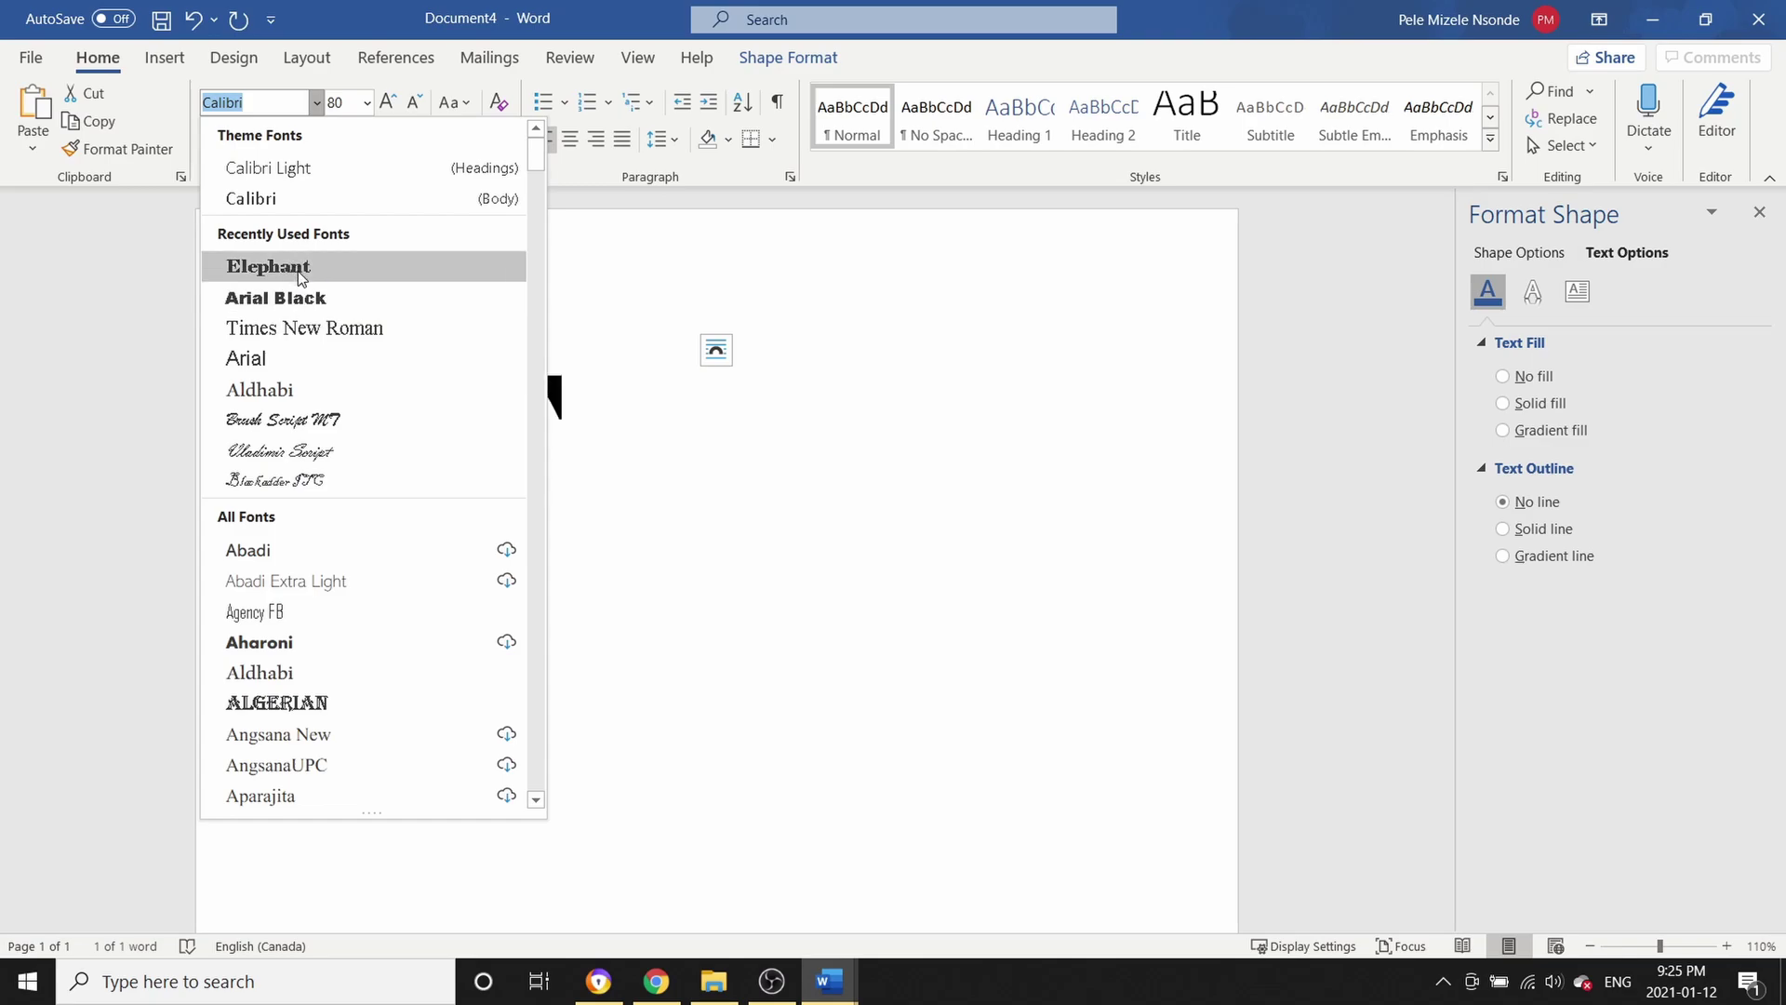
{"action": "left_click", "coordinate": [296, 270]}
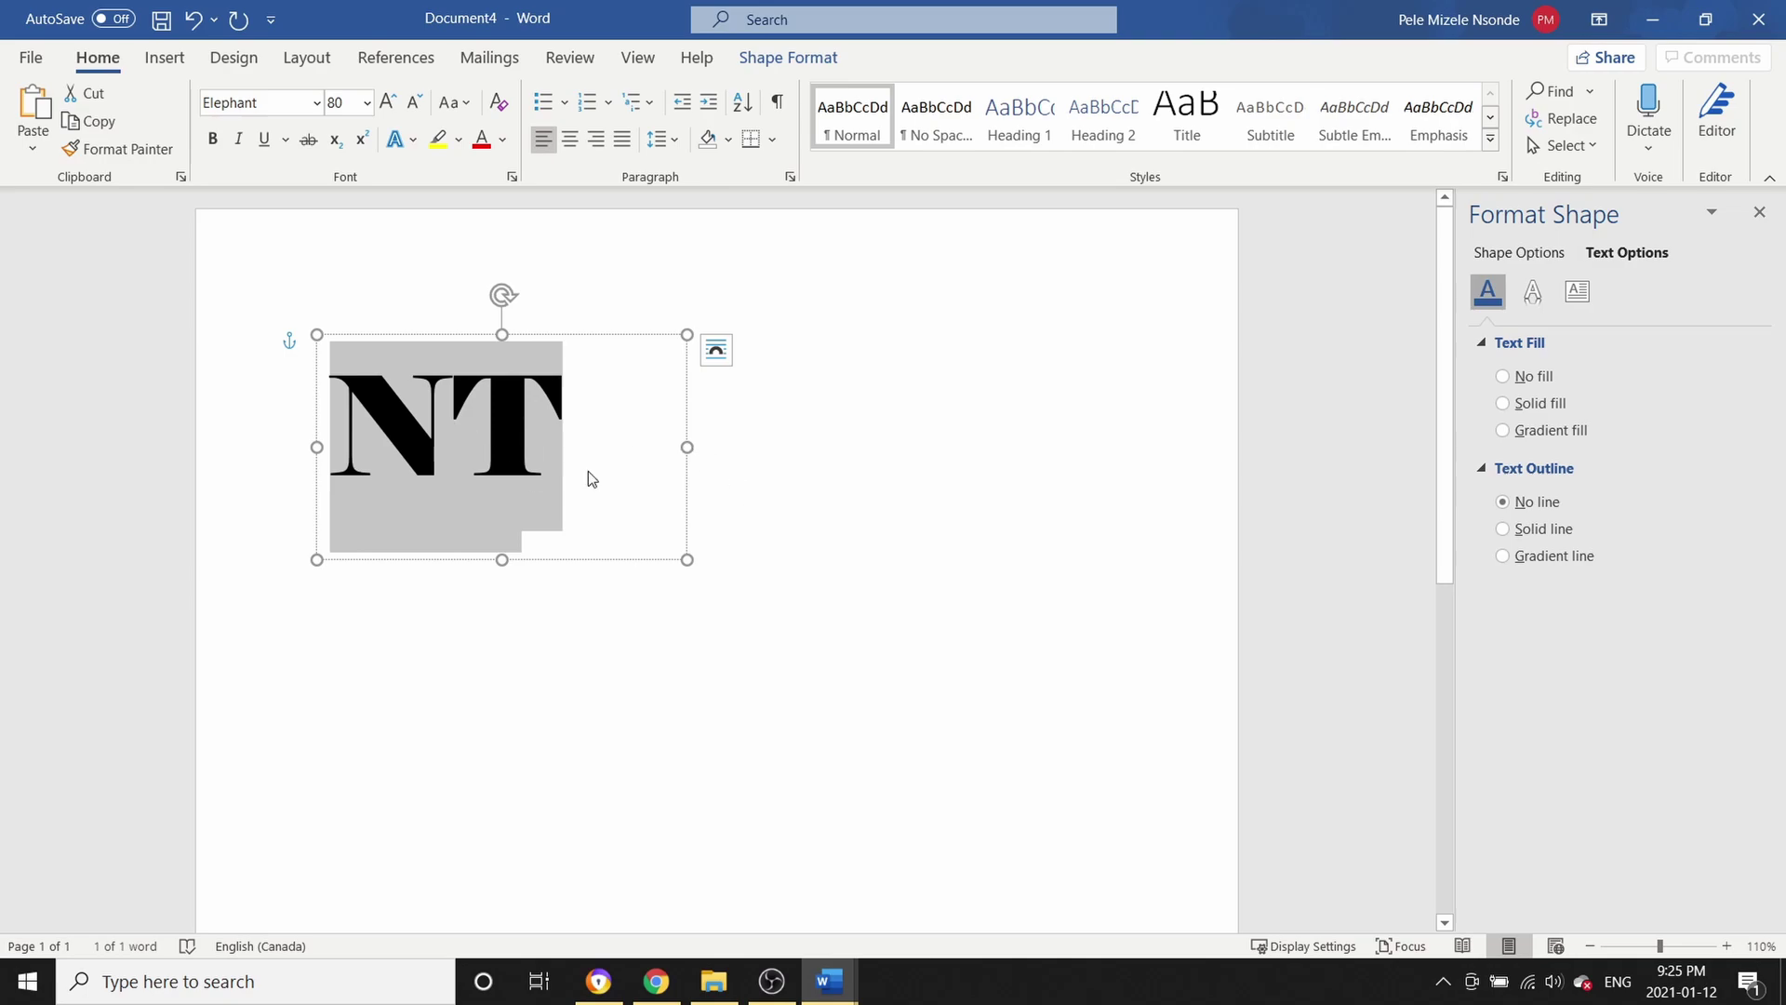
Widen the text box so the L shows and enlarge NTL to 100 pt
{"action": "left_click_drag", "start_coordinate": [688, 445], "coordinate": [821, 445]}
{"action": "left_click_drag", "start_coordinate": [689, 466], "coordinate": [362, 437]}
{"action": "left_click", "coordinate": [346, 102]}
{"action": "type", "text": "100"}
{"action": "key", "text": "Return"}
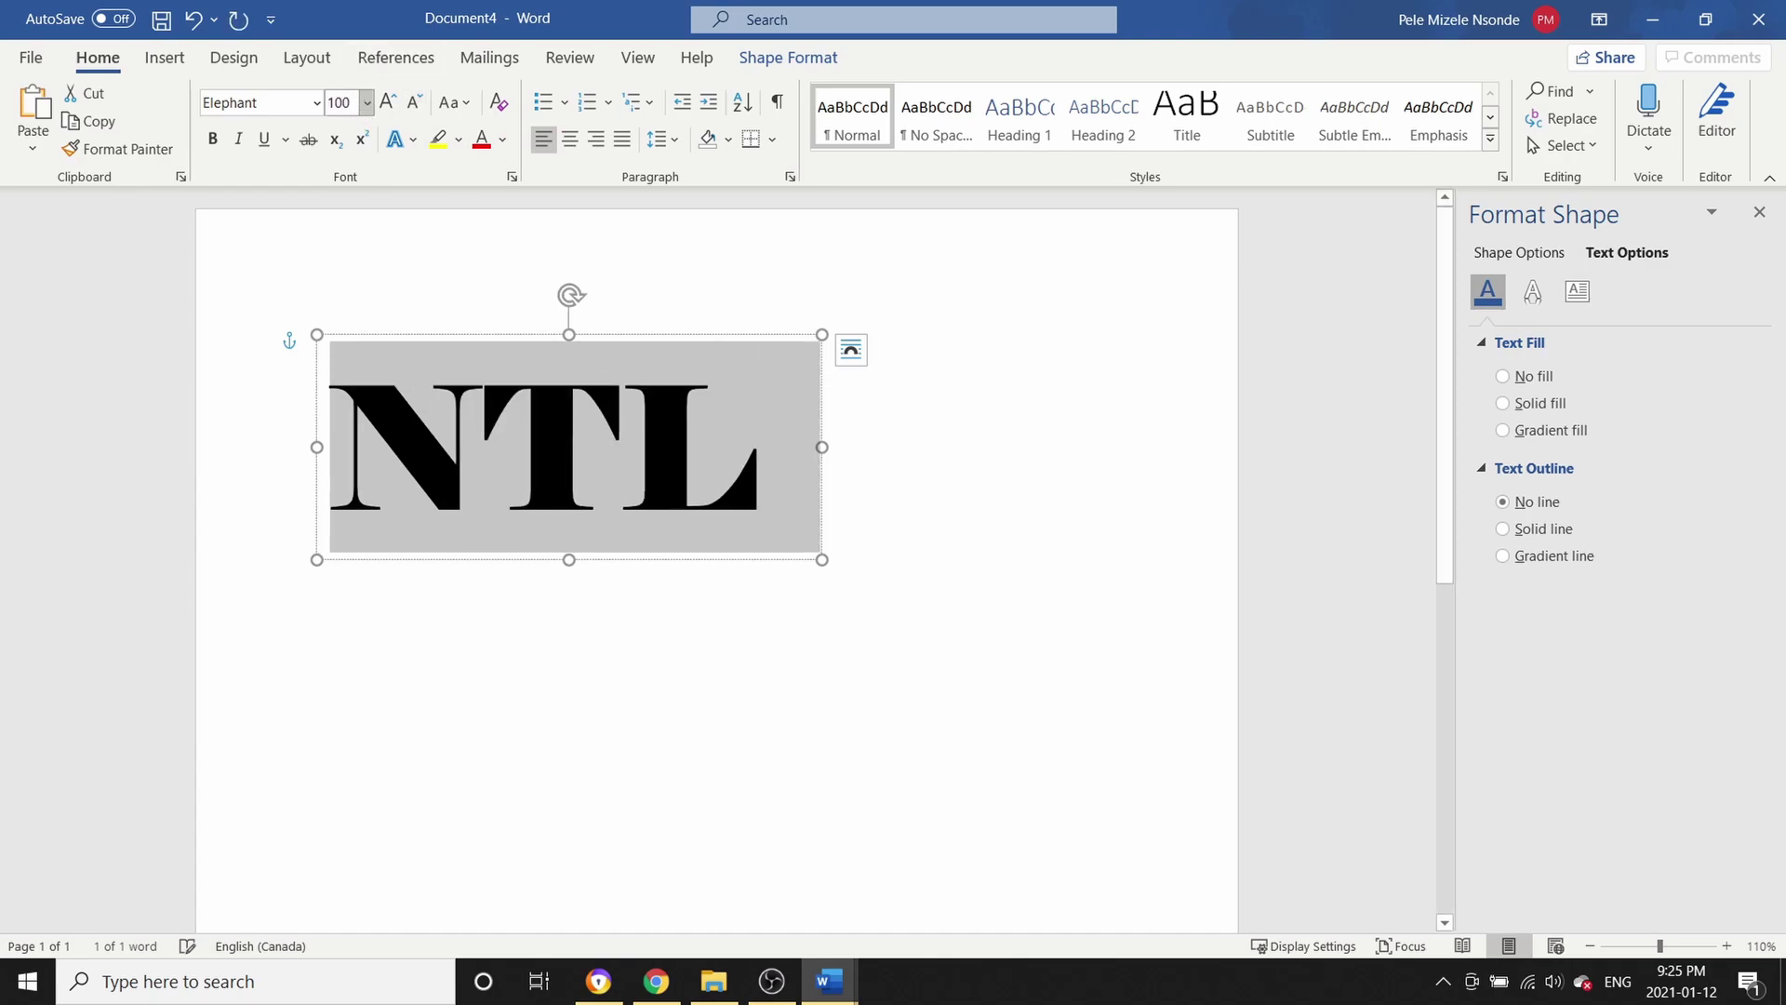
{"action": "left_click", "coordinate": [1009, 582]}
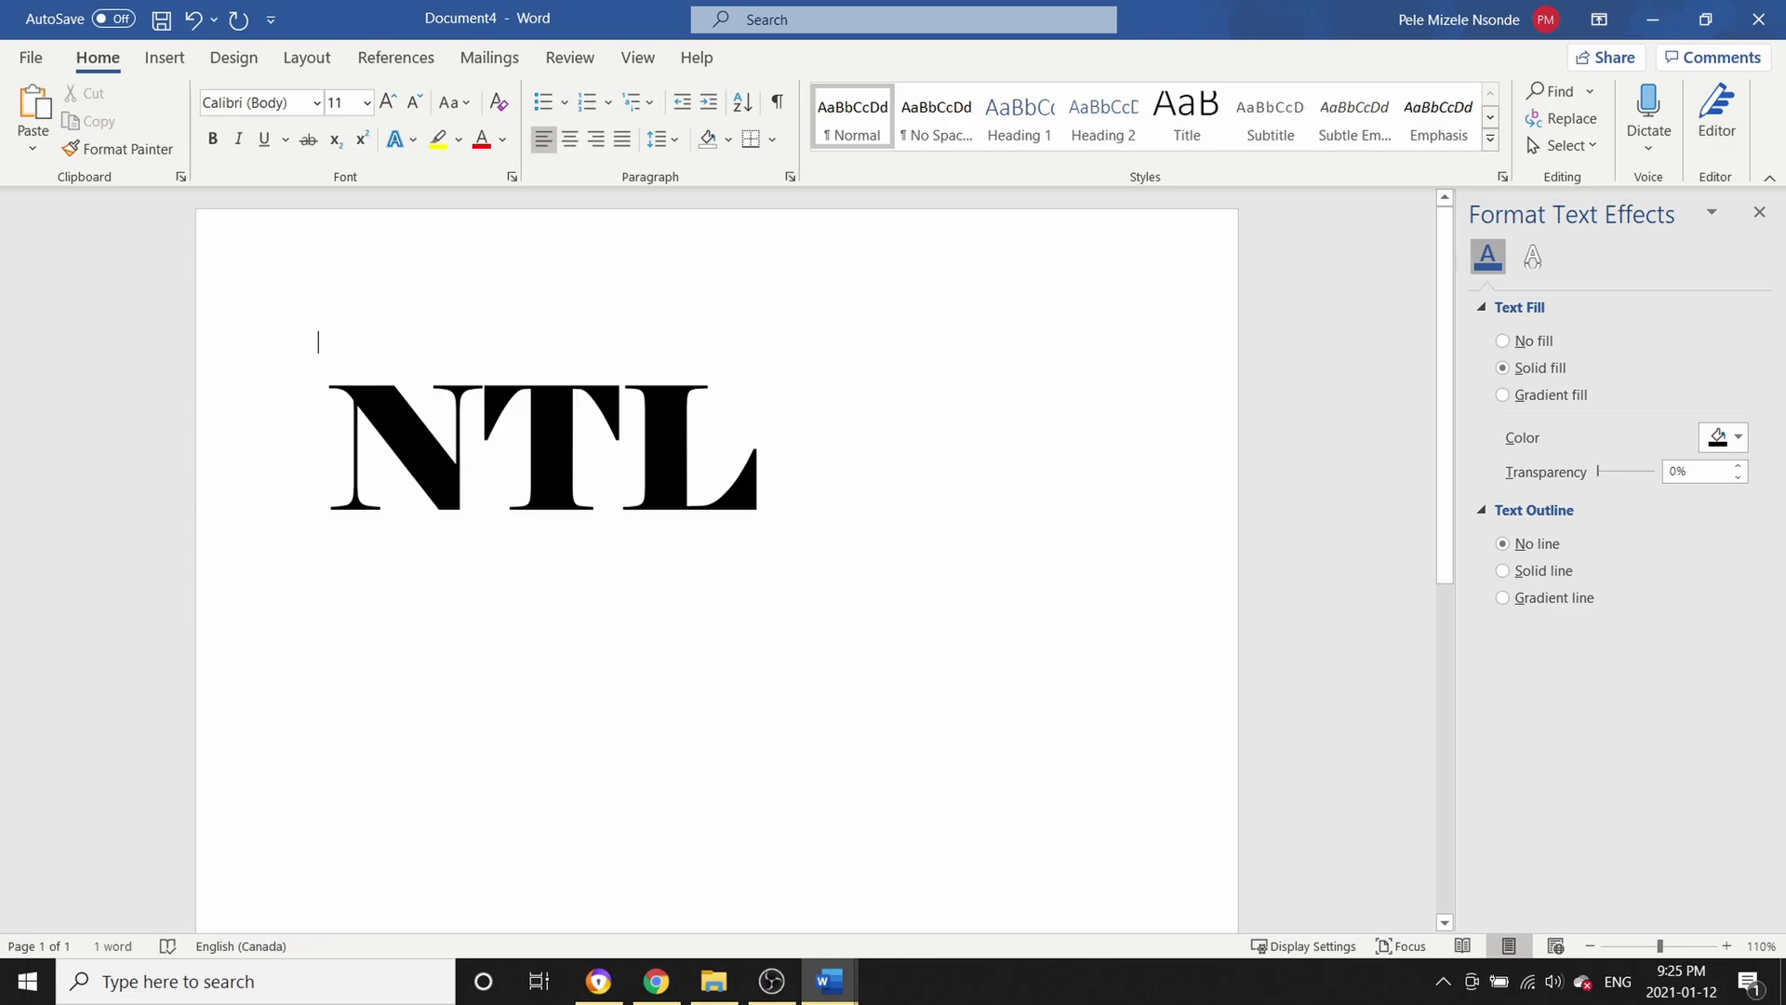
Color the N bright blue and the T and L dark blue
{"action": "left_click_drag", "start_coordinate": [352, 428], "coordinate": [483, 430]}
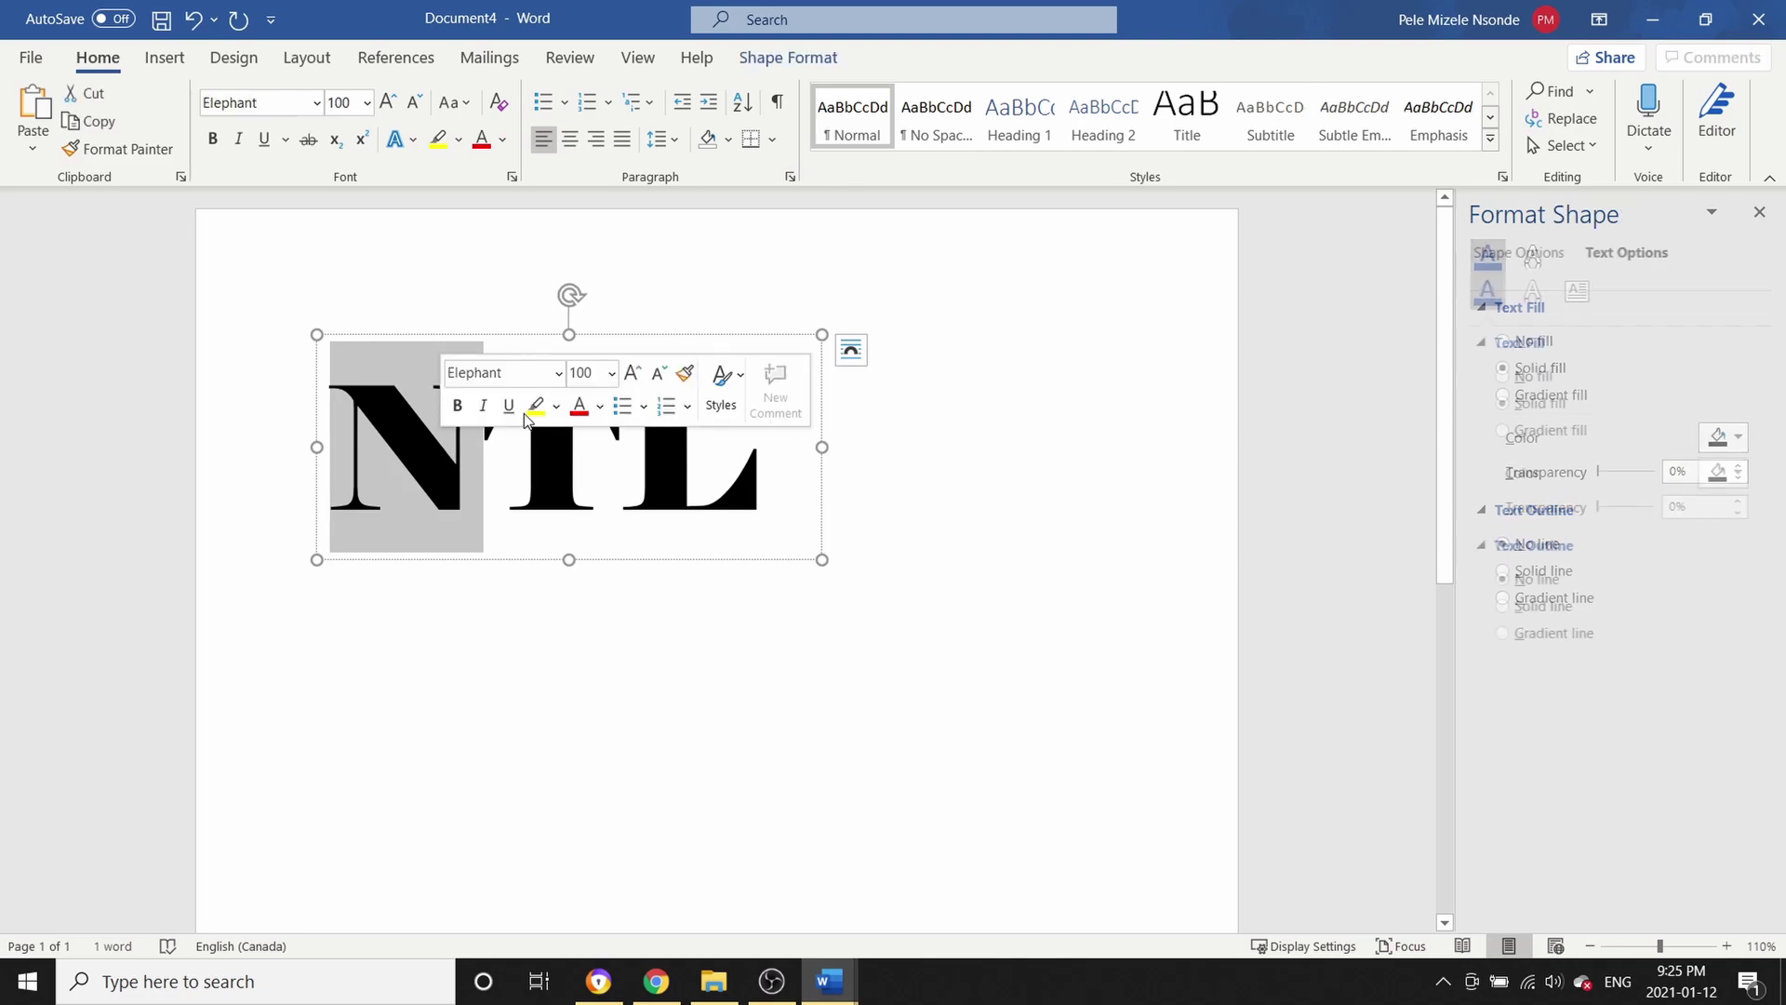
{"action": "left_click", "coordinate": [600, 405]}
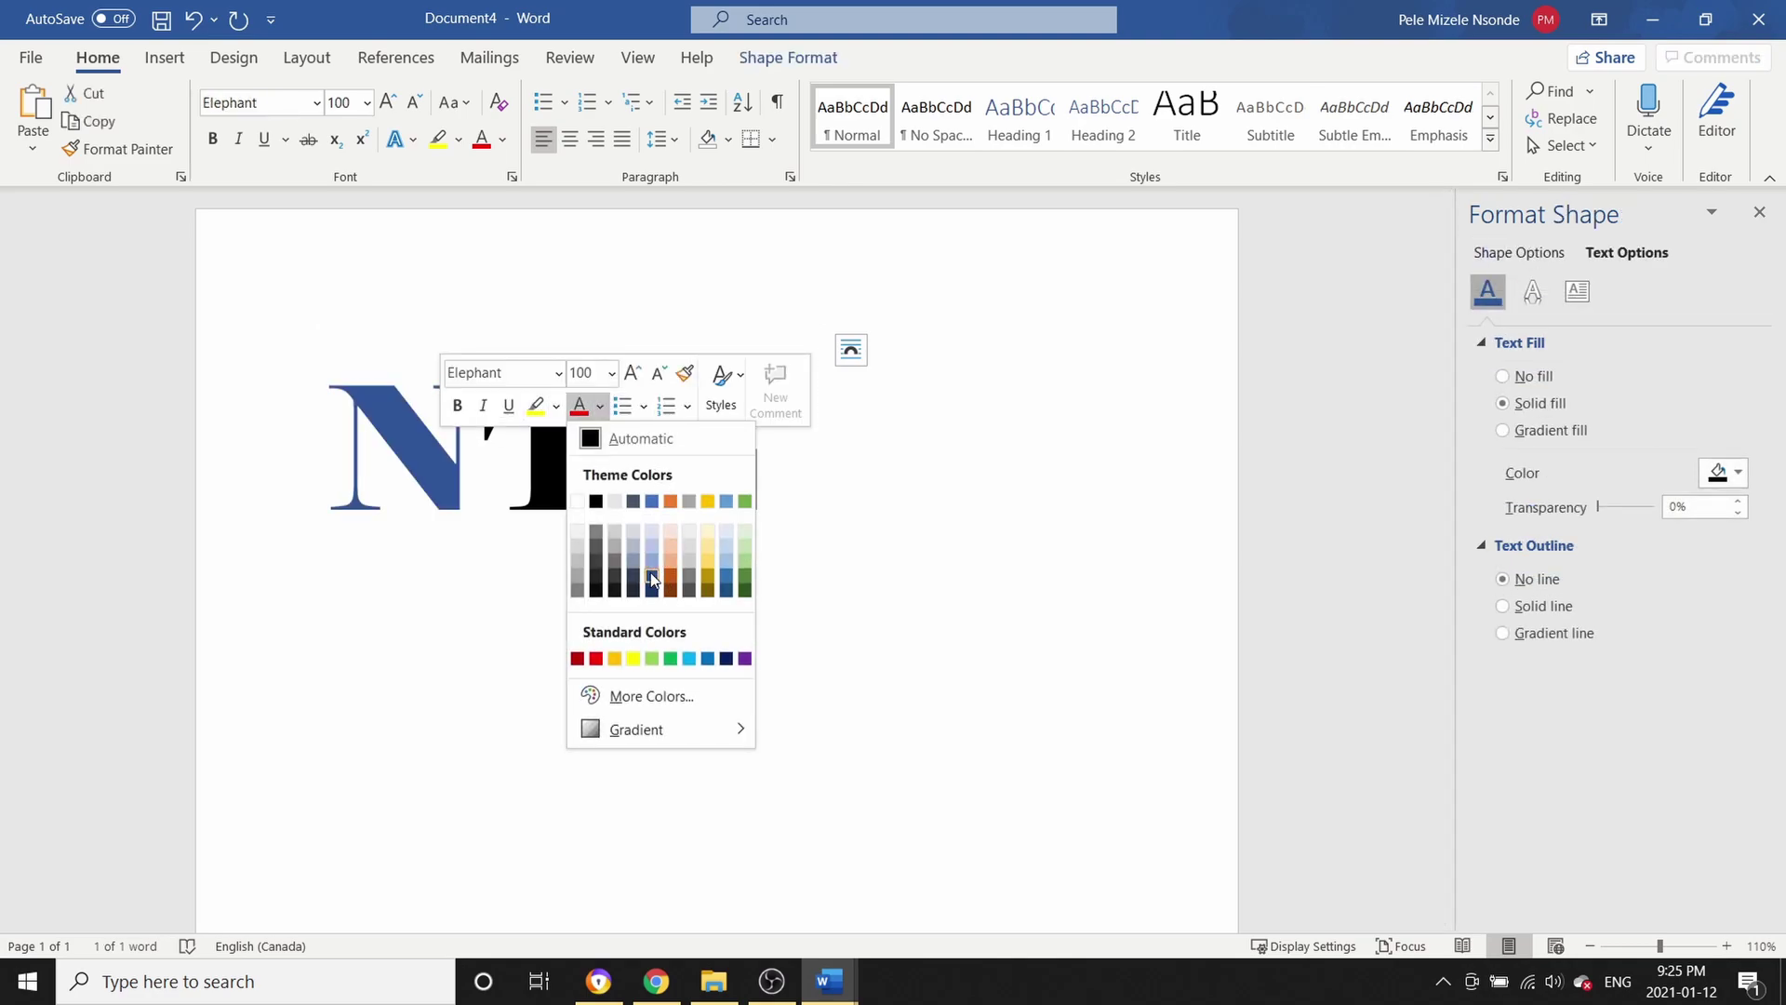
{"action": "left_click", "coordinate": [713, 661]}
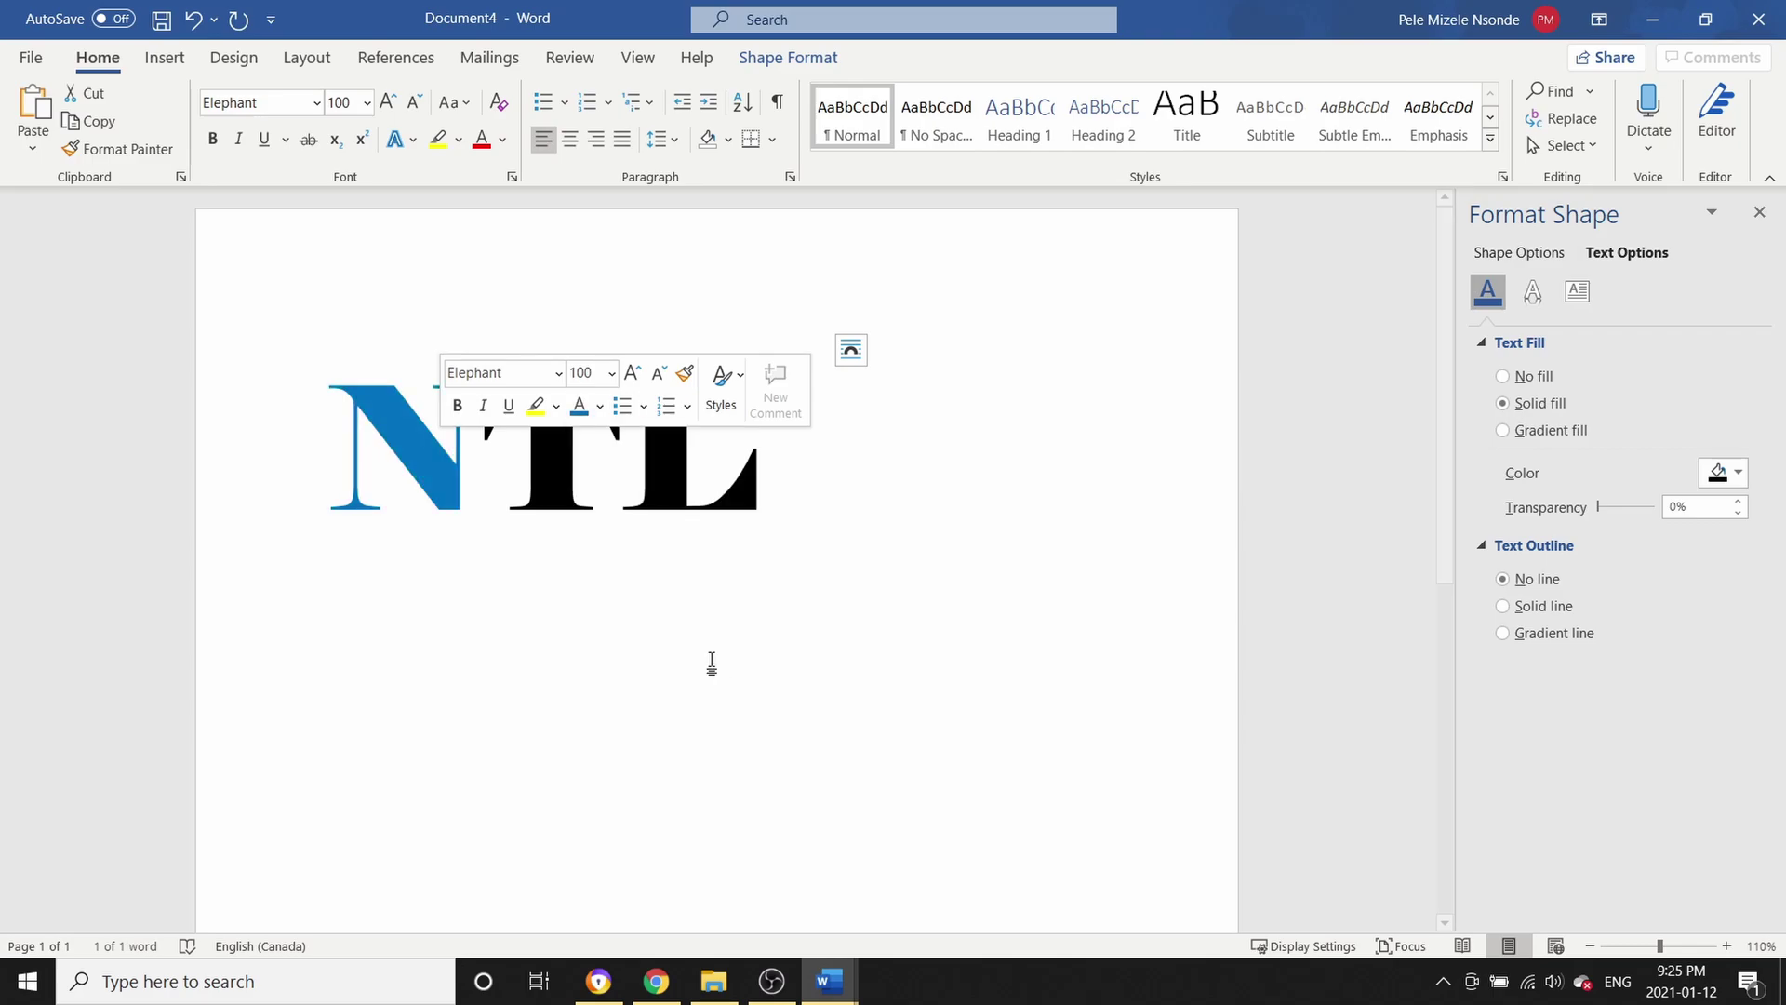
{"action": "left_click", "coordinate": [595, 604]}
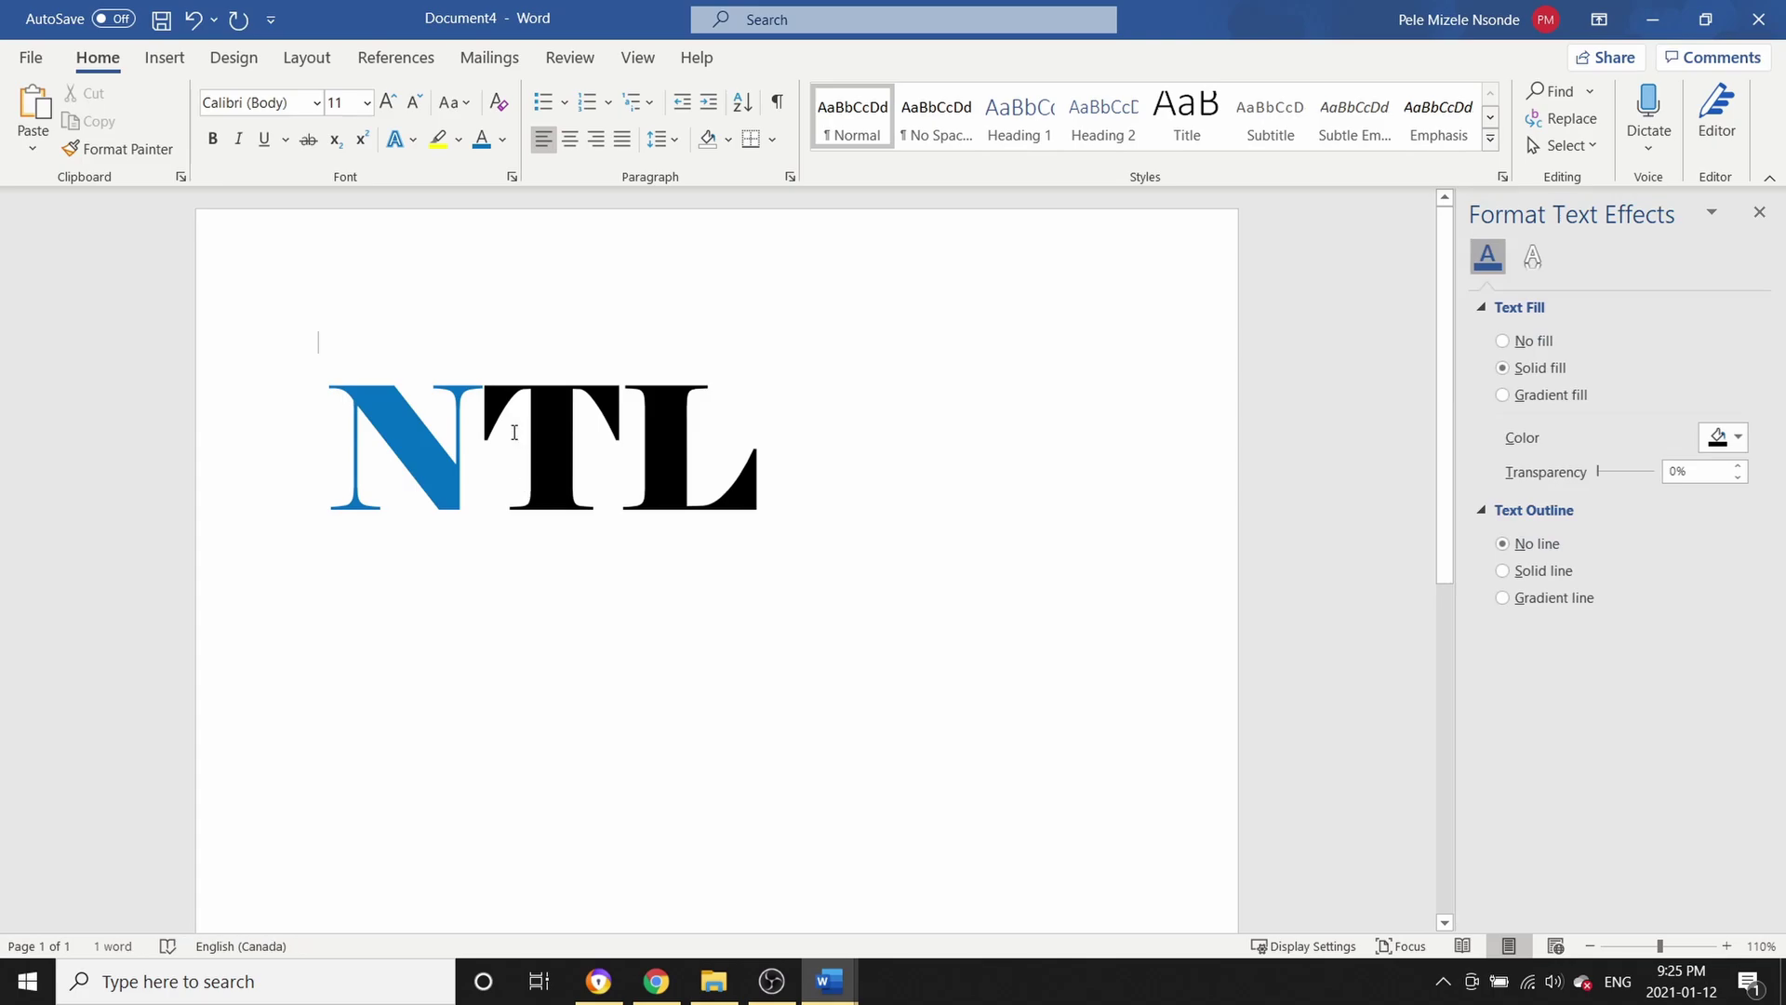
{"action": "left_click_drag", "start_coordinate": [517, 416], "coordinate": [789, 480]}
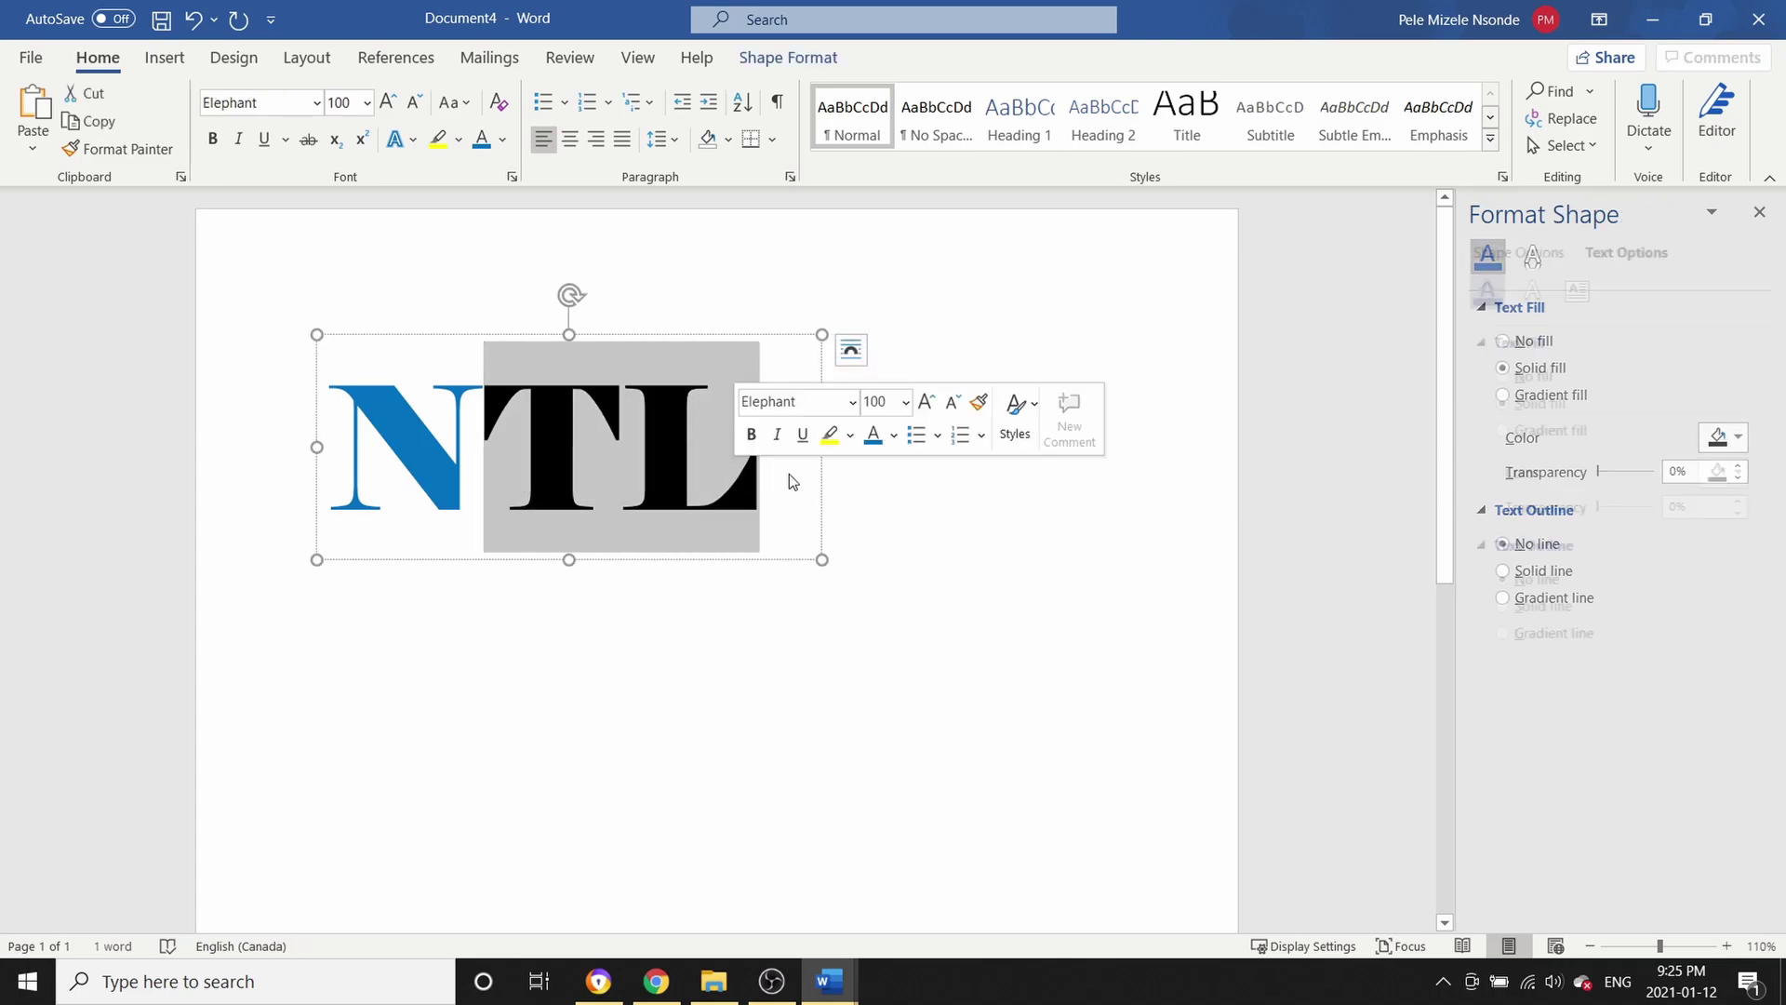
{"action": "left_click", "coordinate": [894, 436]}
{"action": "left_click", "coordinate": [1021, 687]}
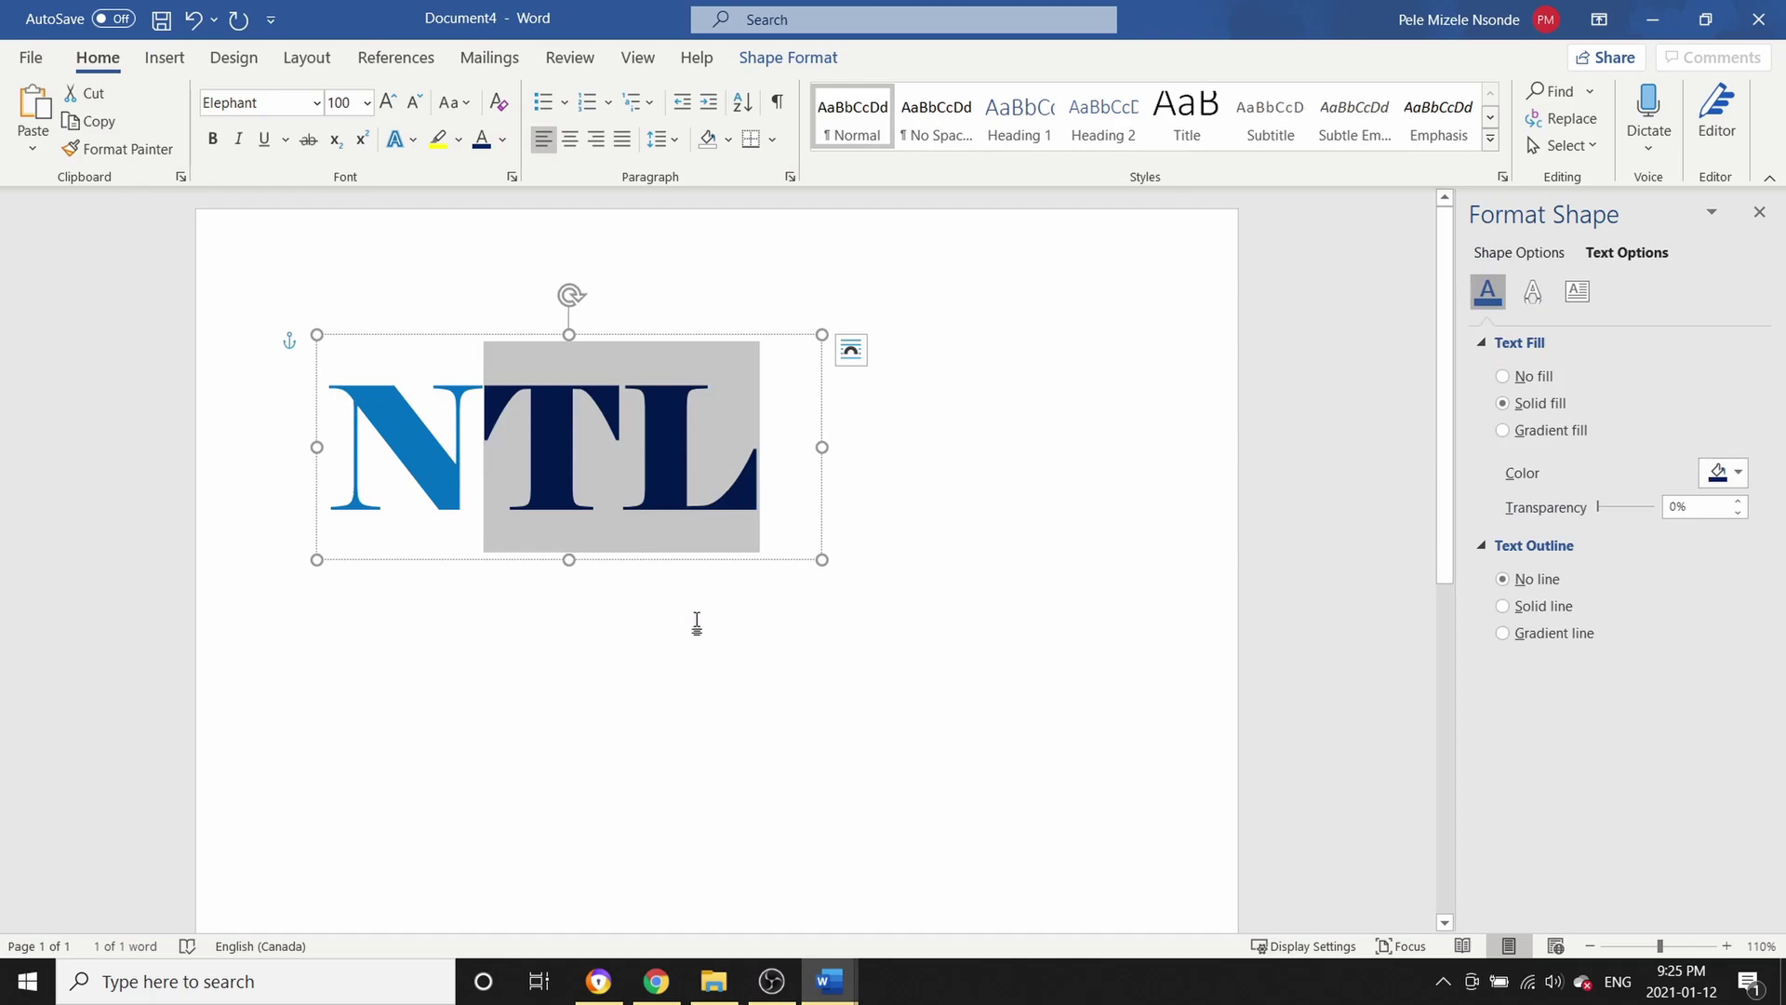
{"action": "left_click", "coordinate": [1099, 662]}
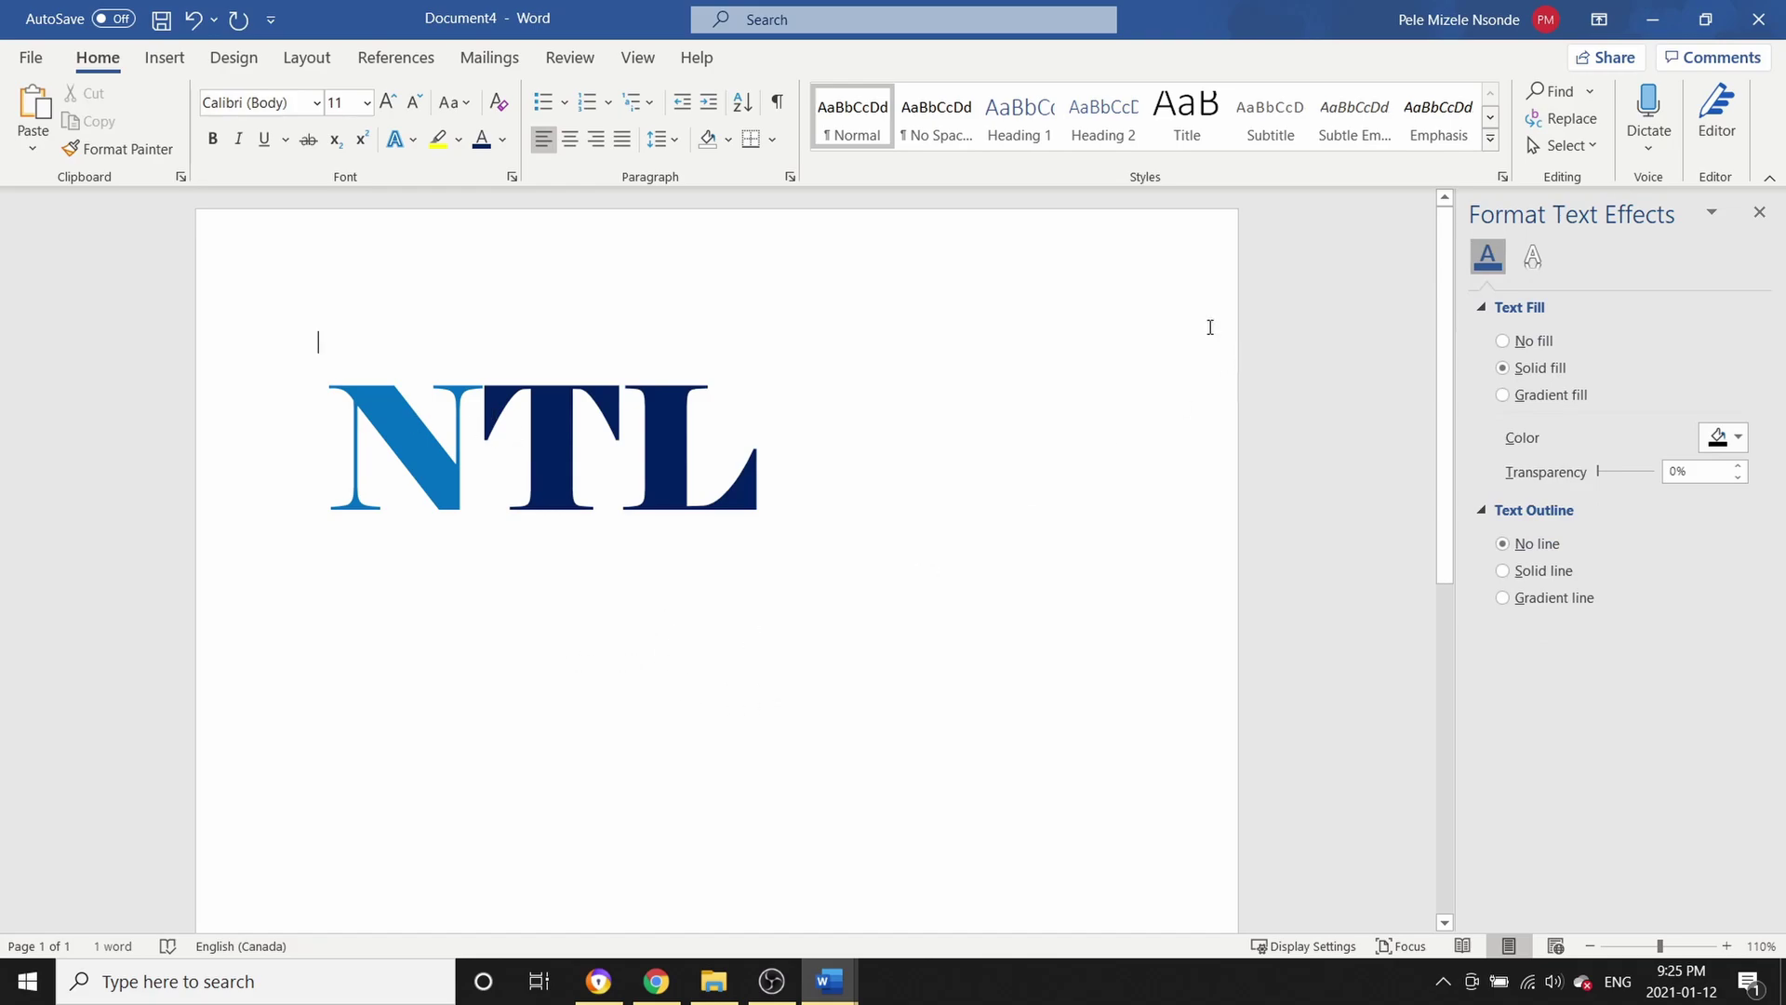
{"action": "left_click", "coordinate": [164, 57]}
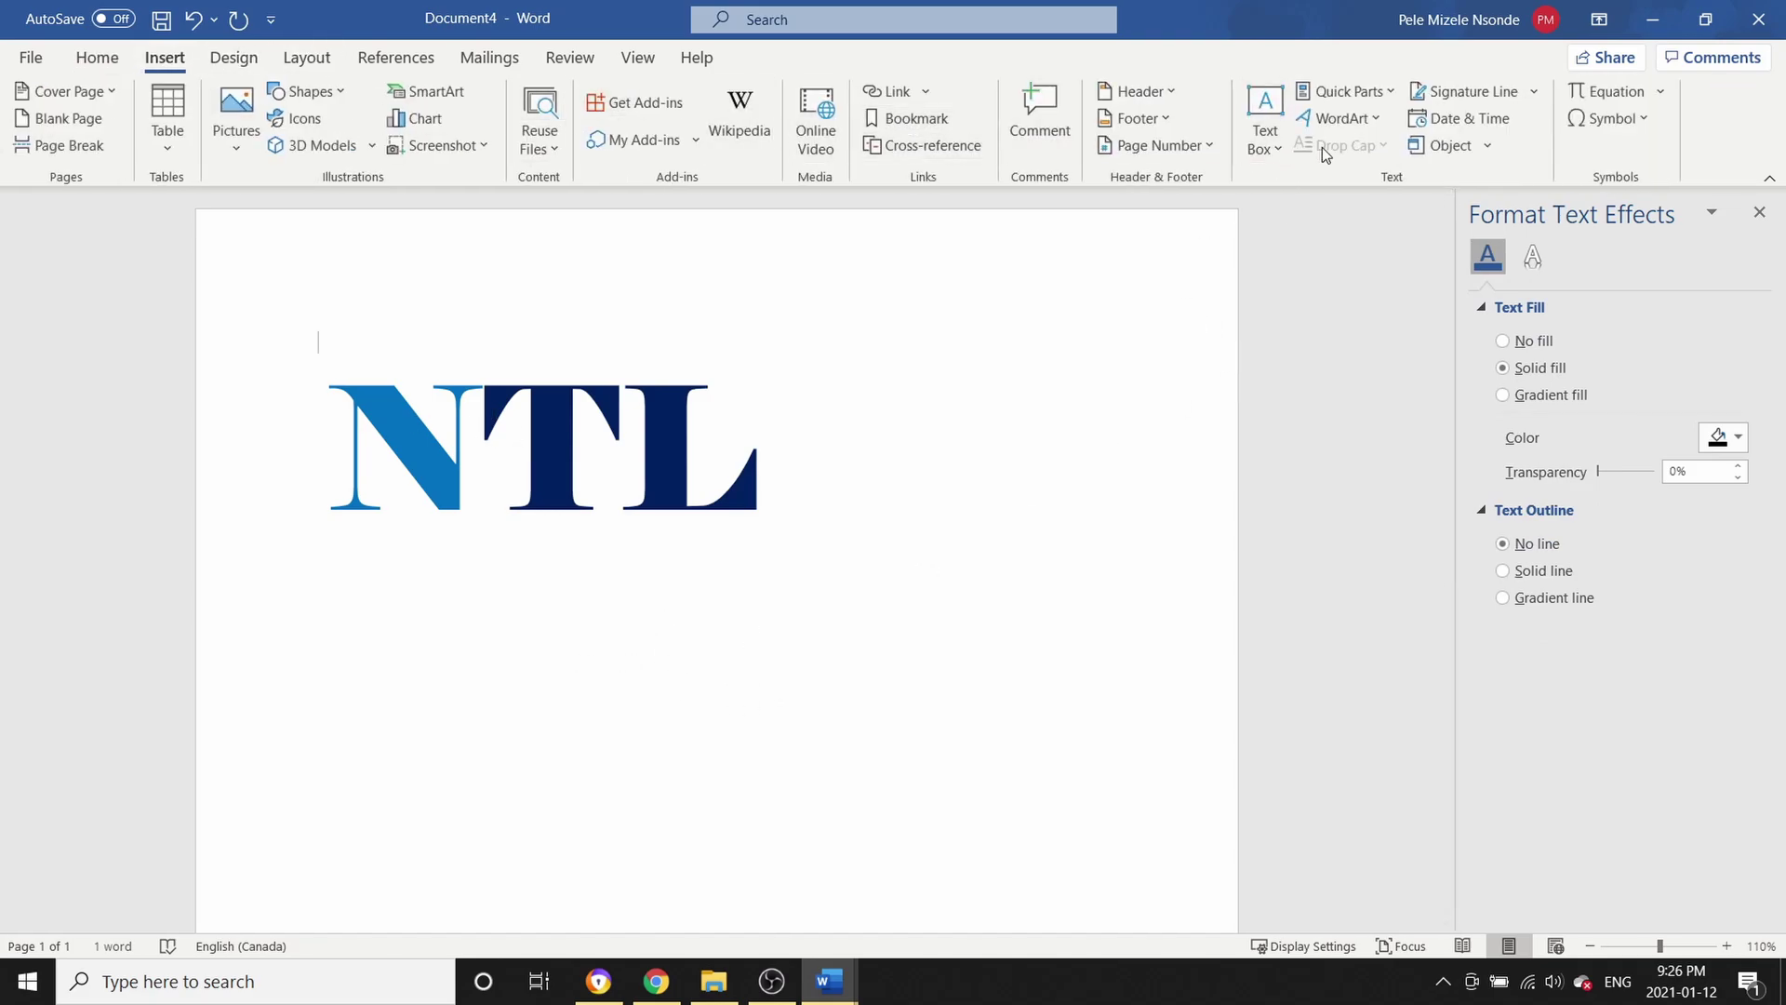
Draw a wide text box below the NTL letters and type 'Motion Picture Company'
{"action": "left_click", "coordinate": [1265, 149]}
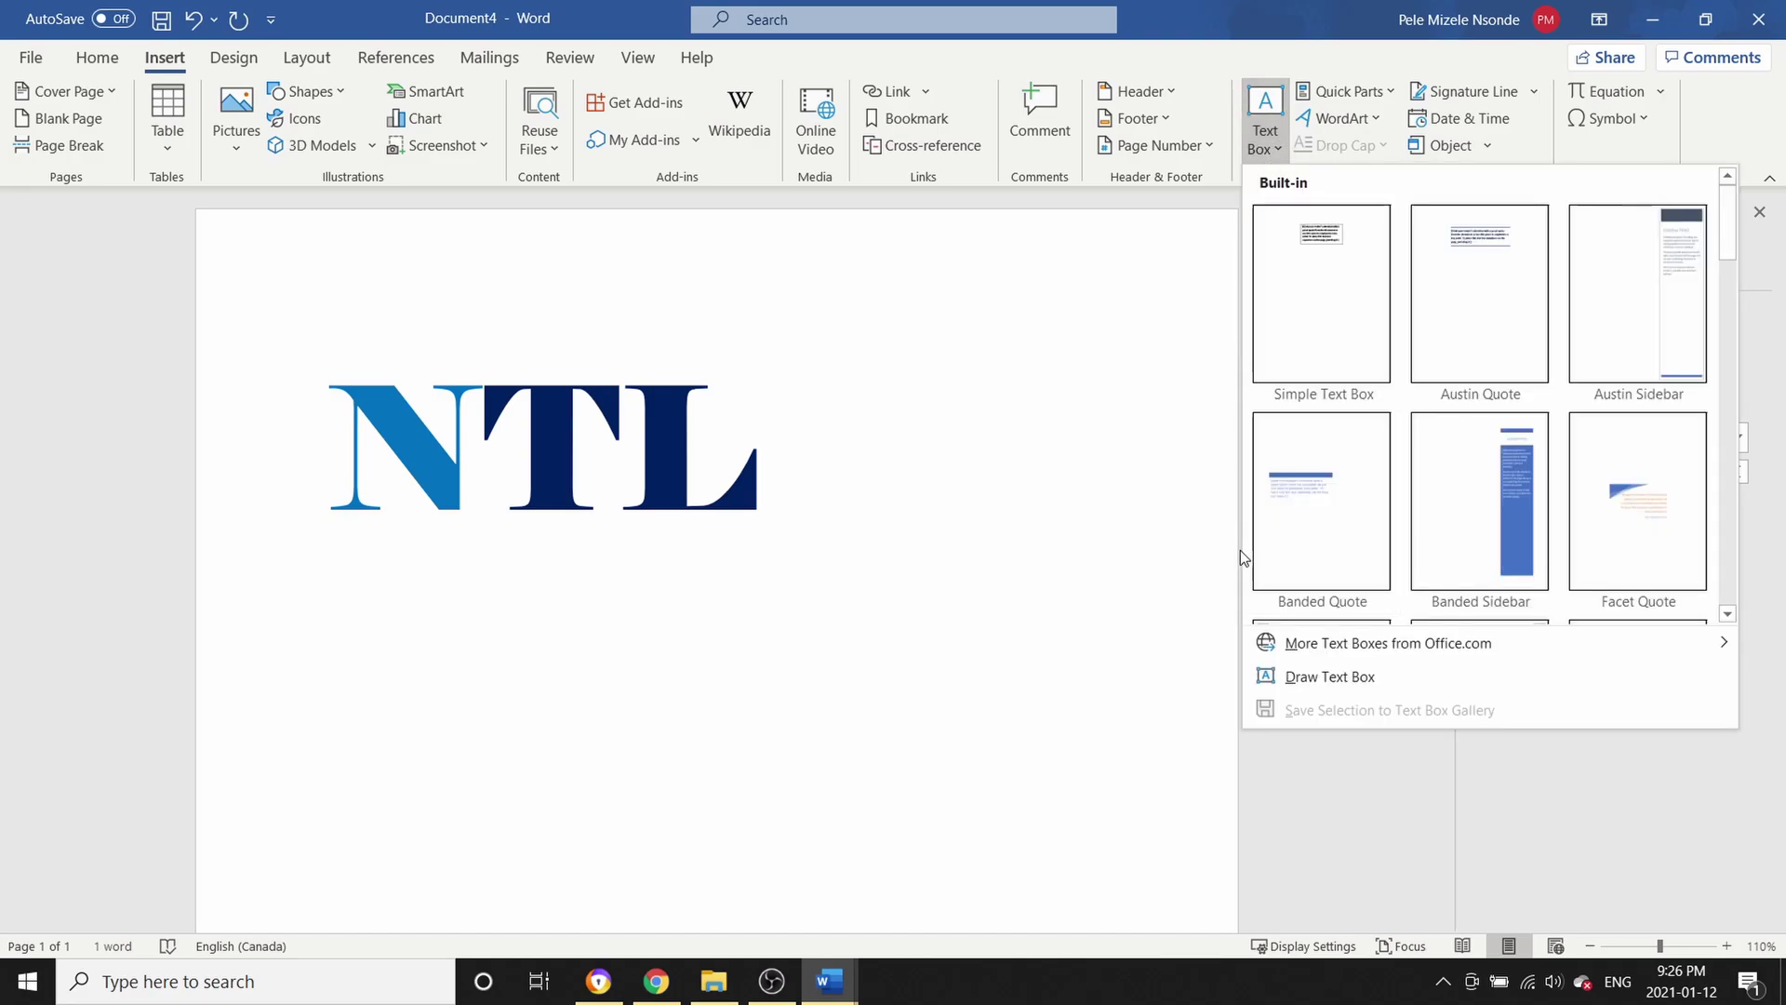
{"action": "left_click", "coordinate": [1307, 682]}
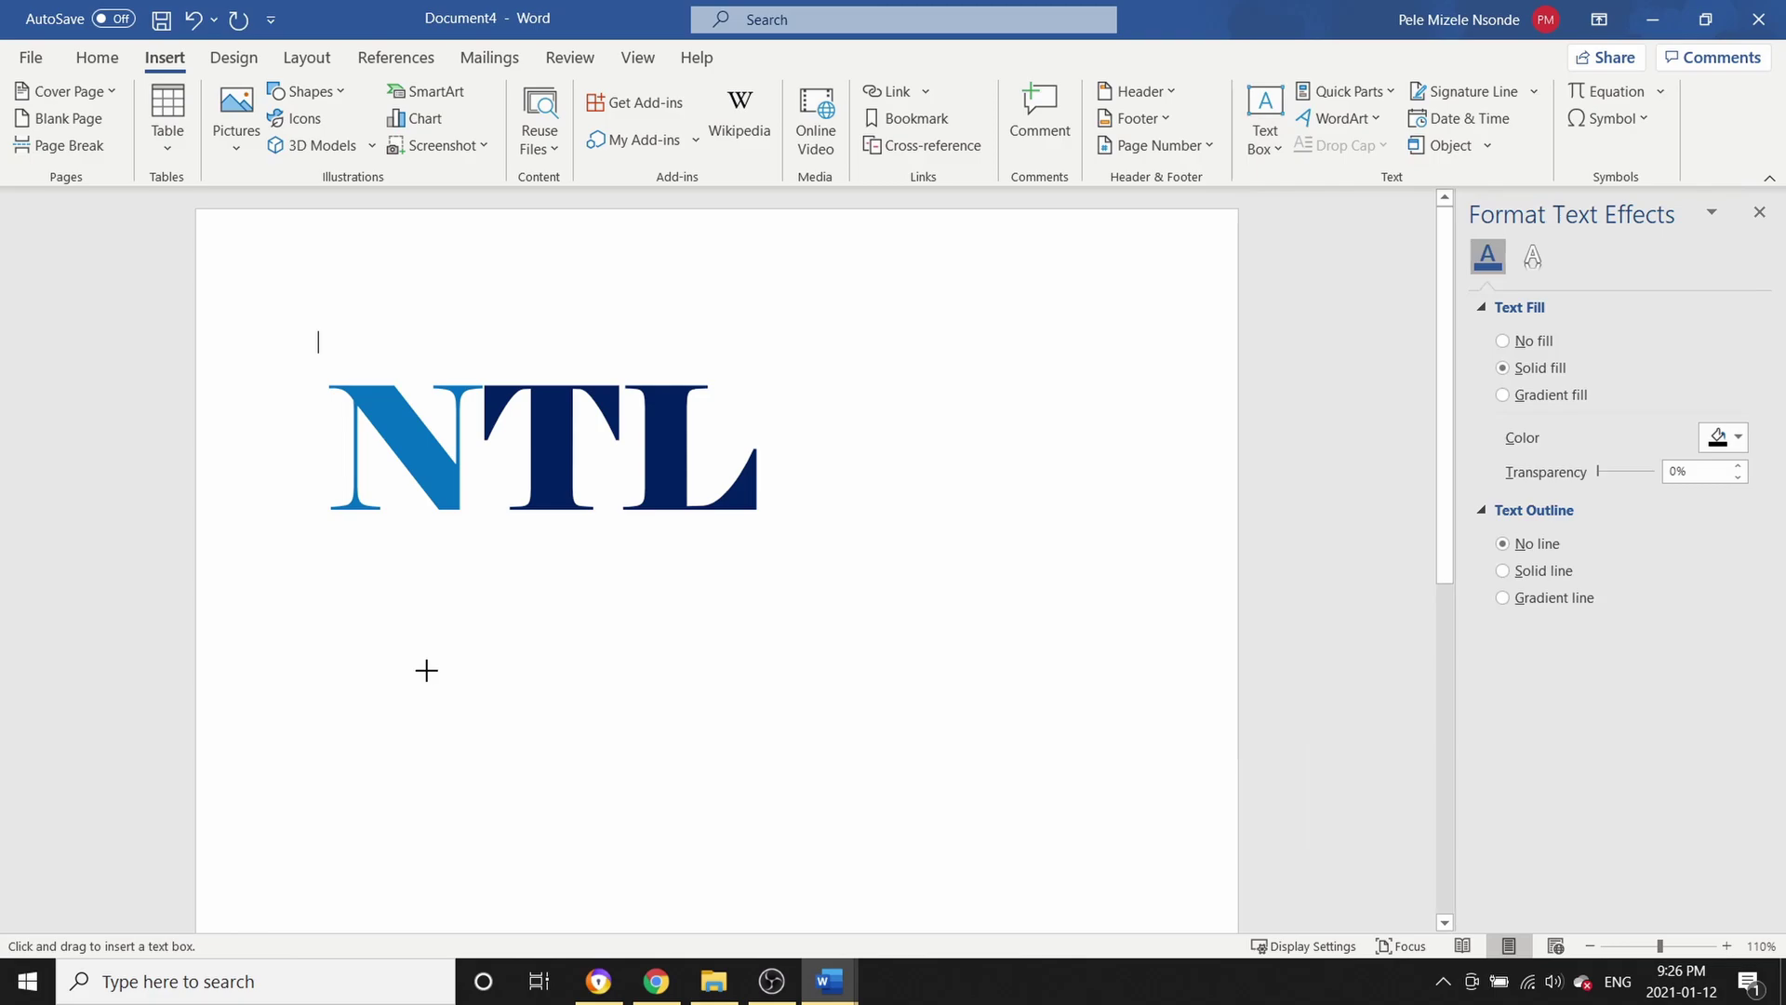
{"action": "left_click_drag", "start_coordinate": [427, 709], "coordinate": [1039, 758]}
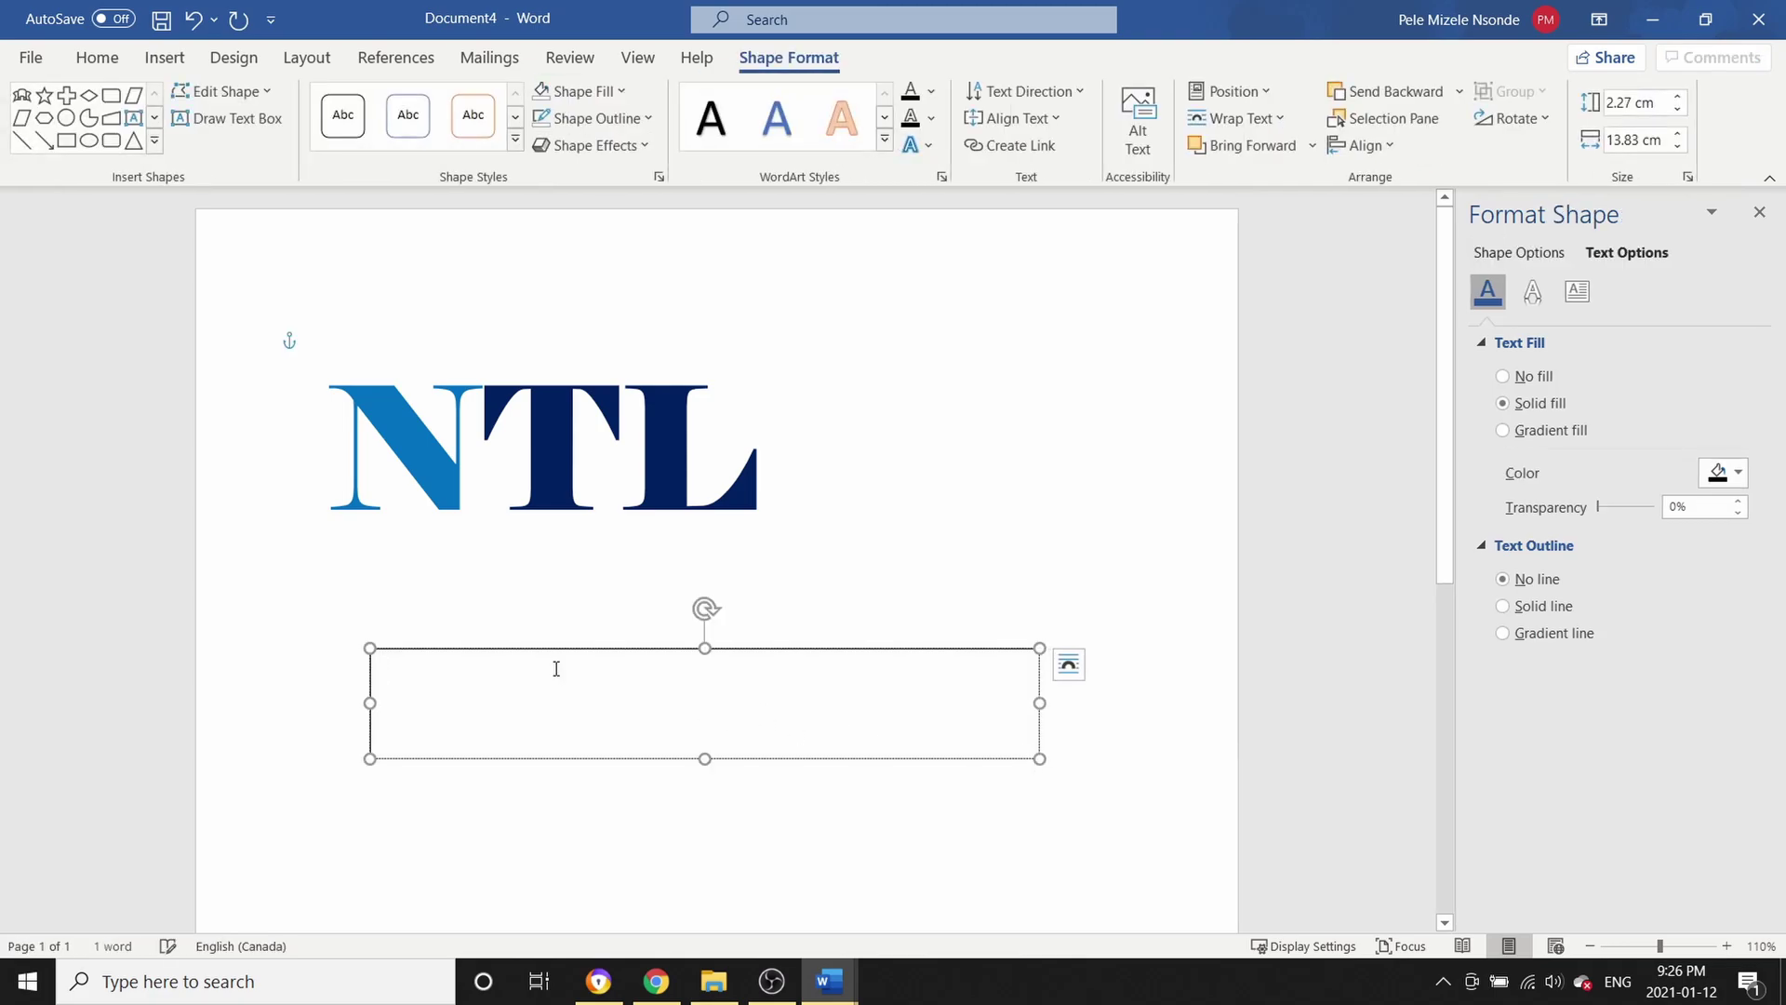
{"action": "type", "text": "Motion "}
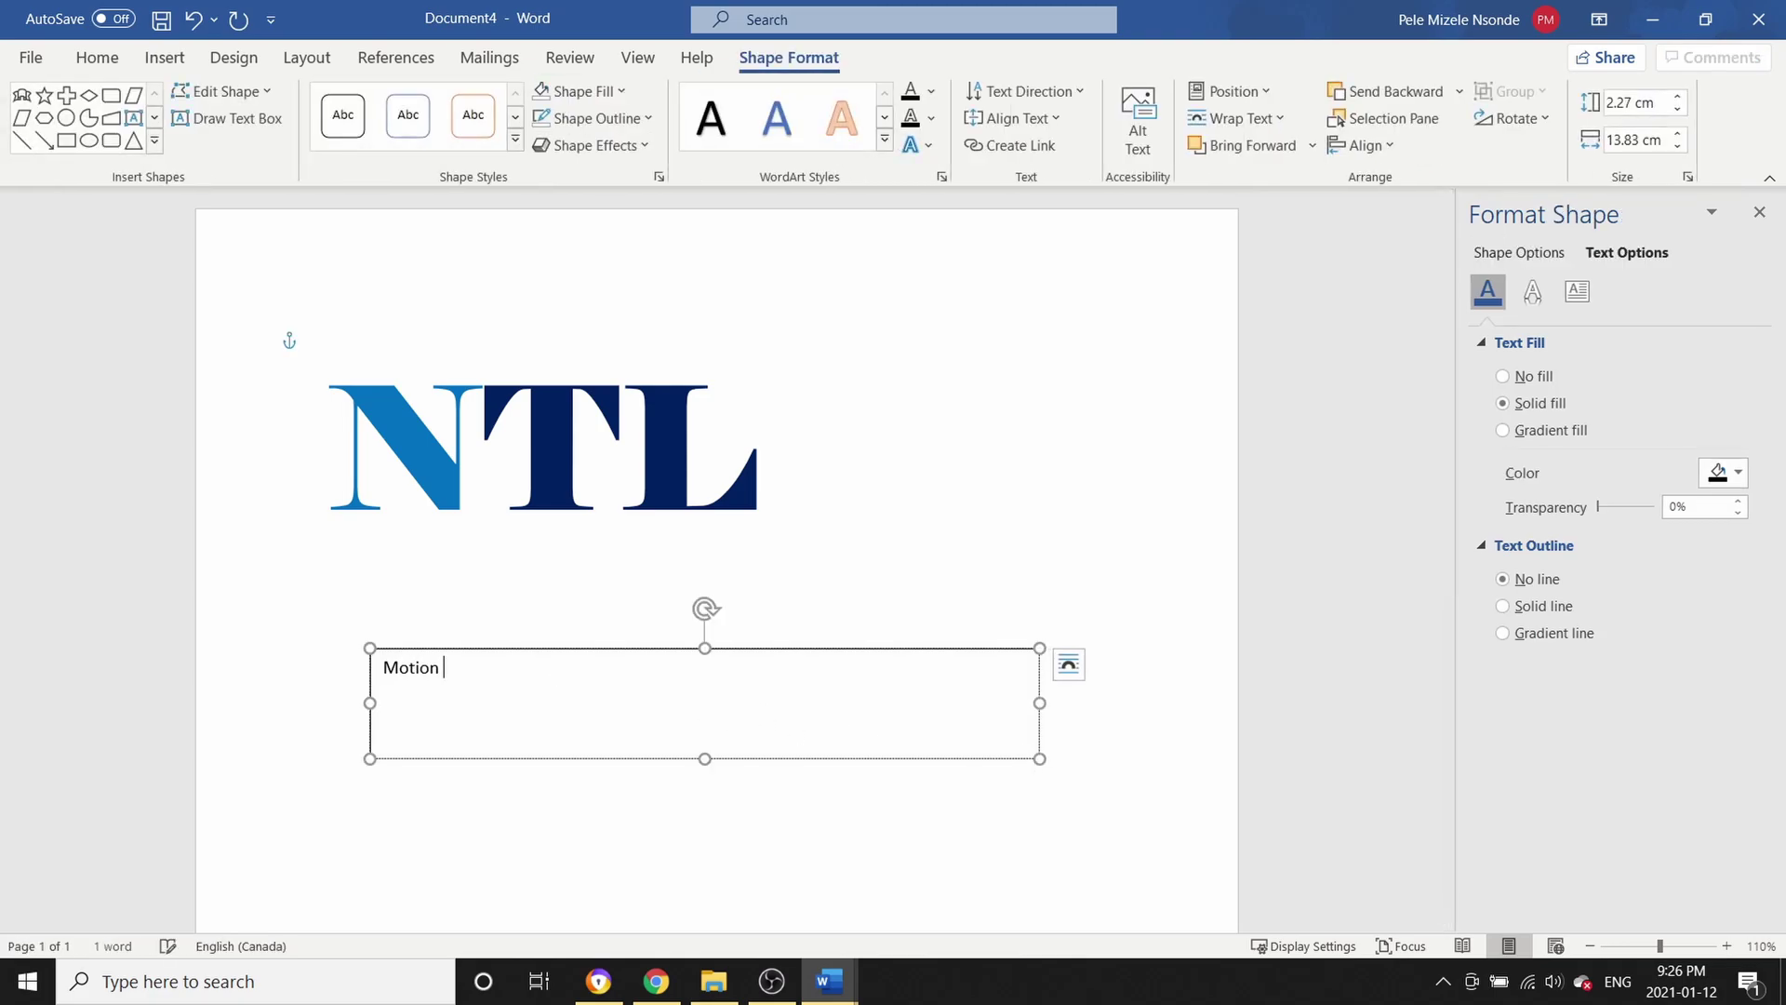
{"action": "type", "text": "Picture Company"}
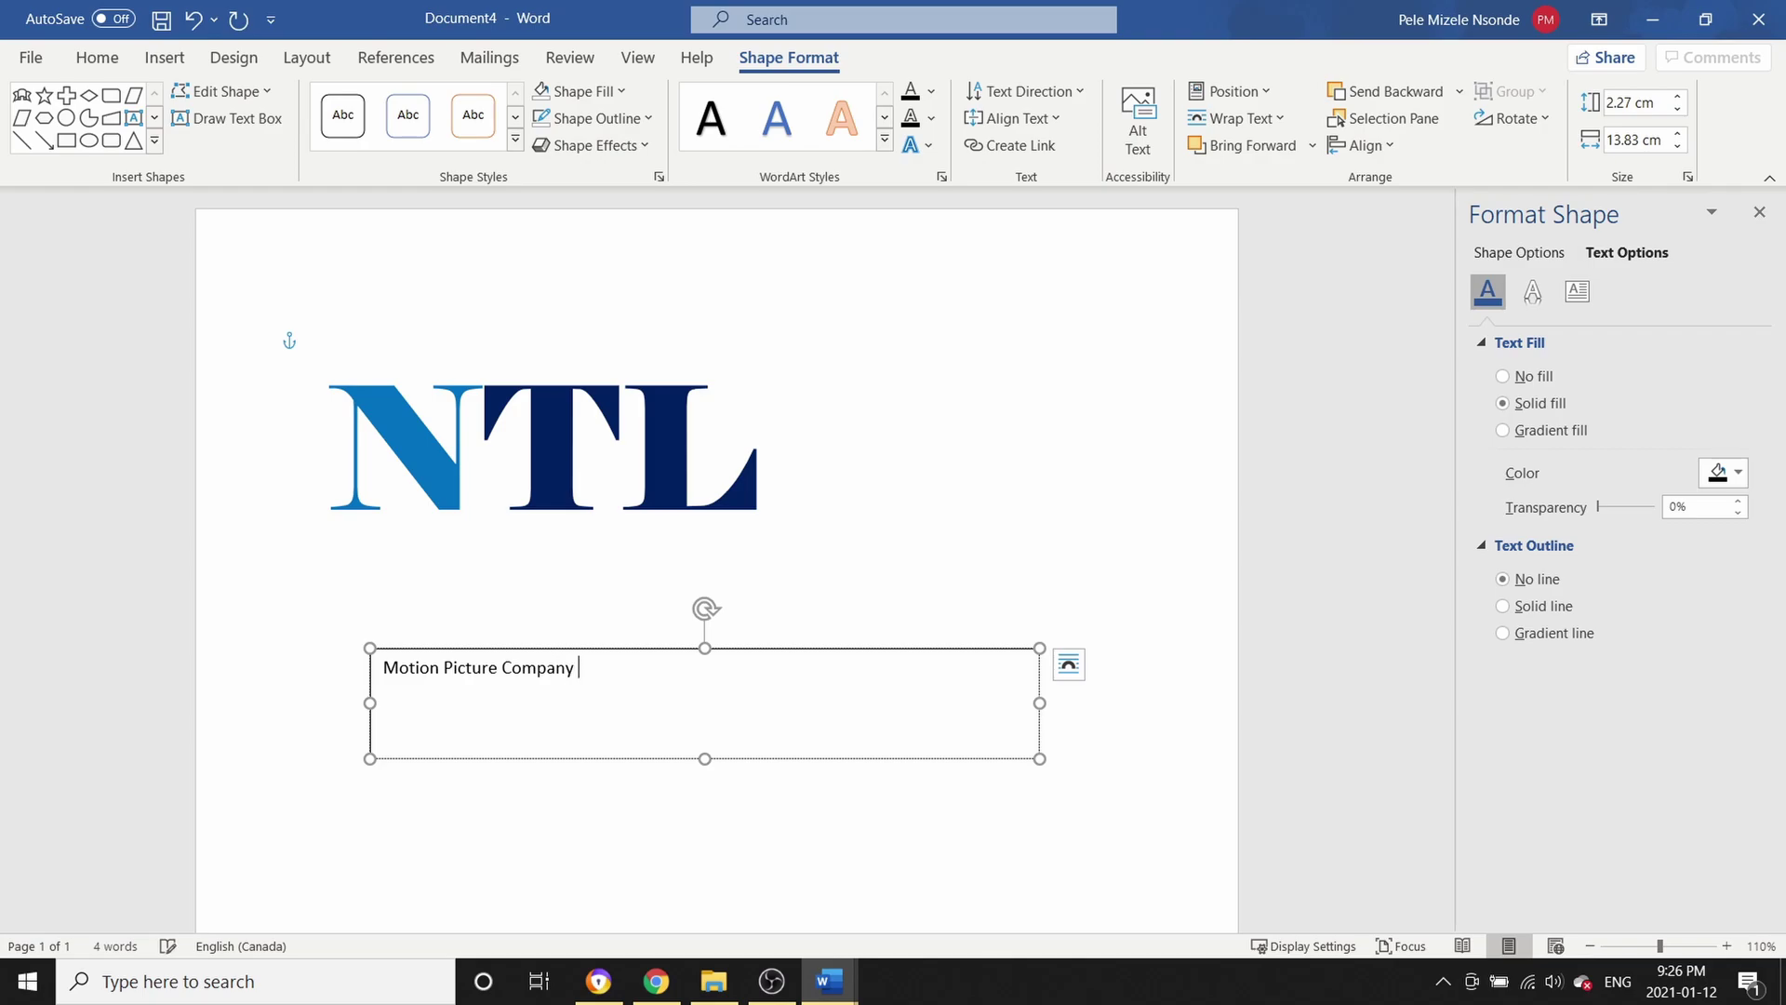
{"action": "left_click", "coordinate": [769, 808]}
Set the Motion Picture Company box's text fill to No fill
{"action": "left_click", "coordinate": [749, 651]}
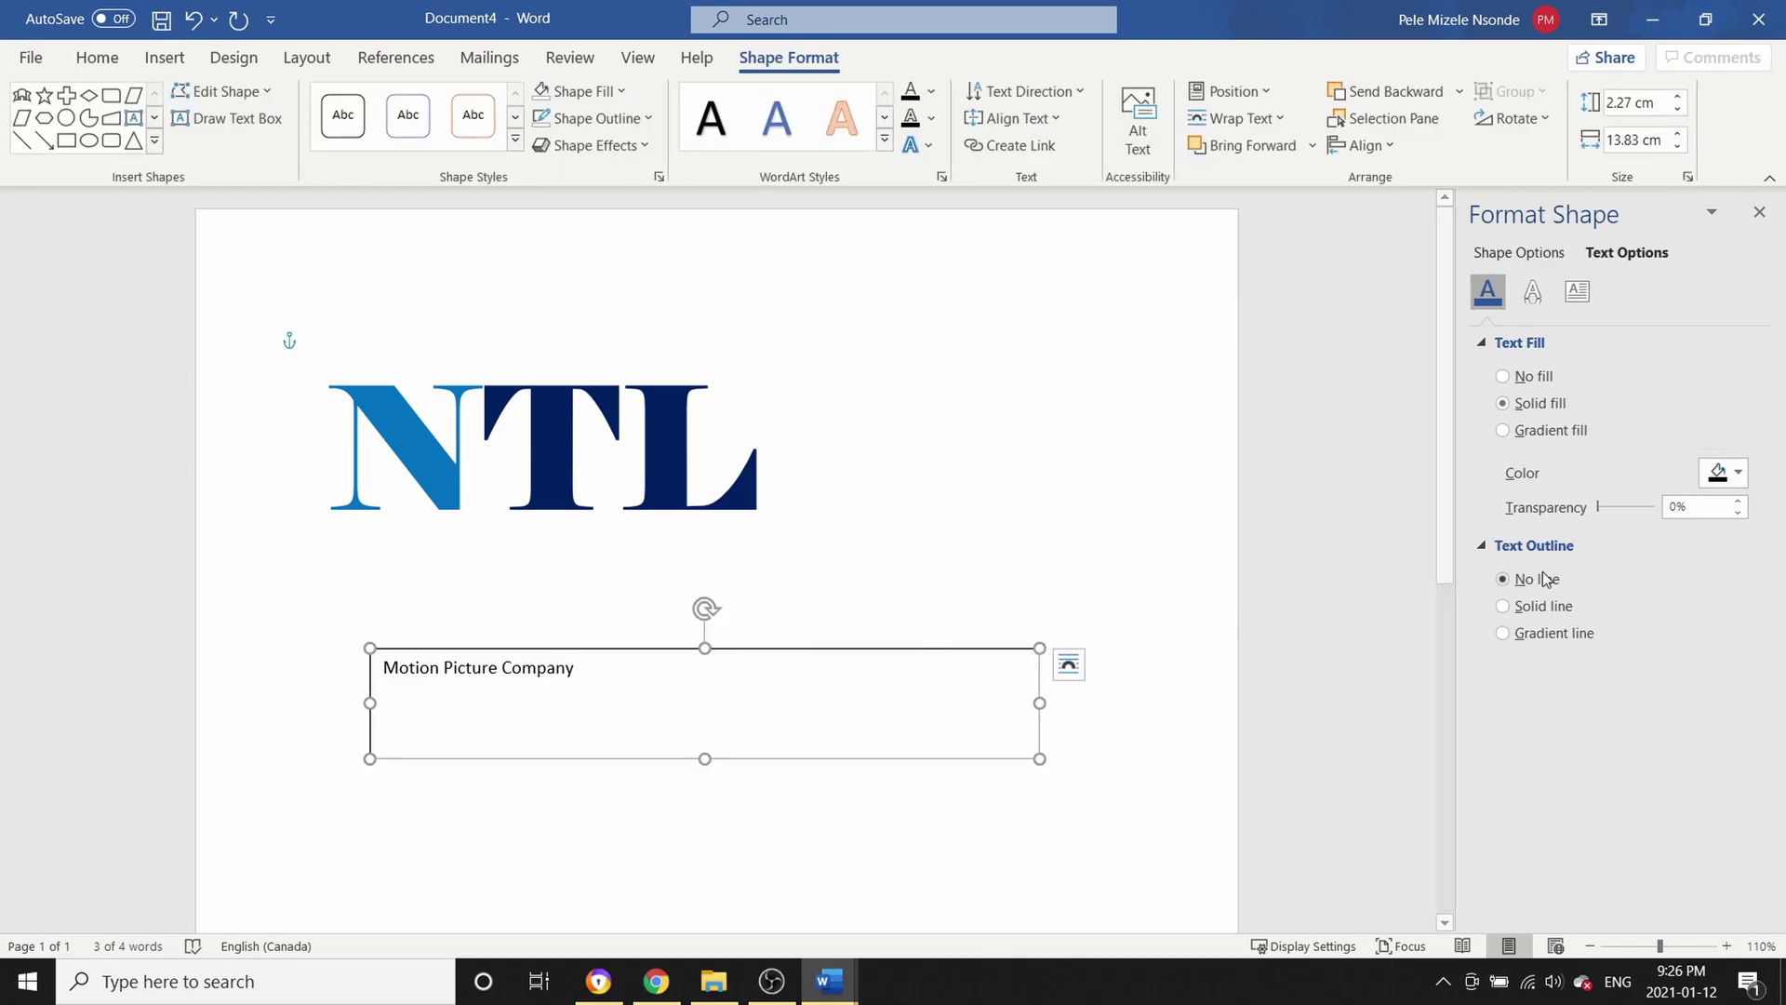
{"action": "left_click", "coordinate": [1501, 376]}
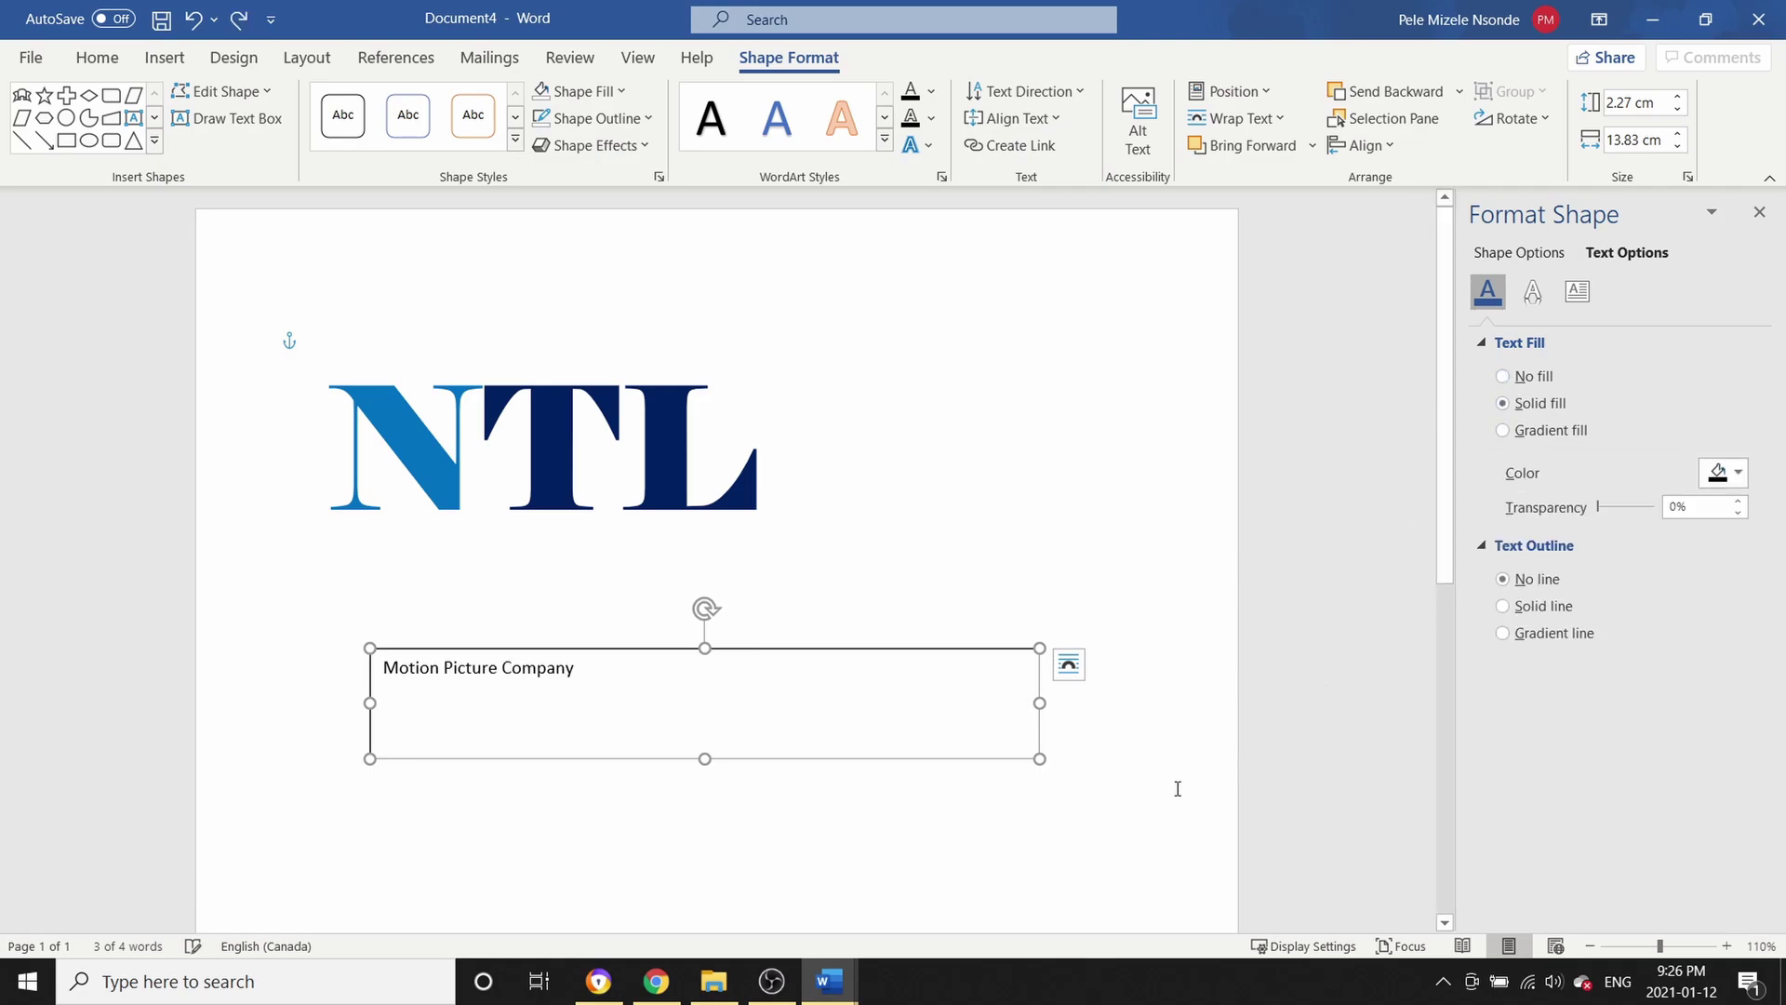
{"action": "left_click", "coordinate": [992, 766]}
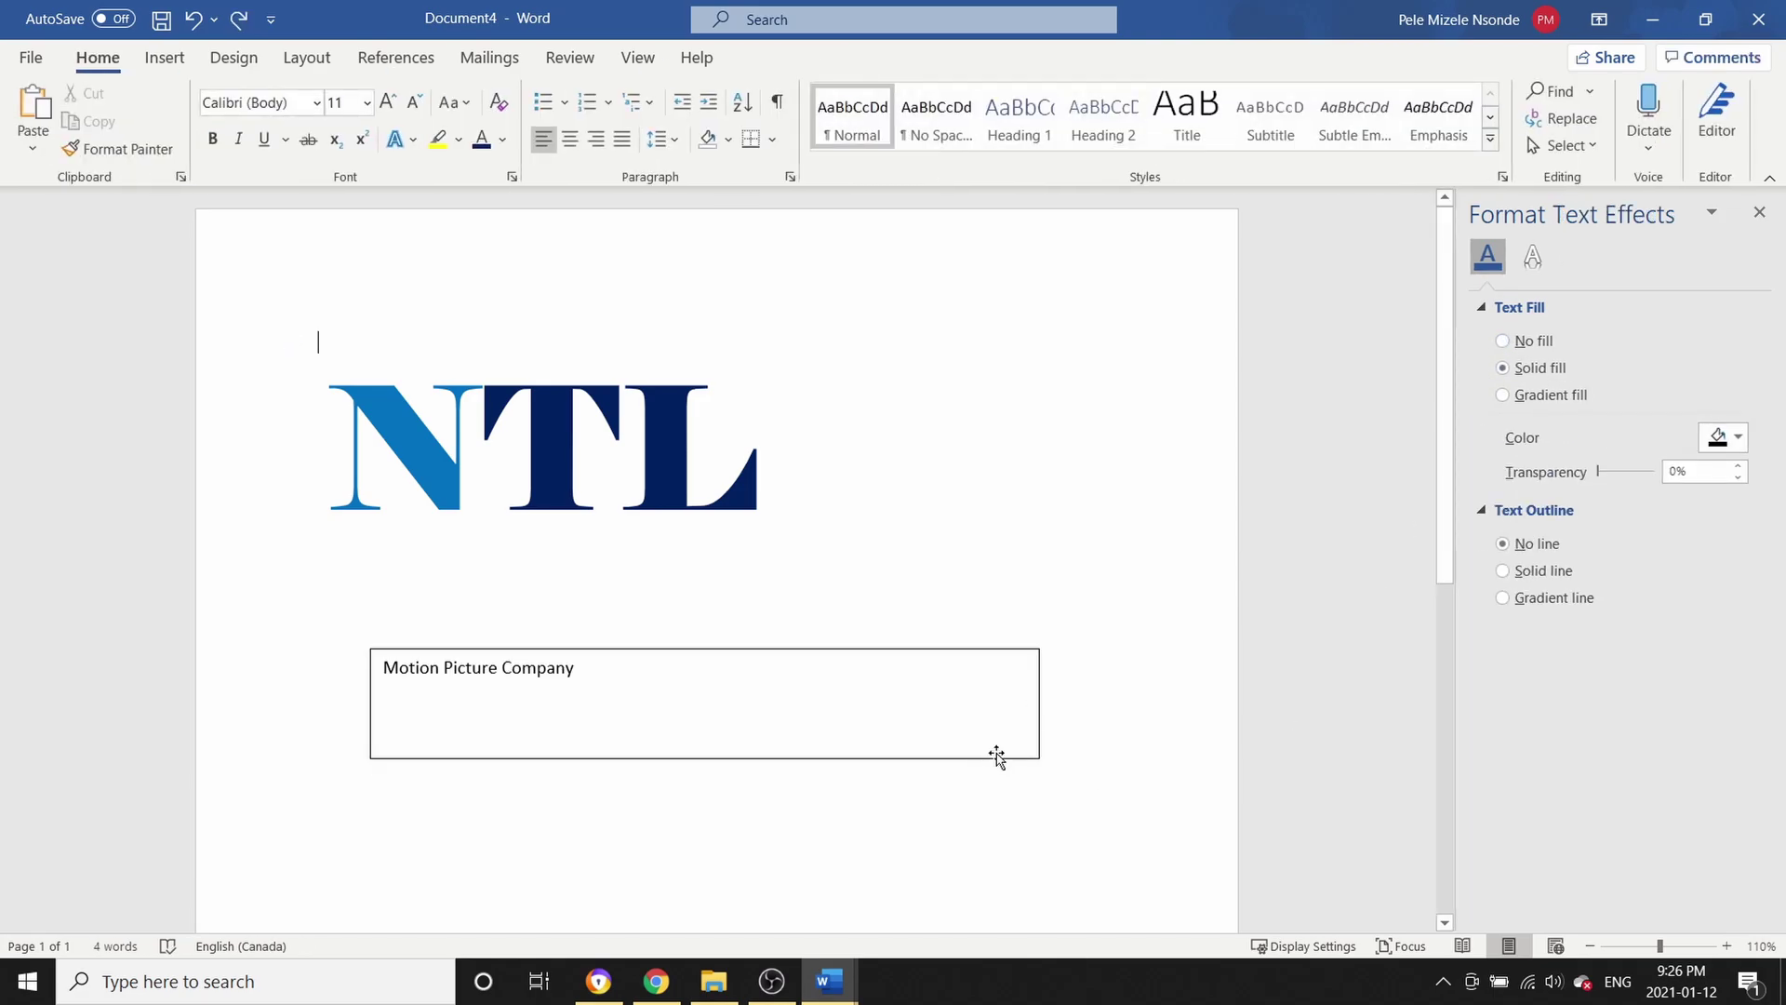
{"action": "left_click", "coordinate": [1005, 759]}
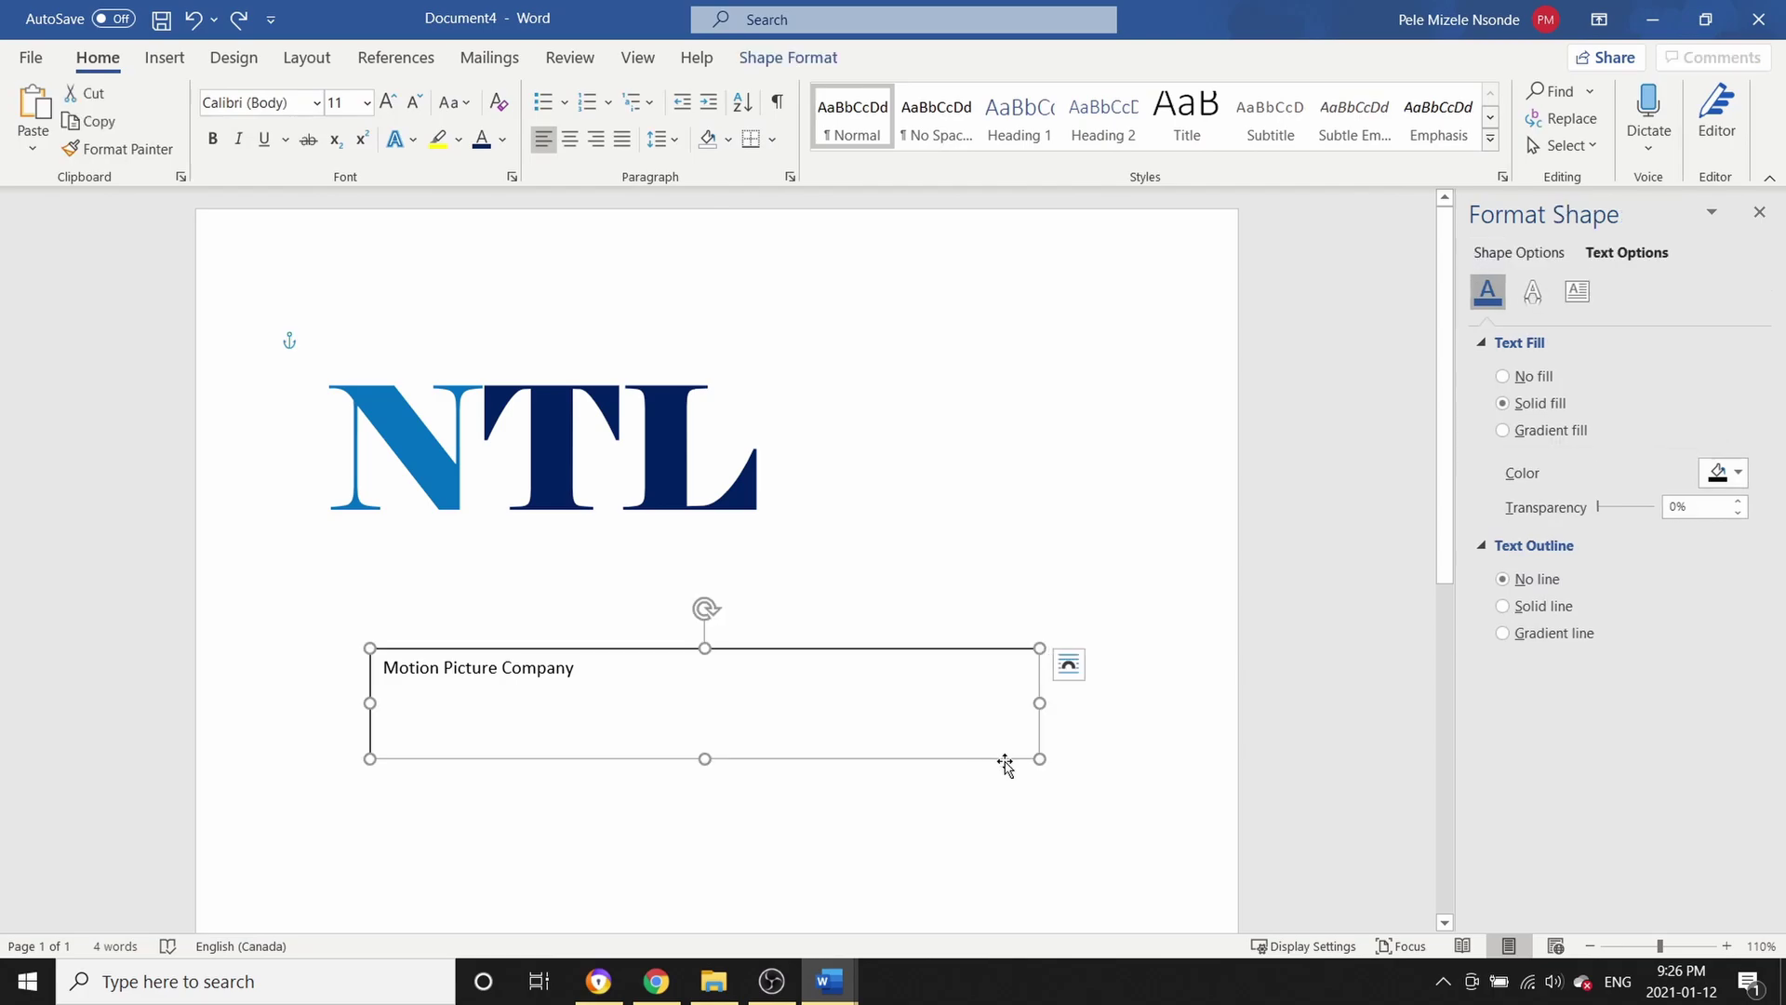
{"action": "left_click", "coordinate": [1503, 377]}
Undo the text fill change on the Motion Picture Company box
{"action": "right_click", "coordinate": [921, 646]}
{"action": "key", "text": "Escape"}
{"action": "key", "text": "ctrl+z"}
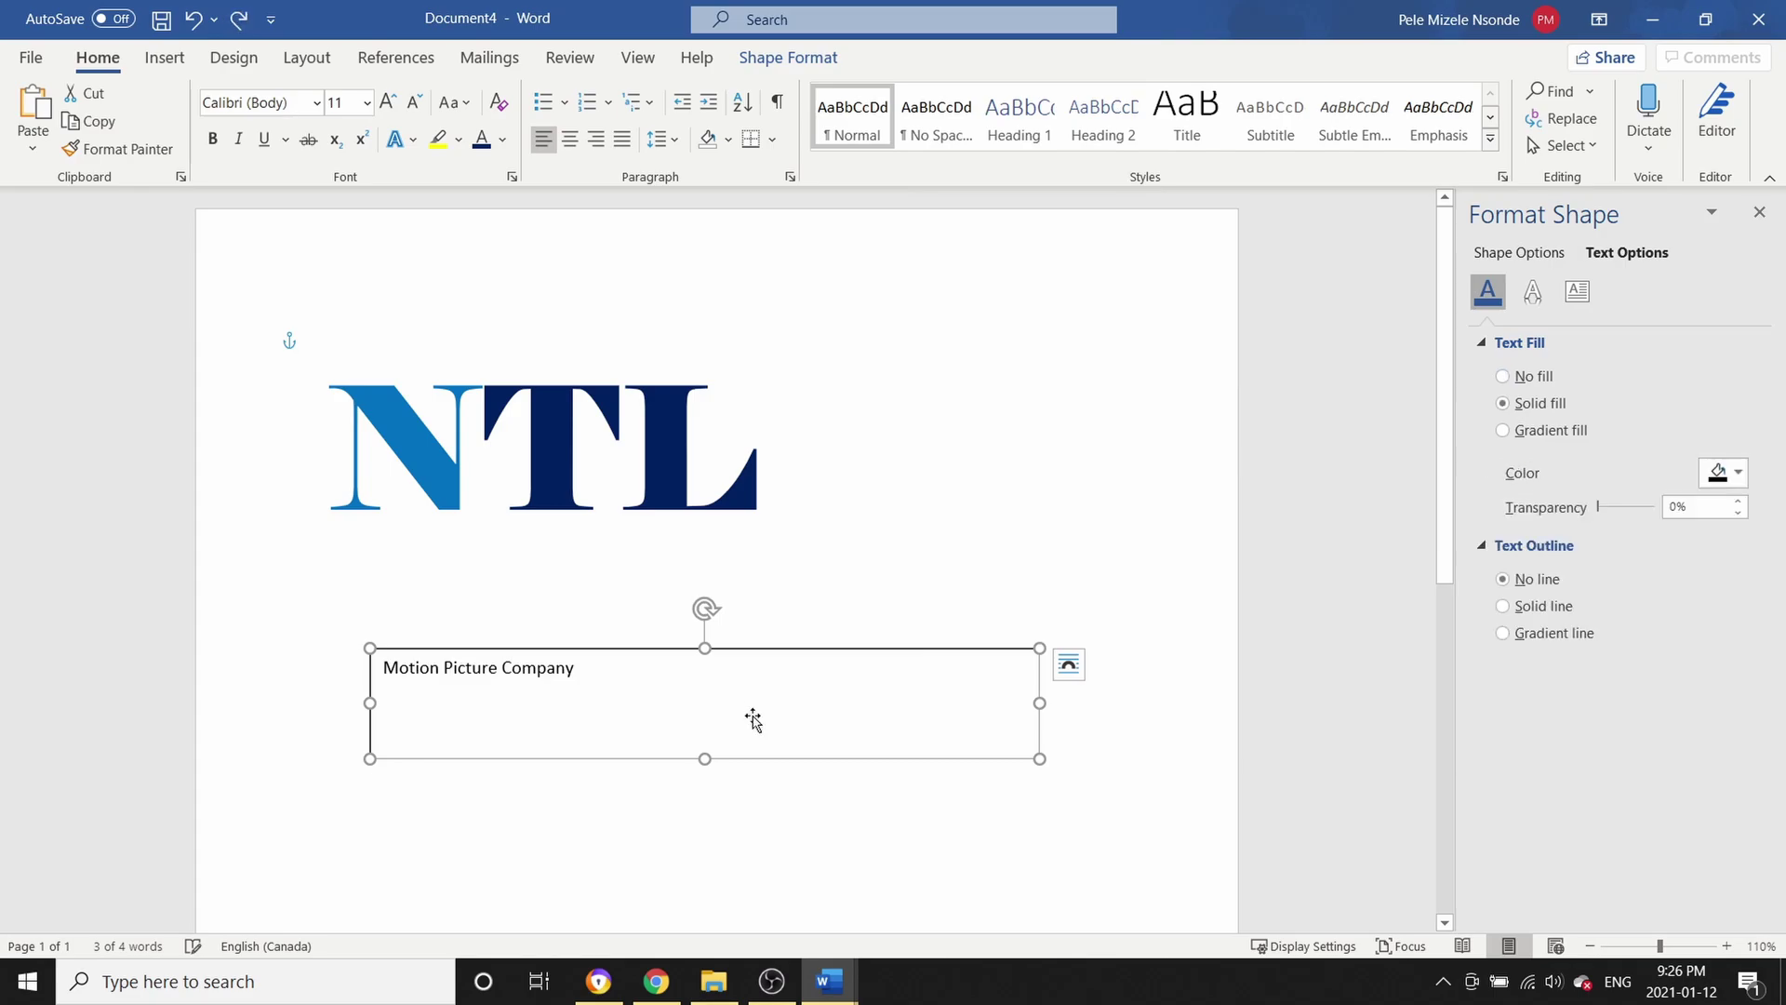
{"action": "left_click", "coordinate": [850, 825]}
{"action": "left_click", "coordinate": [808, 649]}
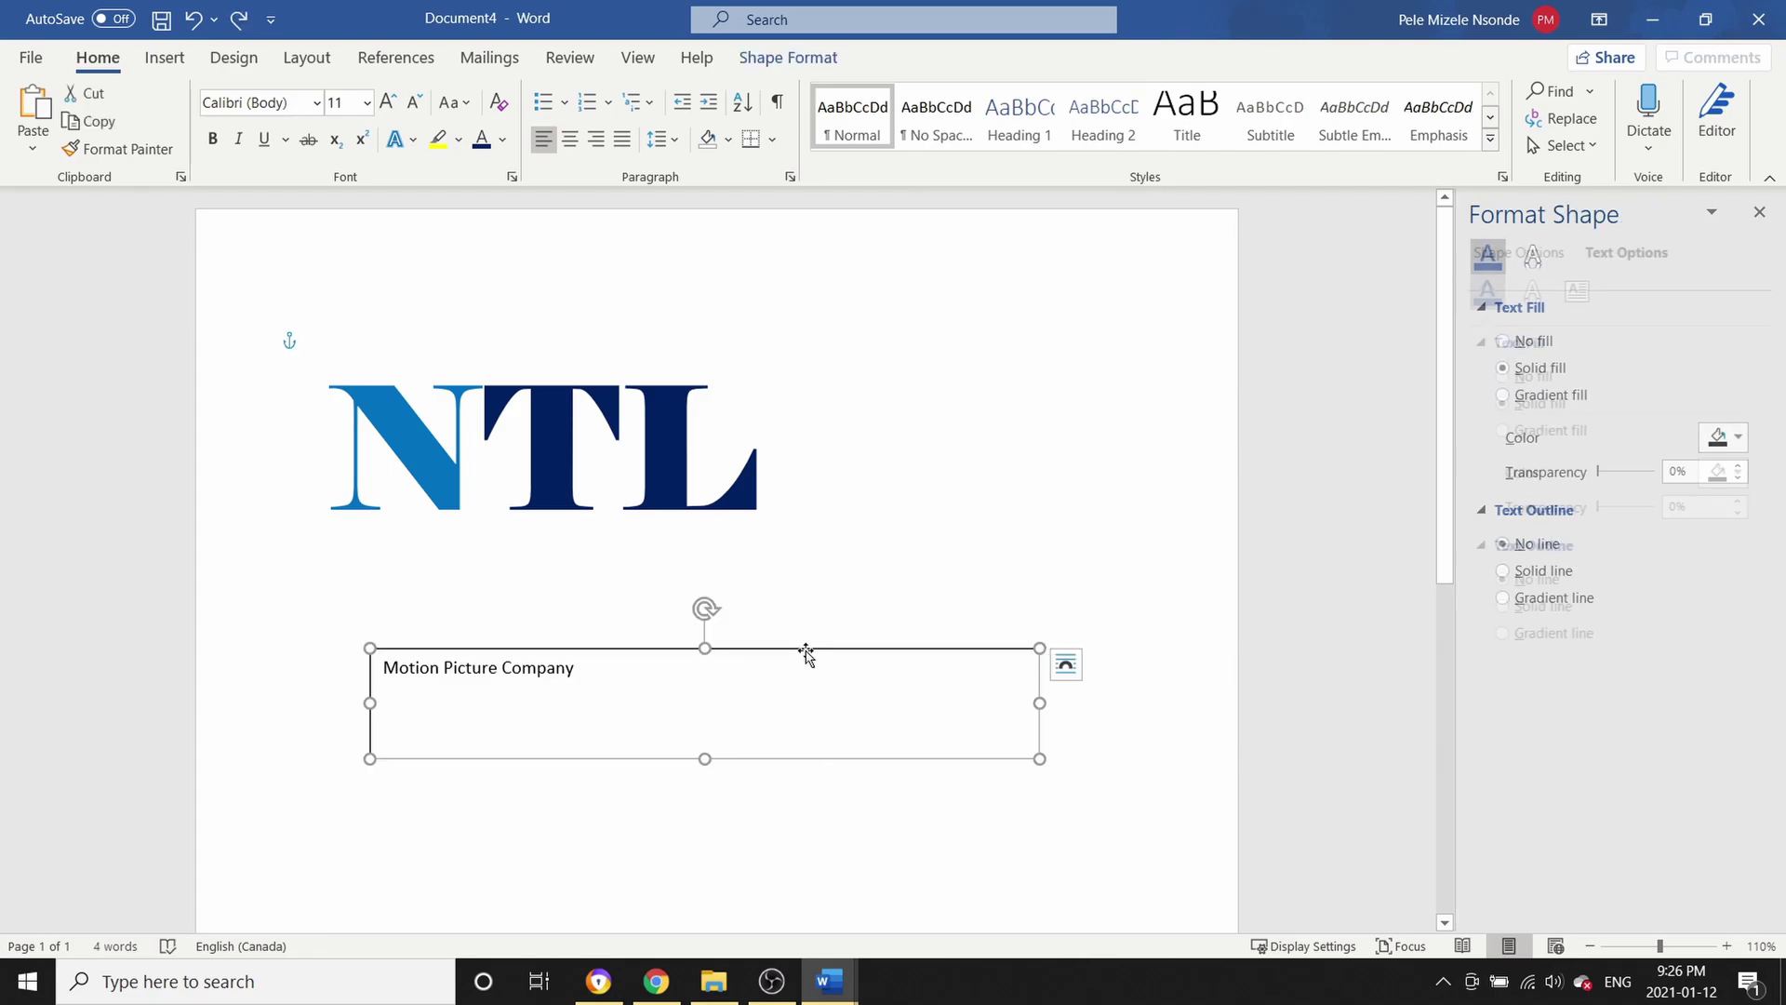
Give the Motion Picture Company box No fill and No line in Format Shape
{"action": "right_click", "coordinate": [805, 649]}
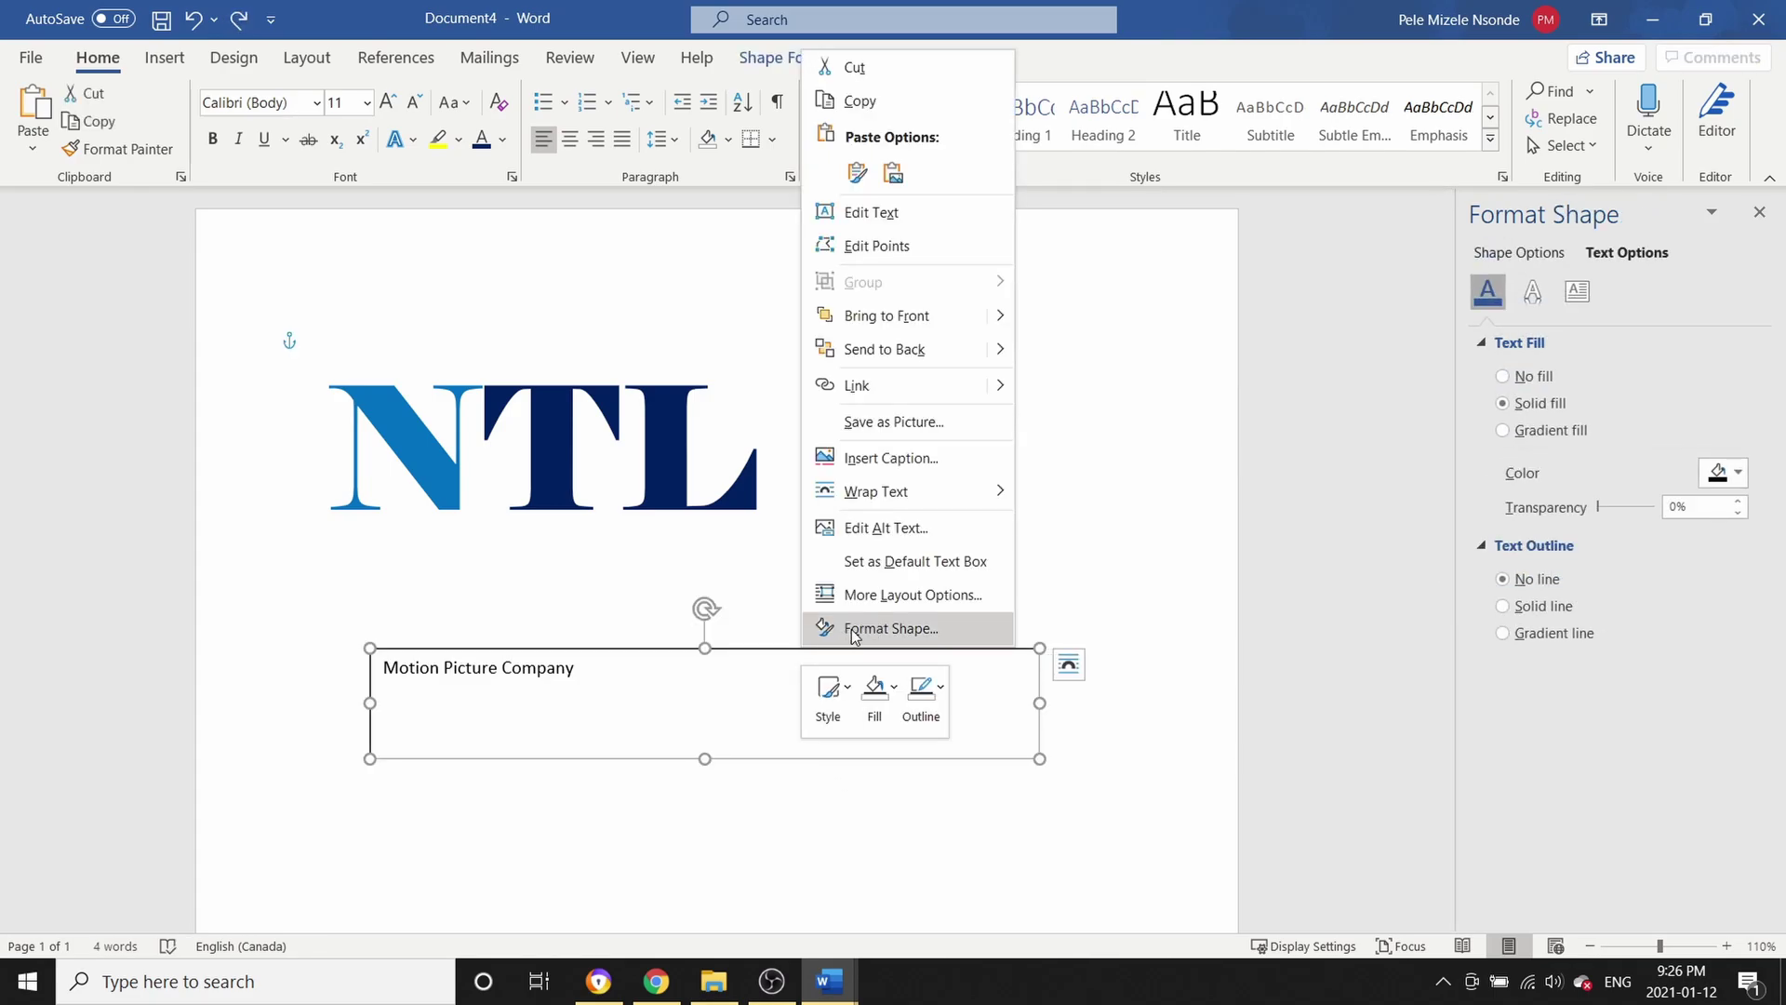
{"action": "left_click", "coordinate": [851, 630]}
{"action": "left_click", "coordinate": [1507, 380]}
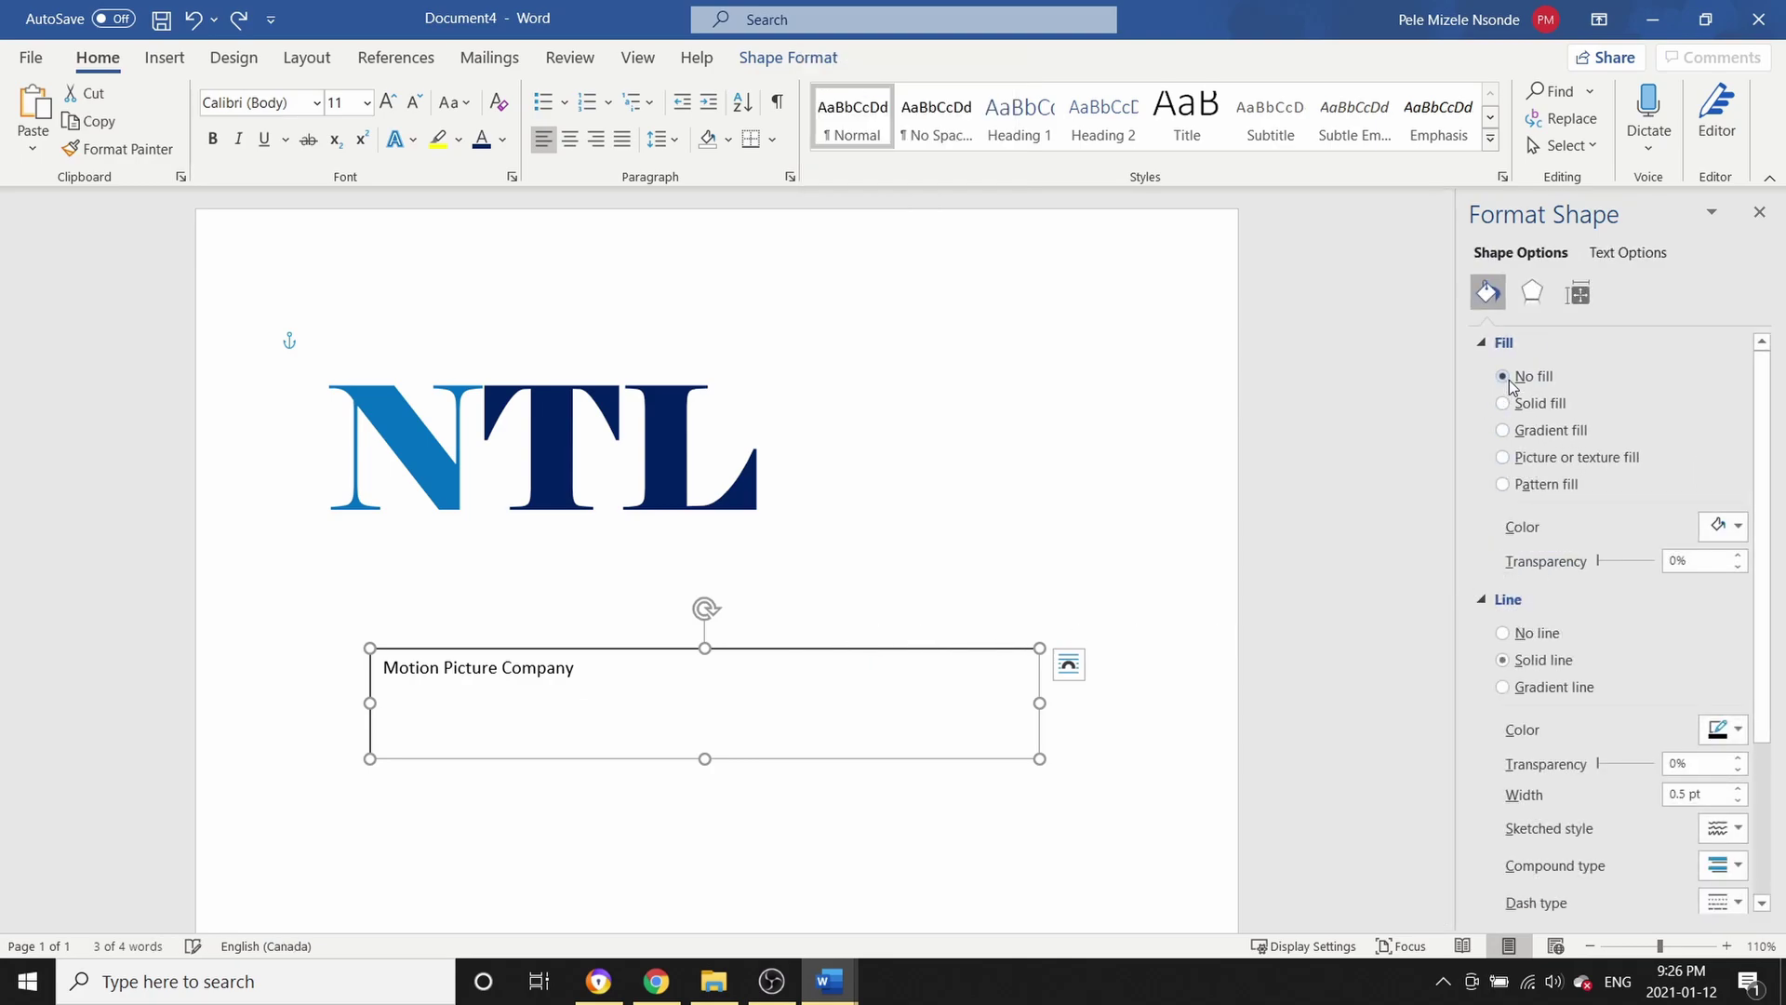
{"action": "left_click", "coordinate": [1506, 558]}
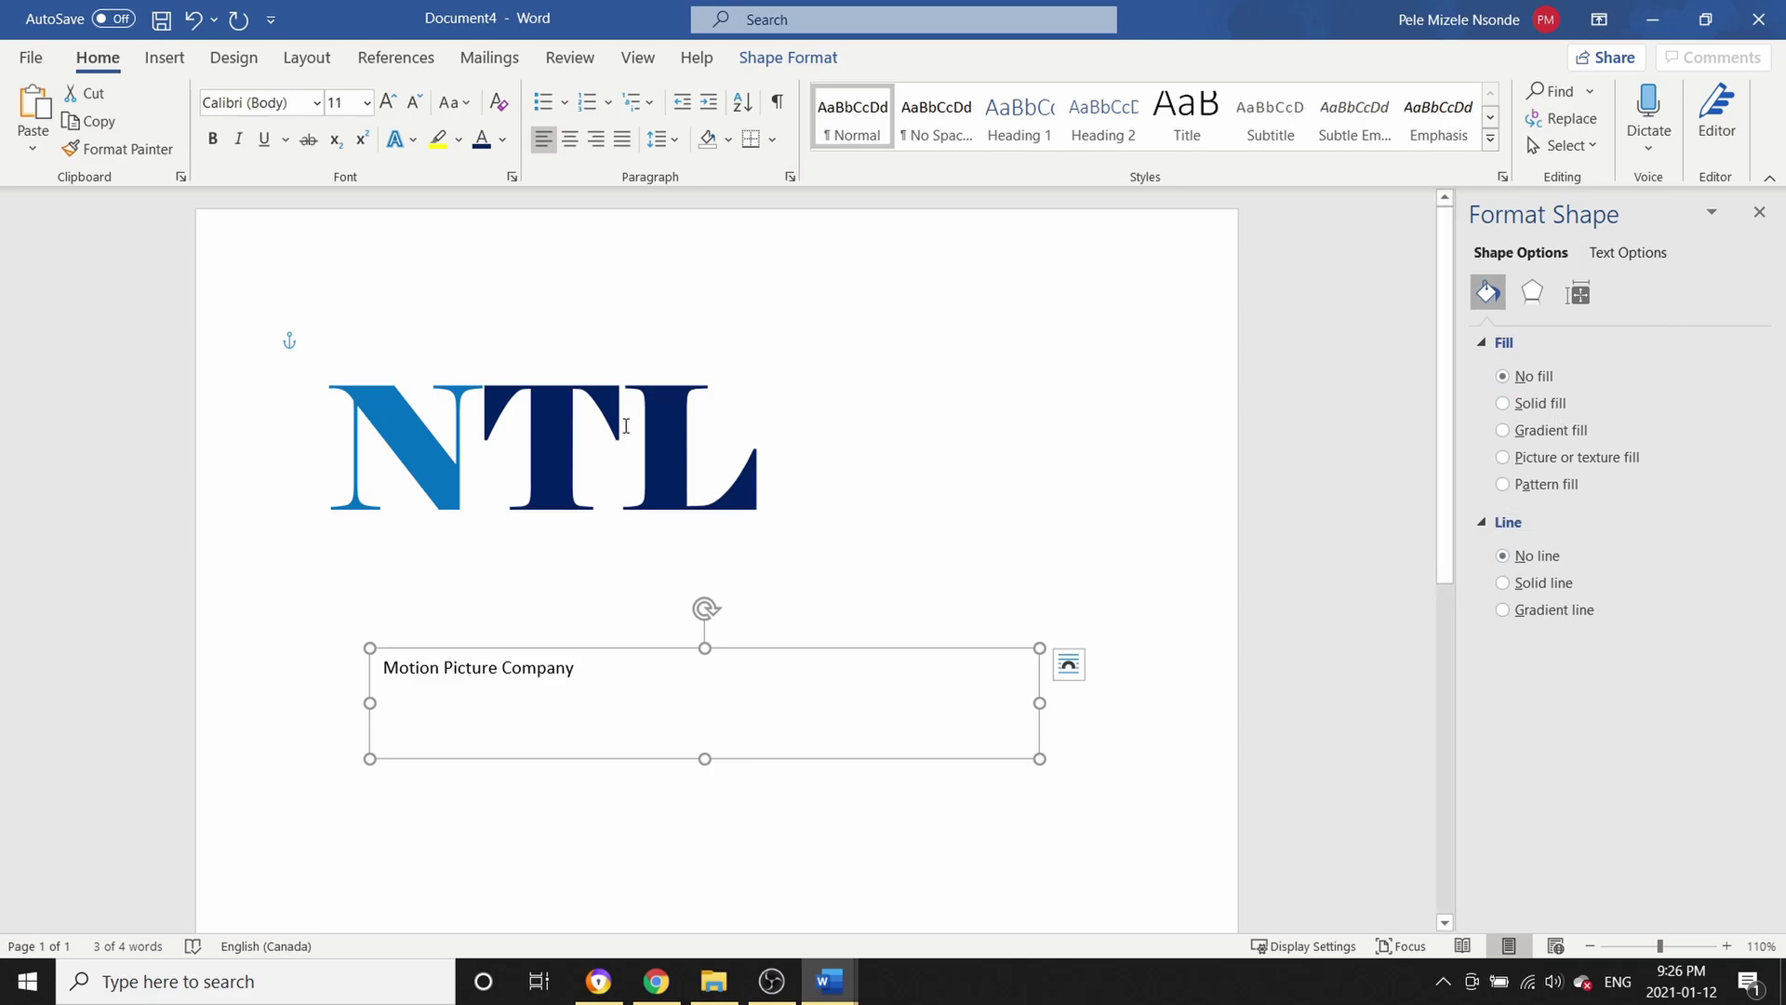
{"action": "scroll", "coordinate": [638, 481], "scroll_direction": "down", "scroll_amount": 3}
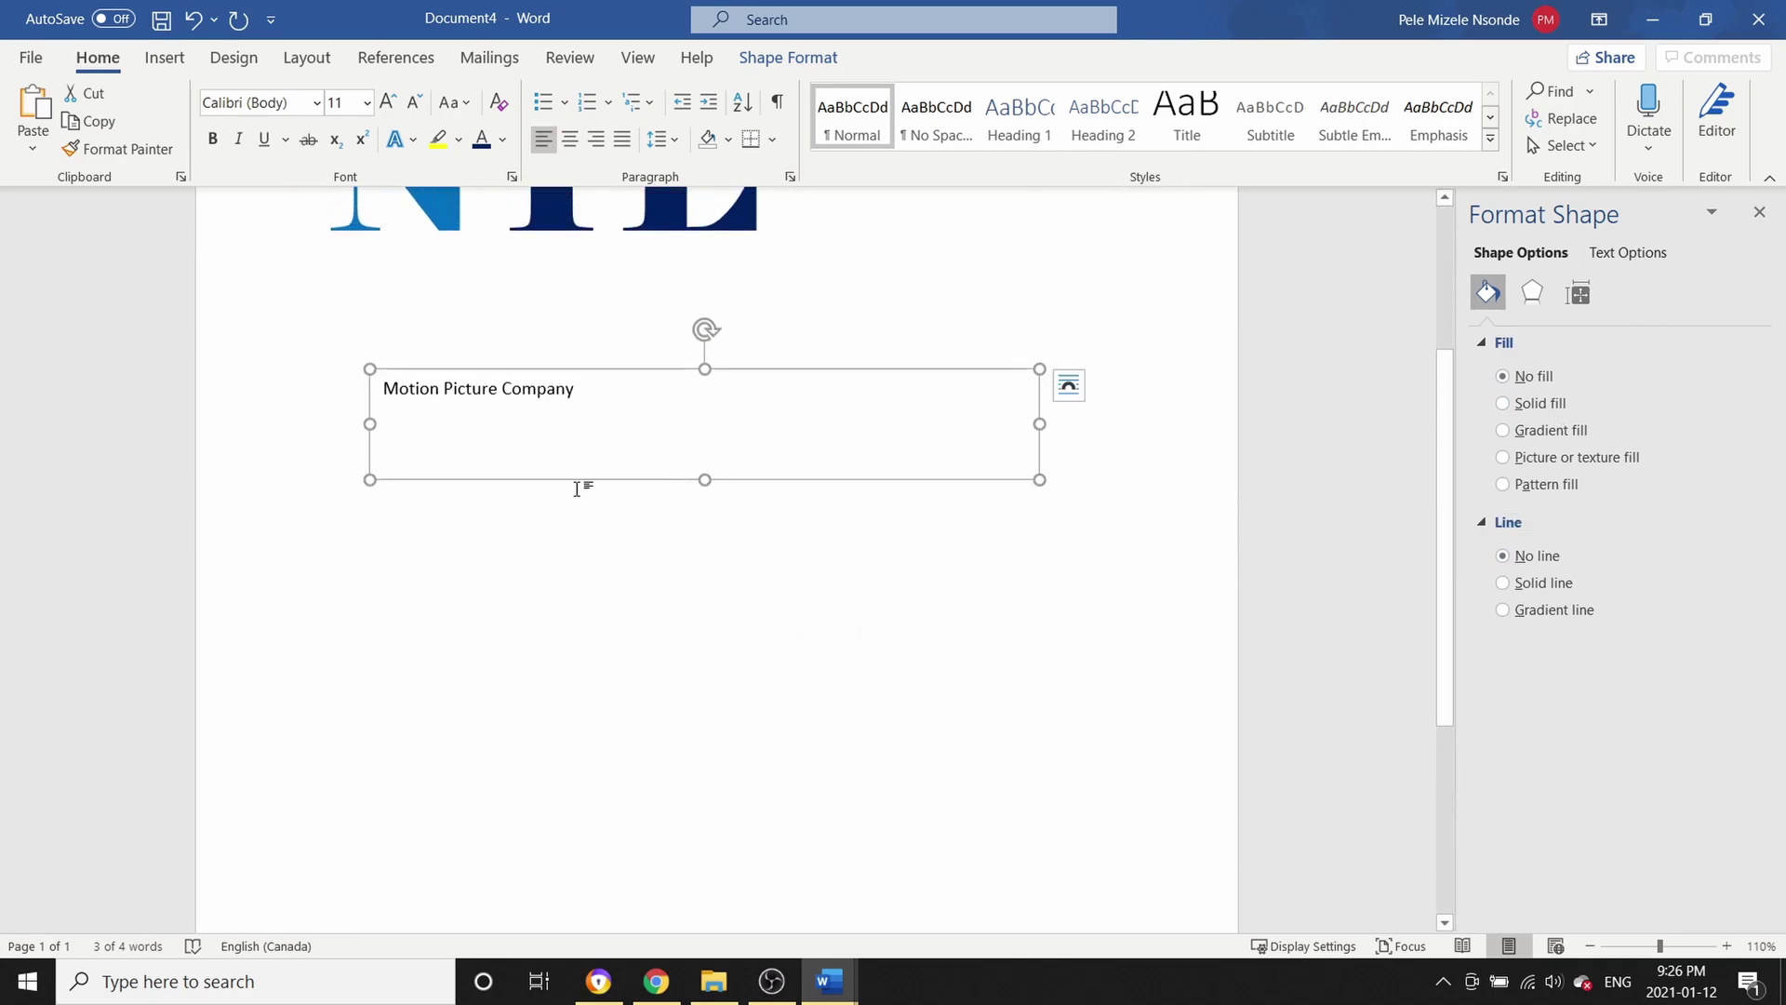
{"action": "mouse_move", "coordinate": [584, 408]}
{"action": "left_mouse_down"}
{"action": "mouse_move", "coordinate": [586, 465]}
{"action": "mouse_move", "coordinate": [588, 398]}
{"action": "left_mouse_up"}
{"action": "left_click", "coordinate": [598, 347]}
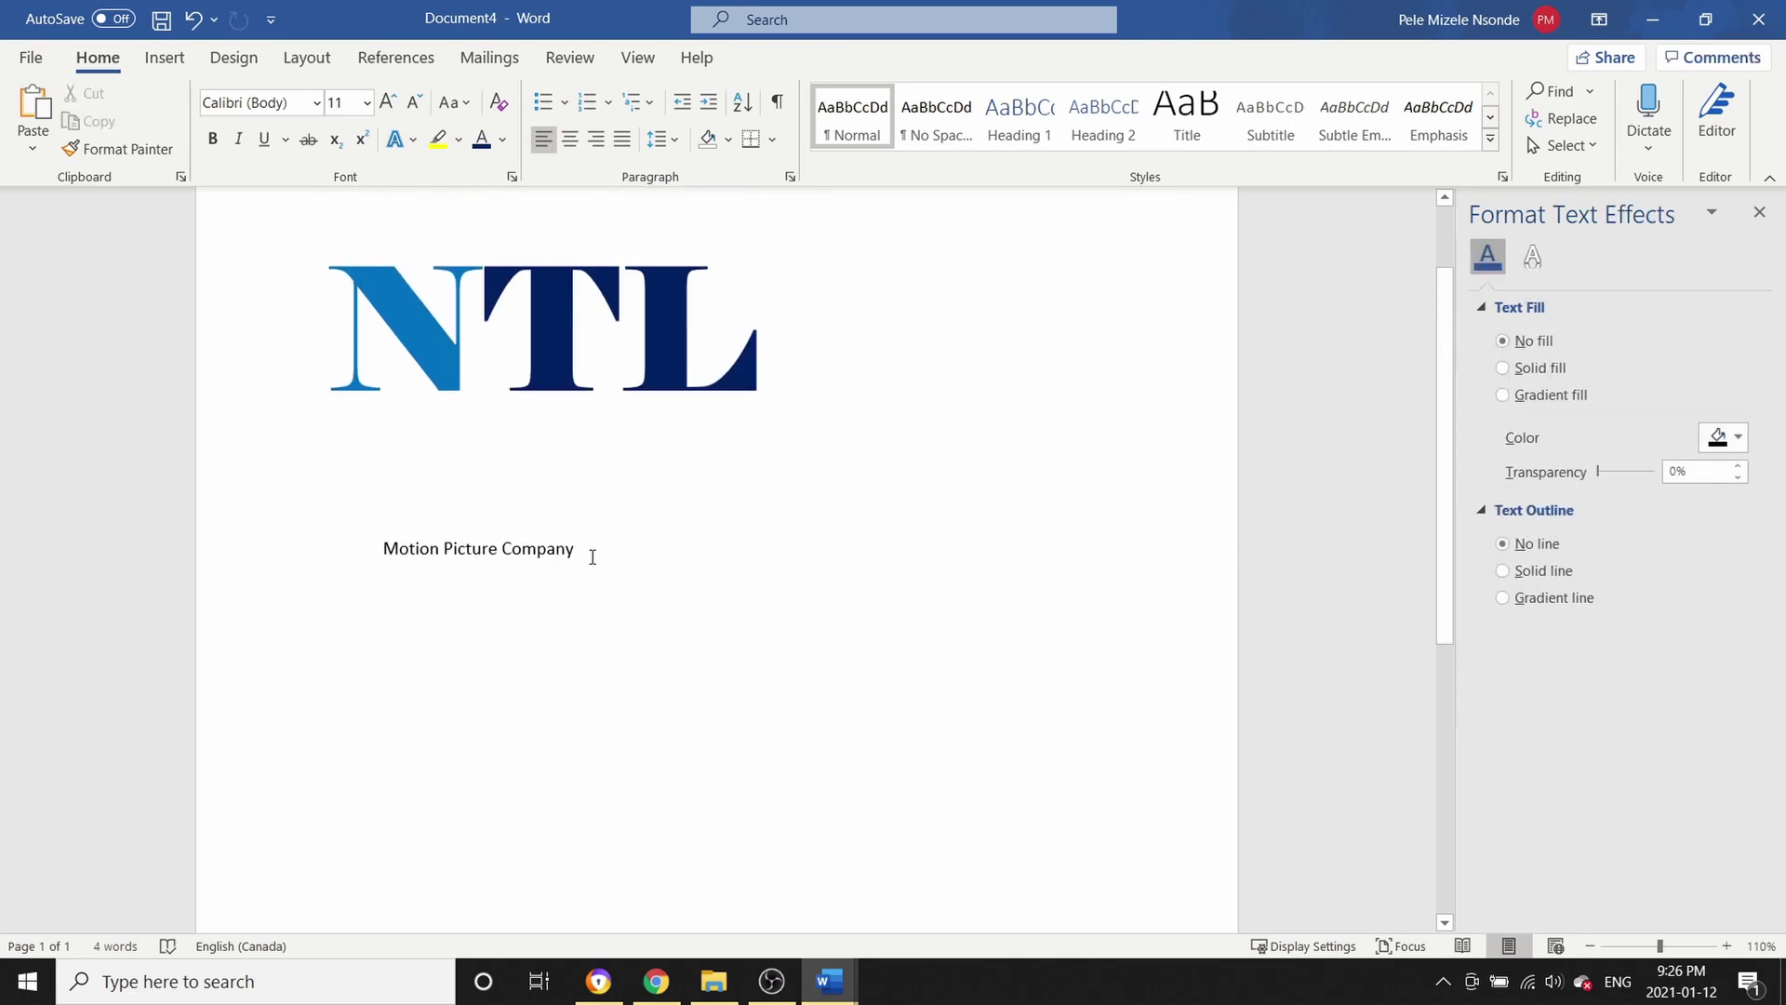
Set 'Motion Picture Company' in Arial Black at 14 pt
{"action": "scroll", "coordinate": [562, 627], "scroll_direction": "up", "scroll_amount": 2}
{"action": "left_click", "coordinate": [606, 670]}
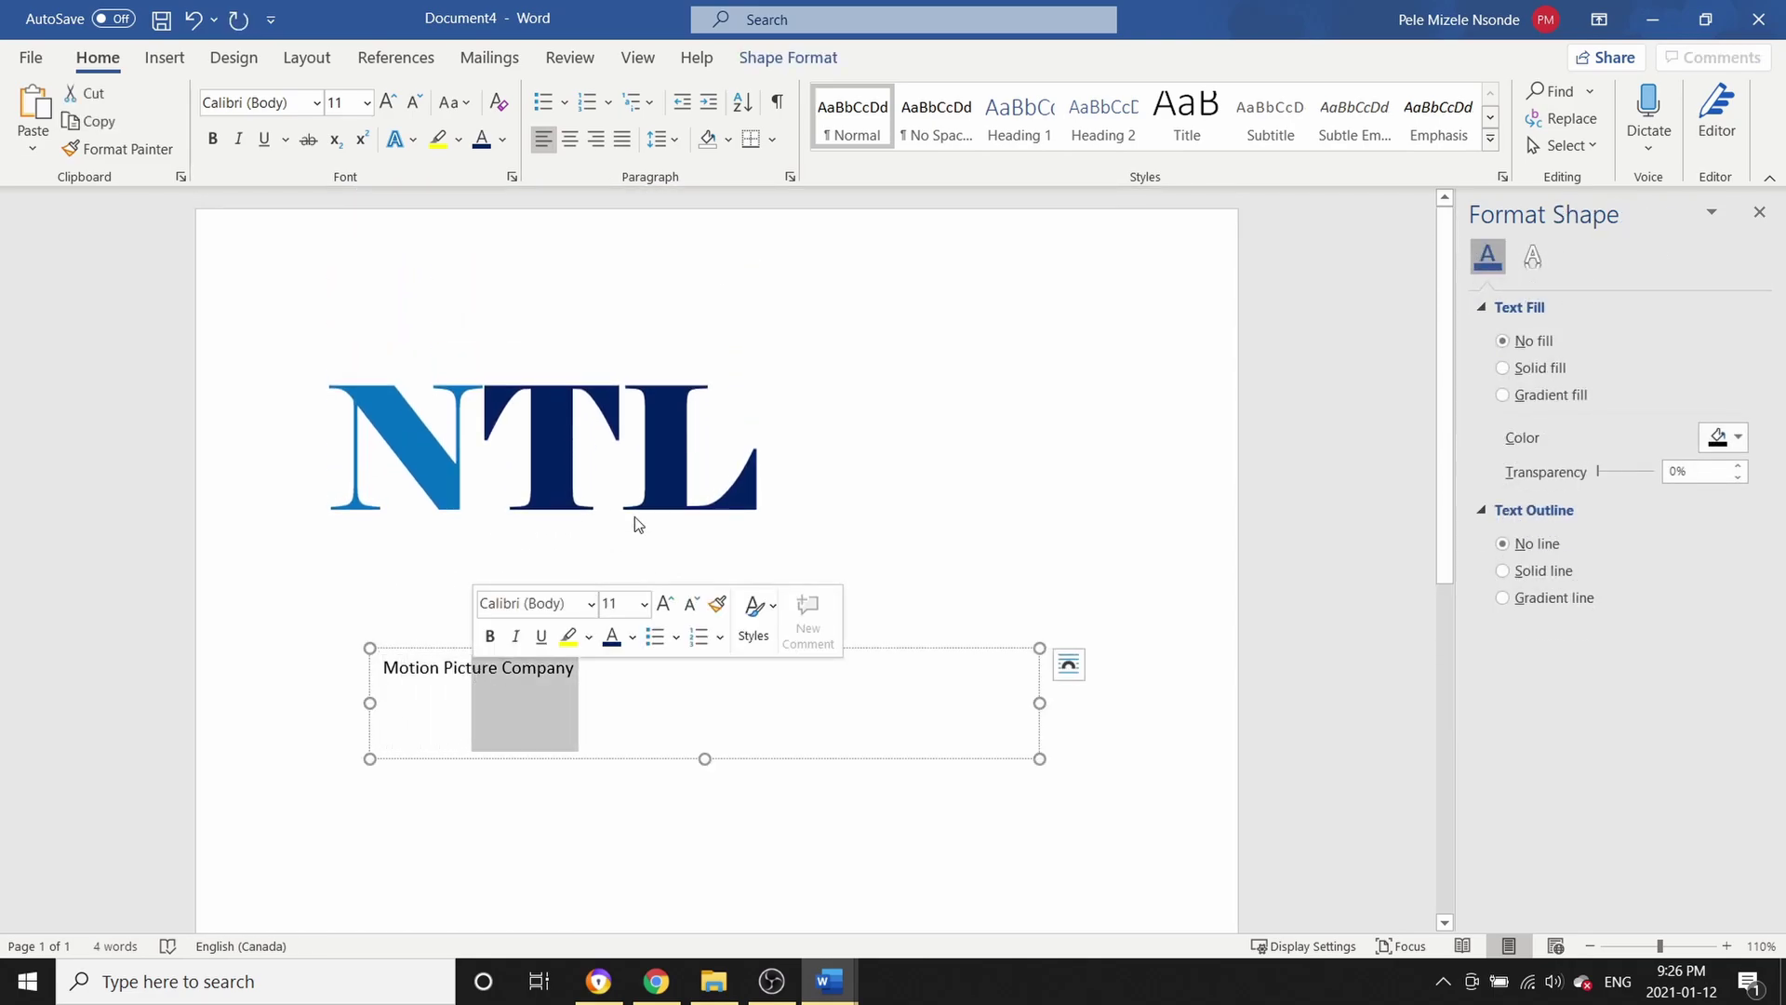
{"action": "left_click", "coordinate": [597, 702]}
{"action": "triple_click", "coordinate": [556, 668]}
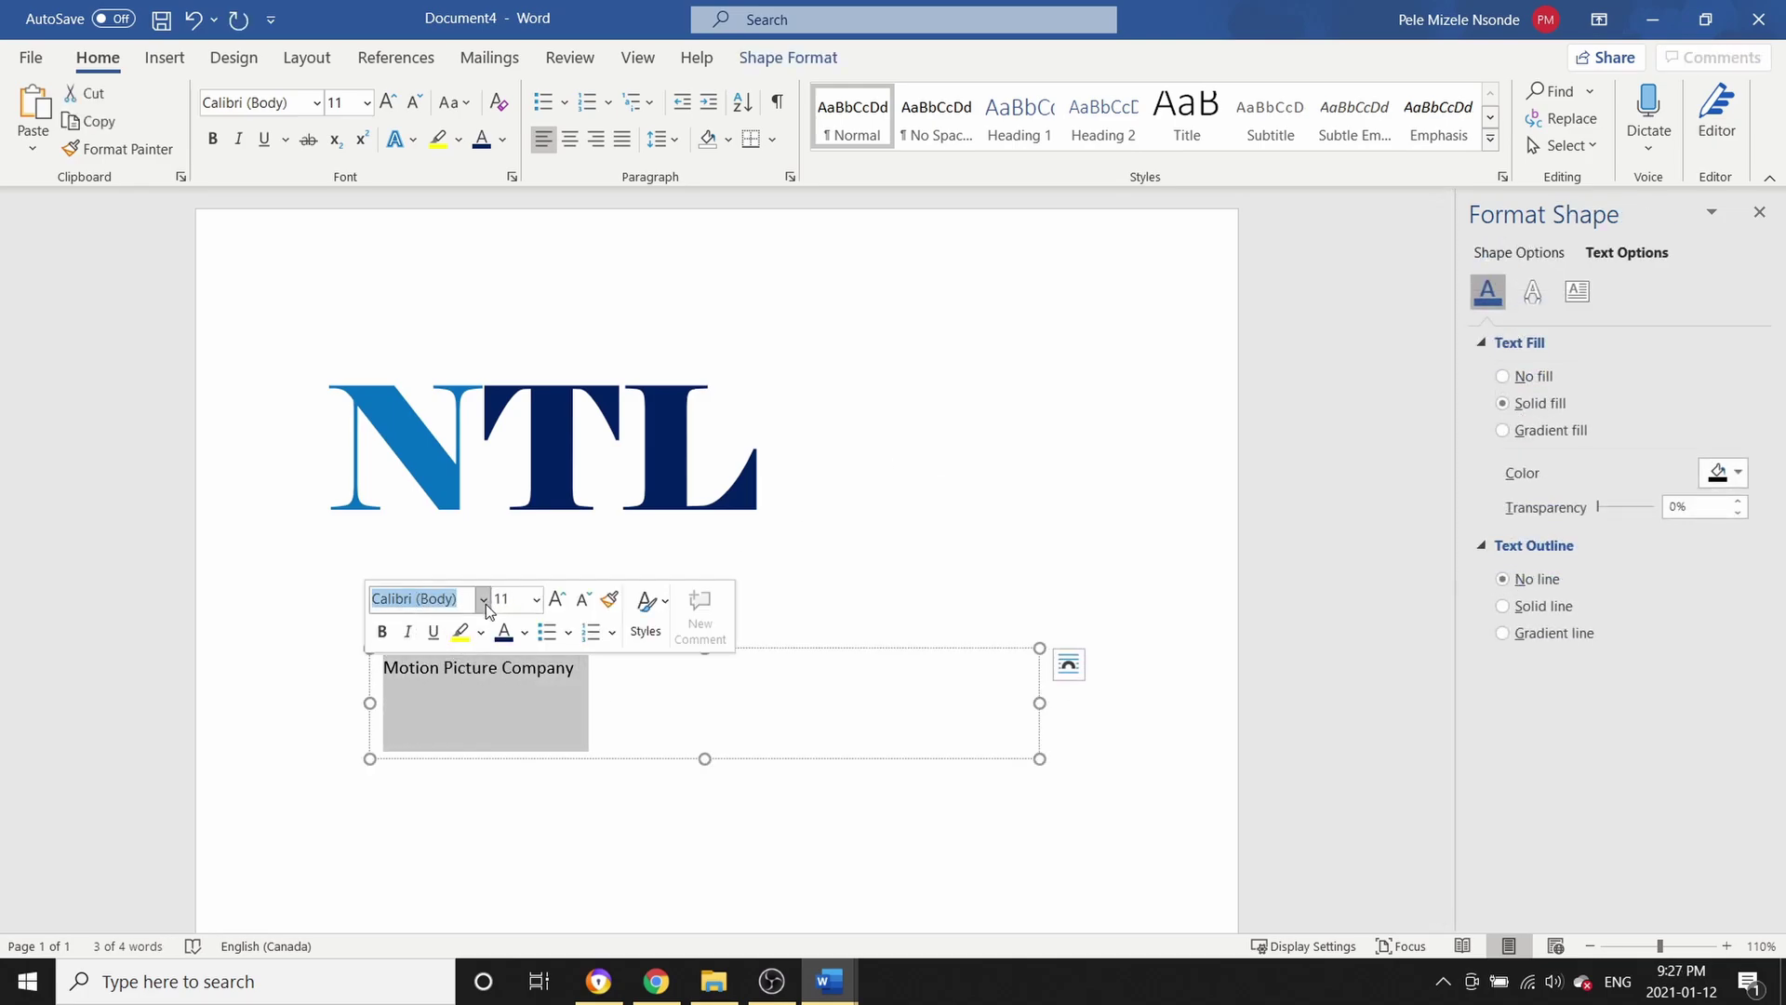
{"action": "left_click", "coordinate": [474, 597]}
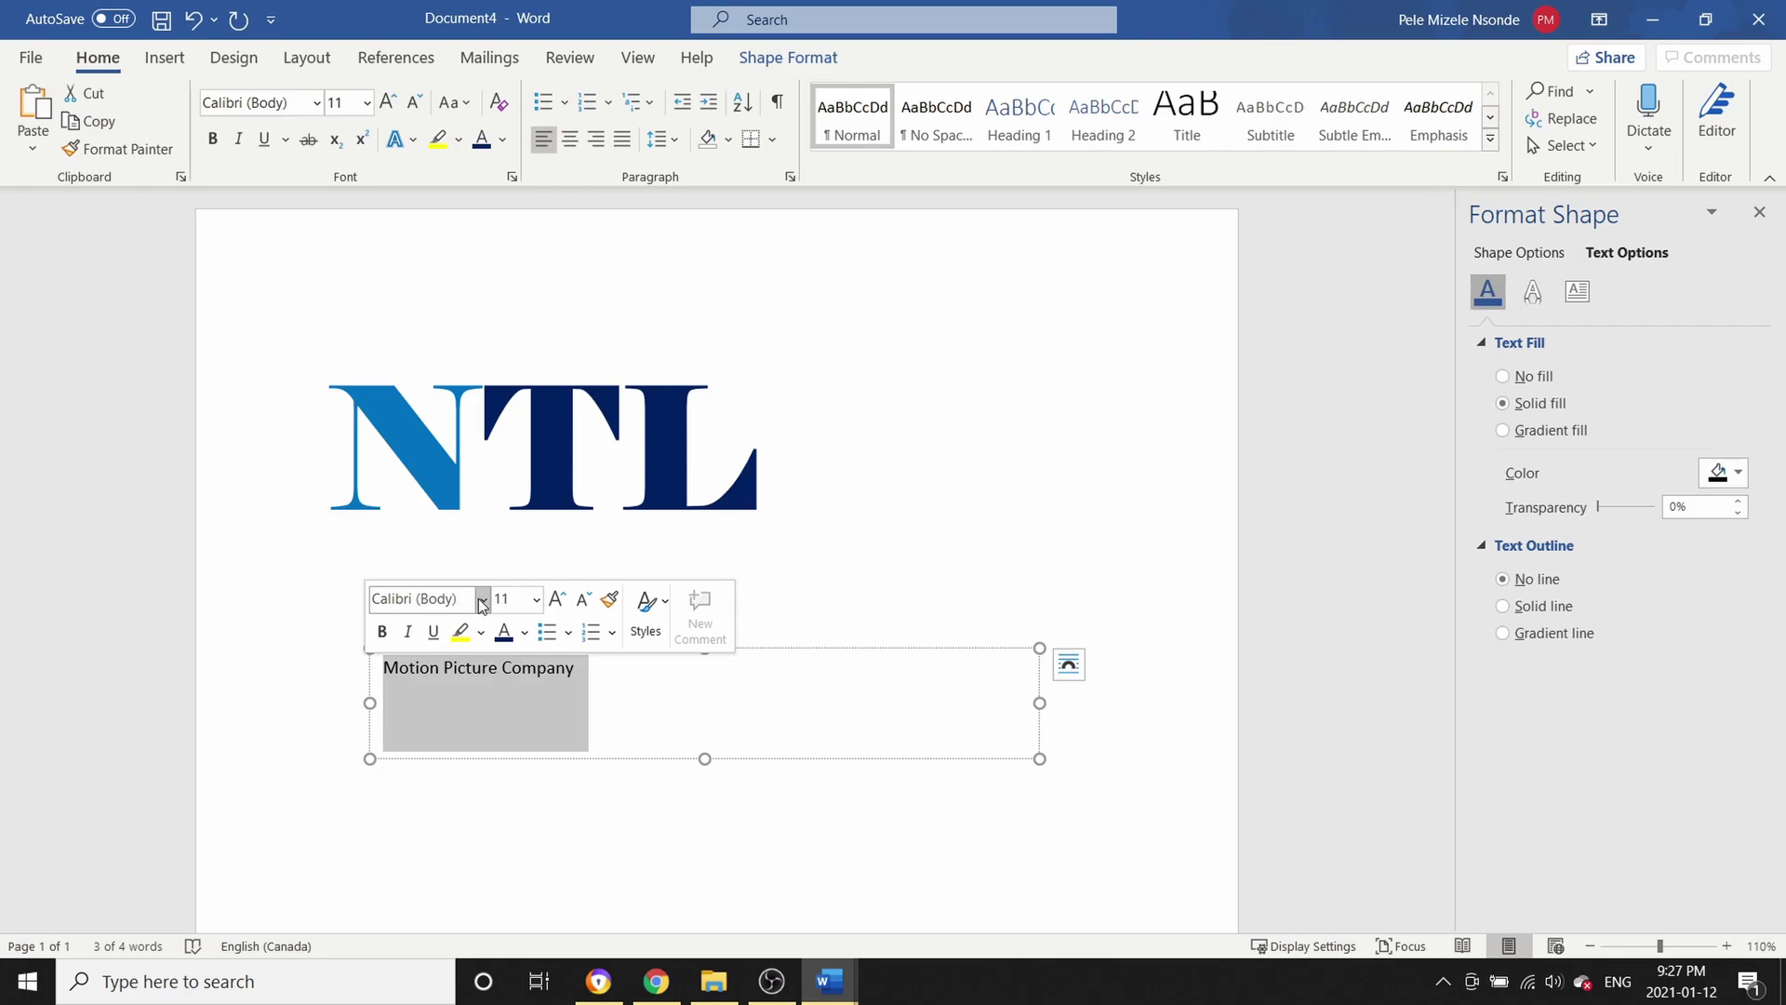
{"action": "left_click", "coordinate": [482, 602]}
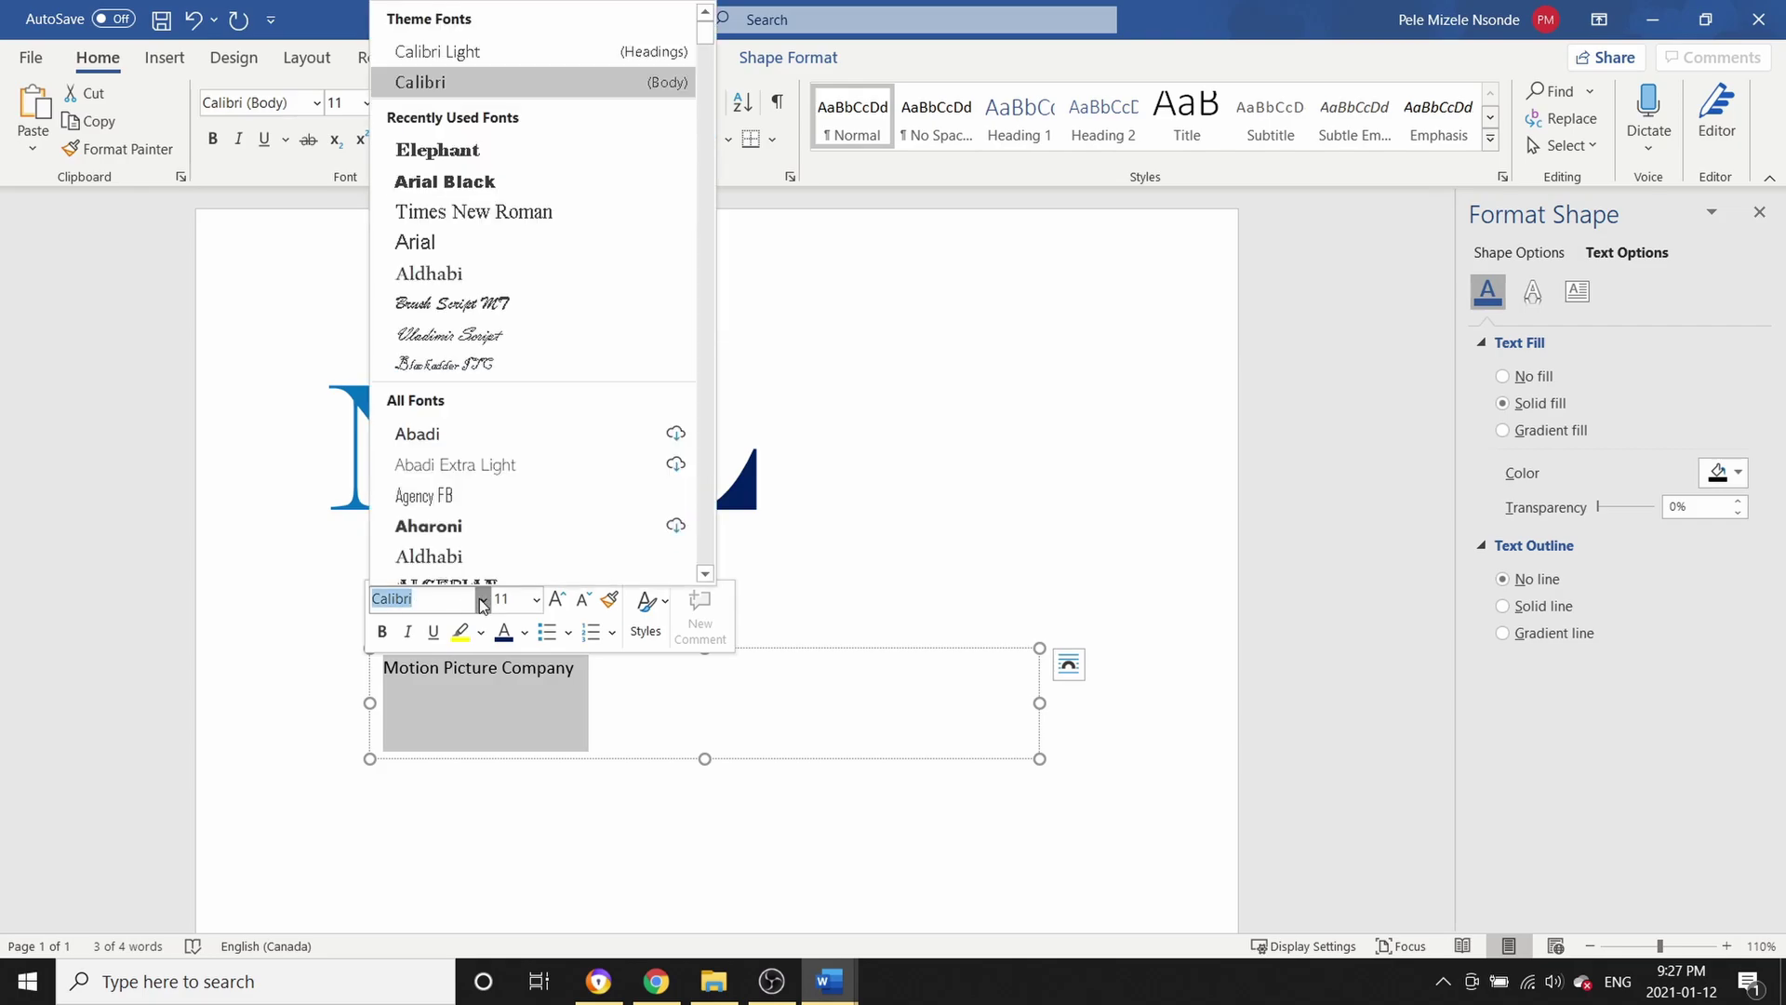
{"action": "left_click", "coordinate": [443, 182]}
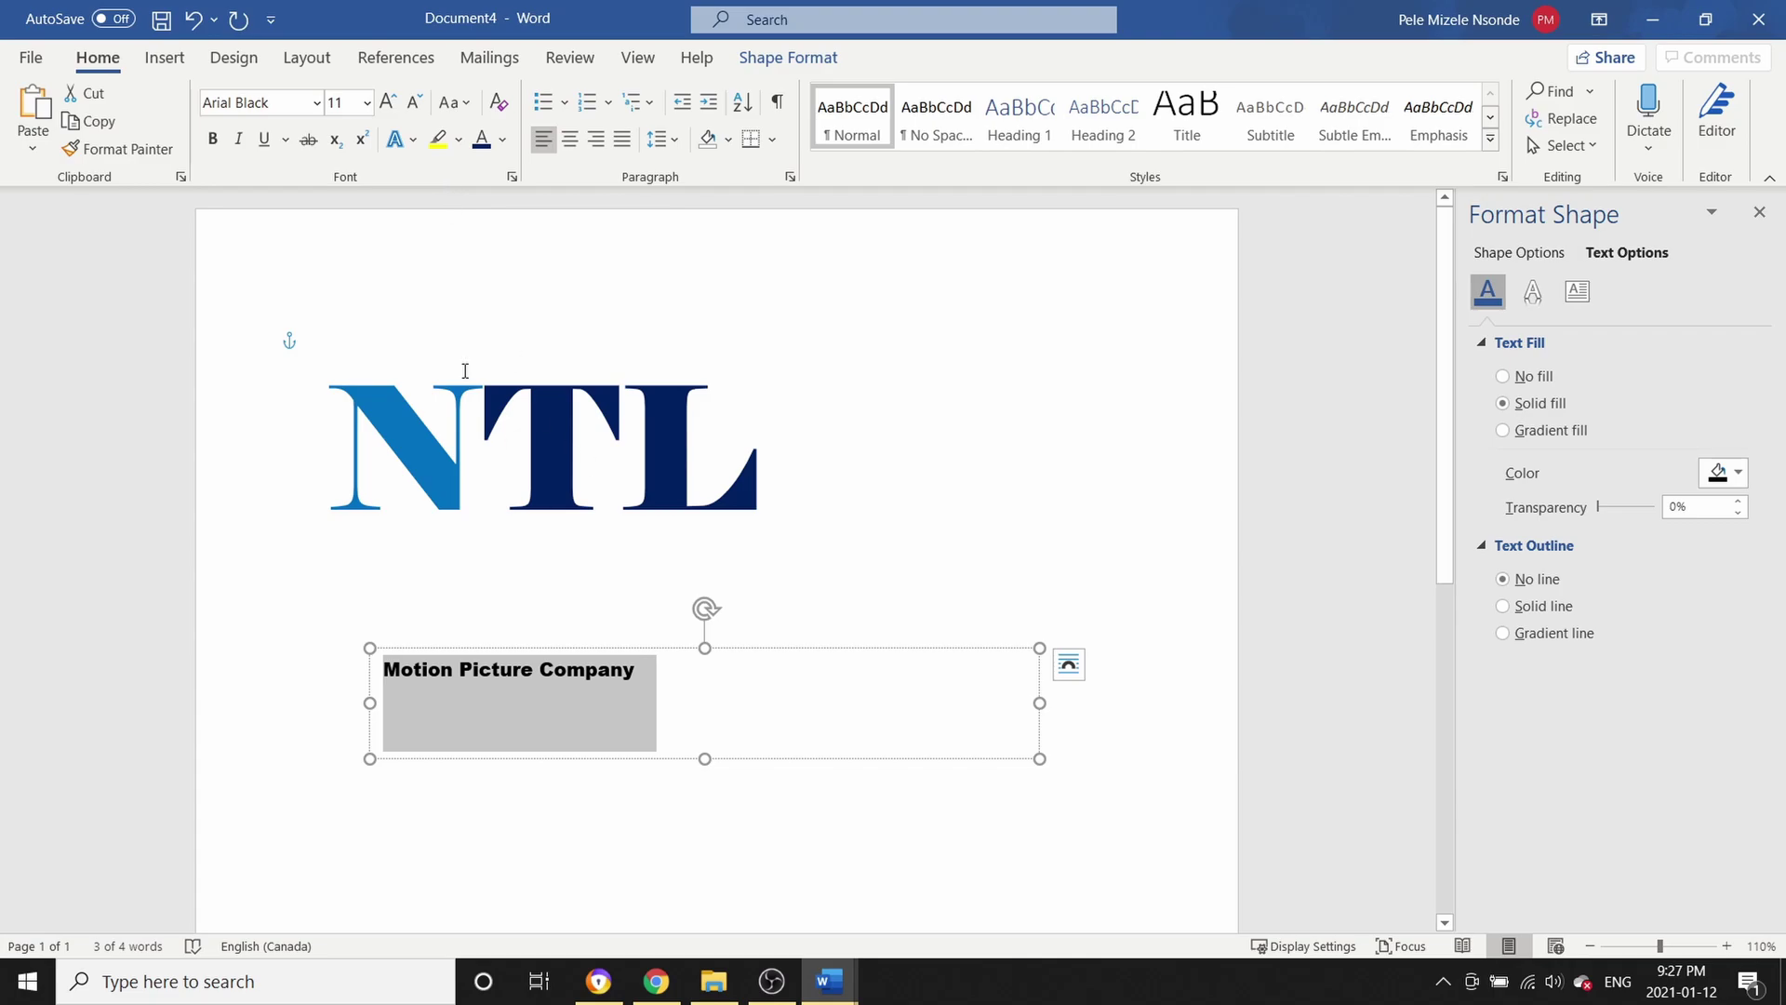
{"action": "left_click", "coordinate": [367, 102]}
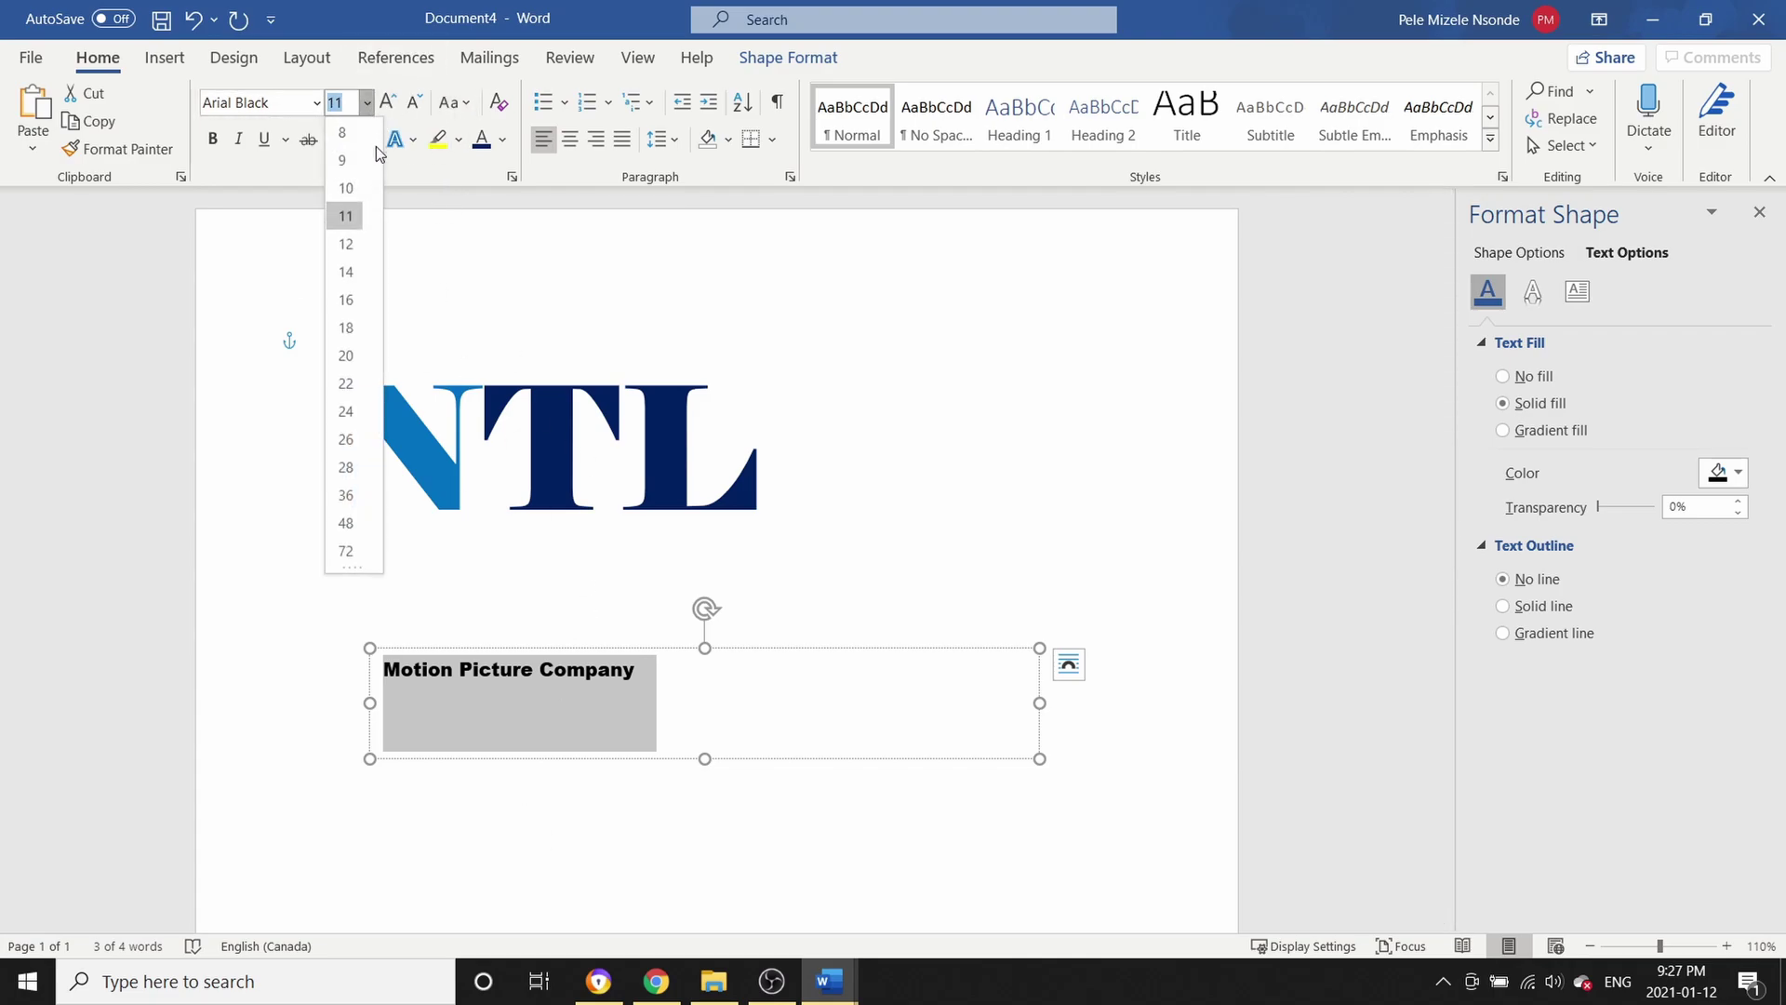
{"action": "left_click", "coordinate": [352, 271]}
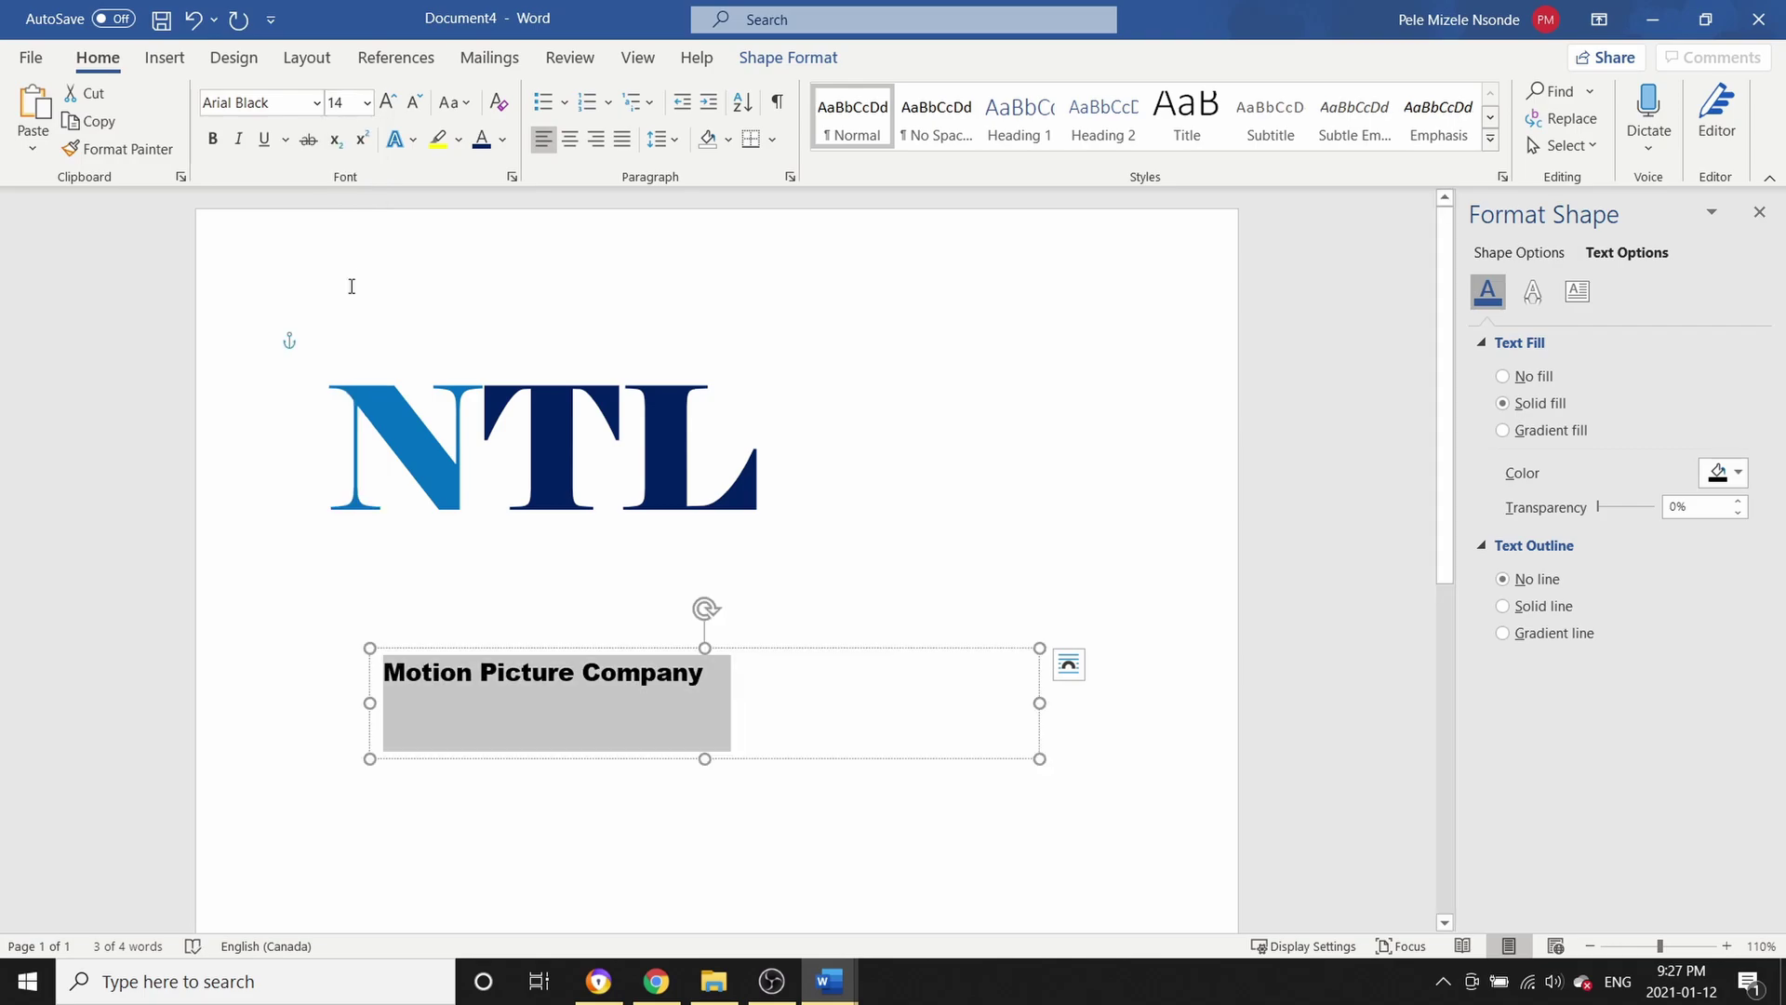
Draw a third text box below Motion Picture Company and type 'We produce quality you enjoy'
{"action": "left_click", "coordinate": [596, 874]}
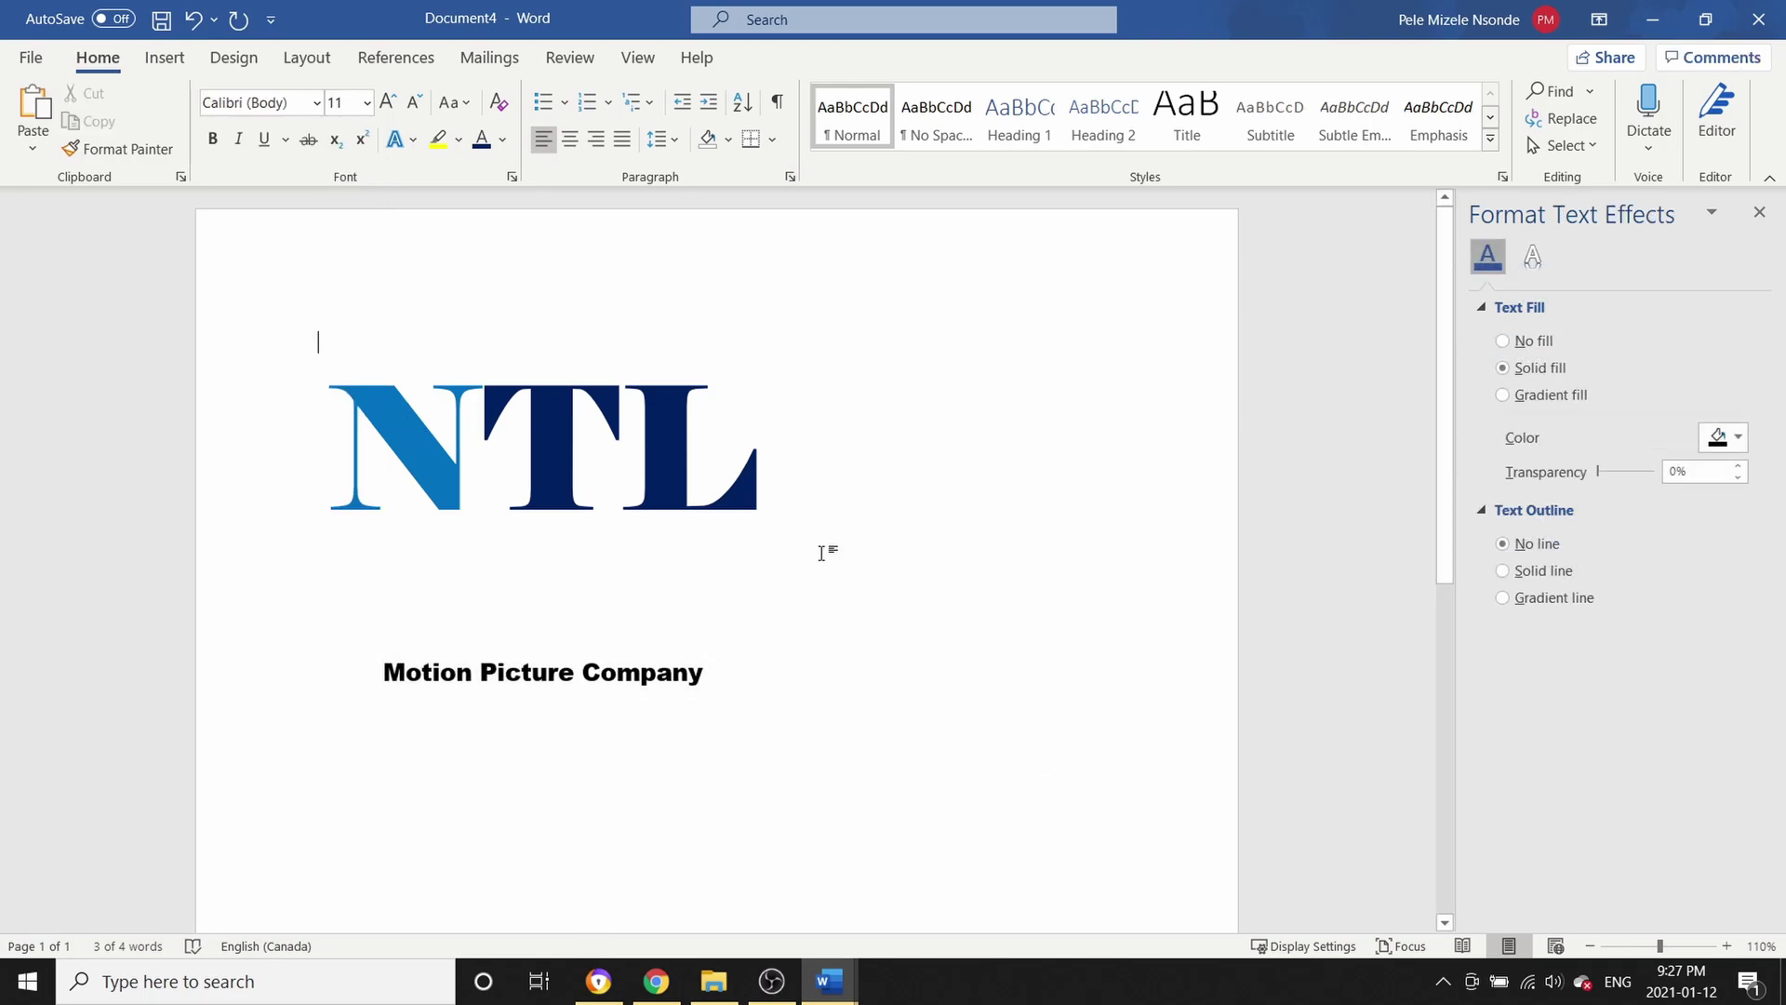
{"action": "left_click", "coordinate": [164, 57]}
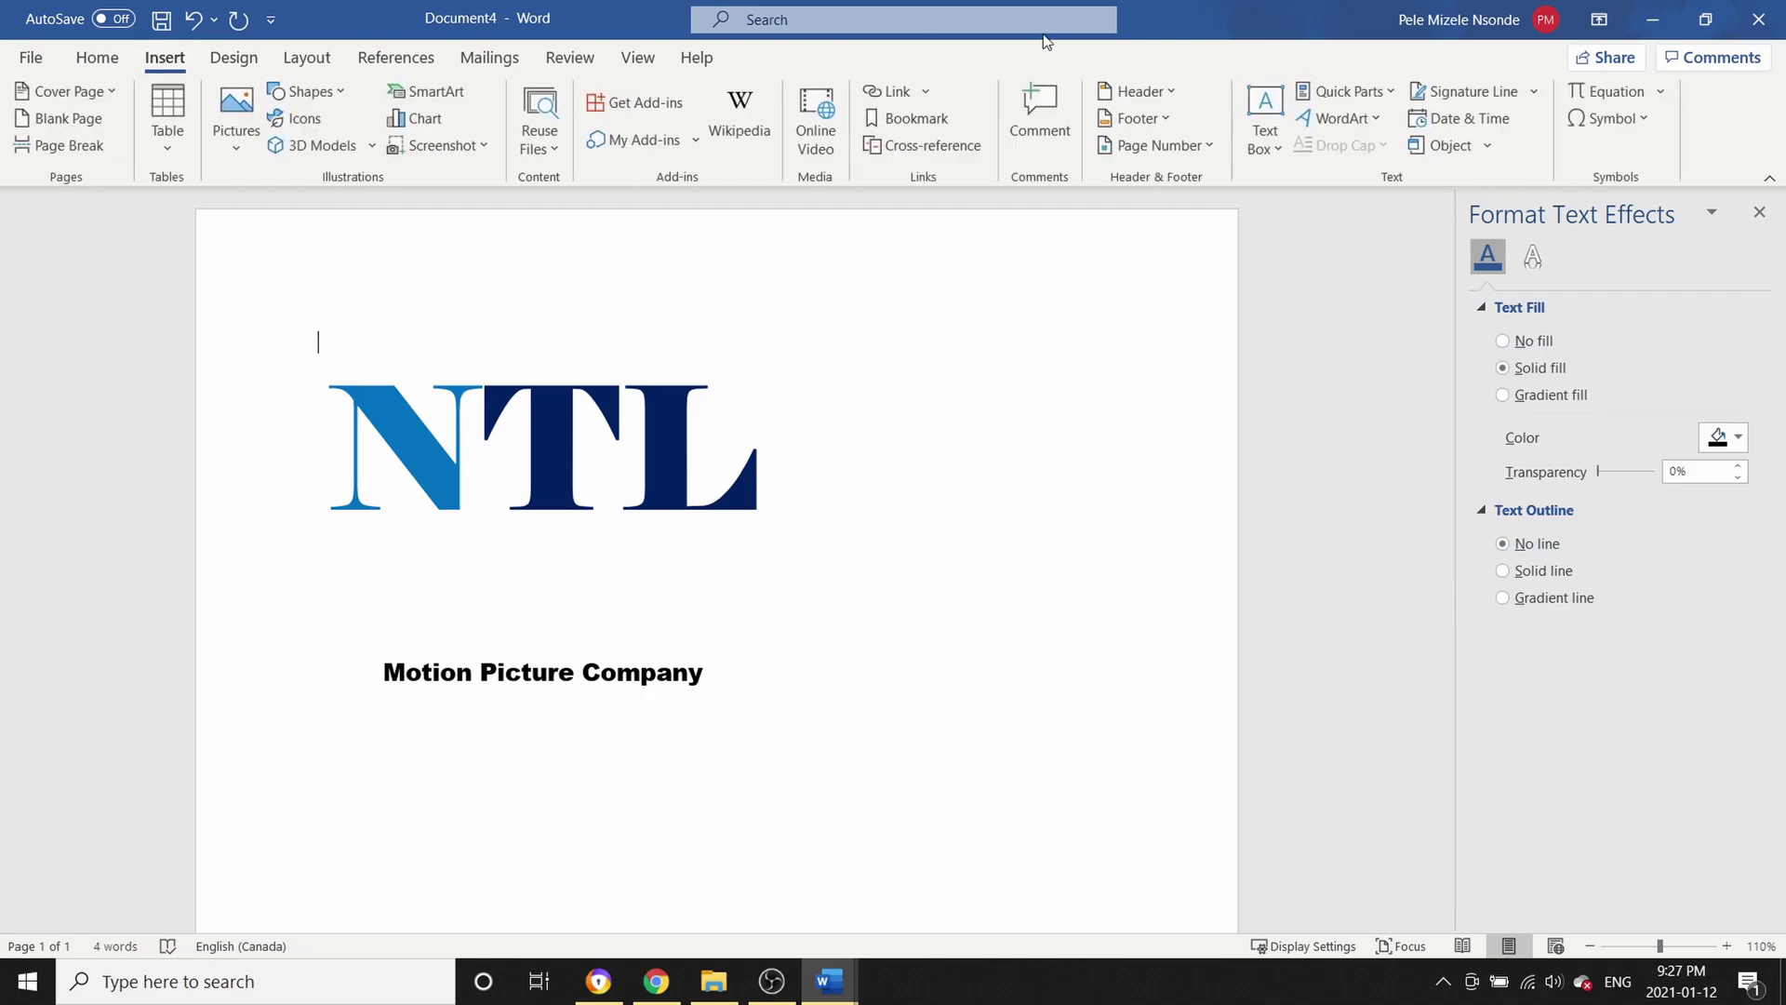
{"action": "left_click", "coordinate": [1272, 144]}
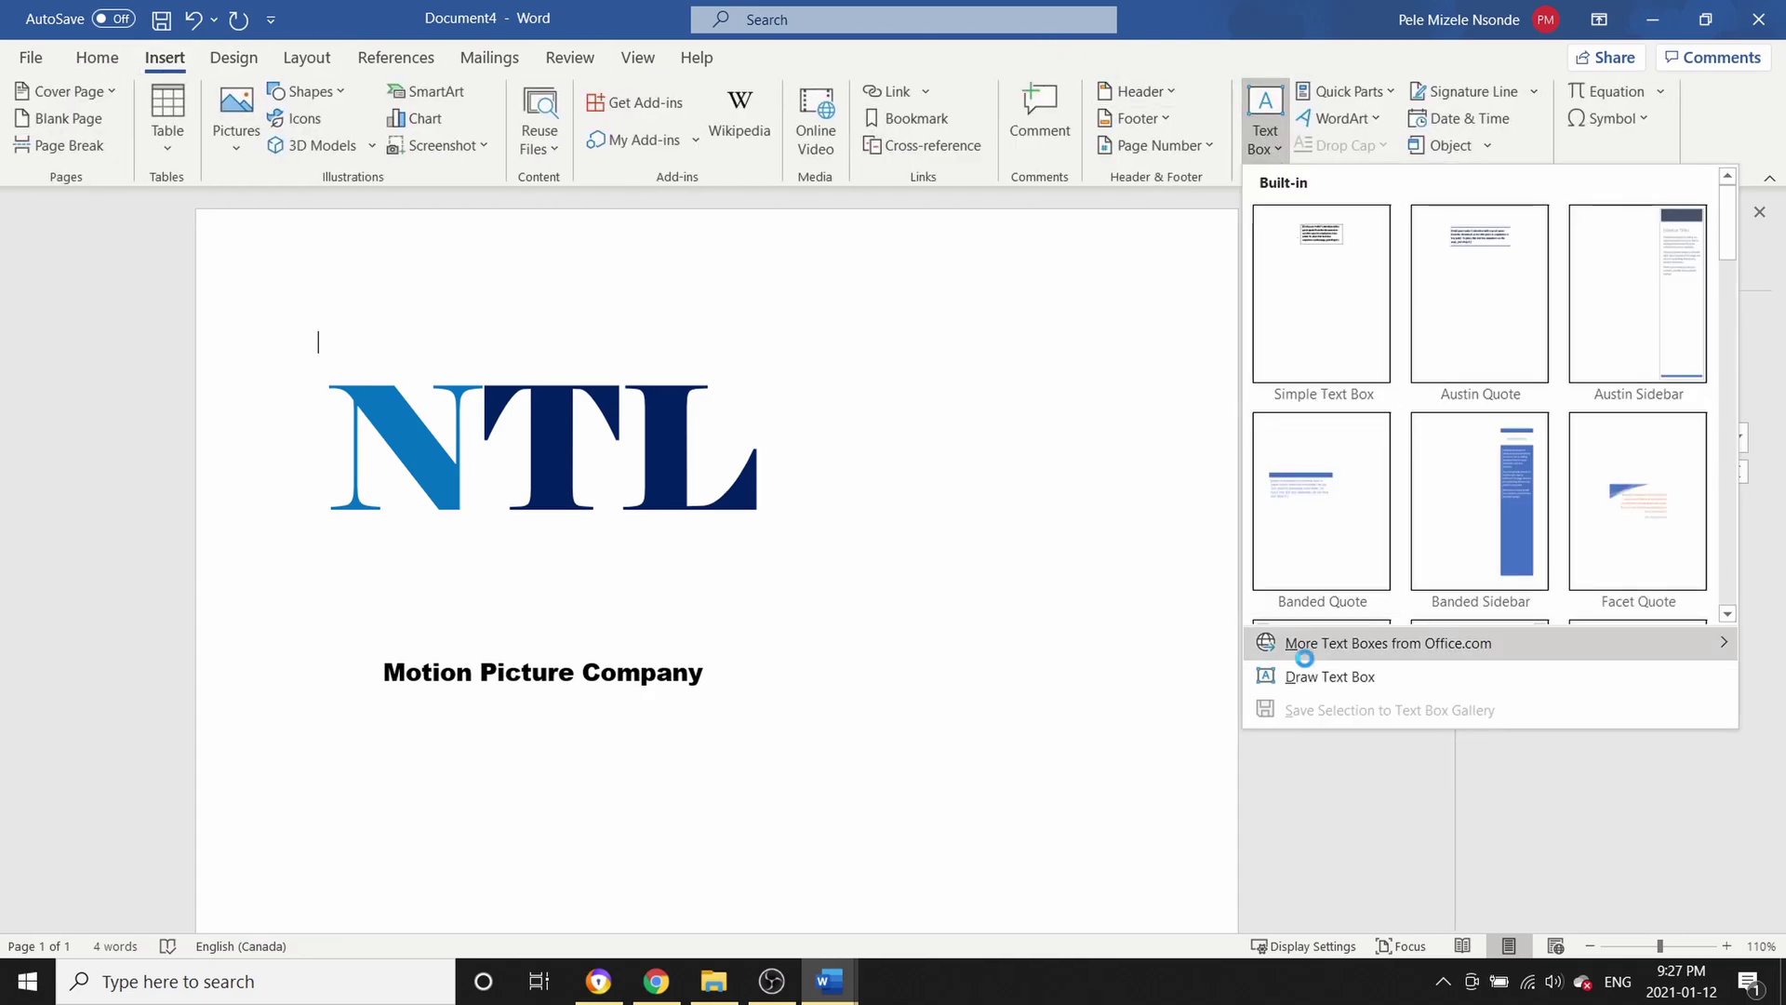
{"action": "left_click", "coordinate": [1344, 678]}
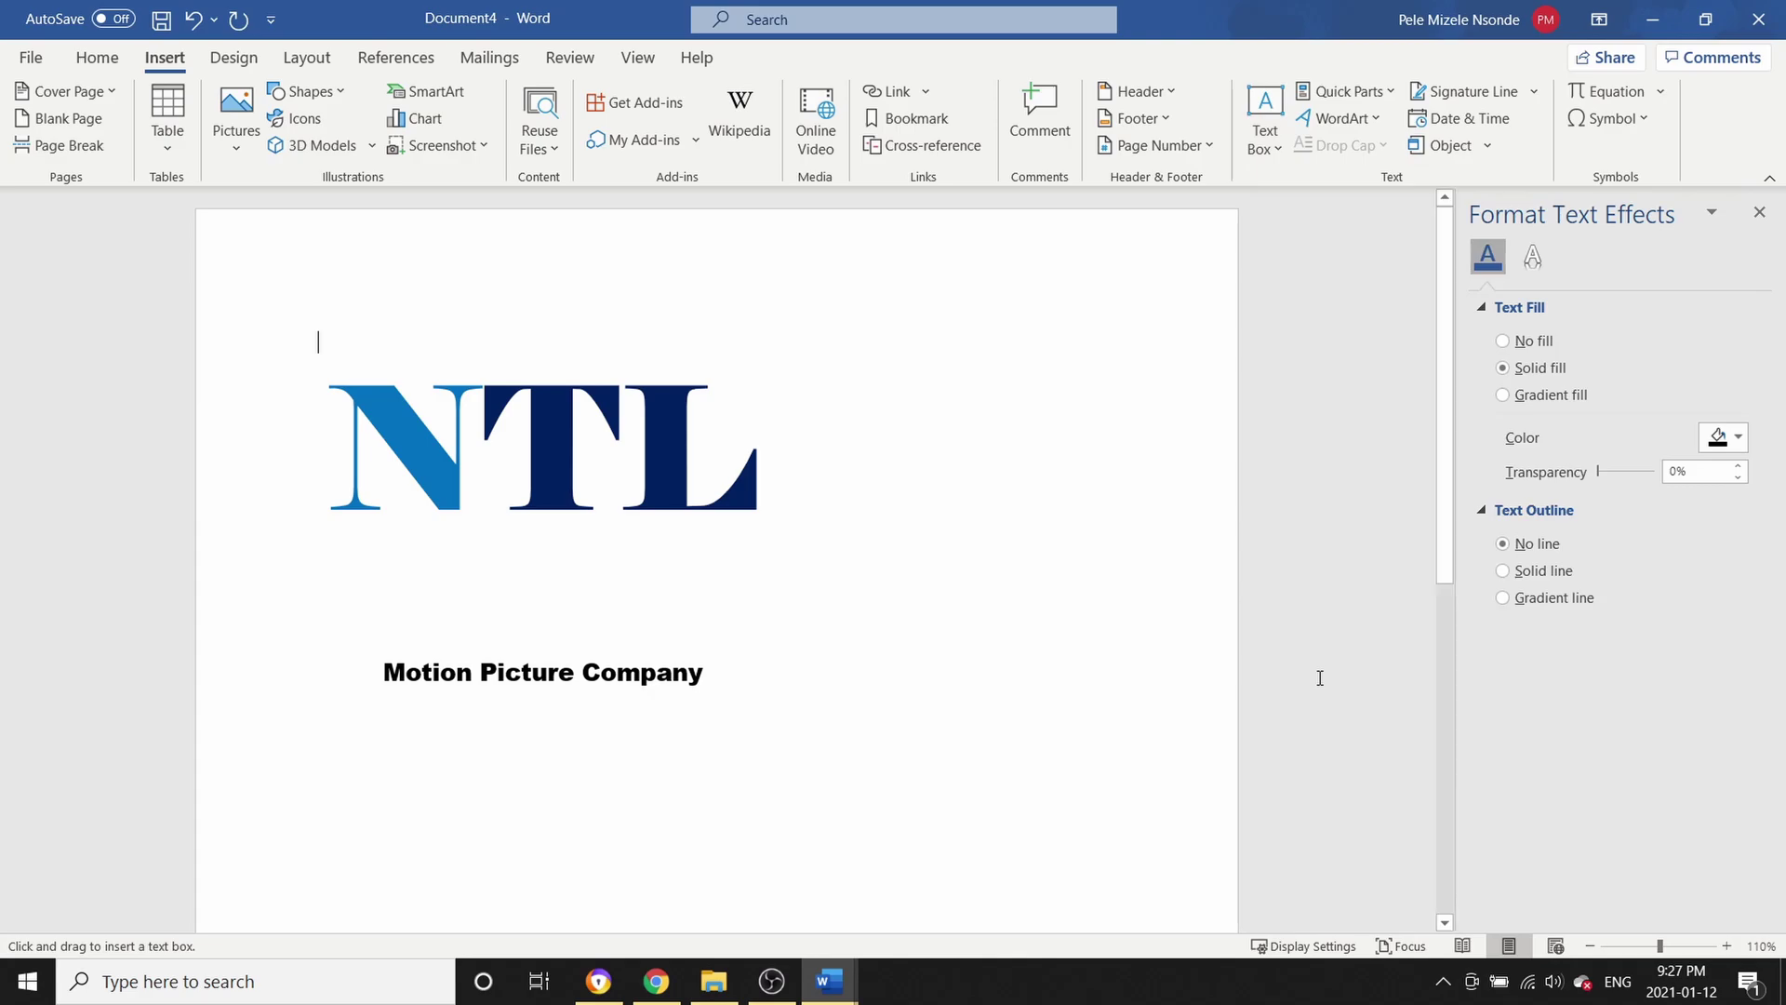
{"action": "mouse_move", "coordinate": [385, 783]}
{"action": "left_mouse_down"}
{"action": "mouse_move", "coordinate": [951, 892]}
{"action": "mouse_move", "coordinate": [1039, 873]}
{"action": "left_mouse_up"}
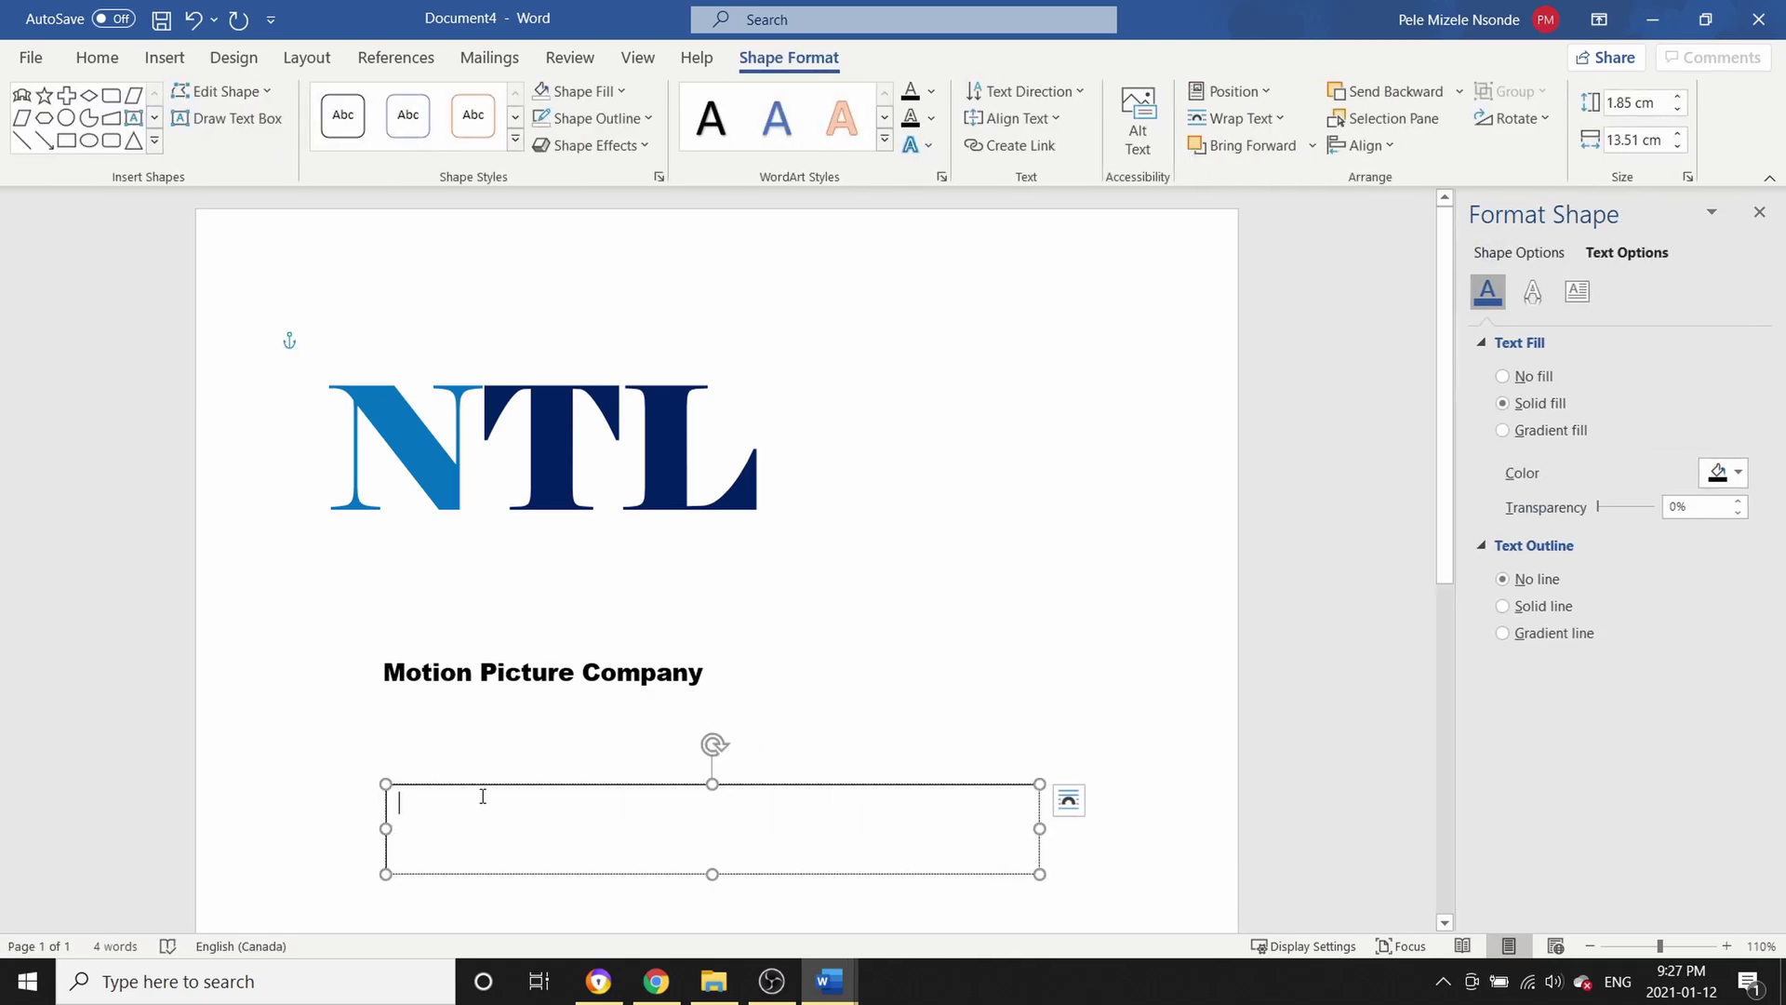
{"action": "type", "text": "We produce quality you enjoy"}
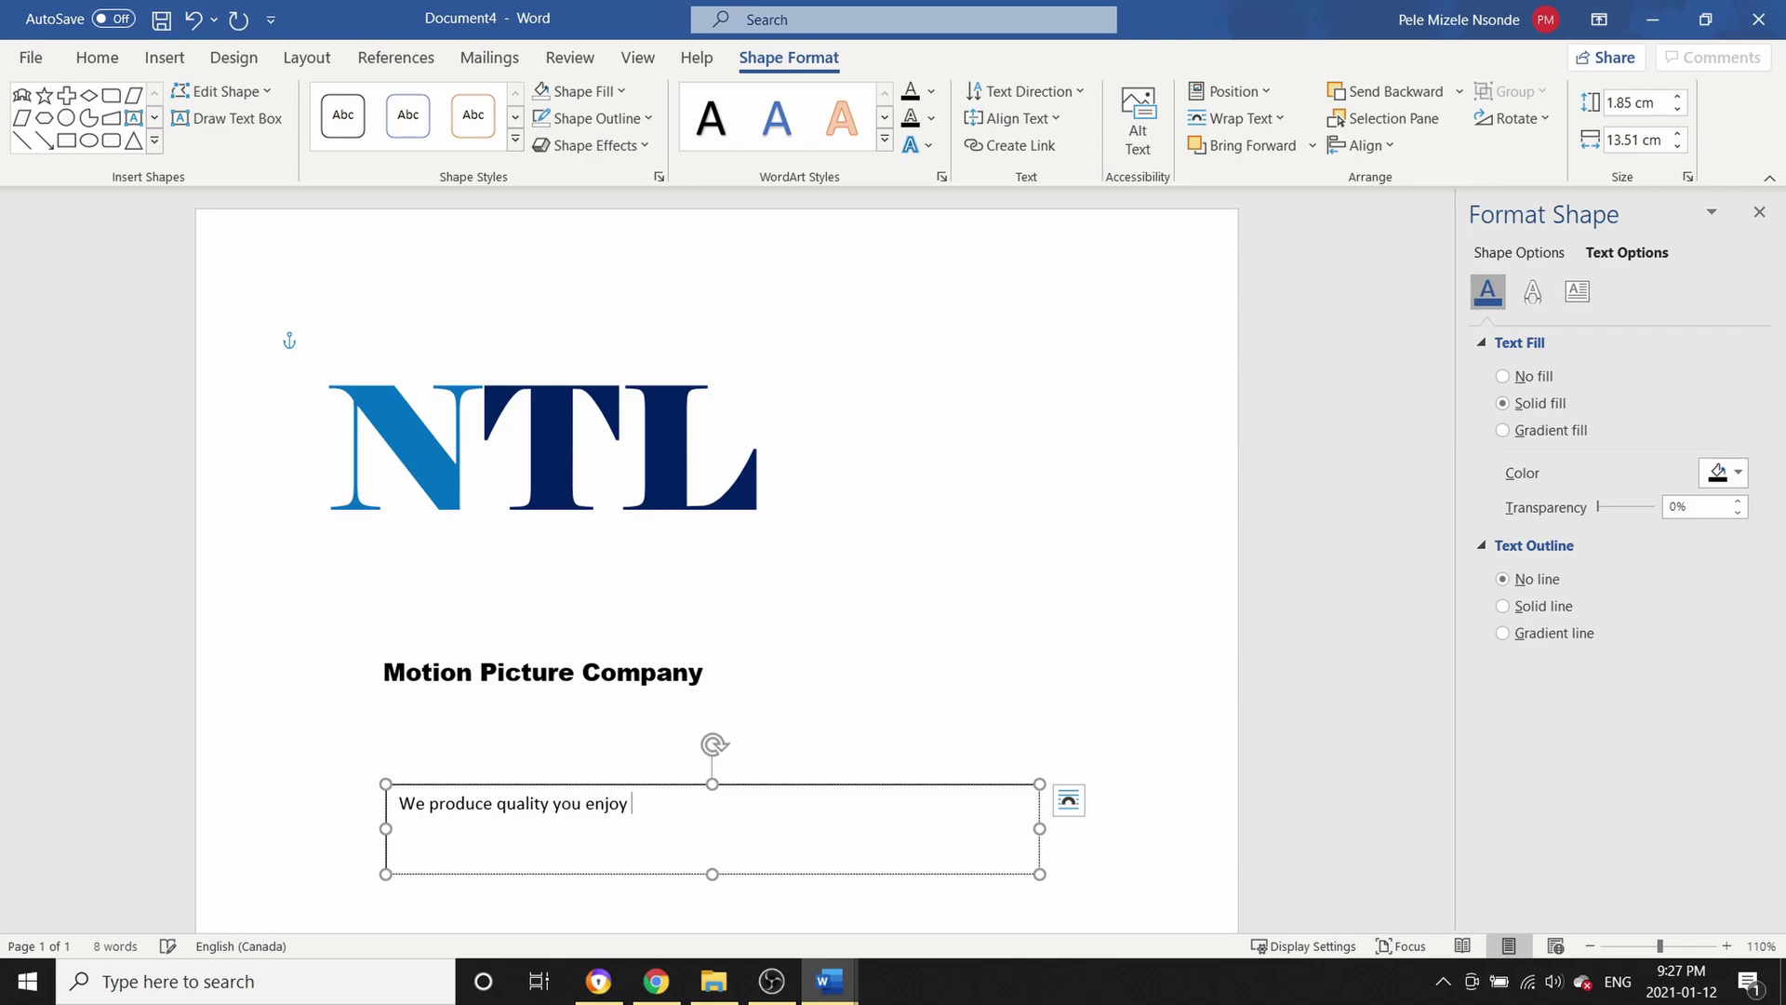
{"action": "left_click", "coordinate": [549, 803]}
Add a comma after 'quality' and give the tagline box no outline and no fill
{"action": "type", "text": ","}
{"action": "left_click", "coordinate": [1126, 854]}
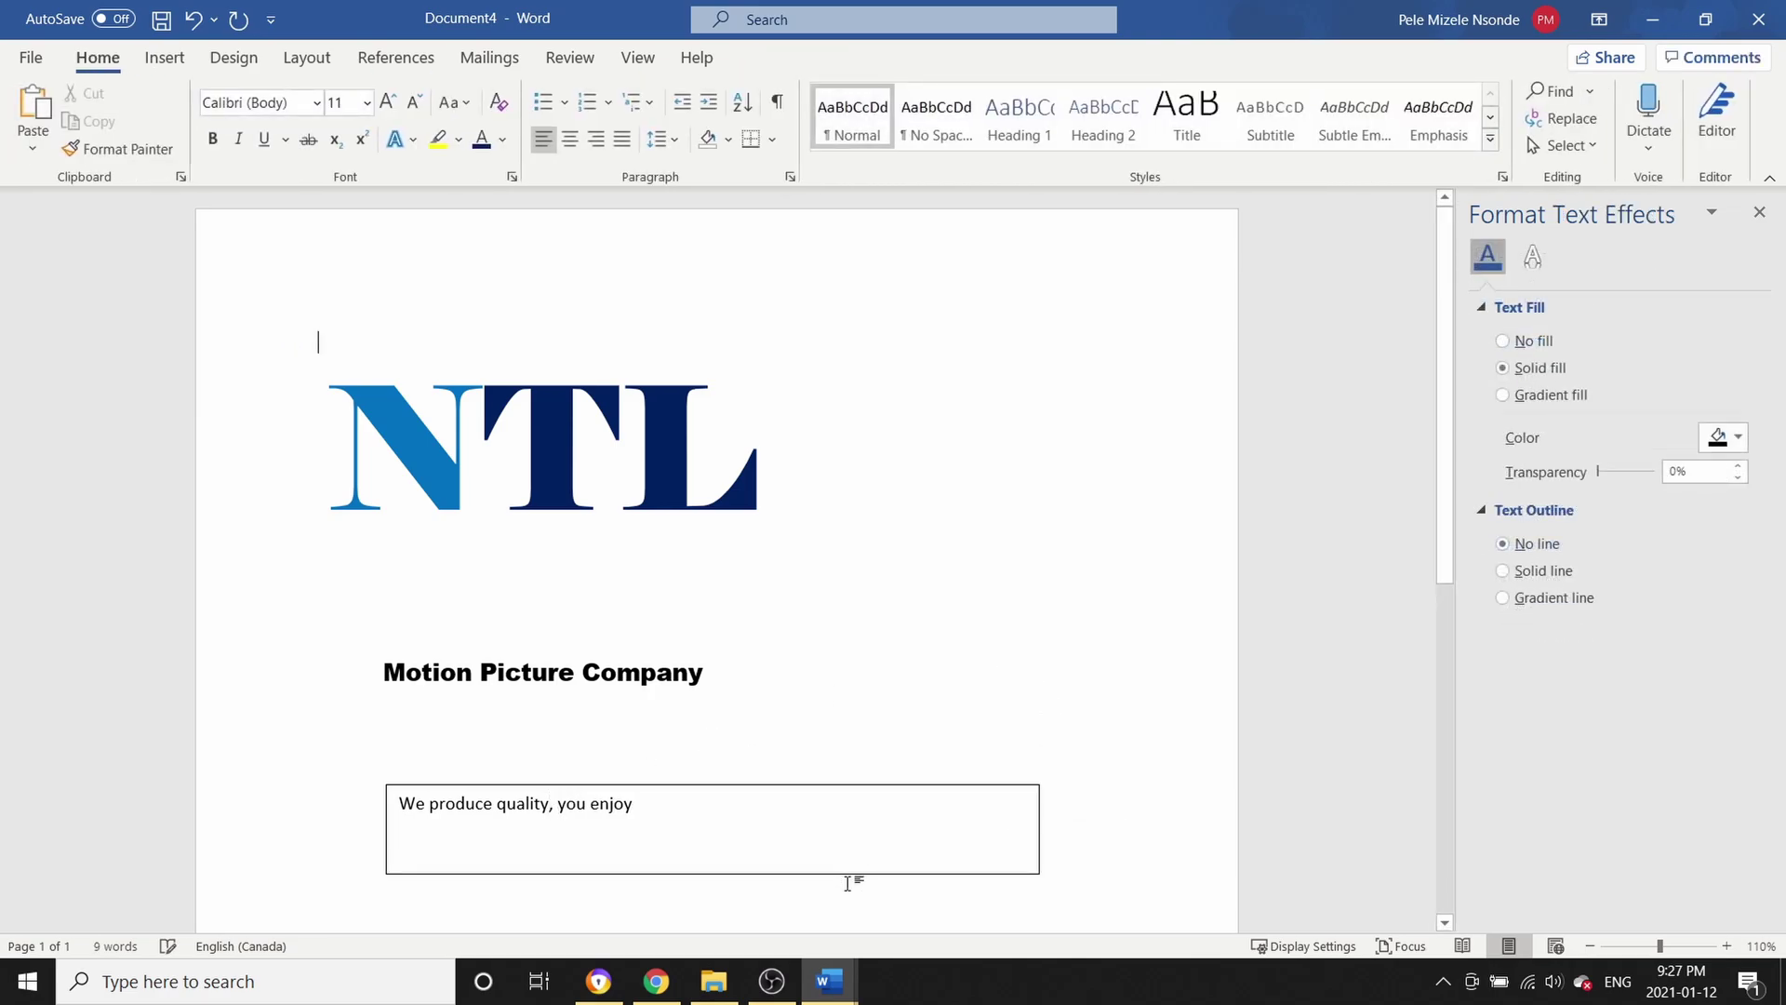
{"action": "right_click", "coordinate": [846, 877]}
{"action": "left_click", "coordinate": [817, 874]}
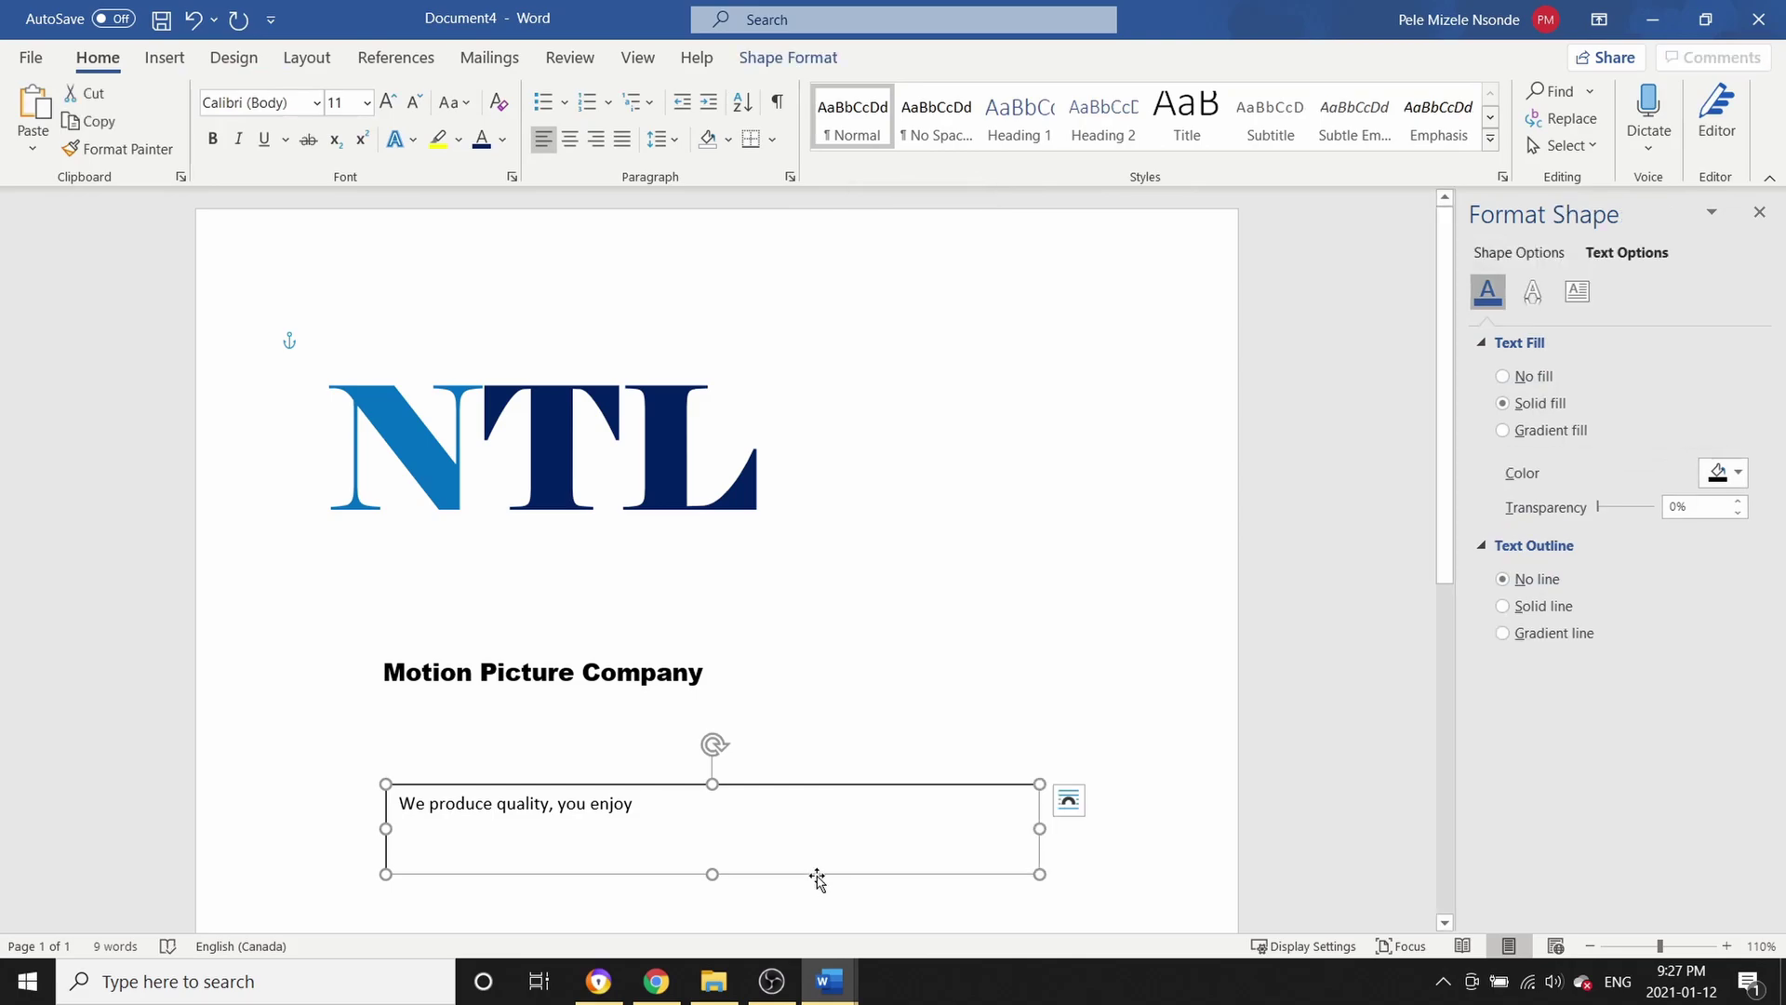
{"action": "right_click", "coordinate": [817, 868]}
{"action": "left_click", "coordinate": [869, 849]}
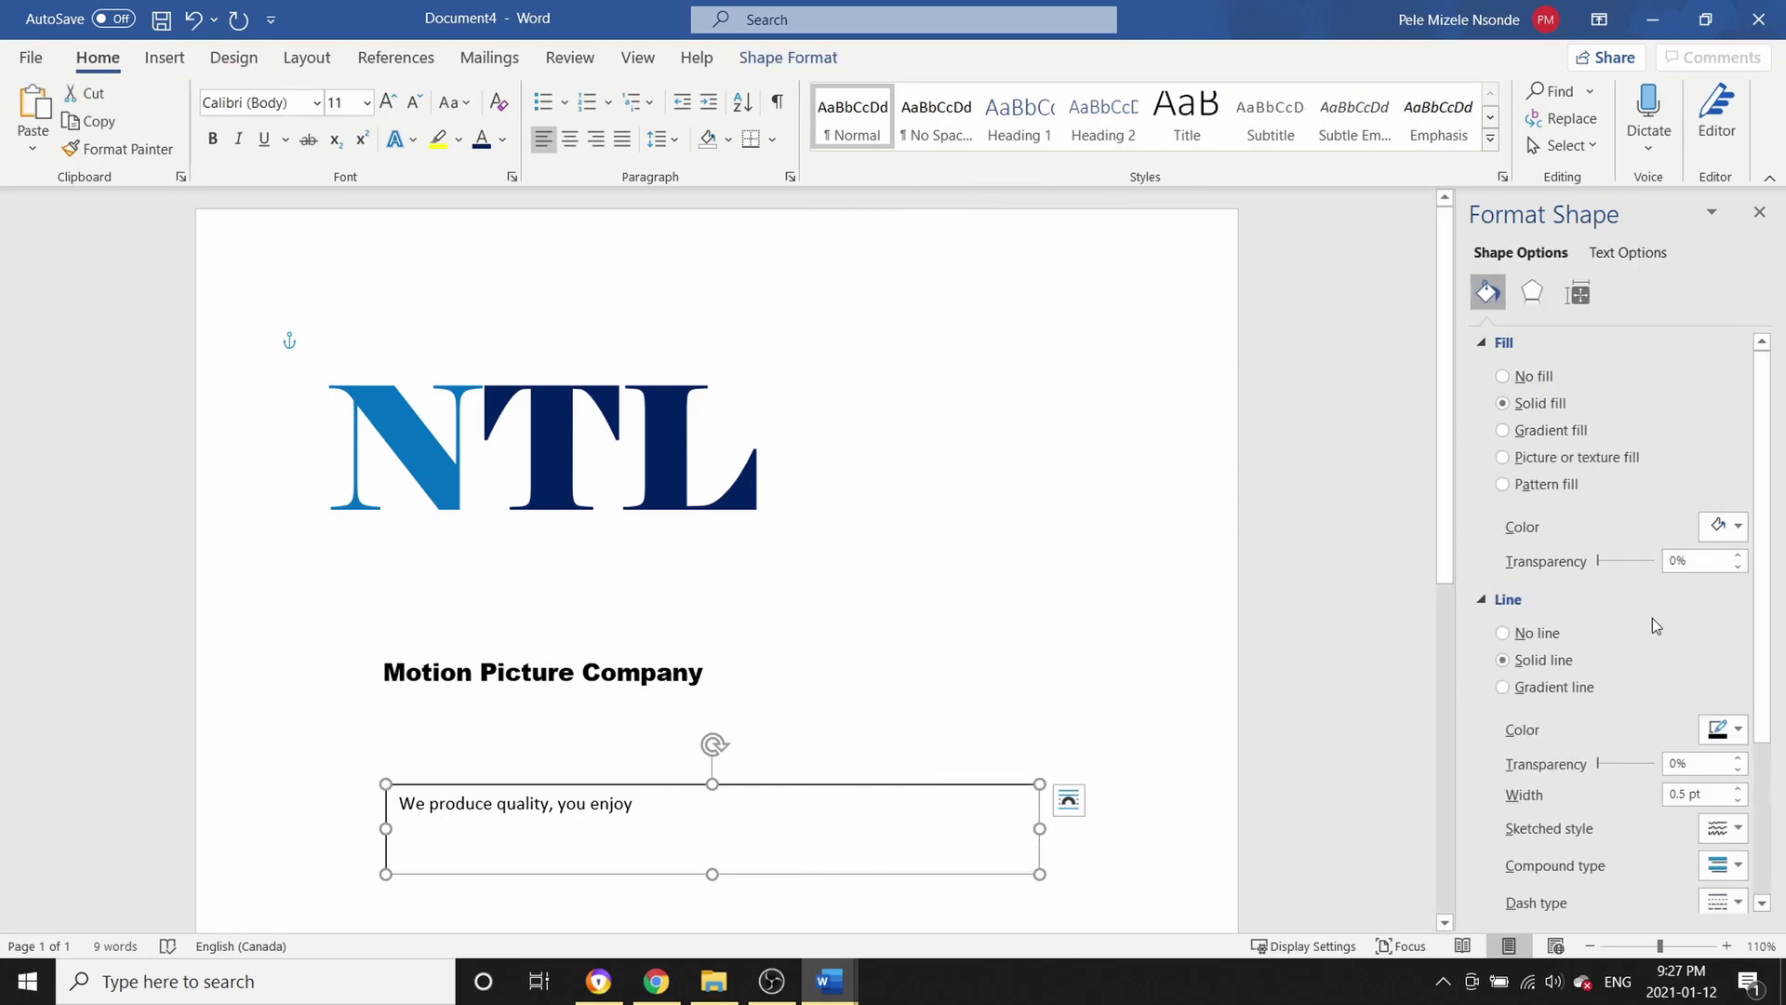
{"action": "left_click", "coordinate": [1502, 634]}
{"action": "left_click", "coordinate": [1502, 375]}
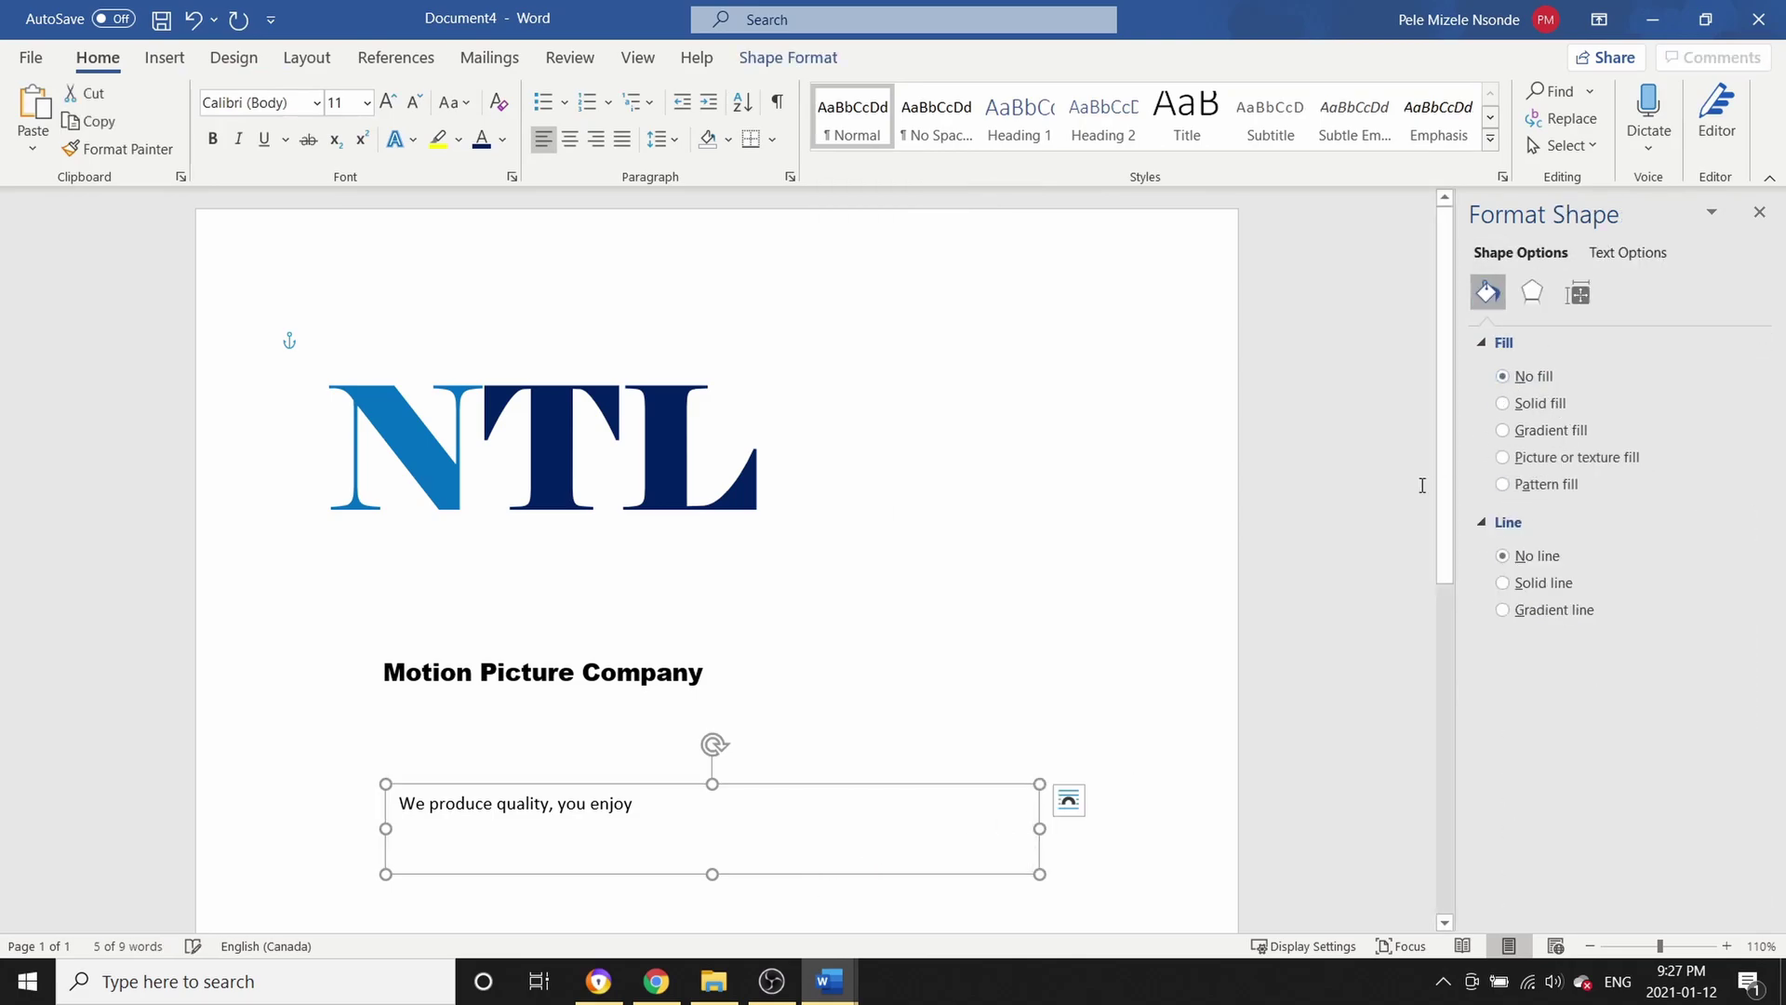
Set the tagline text in Arial Black at 14 pt
{"action": "left_click", "coordinate": [651, 808]}
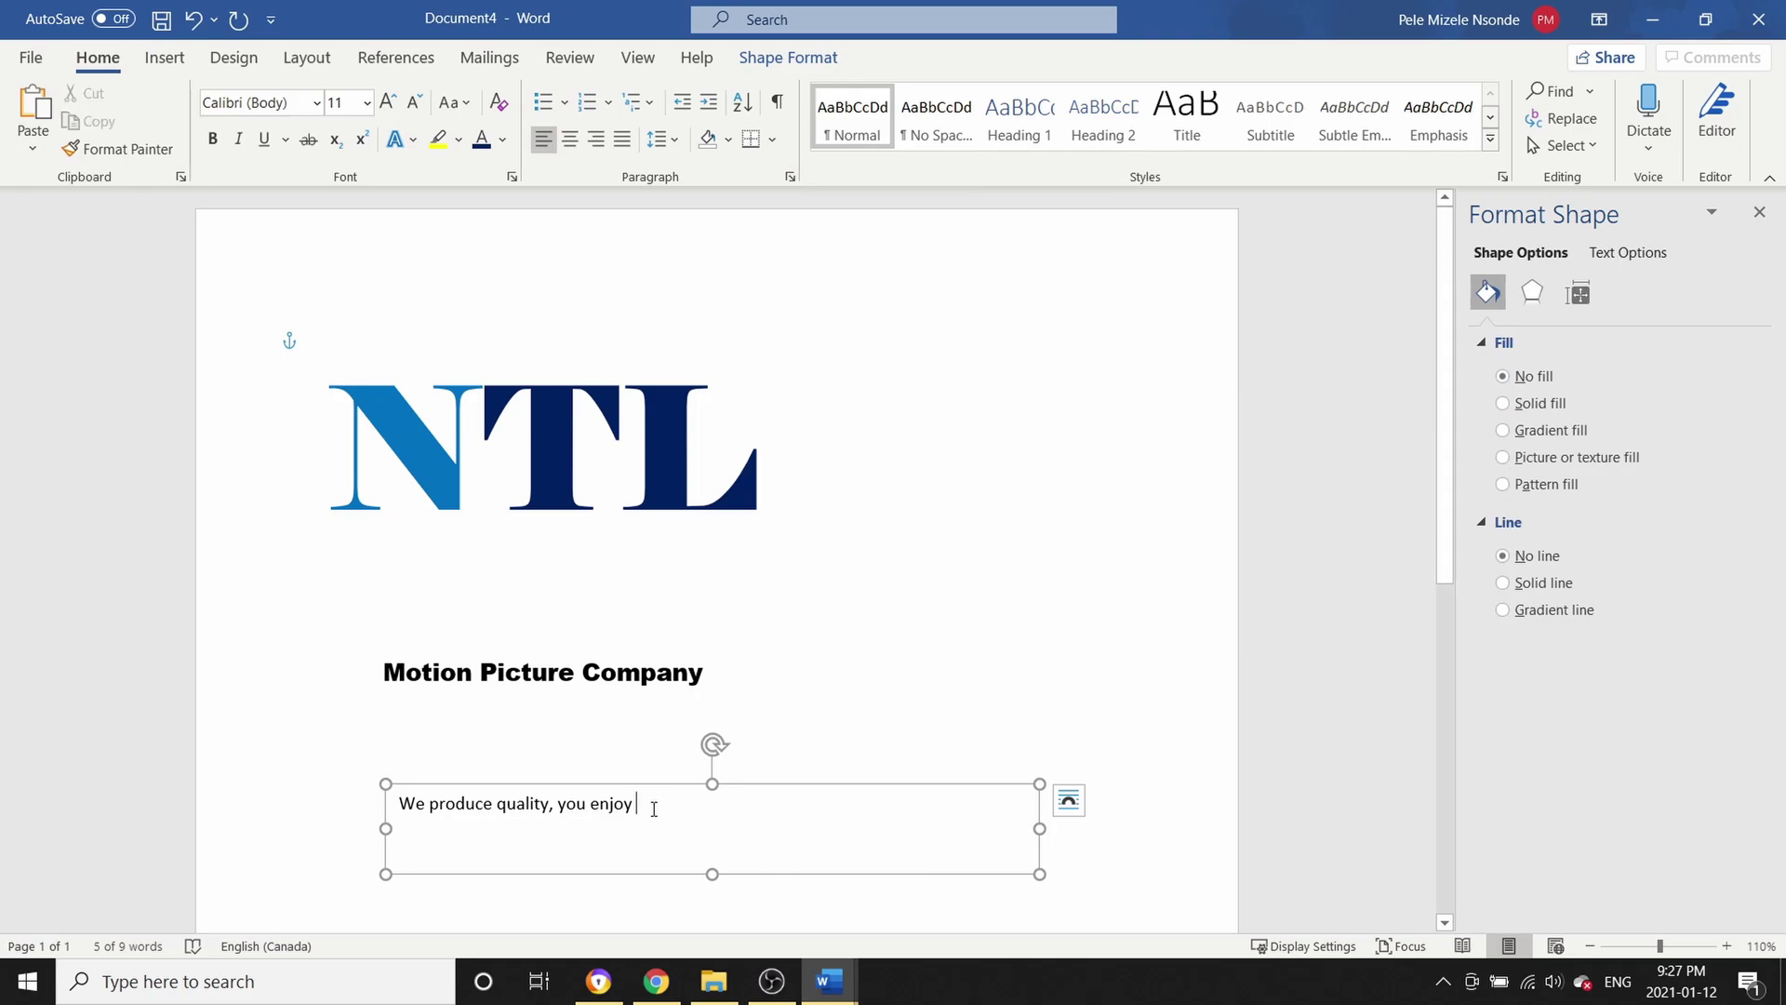
{"action": "triple_click", "coordinate": [603, 803]}
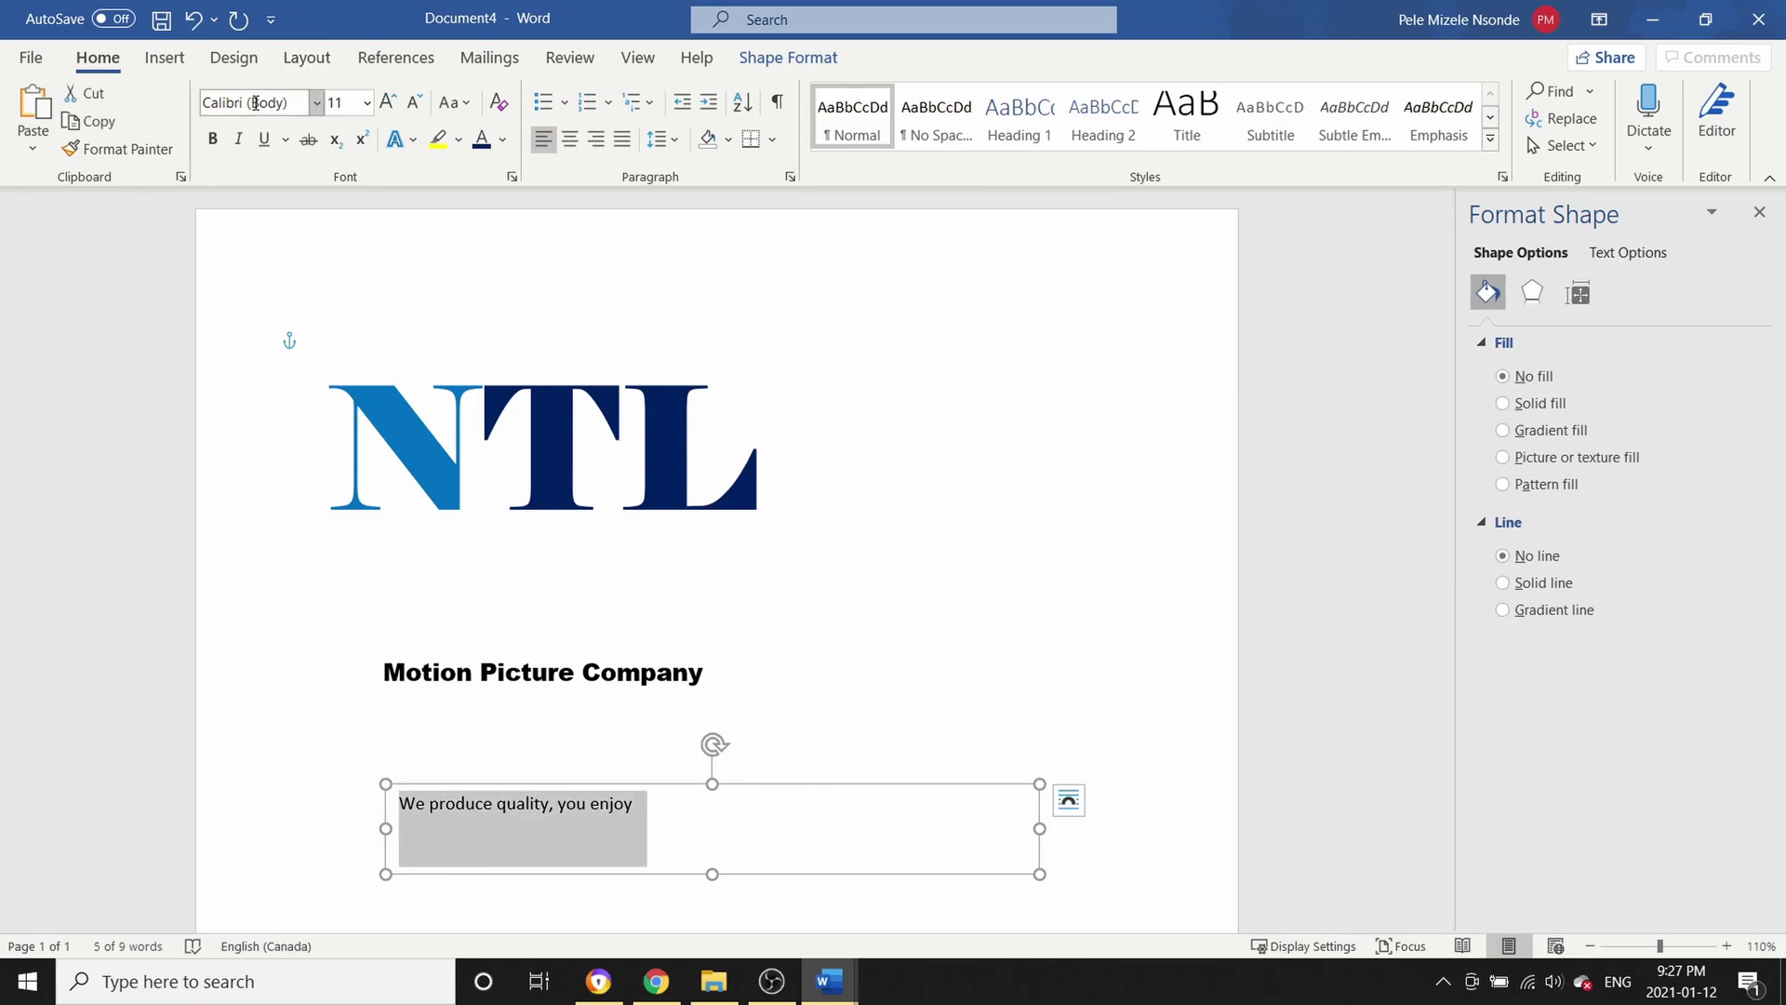
{"action": "left_click", "coordinate": [310, 107]}
{"action": "left_click", "coordinate": [316, 104]}
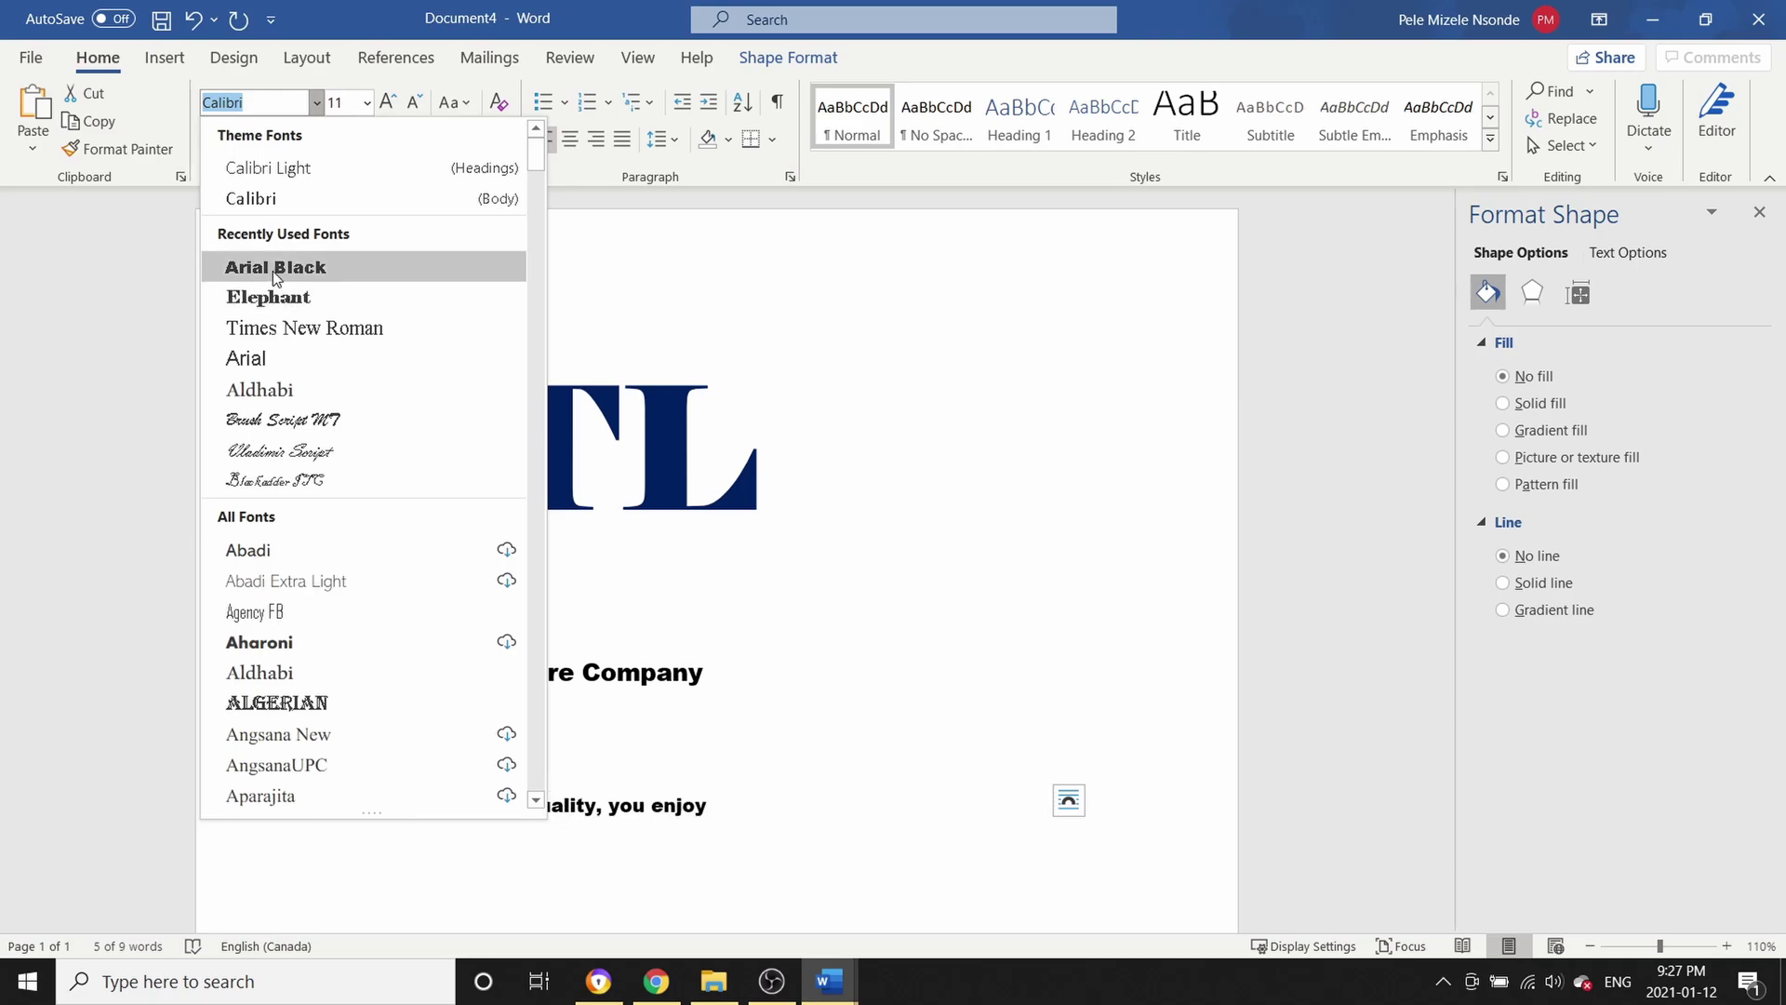
{"action": "left_click", "coordinate": [279, 267]}
{"action": "left_click", "coordinate": [368, 105]}
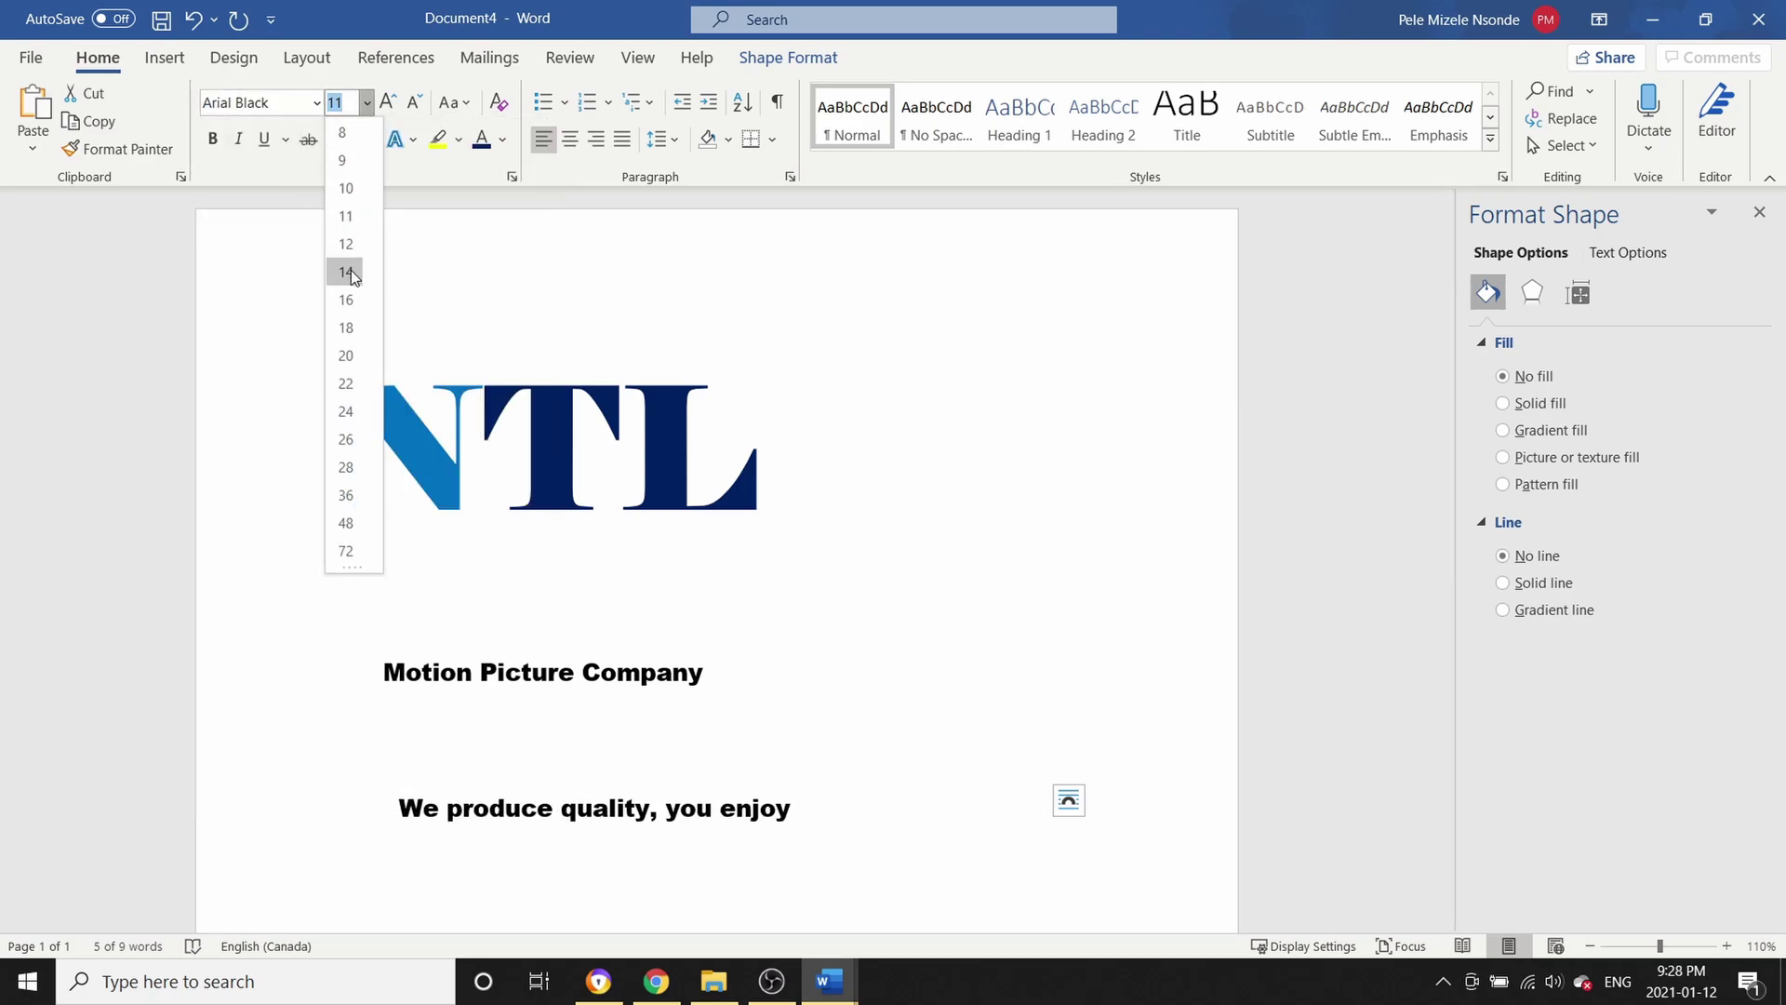
{"action": "left_click", "coordinate": [346, 273]}
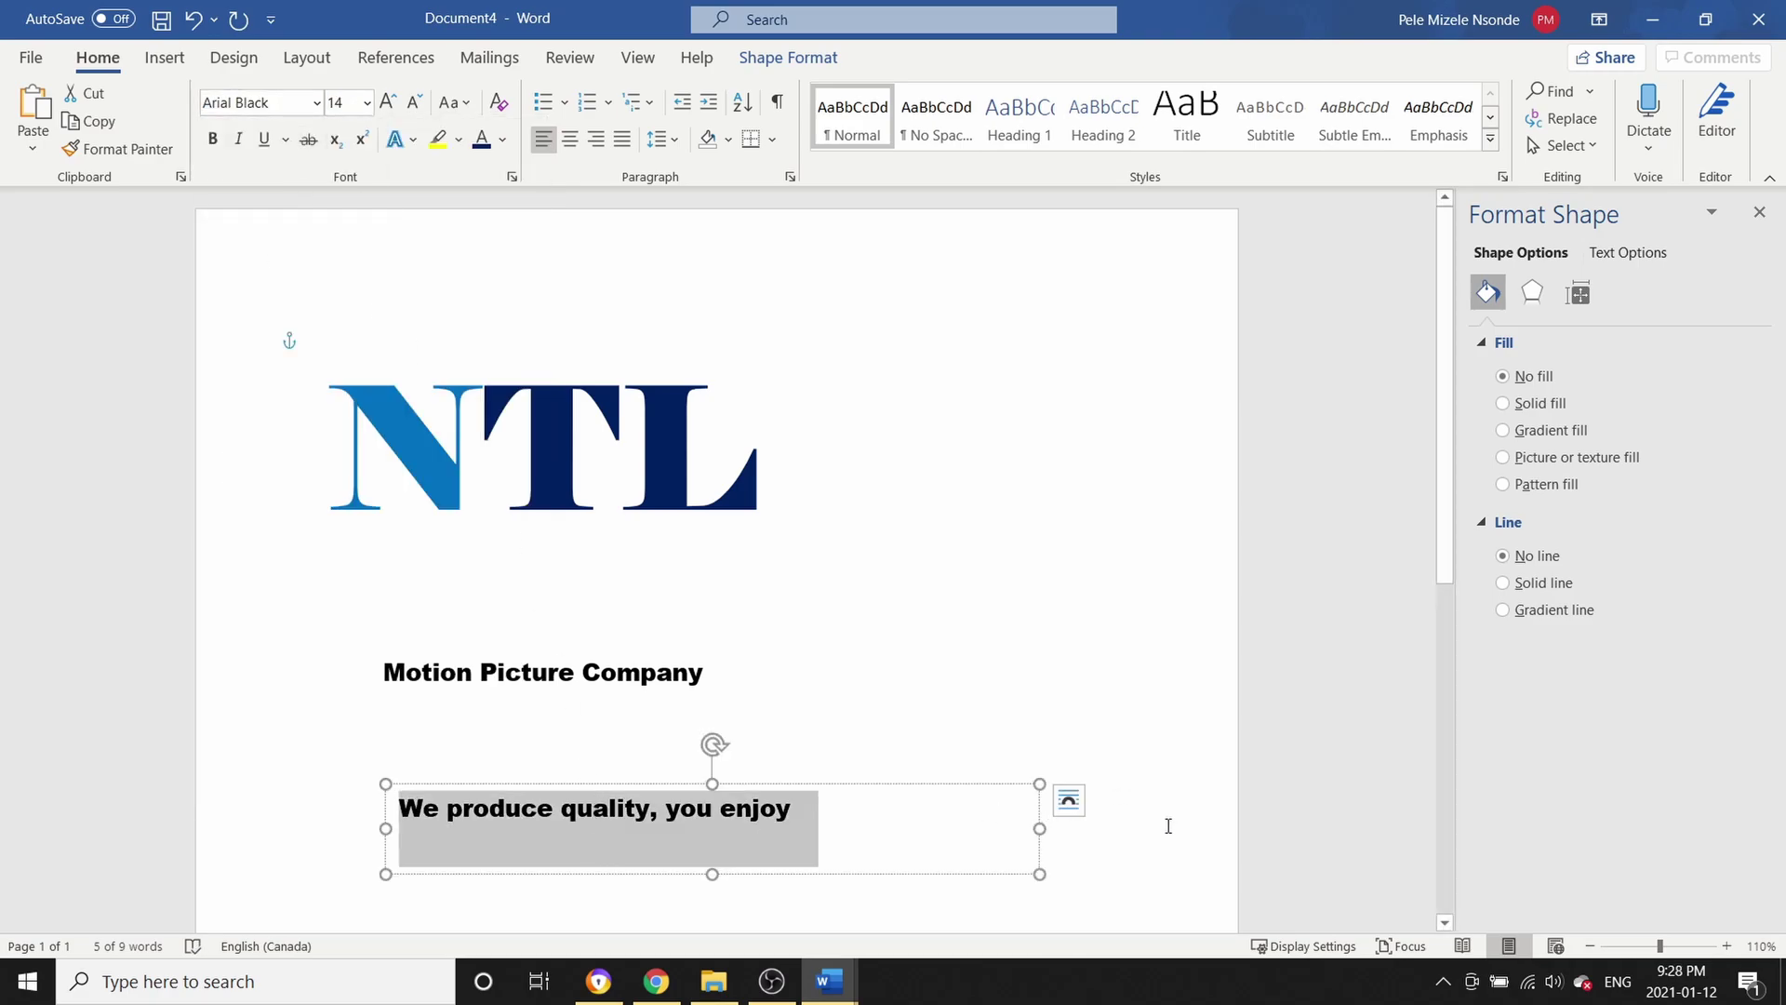
{"action": "left_click", "coordinate": [1142, 812]}
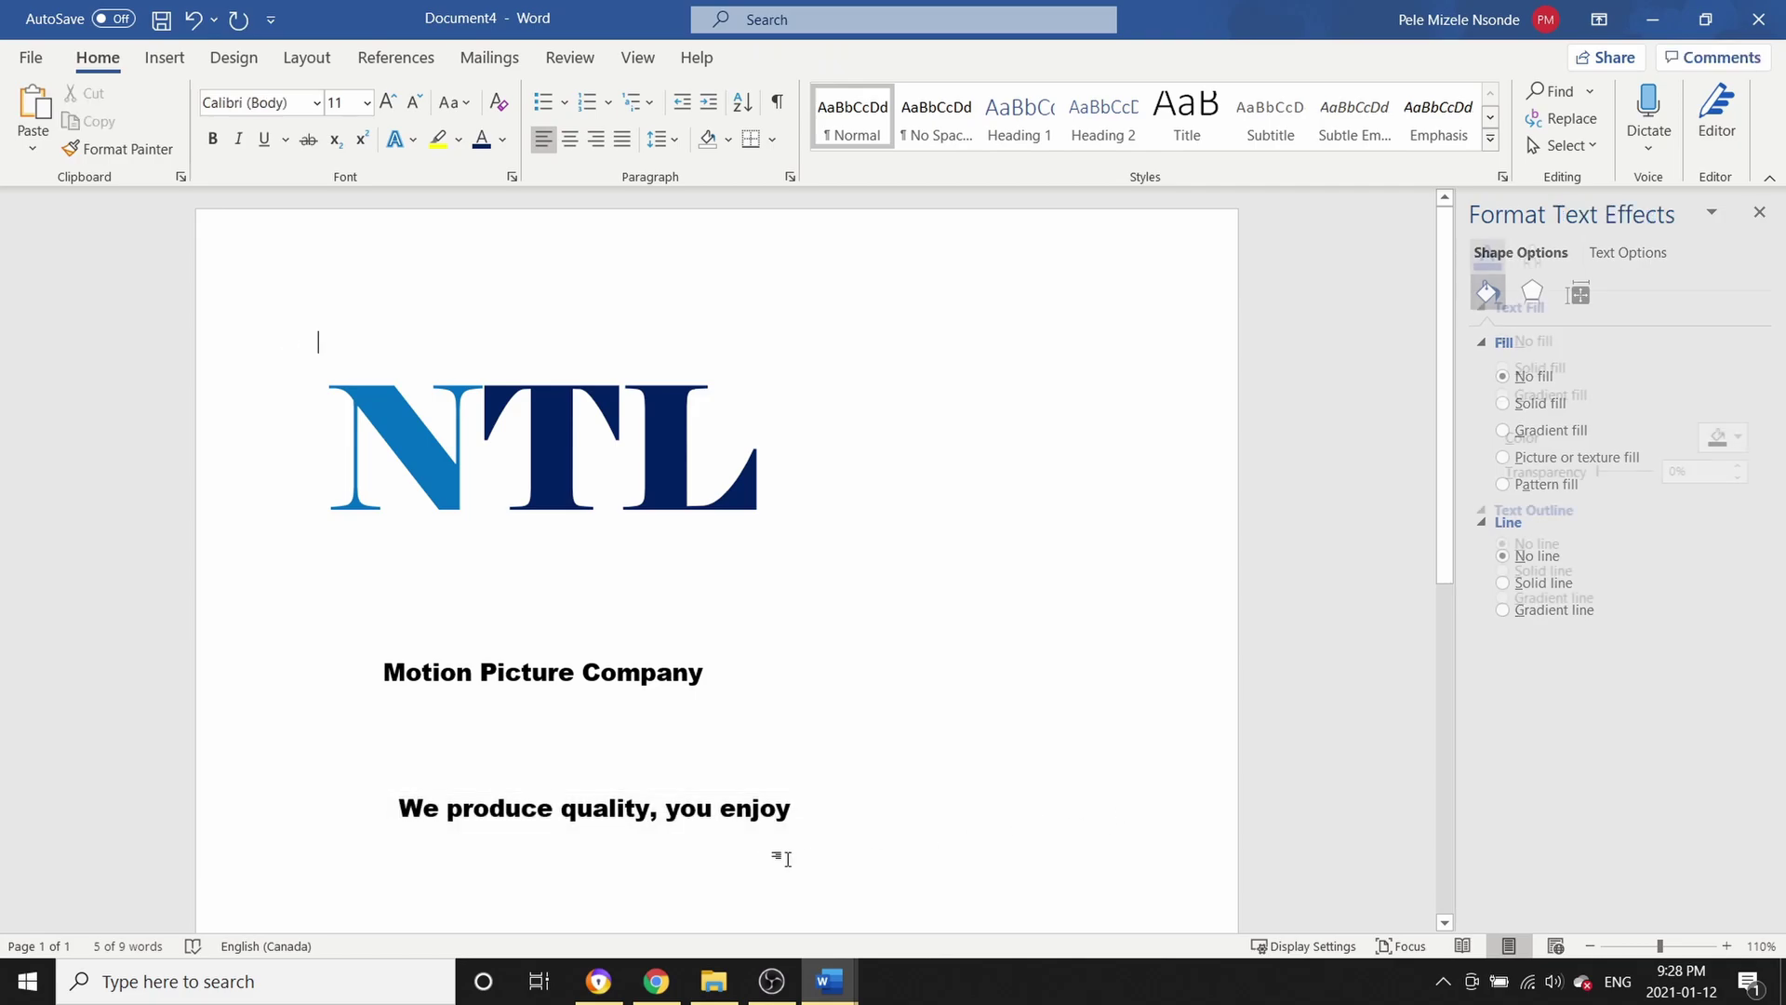
{"action": "left_click", "coordinate": [606, 807]}
Move the tagline box to the top and Motion Picture Company under the logo, trimming its box
{"action": "left_click_drag", "start_coordinate": [602, 785], "coordinate": [829, 267]}
{"action": "left_click", "coordinate": [557, 686]}
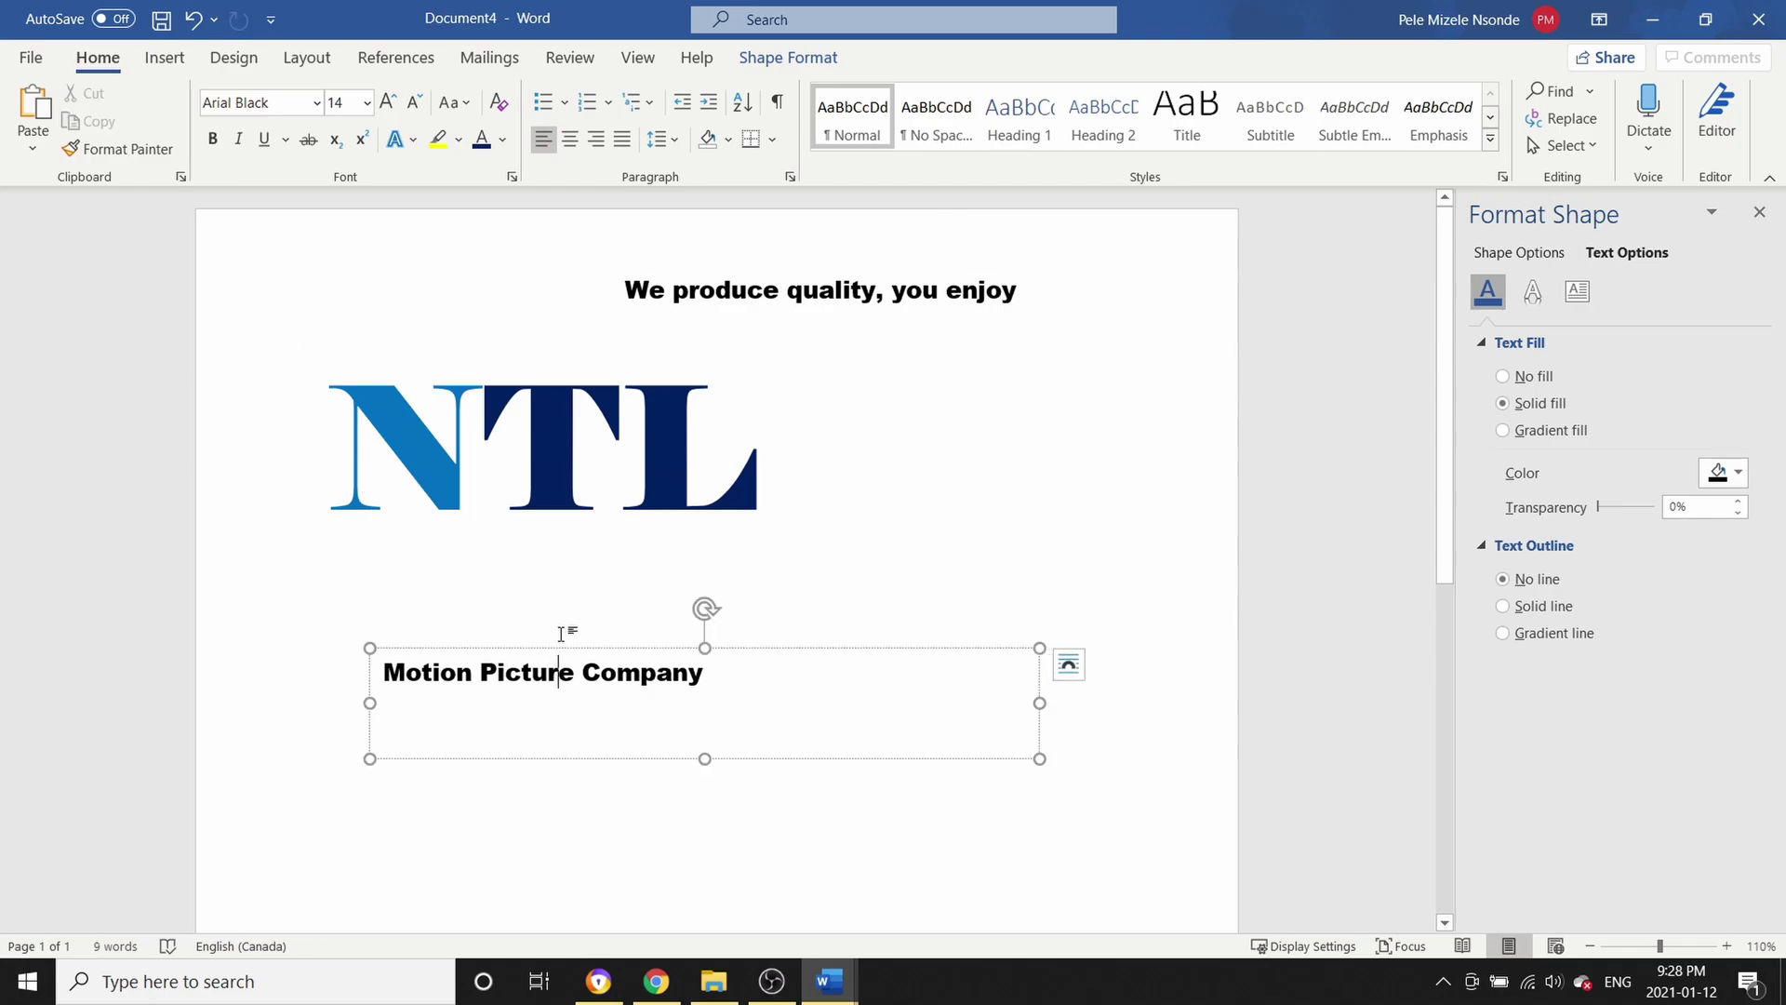
{"action": "left_click_drag", "start_coordinate": [562, 640], "coordinate": [707, 525]}
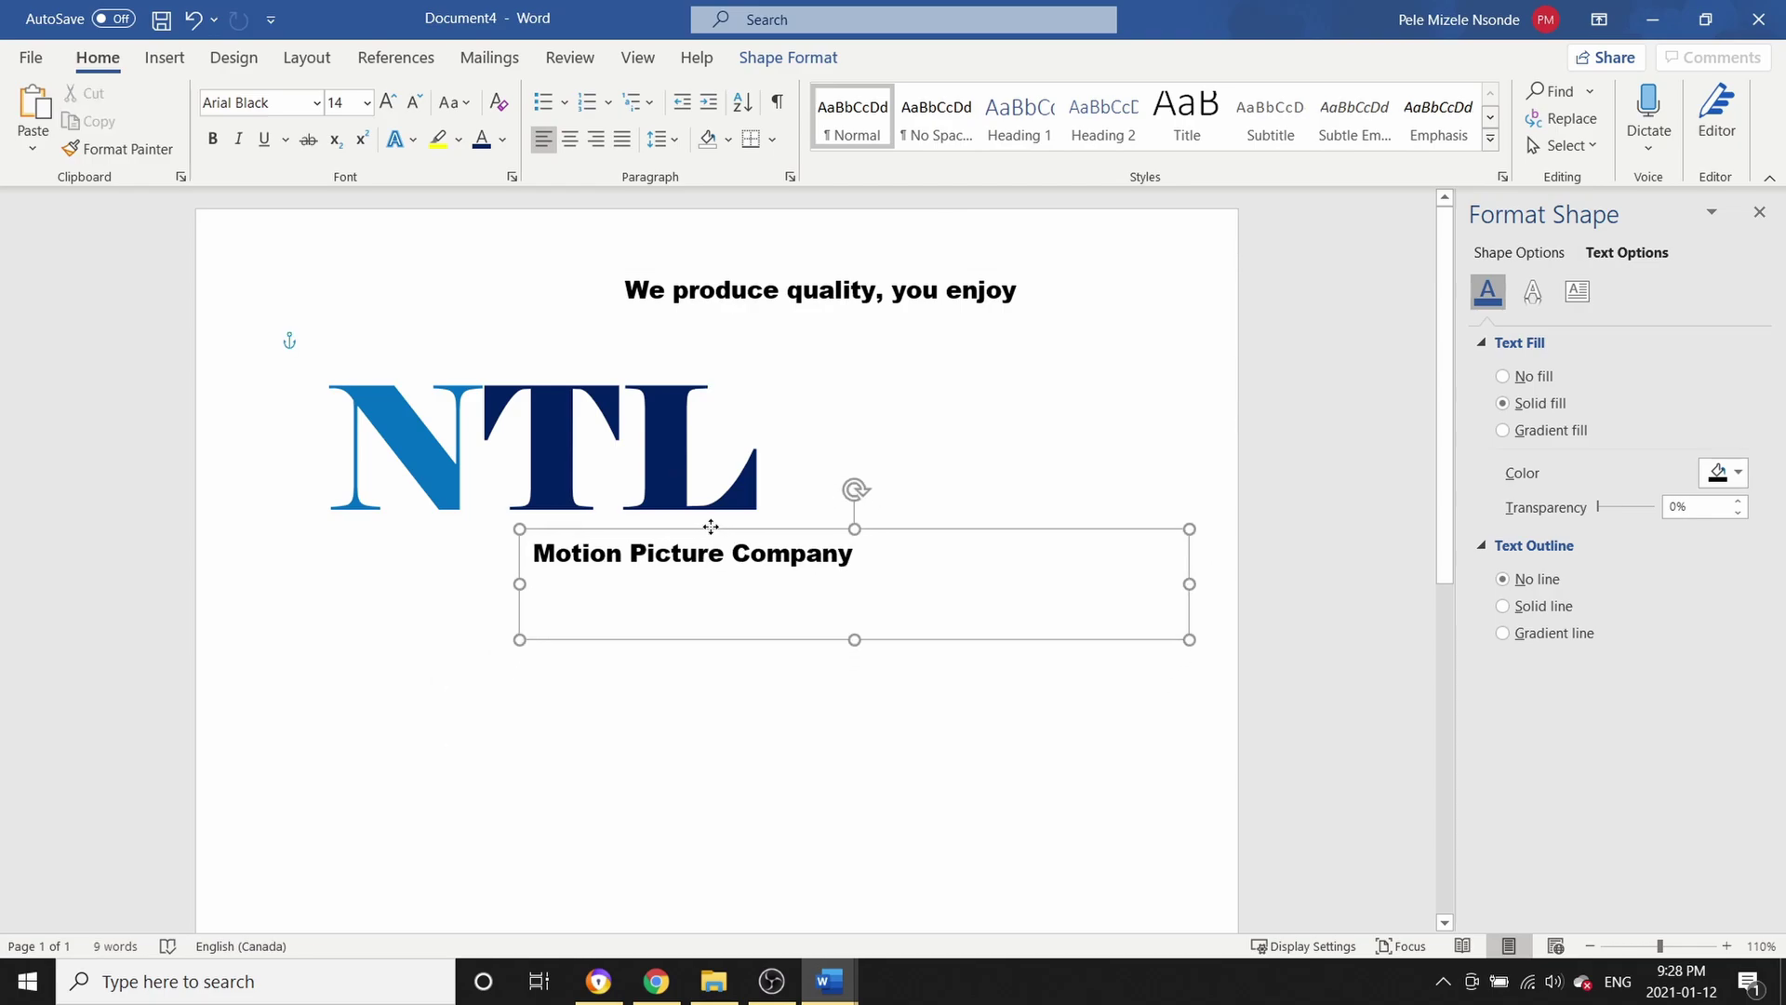
{"action": "left_click_drag", "start_coordinate": [1189, 584], "coordinate": [884, 570]}
{"action": "left_click_drag", "start_coordinate": [698, 647], "coordinate": [701, 582]}
Shift the tagline box left above the logo and shrink it to one line
{"action": "left_click", "coordinate": [843, 296]}
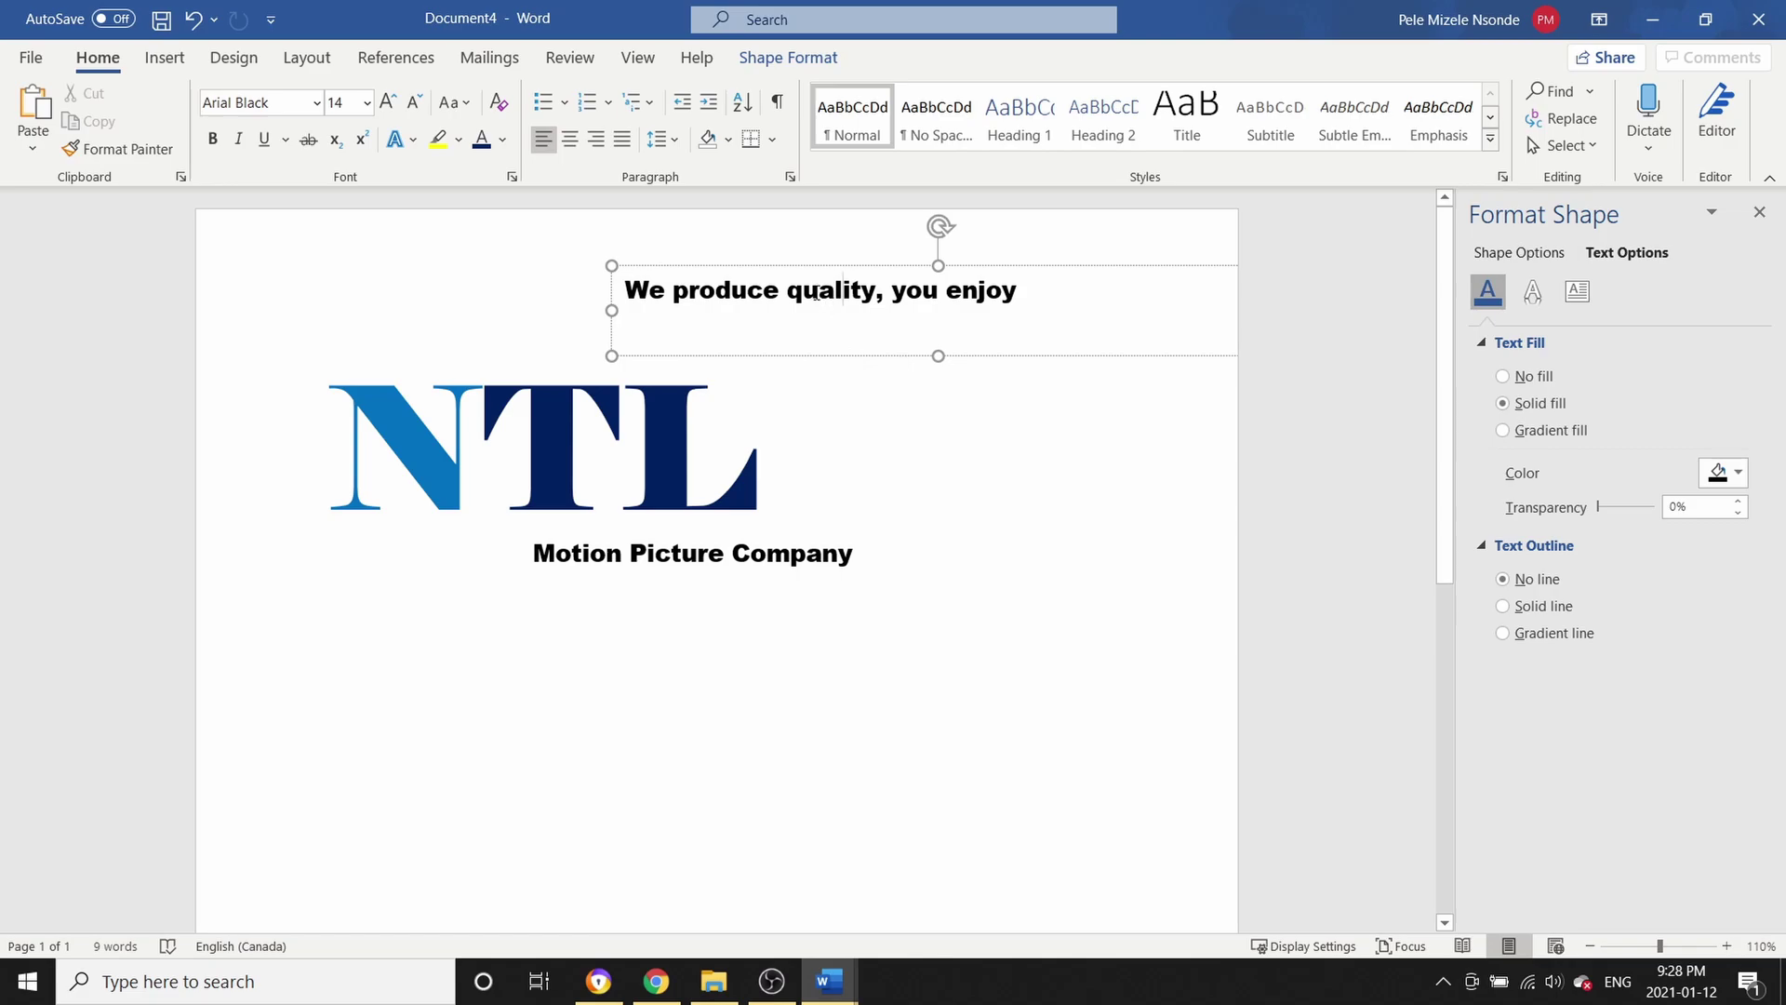
{"action": "left_click_drag", "start_coordinate": [805, 267], "coordinate": [596, 249]}
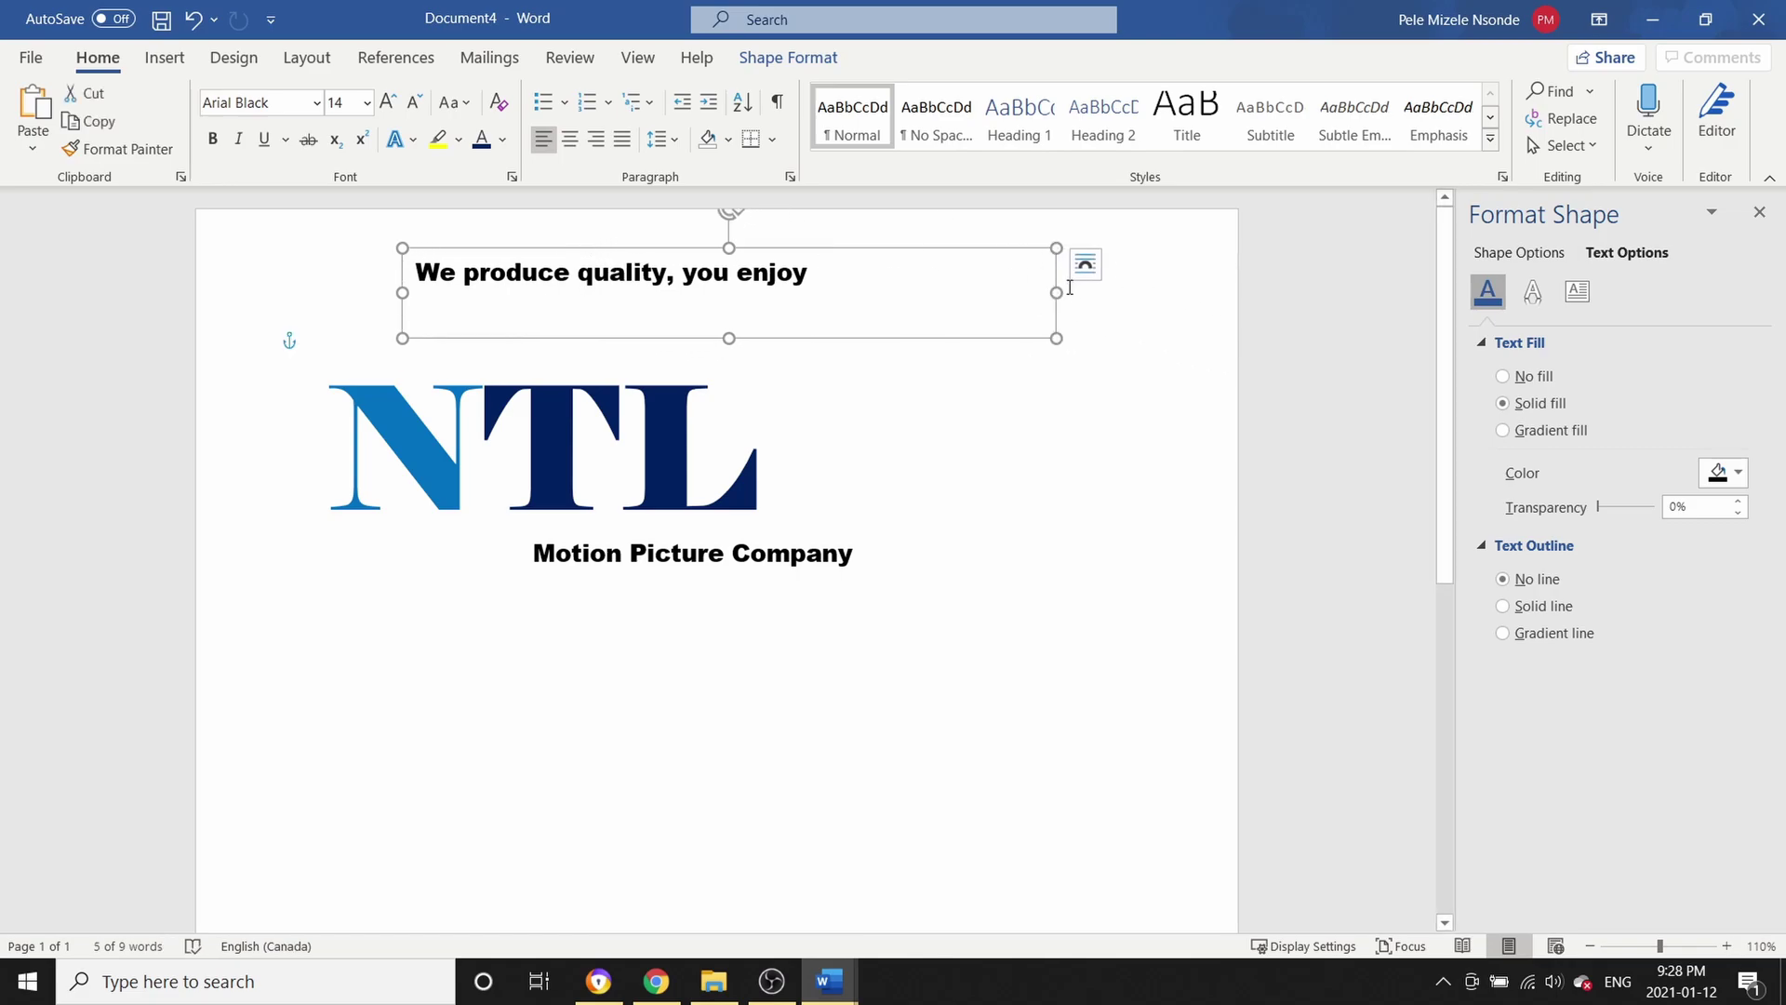
{"action": "left_click_drag", "start_coordinate": [1051, 293], "coordinate": [821, 293]}
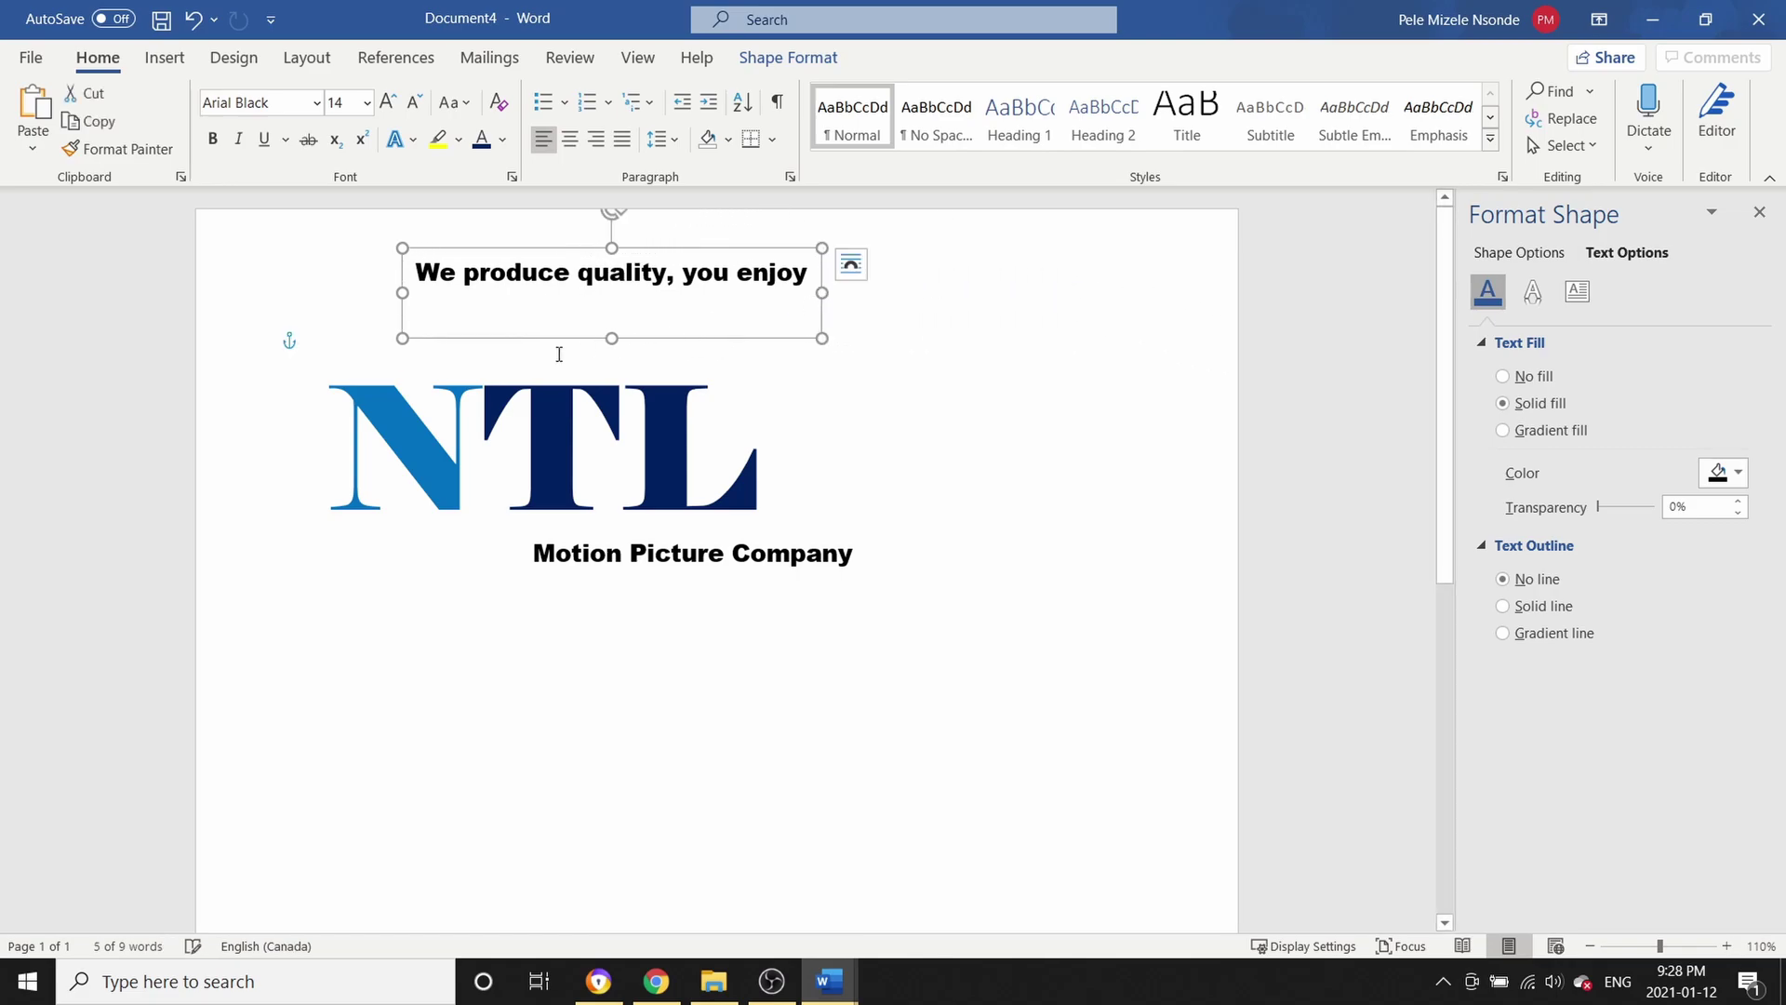
{"action": "left_click_drag", "start_coordinate": [611, 339], "coordinate": [606, 296]}
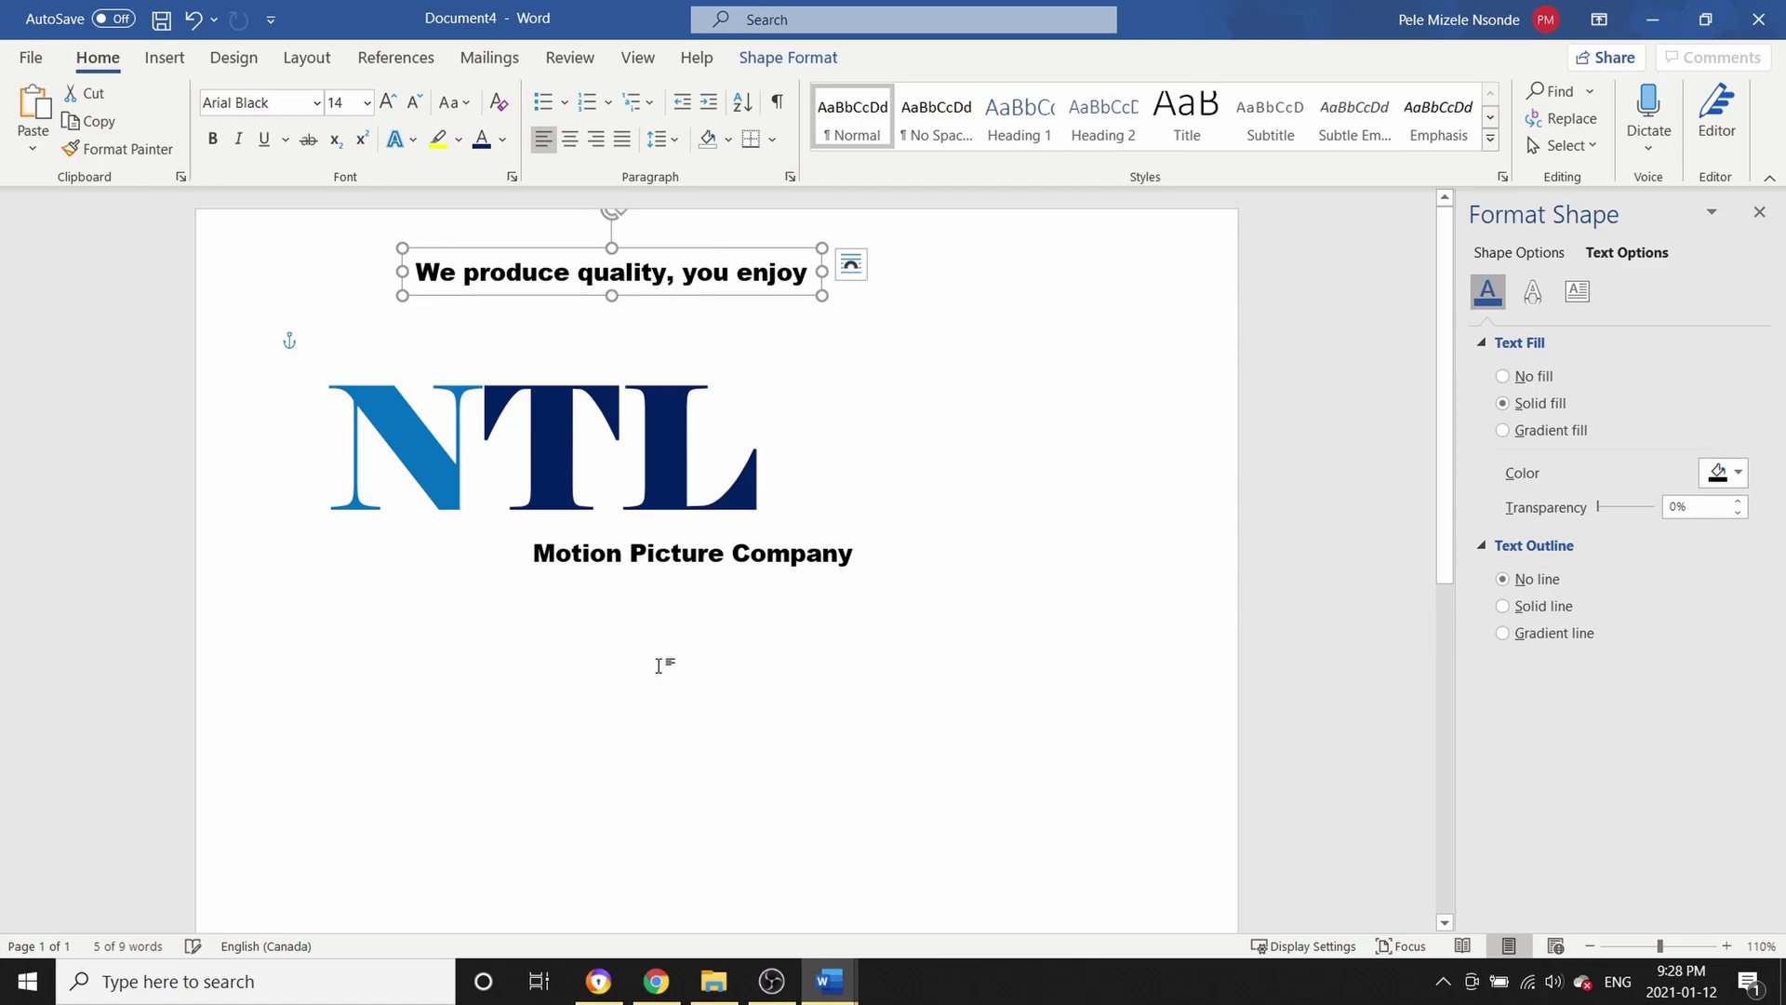
{"action": "left_click", "coordinate": [690, 676]}
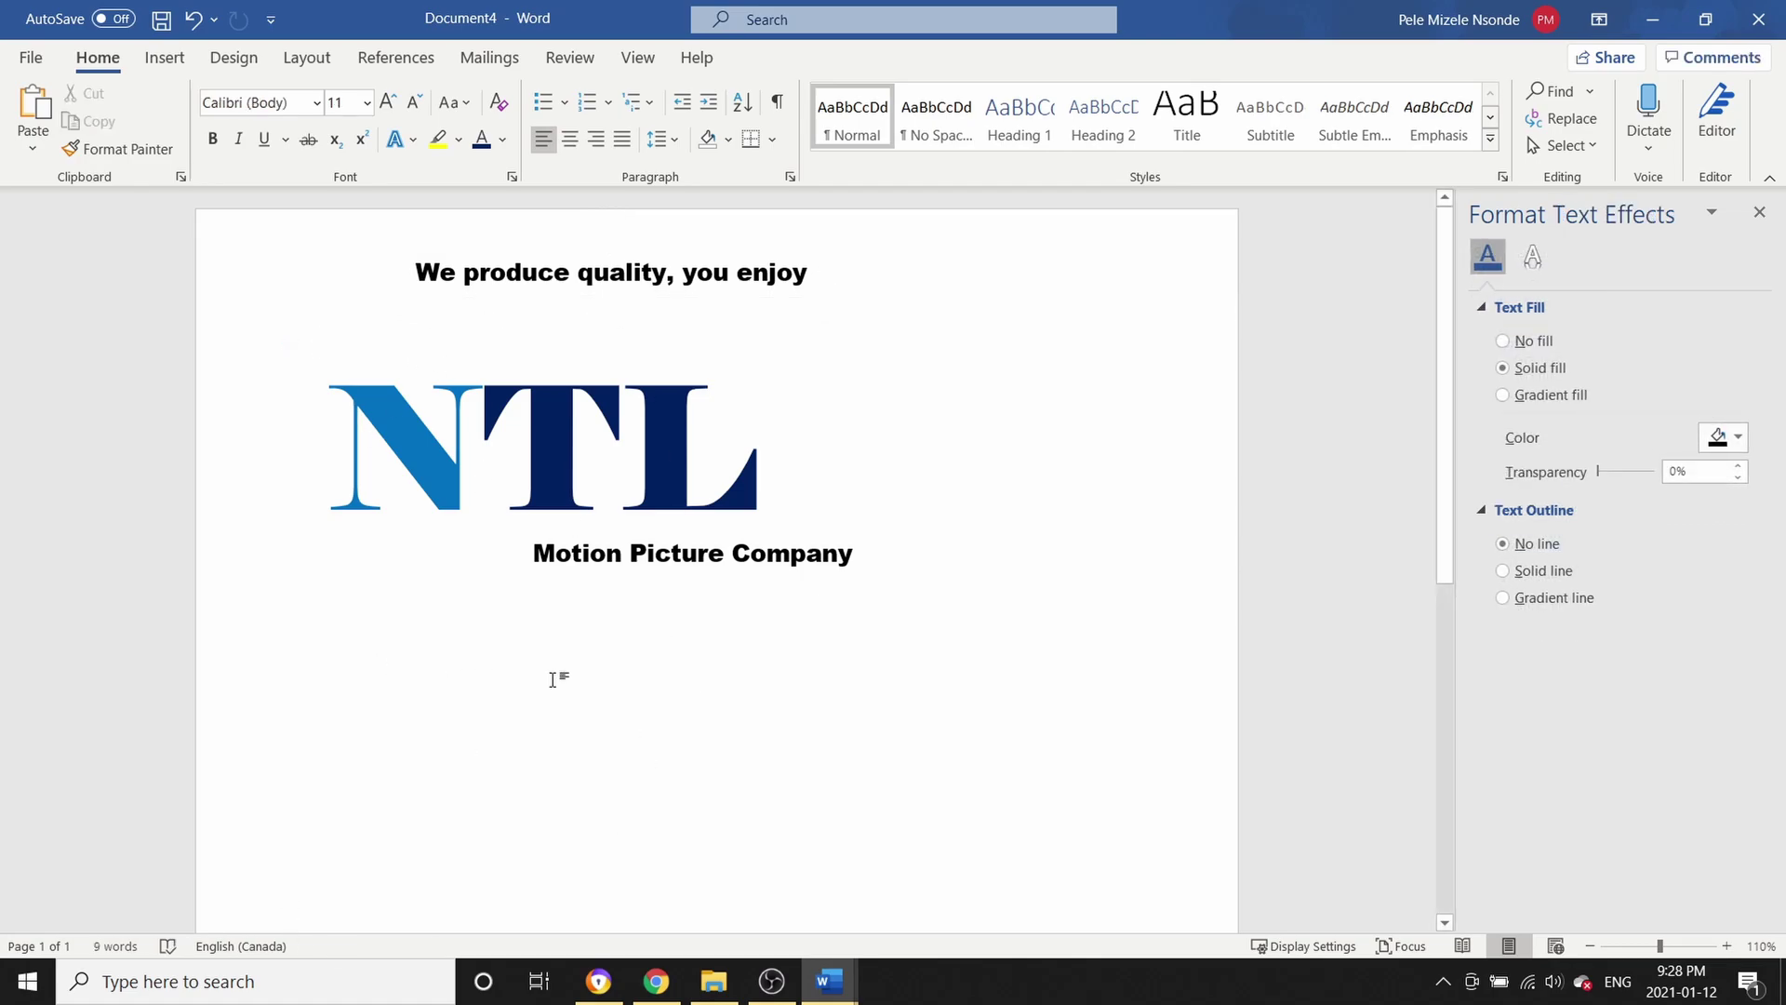
{"action": "mouse_move", "coordinate": [1447, 460]}
{"action": "left_mouse_down"}
{"action": "mouse_move", "coordinate": [1473, 650]}
{"action": "mouse_move", "coordinate": [1440, 584]}
{"action": "mouse_move", "coordinate": [1426, 439]}
{"action": "mouse_move", "coordinate": [1437, 489]}
{"action": "left_mouse_up"}
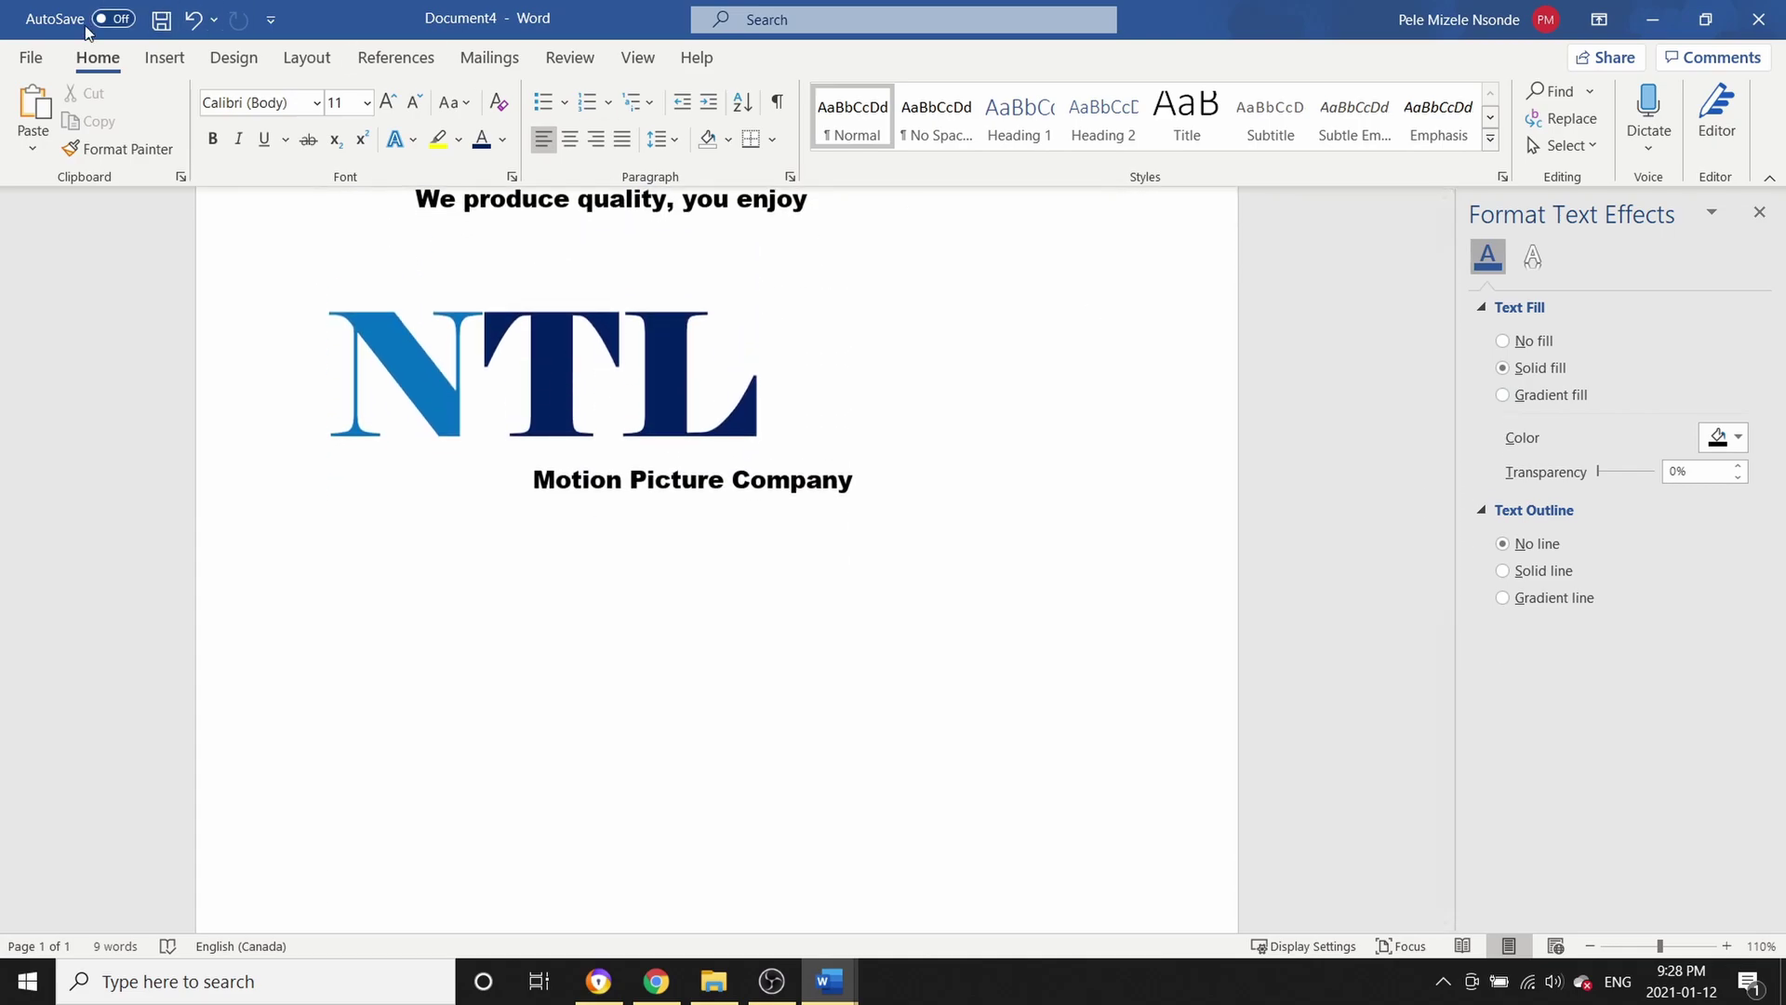
Draw a large blue oval circle below the Motion Picture Company text
{"action": "left_click", "coordinate": [165, 61]}
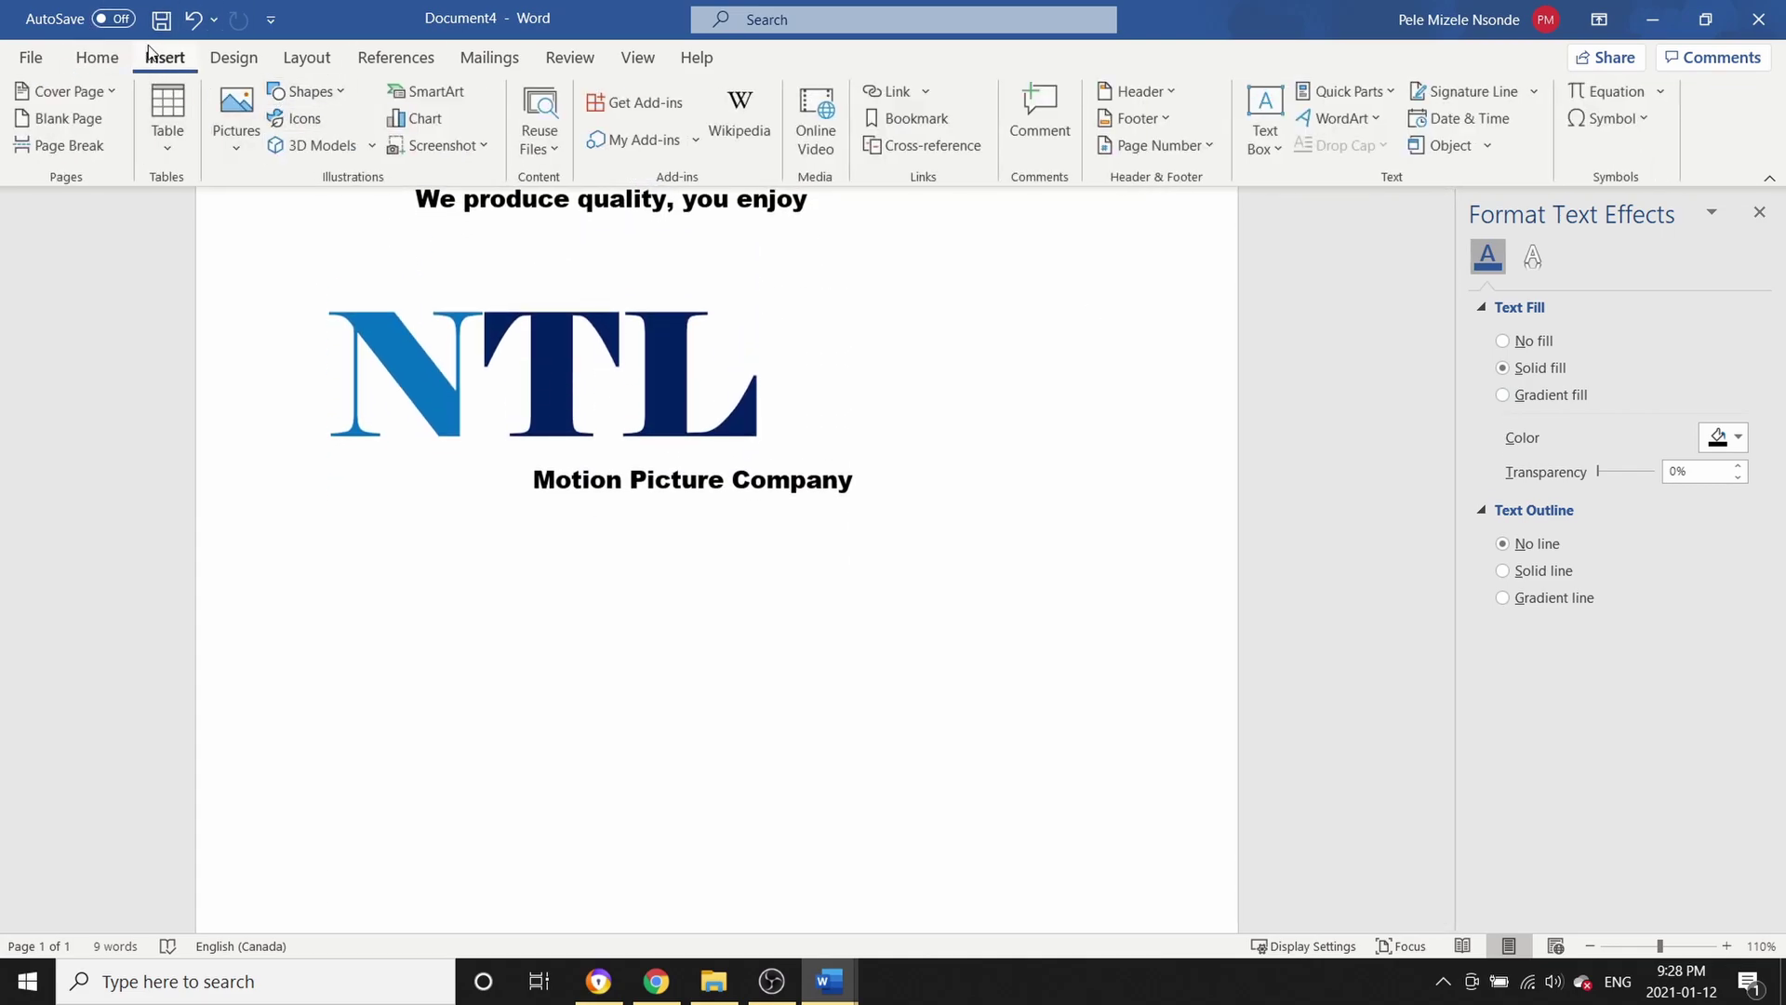
{"action": "left_click", "coordinate": [344, 90]}
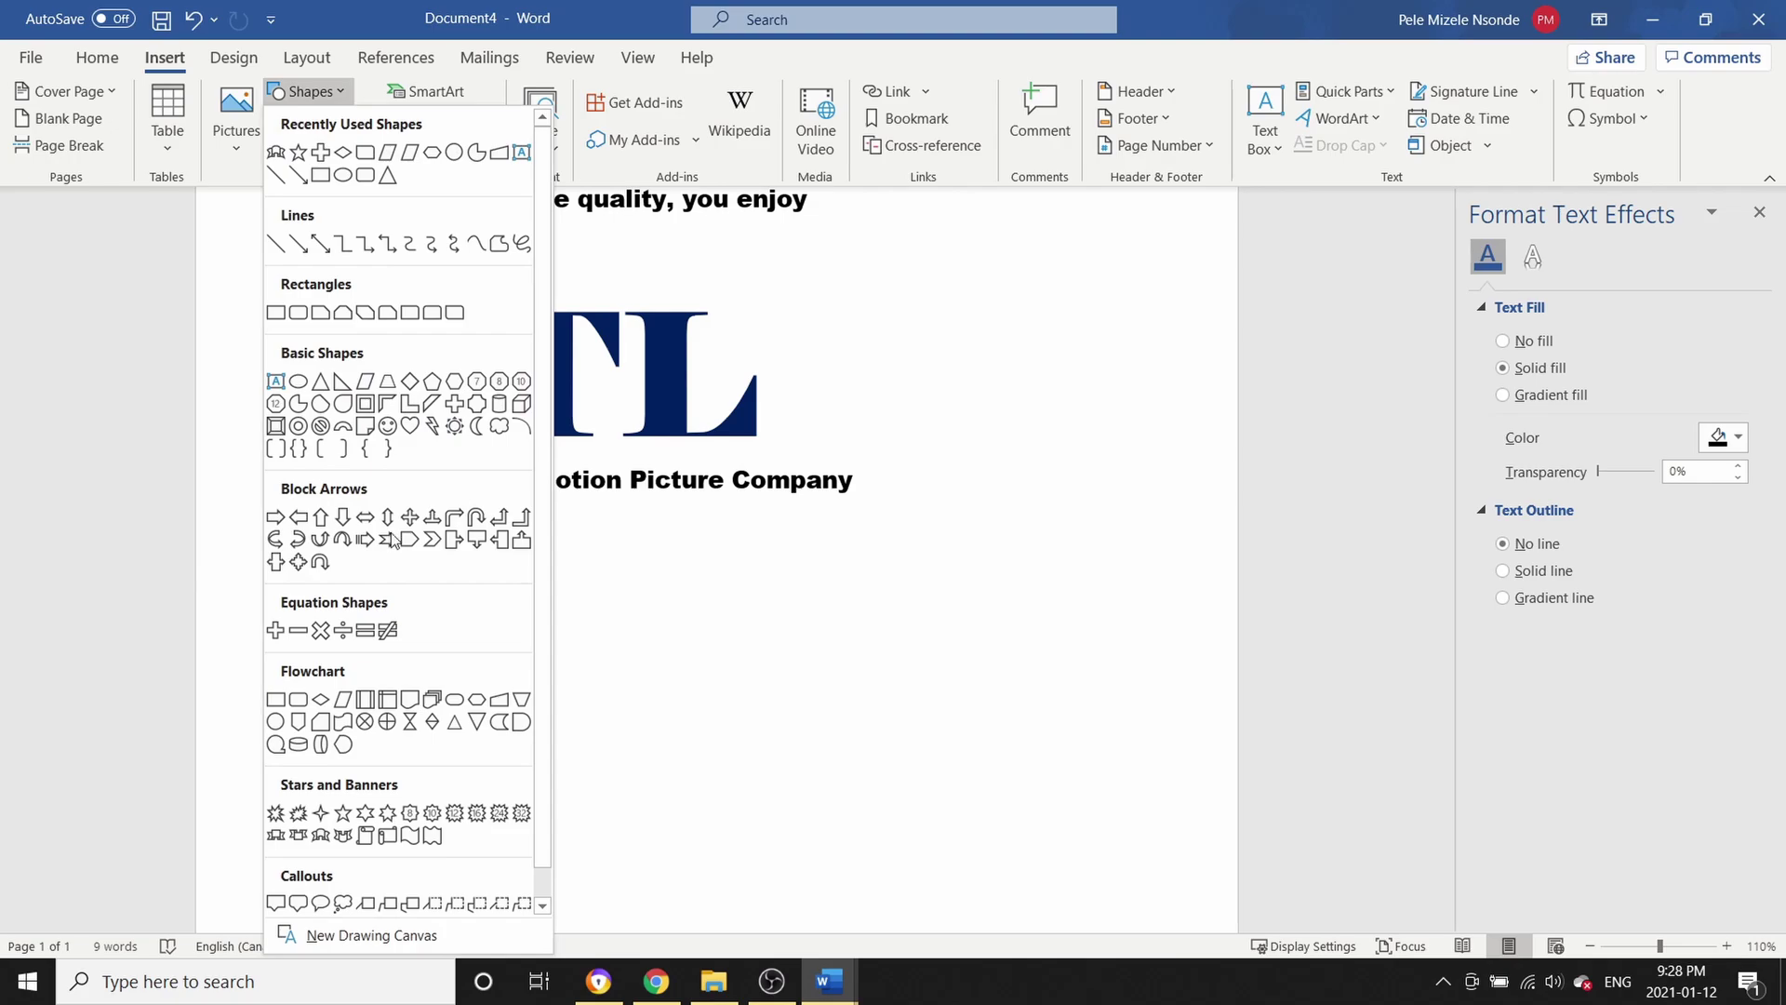
{"action": "left_click", "coordinate": [453, 154]}
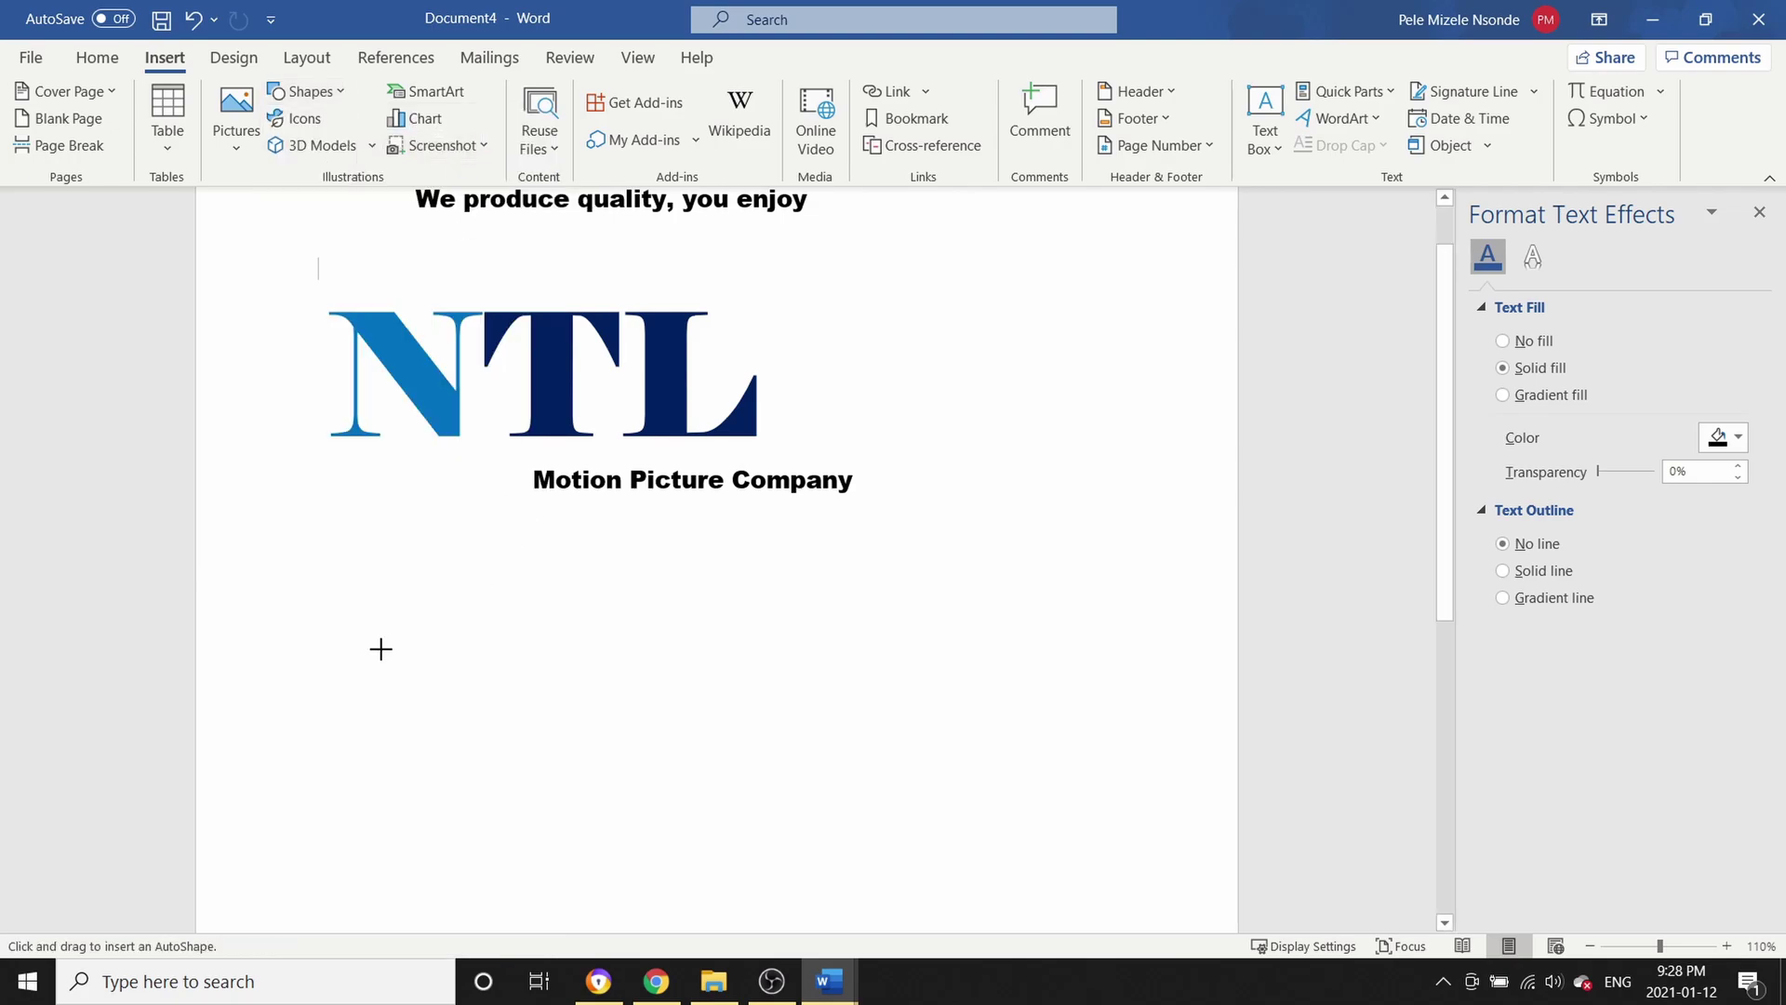
{"action": "left_click_drag", "start_coordinate": [291, 548], "coordinate": [701, 625]}
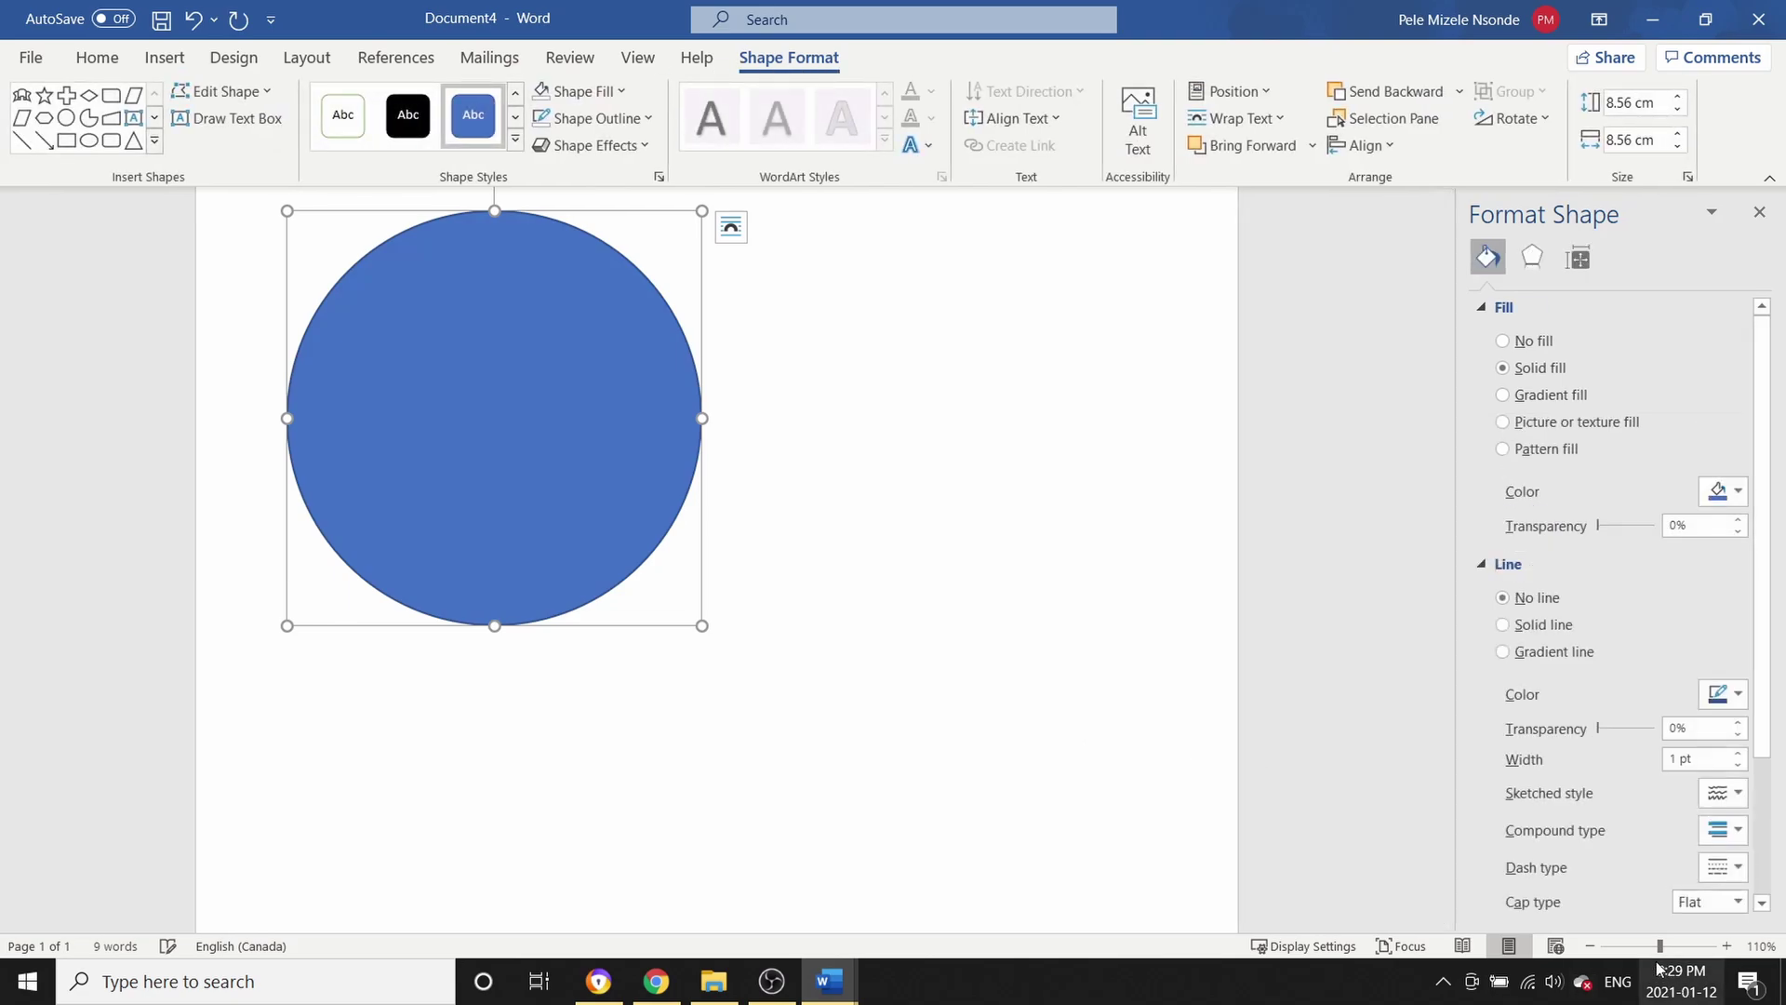
{"action": "left_click", "coordinate": [1590, 945]}
{"action": "scroll", "coordinate": [1369, 613], "scroll_direction": "up", "scroll_amount": 5}
{"action": "scroll", "coordinate": [1356, 612], "scroll_direction": "up", "scroll_amount": 1}
{"action": "scroll", "coordinate": [565, 722], "scroll_direction": "down", "scroll_amount": 1}
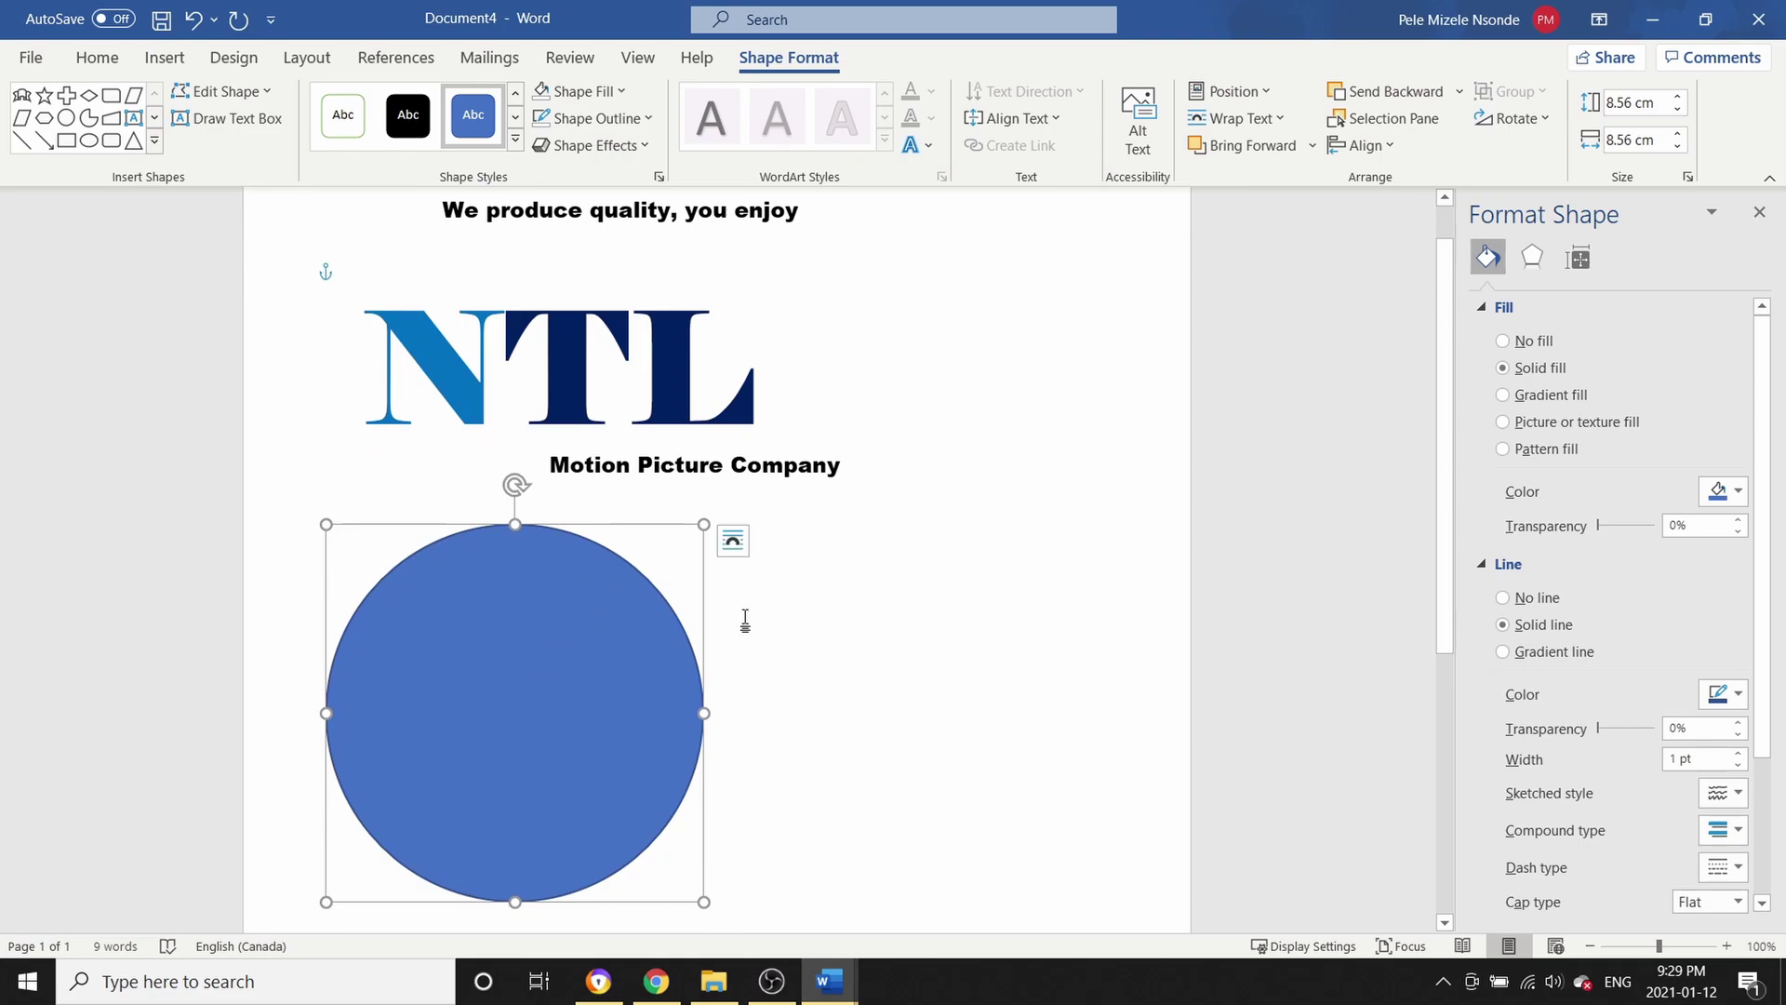
Remove the circle's outline by setting Line to No line in Format Shape
{"action": "left_click", "coordinate": [919, 702]}
{"action": "right_click", "coordinate": [511, 630]}
{"action": "left_click", "coordinate": [541, 623]}
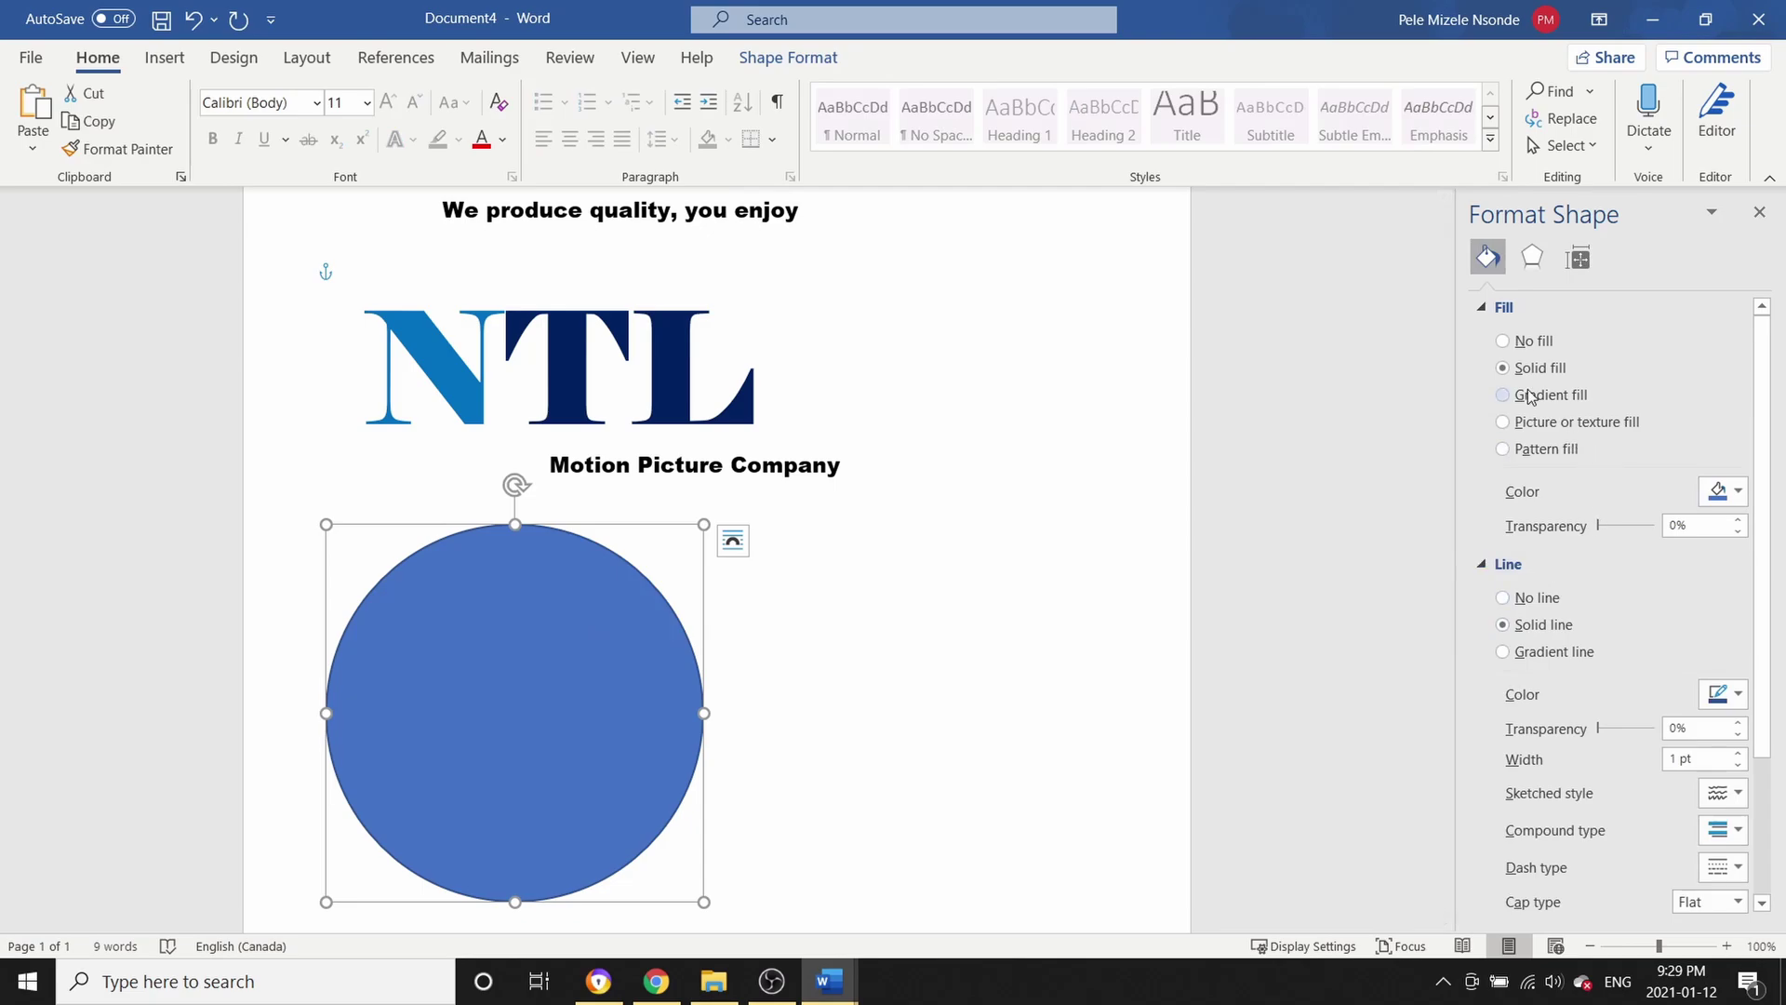
{"action": "left_click", "coordinate": [1502, 597]}
{"action": "left_click", "coordinate": [304, 646]}
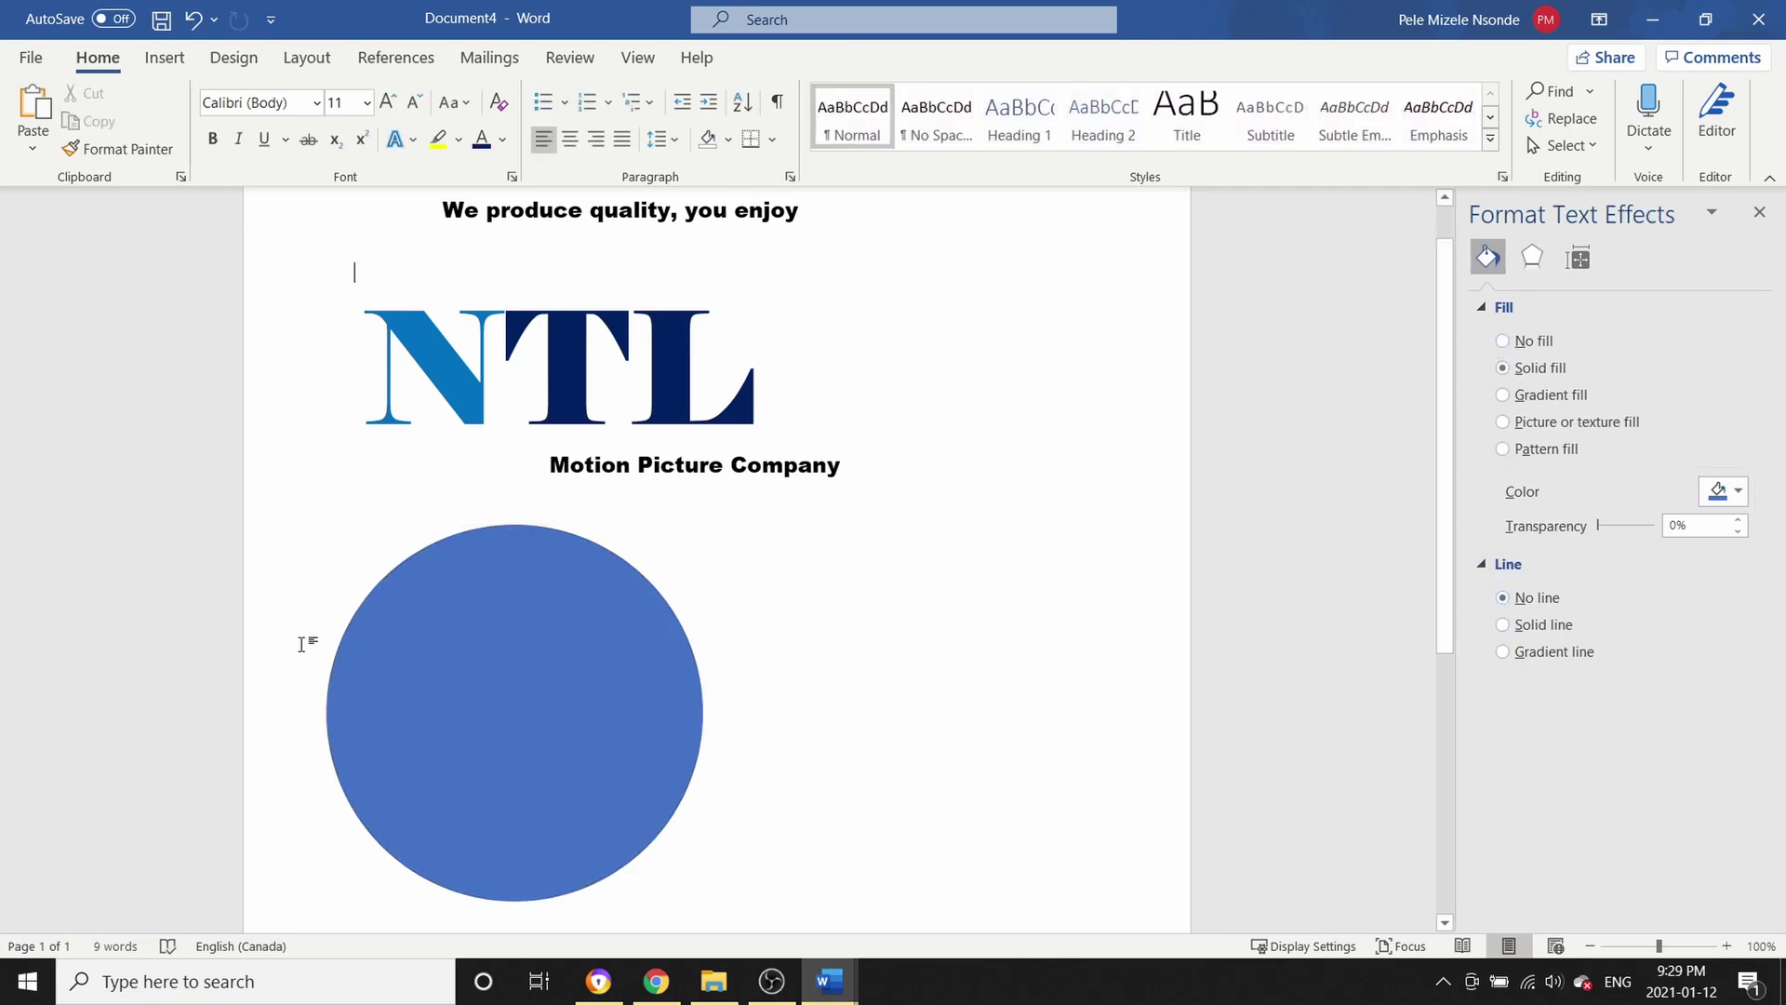
Try a grey gradient style on the circle from the Shape Styles gallery
{"action": "left_click", "coordinate": [526, 662]}
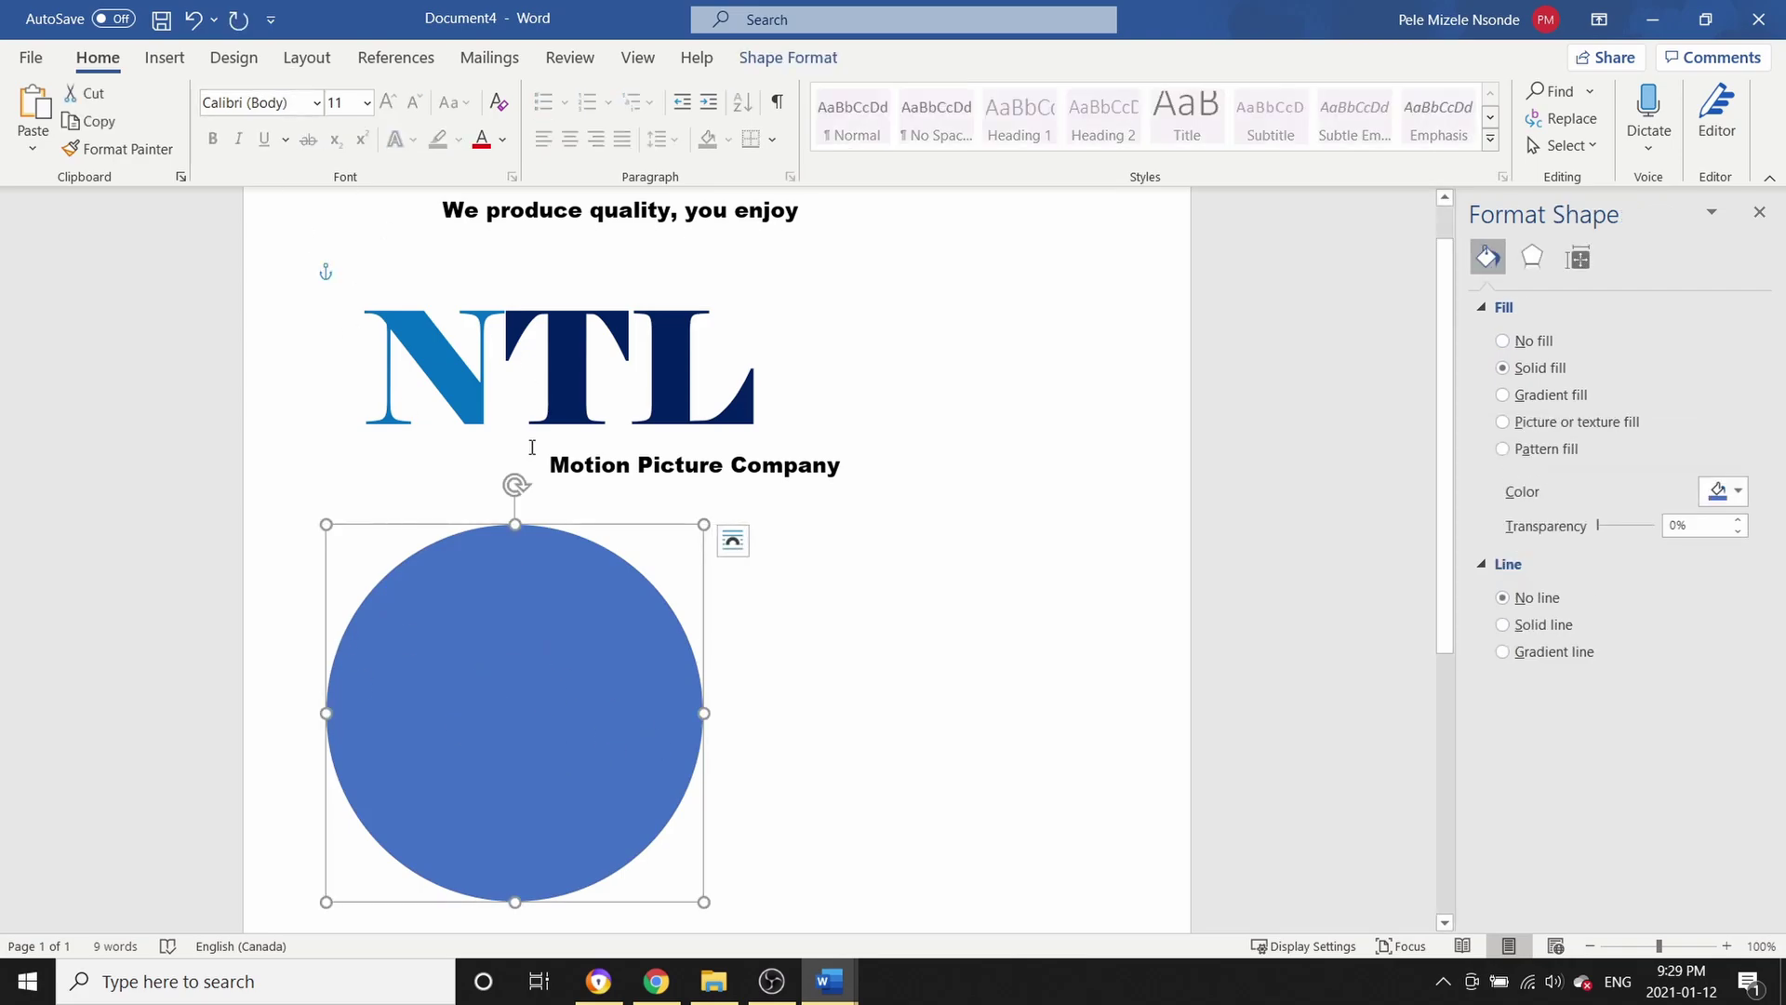
{"action": "left_click", "coordinate": [786, 58]}
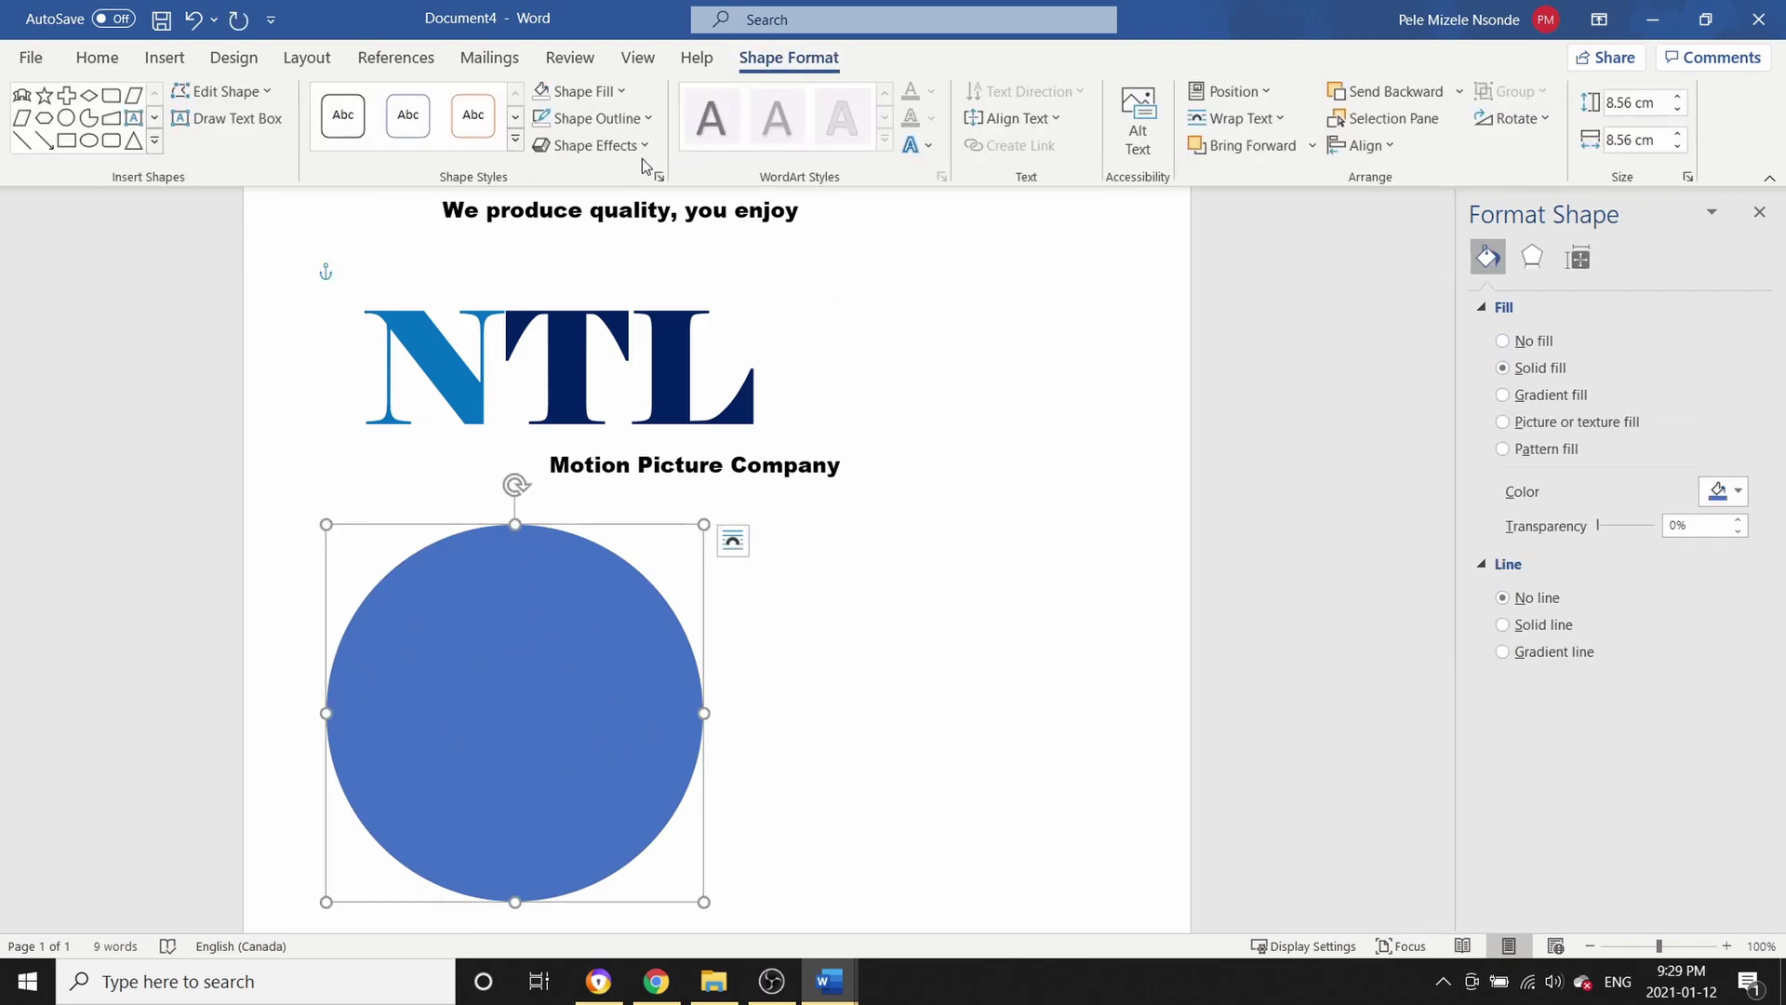
{"action": "left_click", "coordinate": [516, 139]}
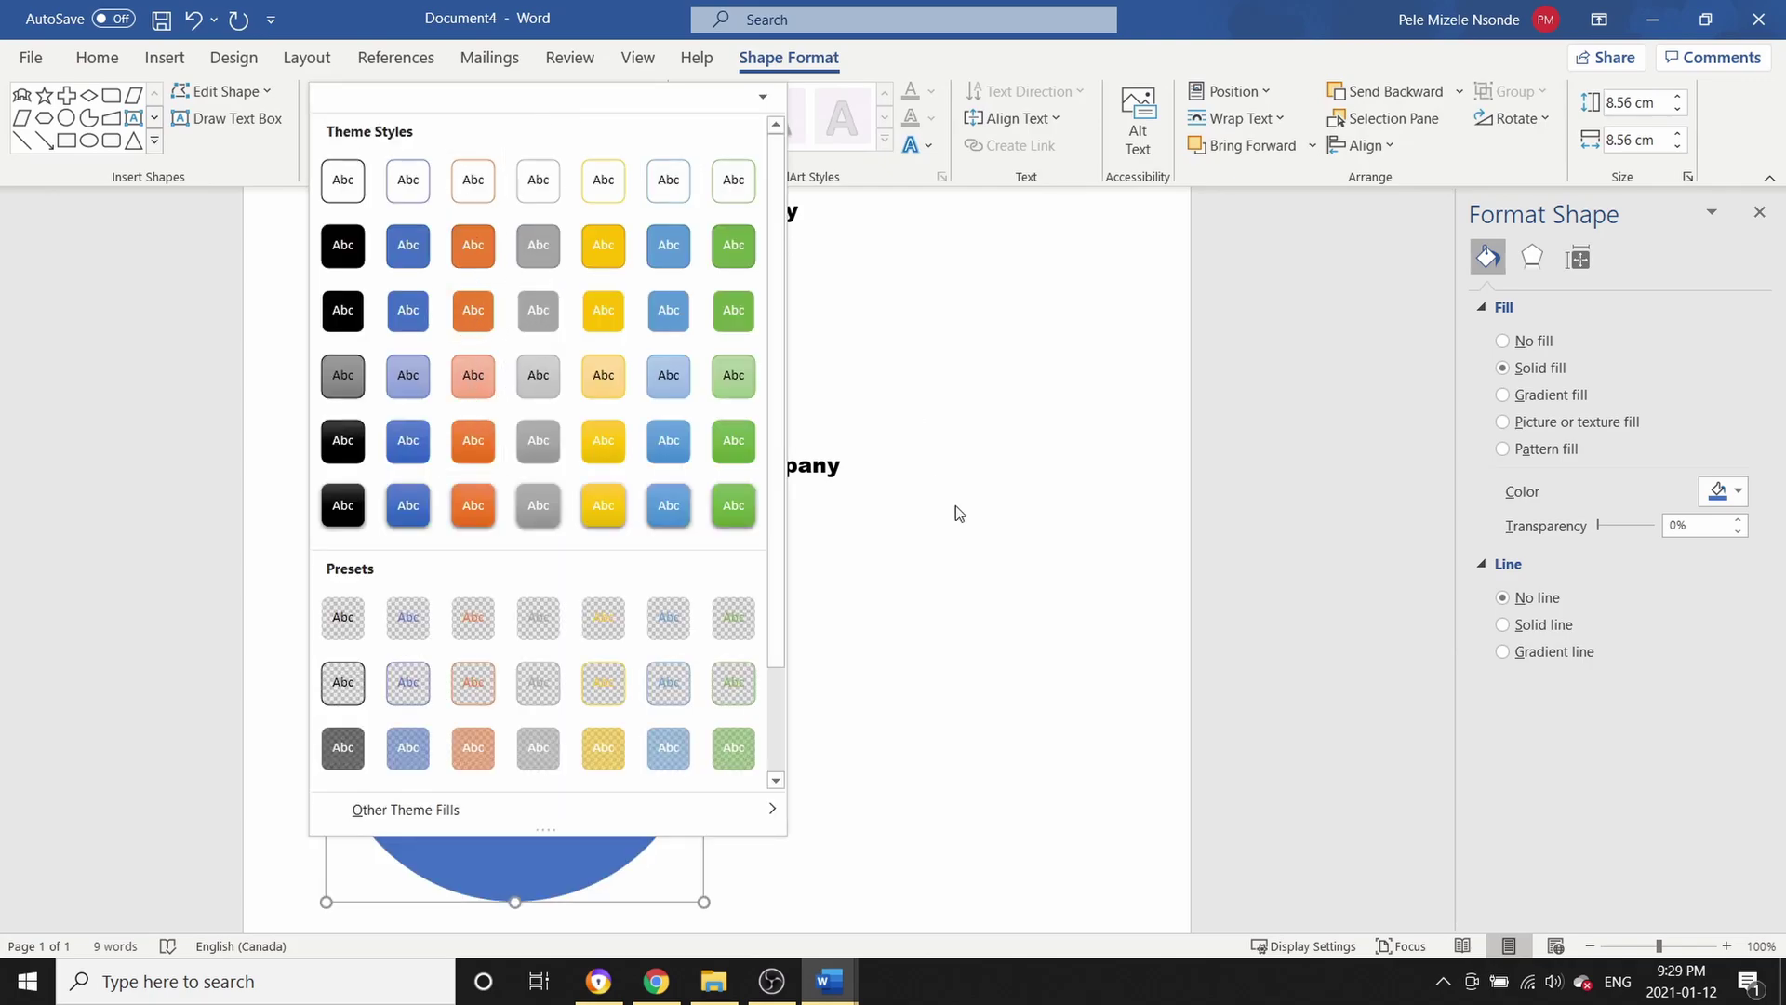
{"action": "left_click", "coordinate": [876, 574]}
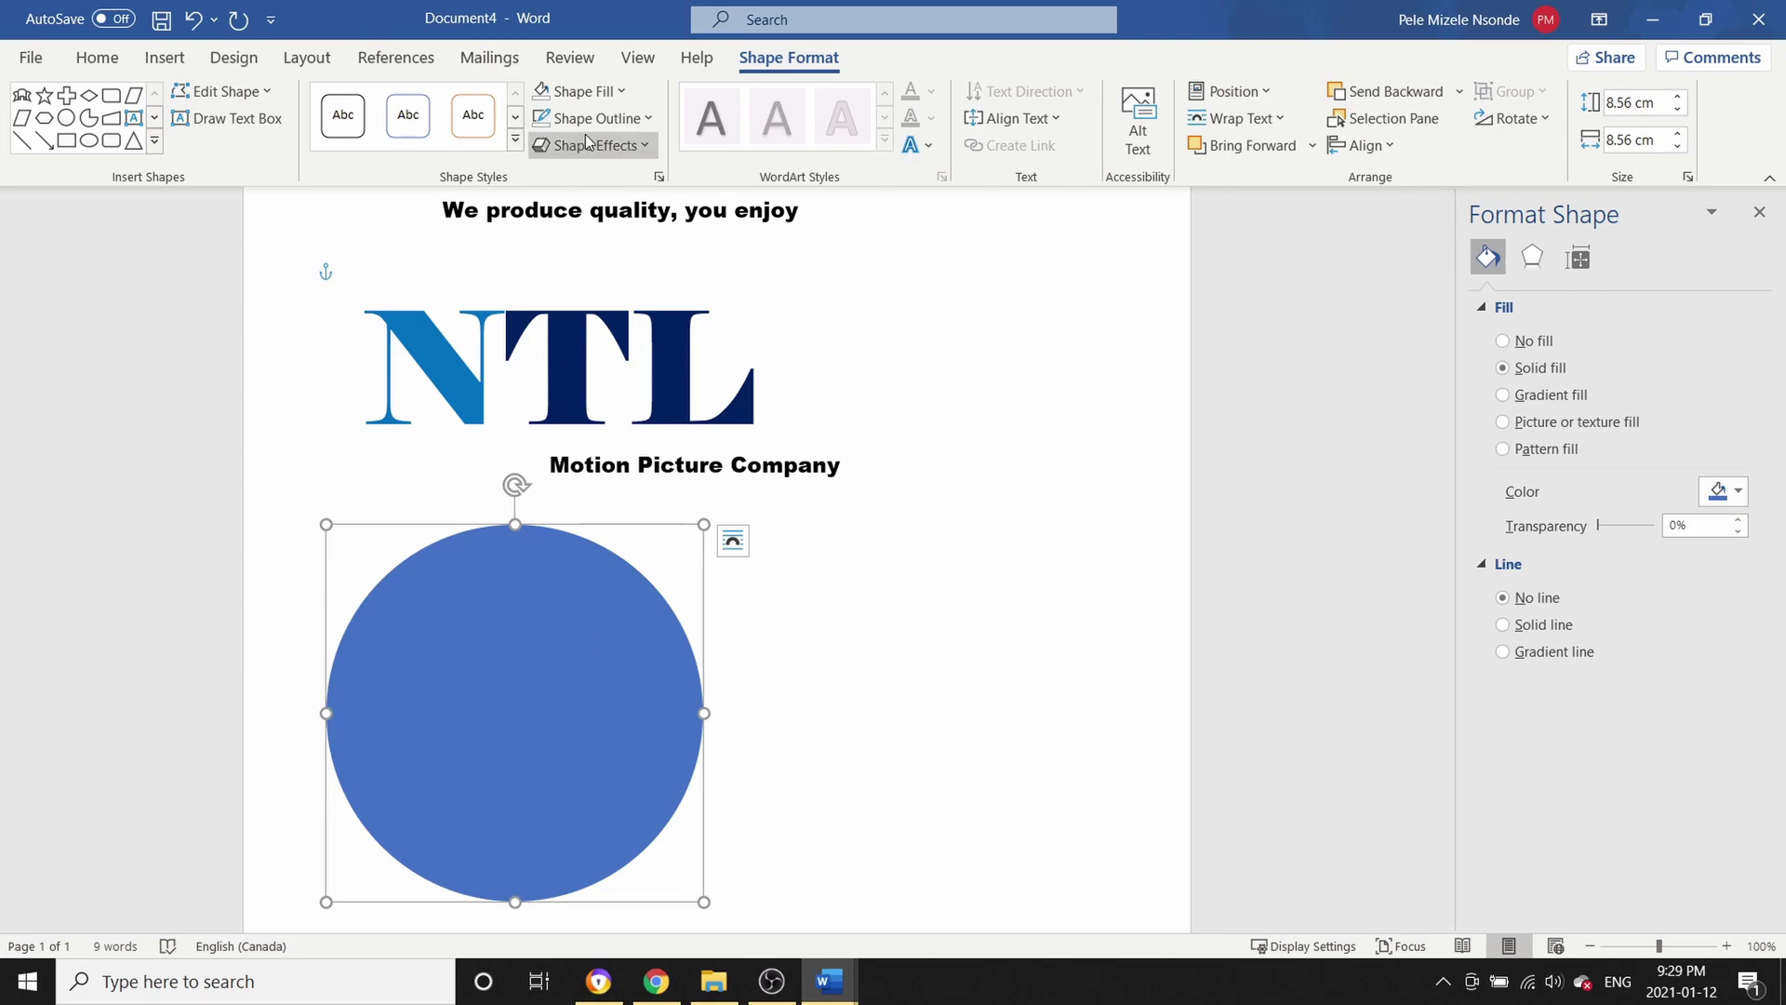
{"action": "left_click", "coordinate": [515, 139]}
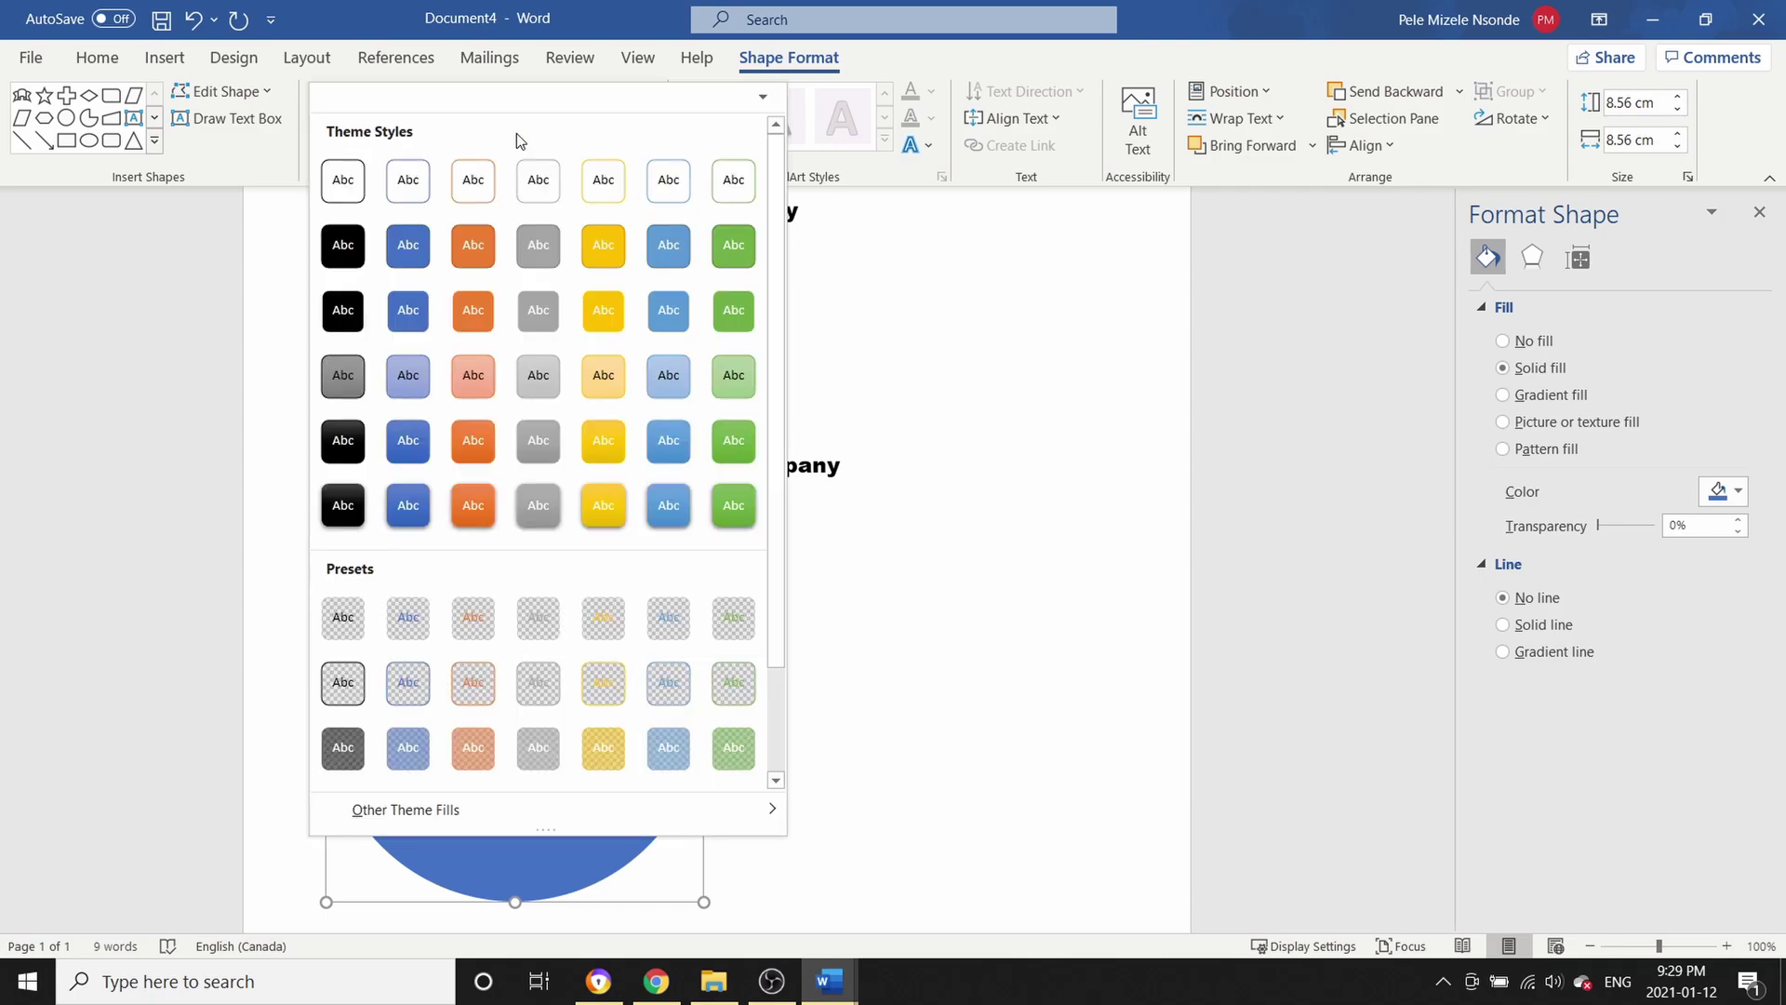
{"action": "left_click", "coordinate": [342, 375]}
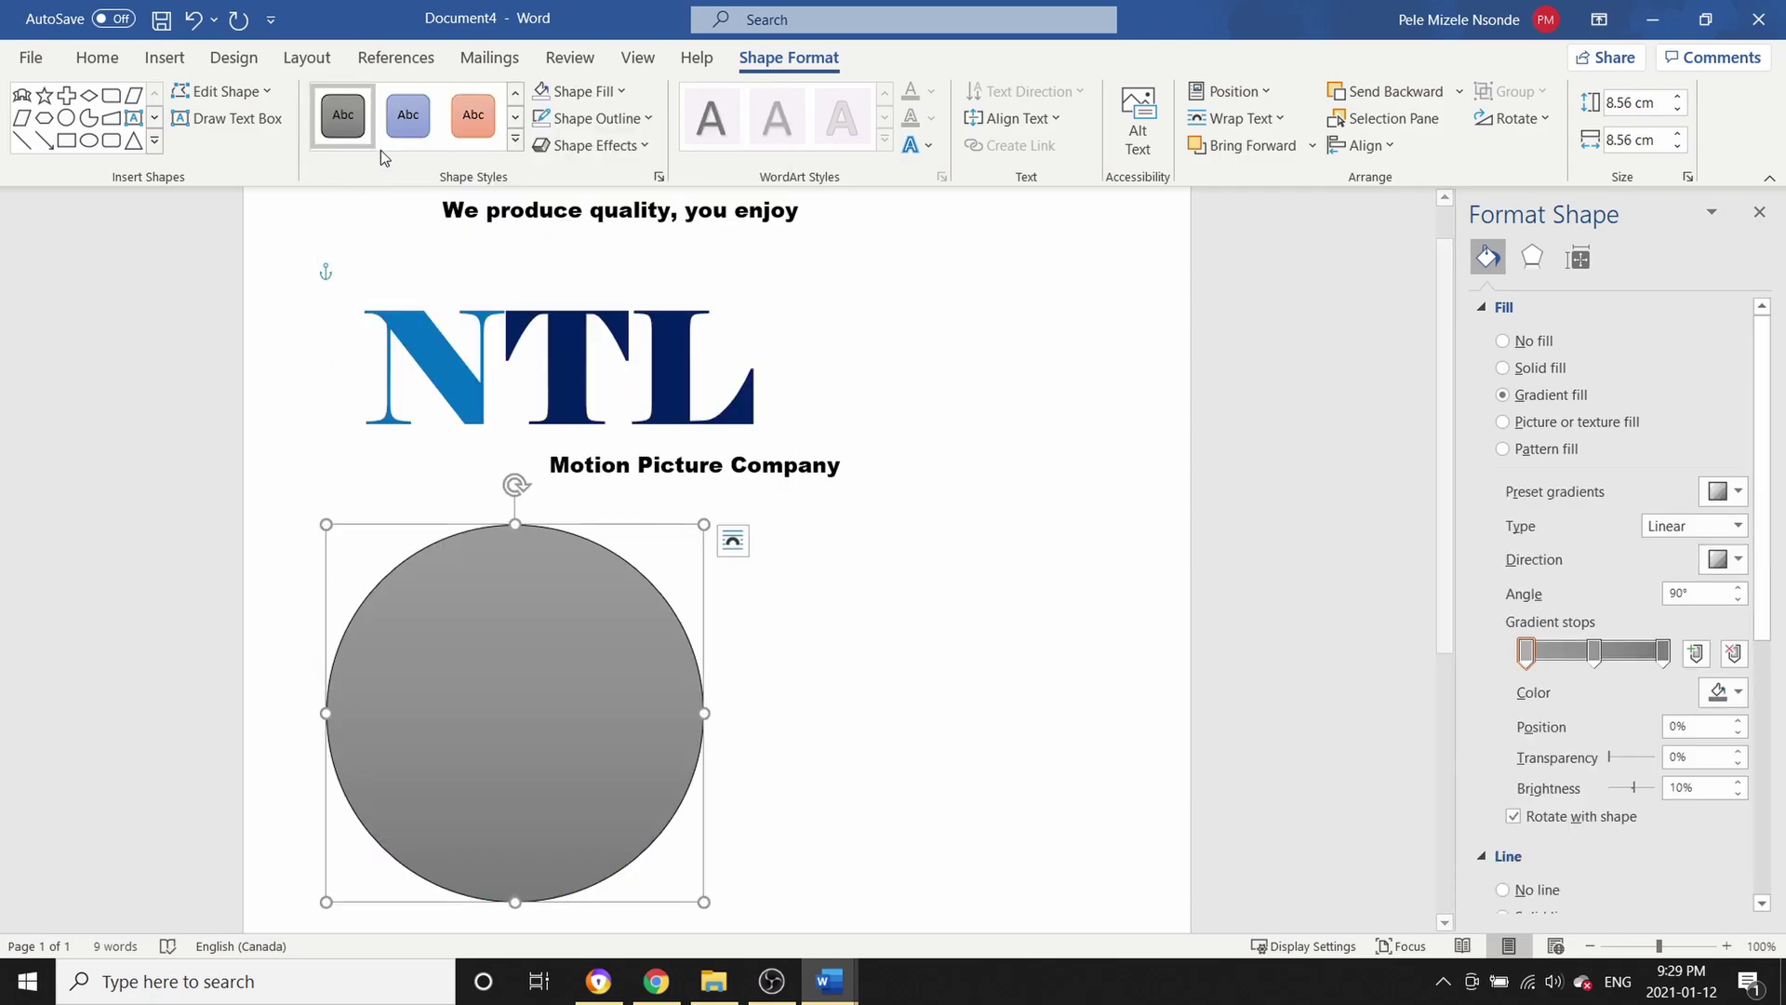
{"action": "left_click", "coordinate": [514, 139]}
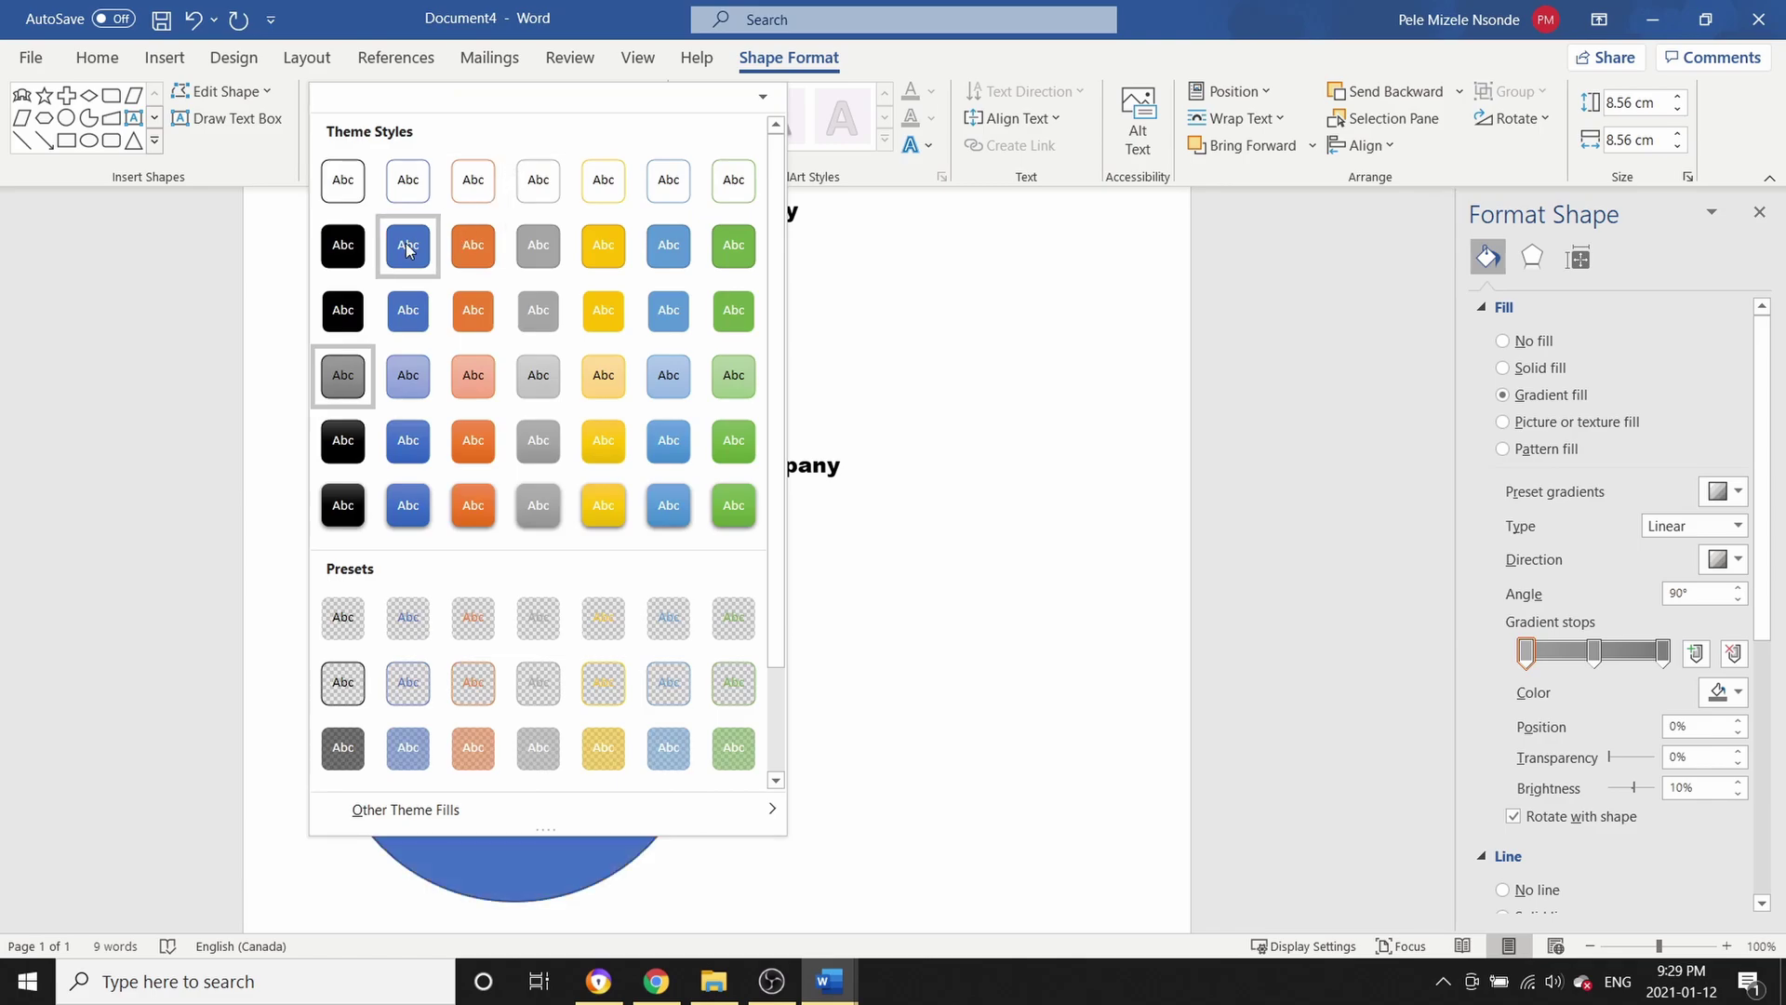
{"action": "left_click", "coordinate": [1153, 677]}
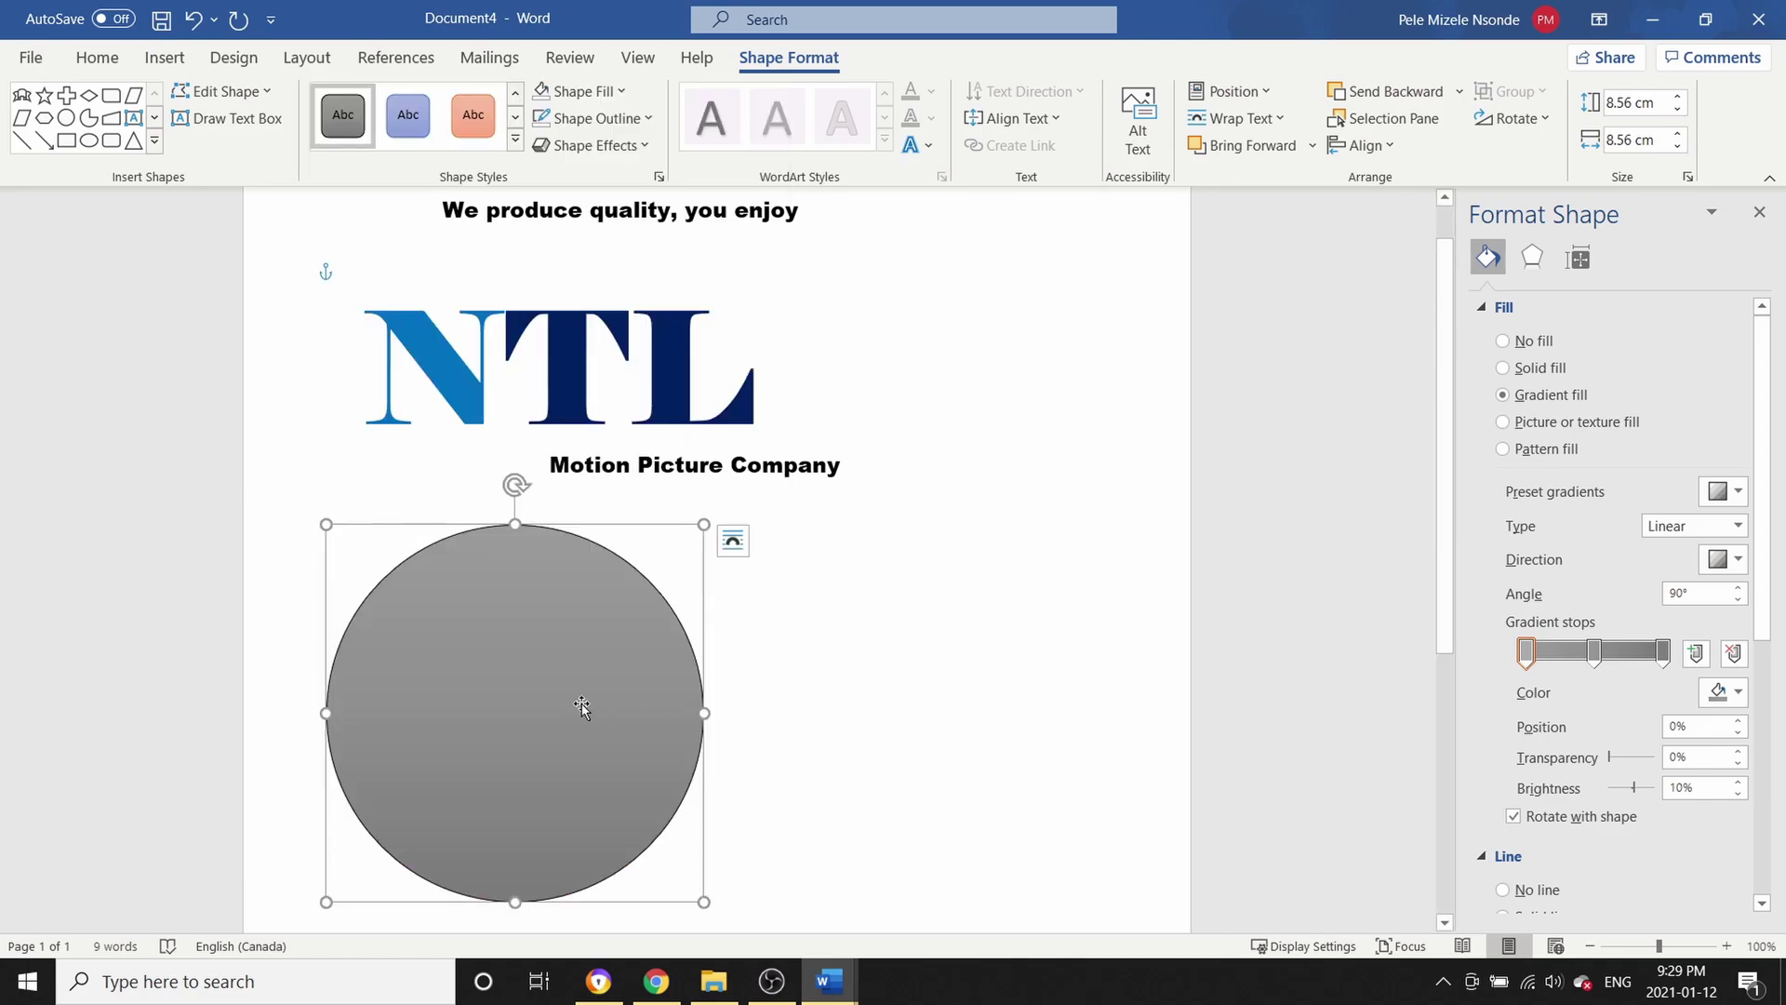
Fill the circle with the dark blue radial preset gradient and set Line to No line
{"action": "right_click", "coordinate": [552, 656]}
{"action": "left_click", "coordinate": [982, 744]}
{"action": "left_click", "coordinate": [1726, 491]}
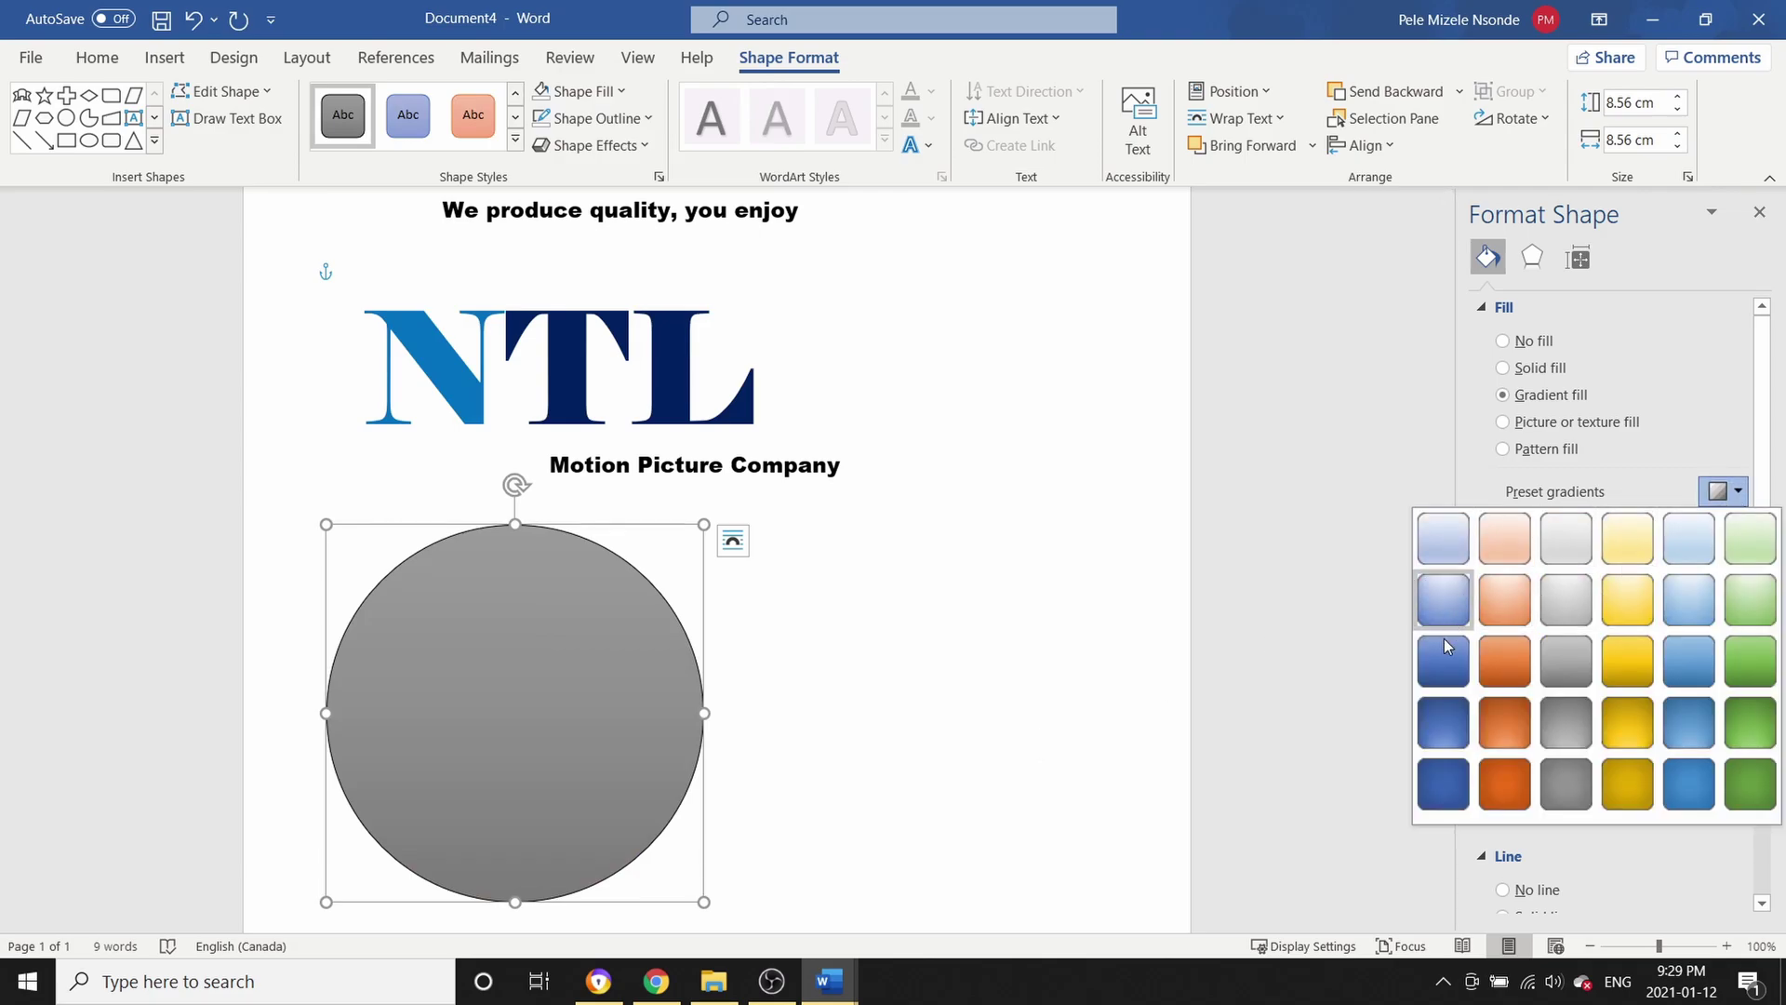
{"action": "left_click", "coordinate": [1443, 723]}
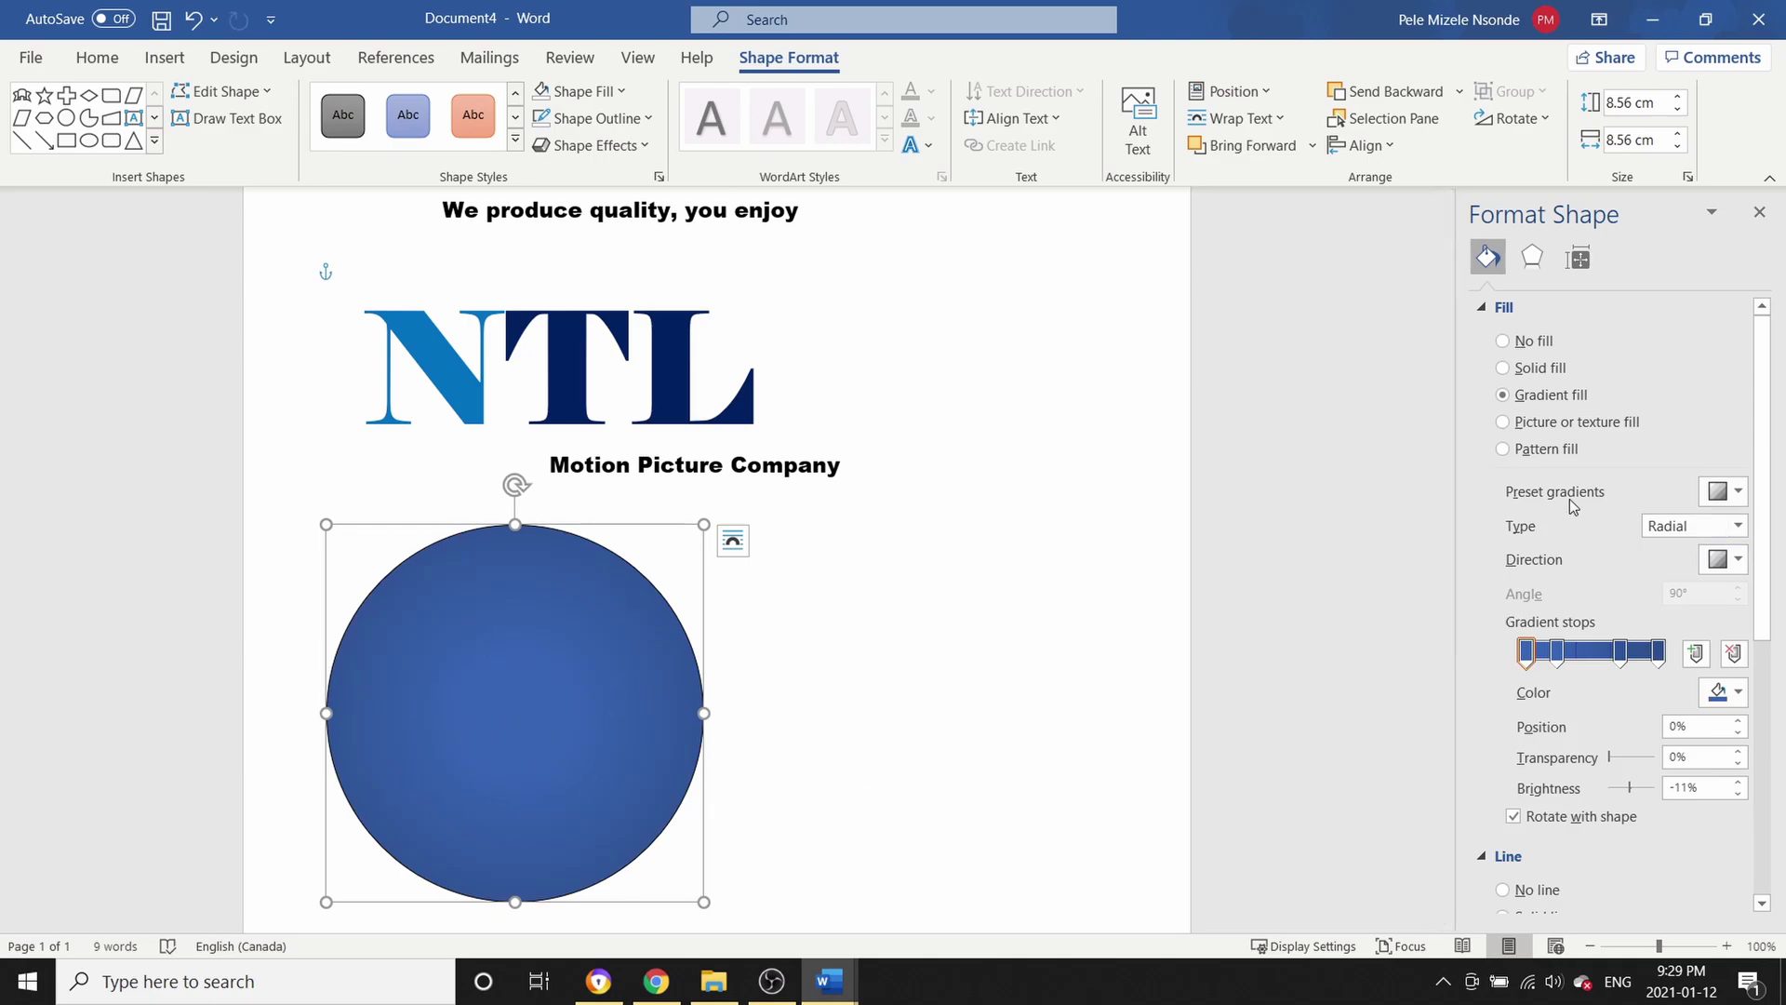
{"action": "scroll", "coordinate": [1600, 465], "scroll_direction": "down", "scroll_amount": 1}
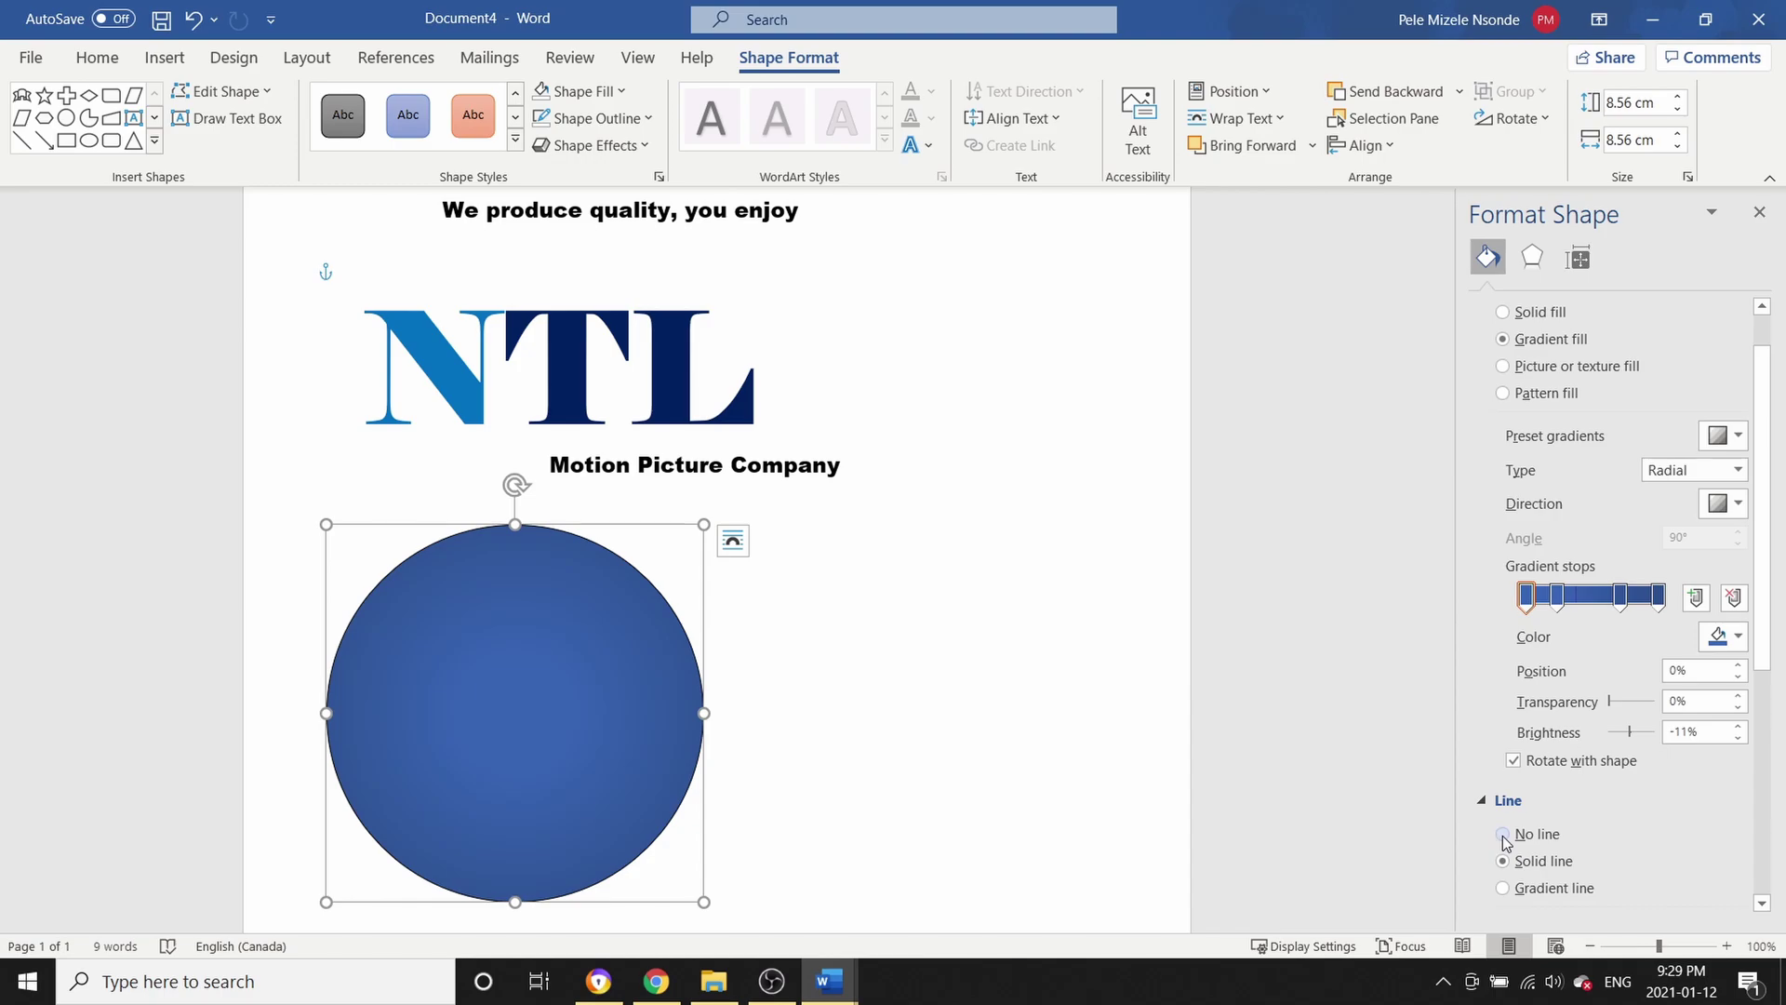
{"action": "left_click", "coordinate": [991, 688]}
{"action": "left_click", "coordinate": [529, 642]}
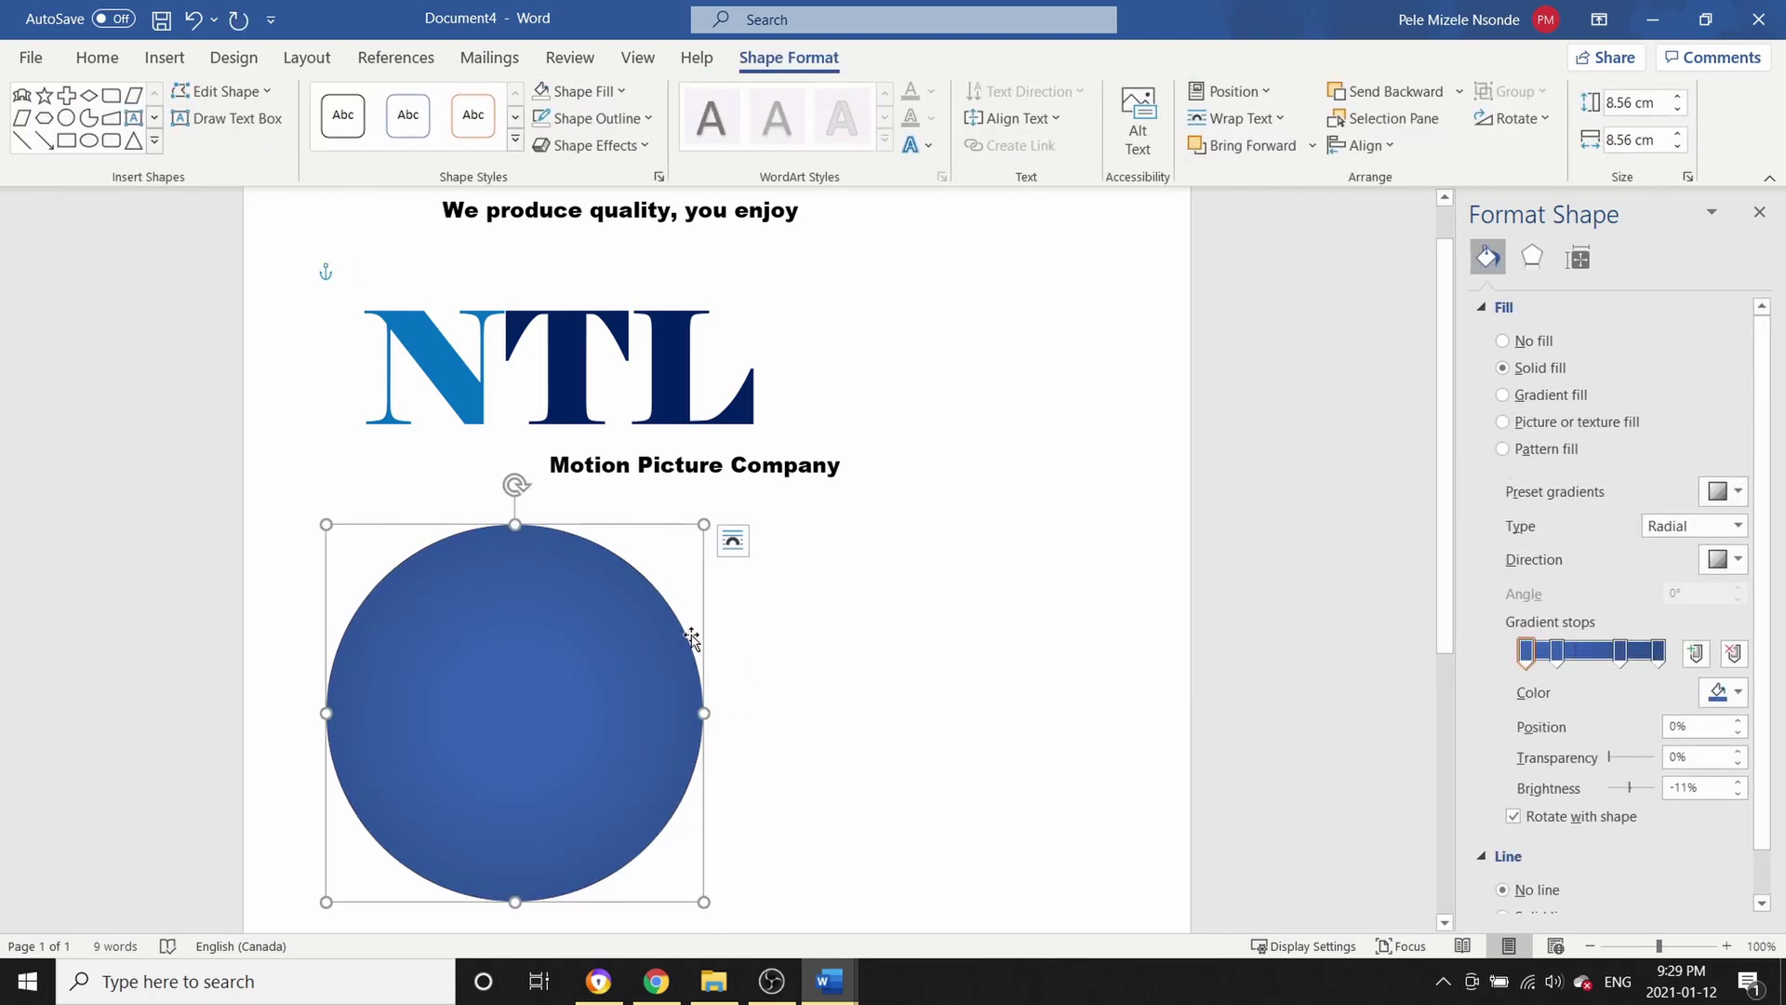
Paste a copy of the blue circle and give it a solid White fill
{"action": "key", "text": "ctrl+v"}
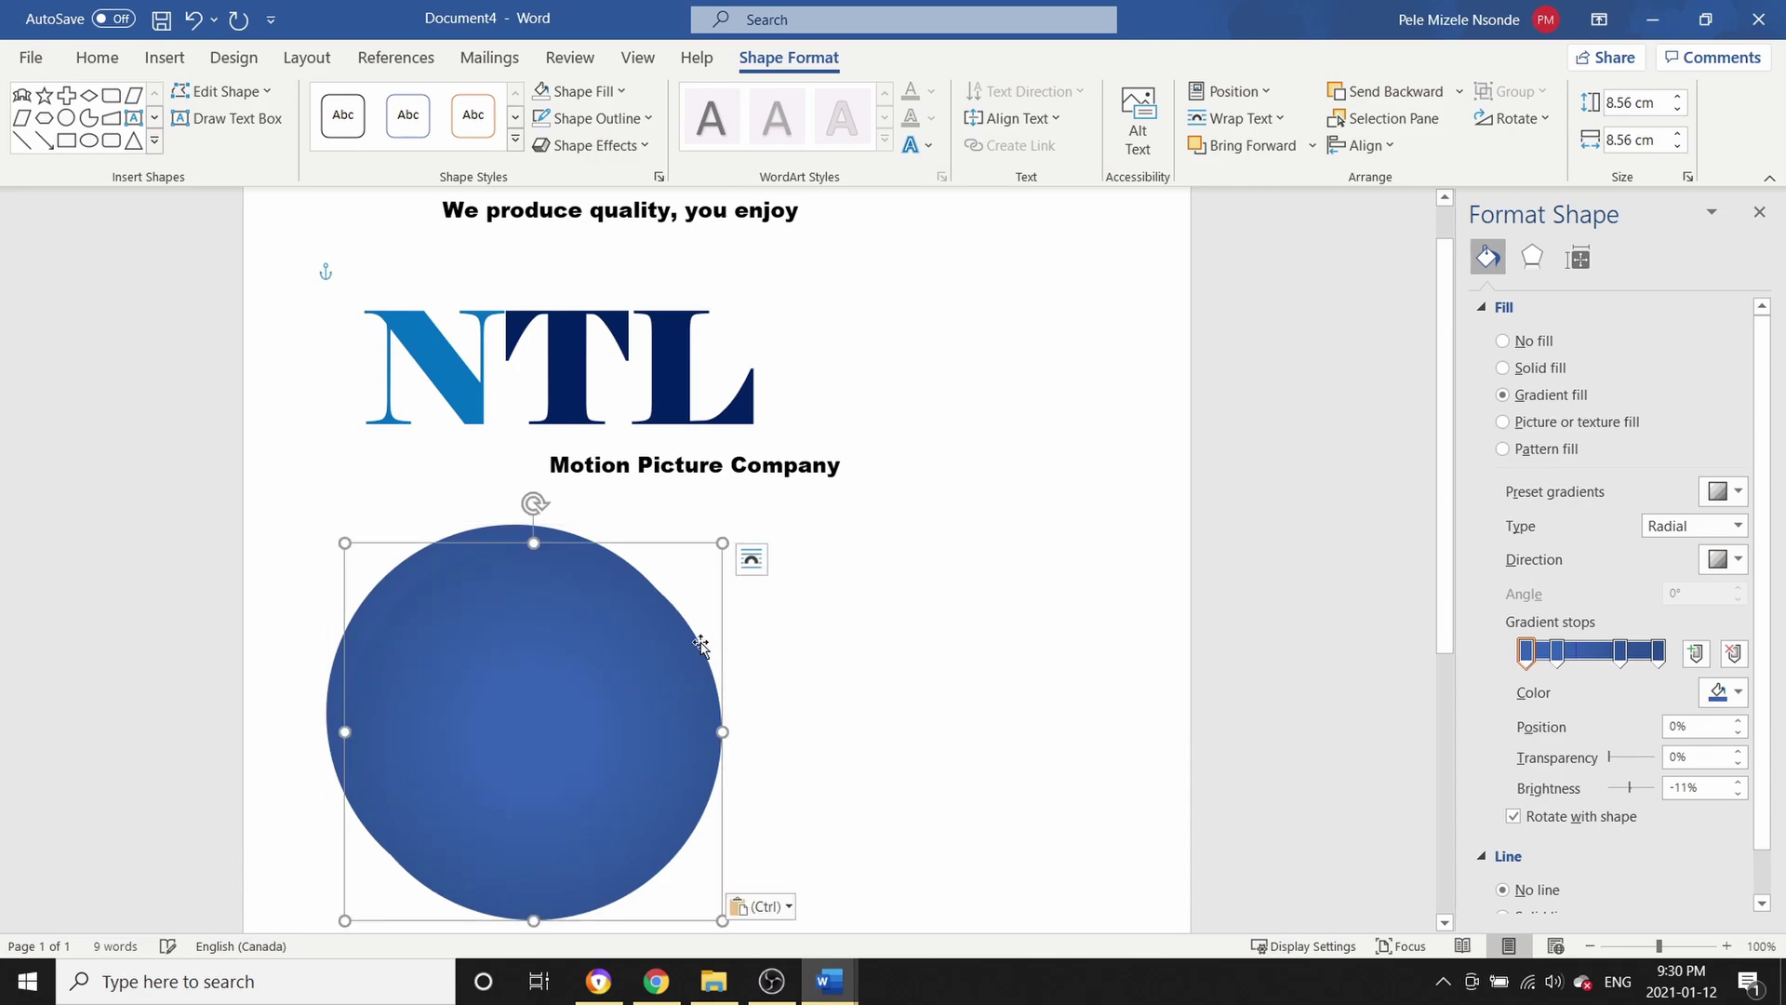
{"action": "left_click_drag", "start_coordinate": [1448, 586], "coordinate": [1447, 630]}
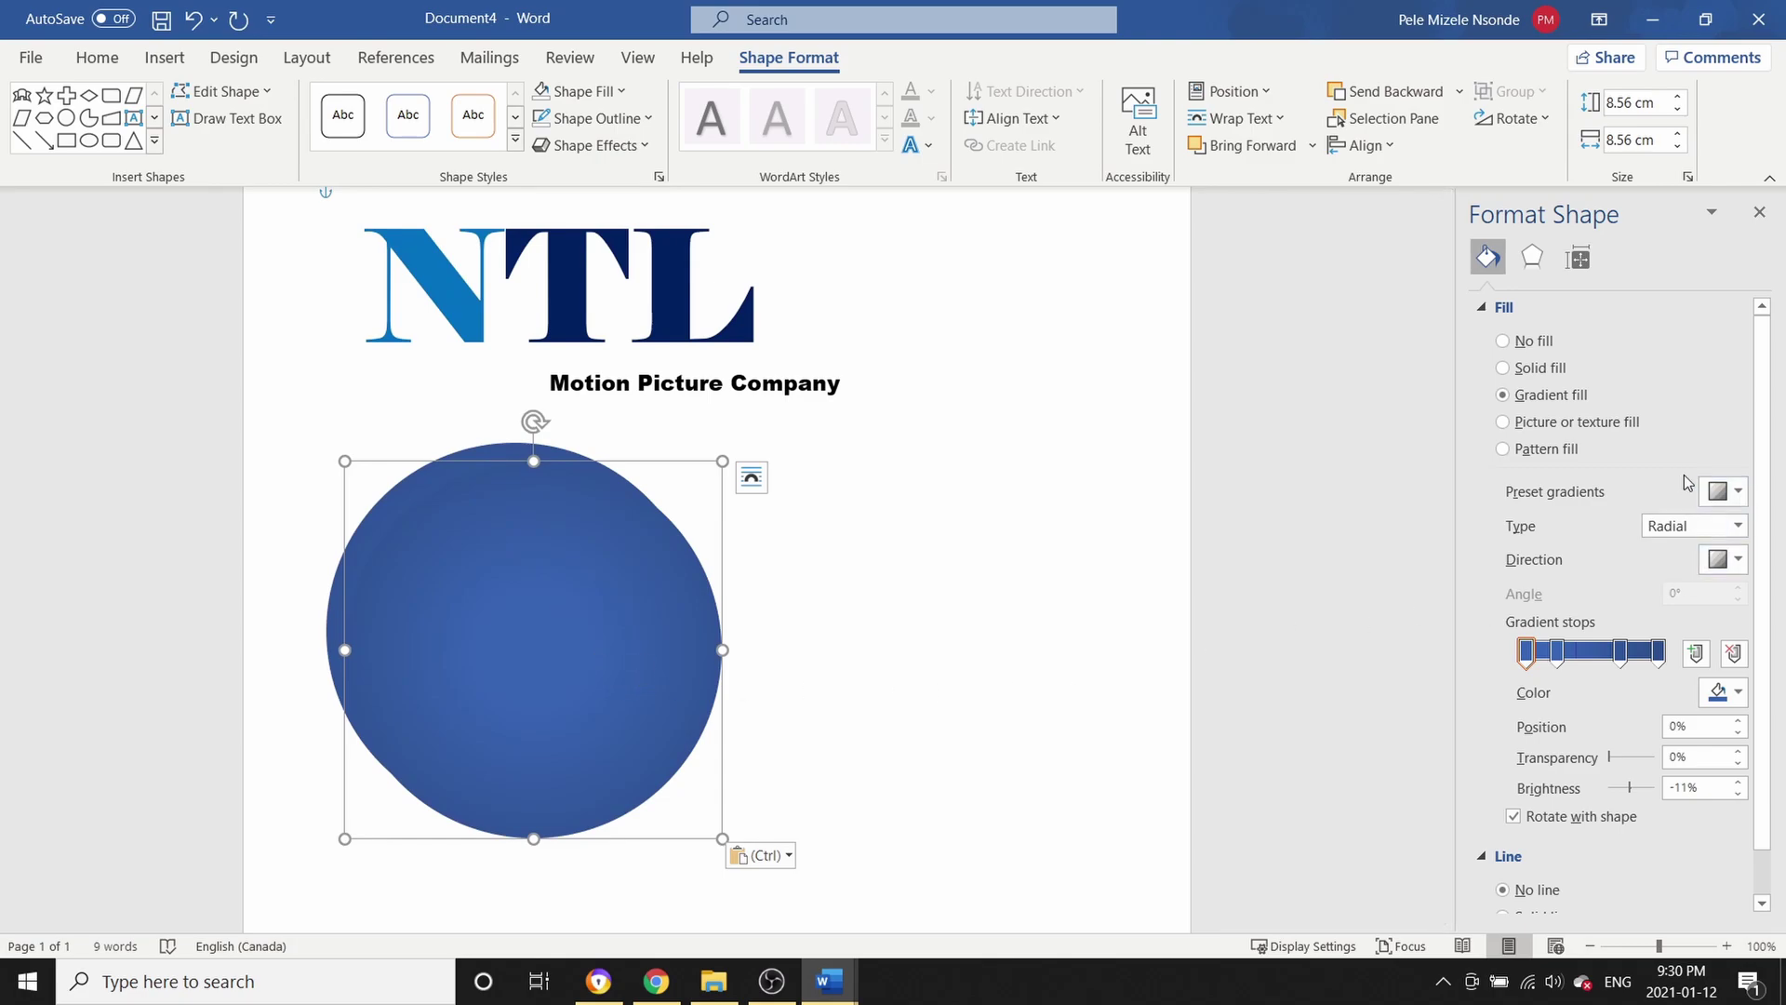
{"action": "left_click", "coordinate": [1502, 368]}
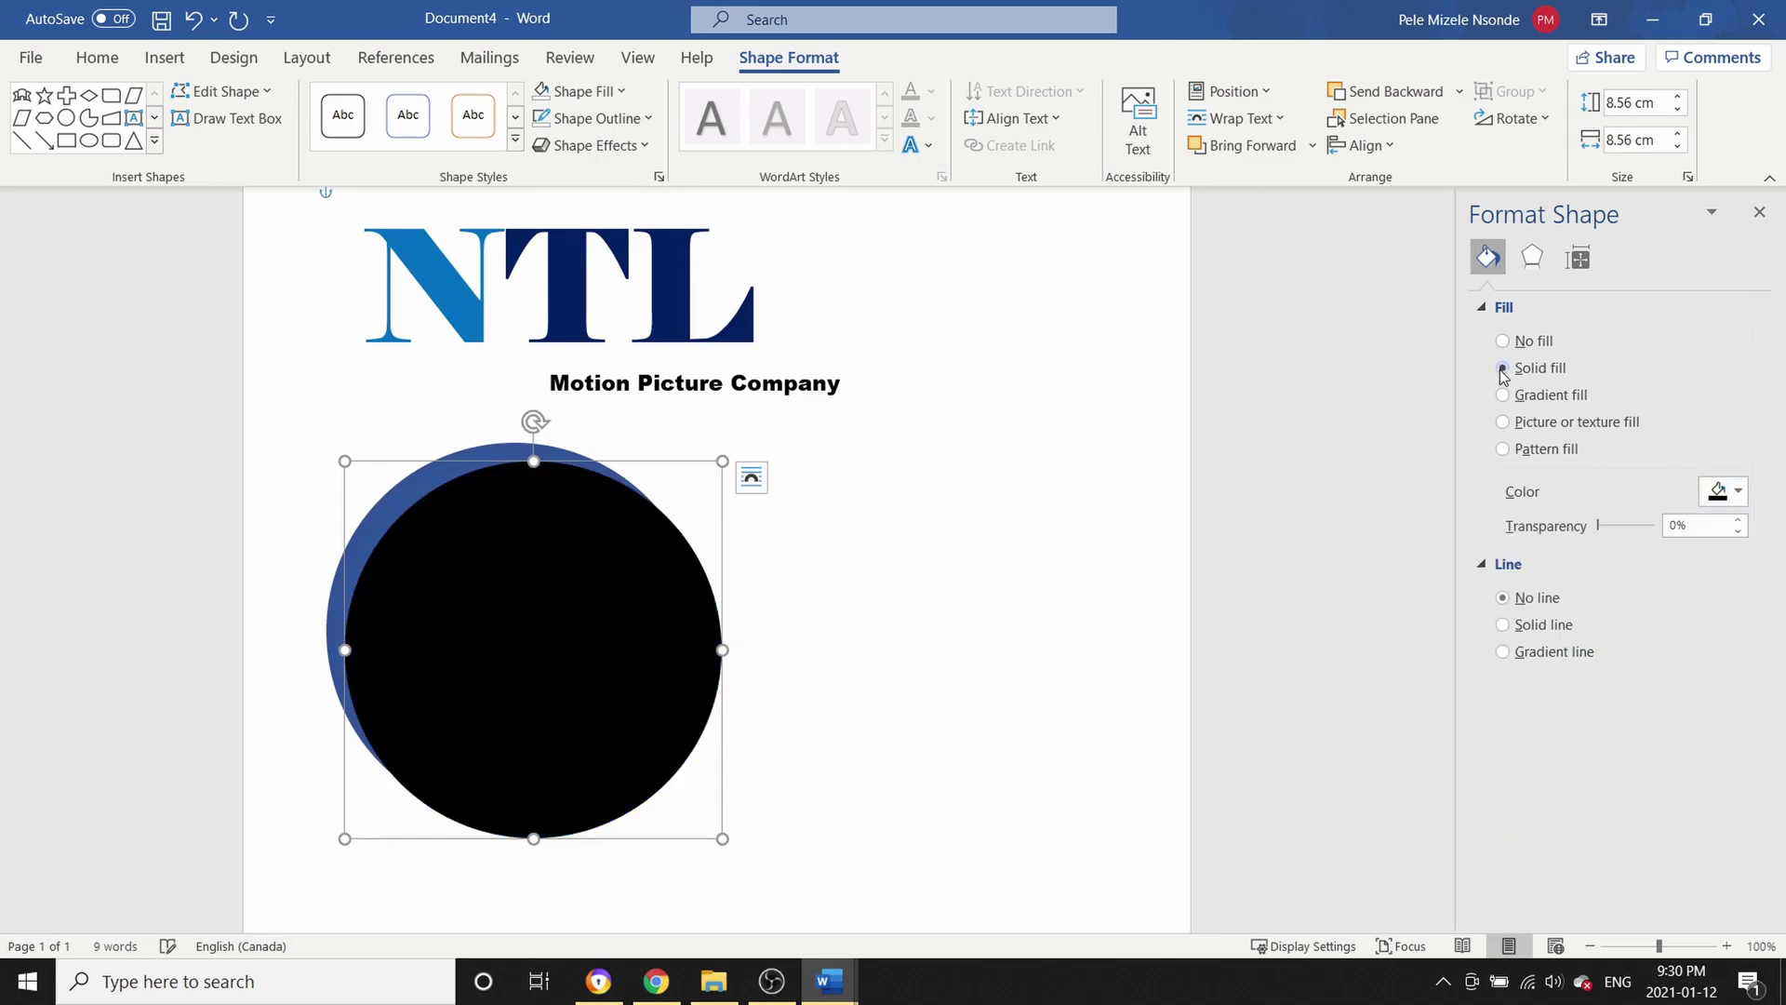
{"action": "left_click", "coordinate": [1750, 490]}
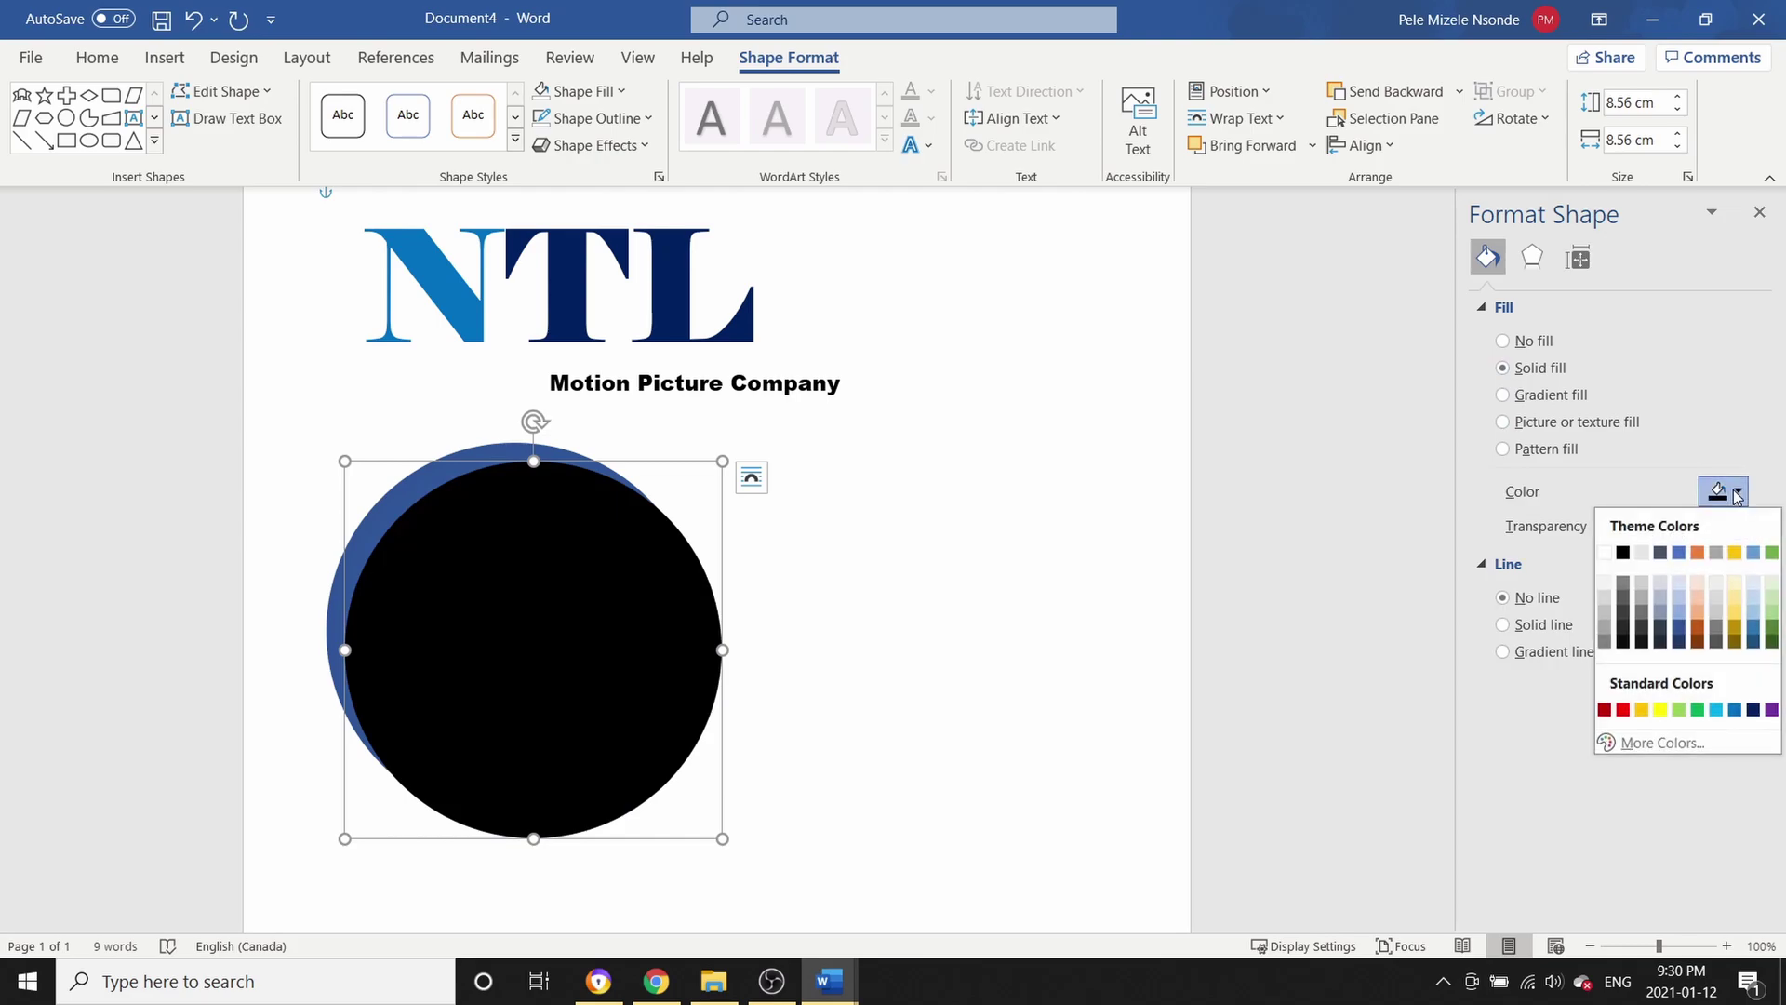
{"action": "left_click", "coordinate": [1608, 554]}
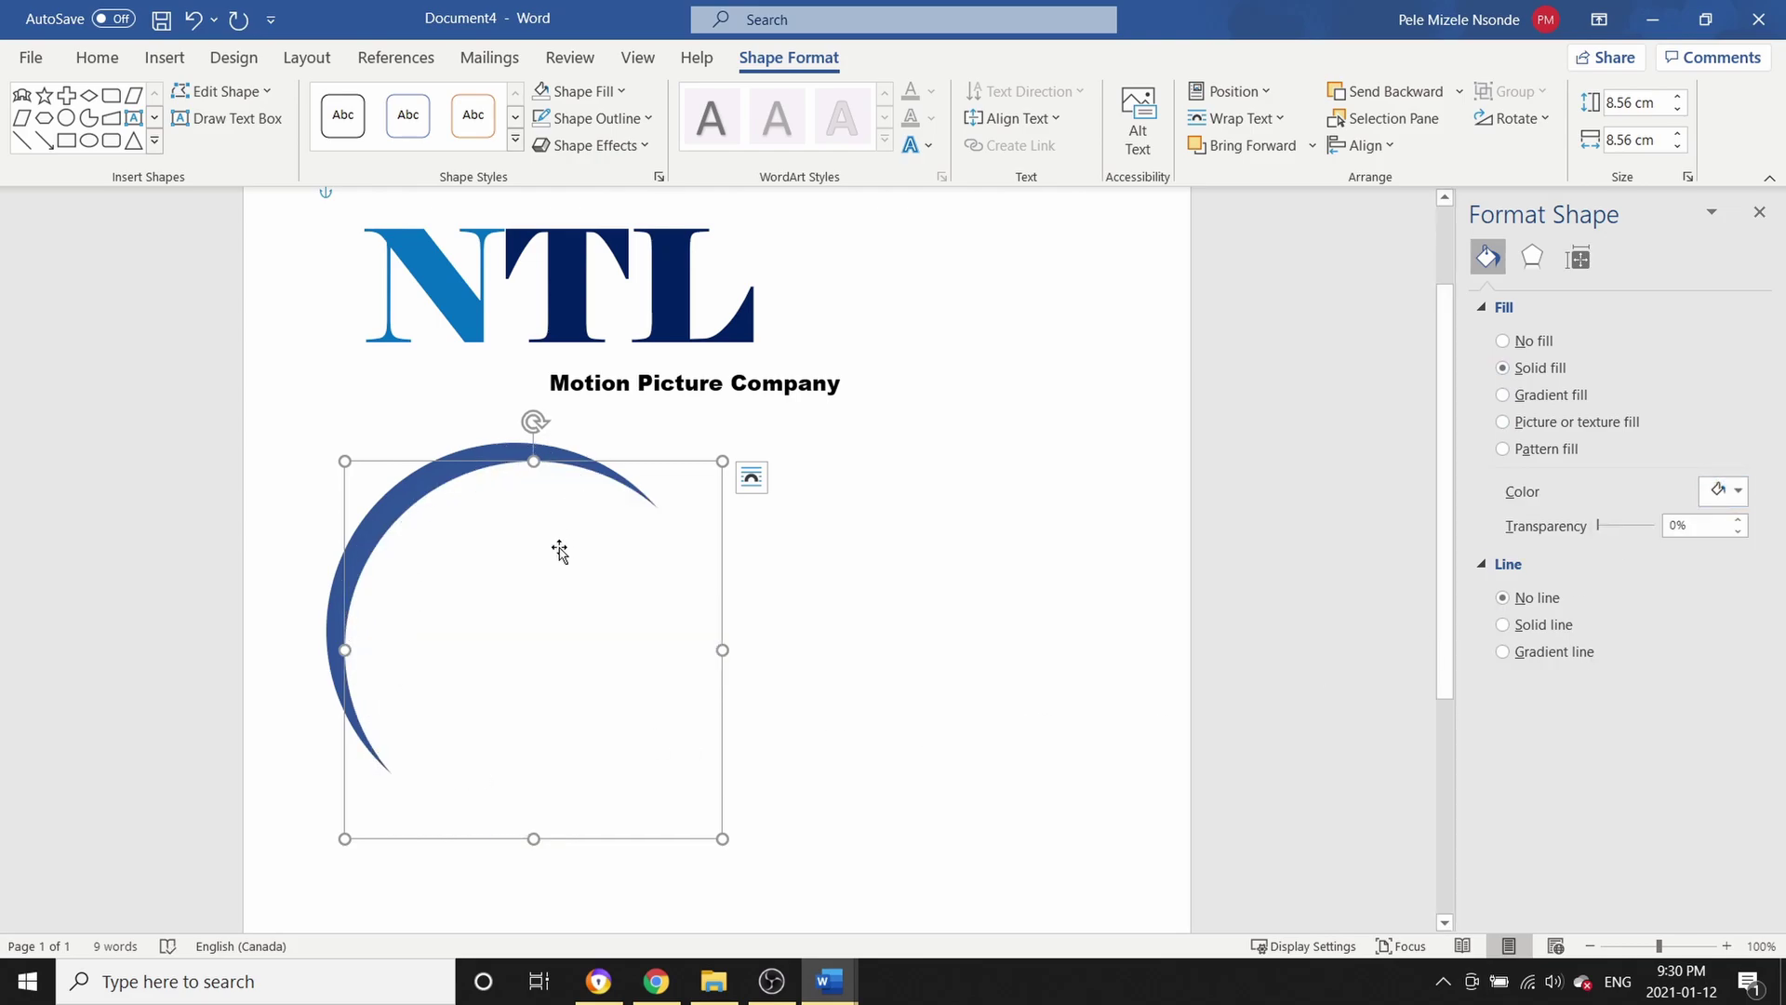
Shrink the white circle from its bottom, top, left and corner handles
{"action": "left_click_drag", "start_coordinate": [537, 837], "coordinate": [546, 793]}
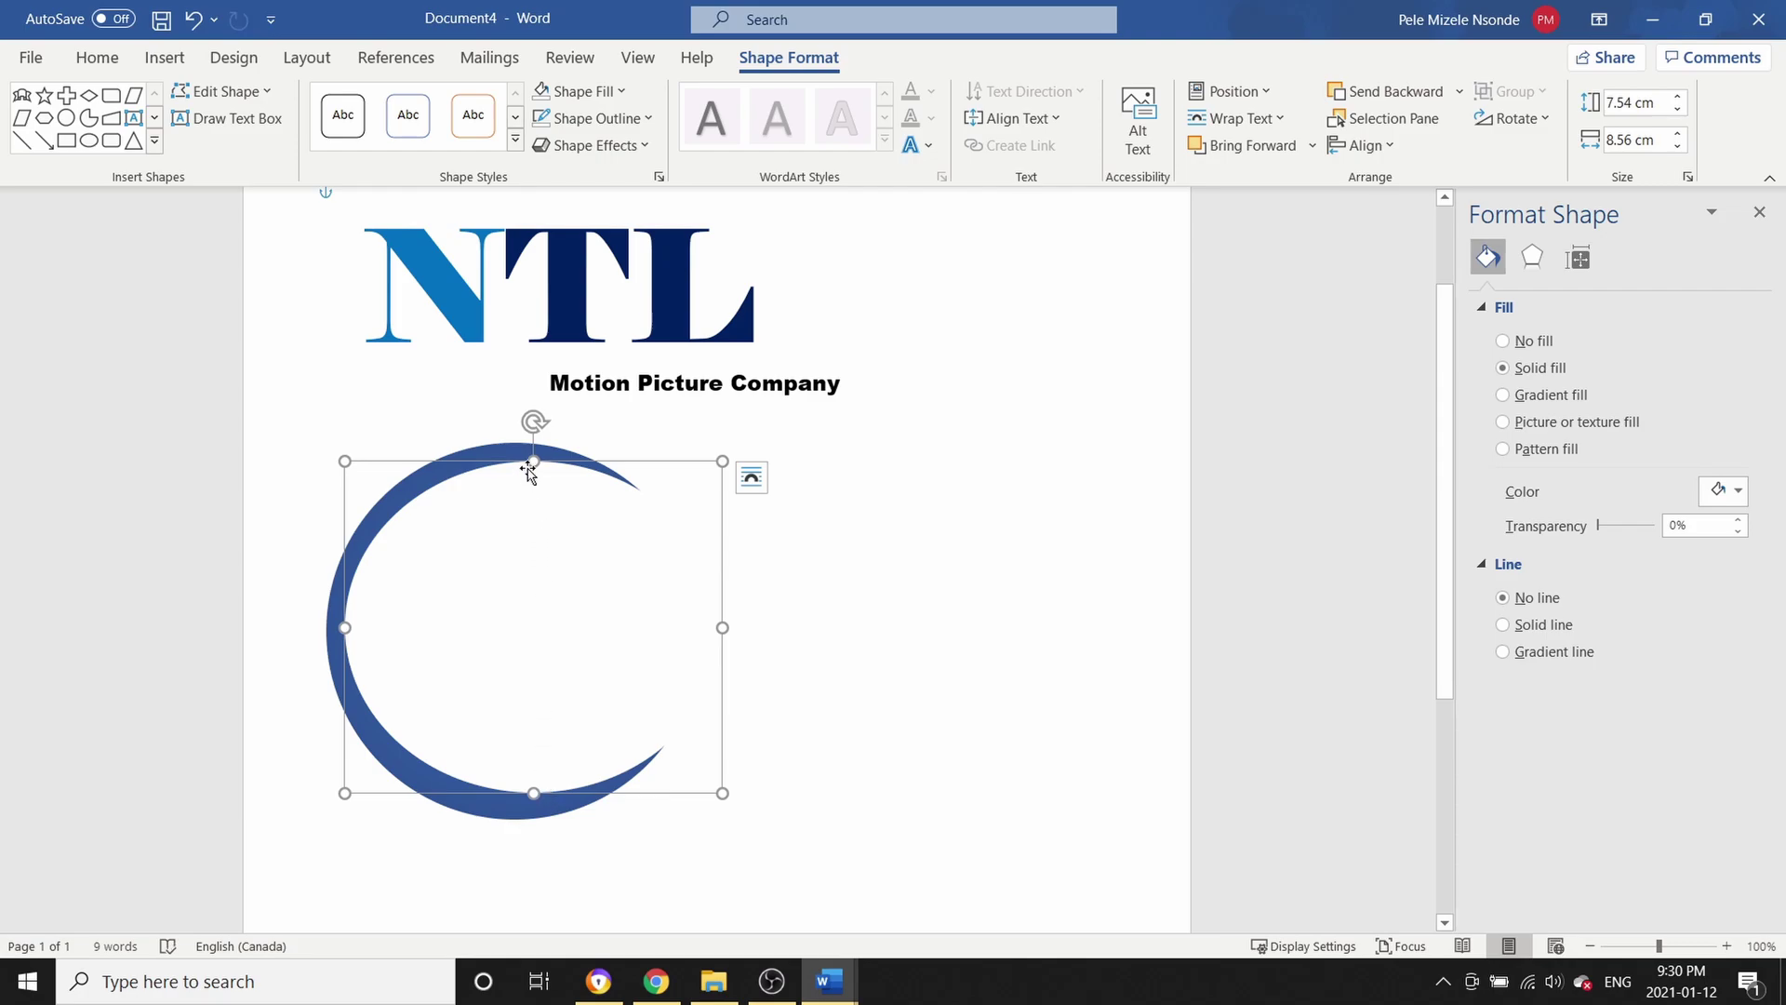
{"action": "left_click_drag", "start_coordinate": [531, 462], "coordinate": [533, 476]}
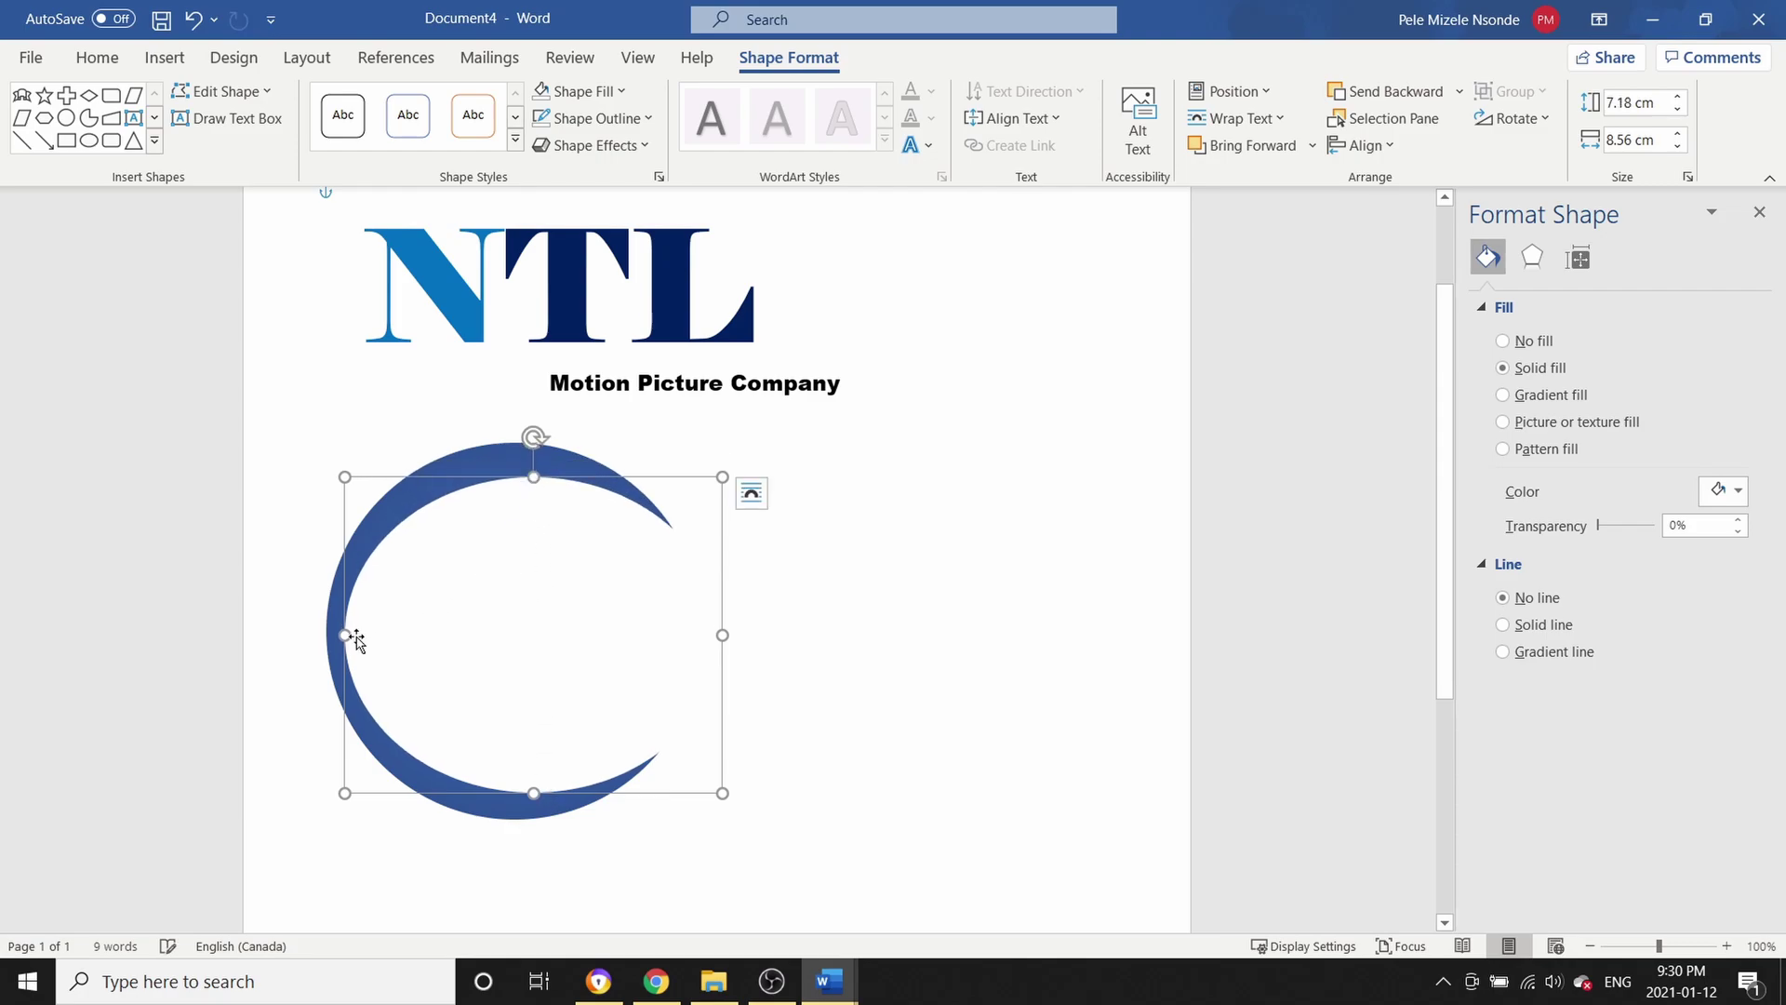
{"action": "left_click_drag", "start_coordinate": [344, 637], "coordinate": [366, 636]}
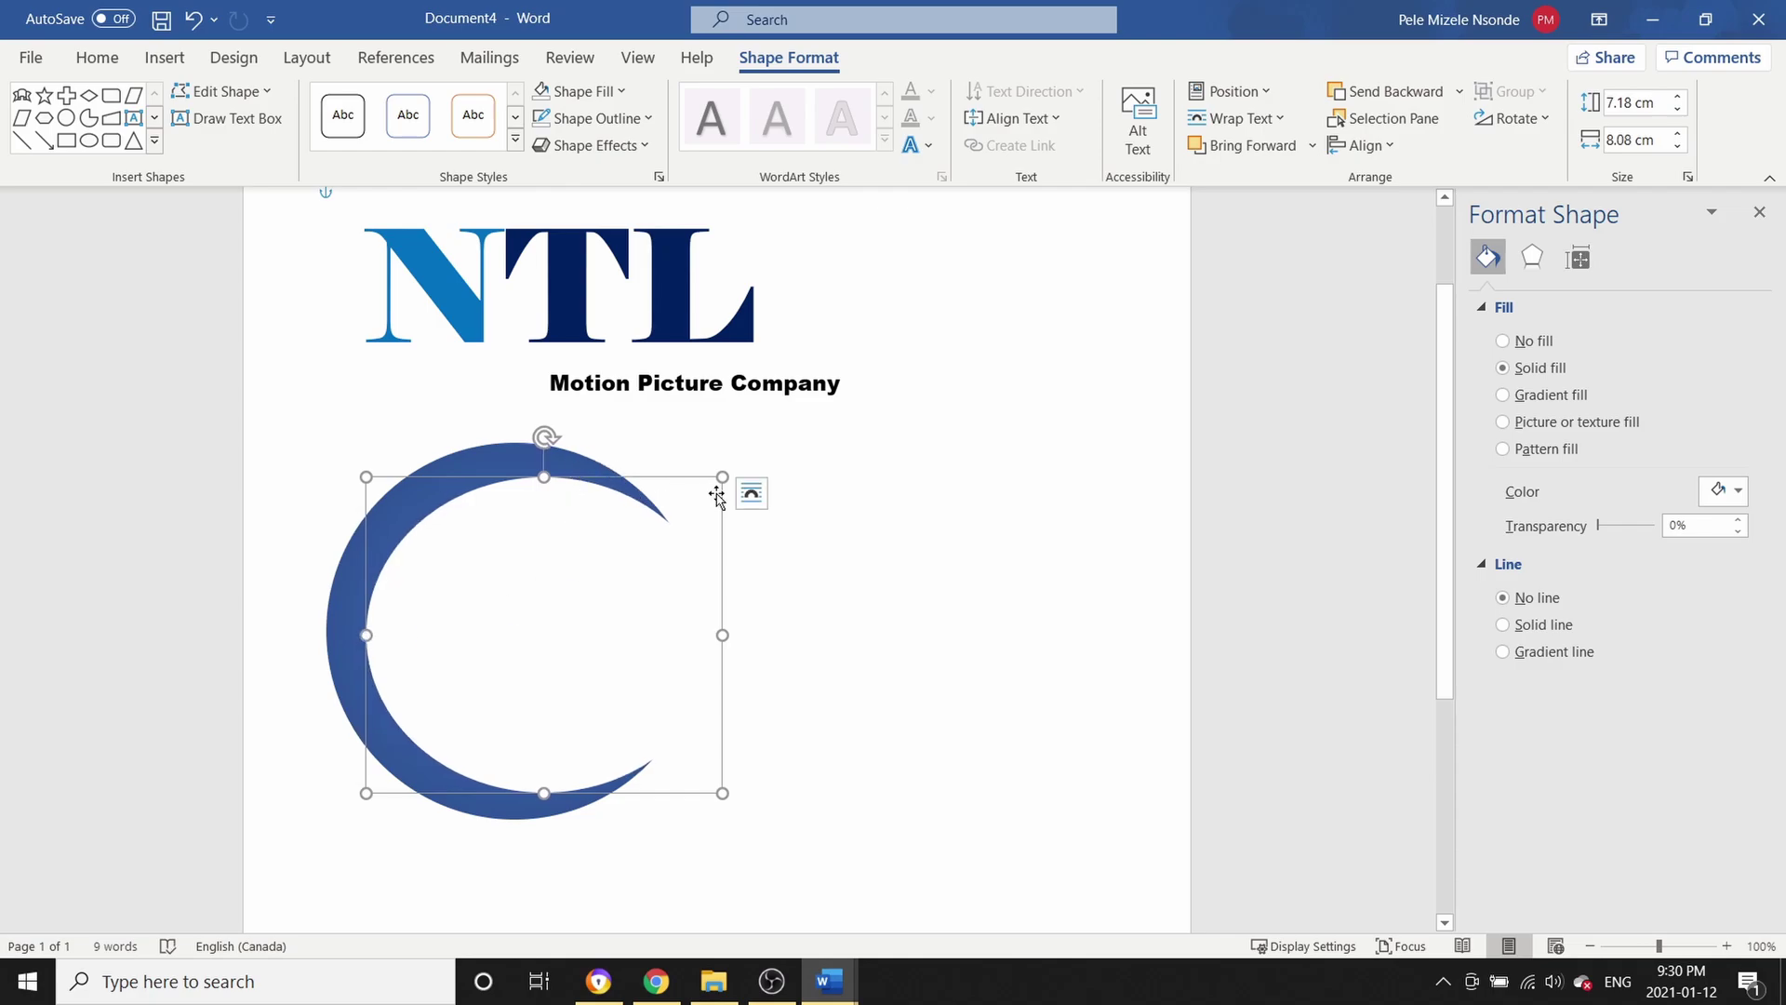
{"action": "left_click_drag", "start_coordinate": [722, 476], "coordinate": [727, 484]}
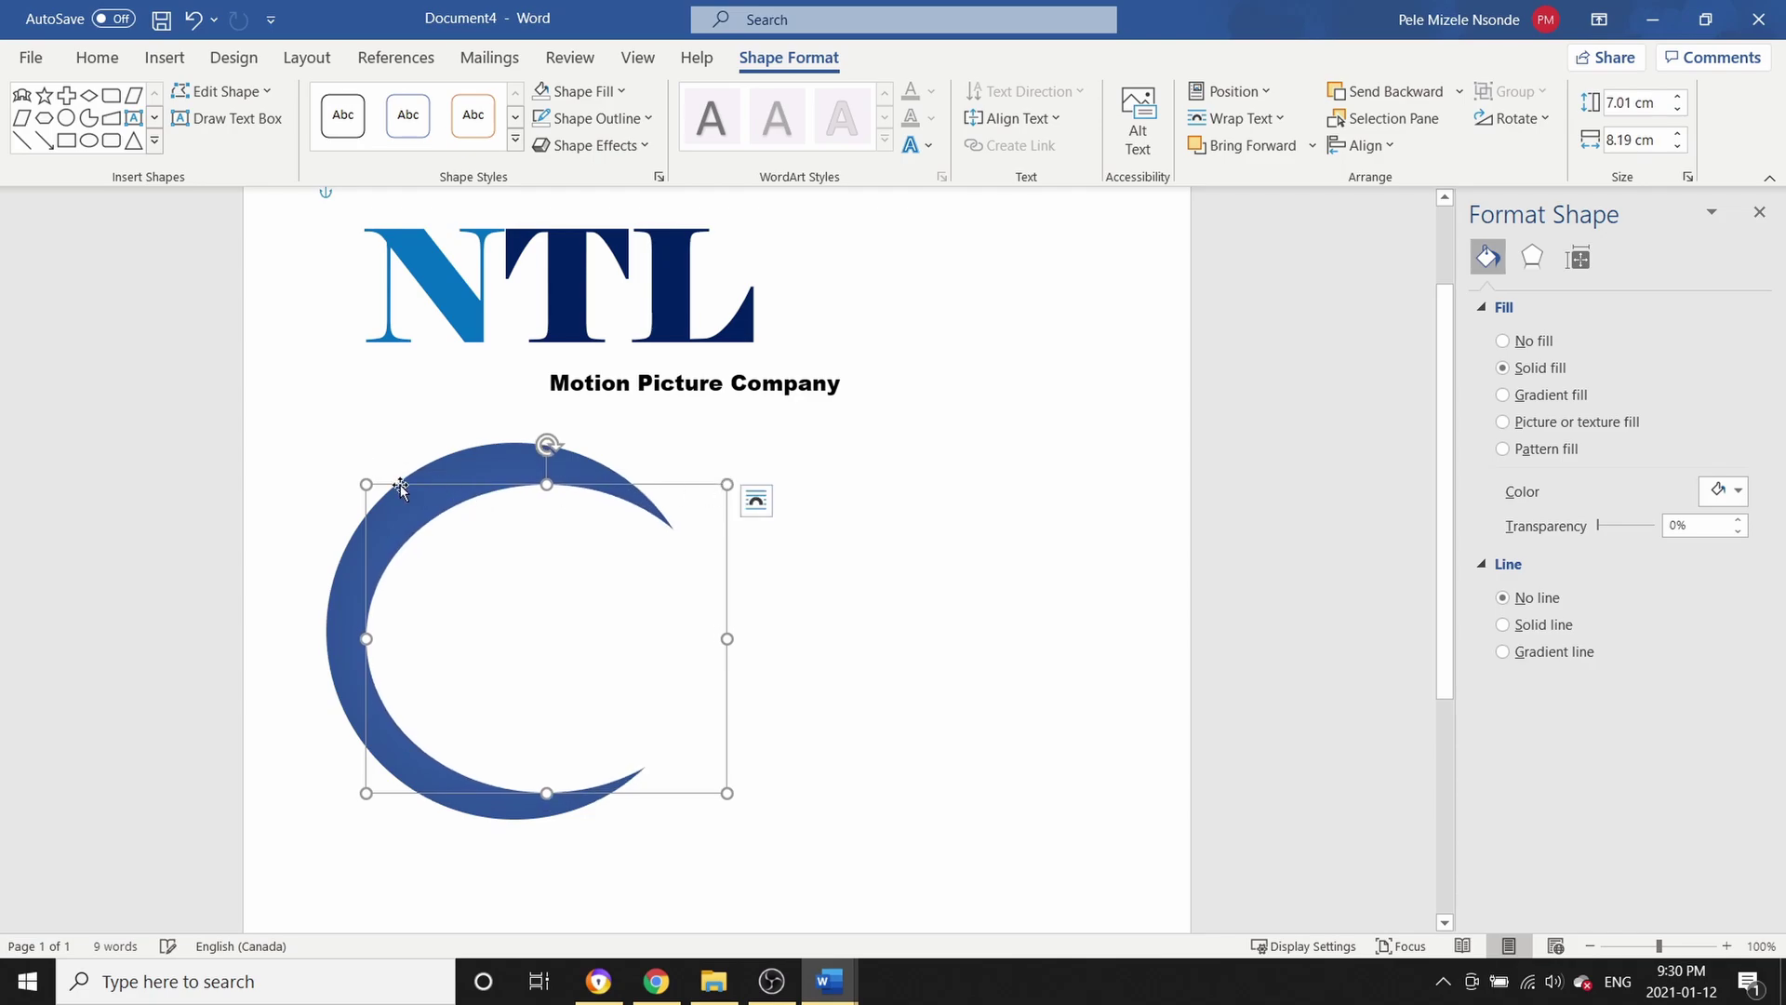
{"action": "left_click_drag", "start_coordinate": [366, 484], "coordinate": [364, 483]}
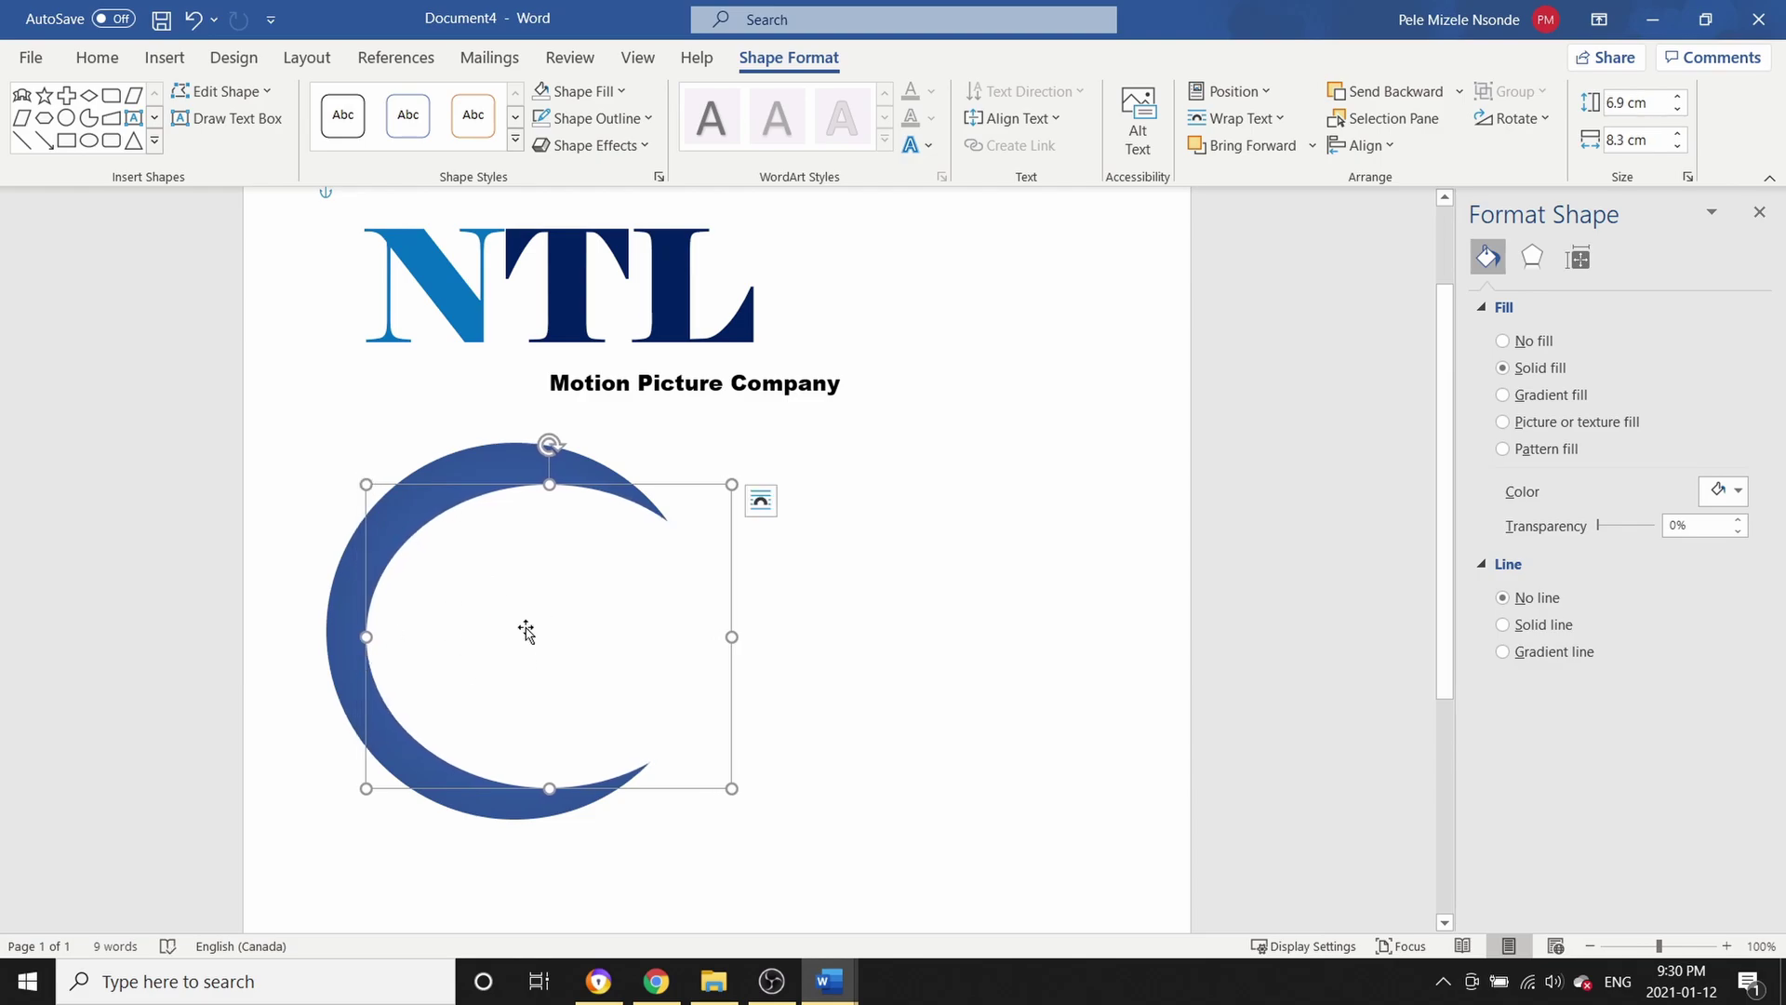
Resize both circles together, then narrow the white oval to 6.31 by 7.07 cm
{"action": "left_click", "coordinate": [329, 635], "text": "shift"}
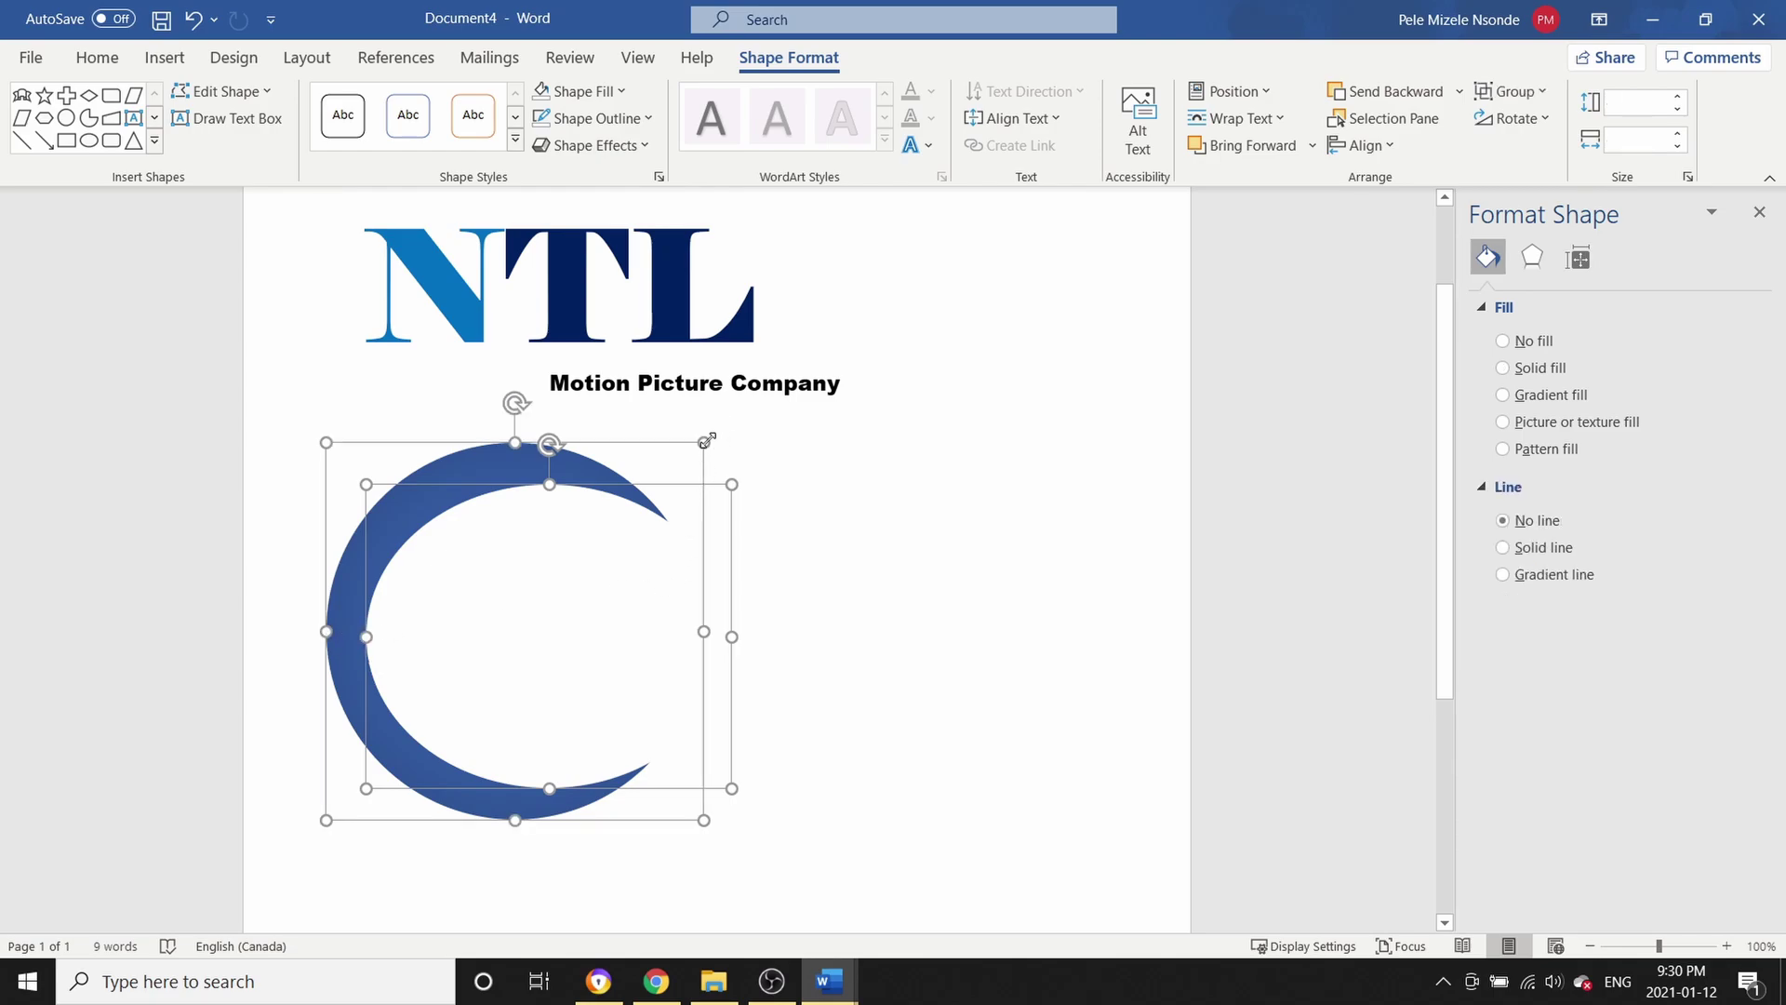
{"action": "left_click_drag", "start_coordinate": [707, 439], "coordinate": [613, 504]}
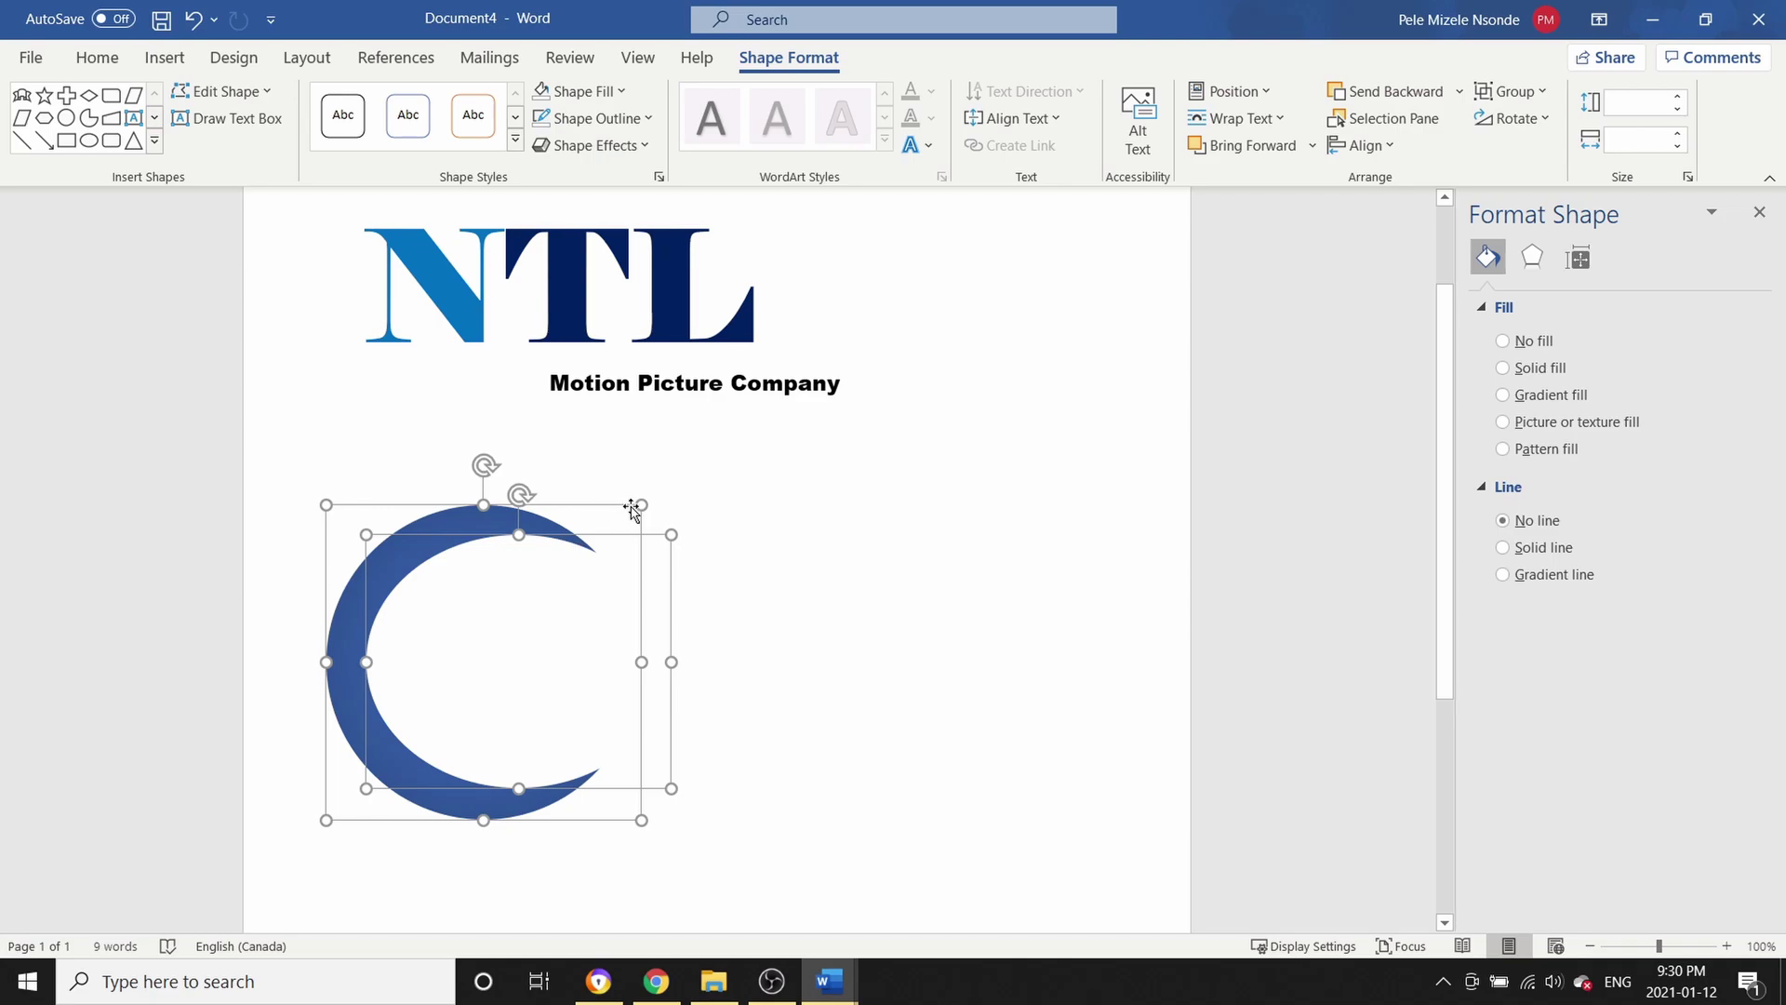
{"action": "left_click_drag", "start_coordinate": [642, 505], "coordinate": [666, 484]}
{"action": "left_click", "coordinate": [857, 745]}
{"action": "left_click", "coordinate": [390, 679]}
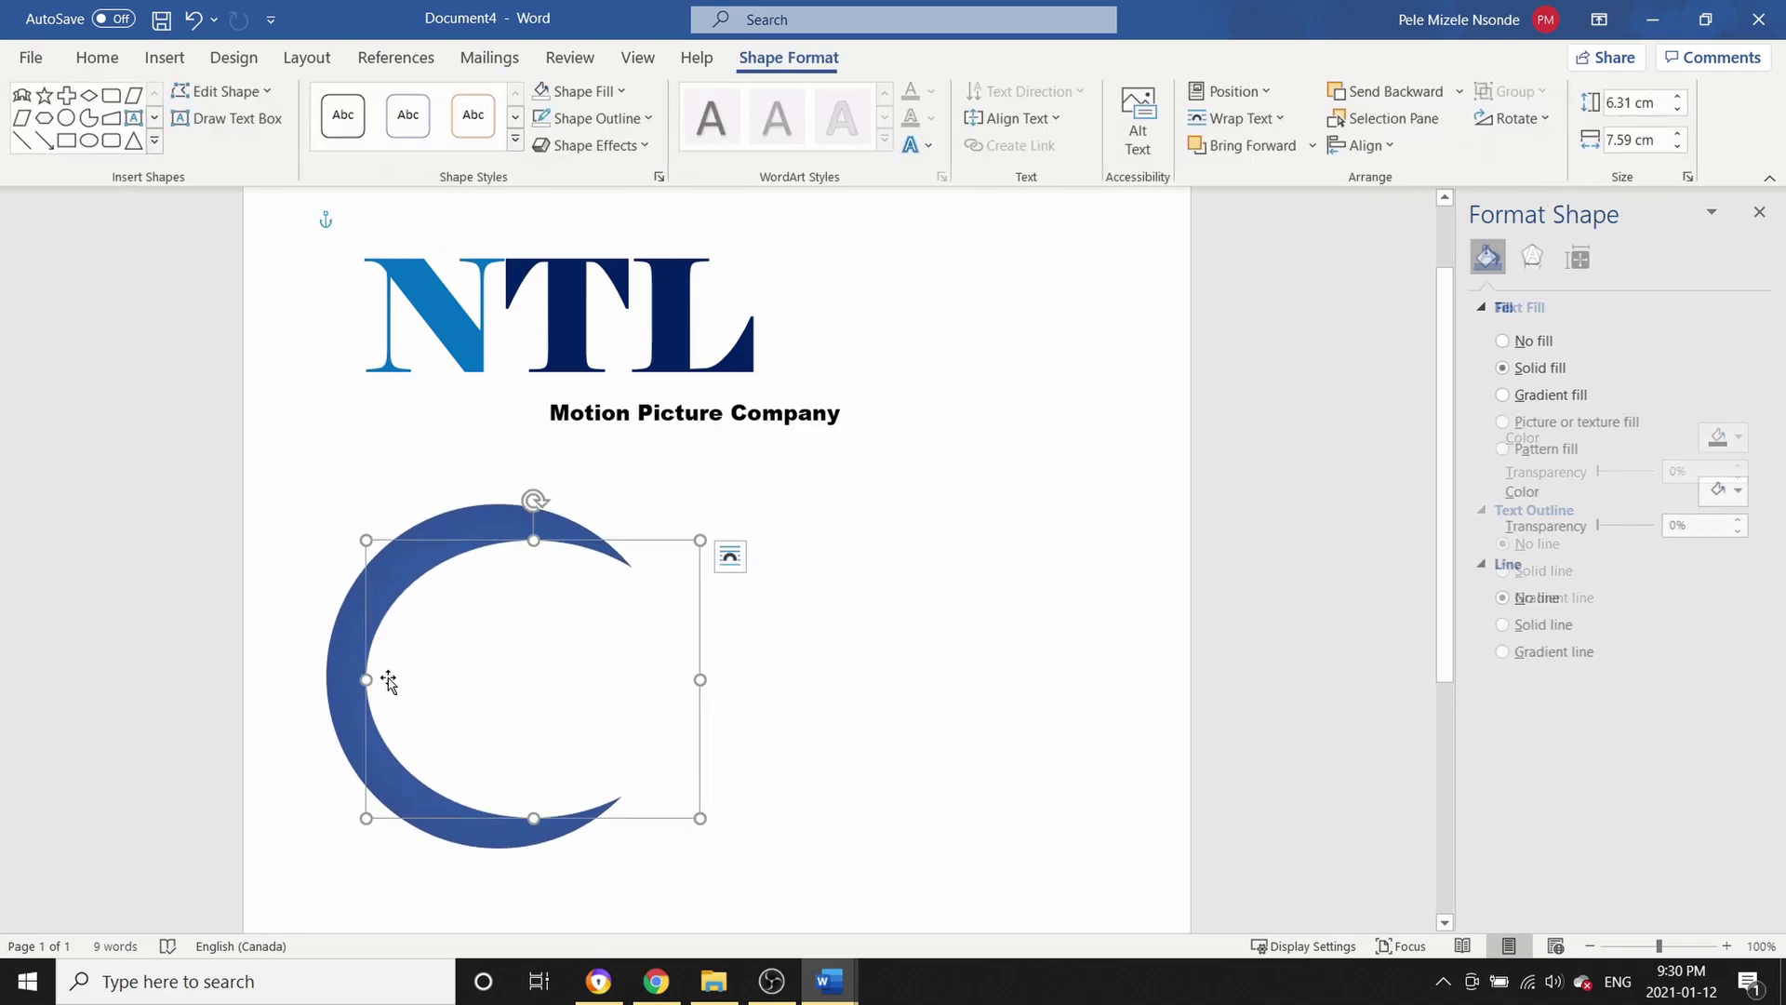
{"action": "left_click_drag", "start_coordinate": [366, 679], "coordinate": [363, 683]}
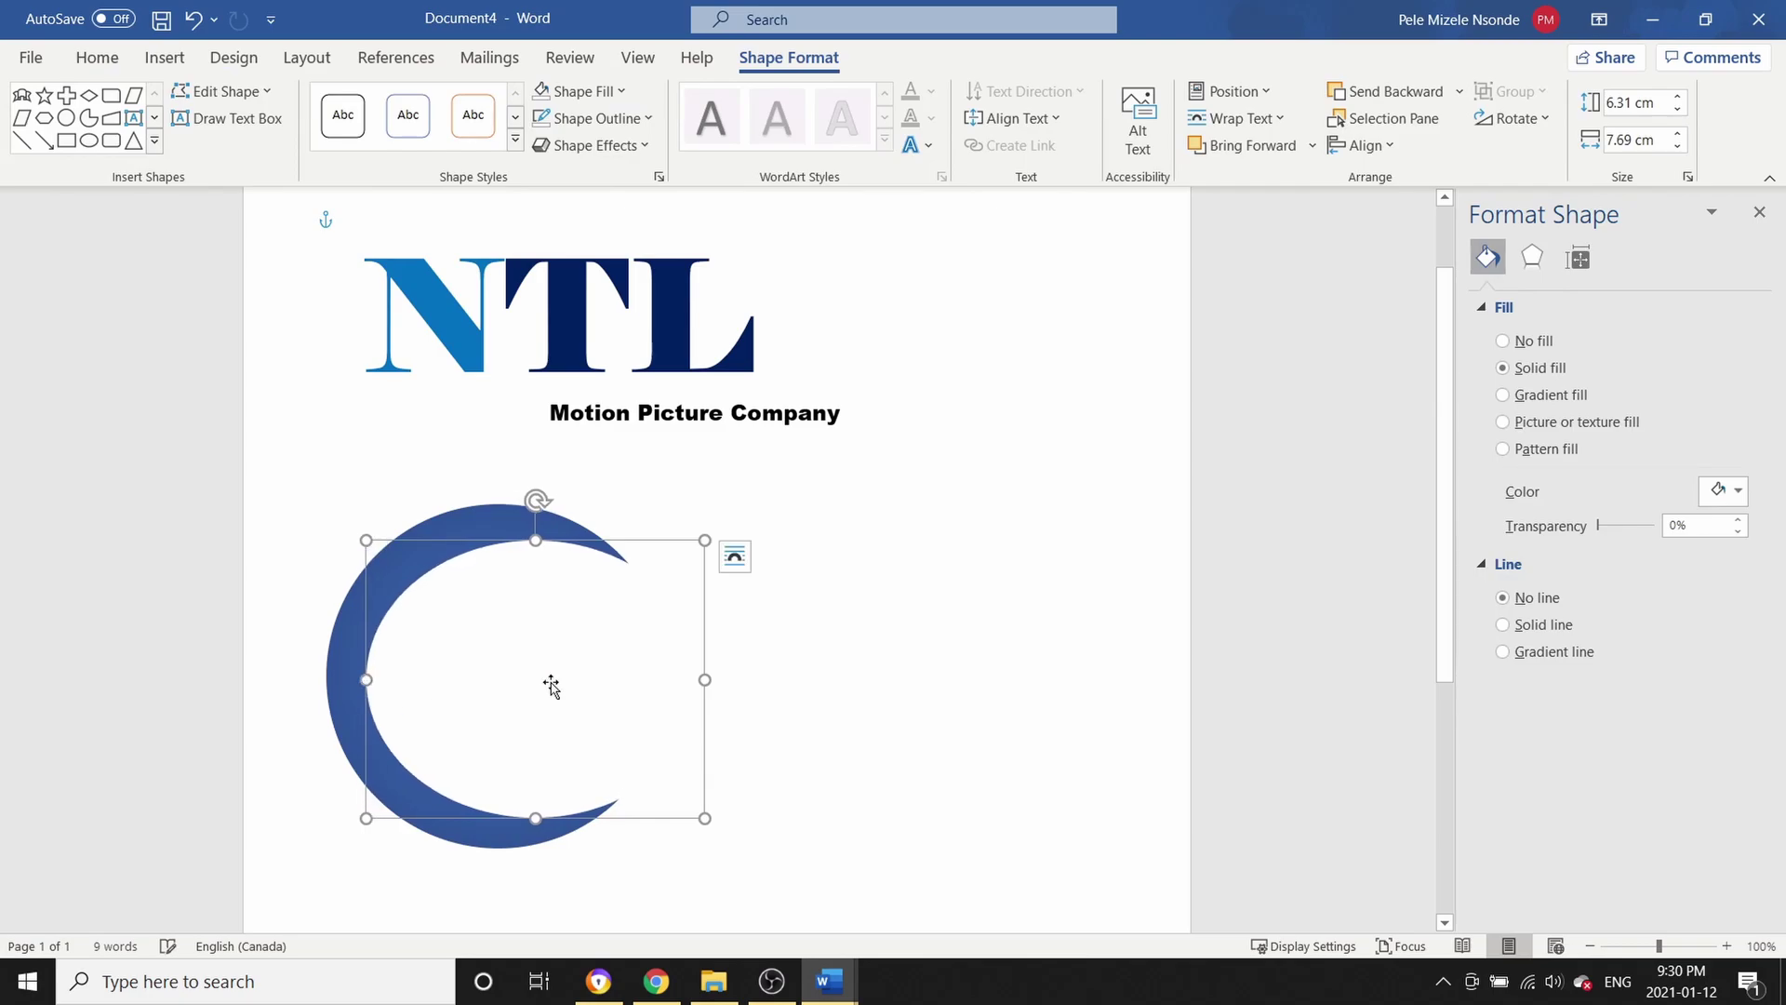
{"action": "left_click_drag", "start_coordinate": [704, 679], "coordinate": [674, 668]}
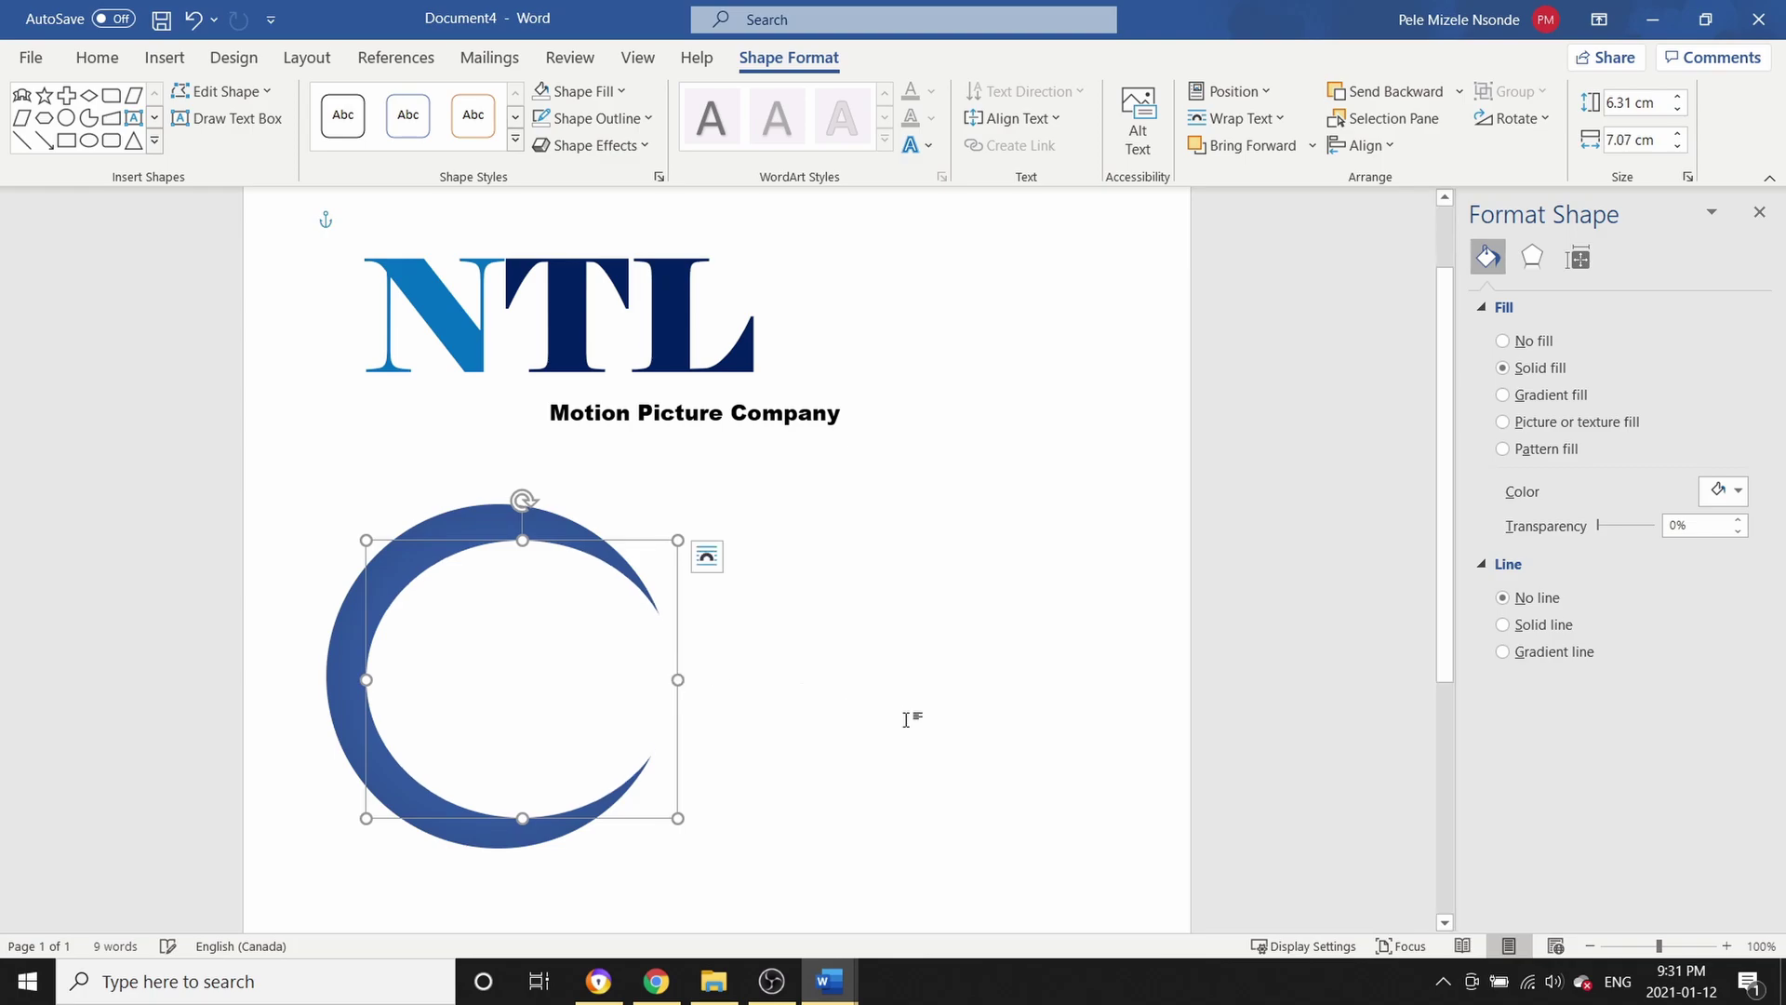
{"action": "left_click", "coordinate": [955, 718]}
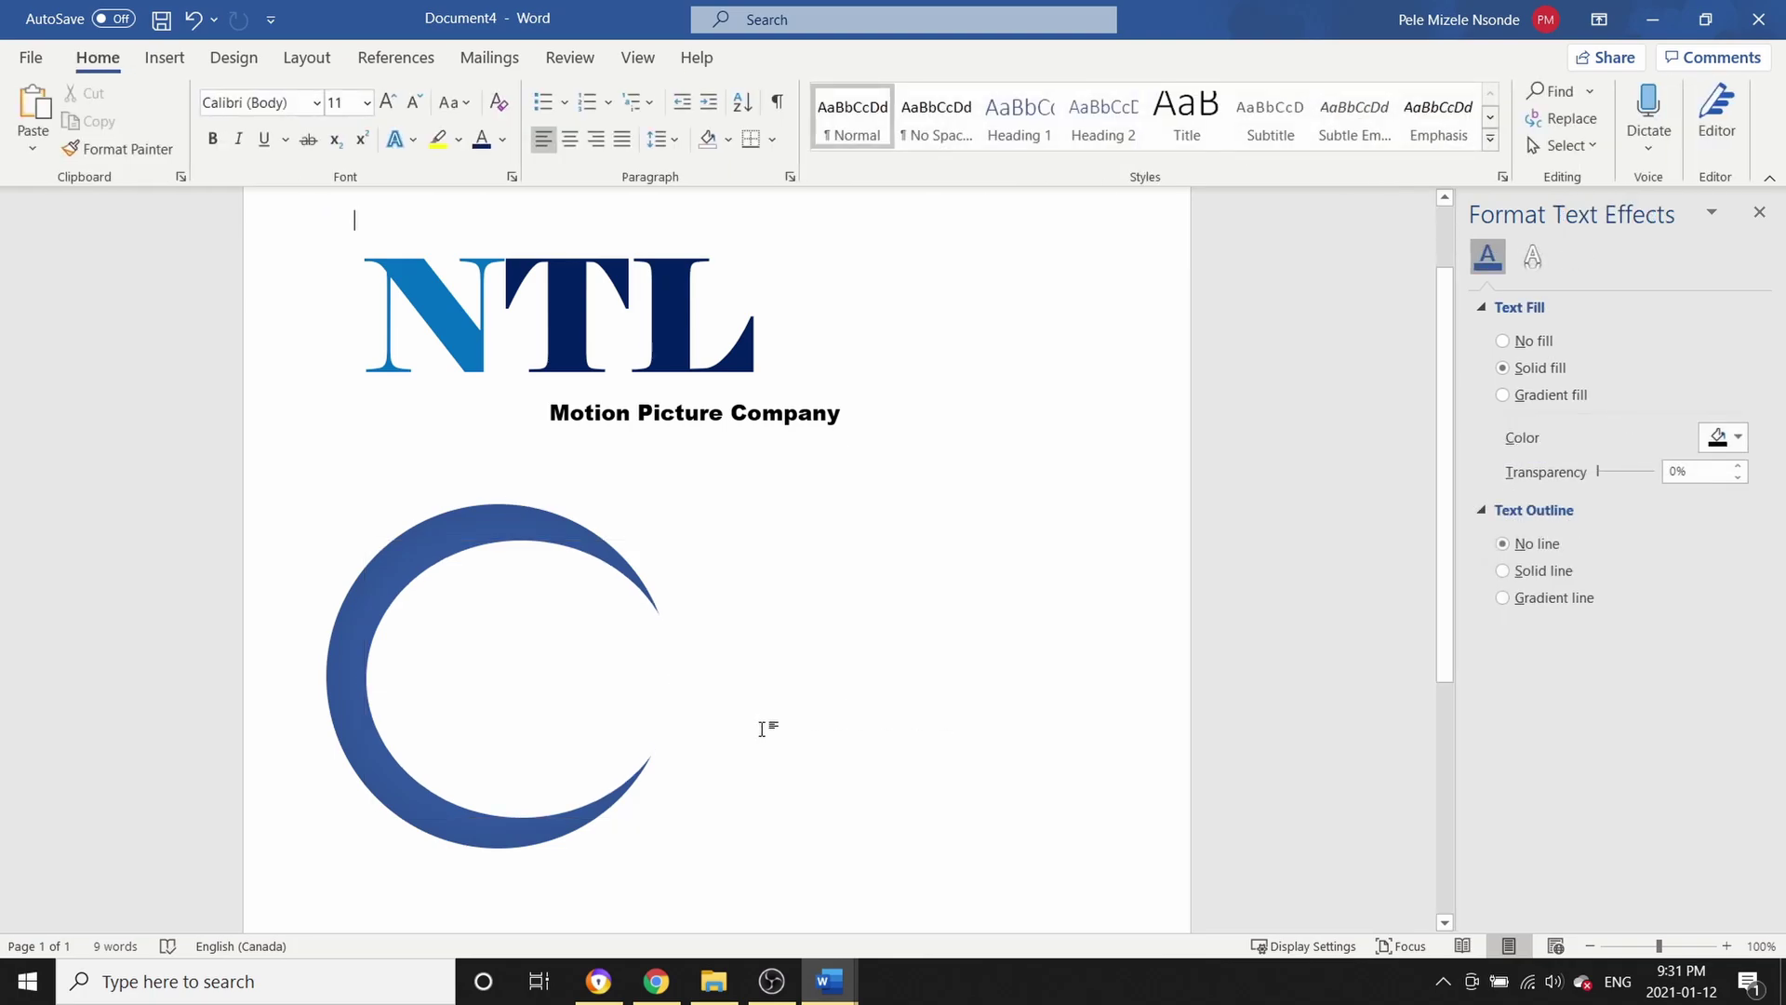
Copy the white oval, give the copy the dark blue radial preset gradient, then shrink and reposition it
{"action": "left_click", "coordinate": [534, 655]}
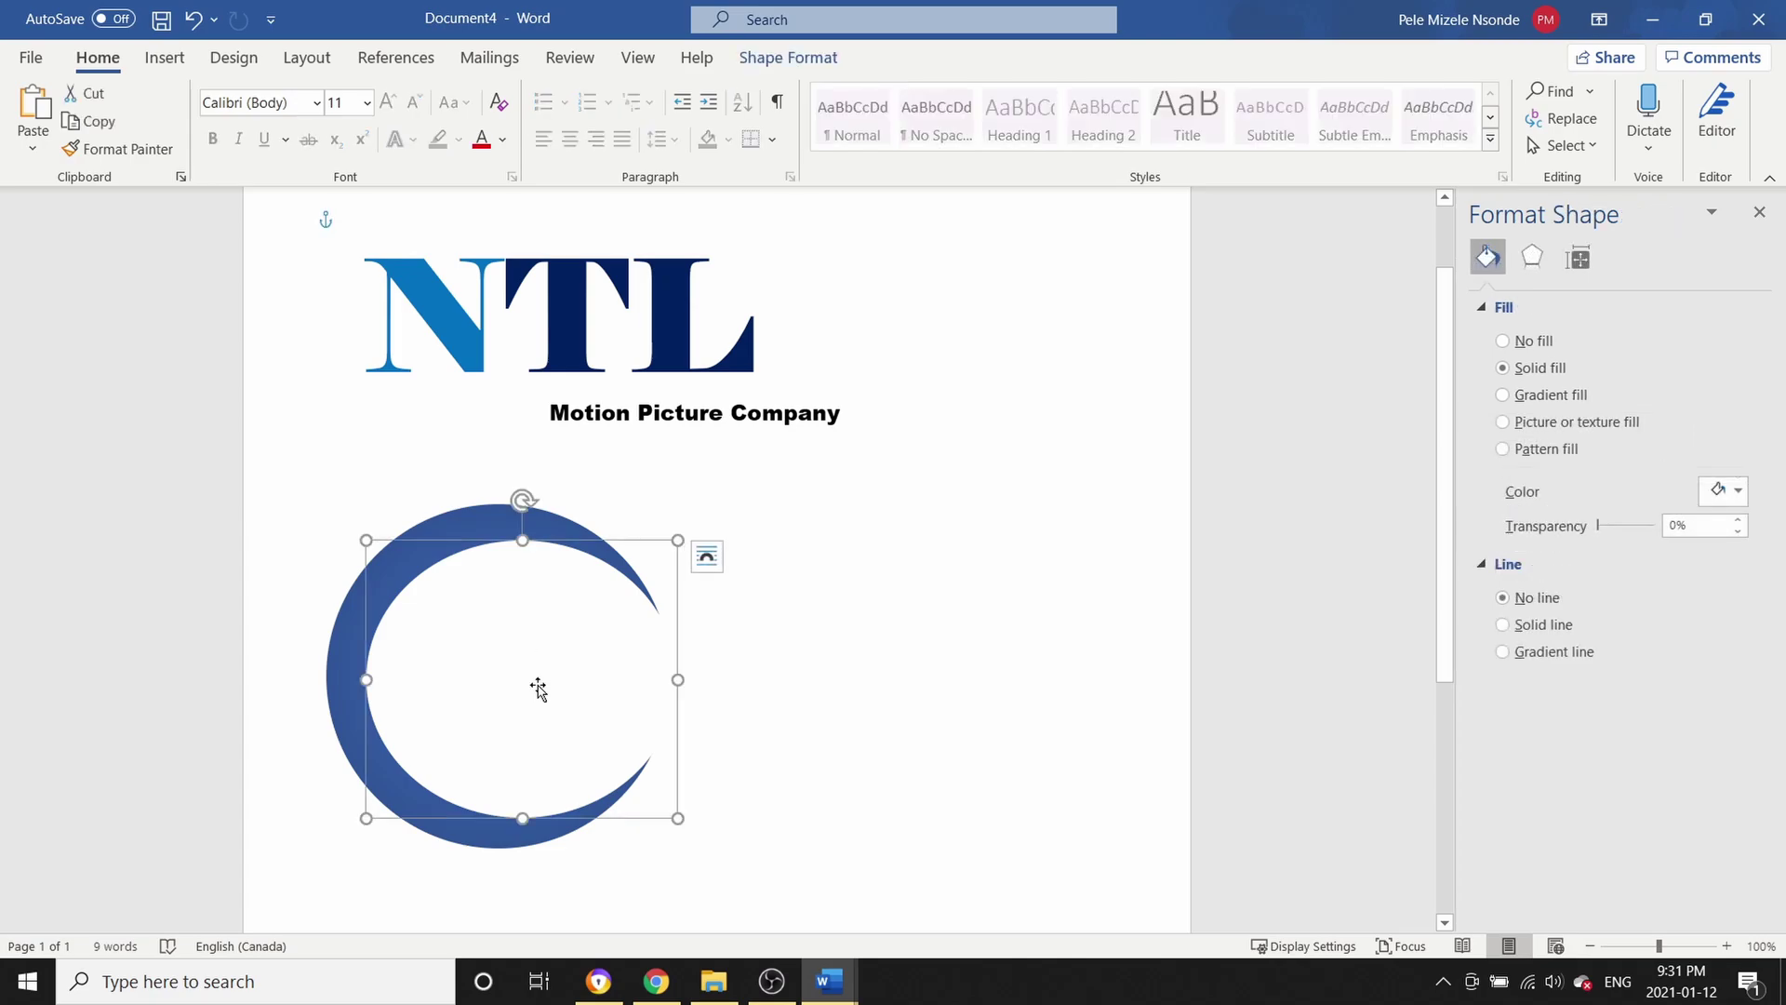
{"action": "key", "text": "ctrl+c"}
{"action": "key", "text": "ctrl+v"}
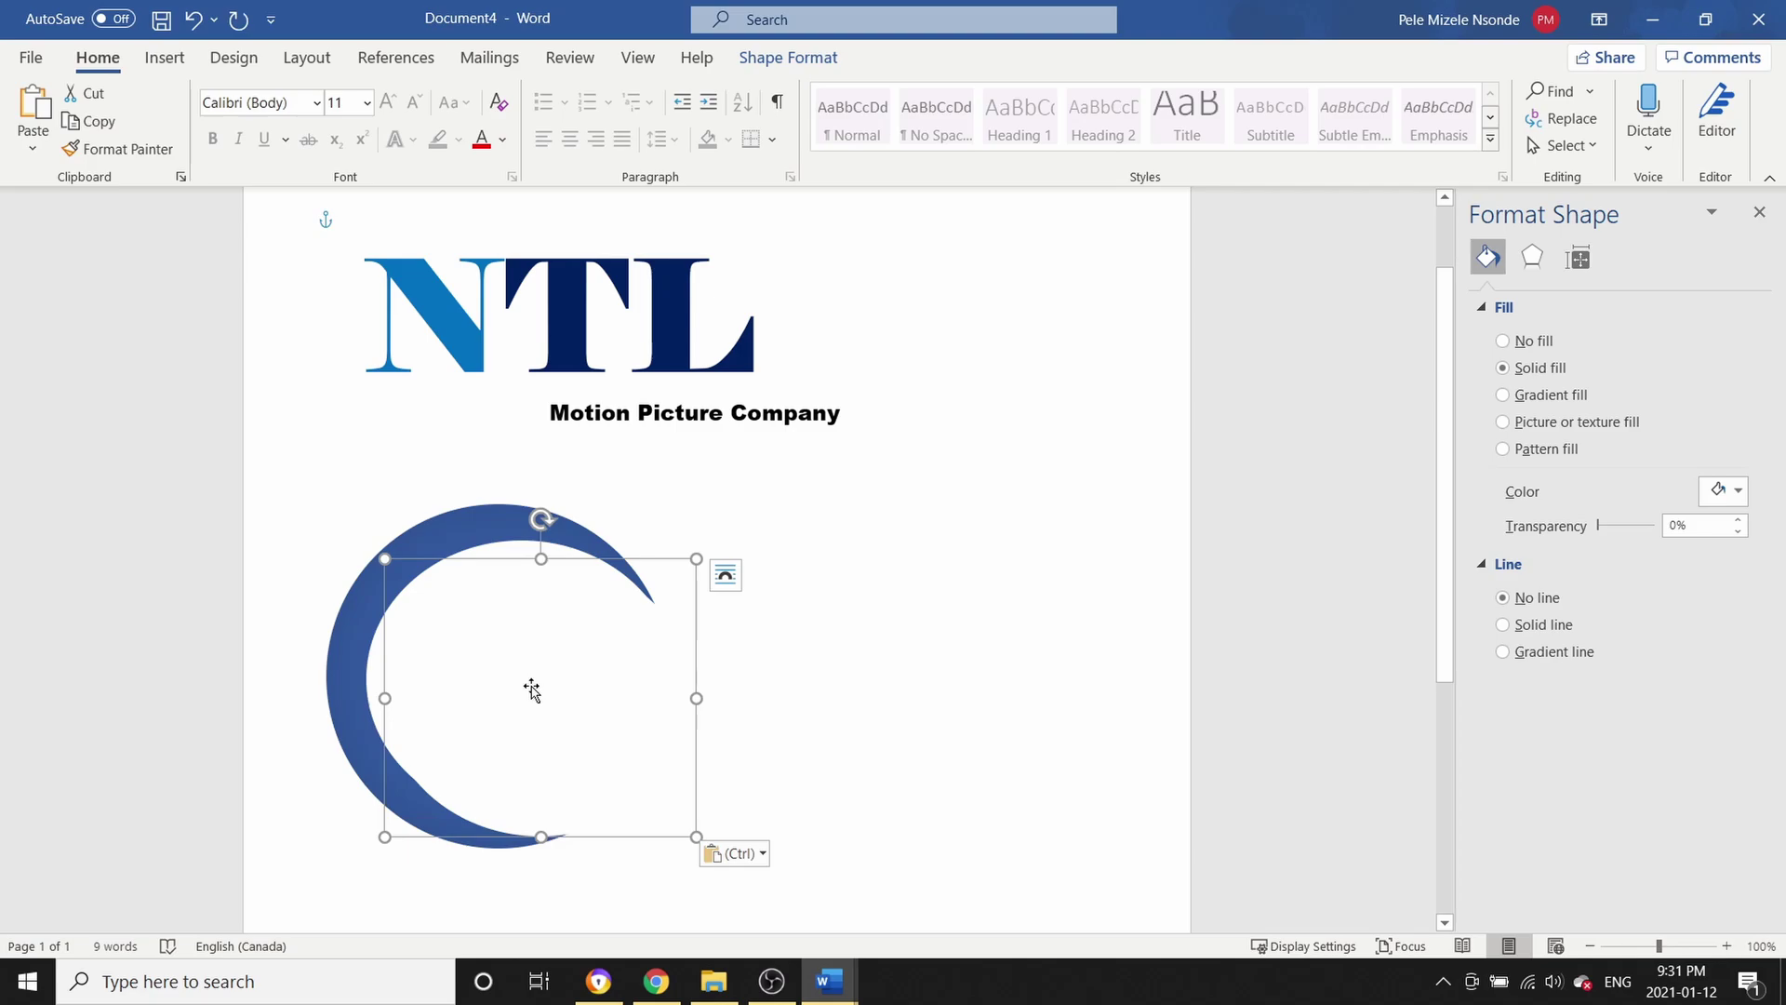
{"action": "left_click", "coordinate": [1509, 395]}
{"action": "left_click", "coordinate": [1728, 493]}
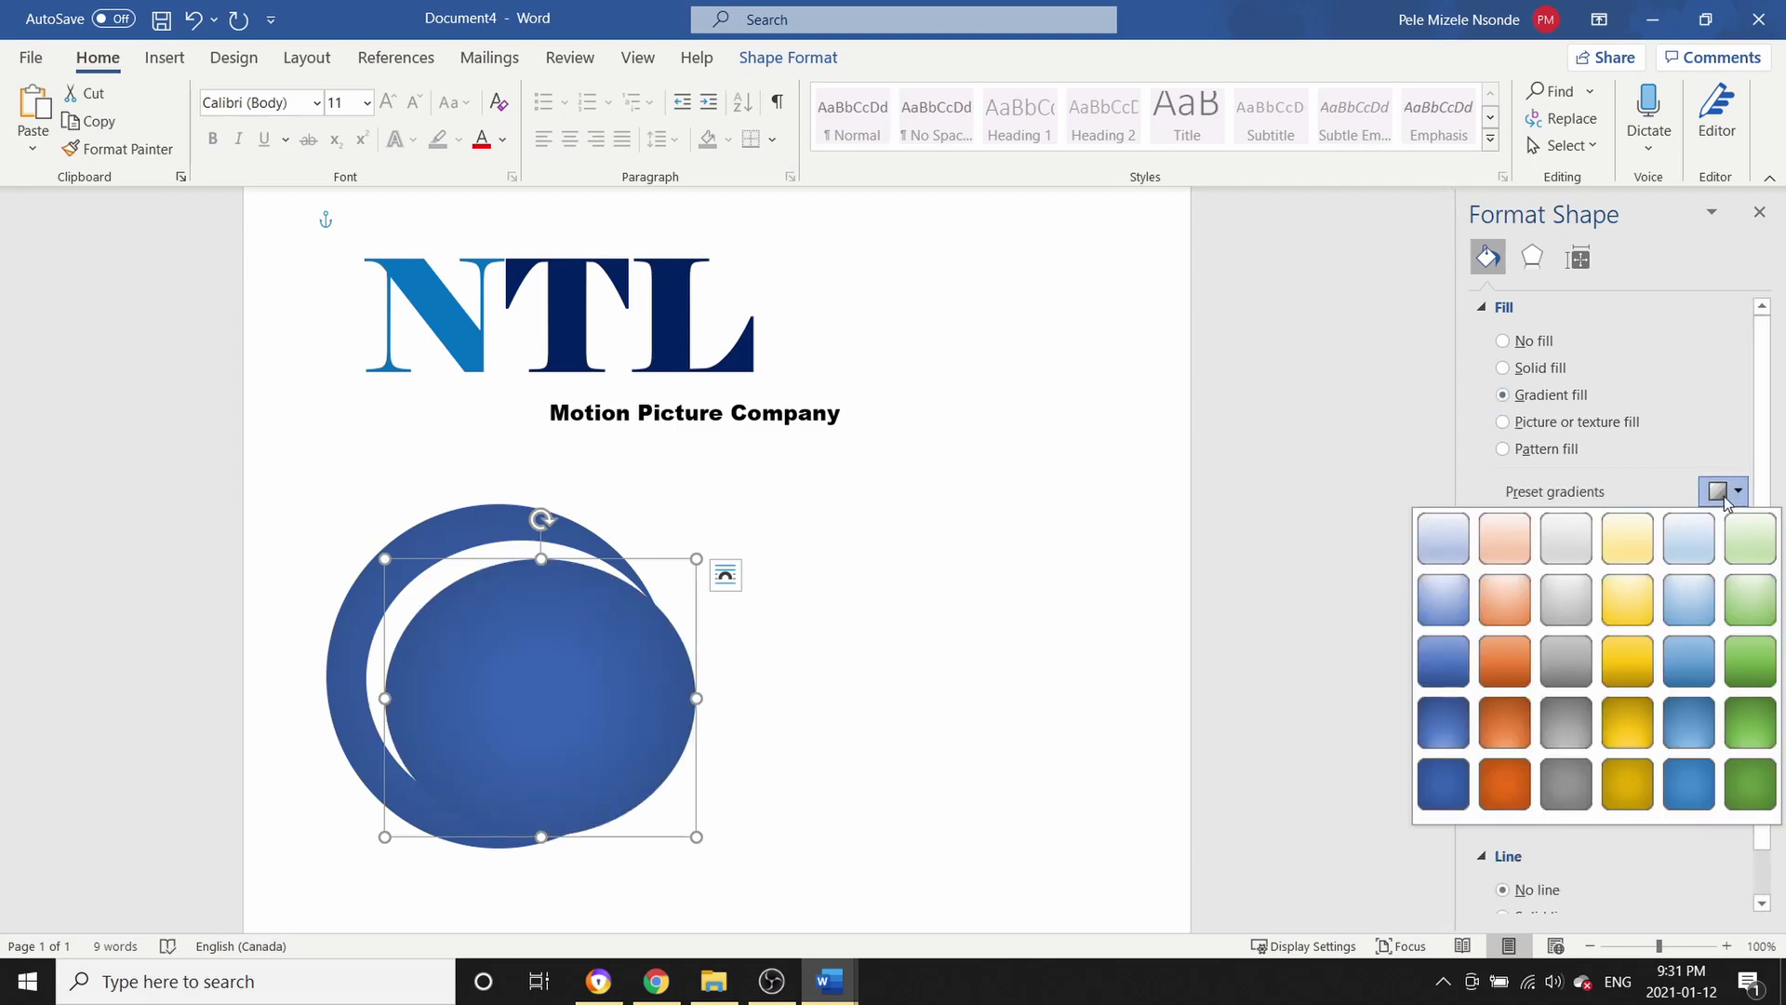
{"action": "left_click", "coordinate": [533, 688]}
{"action": "mouse_move", "coordinate": [537, 666]}
{"action": "left_mouse_down"}
{"action": "mouse_move", "coordinate": [565, 659]}
{"action": "mouse_move", "coordinate": [555, 647]}
{"action": "left_mouse_up"}
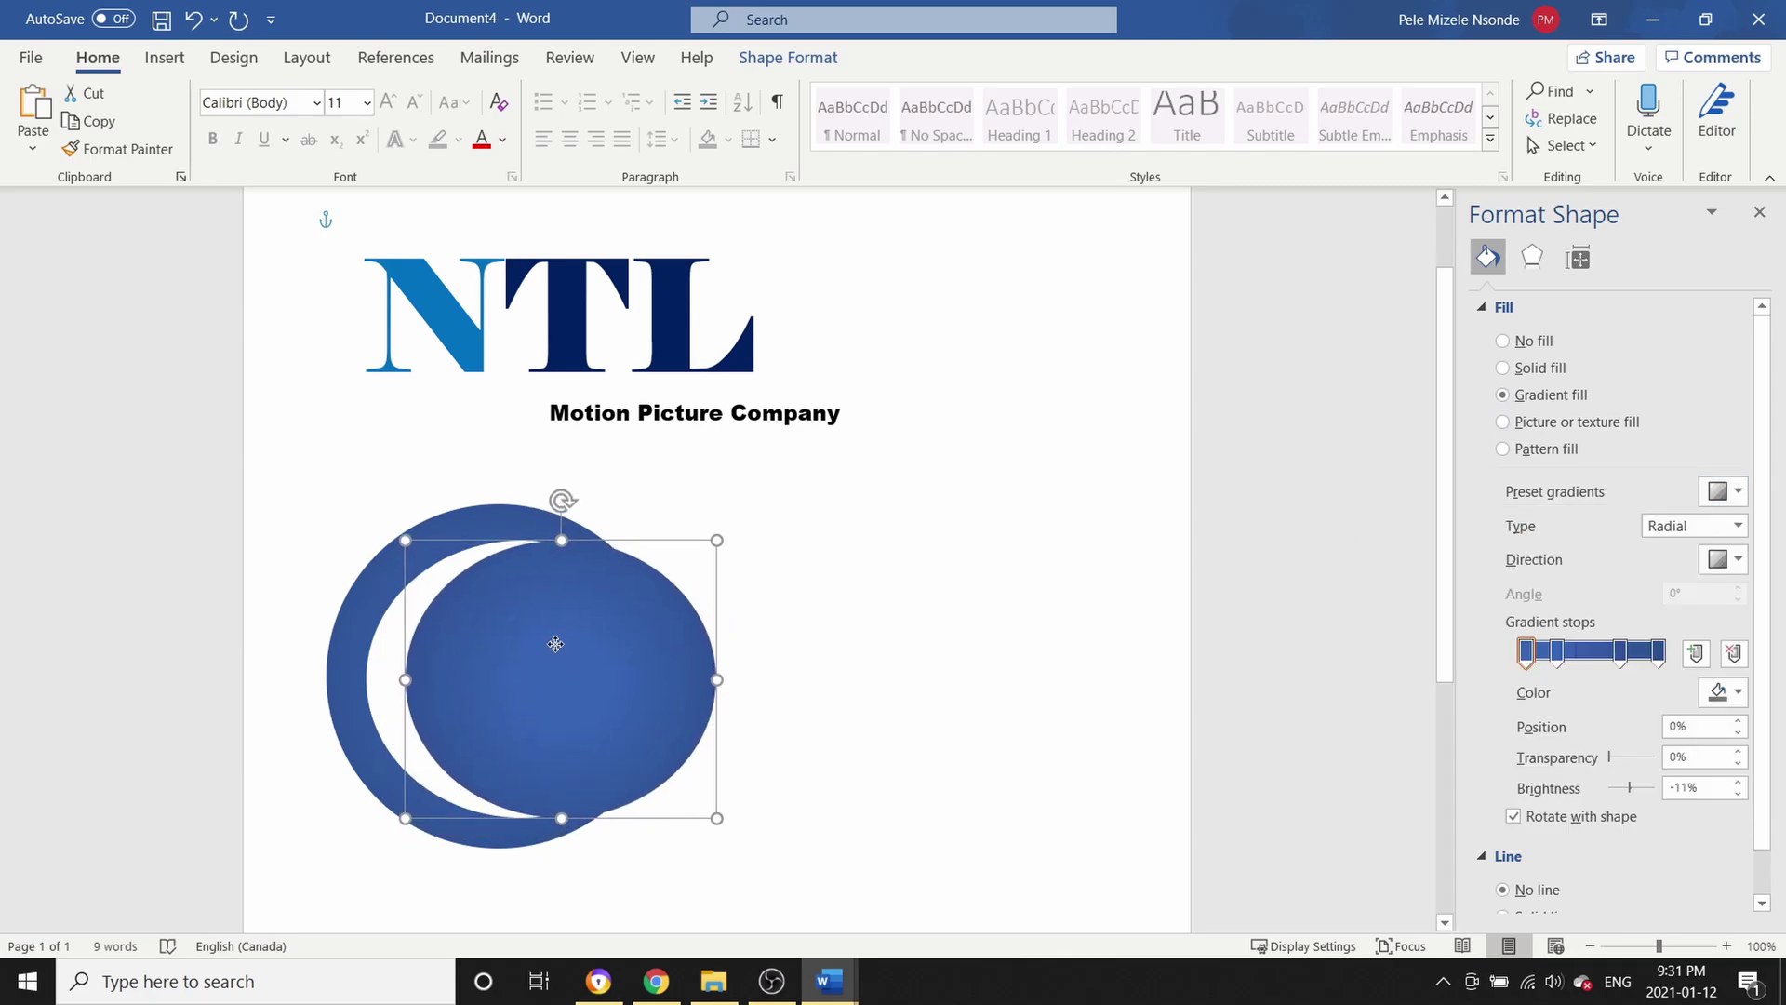
{"action": "mouse_move", "coordinate": [716, 540]}
{"action": "left_mouse_down"}
{"action": "mouse_move", "coordinate": [658, 590]}
{"action": "mouse_move", "coordinate": [645, 570]}
{"action": "mouse_move", "coordinate": [562, 622]}
{"action": "mouse_move", "coordinate": [693, 562]}
{"action": "left_mouse_up"}
{"action": "left_click_drag", "start_coordinate": [582, 686], "coordinate": [565, 670]}
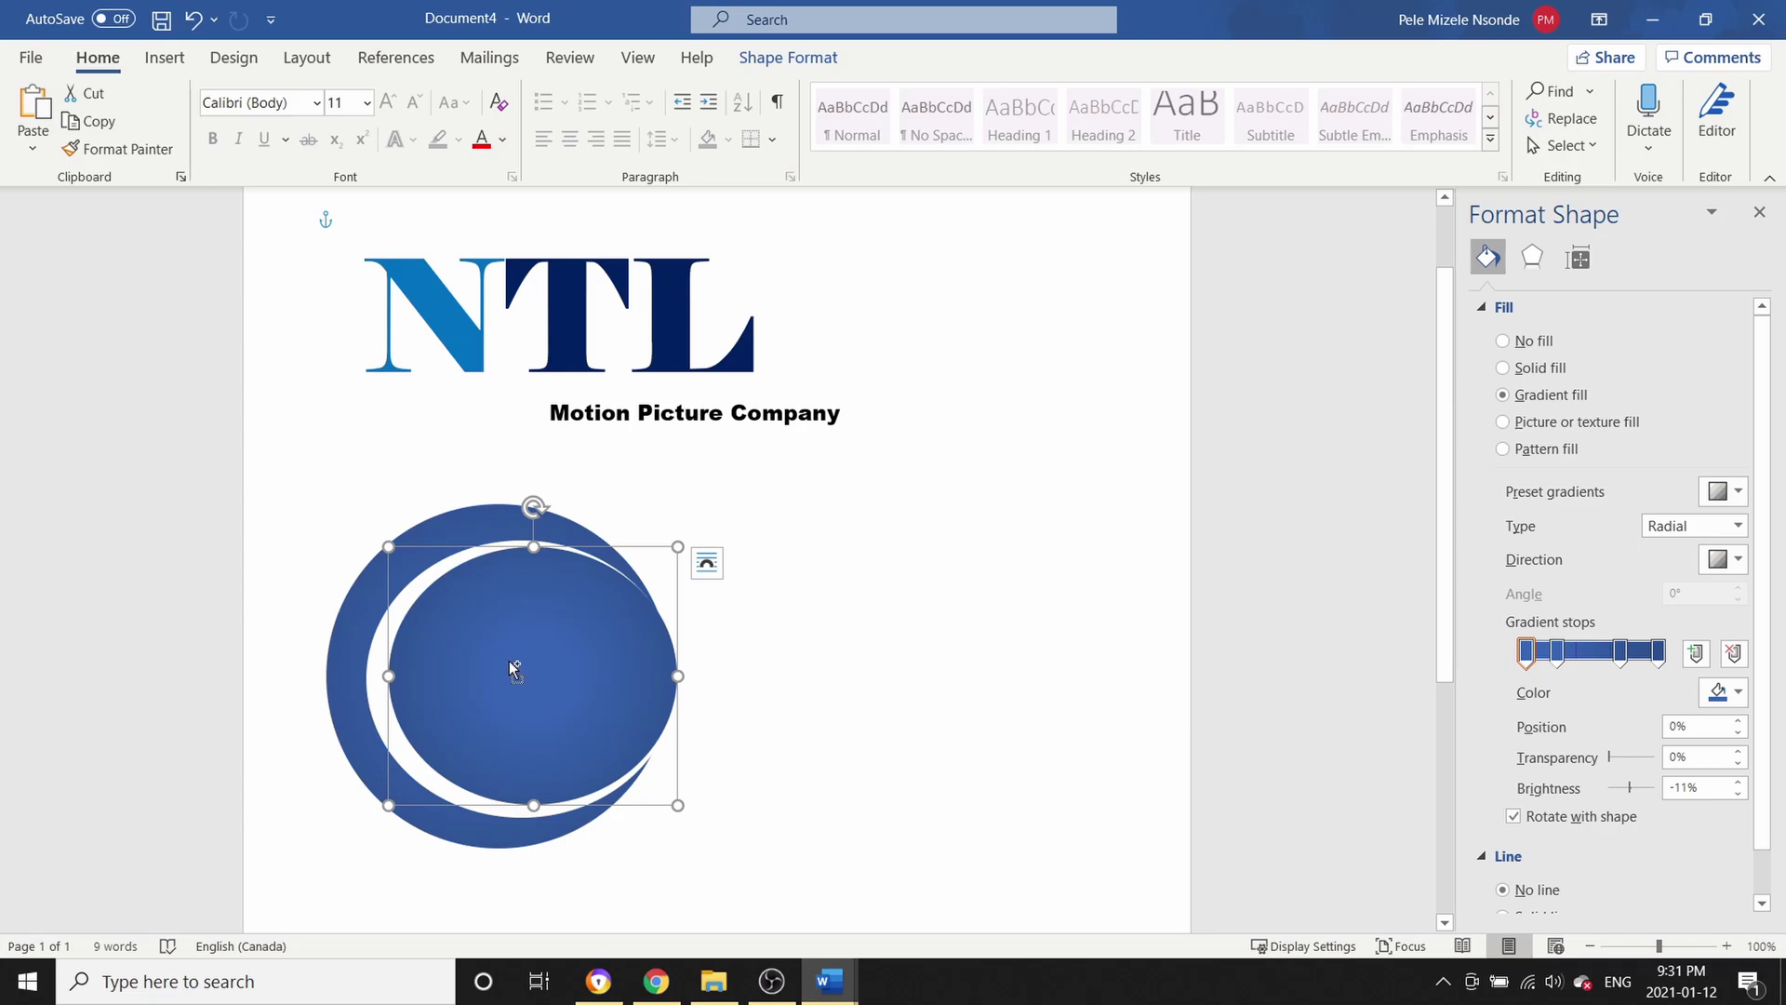
Paste another gradient oval and shift it up and left into the crescent's hollow
{"action": "key", "text": "ctrl+v"}
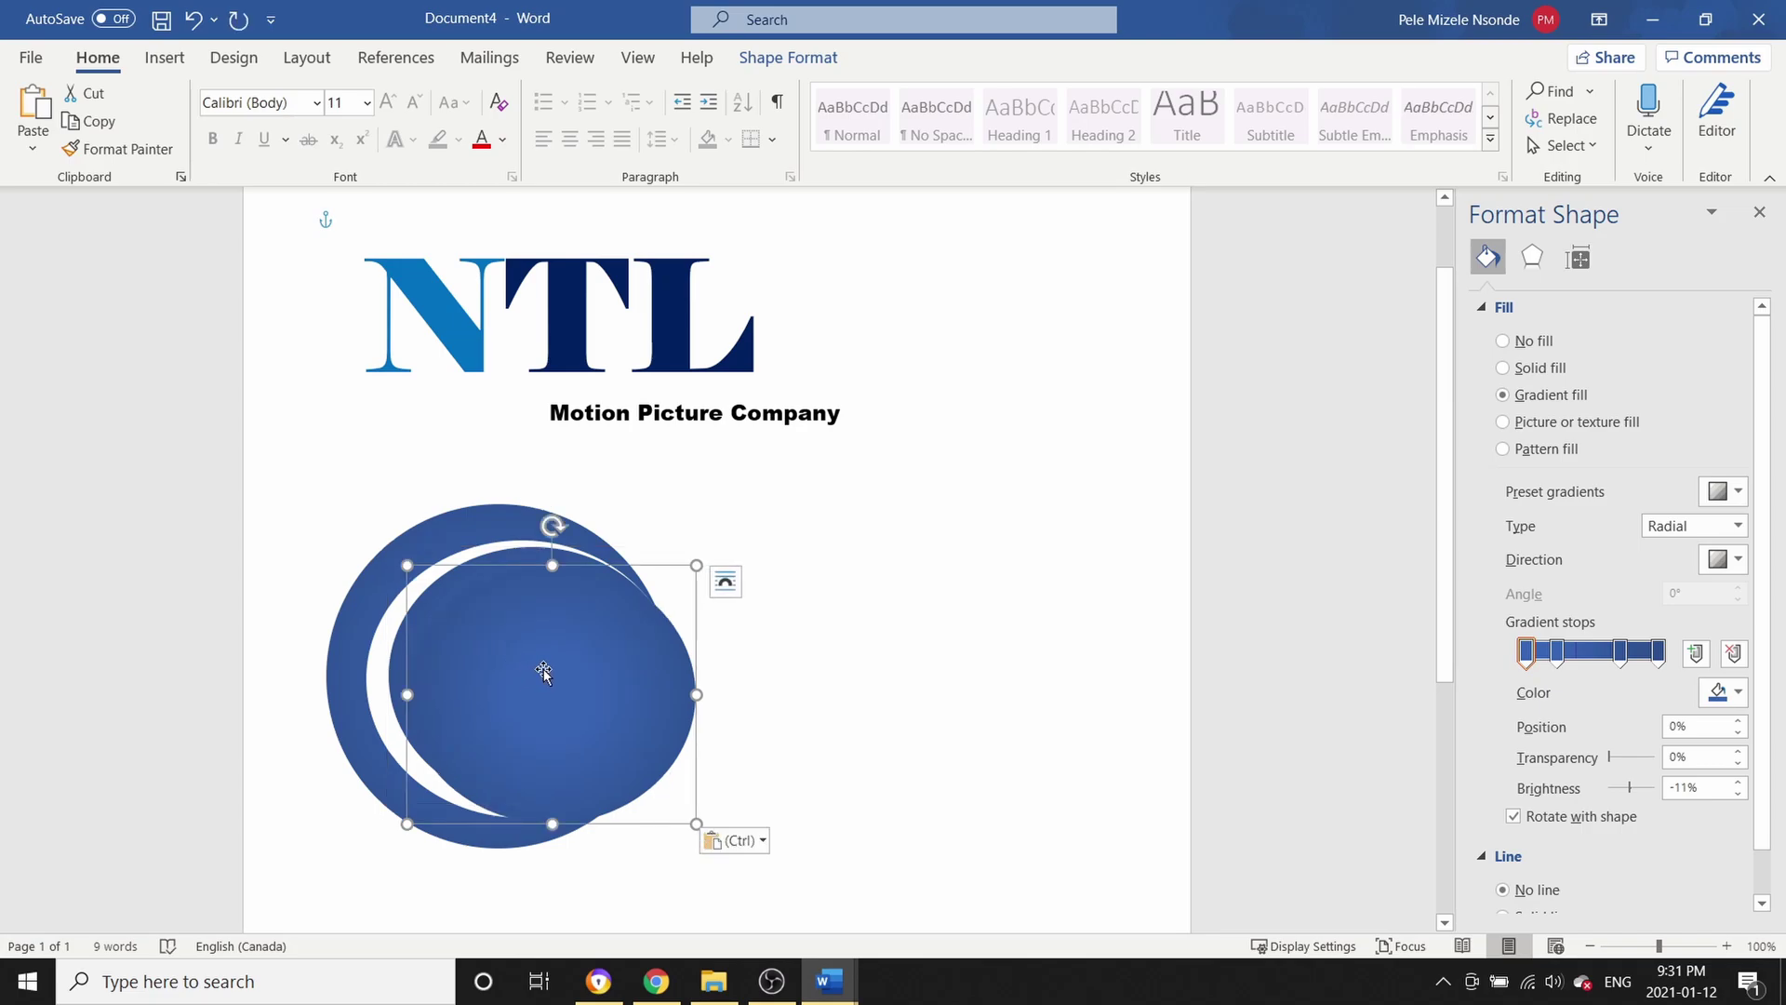
{"action": "left_click_drag", "start_coordinate": [536, 666], "coordinate": [541, 651]}
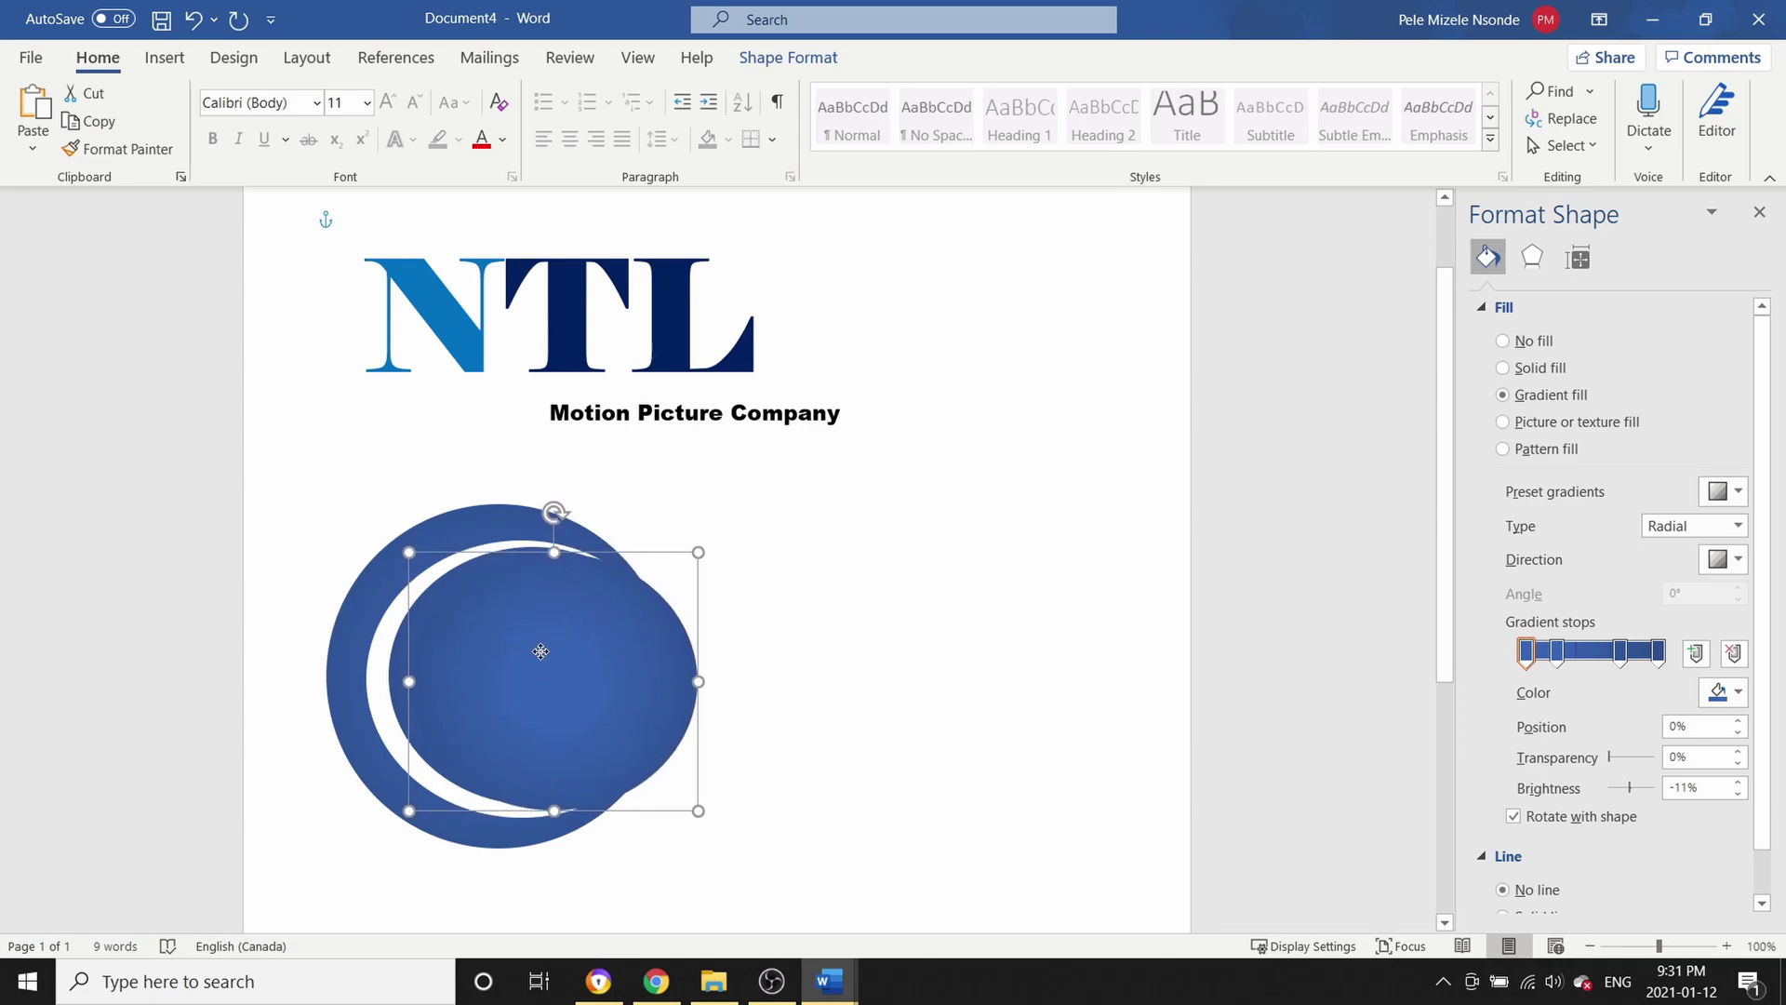
{"action": "left_click_drag", "start_coordinate": [412, 672], "coordinate": [391, 667]}
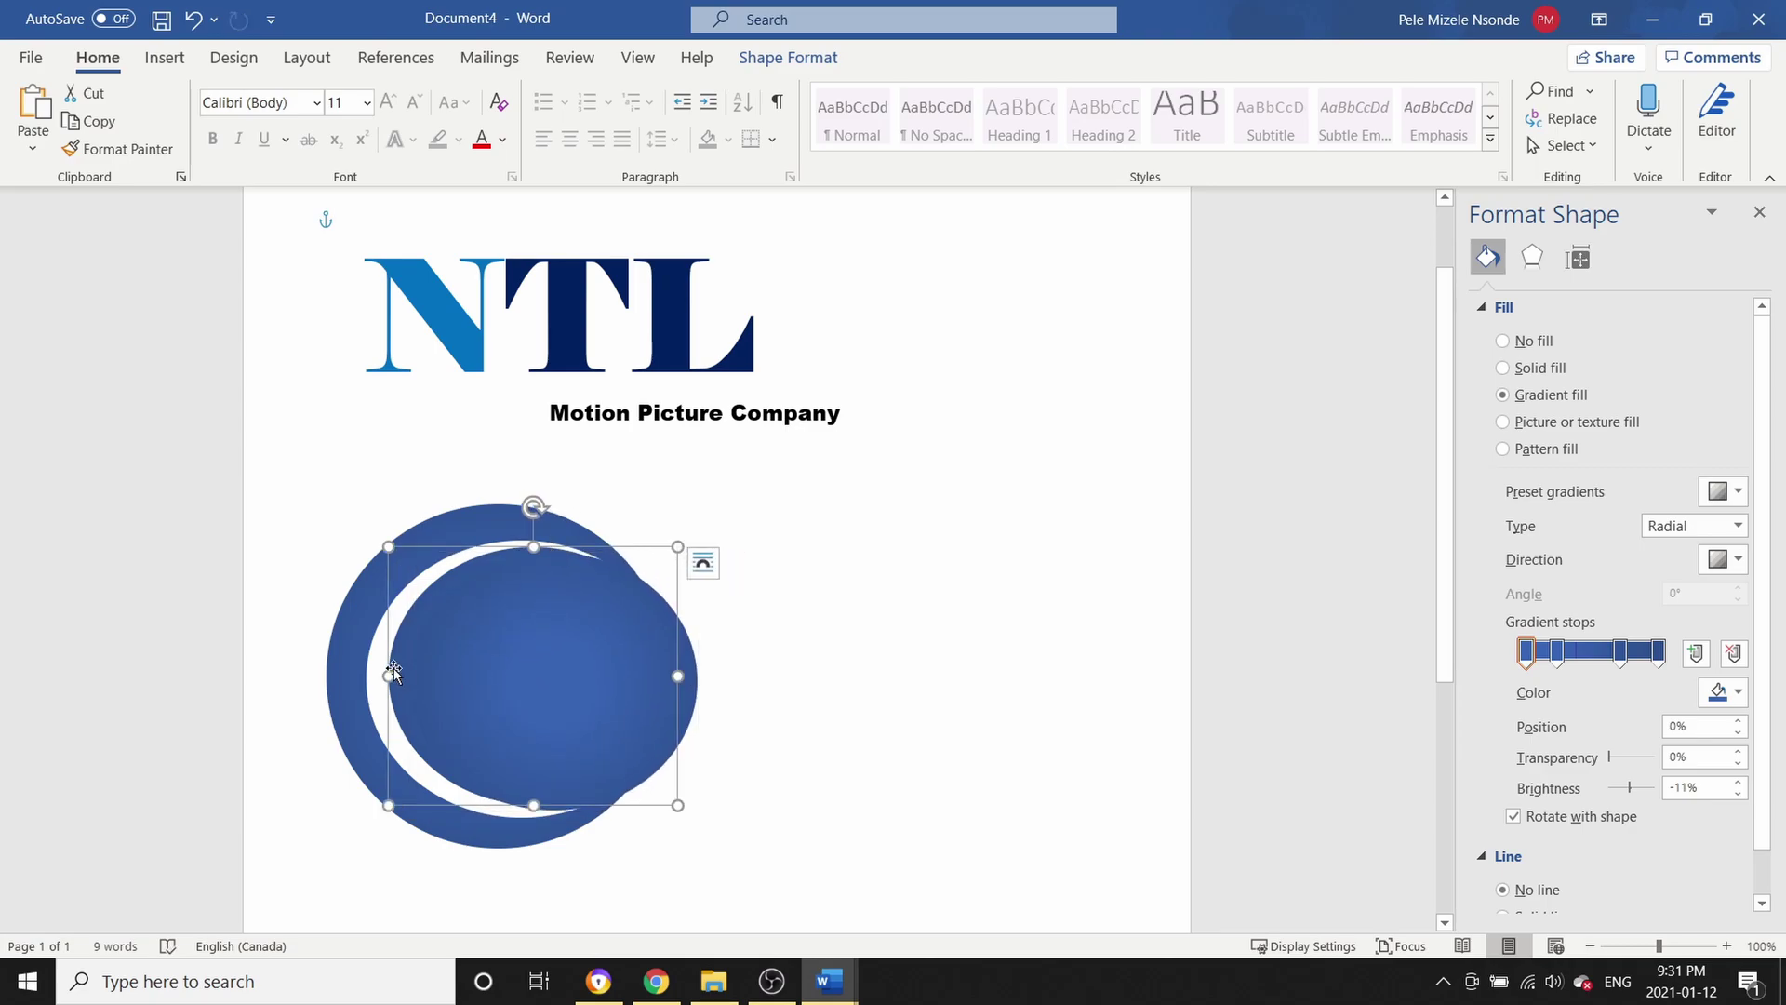
Make the inner oval solid white and bring it to the front
{"action": "left_click", "coordinate": [1528, 368]}
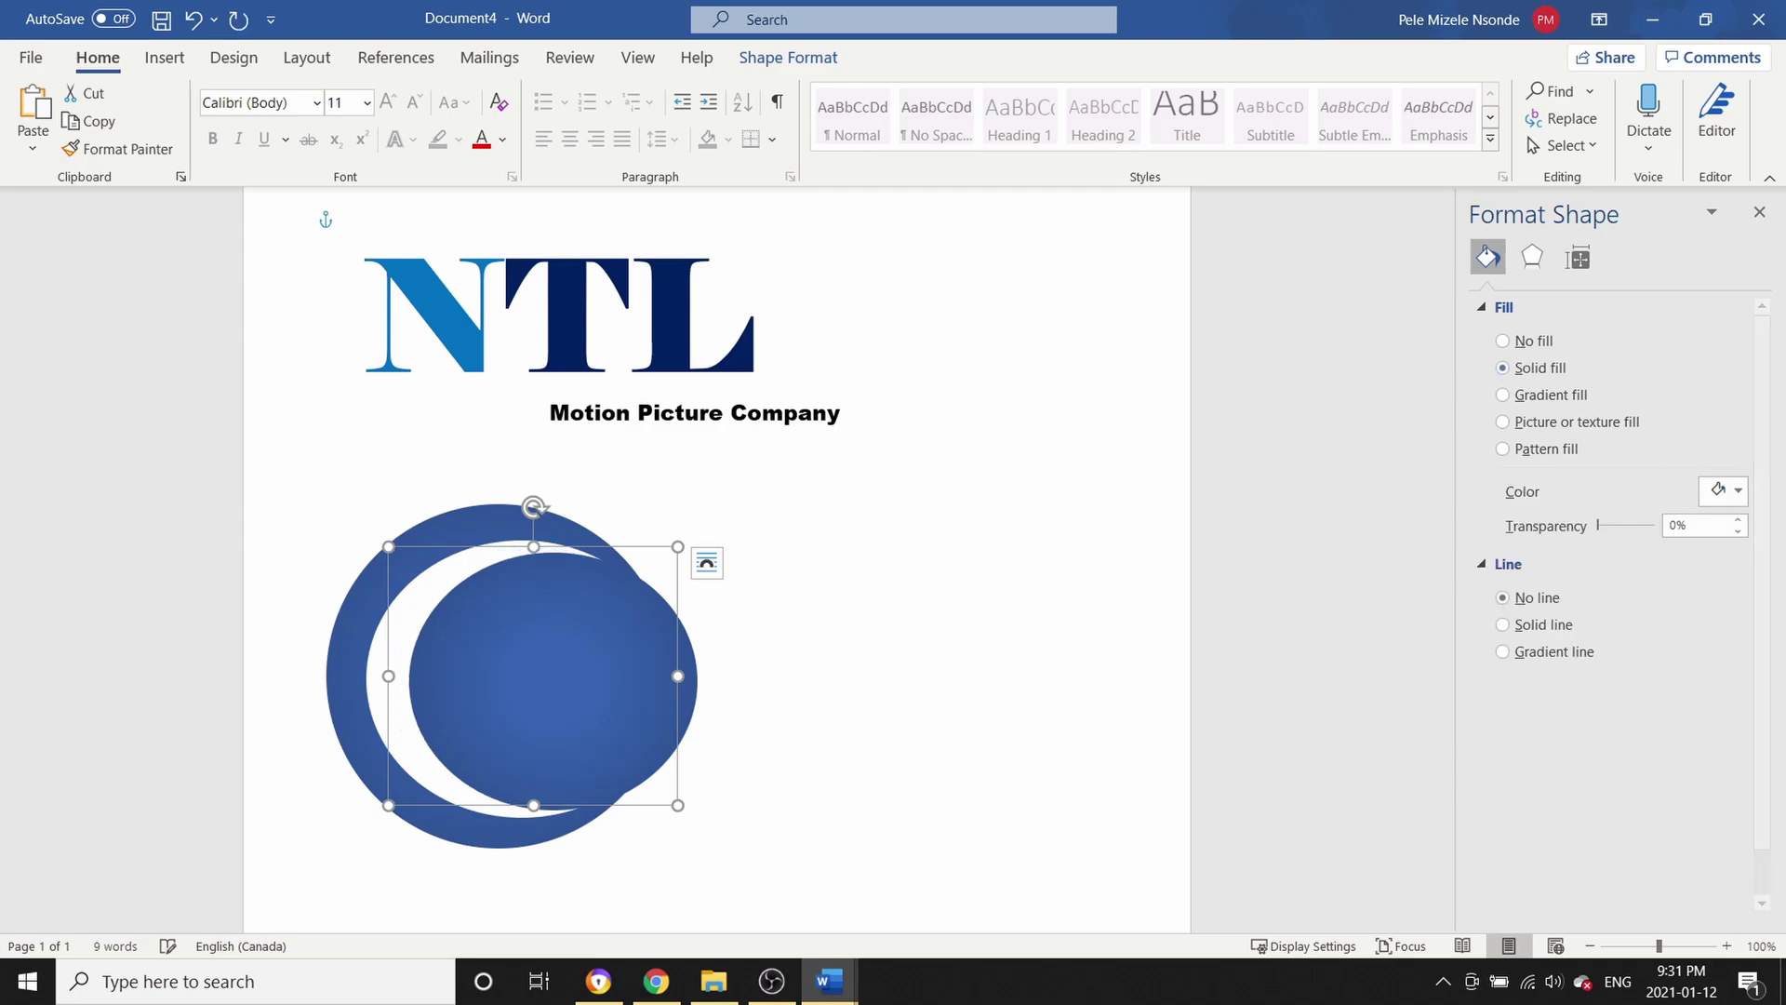
{"action": "left_click", "coordinate": [1725, 496]}
{"action": "left_click", "coordinate": [1608, 555]}
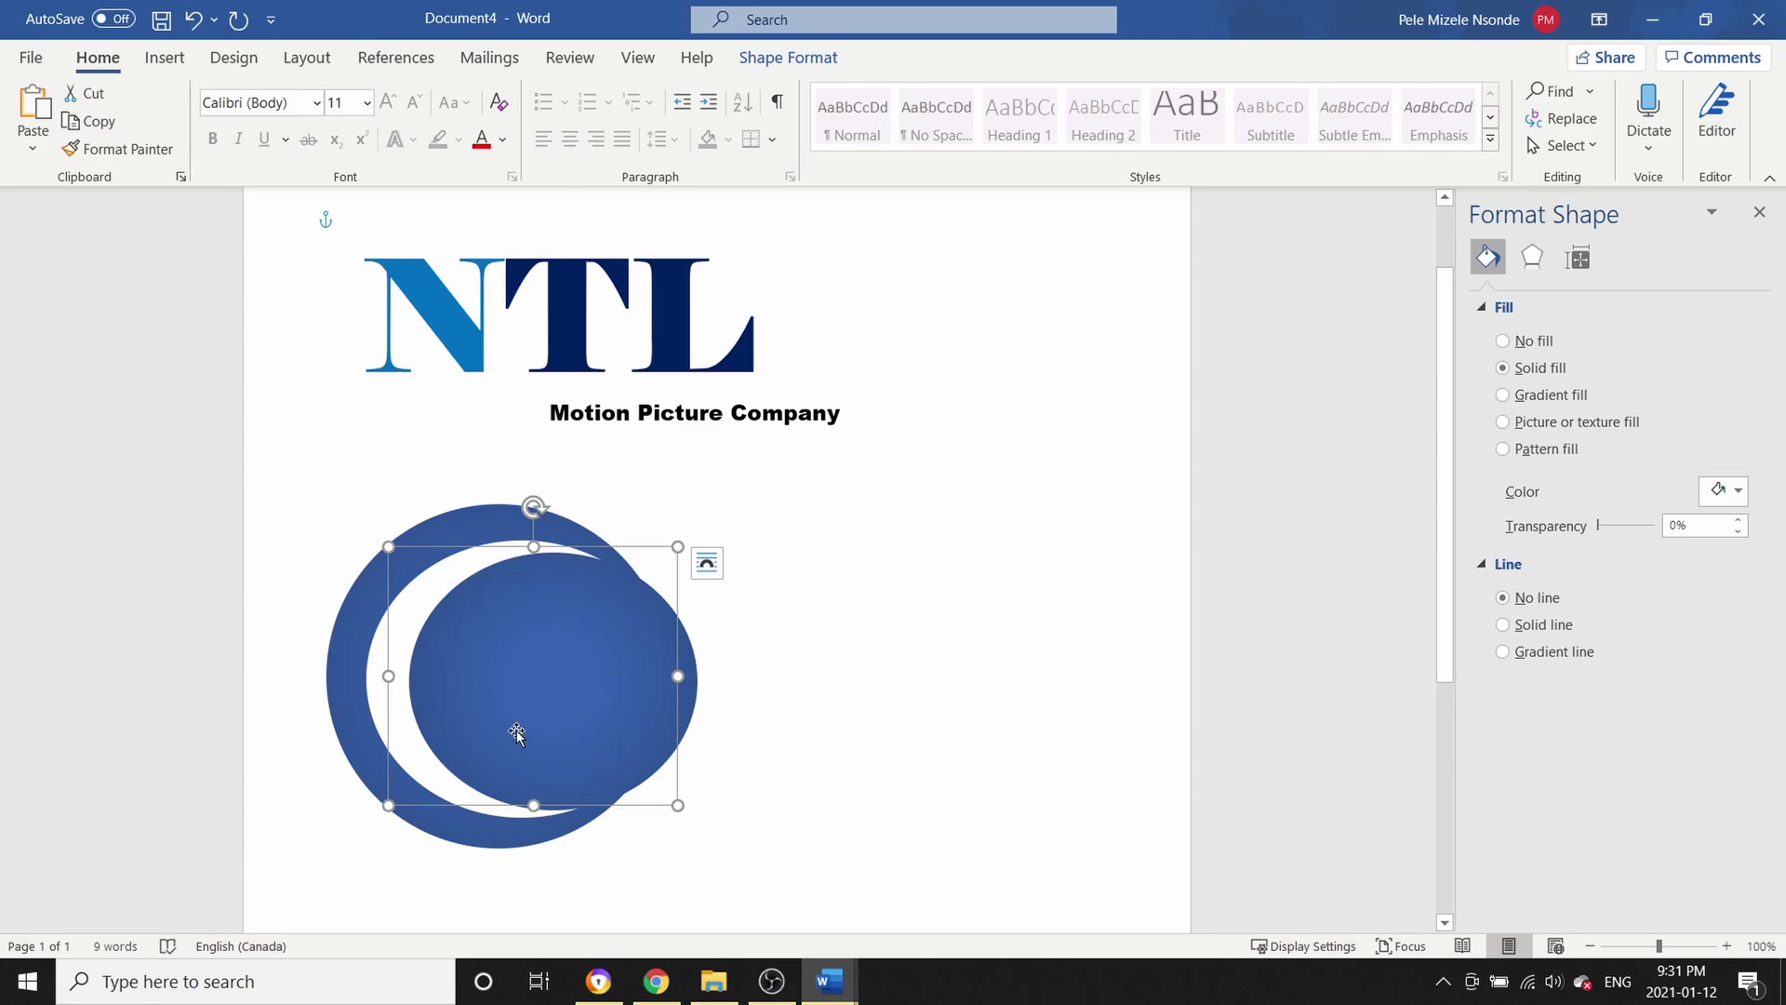
{"action": "right_click", "coordinate": [393, 640]}
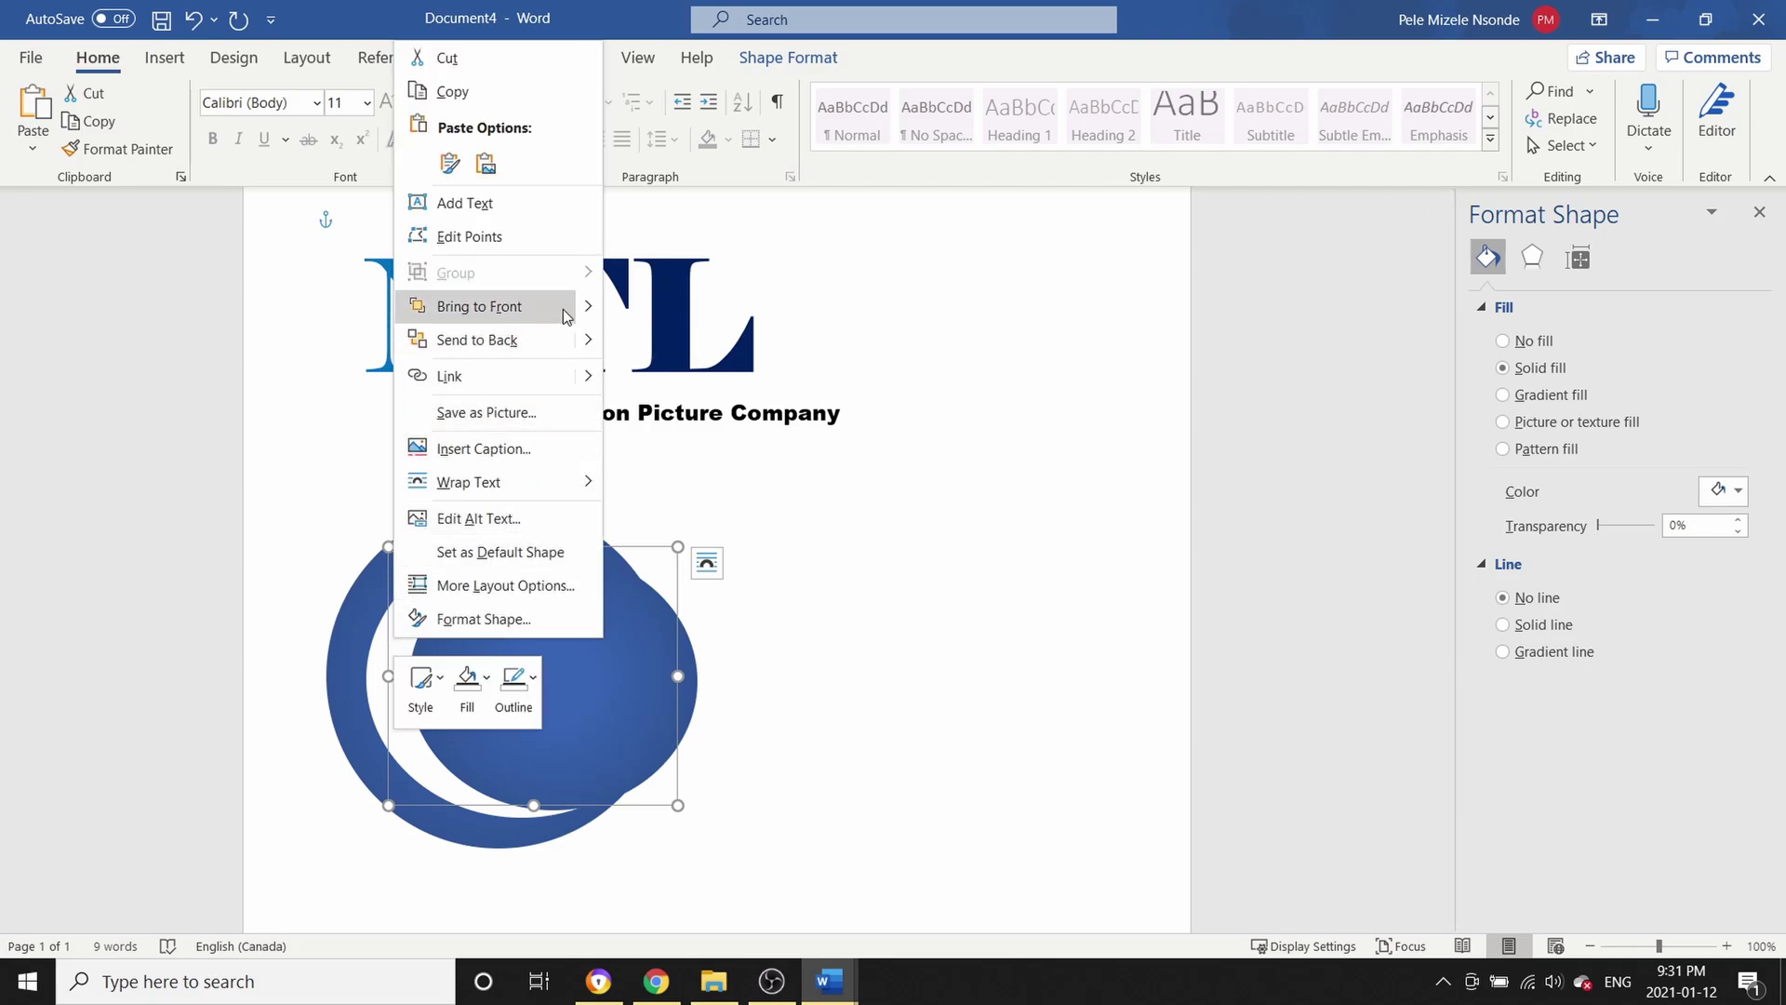
{"action": "mouse_move", "coordinate": [591, 308]}
{"action": "left_click", "coordinate": [649, 303]}
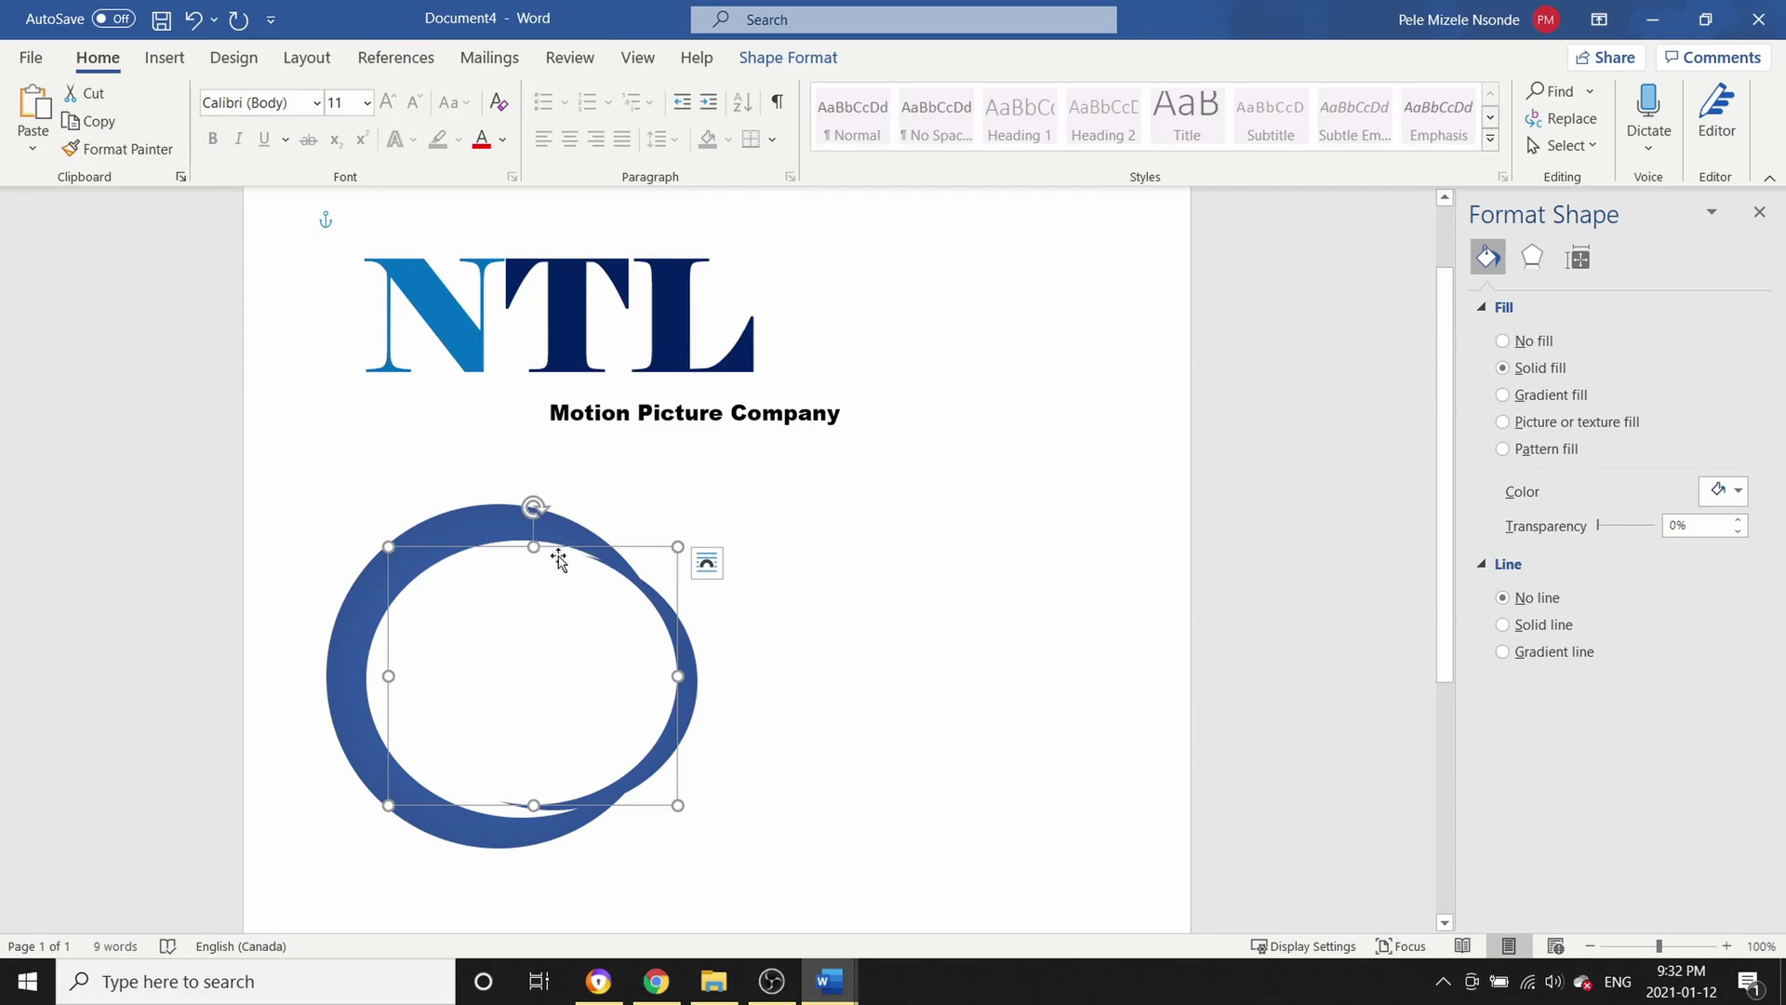
Reshape the white oval to leave a thin blue crescent, then shrink and raise both inner shapes
{"action": "left_click_drag", "start_coordinate": [533, 546], "coordinate": [531, 575]}
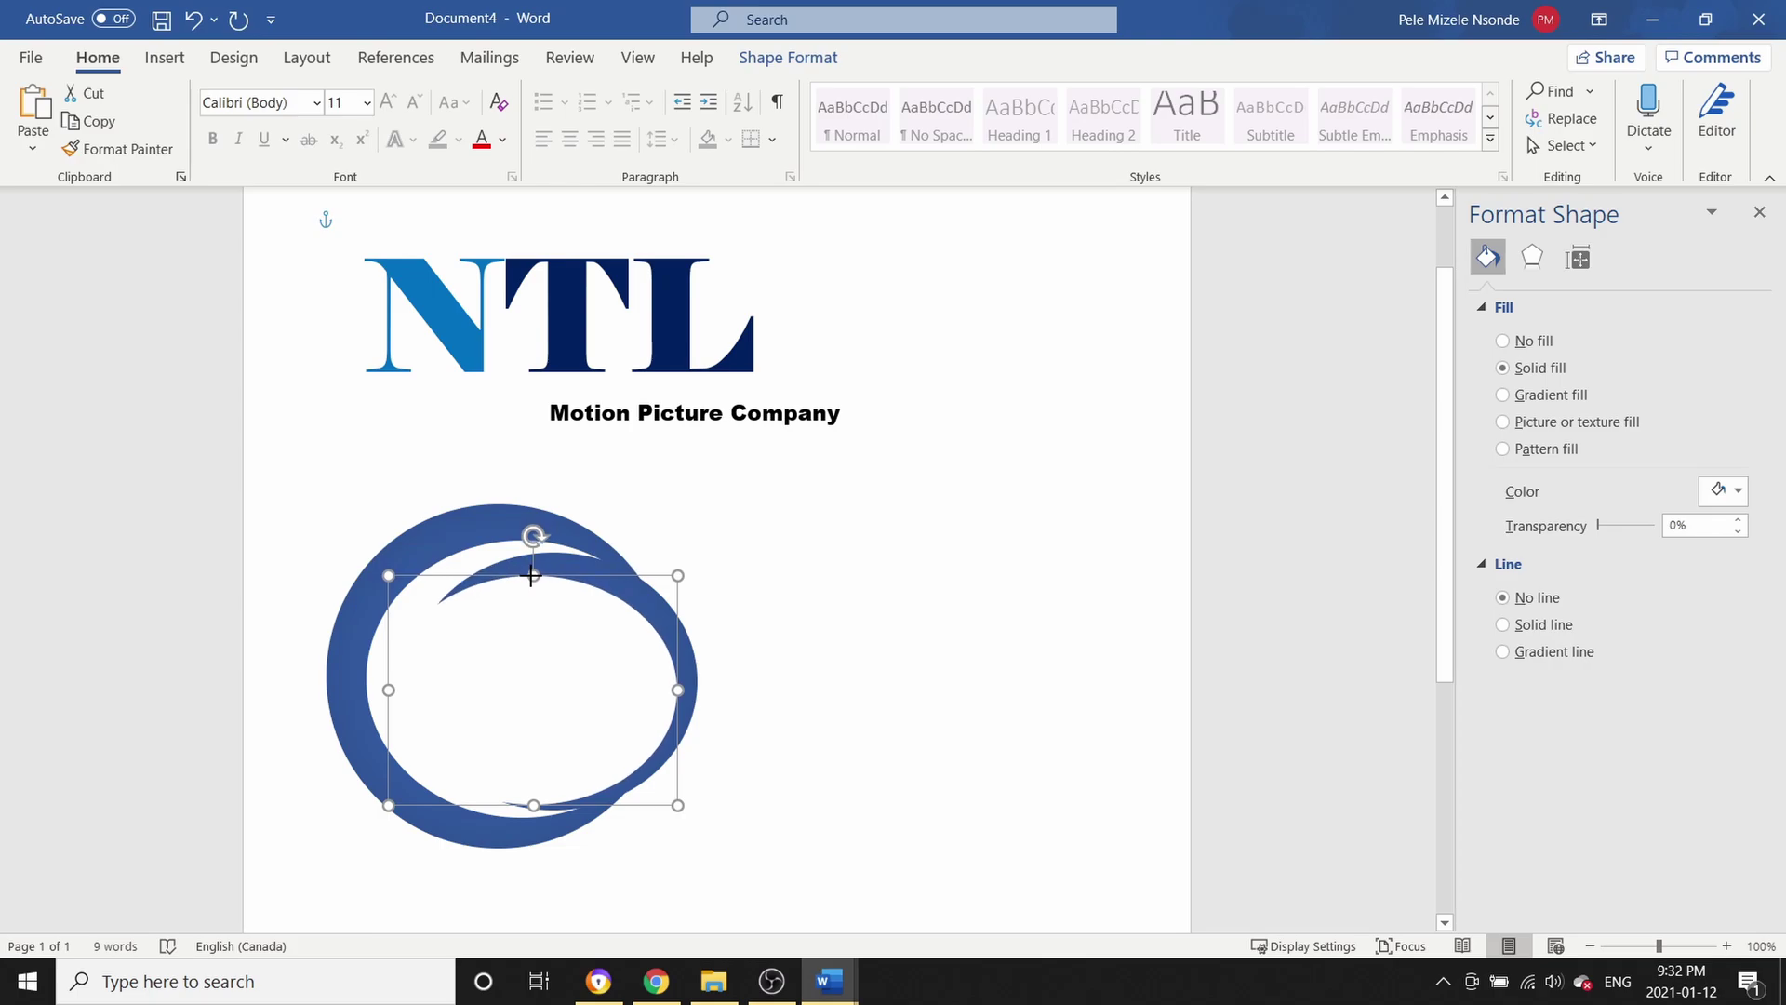
{"action": "left_click_drag", "start_coordinate": [532, 804], "coordinate": [533, 788]}
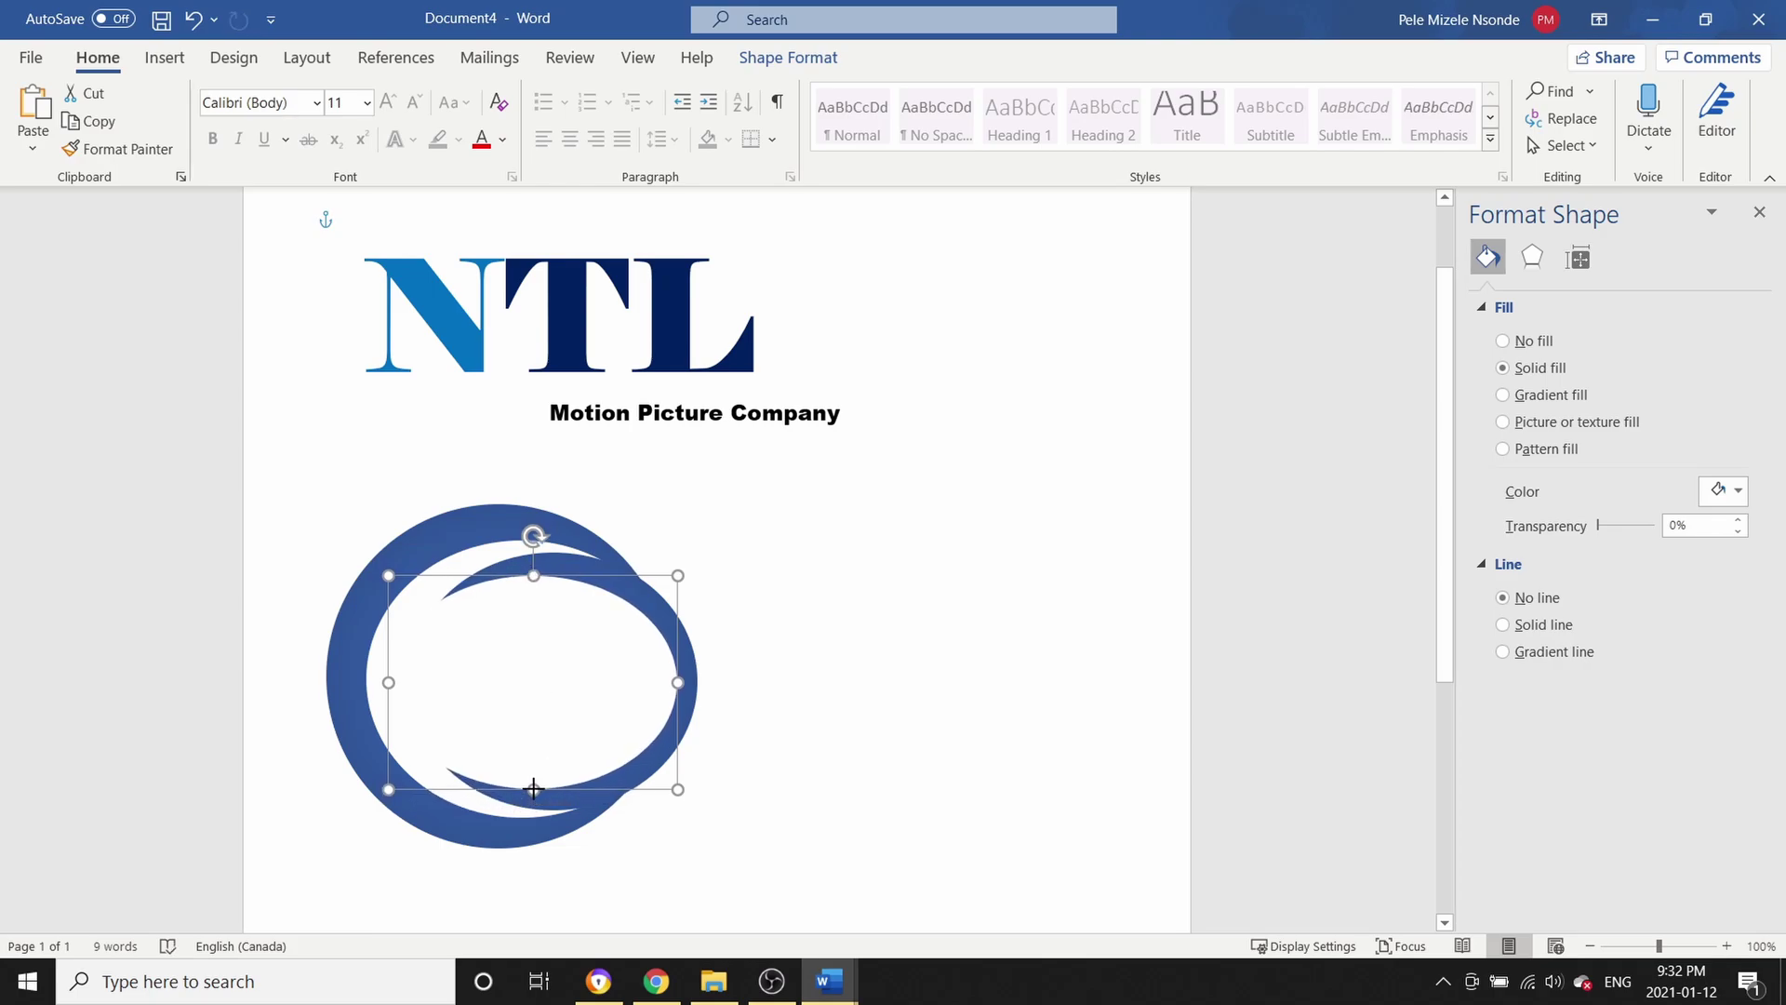
{"action": "left_click_drag", "start_coordinate": [387, 682], "coordinate": [401, 682]}
{"action": "left_click_drag", "start_coordinate": [676, 682], "coordinate": [664, 683]}
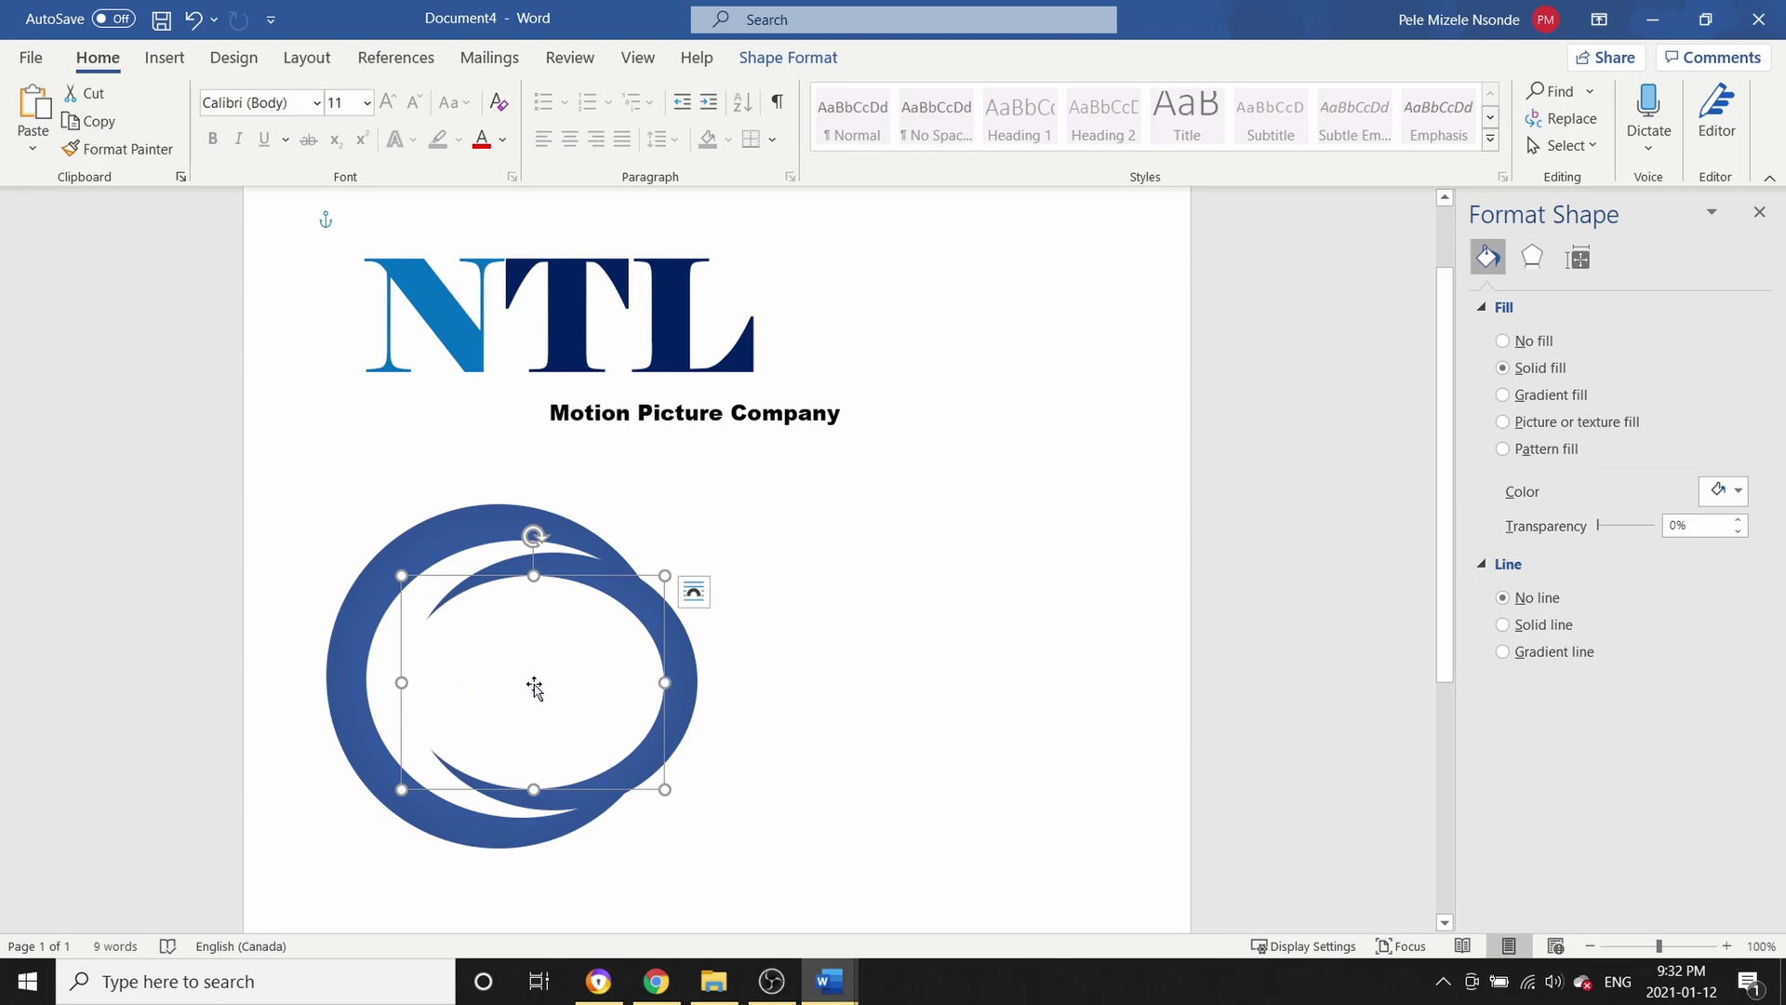
{"action": "left_click", "coordinate": [693, 686], "text": "shift"}
{"action": "left_click_drag", "start_coordinate": [701, 550], "coordinate": [664, 584]}
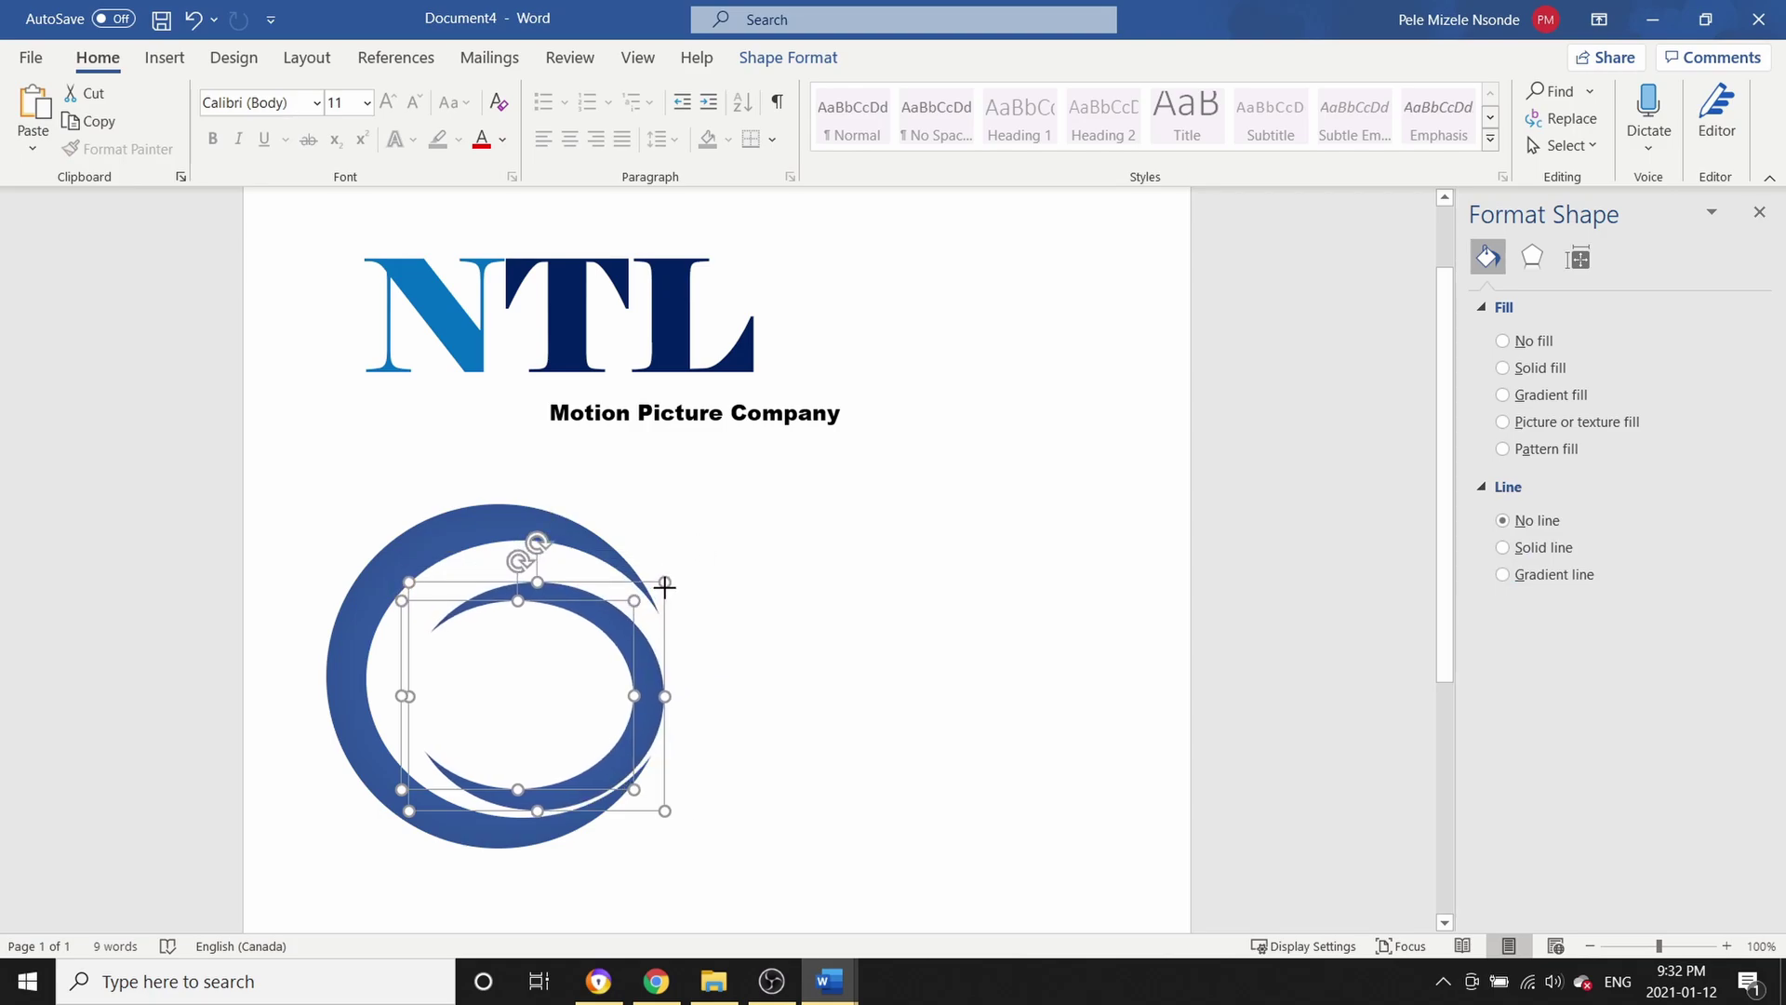
{"action": "left_click_drag", "start_coordinate": [567, 677], "coordinate": [566, 660]}
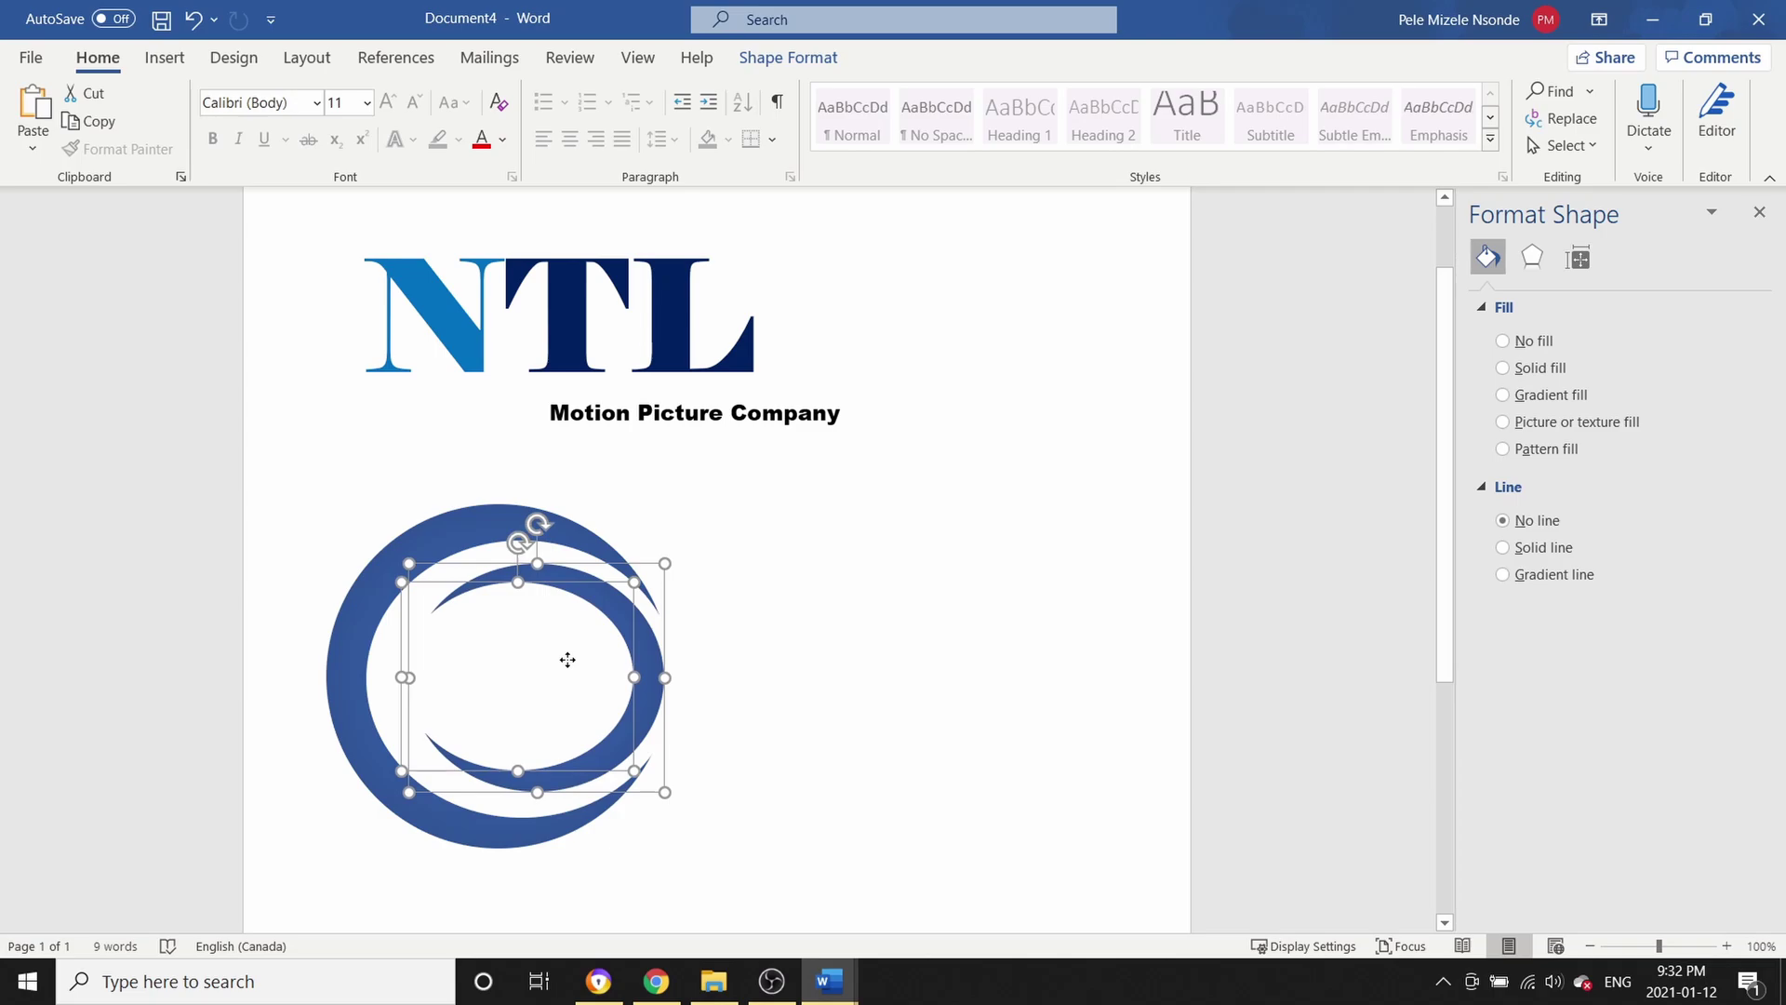
{"action": "left_click", "coordinate": [863, 663]}
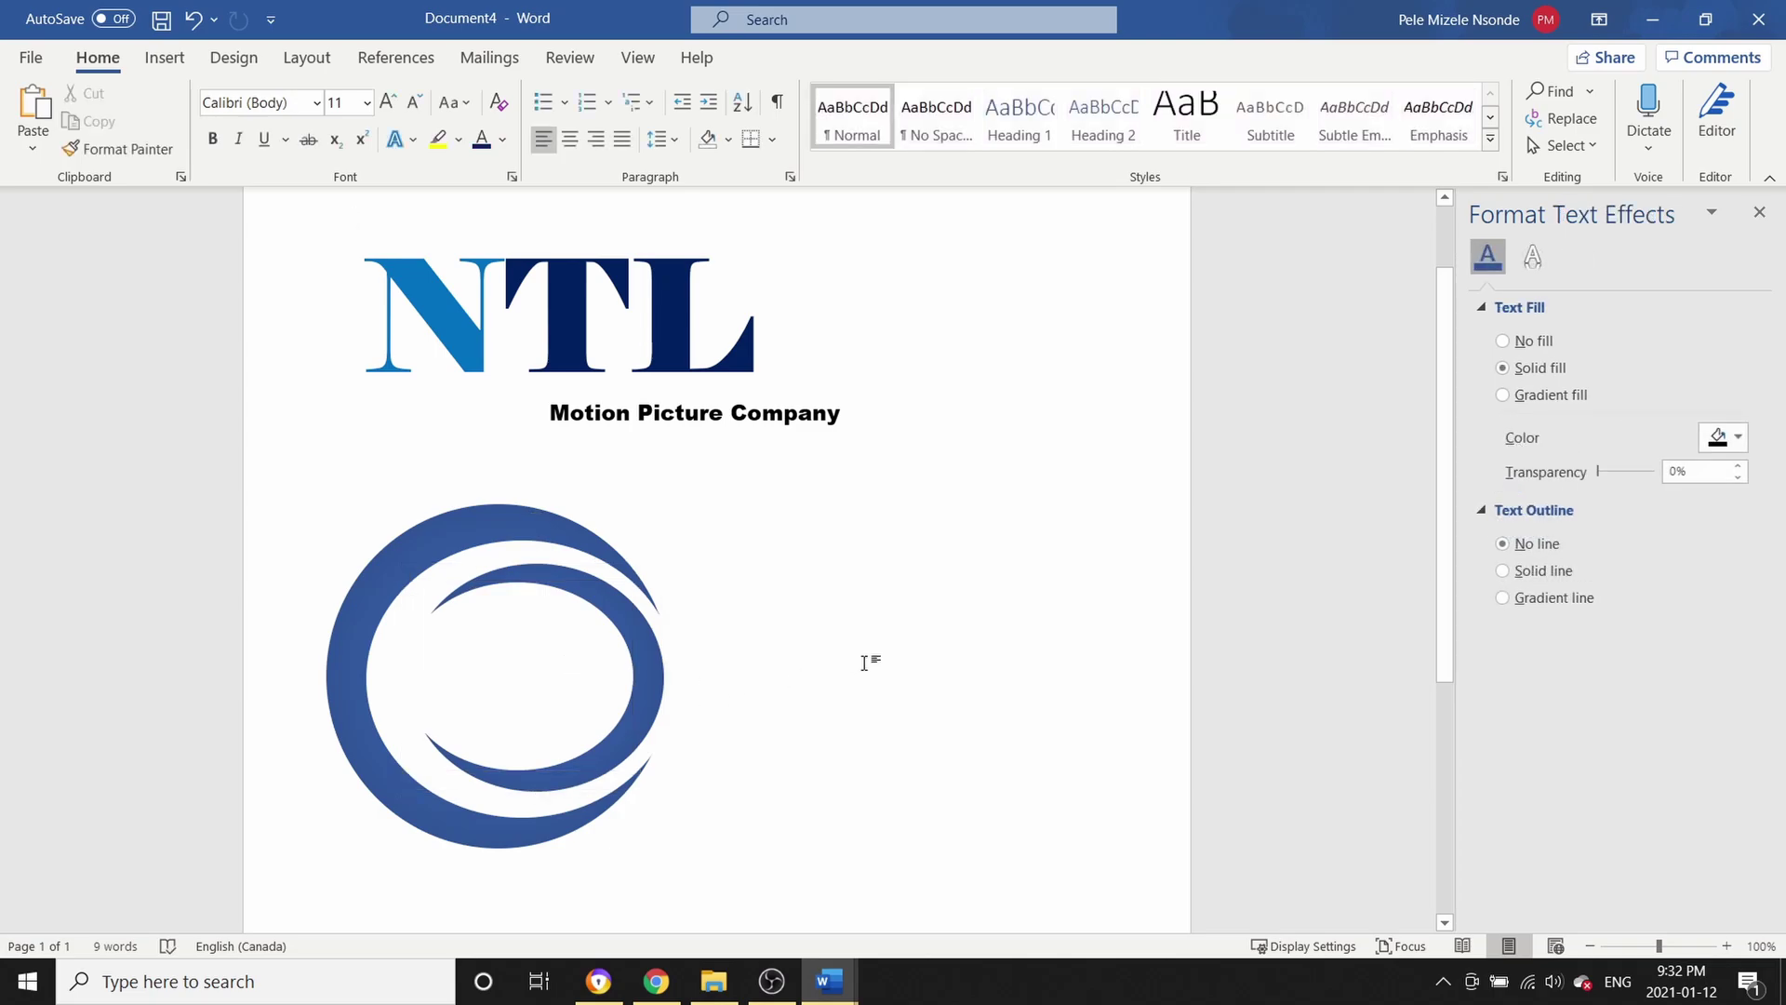
Nudge the inner crescent pair left, enlarge it up-right, then shift it right
{"action": "left_click", "coordinate": [640, 664]}
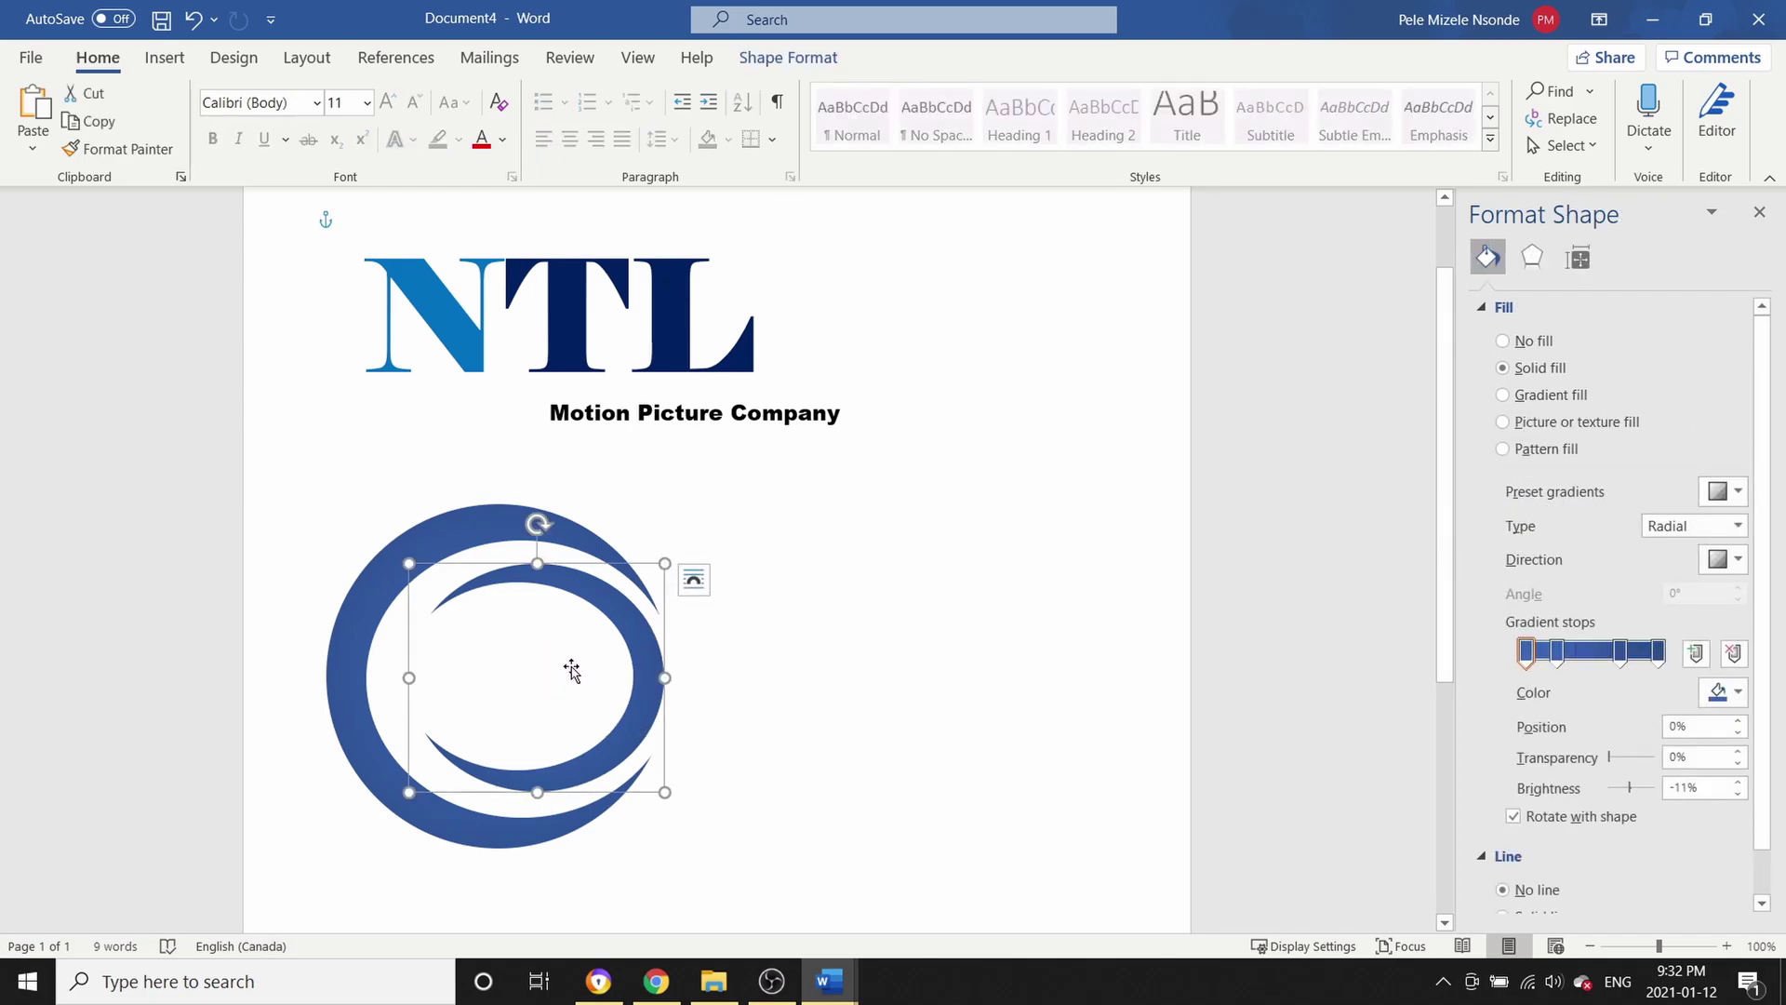
{"action": "left_click", "coordinate": [607, 672], "text": "shift"}
{"action": "key", "text": "Left"}
{"action": "key", "text": "Left"}
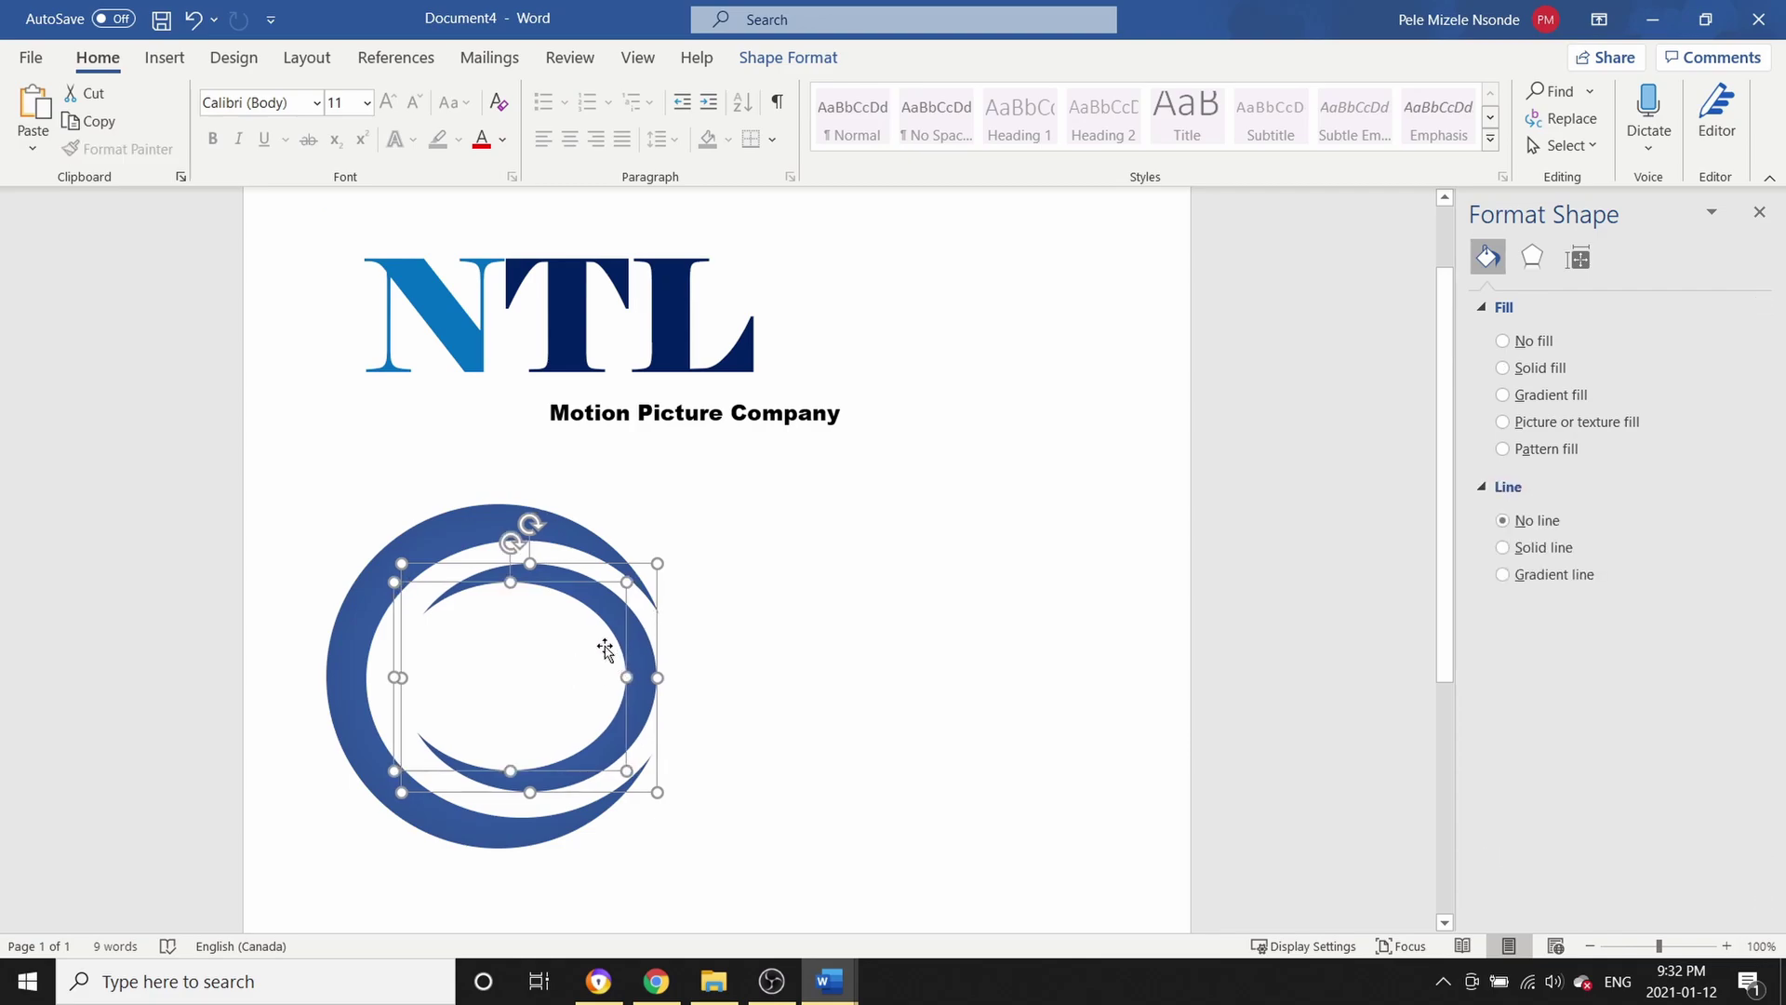
{"action": "mouse_move", "coordinate": [661, 565]}
{"action": "left_mouse_down"}
{"action": "mouse_move", "coordinate": [689, 531]}
{"action": "mouse_move", "coordinate": [655, 556]}
{"action": "mouse_move", "coordinate": [670, 556]}
{"action": "left_mouse_up"}
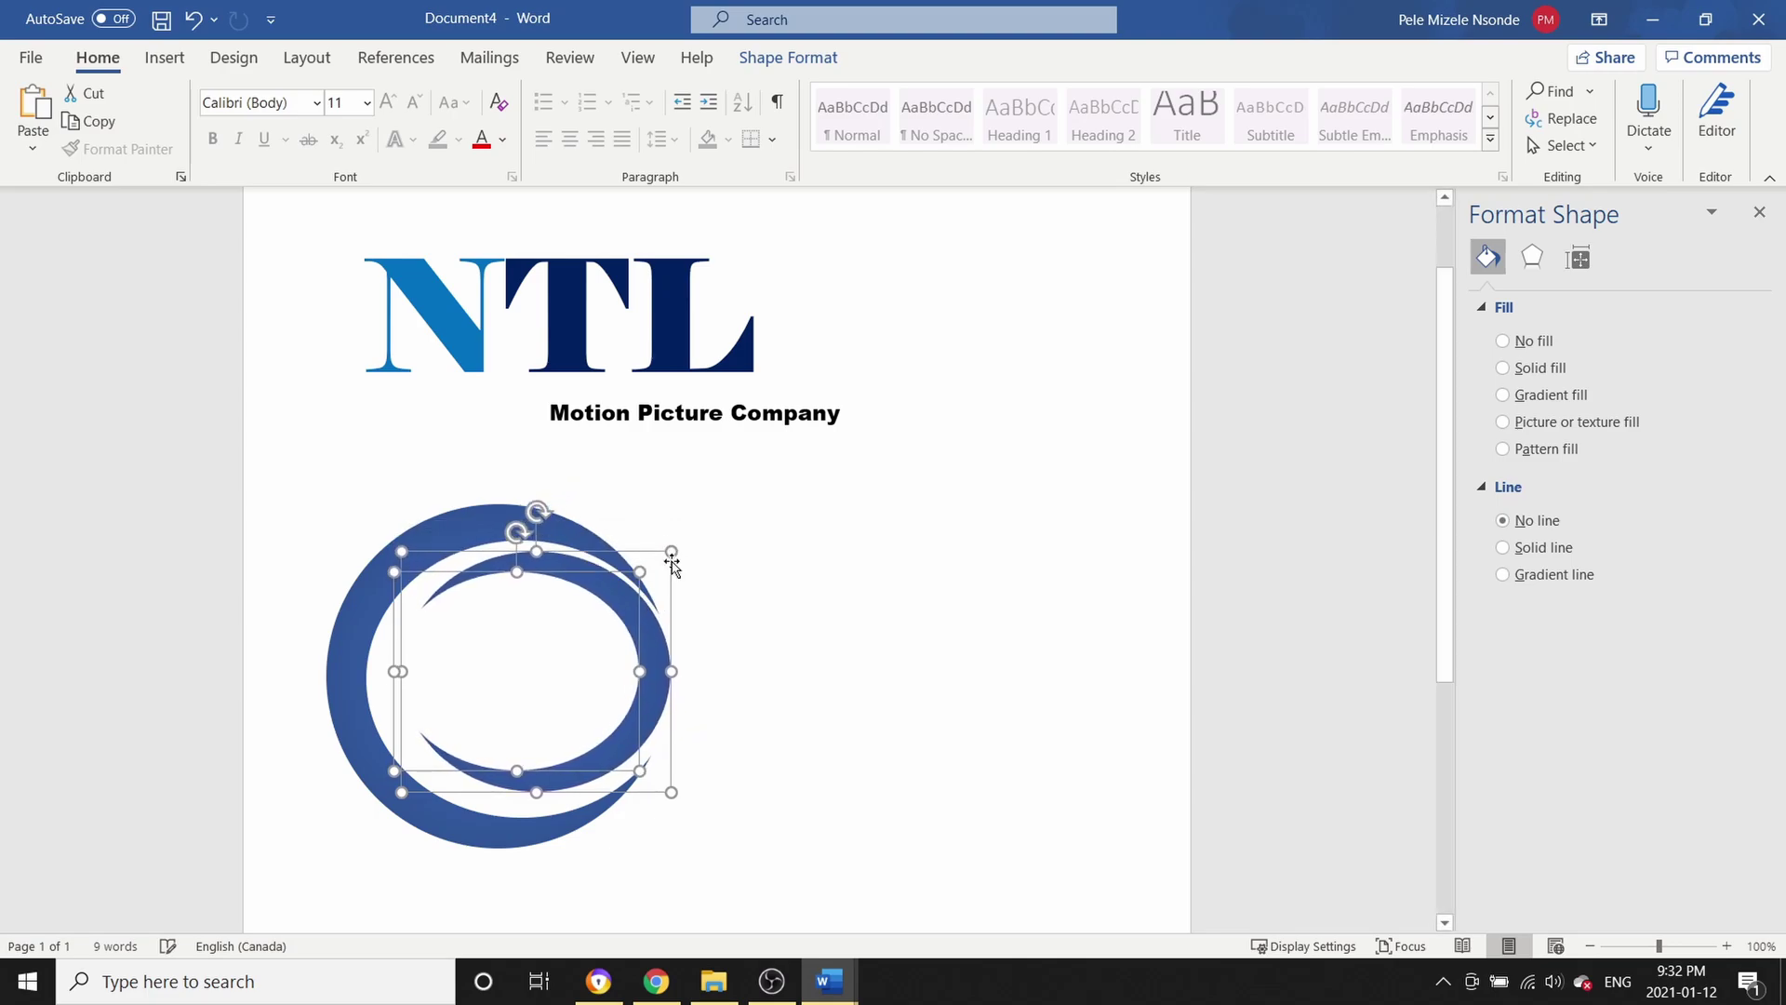
{"action": "left_click_drag", "start_coordinate": [581, 651], "coordinate": [599, 654]}
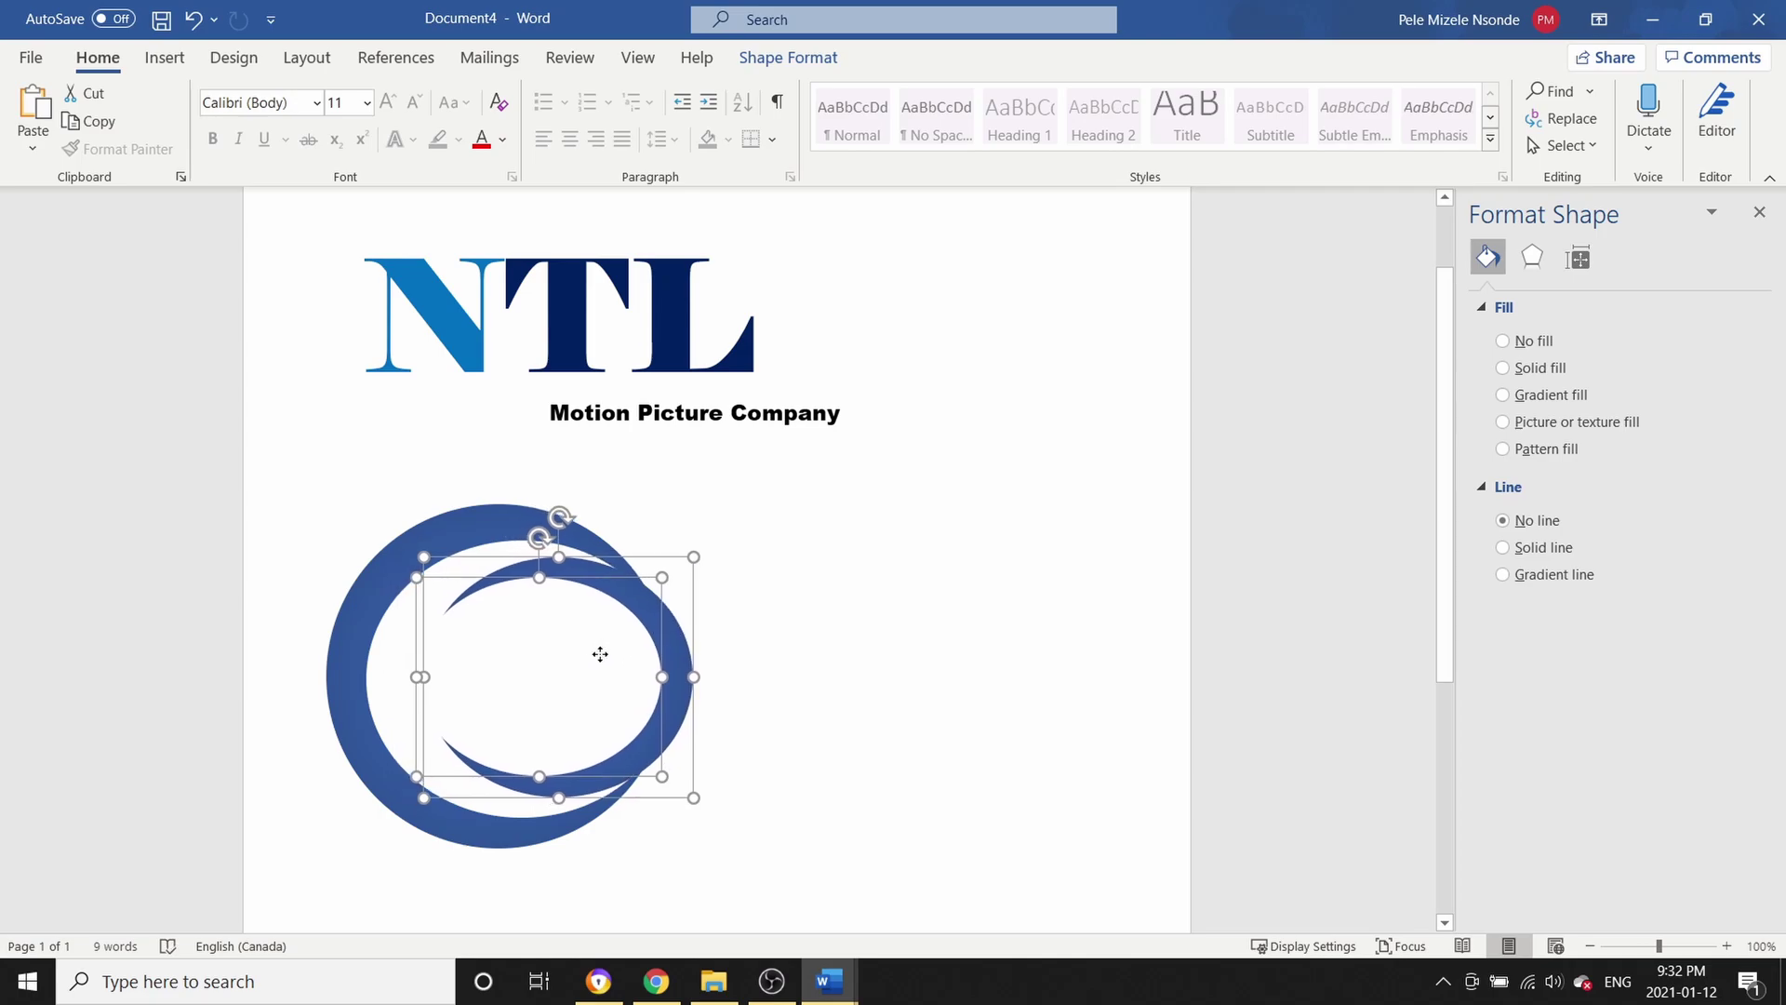
Enlarge the whole ring emblem together toward the top-right
{"action": "left_click", "coordinate": [343, 610]}
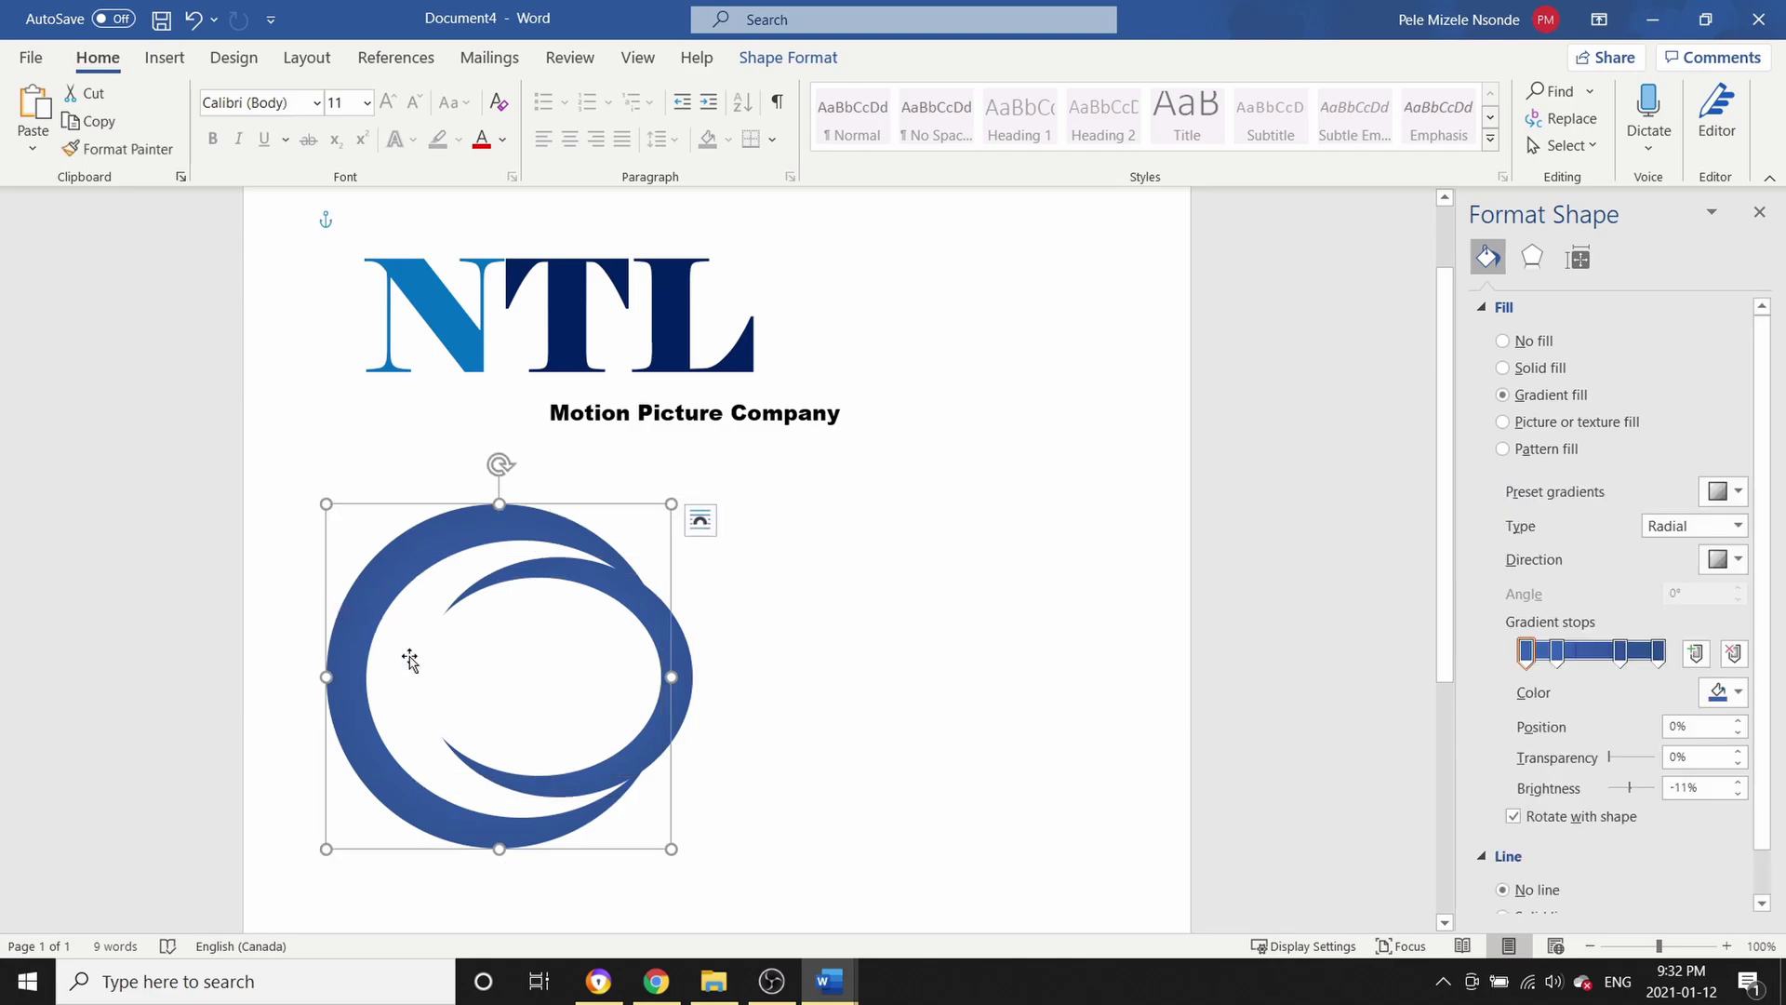
{"action": "left_click", "coordinate": [389, 666], "text": "shift"}
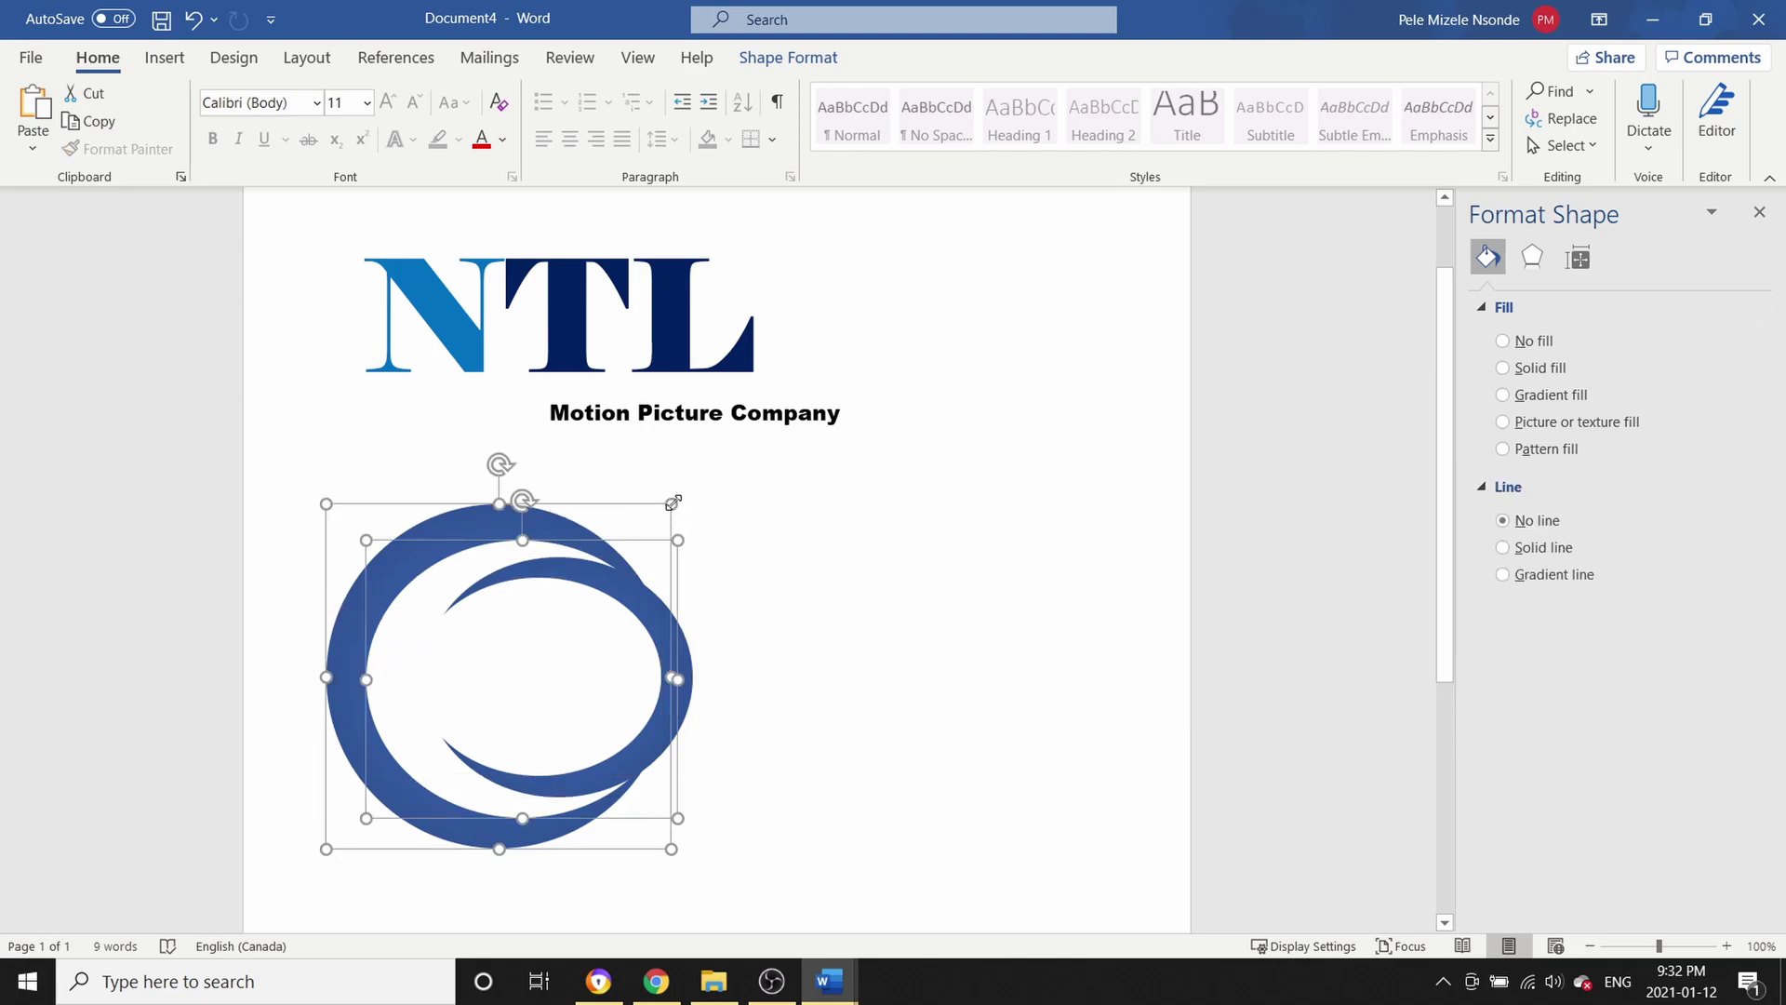
{"action": "left_click_drag", "start_coordinate": [673, 502], "coordinate": [690, 490]}
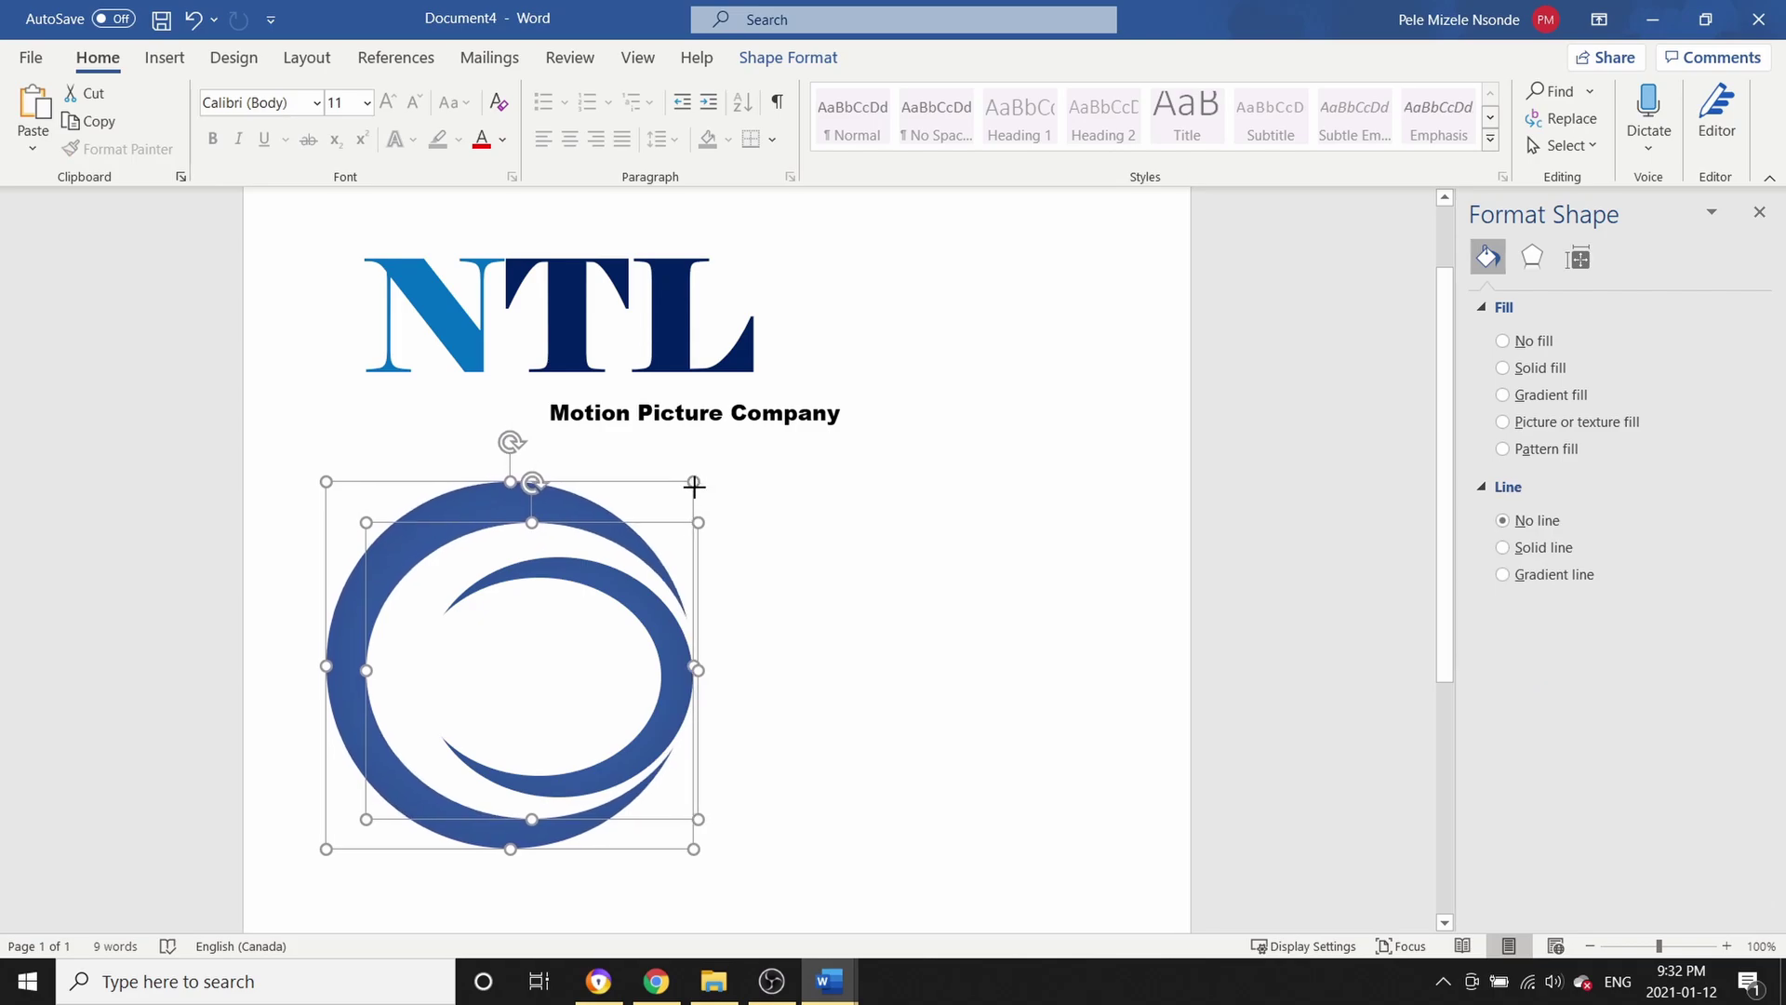
{"action": "left_click", "coordinate": [830, 679]}
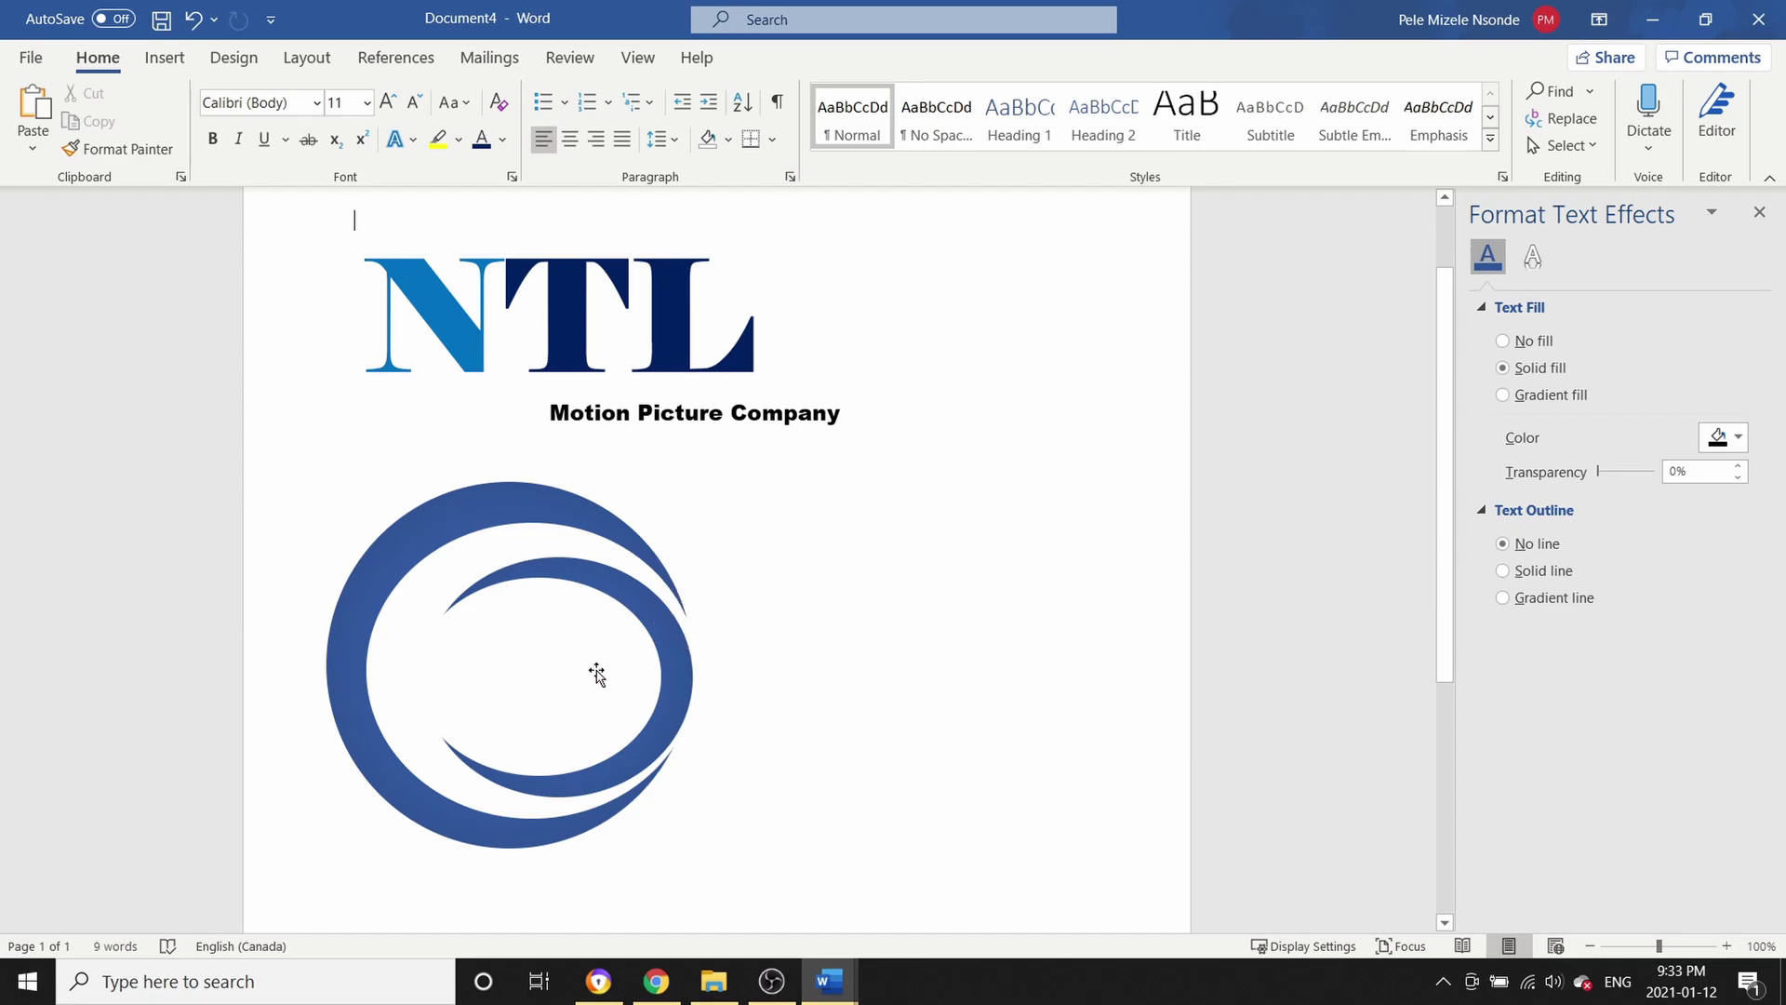
Move the NTL text box down onto the ring emblem and bring it to front
{"action": "left_click", "coordinate": [539, 307]}
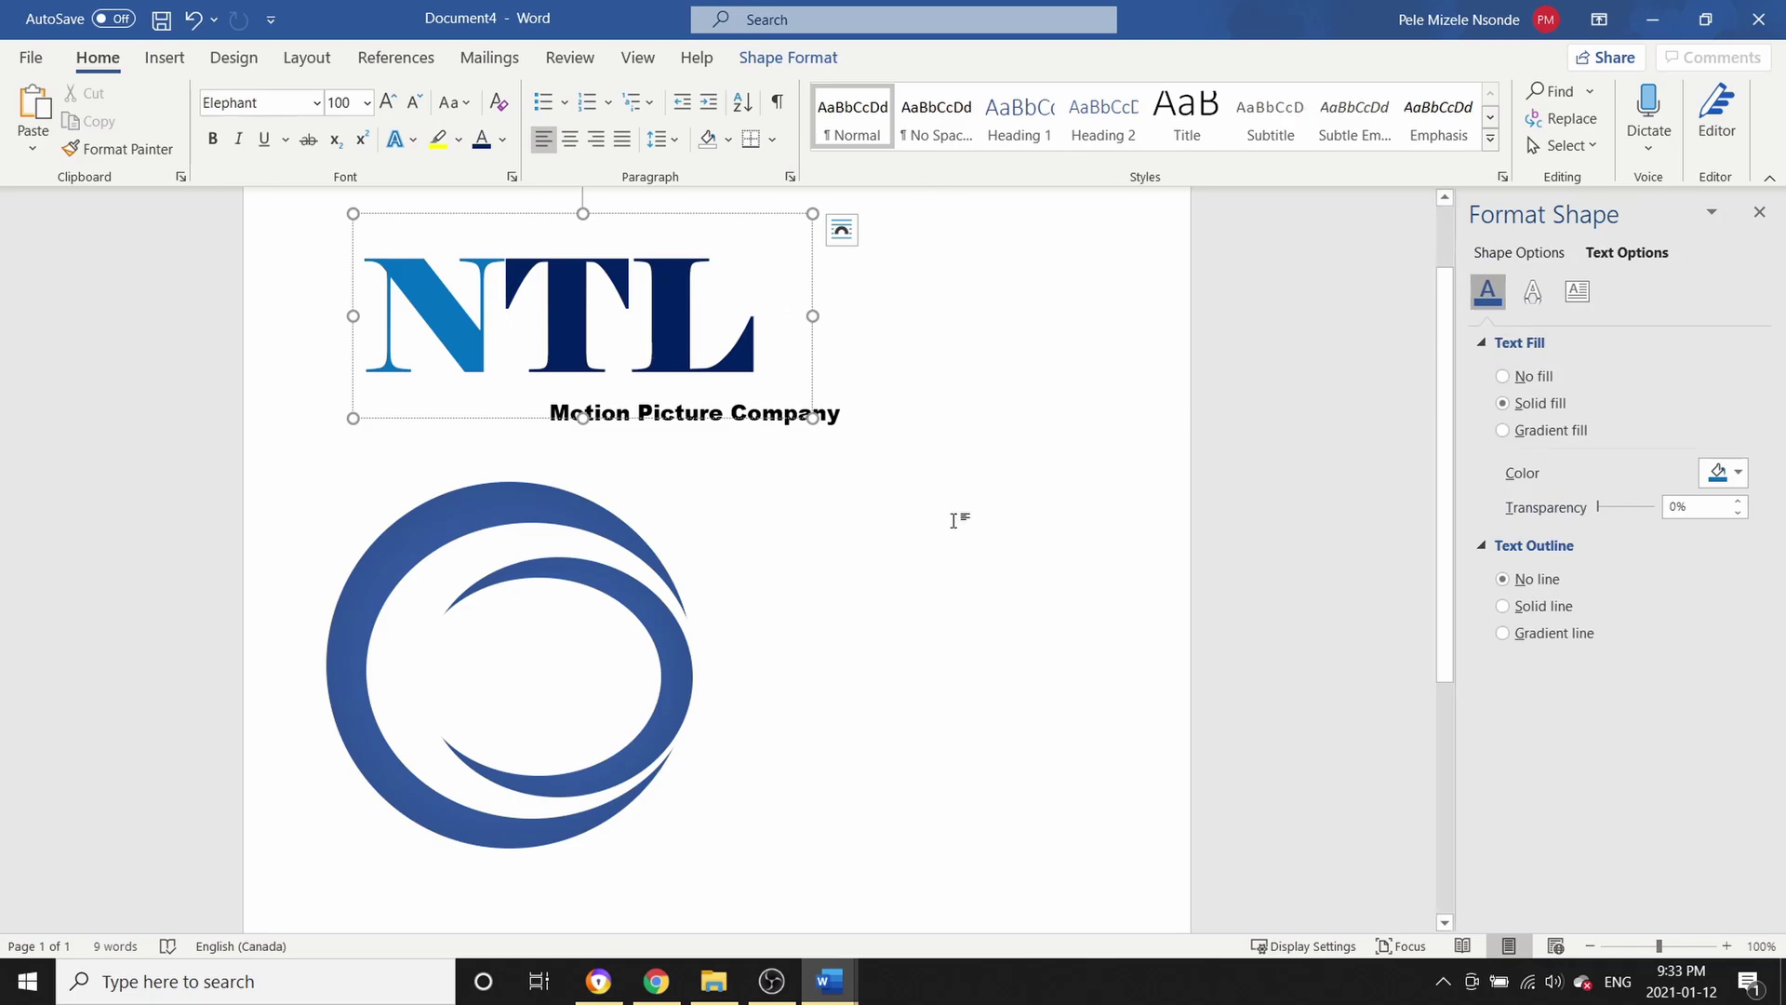
{"action": "scroll", "coordinate": [921, 521], "scroll_direction": "up", "scroll_amount": 1}
{"action": "left_click_drag", "start_coordinate": [541, 272], "coordinate": [646, 630]}
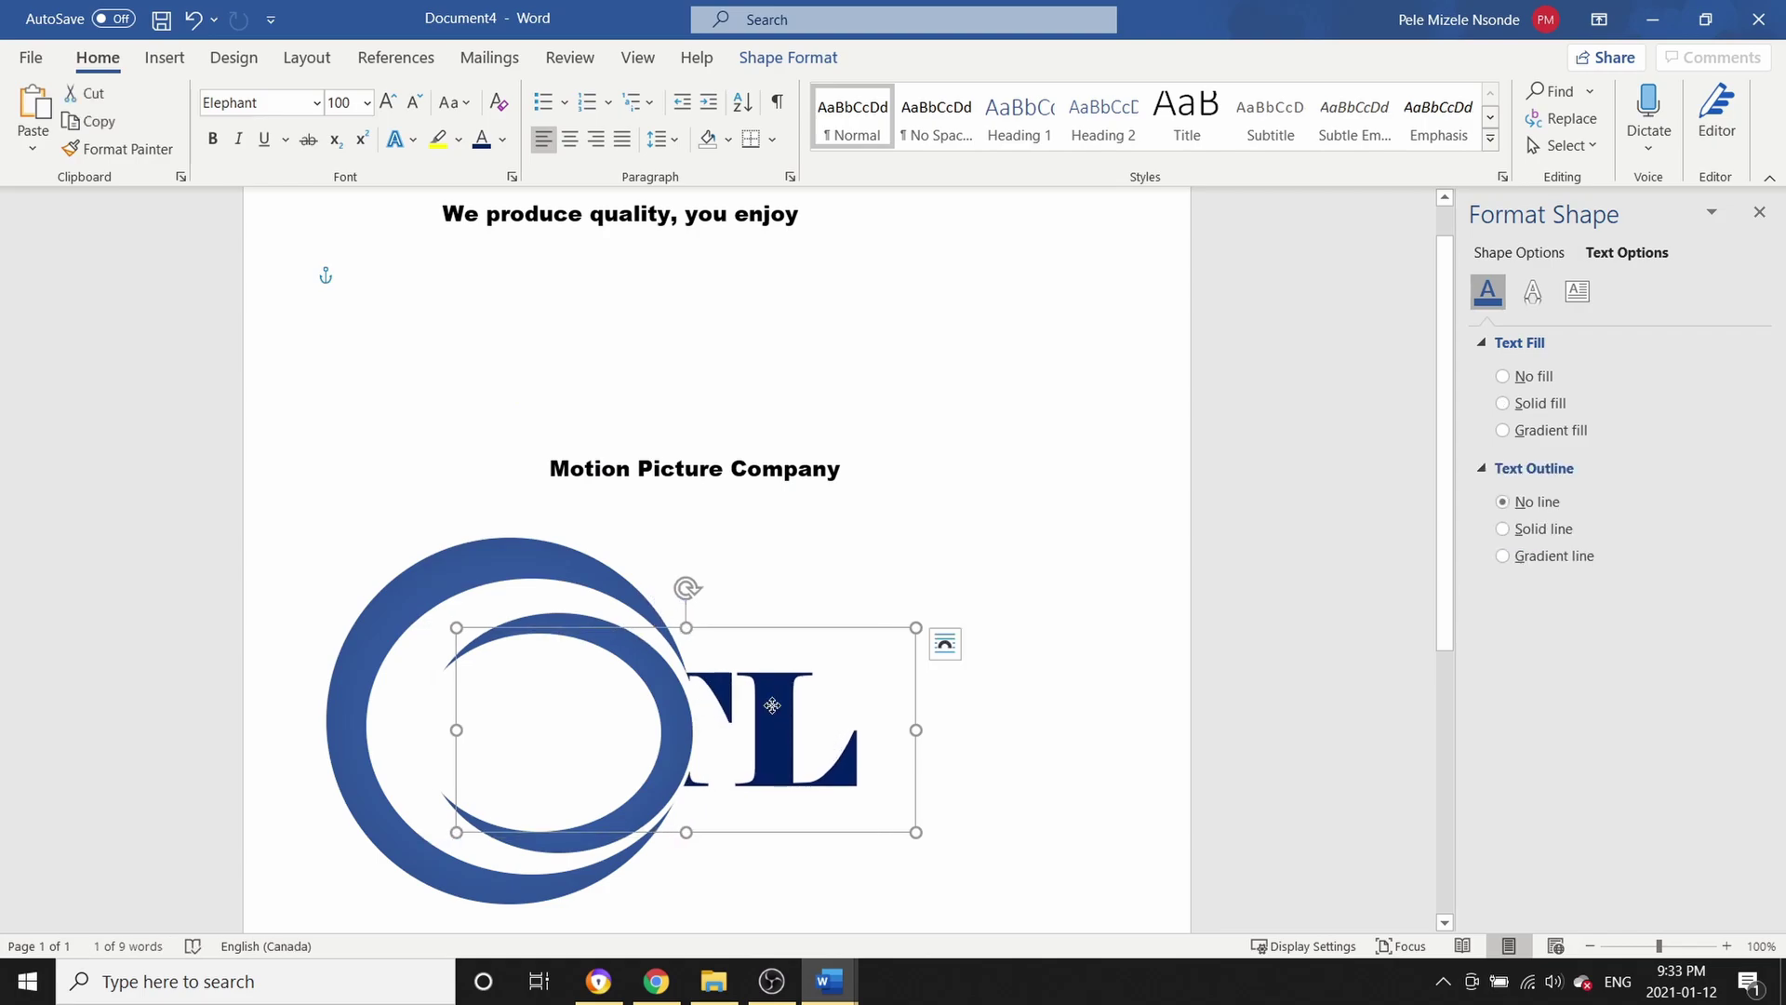
{"action": "right_click", "coordinate": [772, 705]}
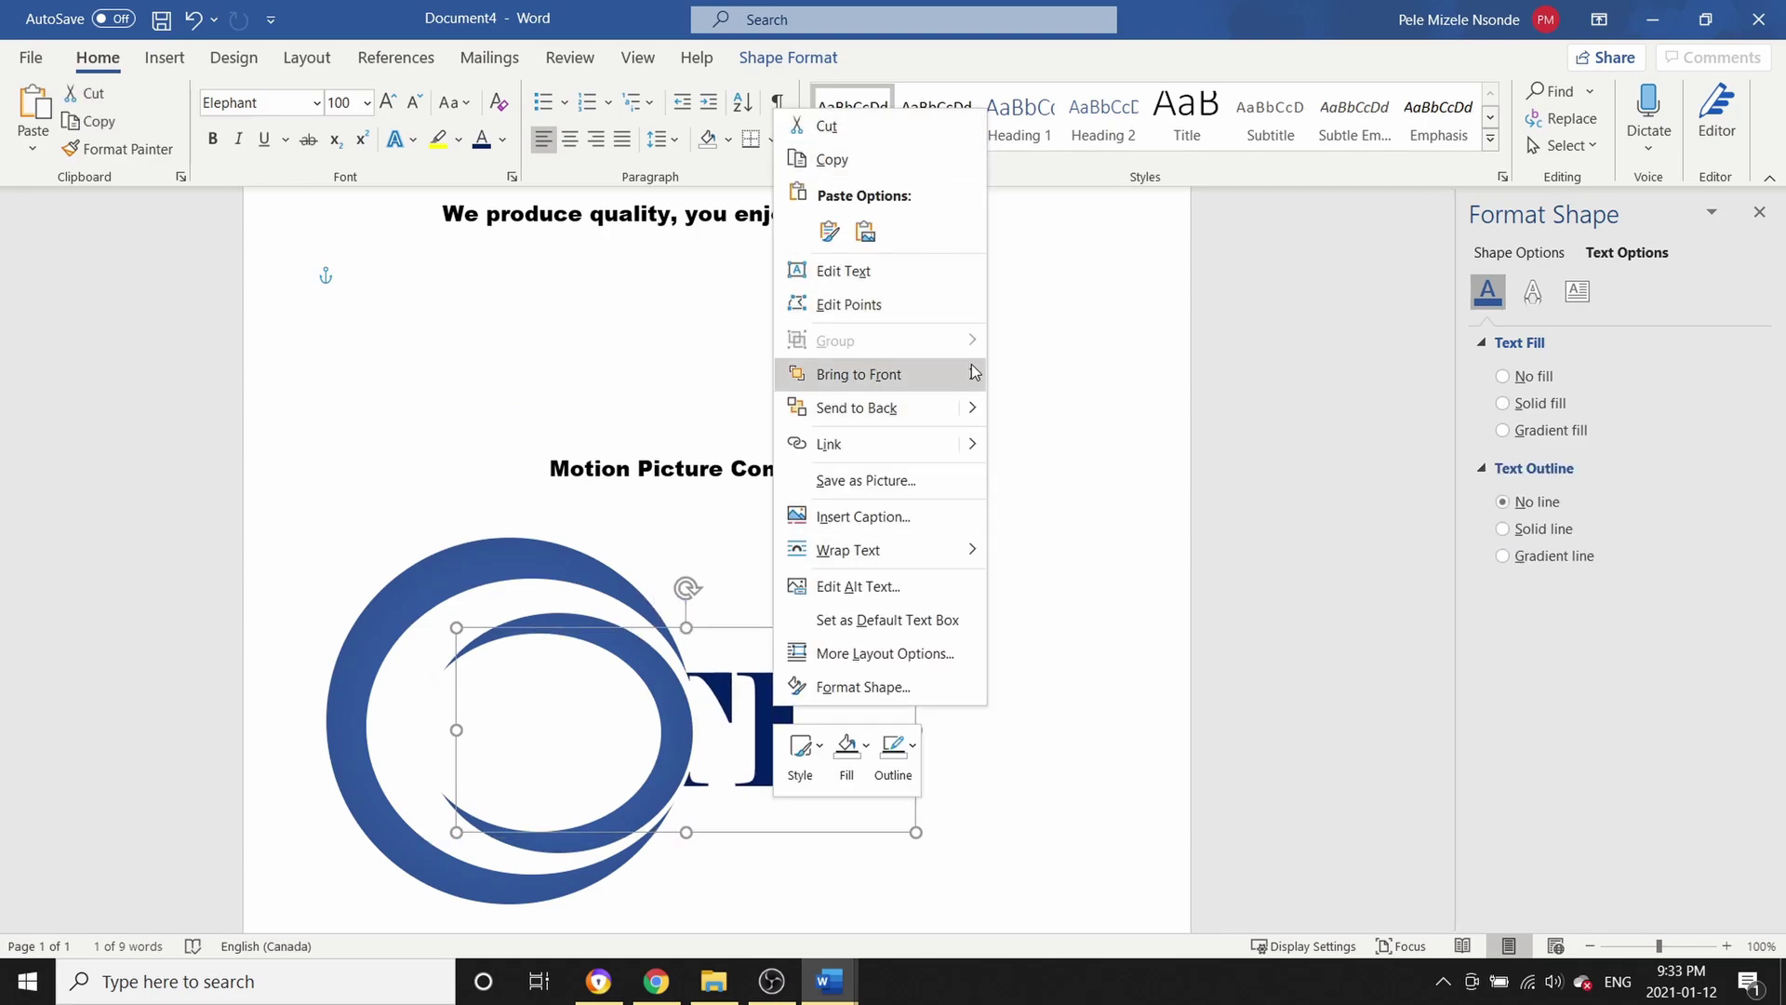
{"action": "mouse_move", "coordinate": [973, 372]}
{"action": "left_click", "coordinate": [1053, 372]}
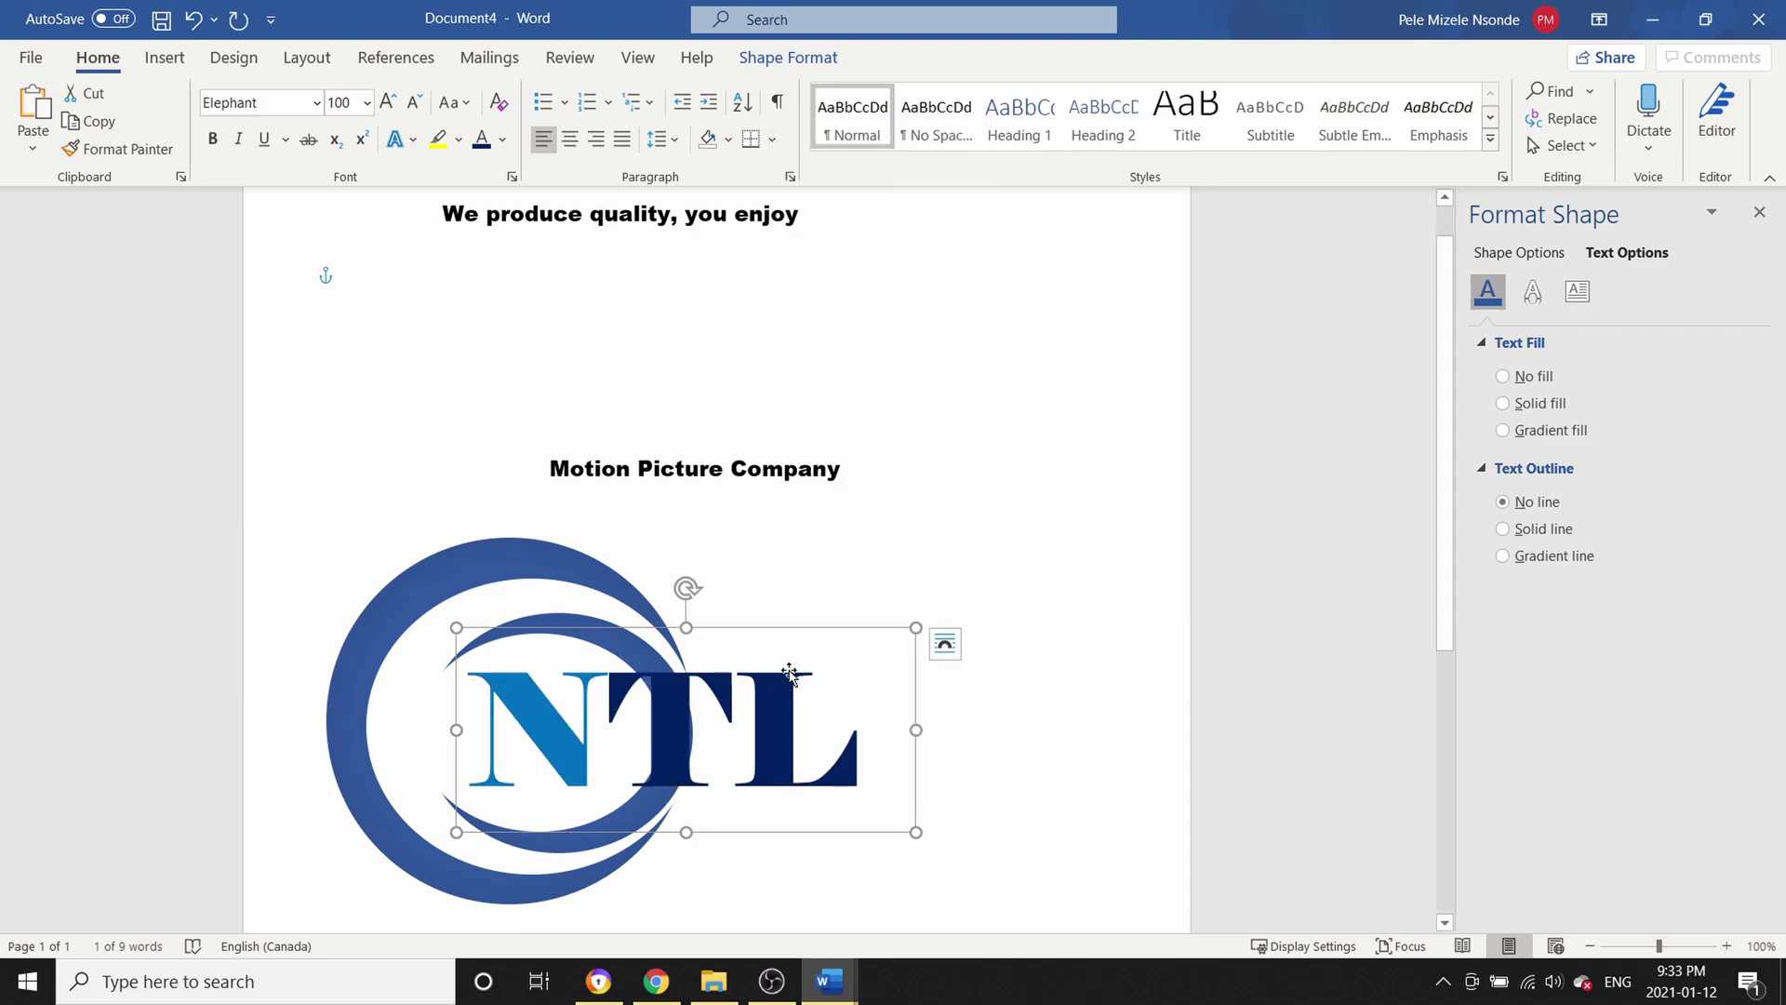
Fine-tune the NTL letters' position over the ring, shifting them left and slightly lower
{"action": "double_click", "coordinate": [666, 712]}
{"action": "left_click_drag", "start_coordinate": [637, 626], "coordinate": [584, 624]}
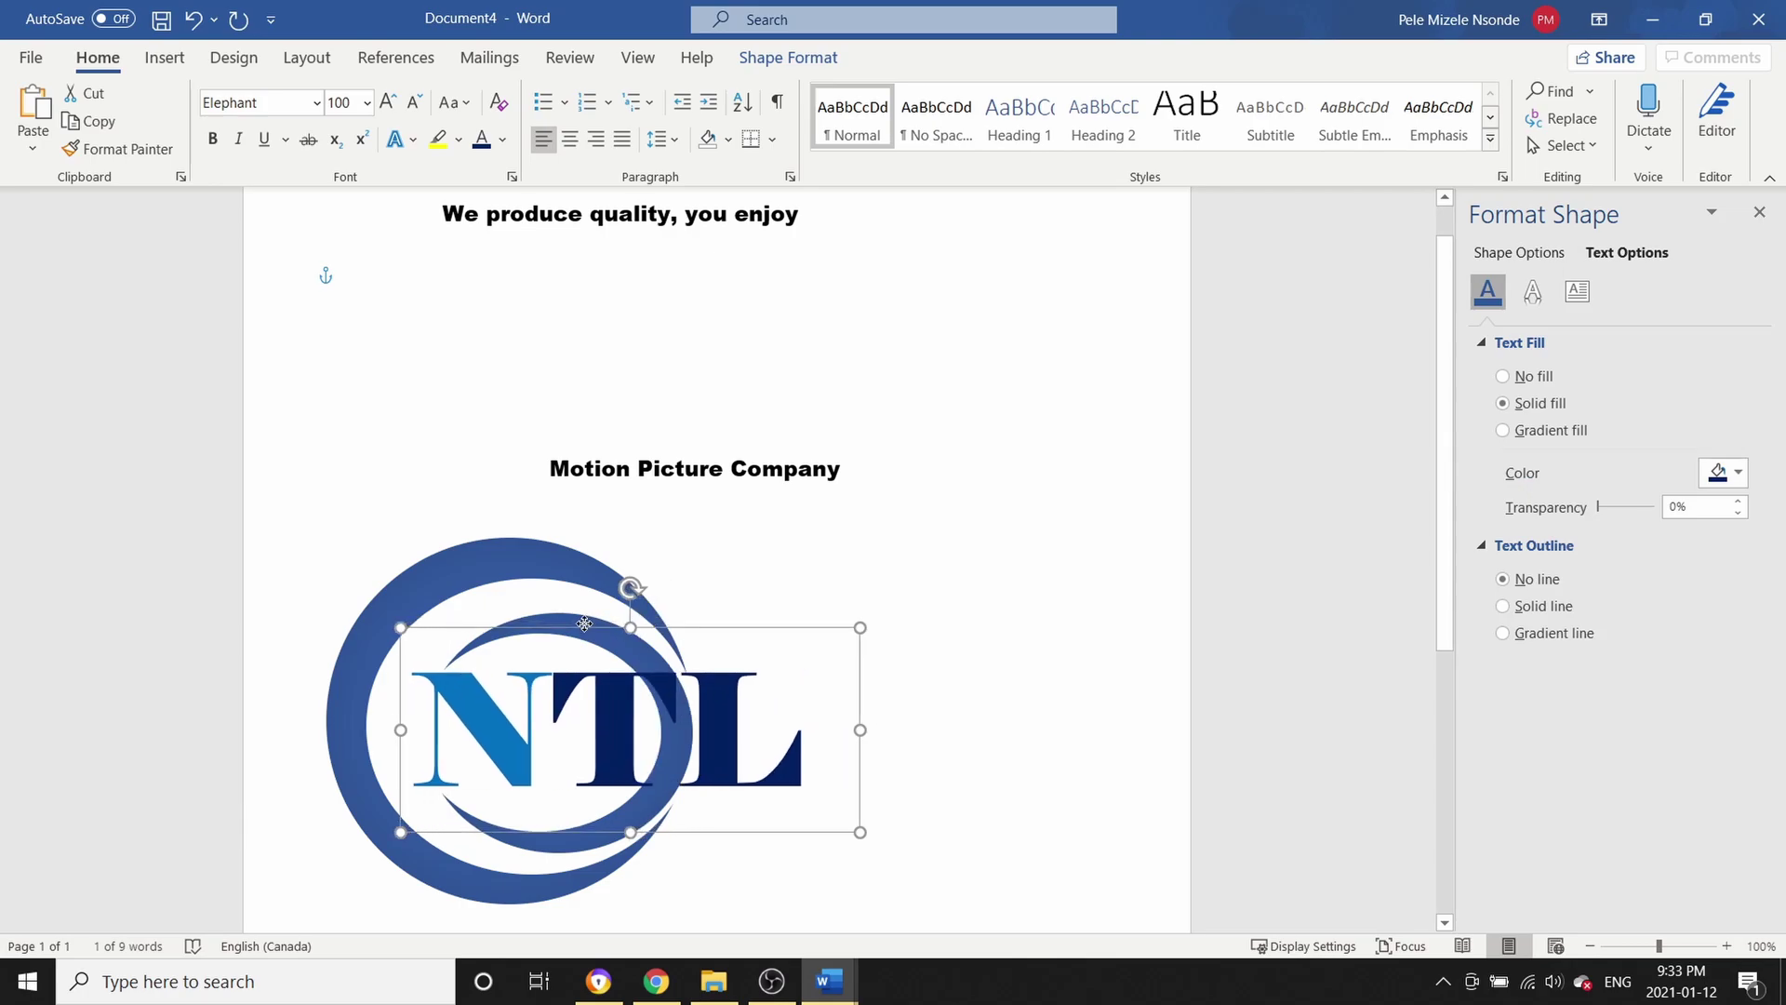
{"action": "left_click_drag", "start_coordinate": [584, 623], "coordinate": [585, 608]}
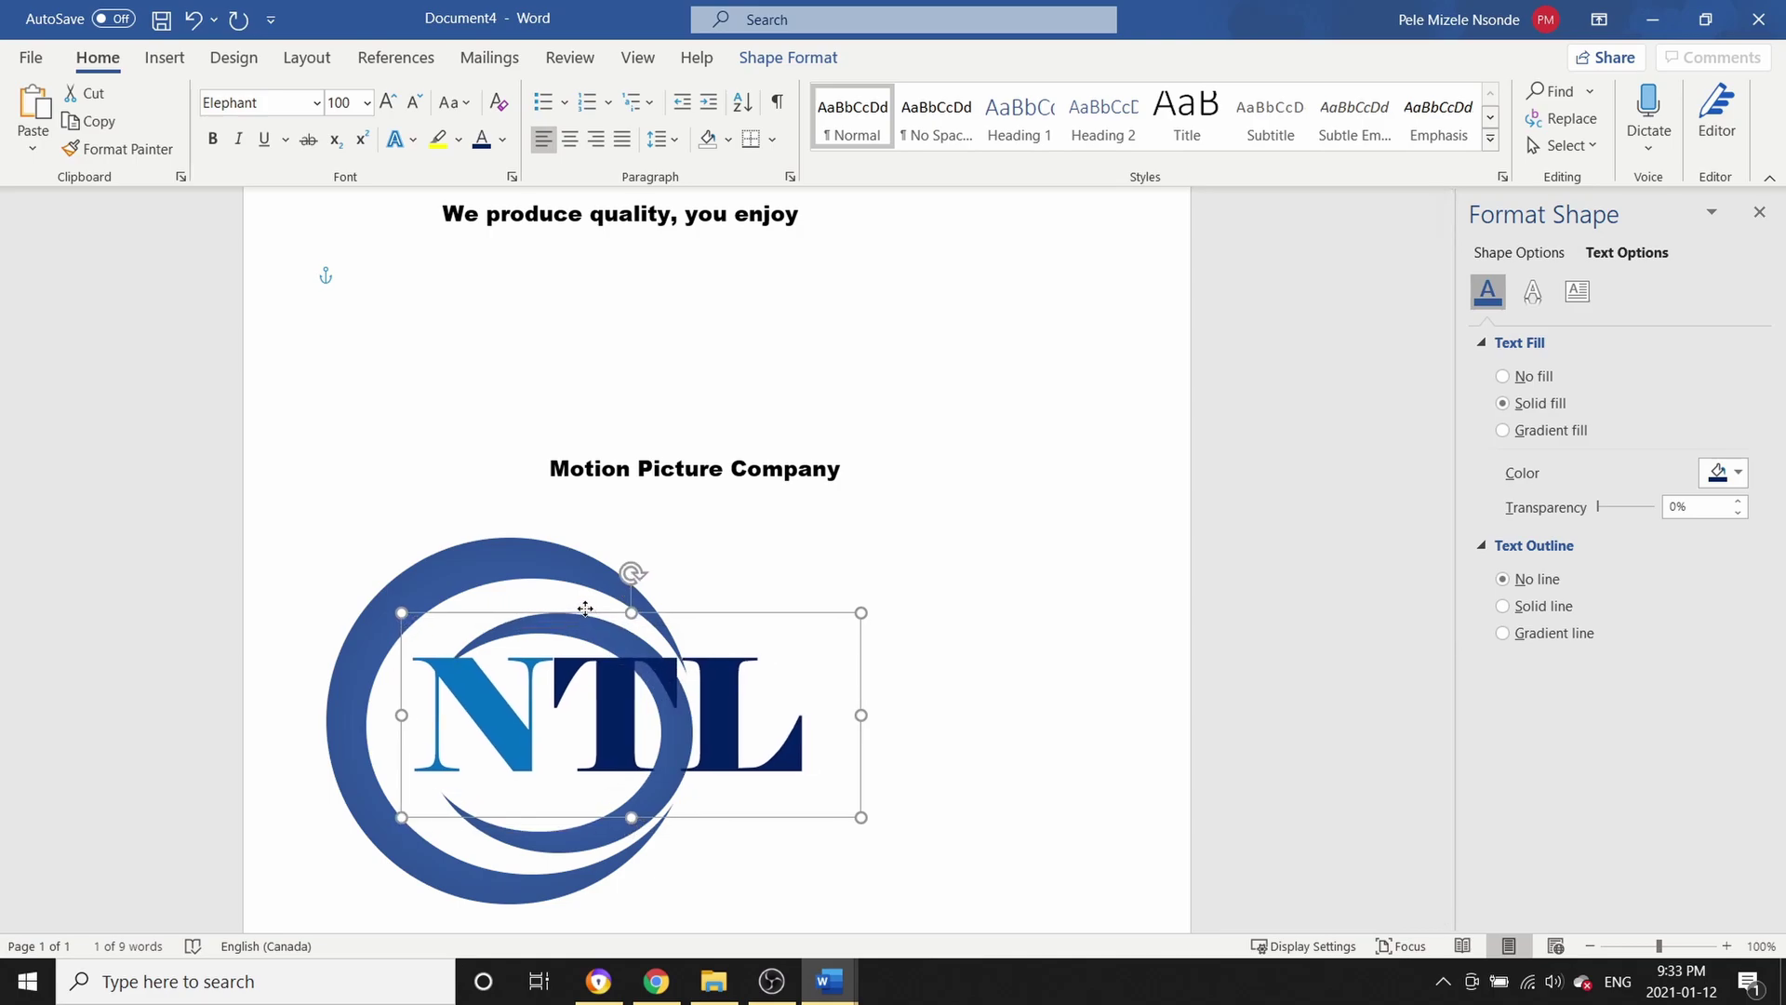
{"action": "left_click", "coordinate": [1124, 722]}
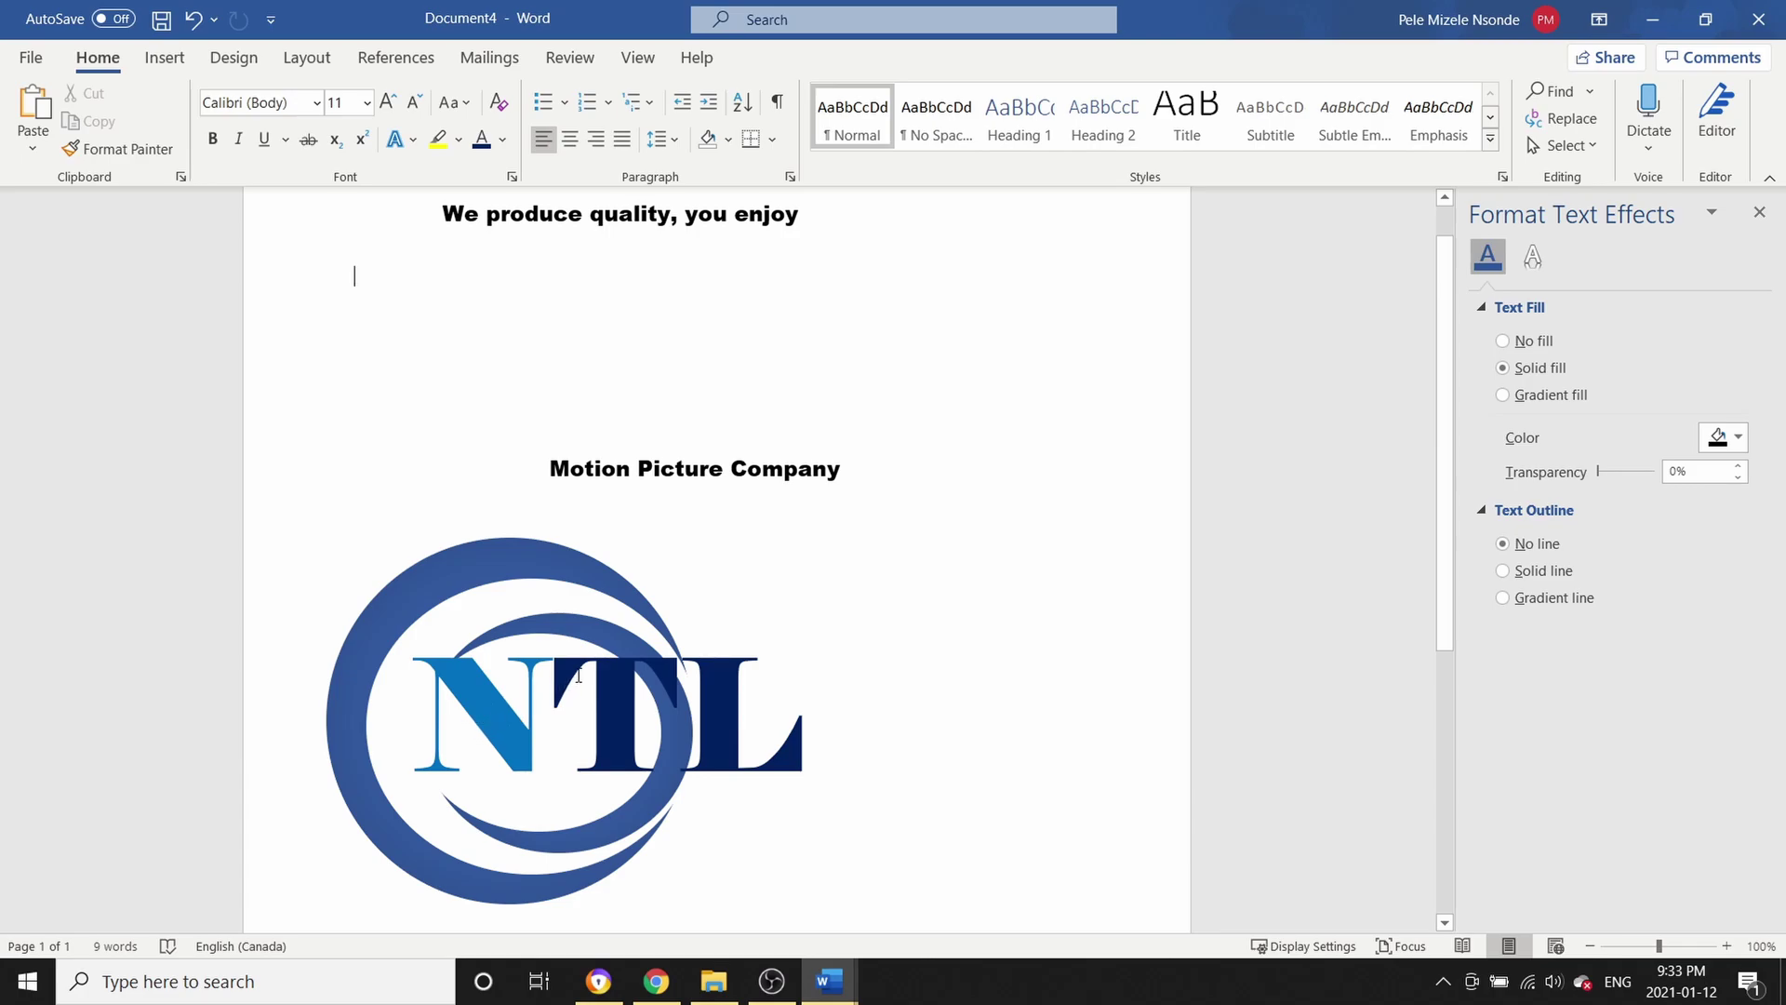
{"action": "left_click", "coordinate": [642, 655]}
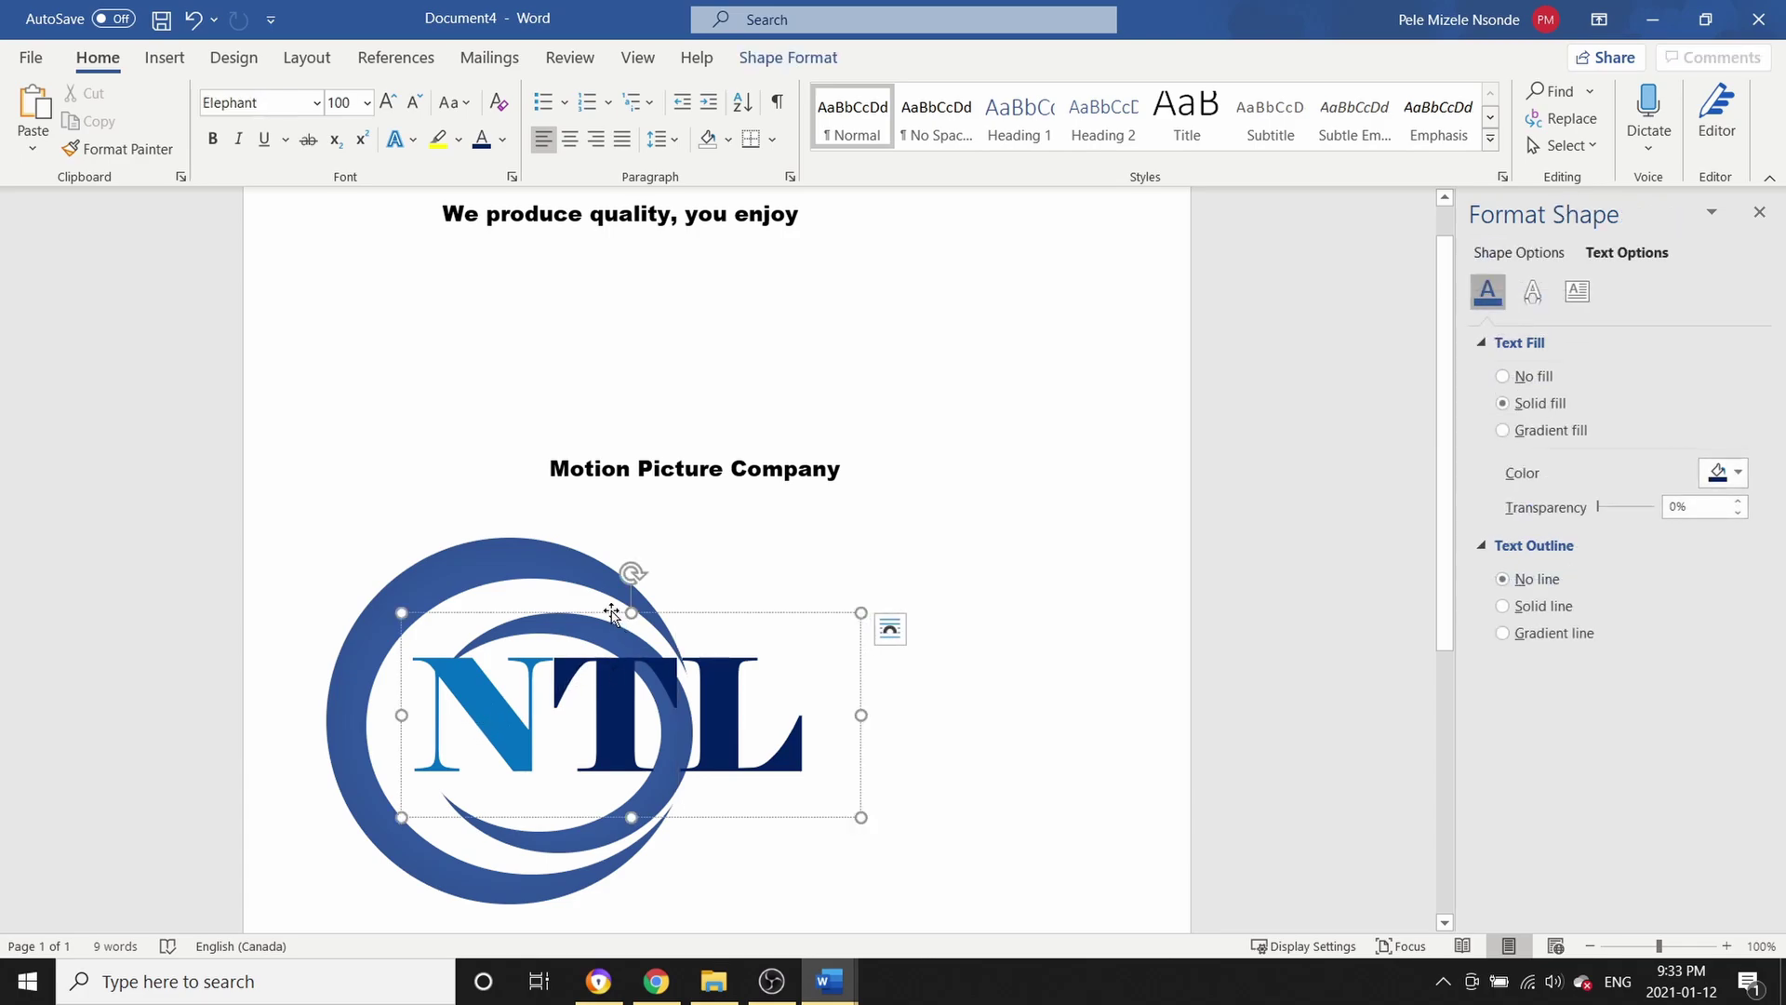
{"action": "mouse_move", "coordinate": [633, 614]}
{"action": "left_mouse_down"}
{"action": "mouse_move", "coordinate": [637, 656]}
{"action": "mouse_move", "coordinate": [611, 629]}
{"action": "left_mouse_up"}
{"action": "left_click", "coordinate": [994, 807]}
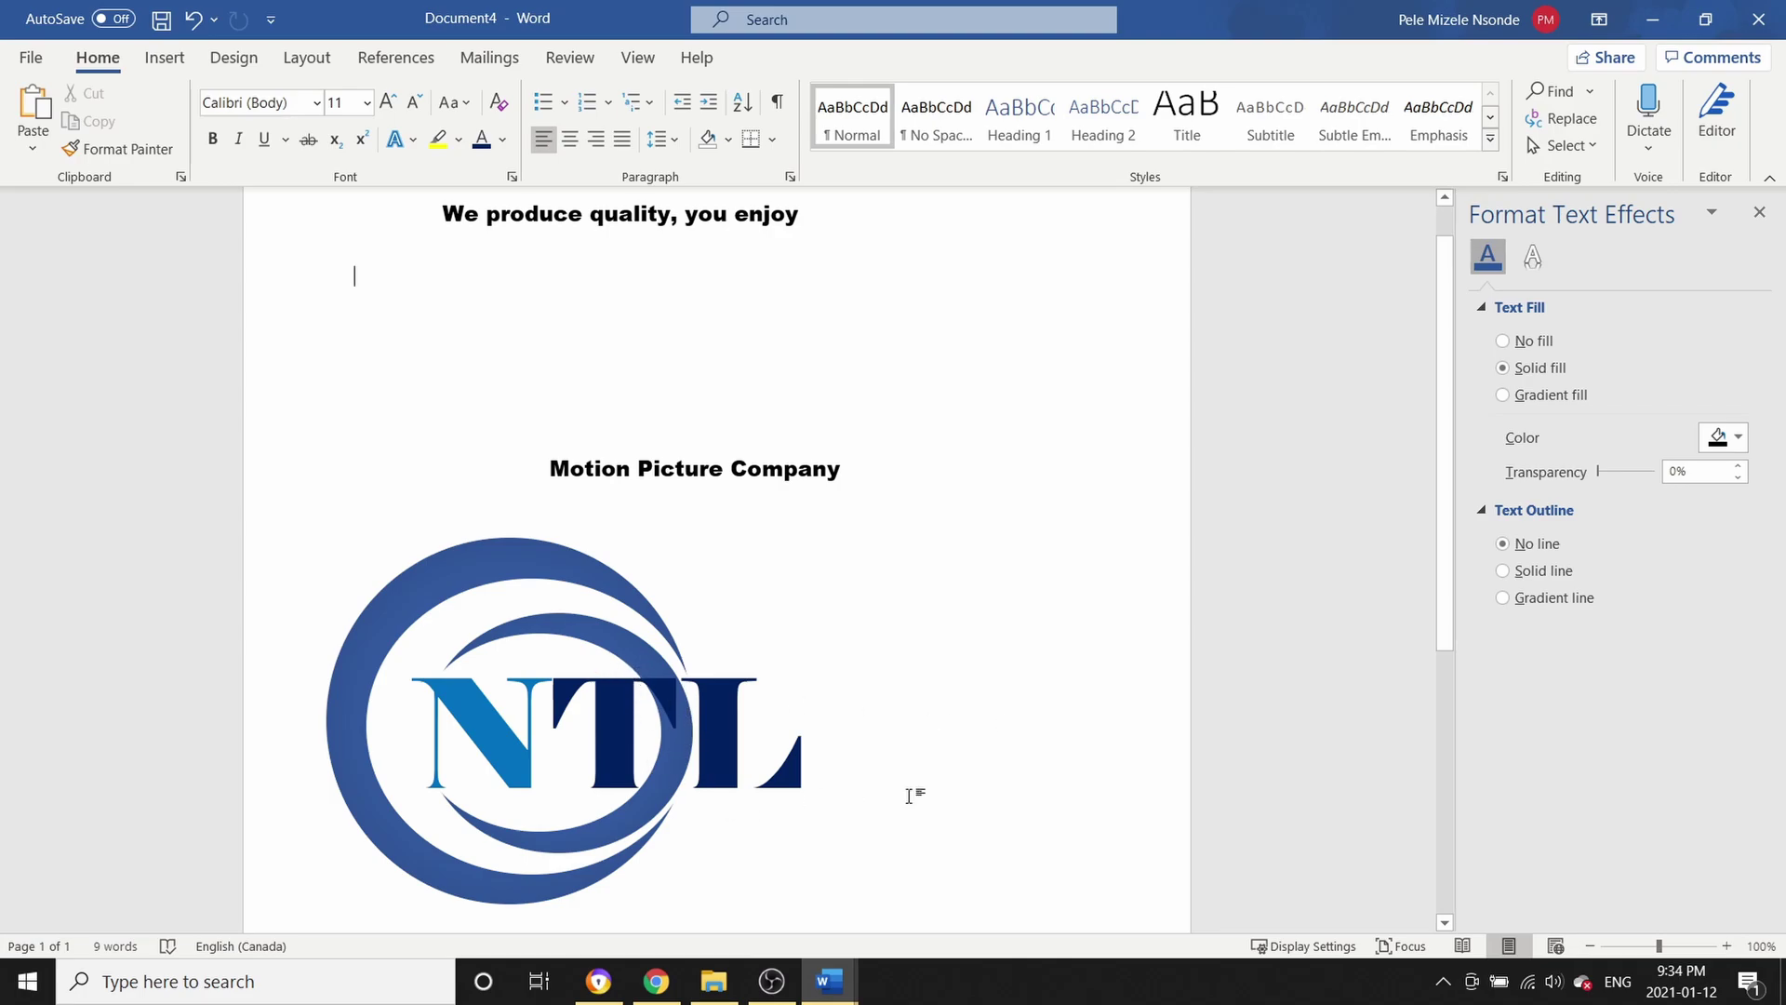
Draw a rectangle over the NTL letters, extending it upward at the top
{"action": "left_click", "coordinate": [159, 51]}
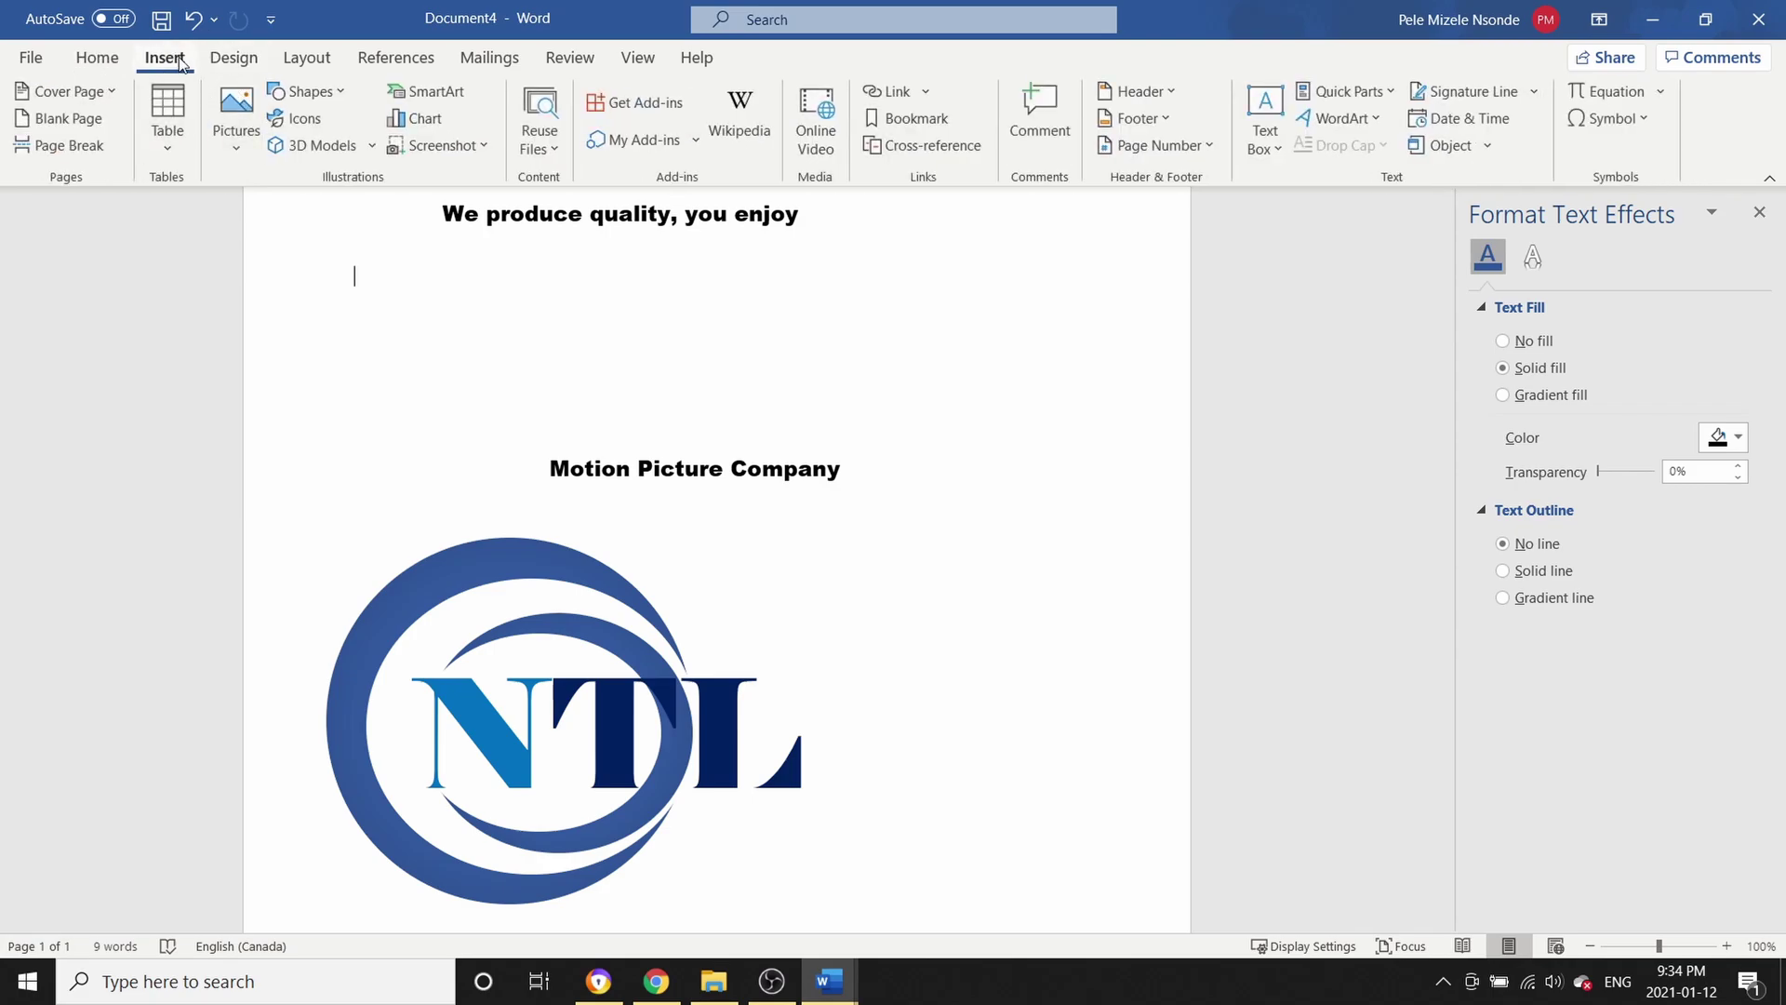
{"action": "left_click", "coordinate": [317, 93]}
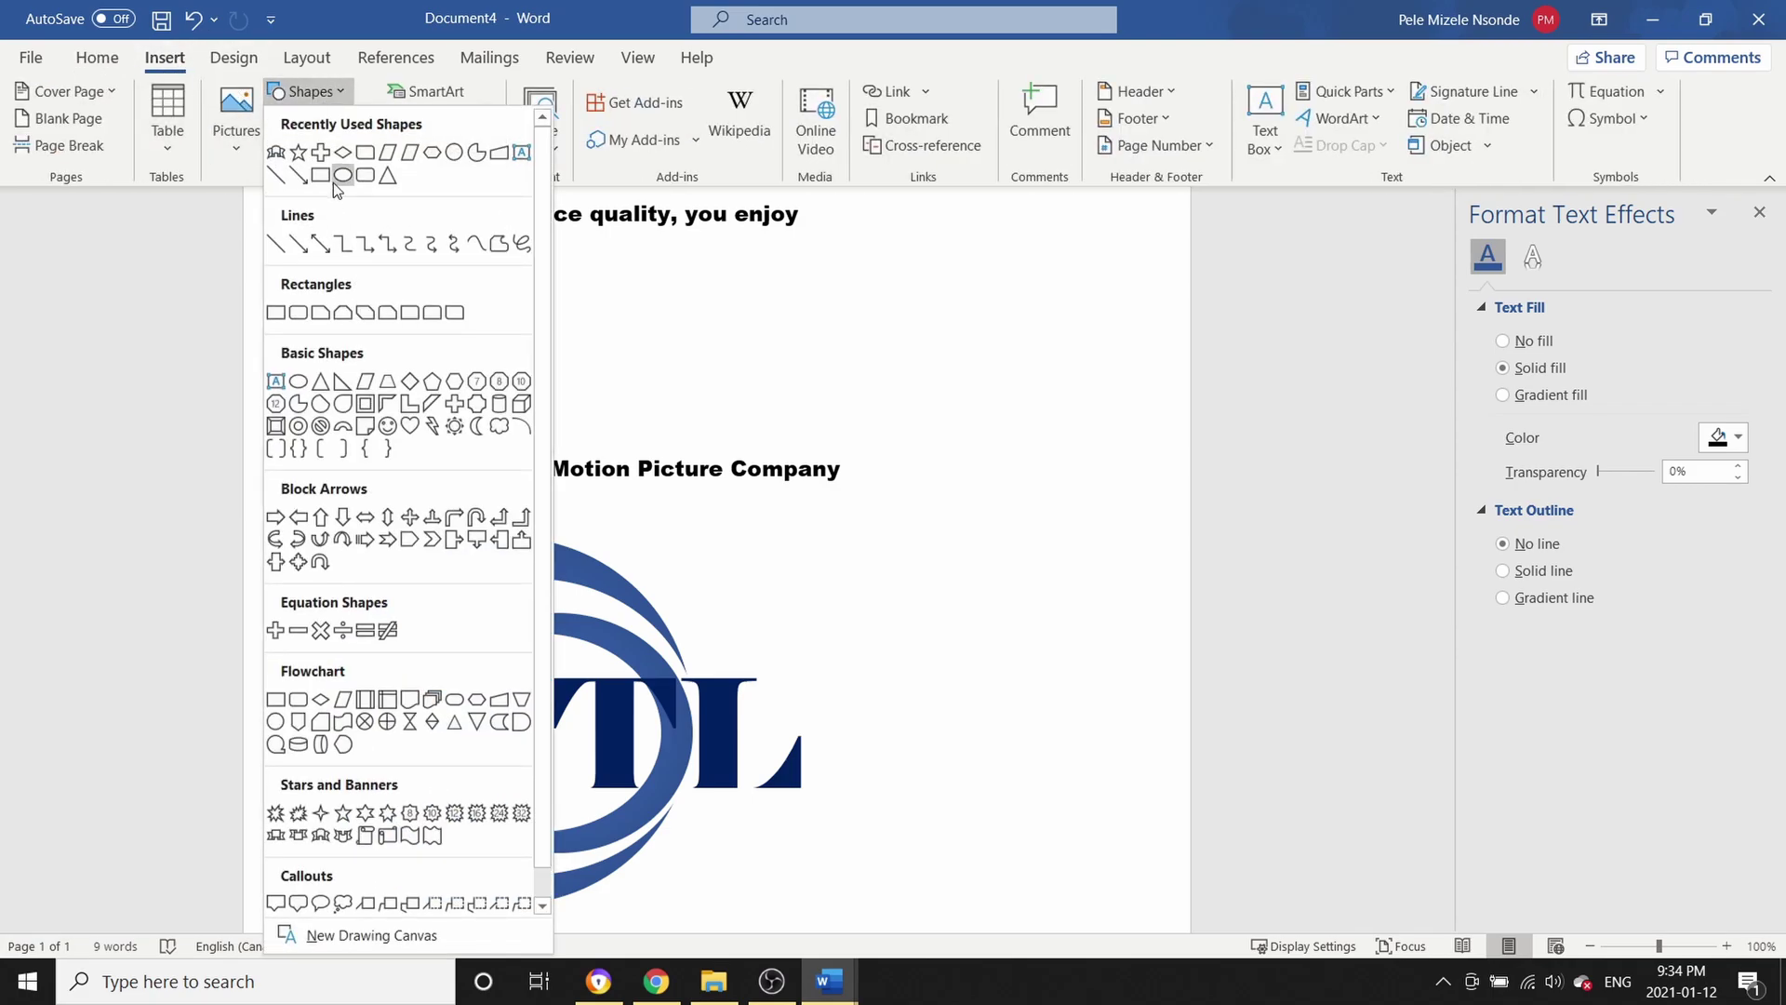
{"action": "left_click", "coordinate": [320, 175]}
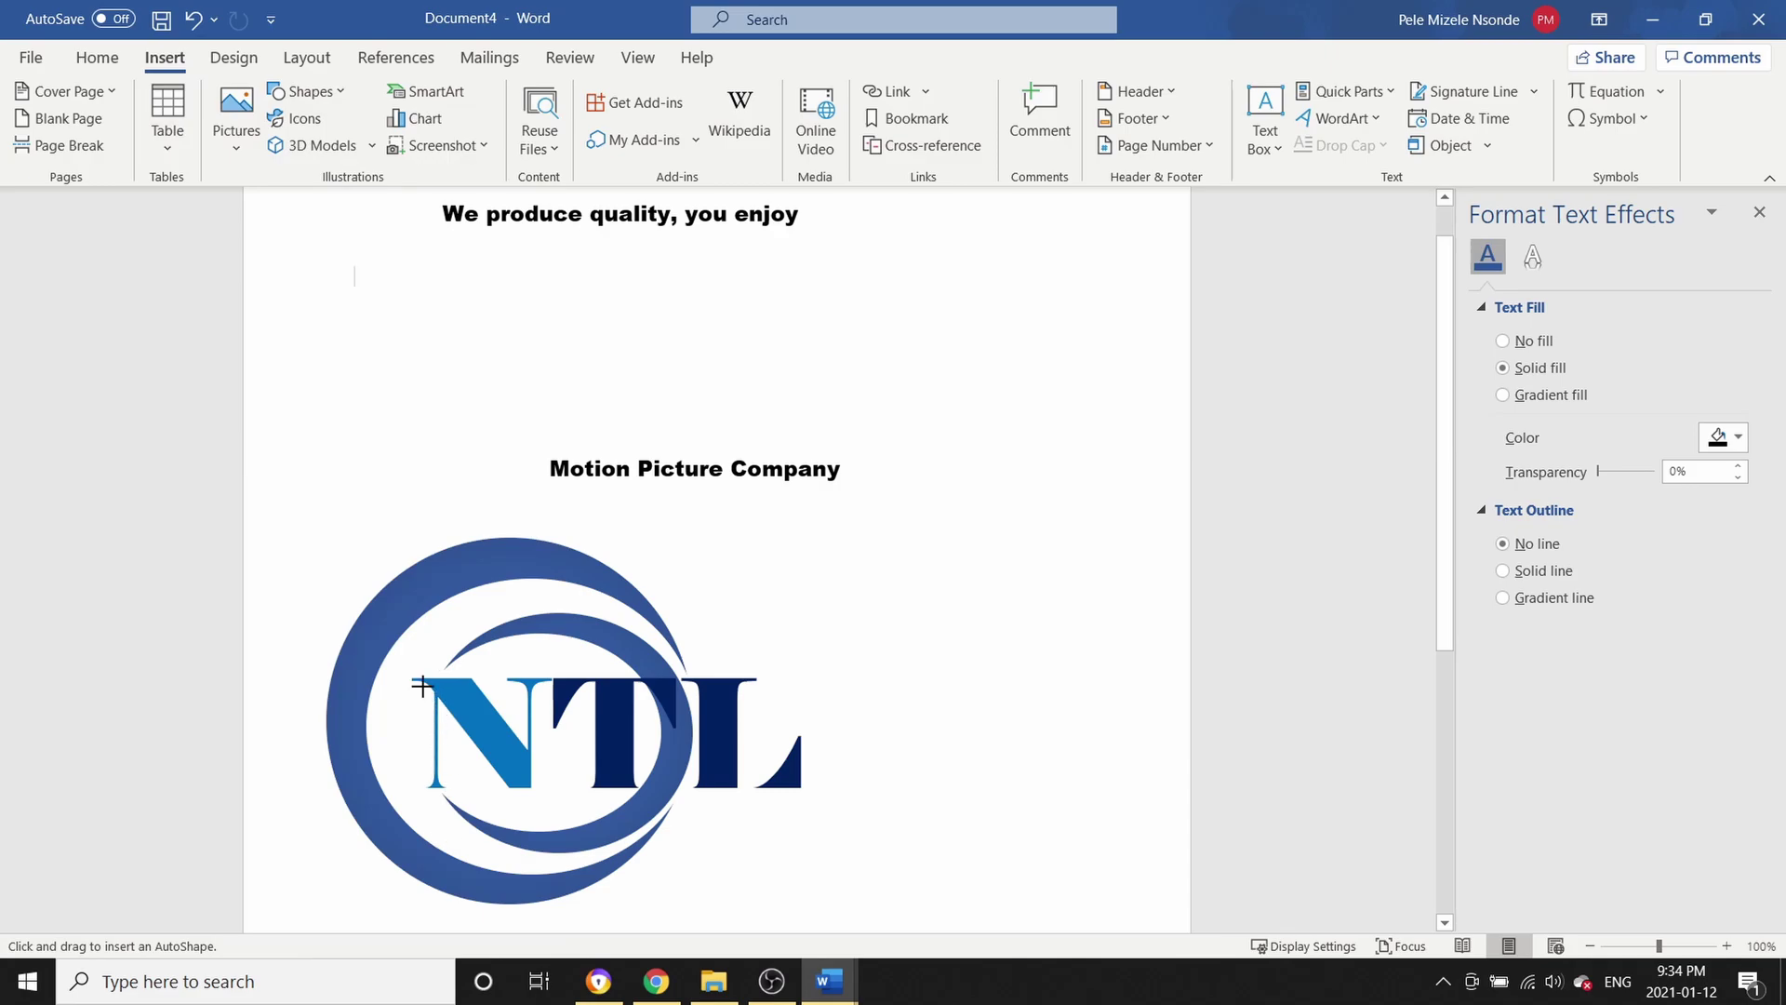
{"action": "left_click_drag", "start_coordinate": [405, 678], "coordinate": [920, 793]}
{"action": "left_click_drag", "start_coordinate": [656, 677], "coordinate": [666, 657]}
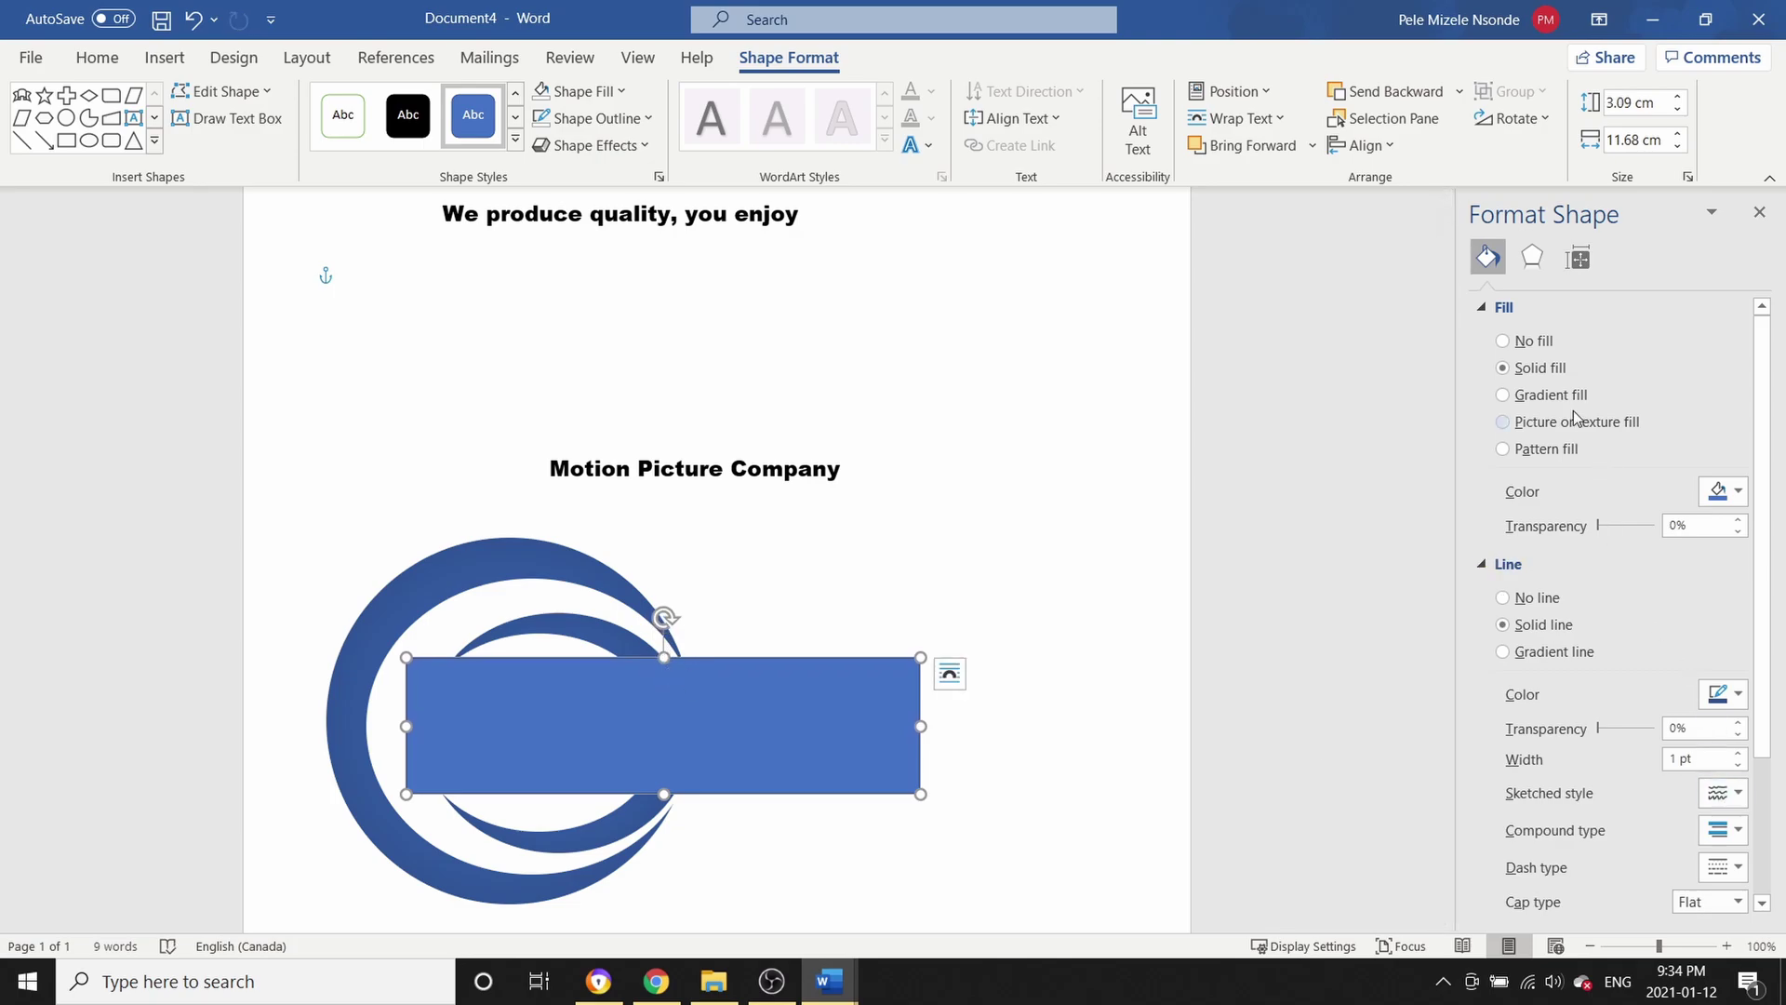
Give the rectangle no outline and a white fill
{"action": "left_click", "coordinate": [1720, 491]}
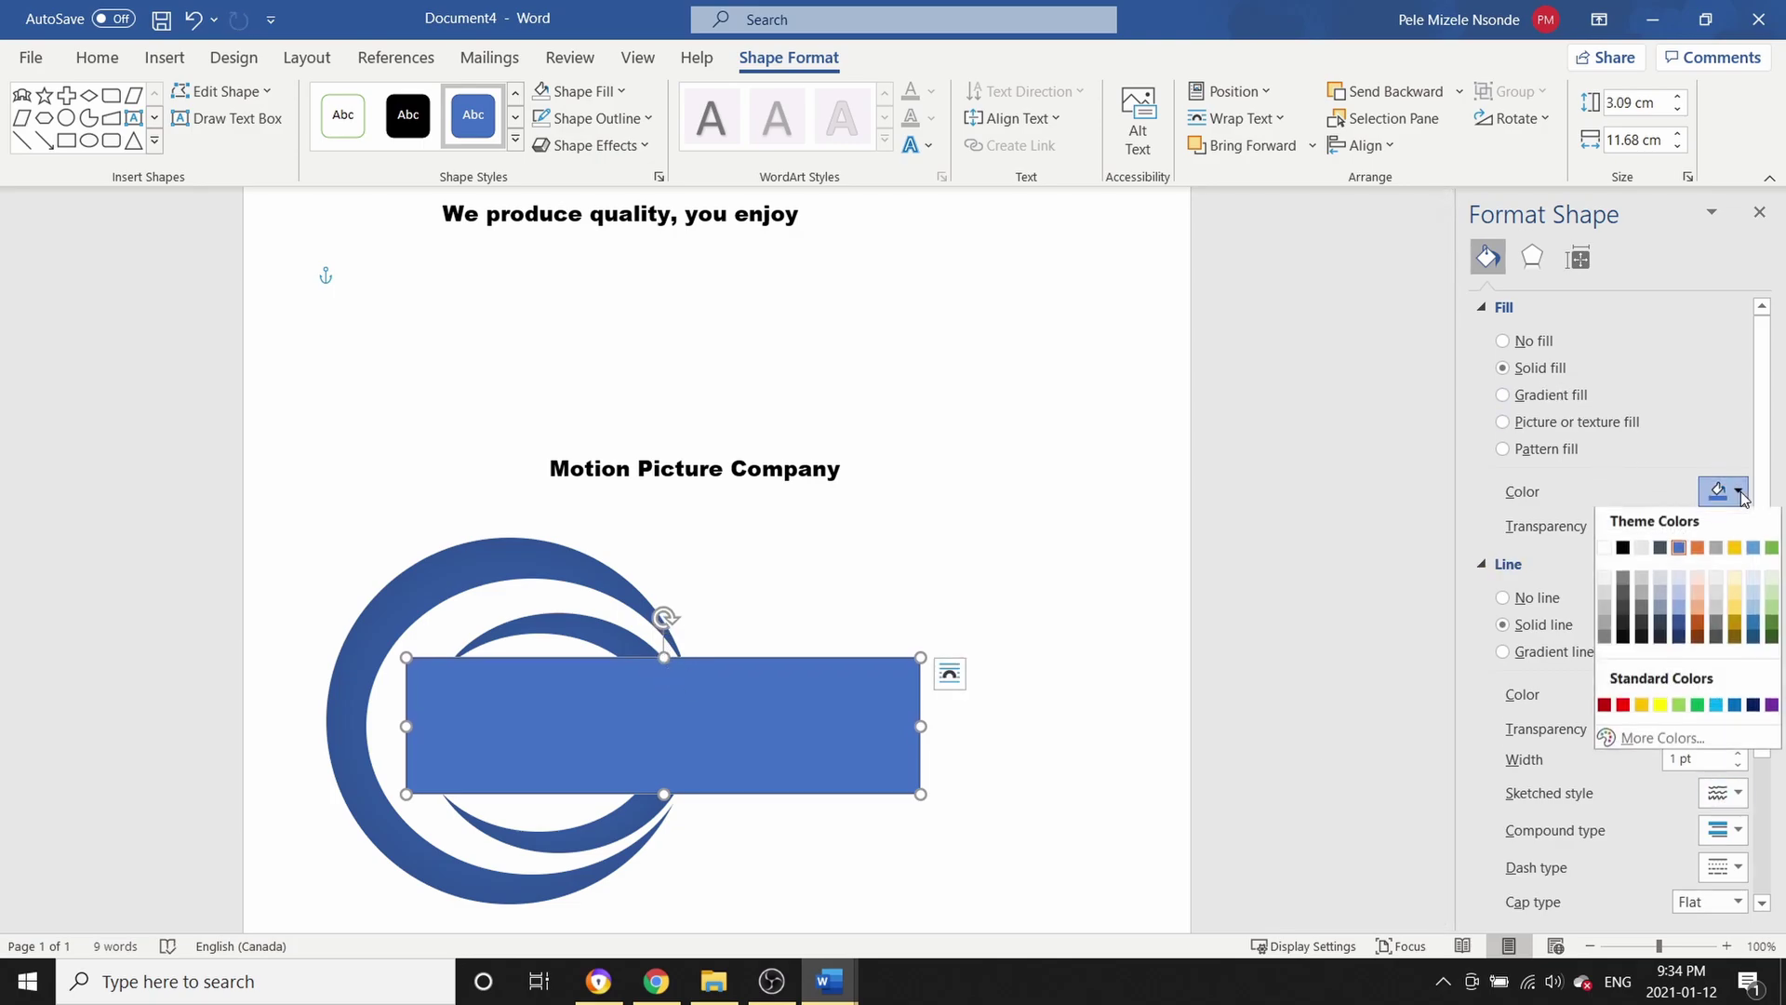
{"action": "left_click", "coordinate": [1516, 600]}
{"action": "left_click", "coordinate": [1530, 598]}
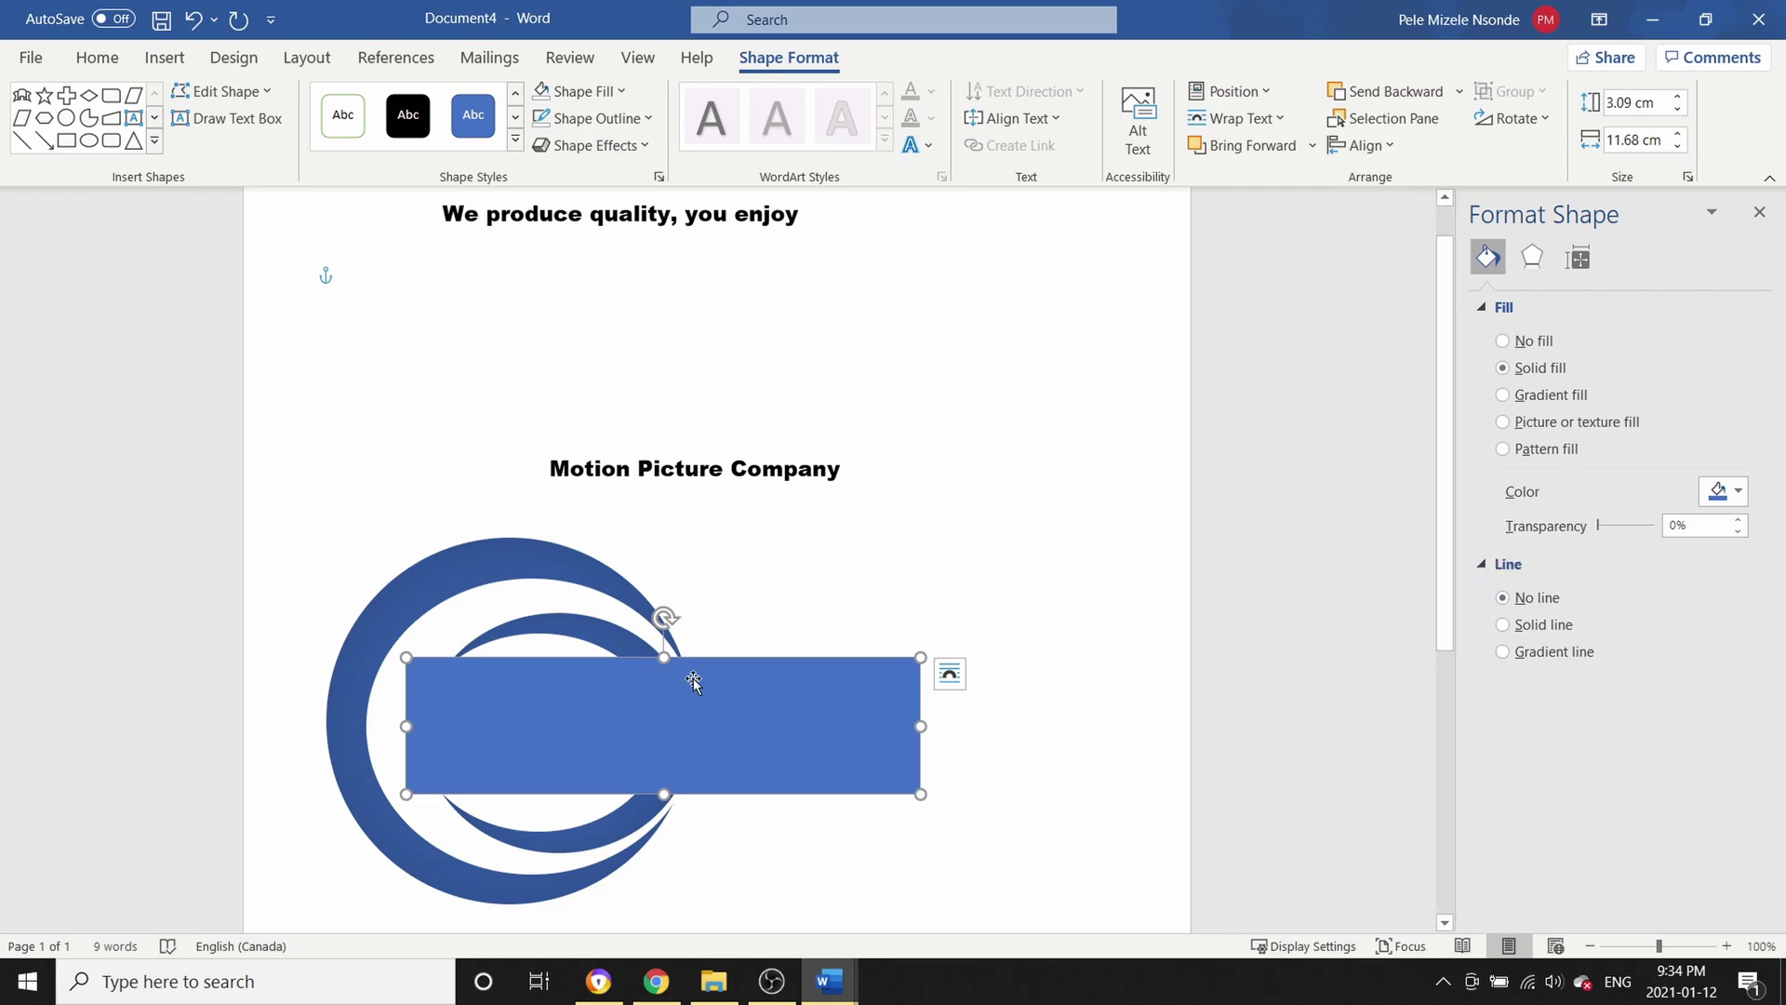
{"action": "right_click", "coordinate": [638, 725]}
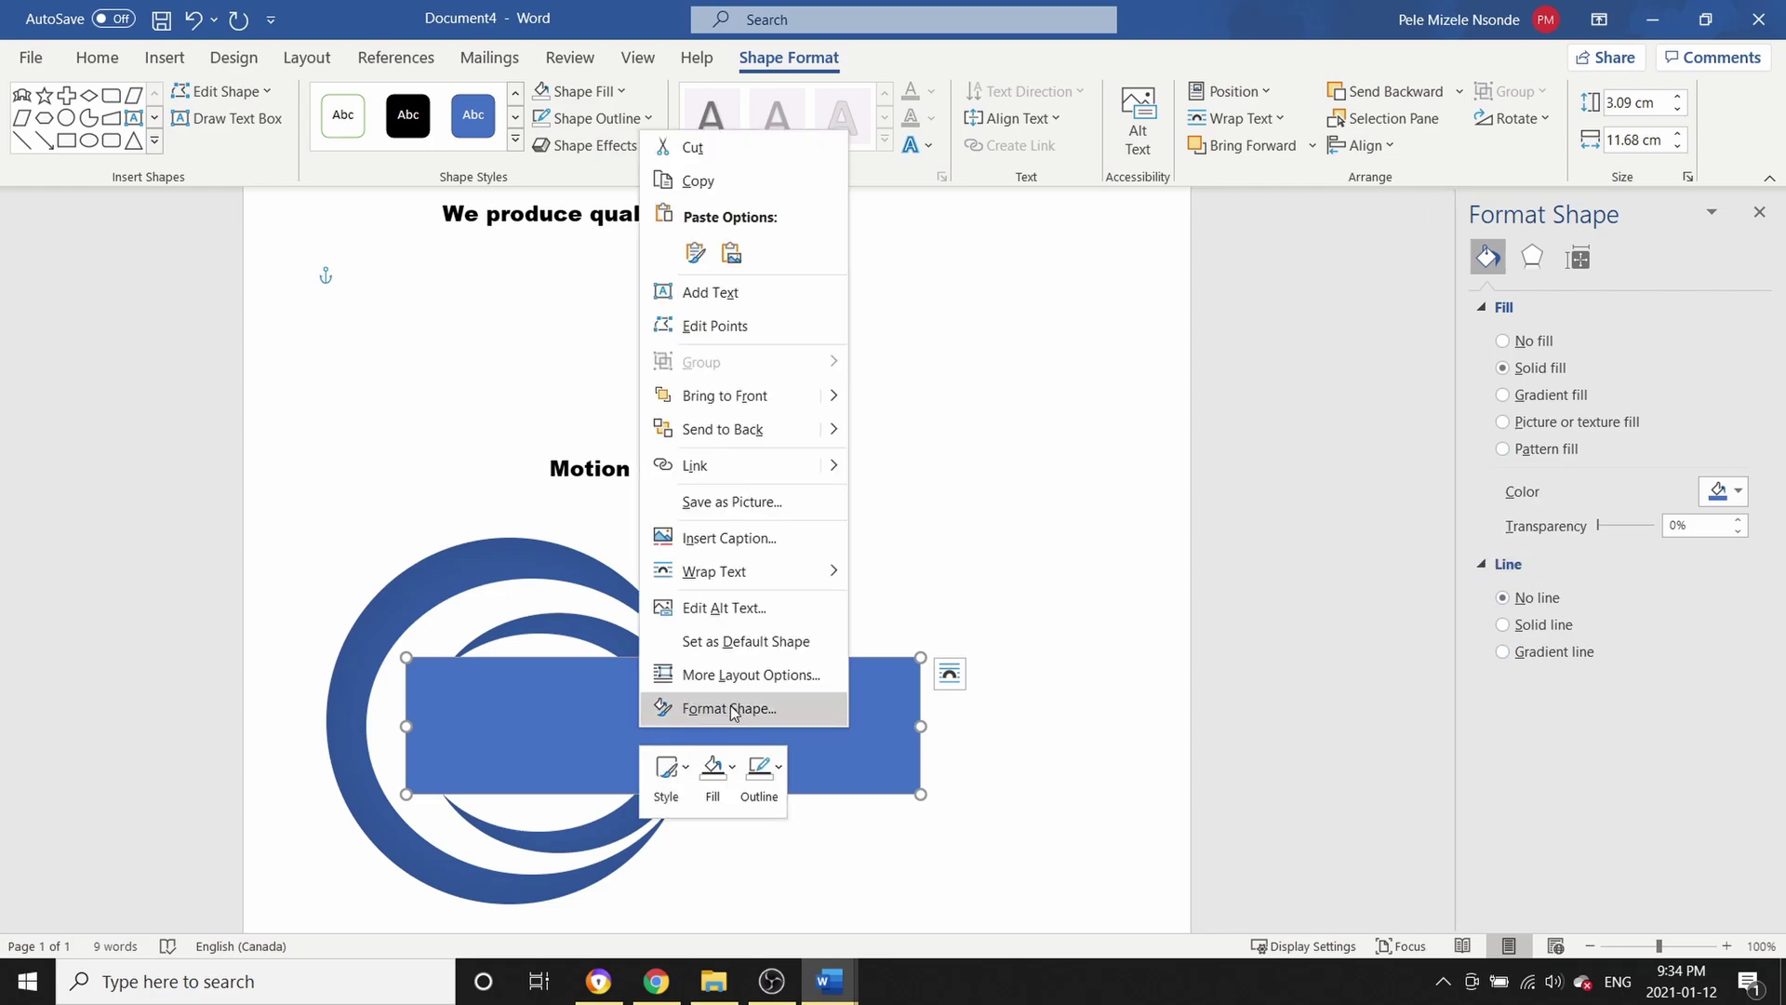
{"action": "left_click", "coordinate": [779, 770]}
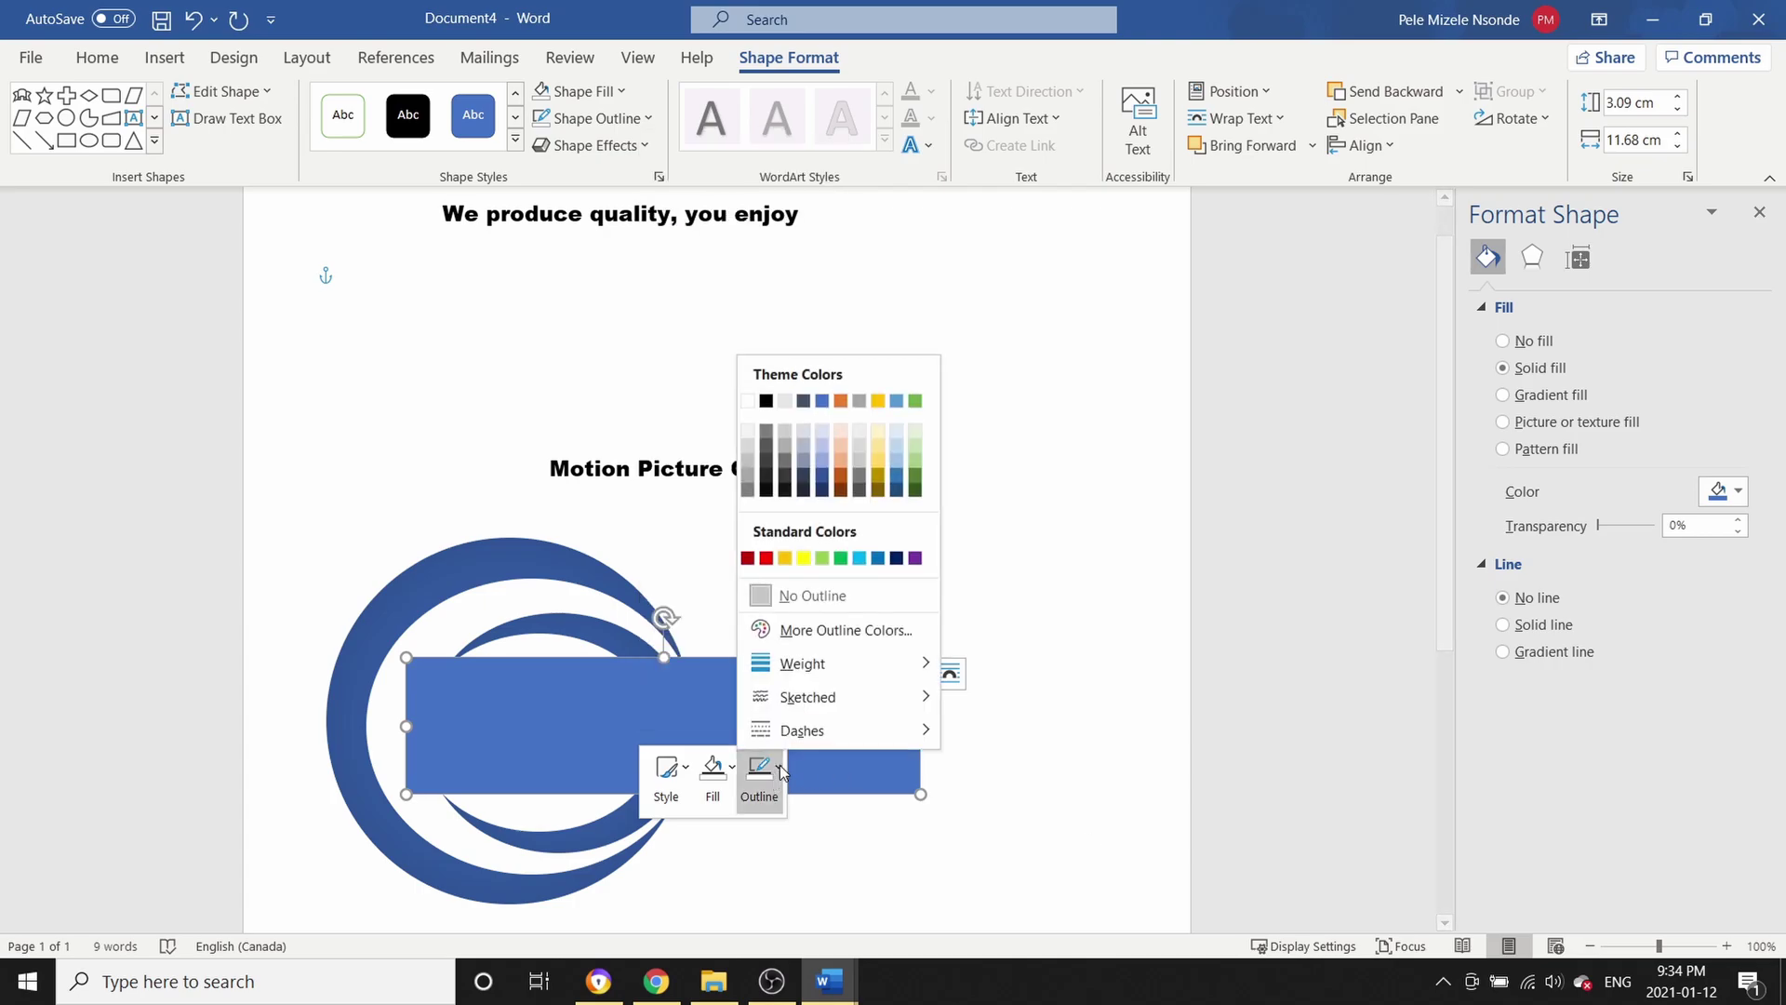
{"action": "left_click", "coordinate": [1590, 598]}
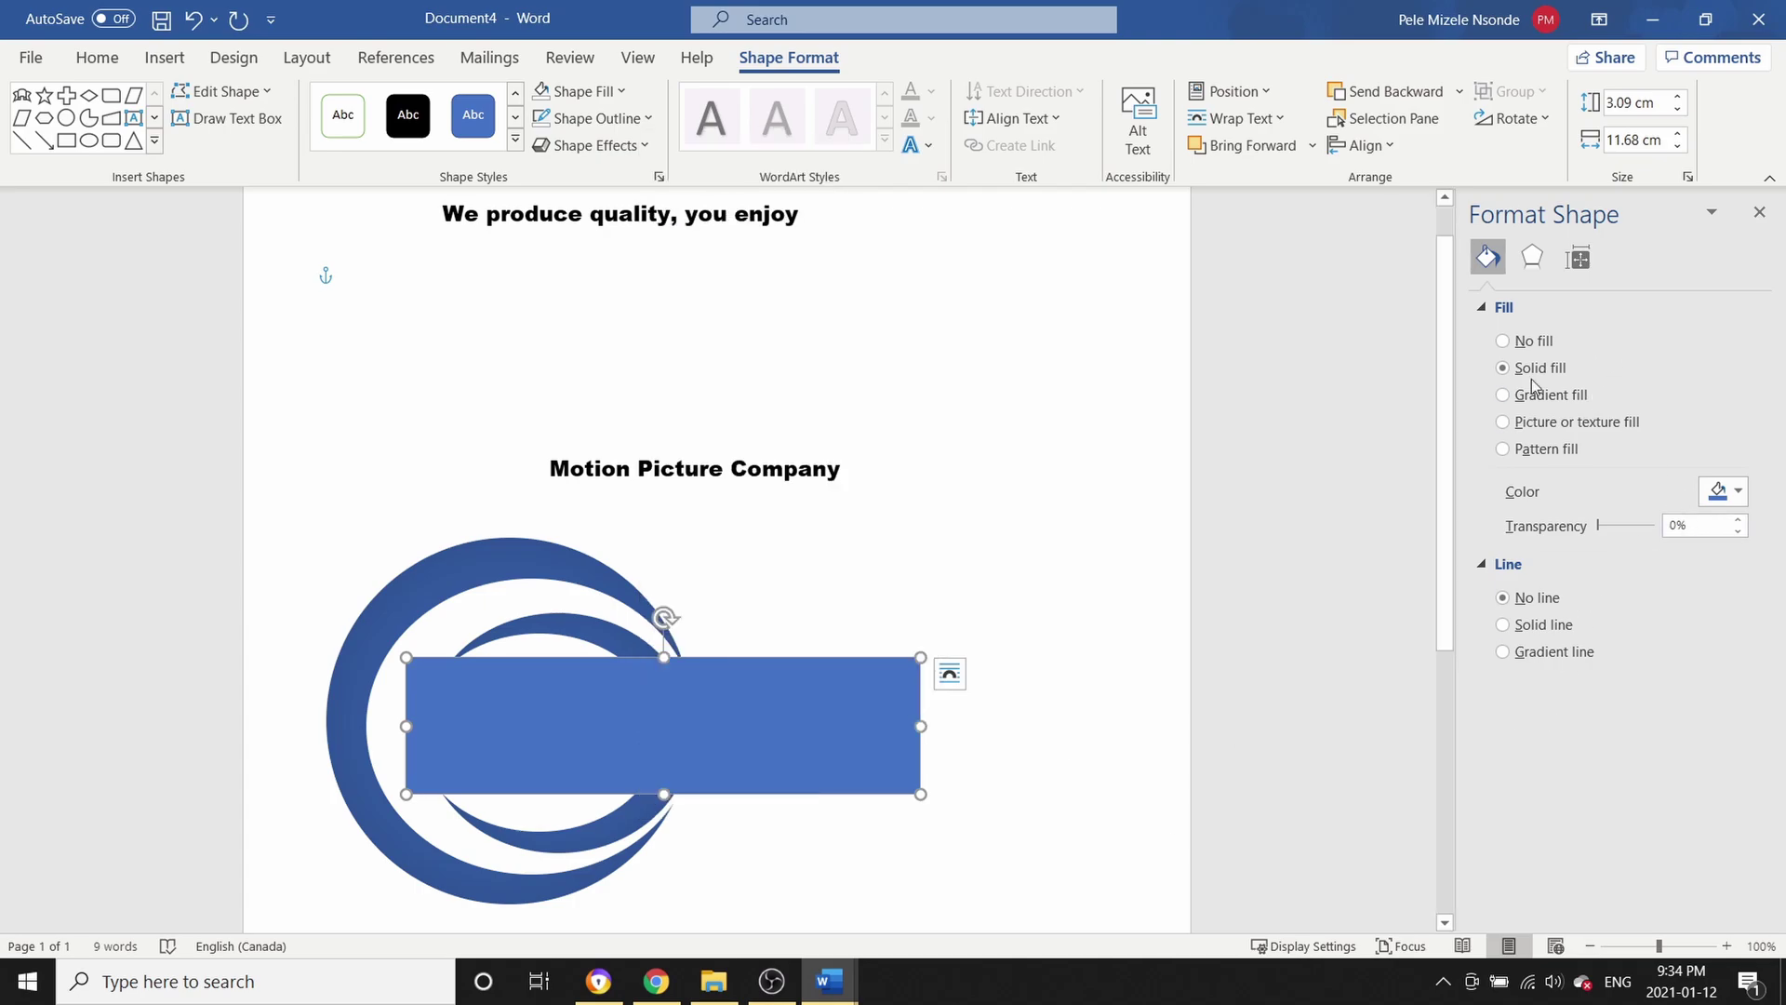
{"action": "left_click", "coordinate": [1742, 497]}
{"action": "left_click", "coordinate": [1608, 559]}
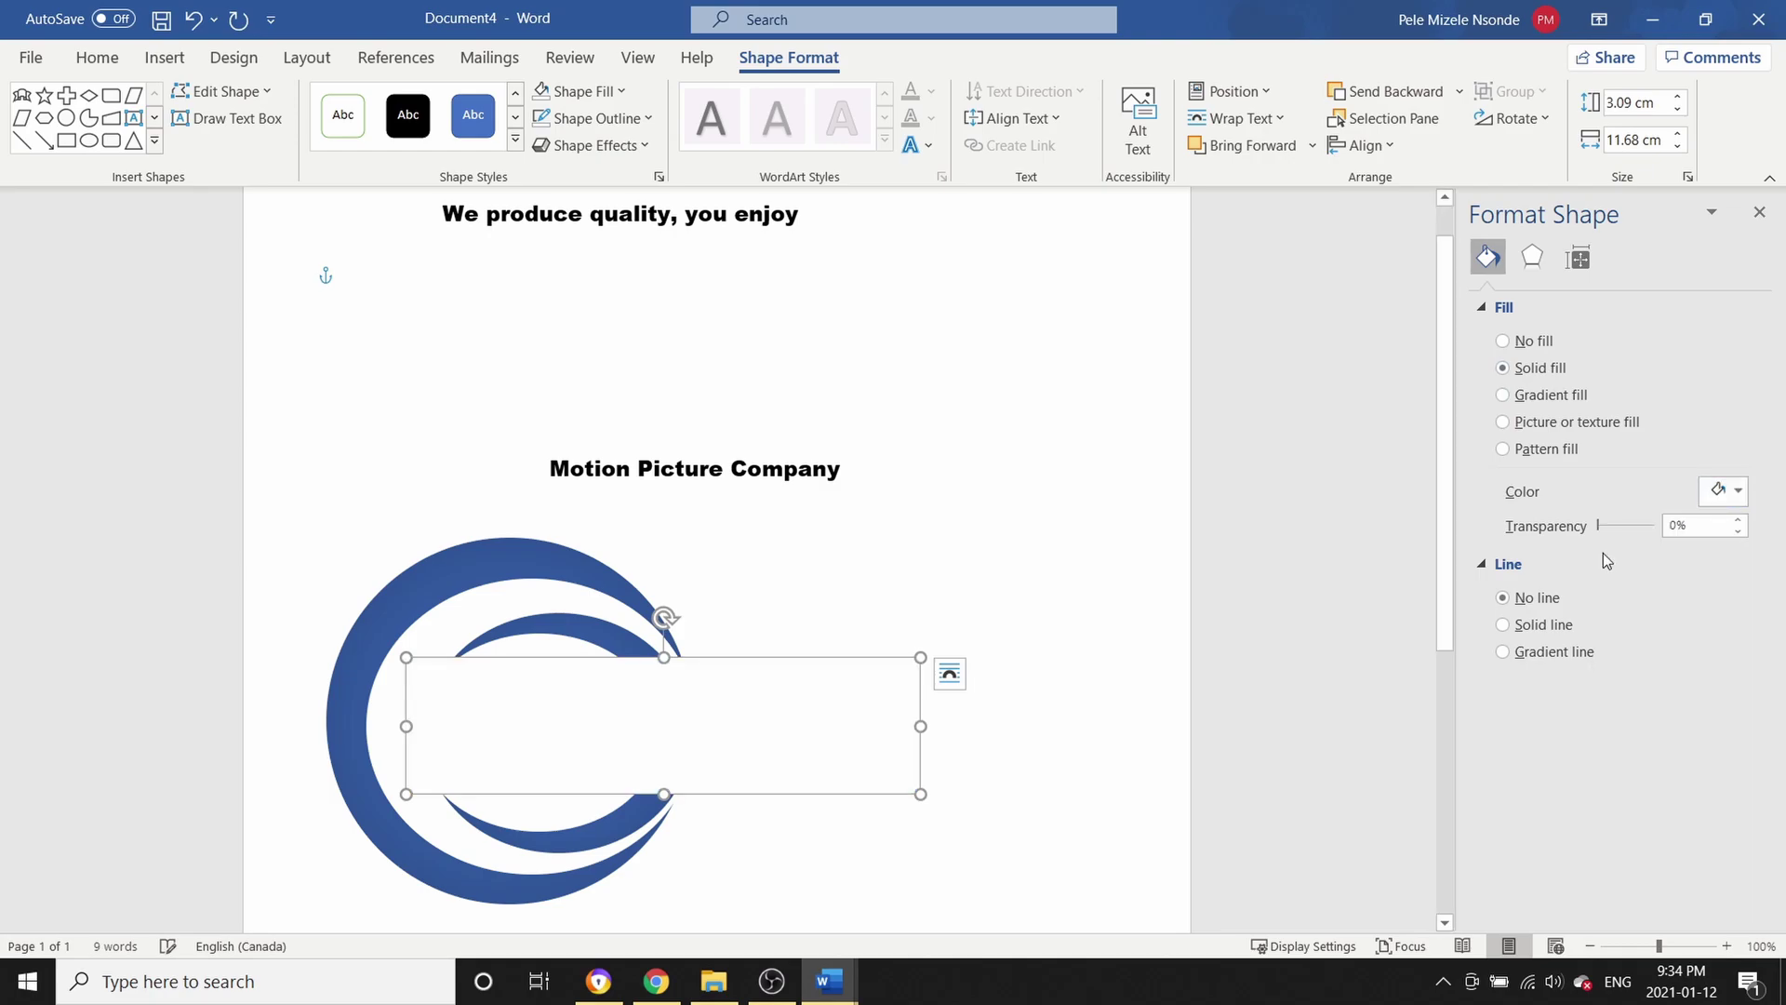
Send the white rectangle backward behind the NTL text
{"action": "right_click", "coordinate": [881, 702]}
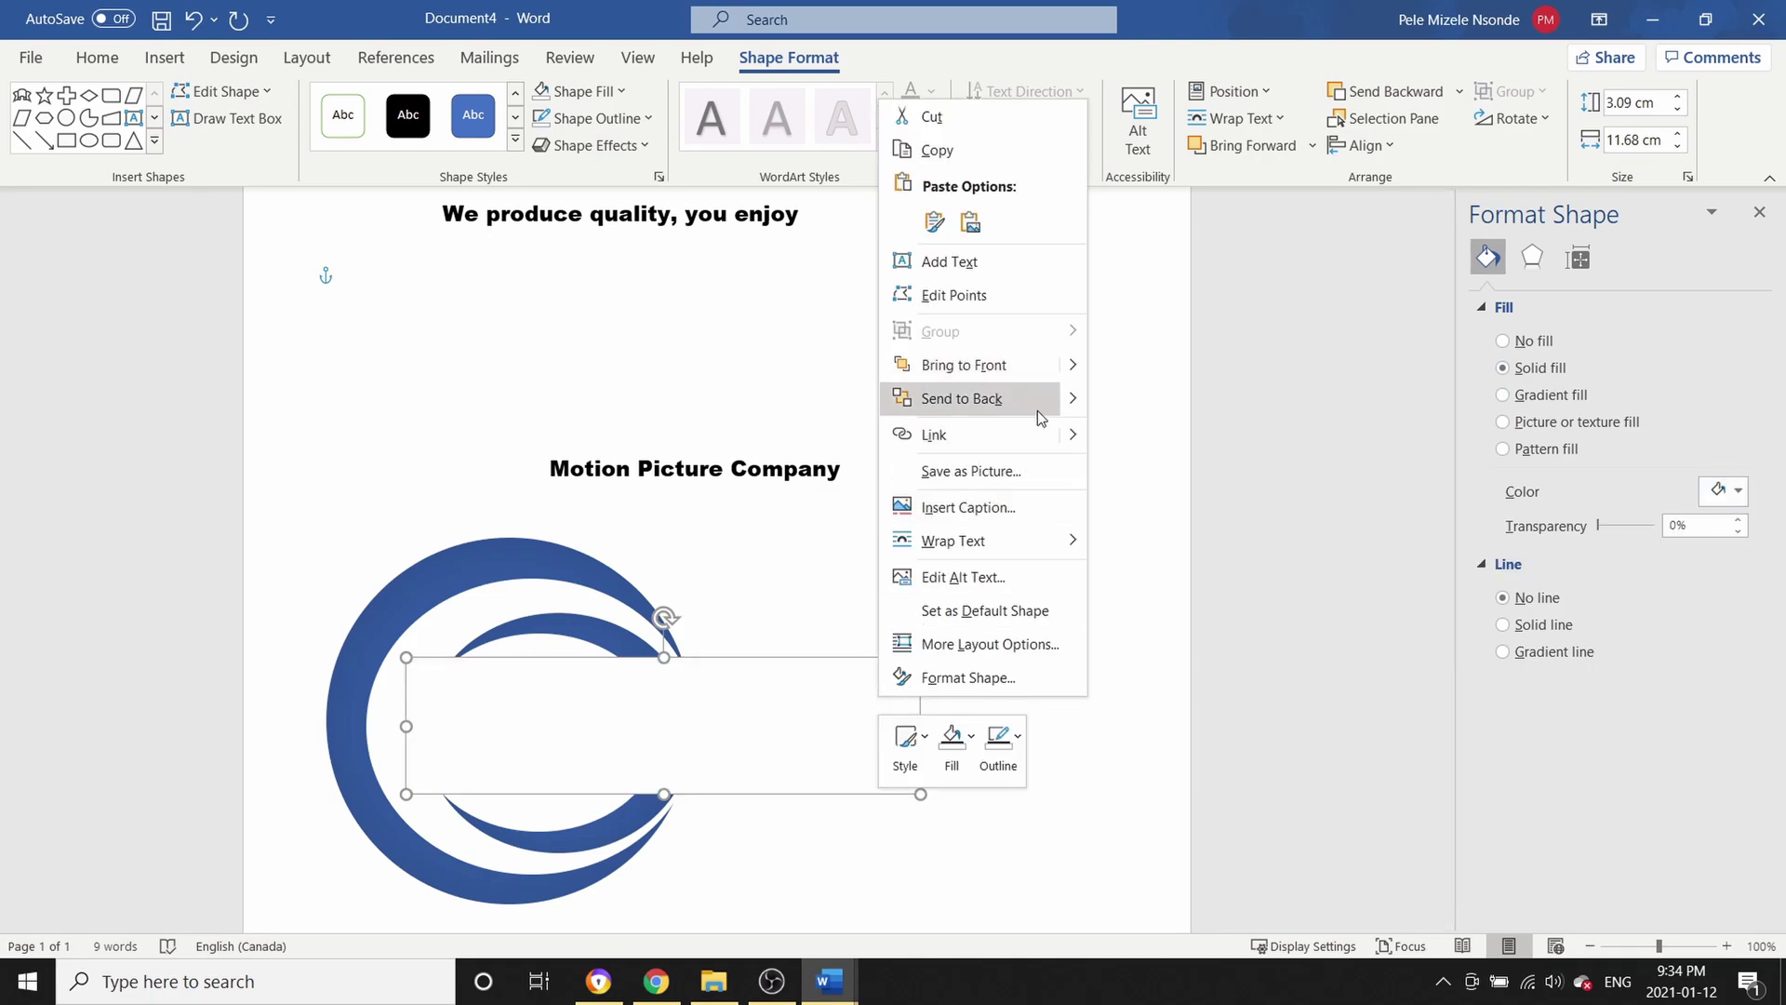
{"action": "mouse_move", "coordinate": [1069, 400]}
{"action": "left_click", "coordinate": [1165, 435]}
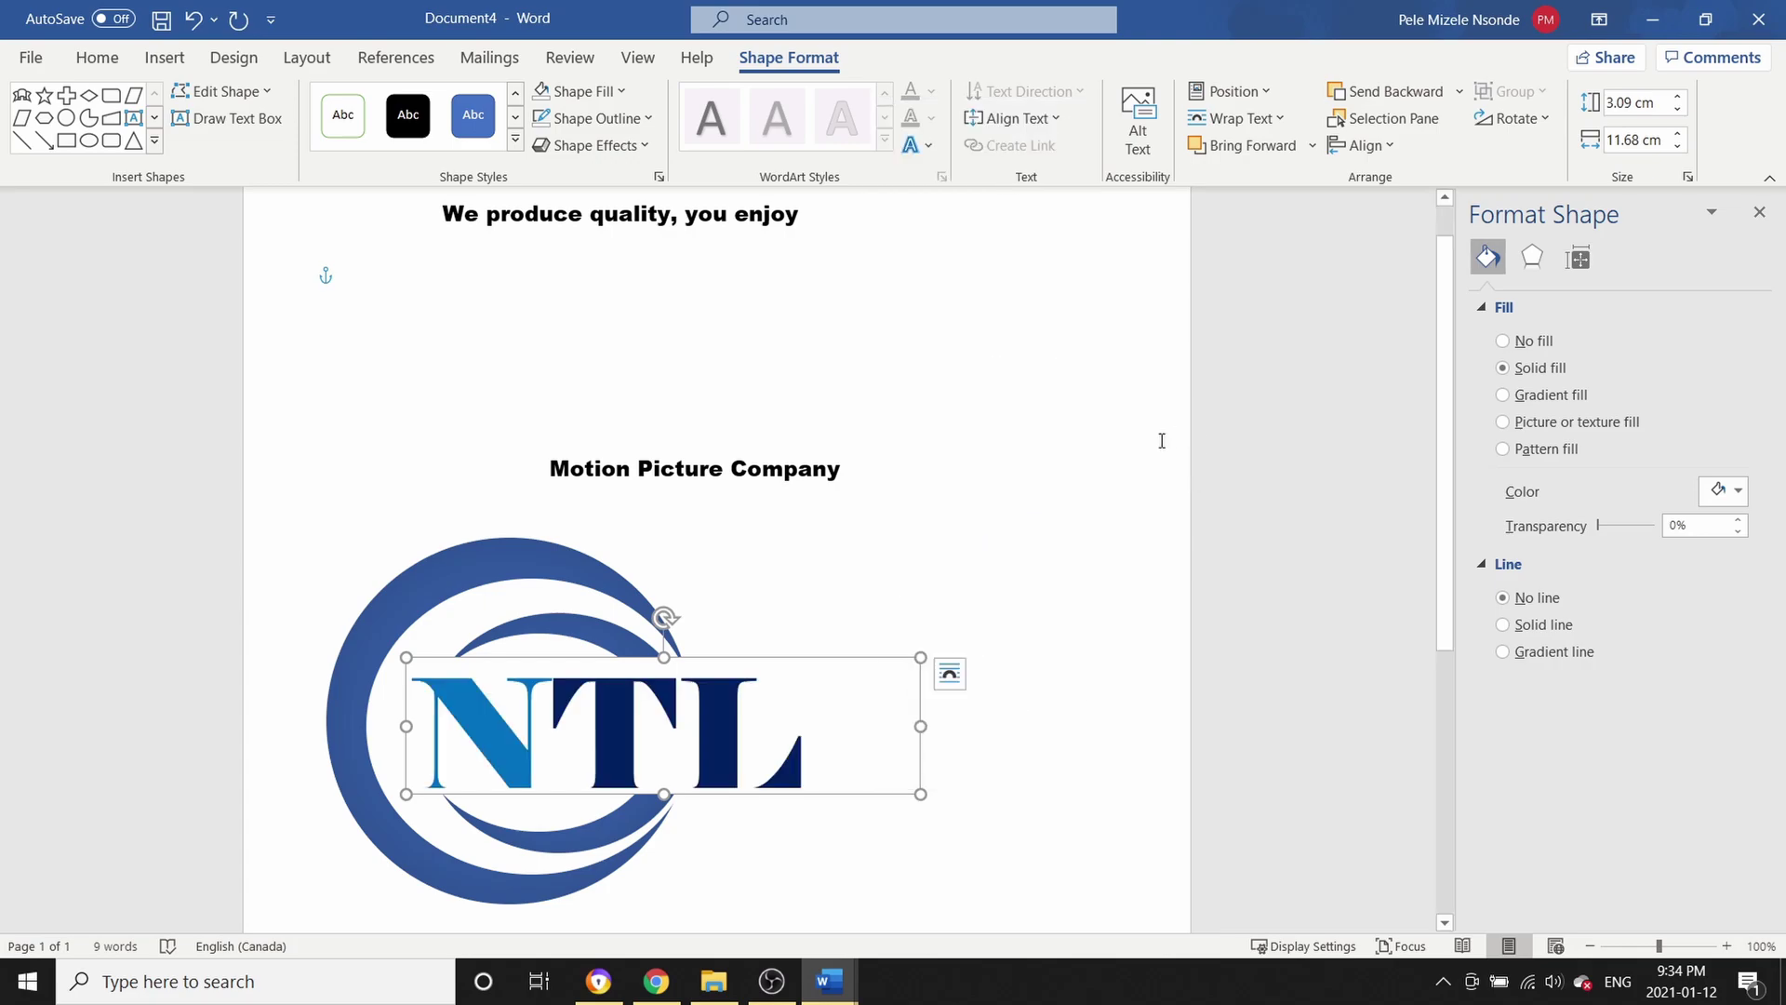
{"action": "left_click", "coordinate": [1061, 784]}
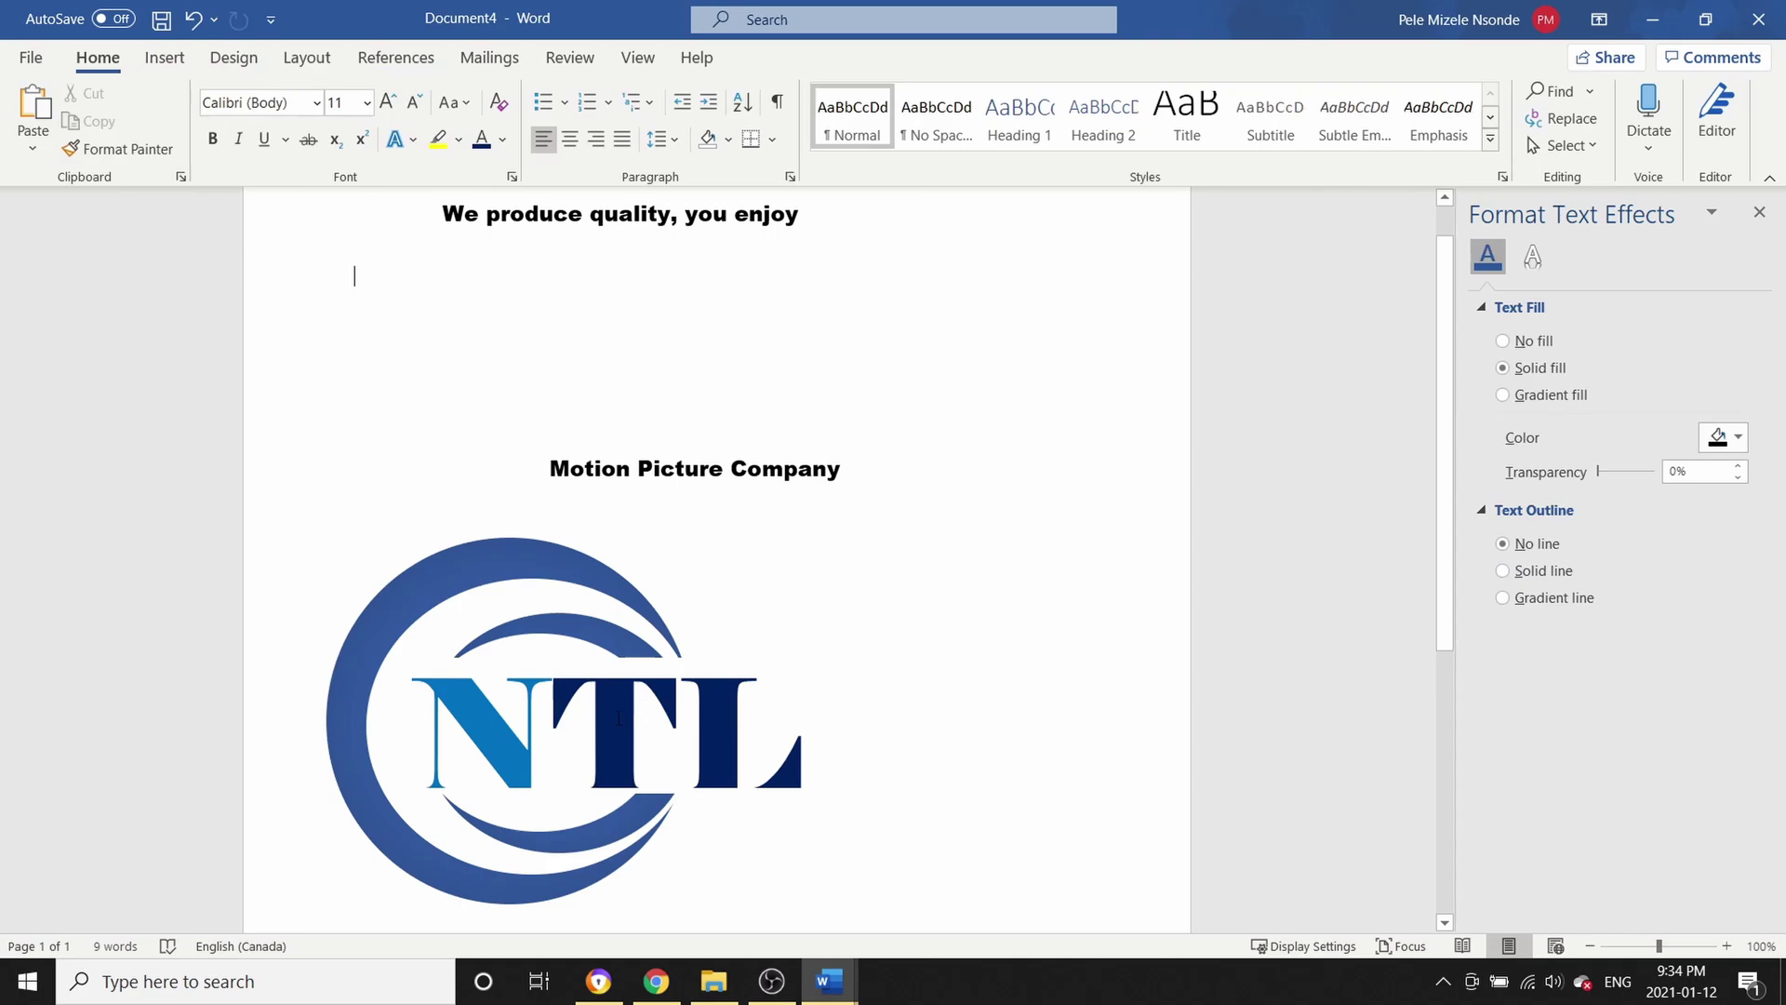
Nudge the NTL text box slightly upward over the ring and deselect it
{"action": "left_click", "coordinate": [607, 690]}
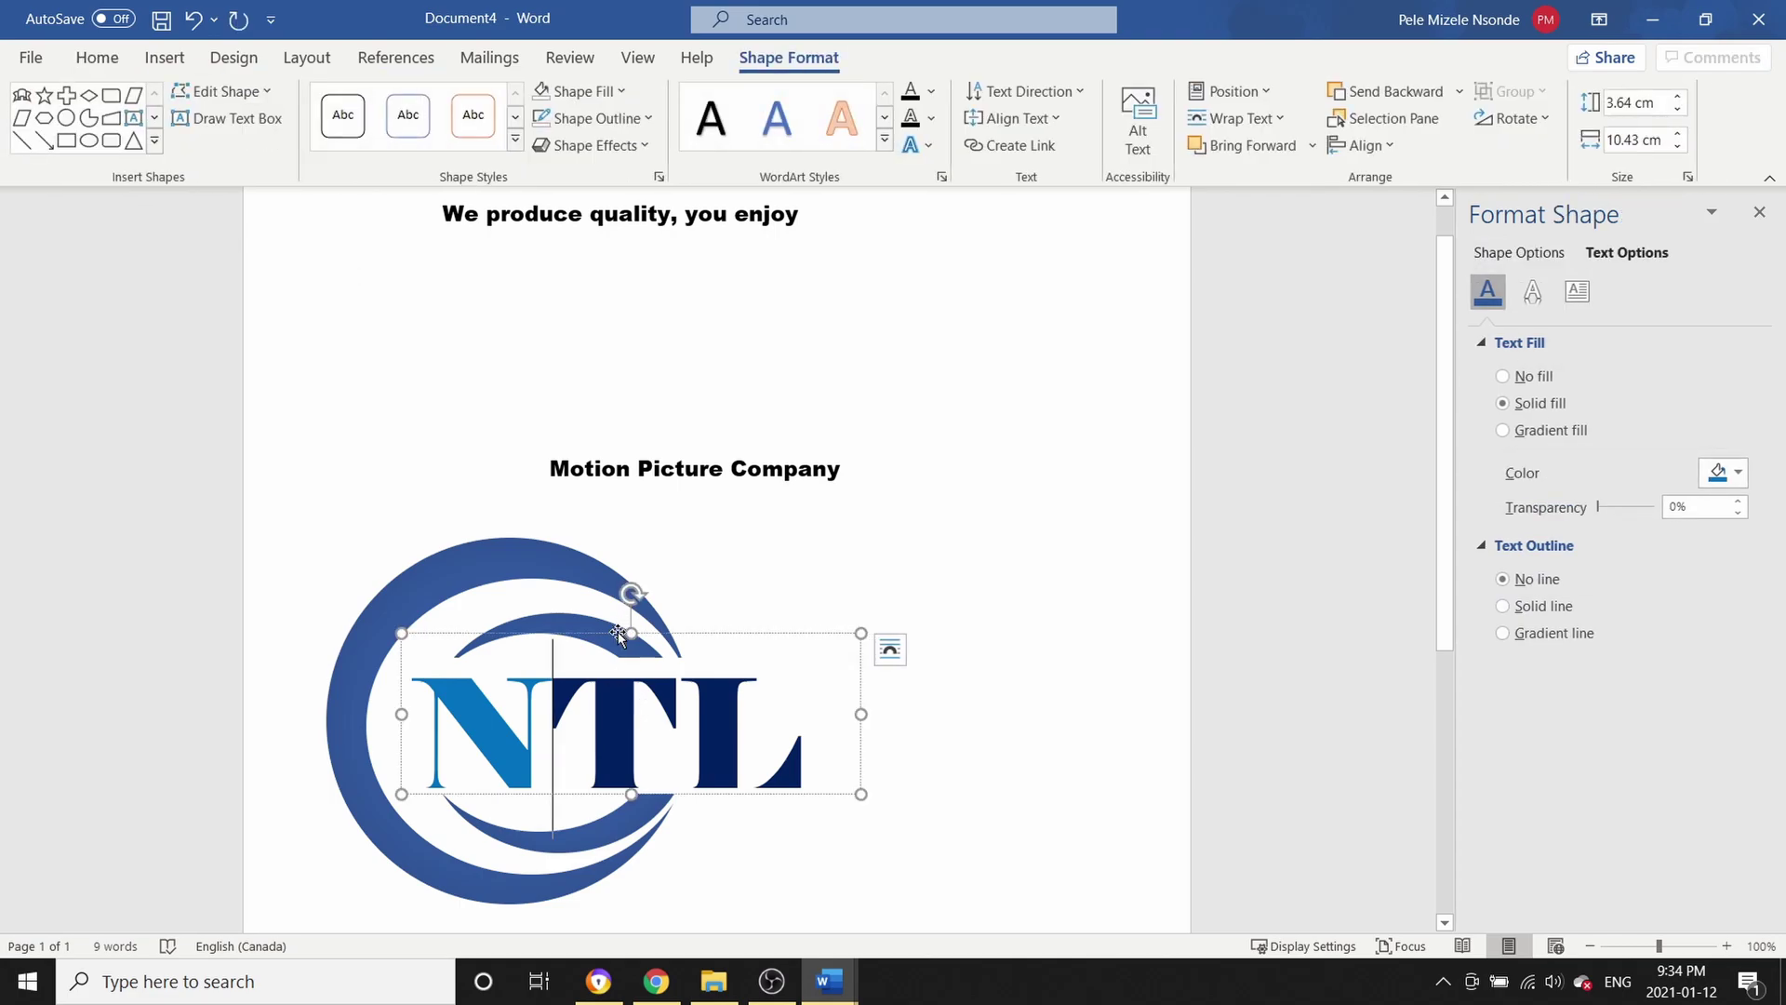
{"action": "left_click_drag", "start_coordinate": [618, 636], "coordinate": [618, 623]}
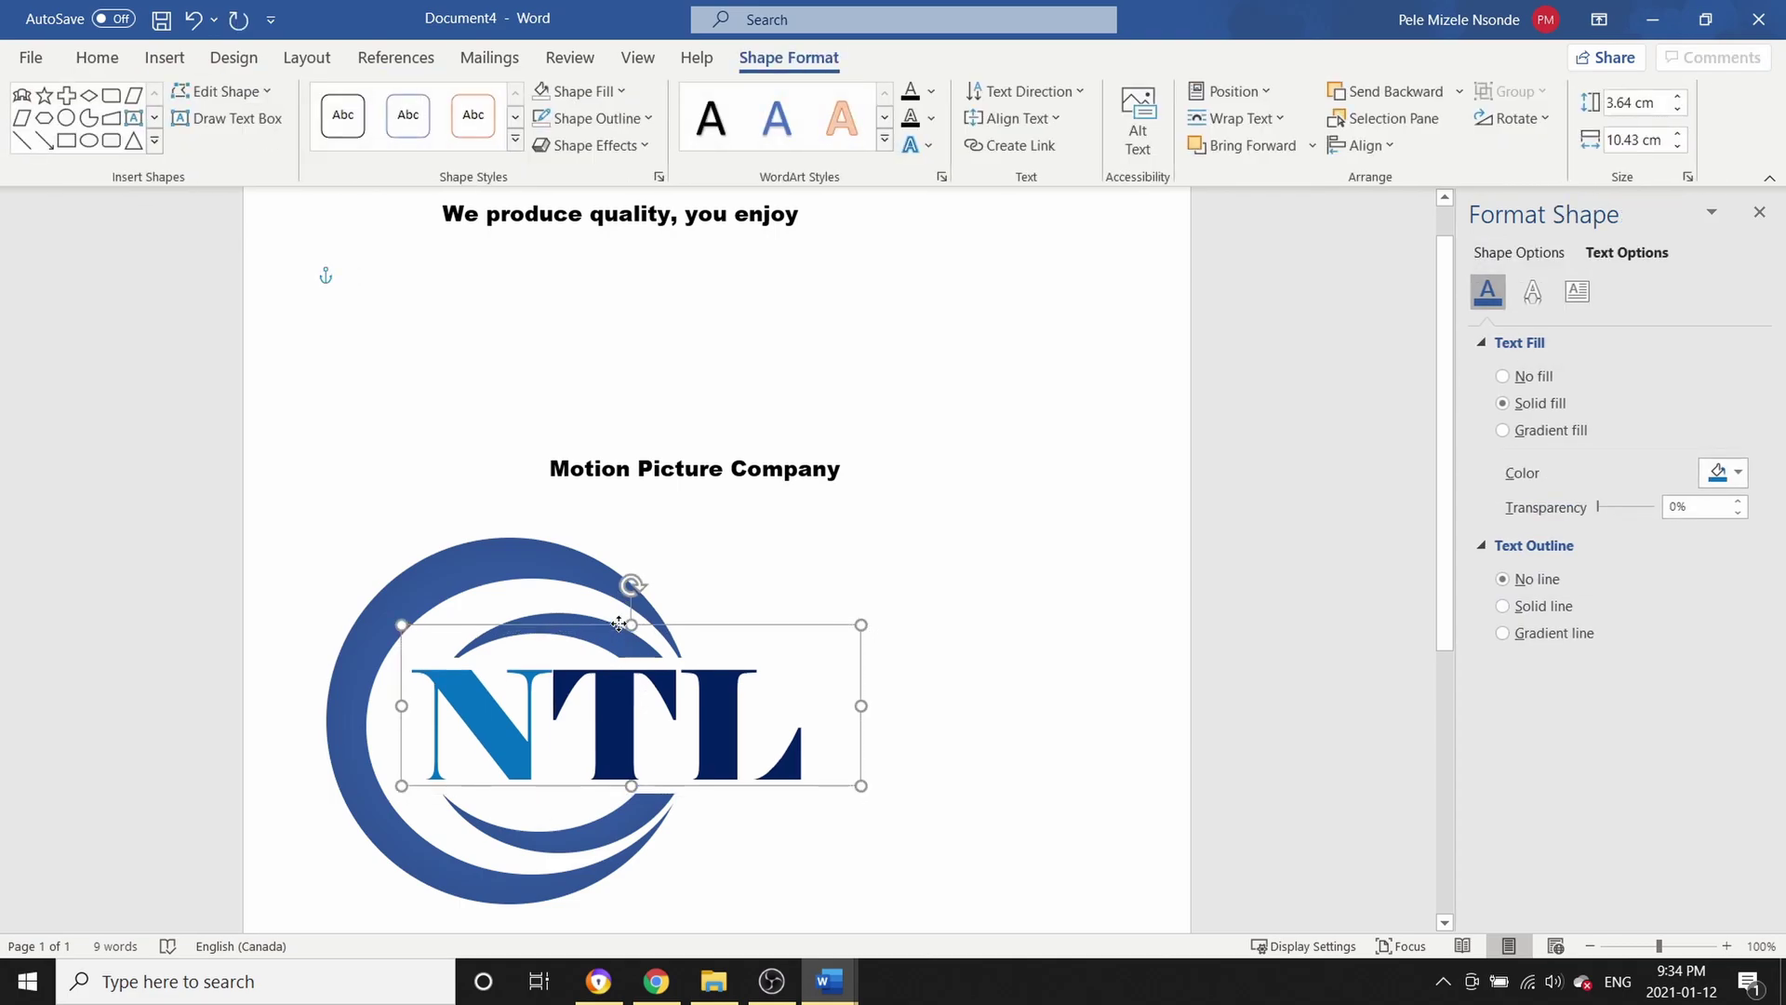
{"action": "left_click", "coordinate": [1023, 800]}
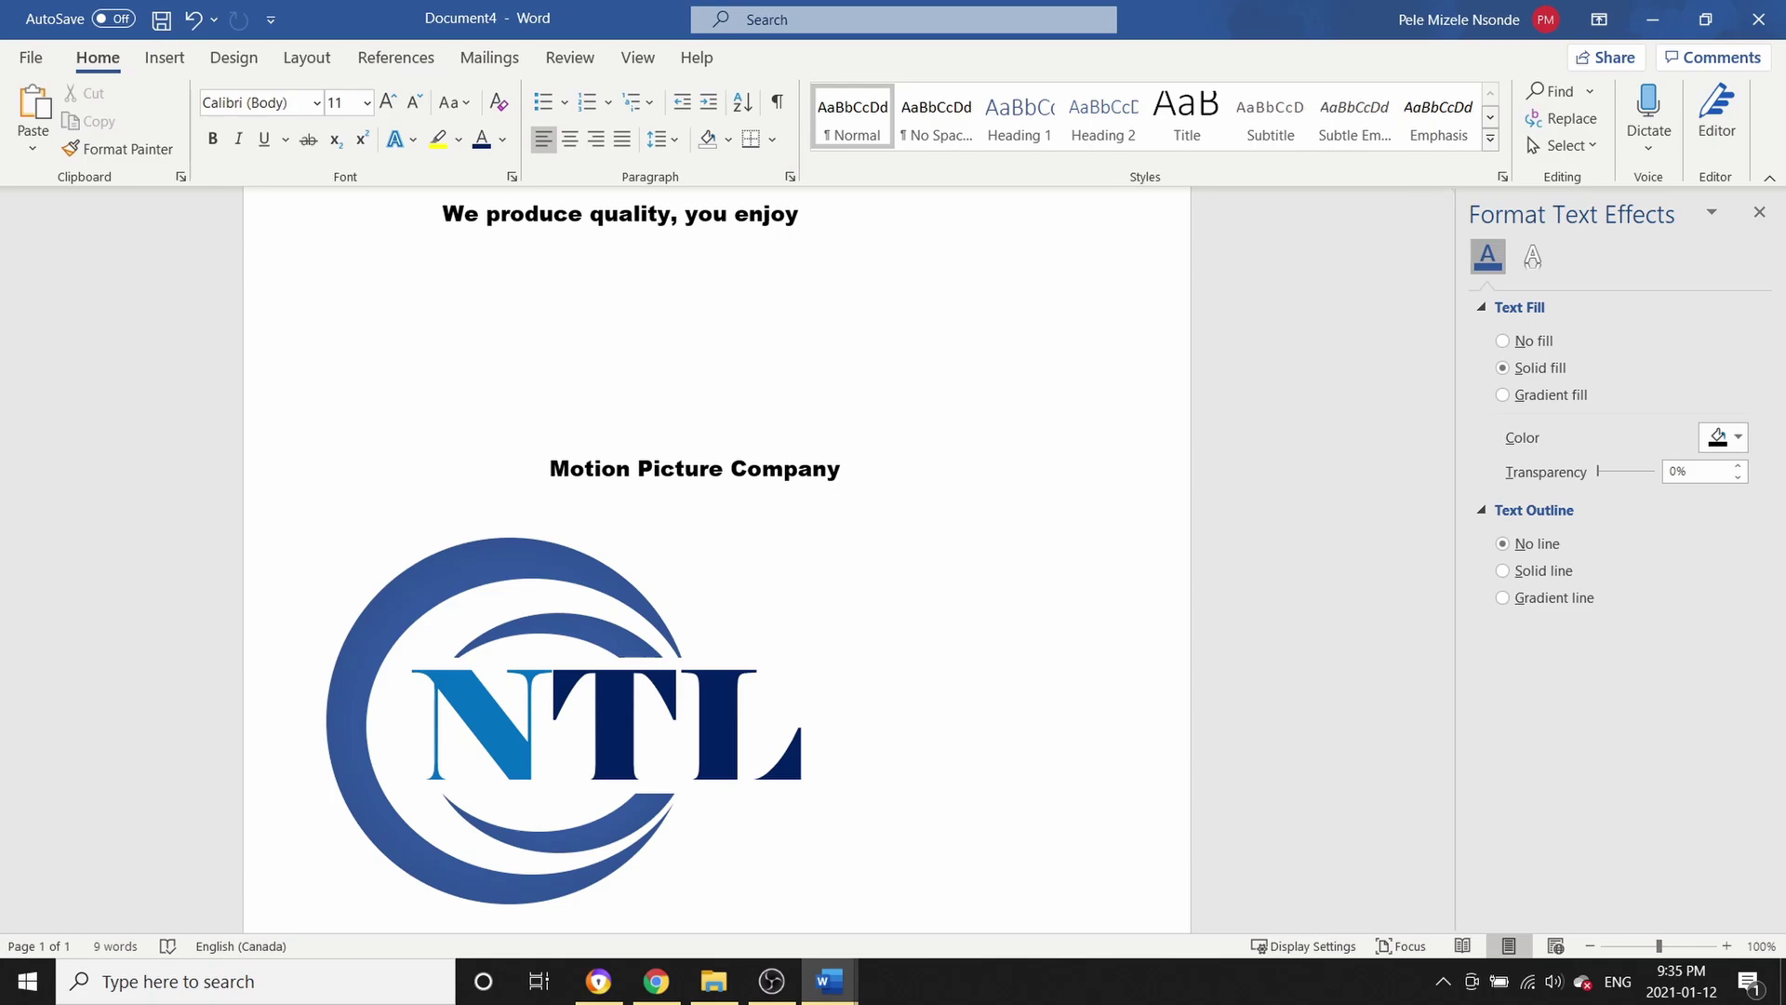
{"action": "key", "text": "alt+Tab"}
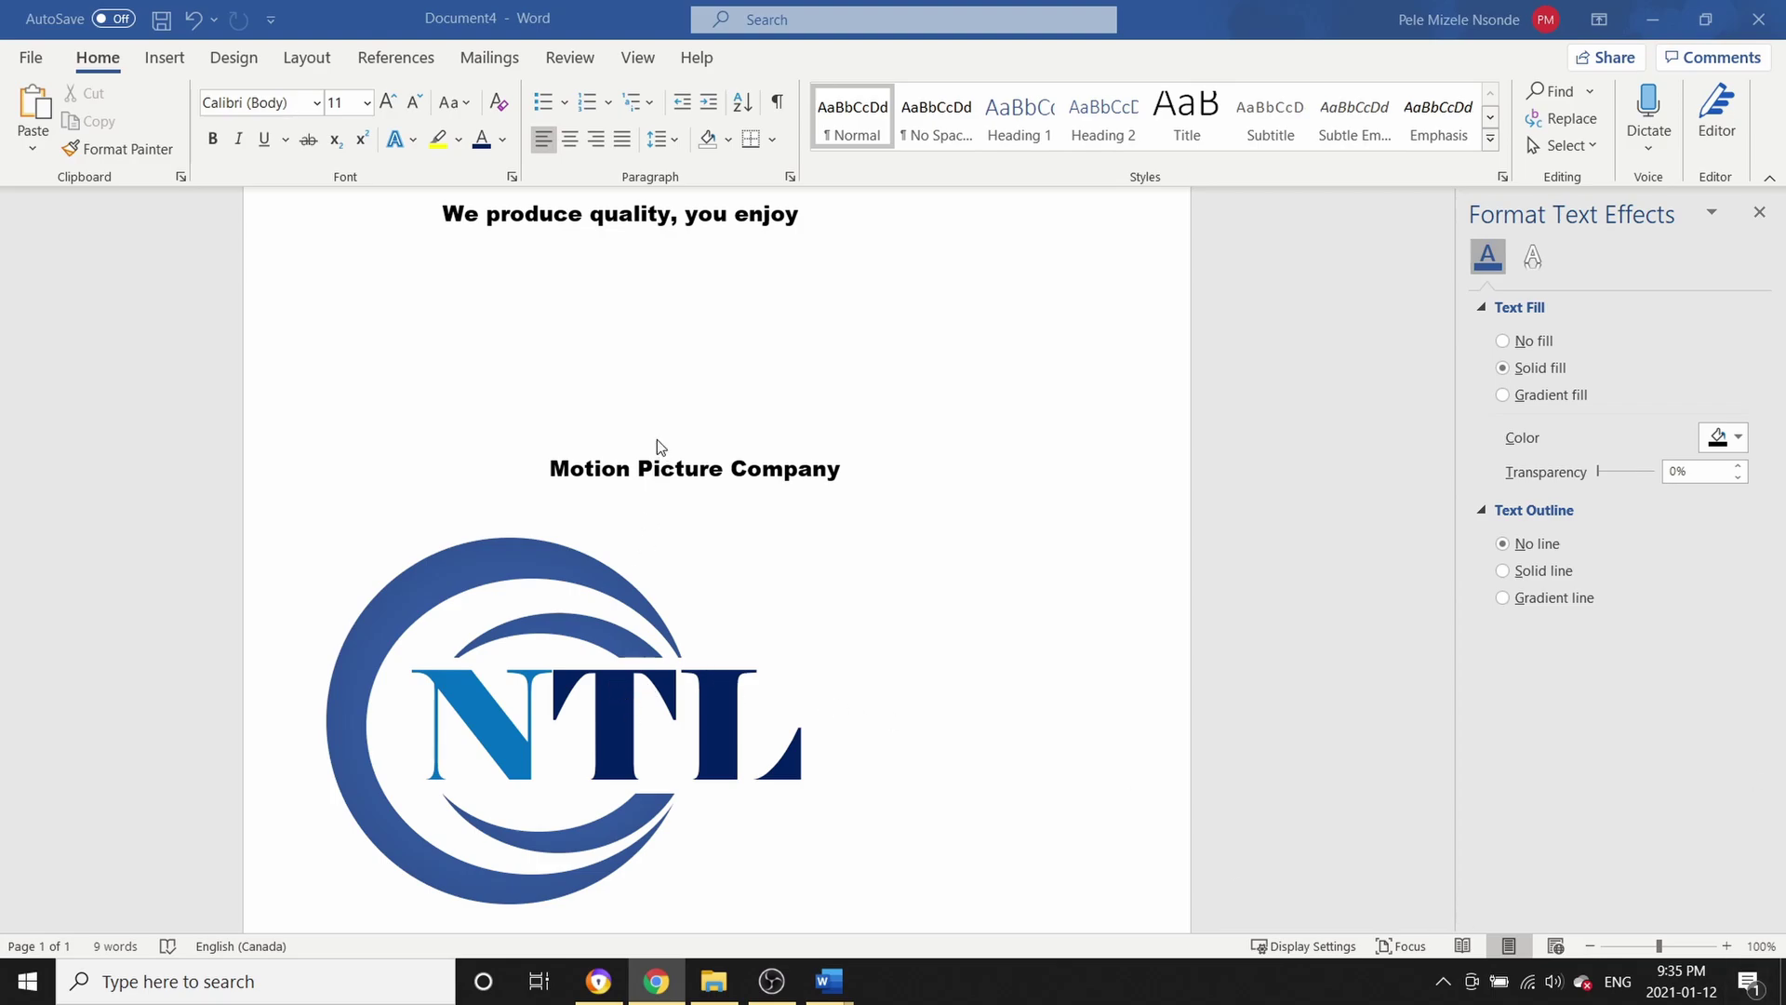
Move the Motion Picture Company text box onto the logo across the NTL base and bring it to front
{"action": "left_click", "coordinate": [652, 474]}
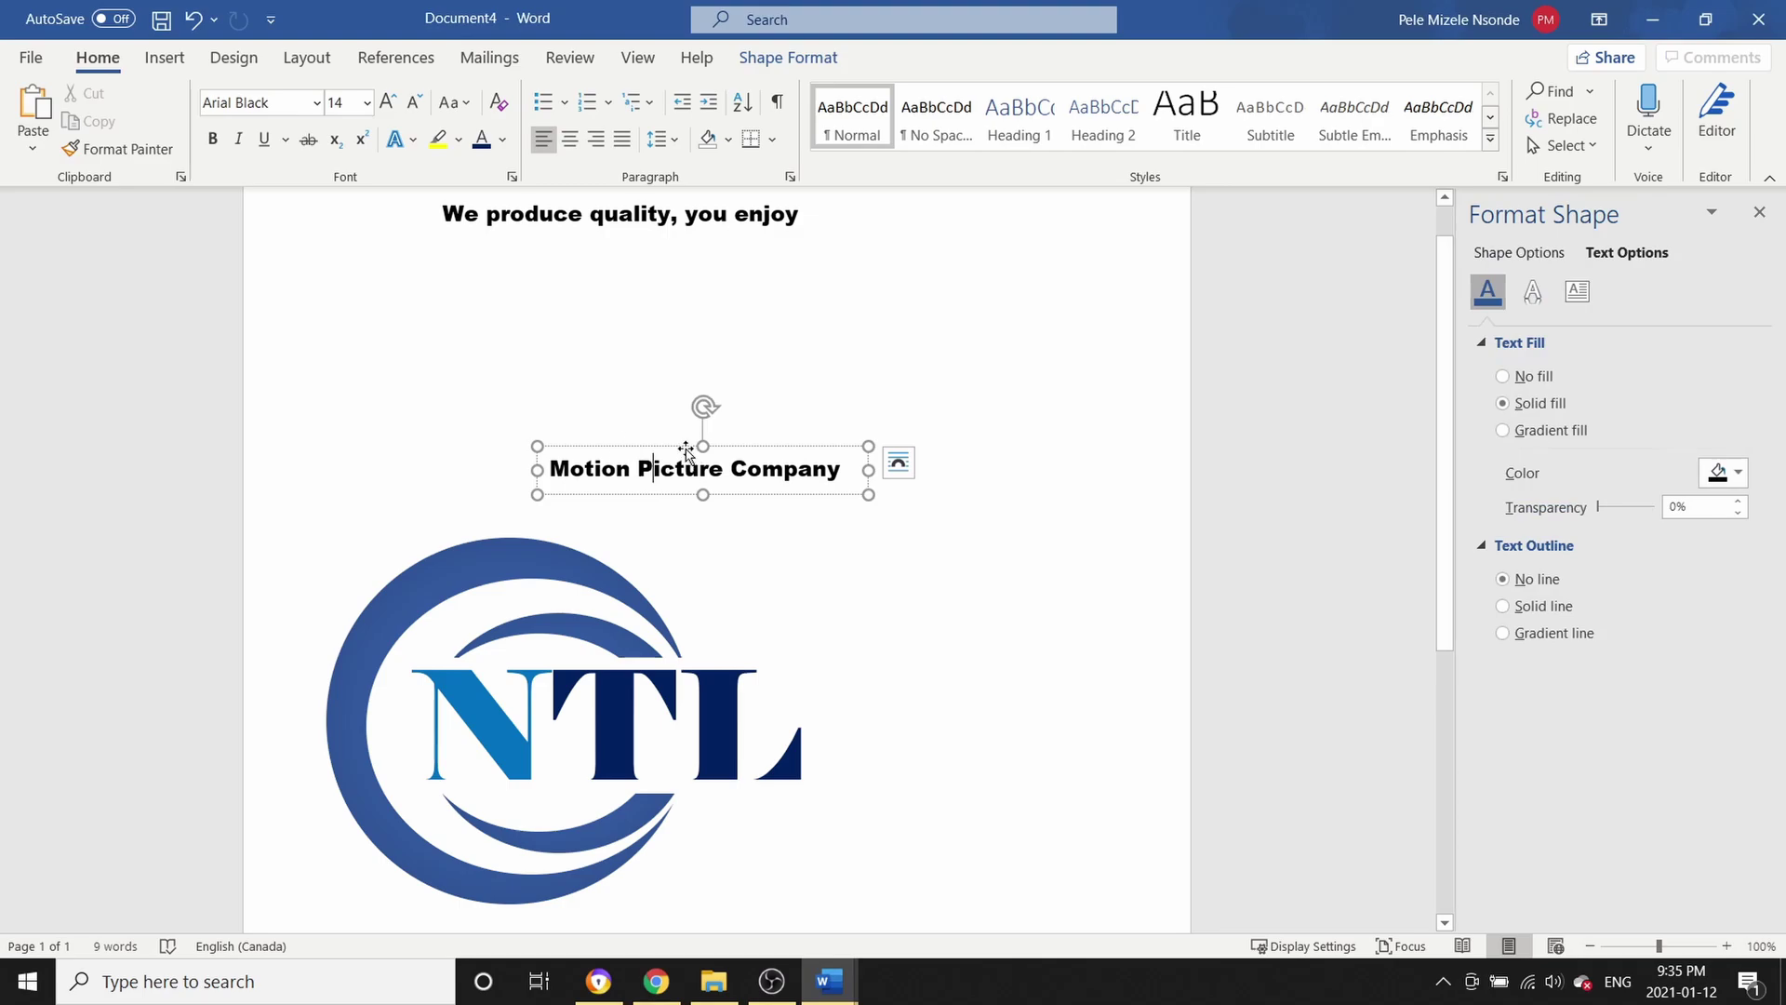
{"action": "left_click_drag", "start_coordinate": [682, 446], "coordinate": [774, 570]}
{"action": "right_click", "coordinate": [783, 586]}
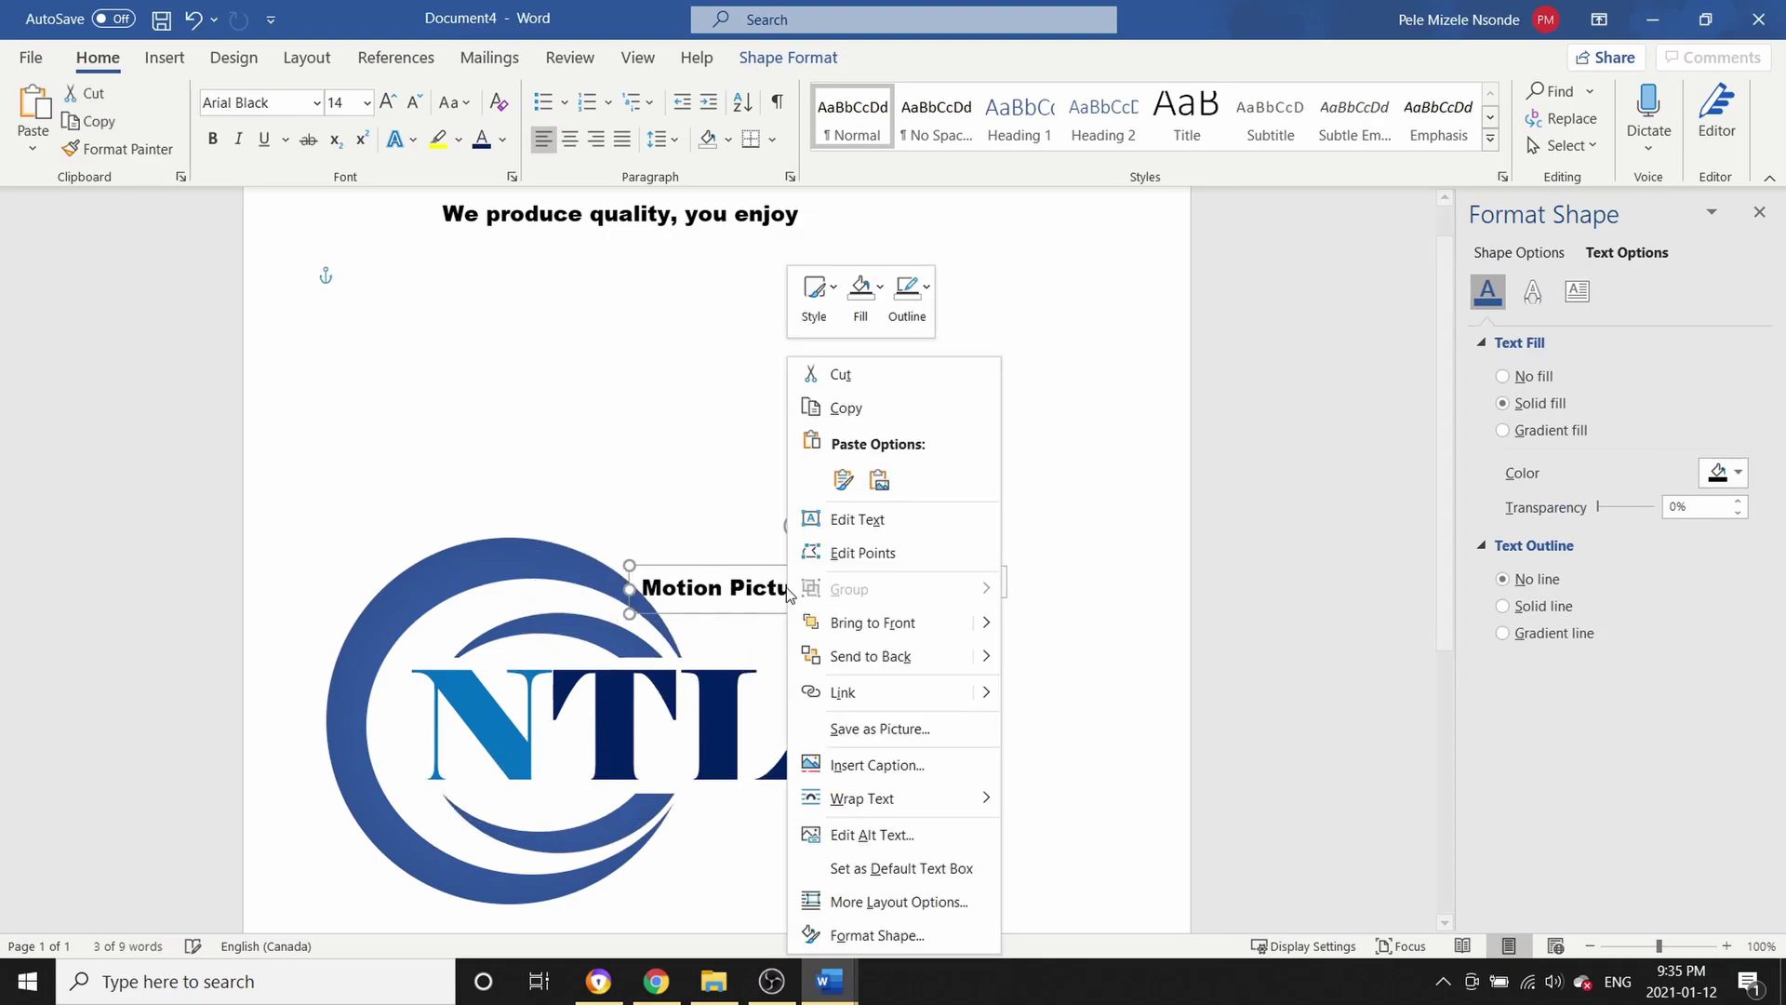
{"action": "mouse_move", "coordinate": [988, 625]}
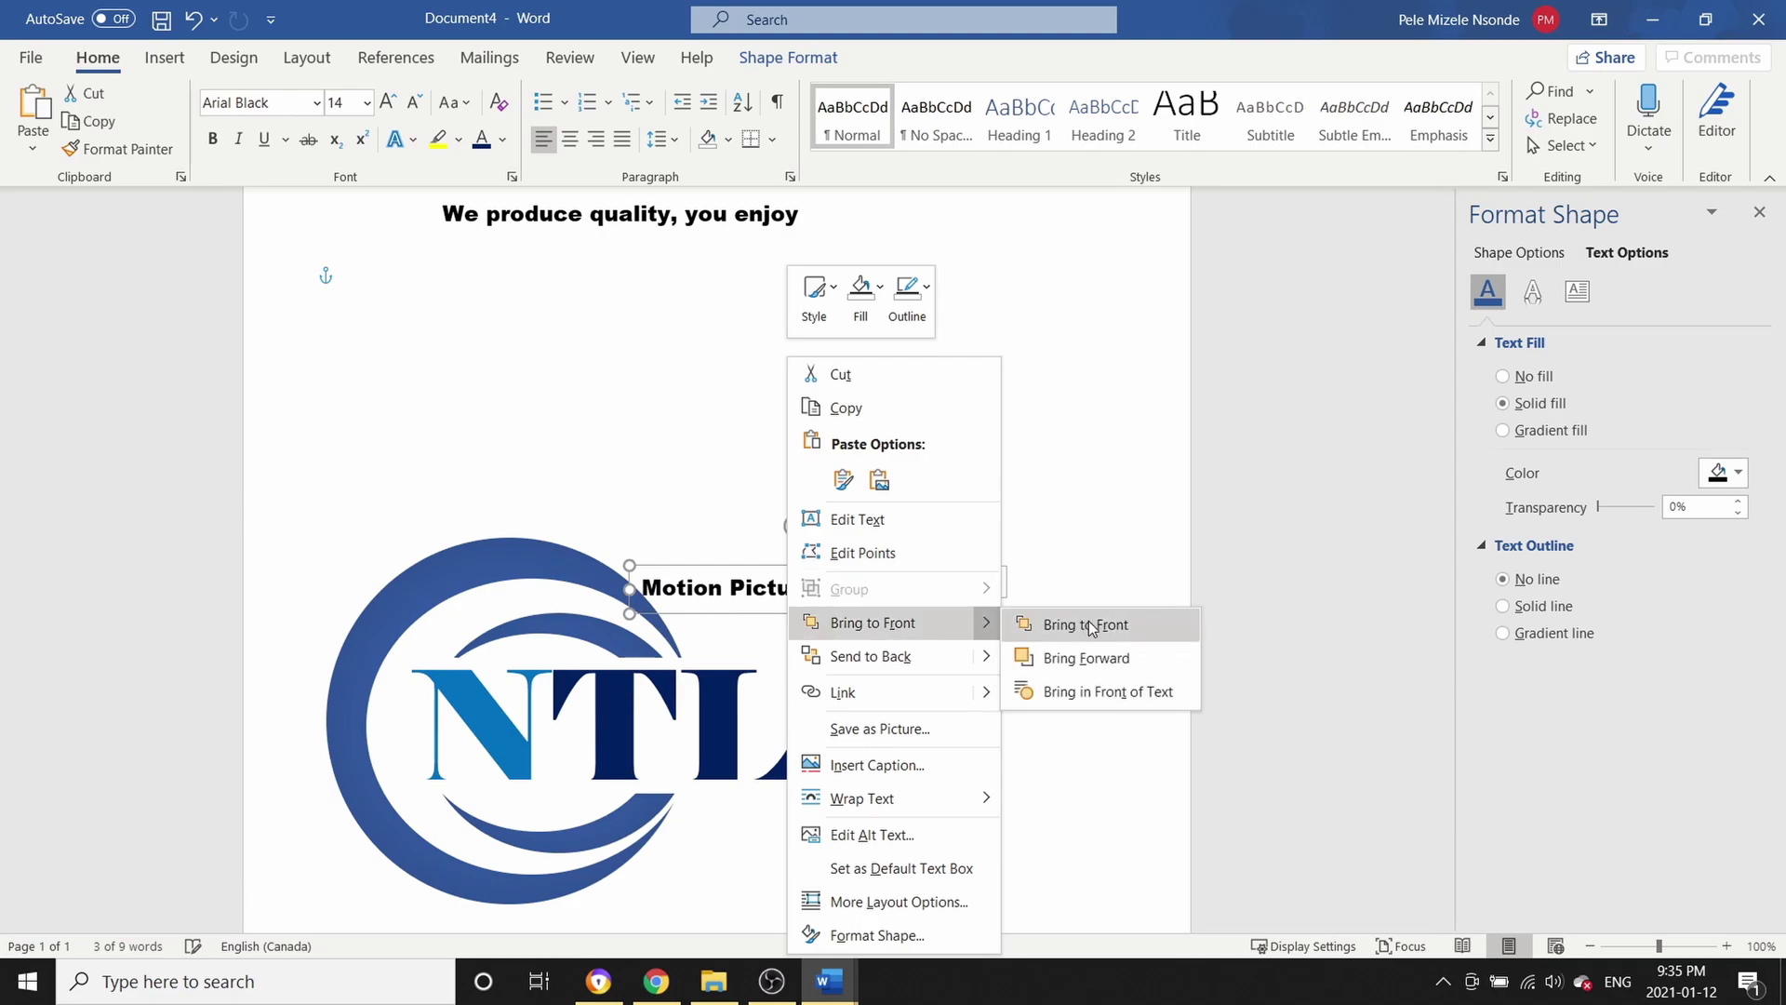
{"action": "left_click", "coordinate": [1091, 628]}
{"action": "left_click_drag", "start_coordinate": [800, 579], "coordinate": [594, 769]}
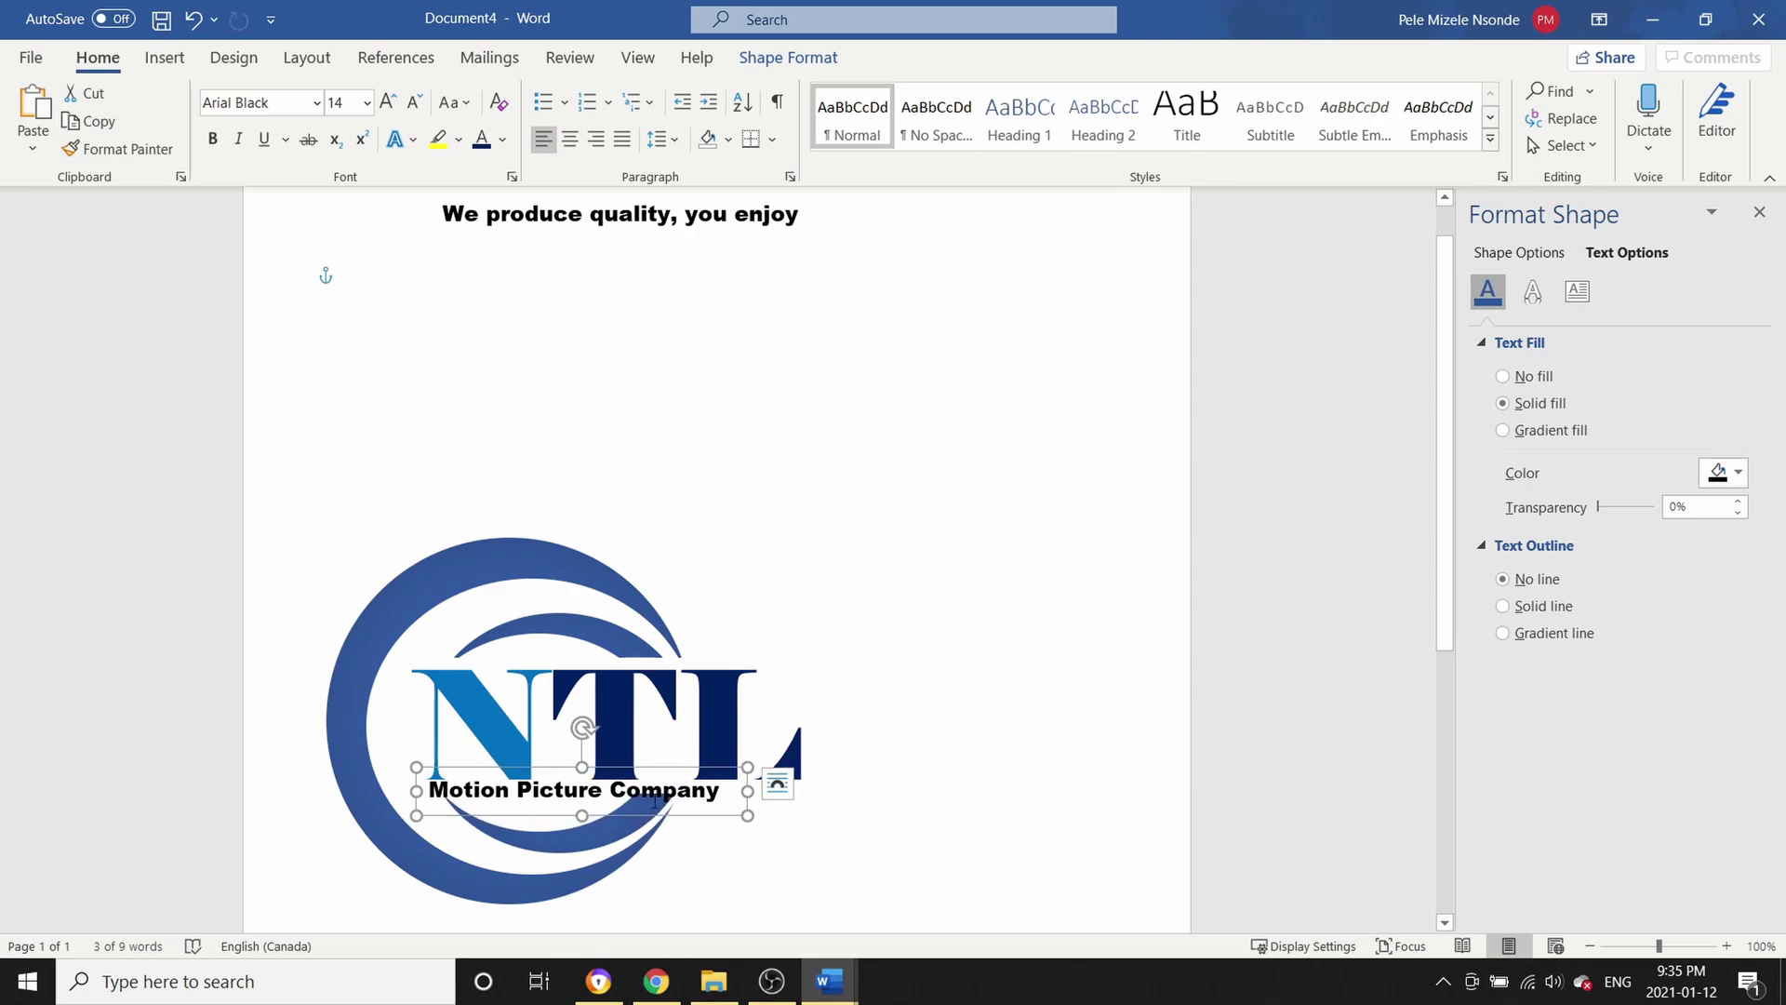
Set the Motion Picture Company text to font size 11
{"action": "triple_click", "coordinate": [620, 792]}
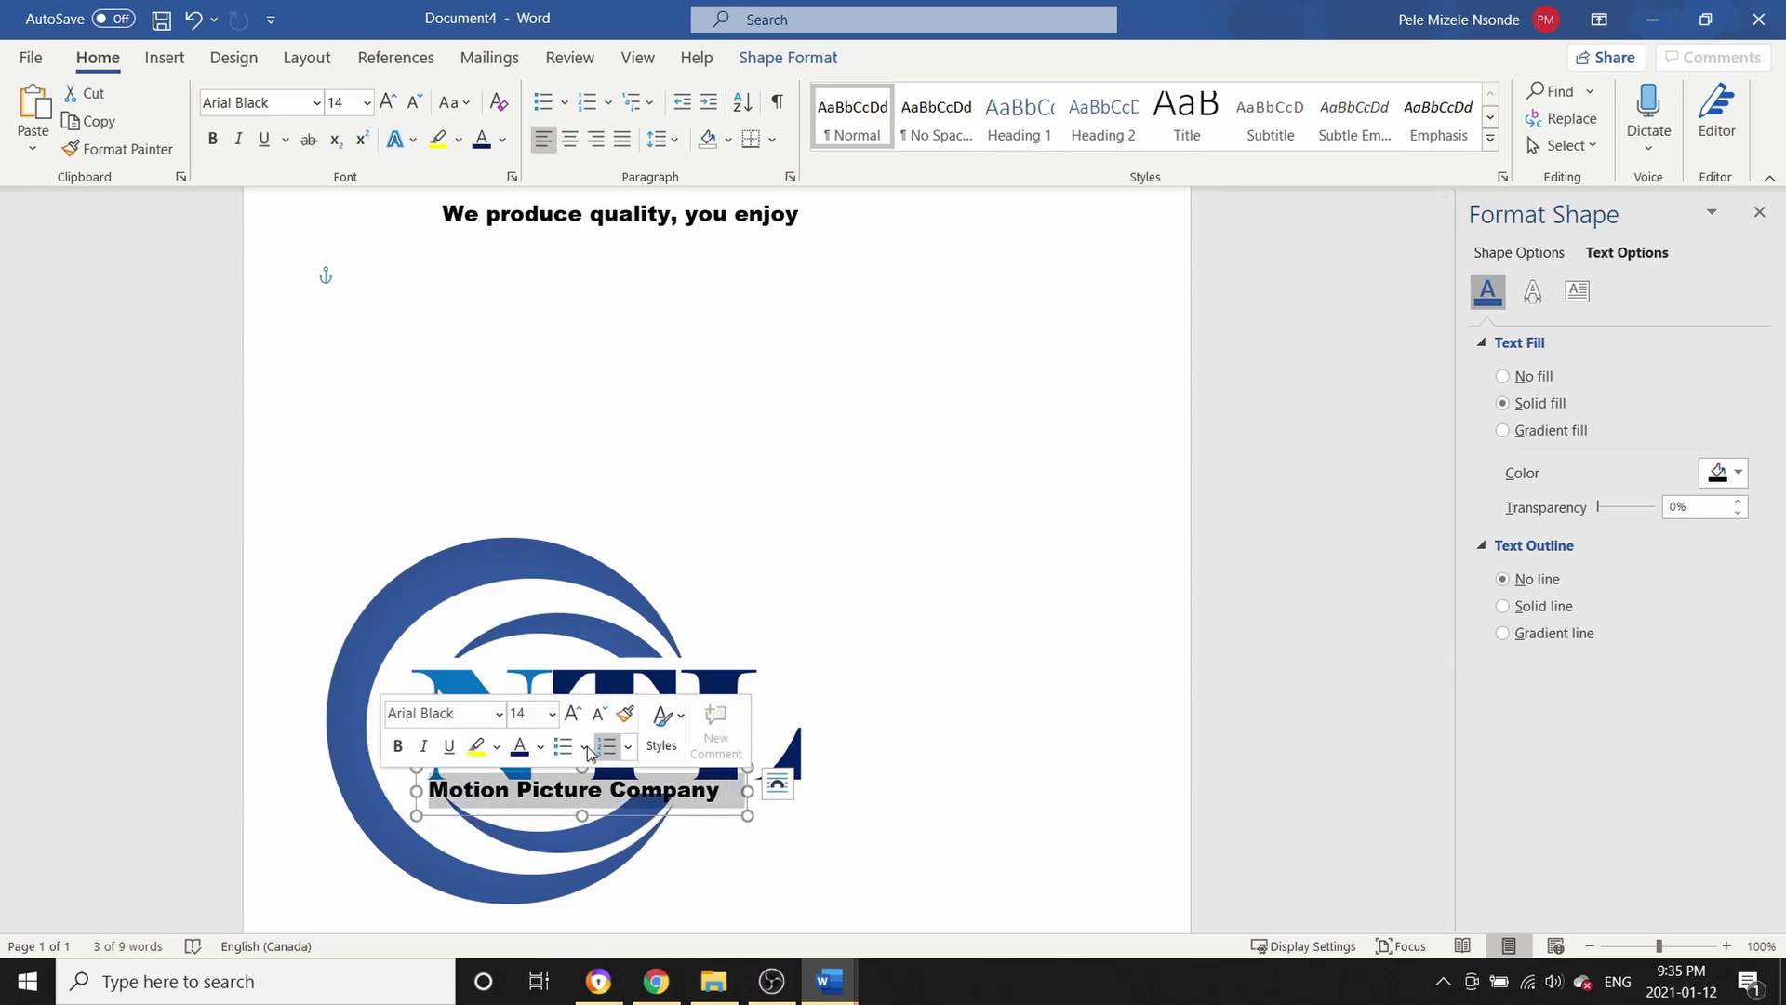
{"action": "left_click", "coordinate": [551, 715]}
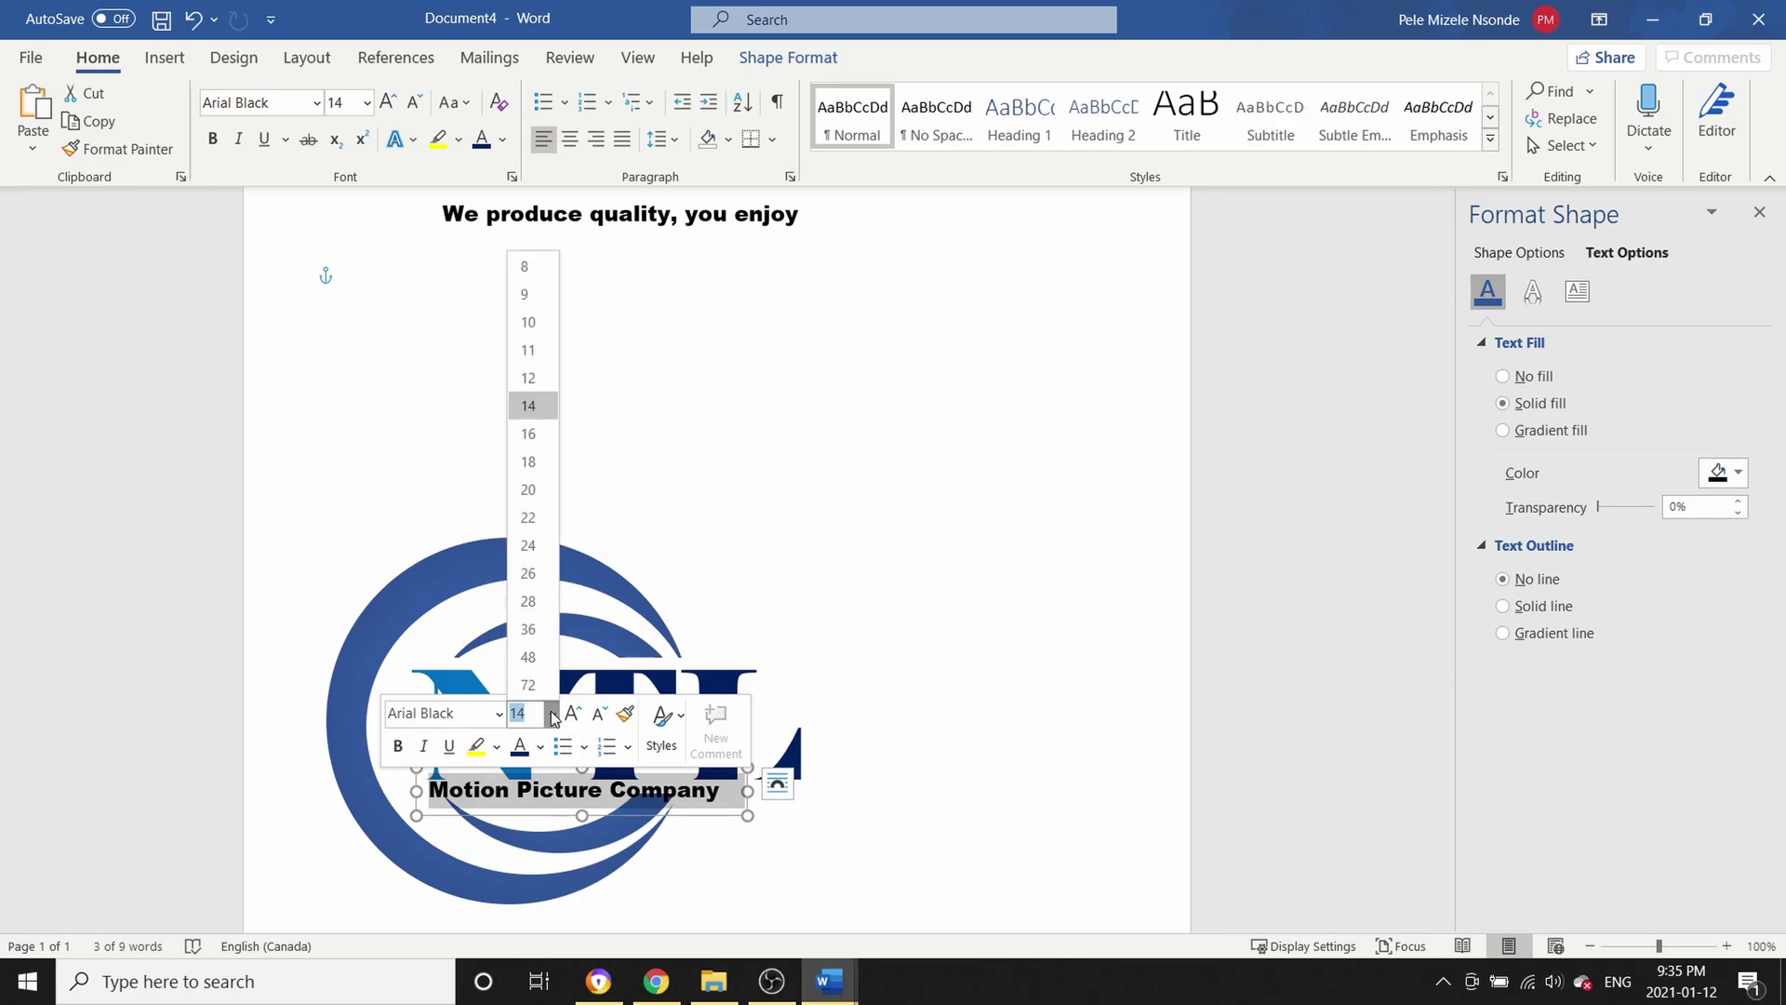
{"action": "left_click", "coordinate": [528, 350]}
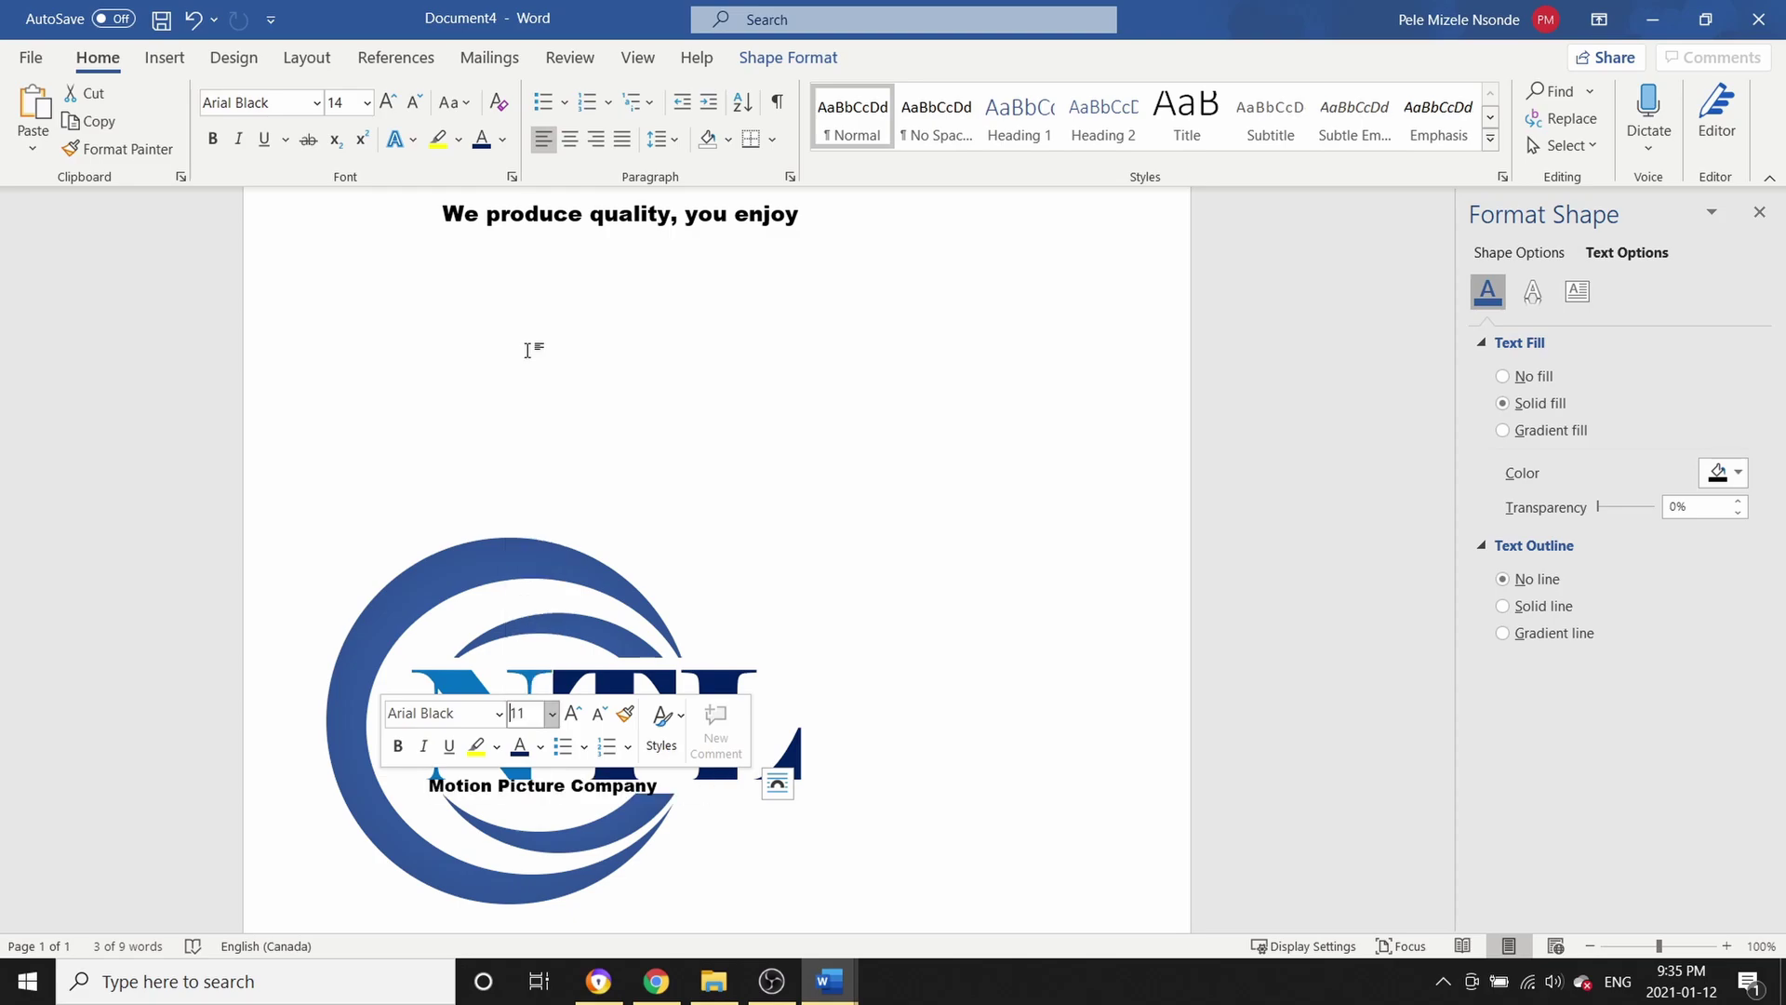
{"action": "left_click", "coordinate": [1007, 796]}
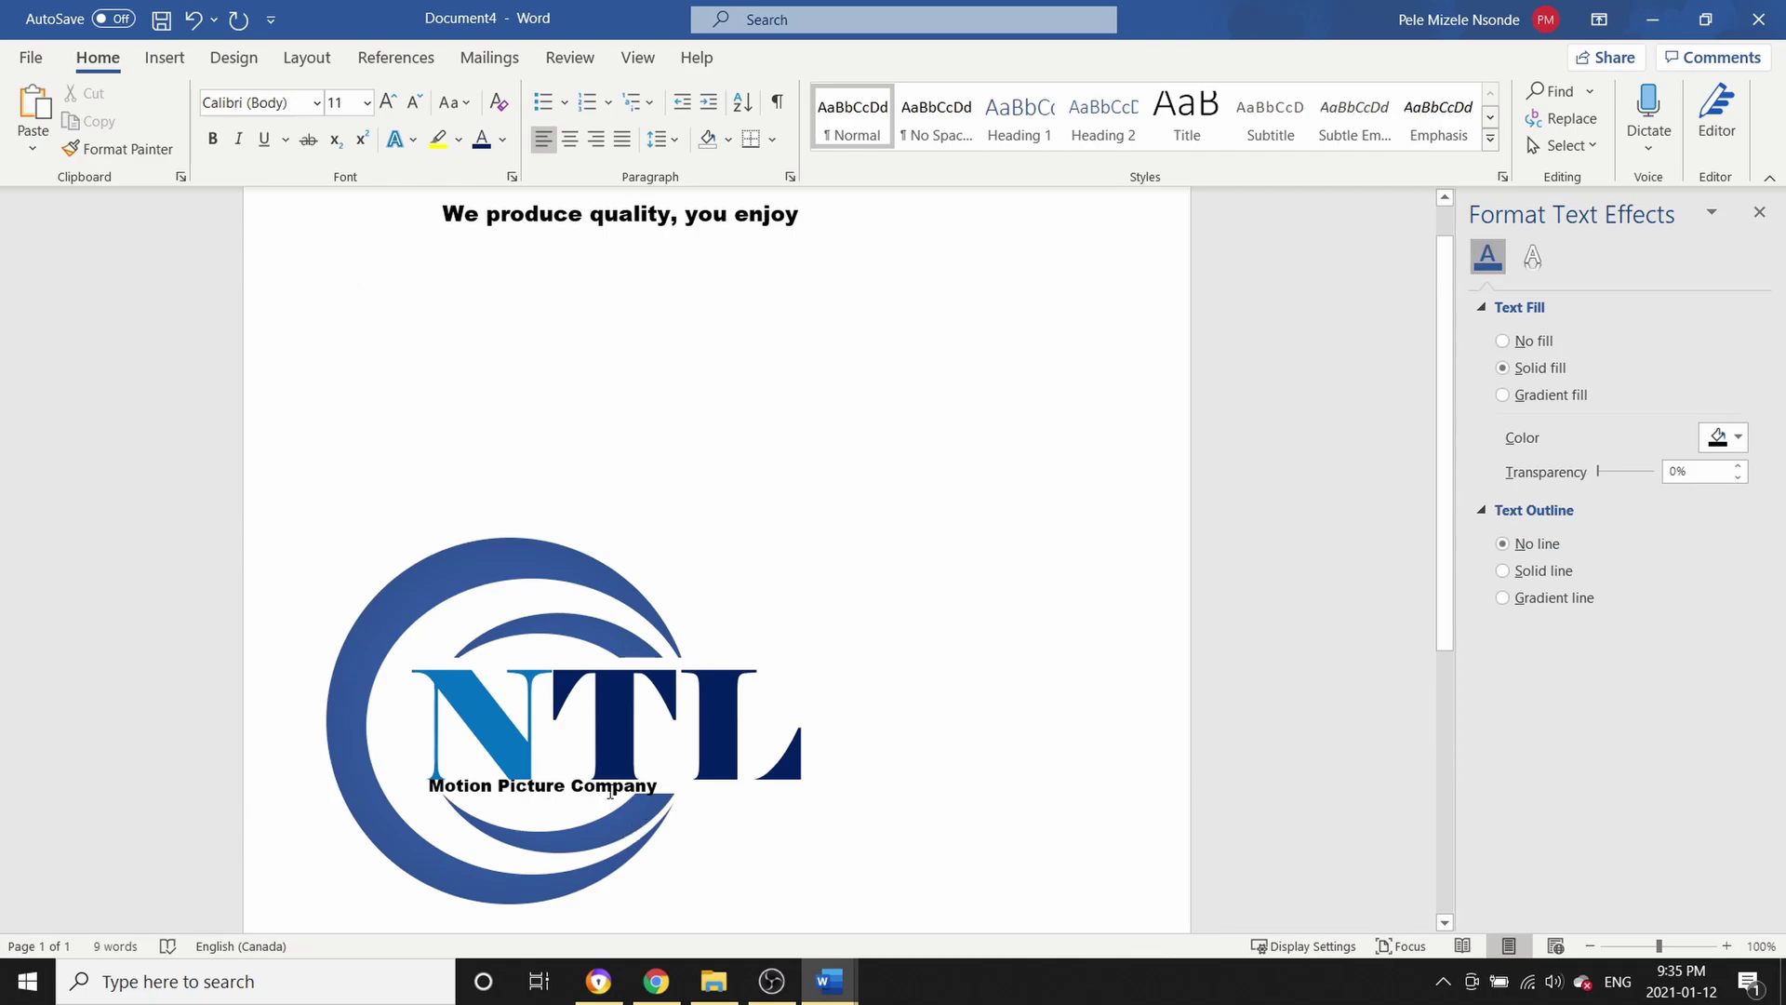
Colour the Motion Picture Company text dark blue
{"action": "left_click", "coordinate": [638, 785]}
{"action": "triple_click", "coordinate": [638, 784]}
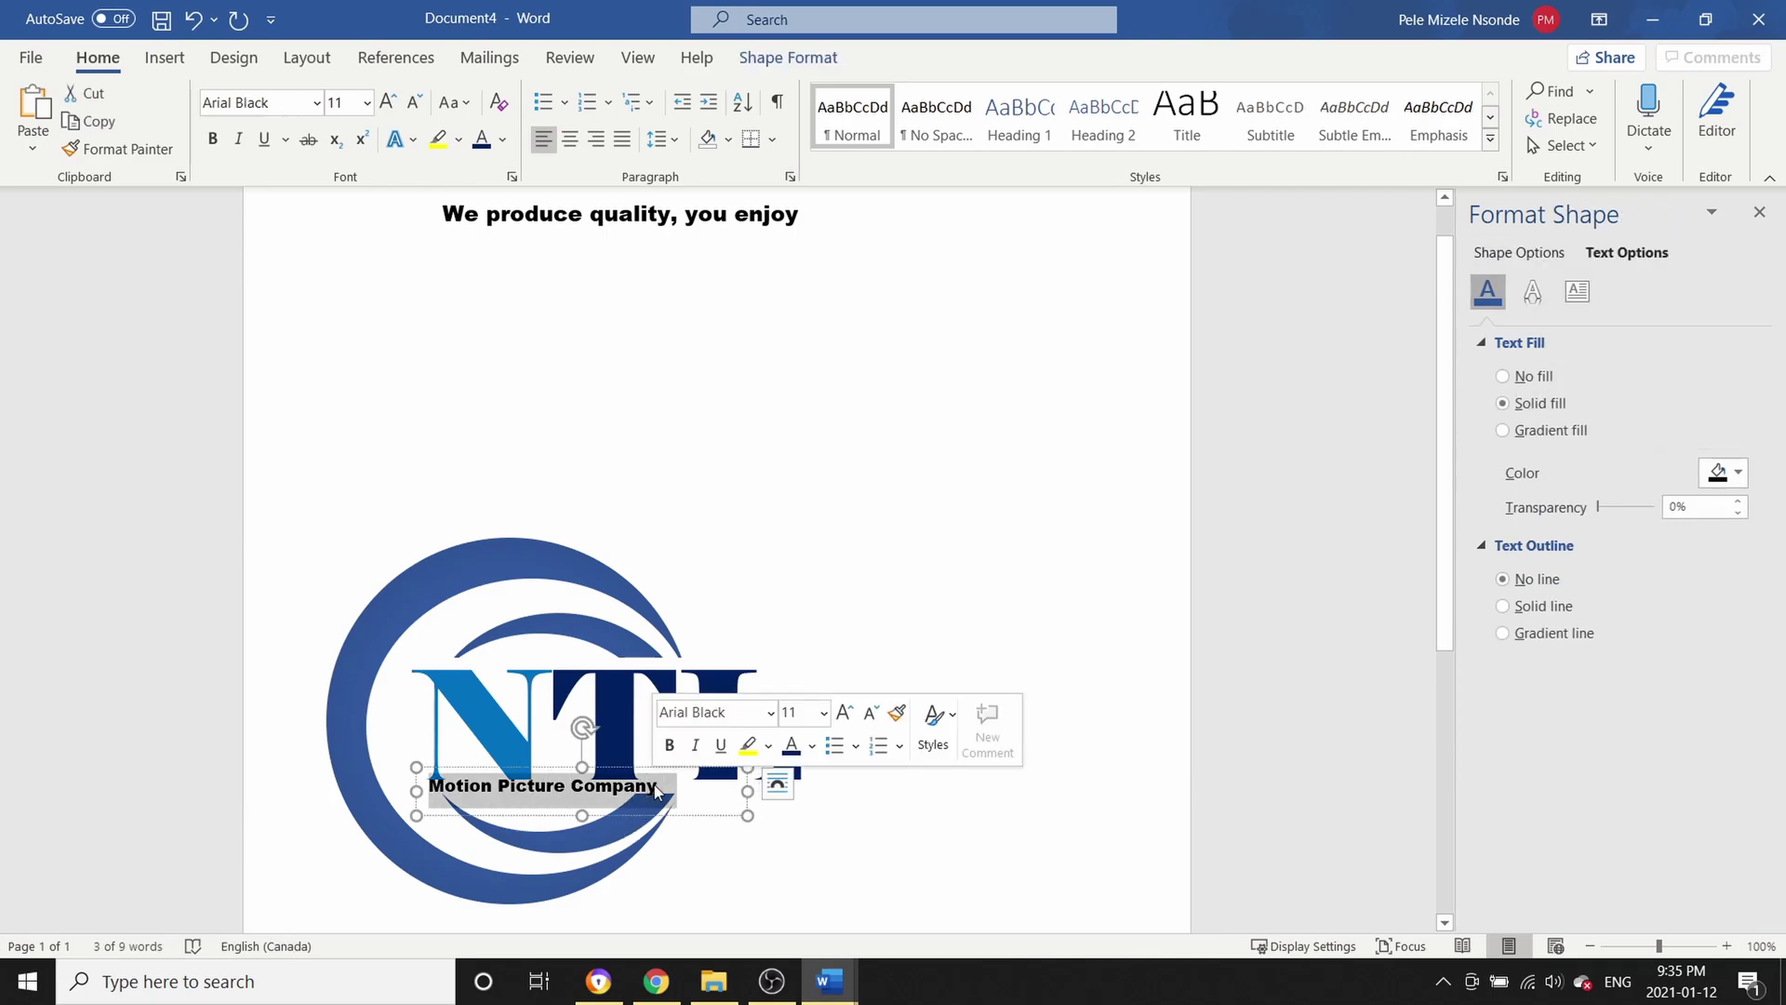
{"action": "left_click", "coordinate": [790, 745]}
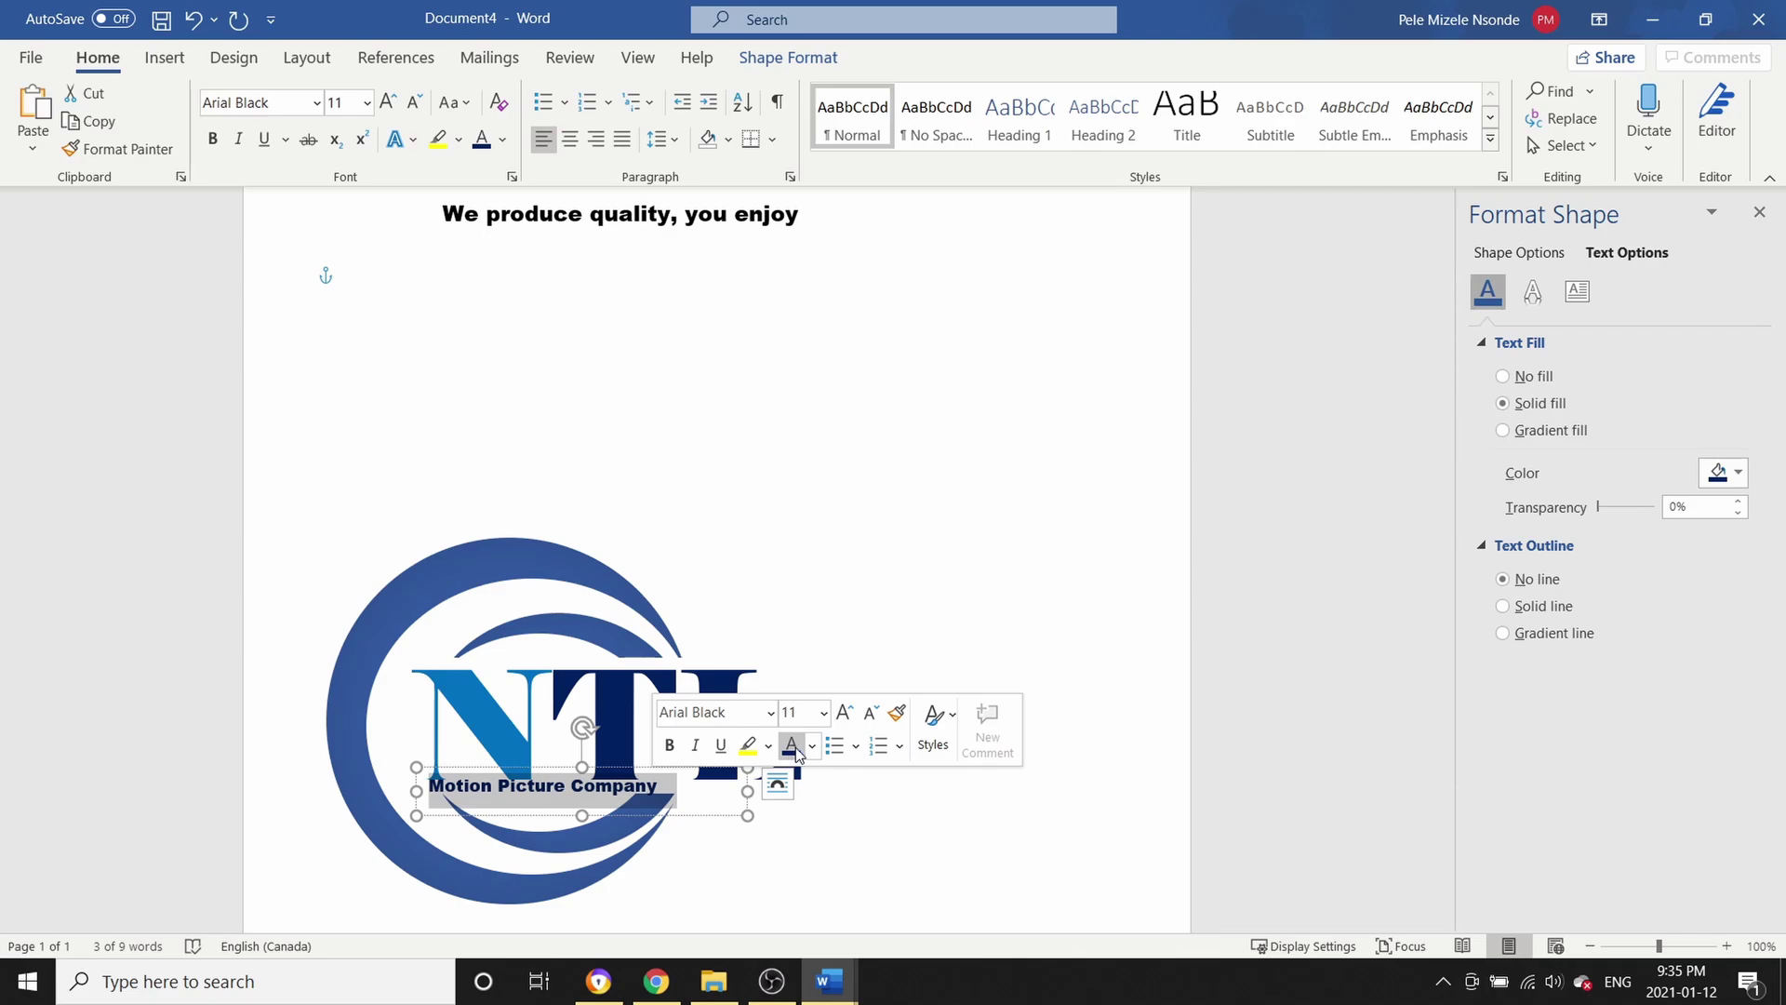
{"action": "left_click", "coordinate": [901, 862]}
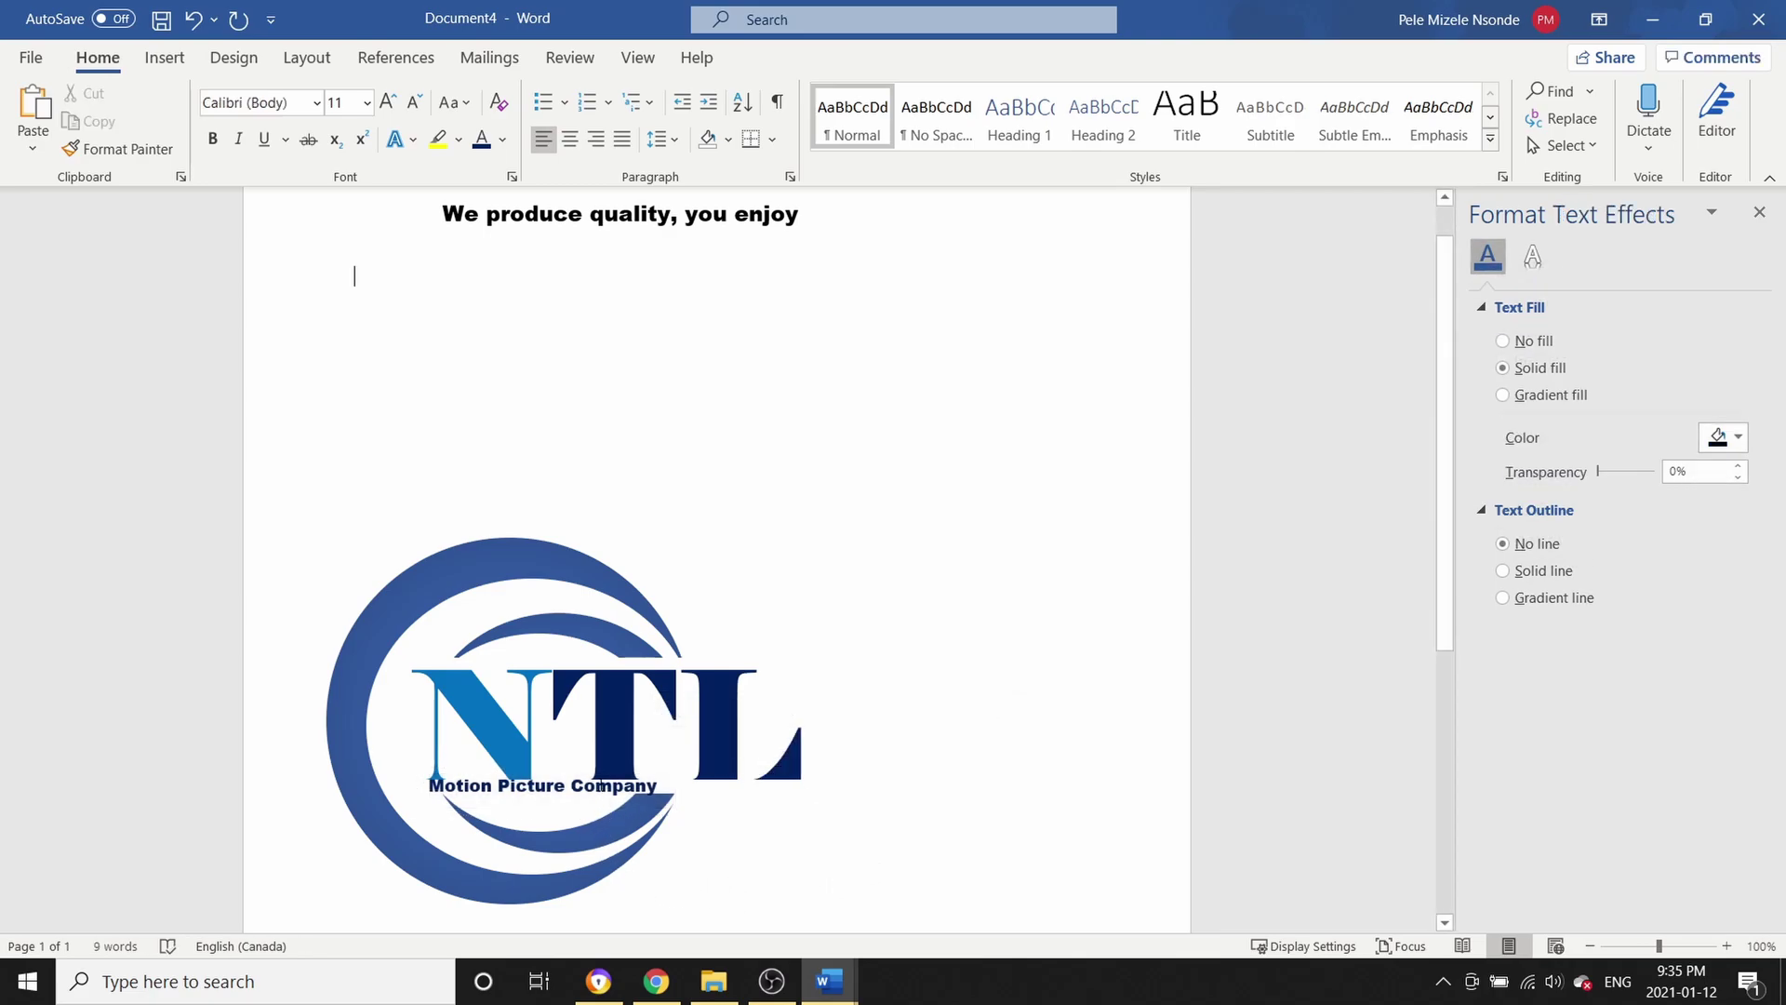
{"action": "left_click", "coordinate": [598, 786]}
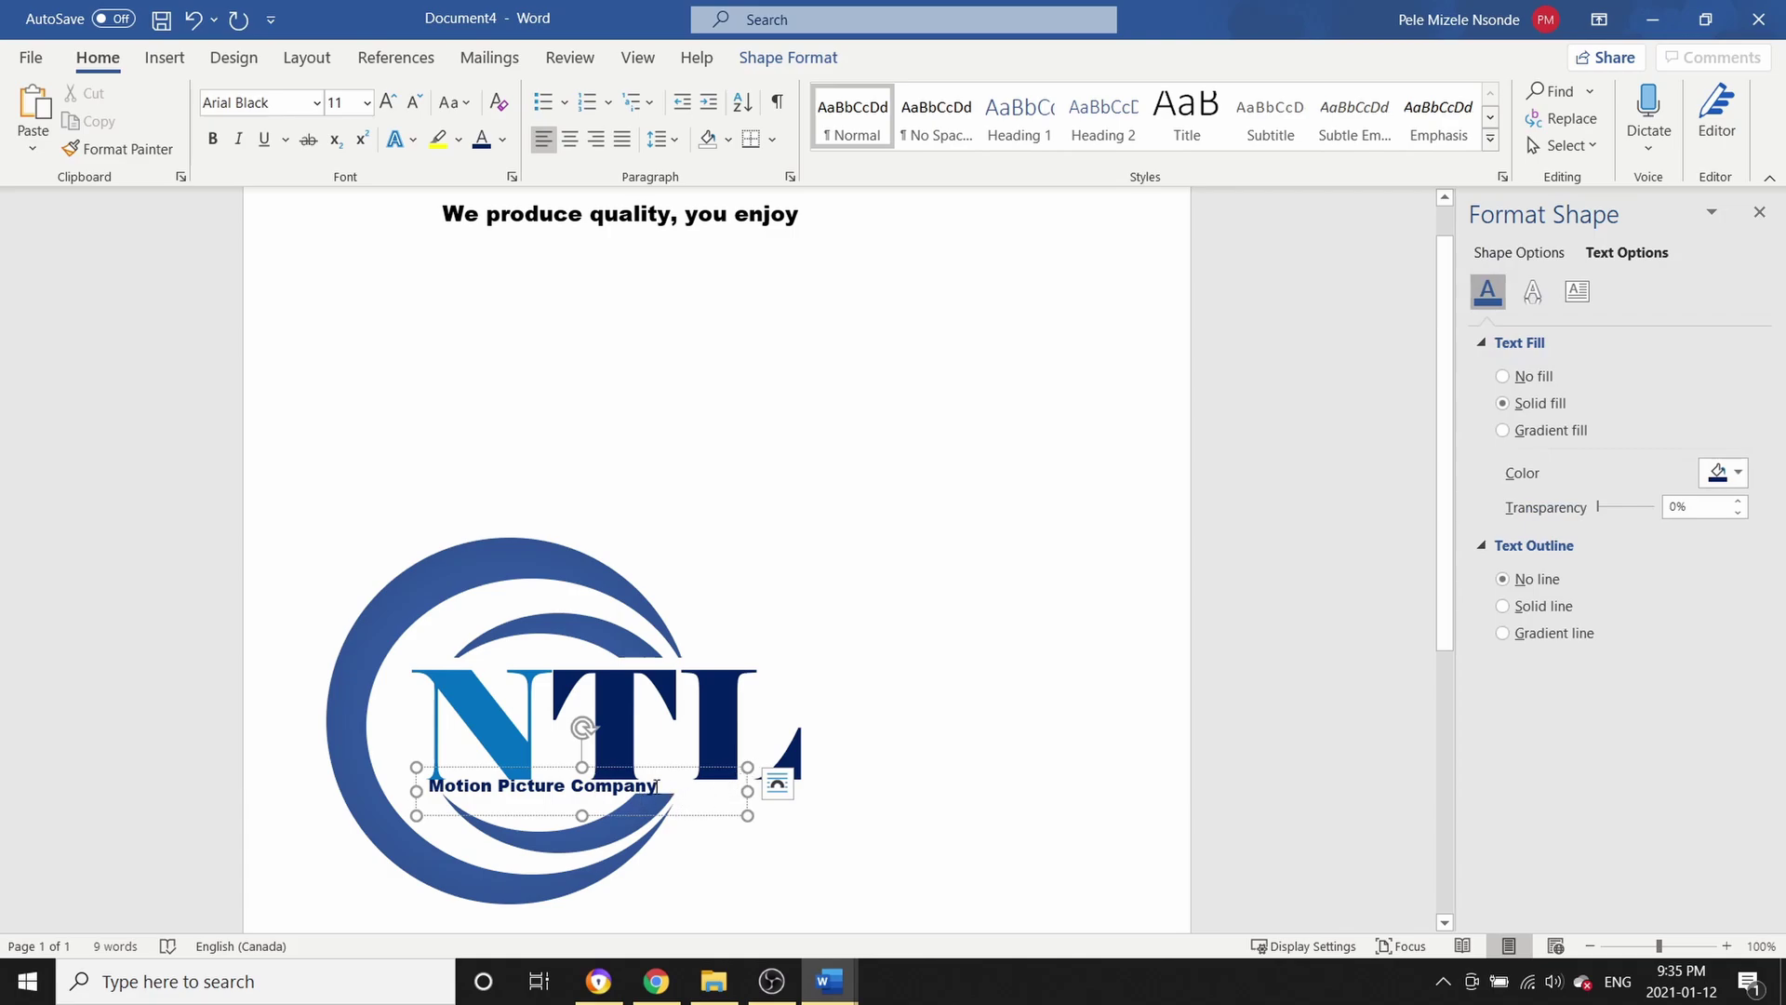
{"action": "left_click_drag", "start_coordinate": [664, 786], "coordinate": [427, 786]}
{"action": "left_click", "coordinate": [949, 854]}
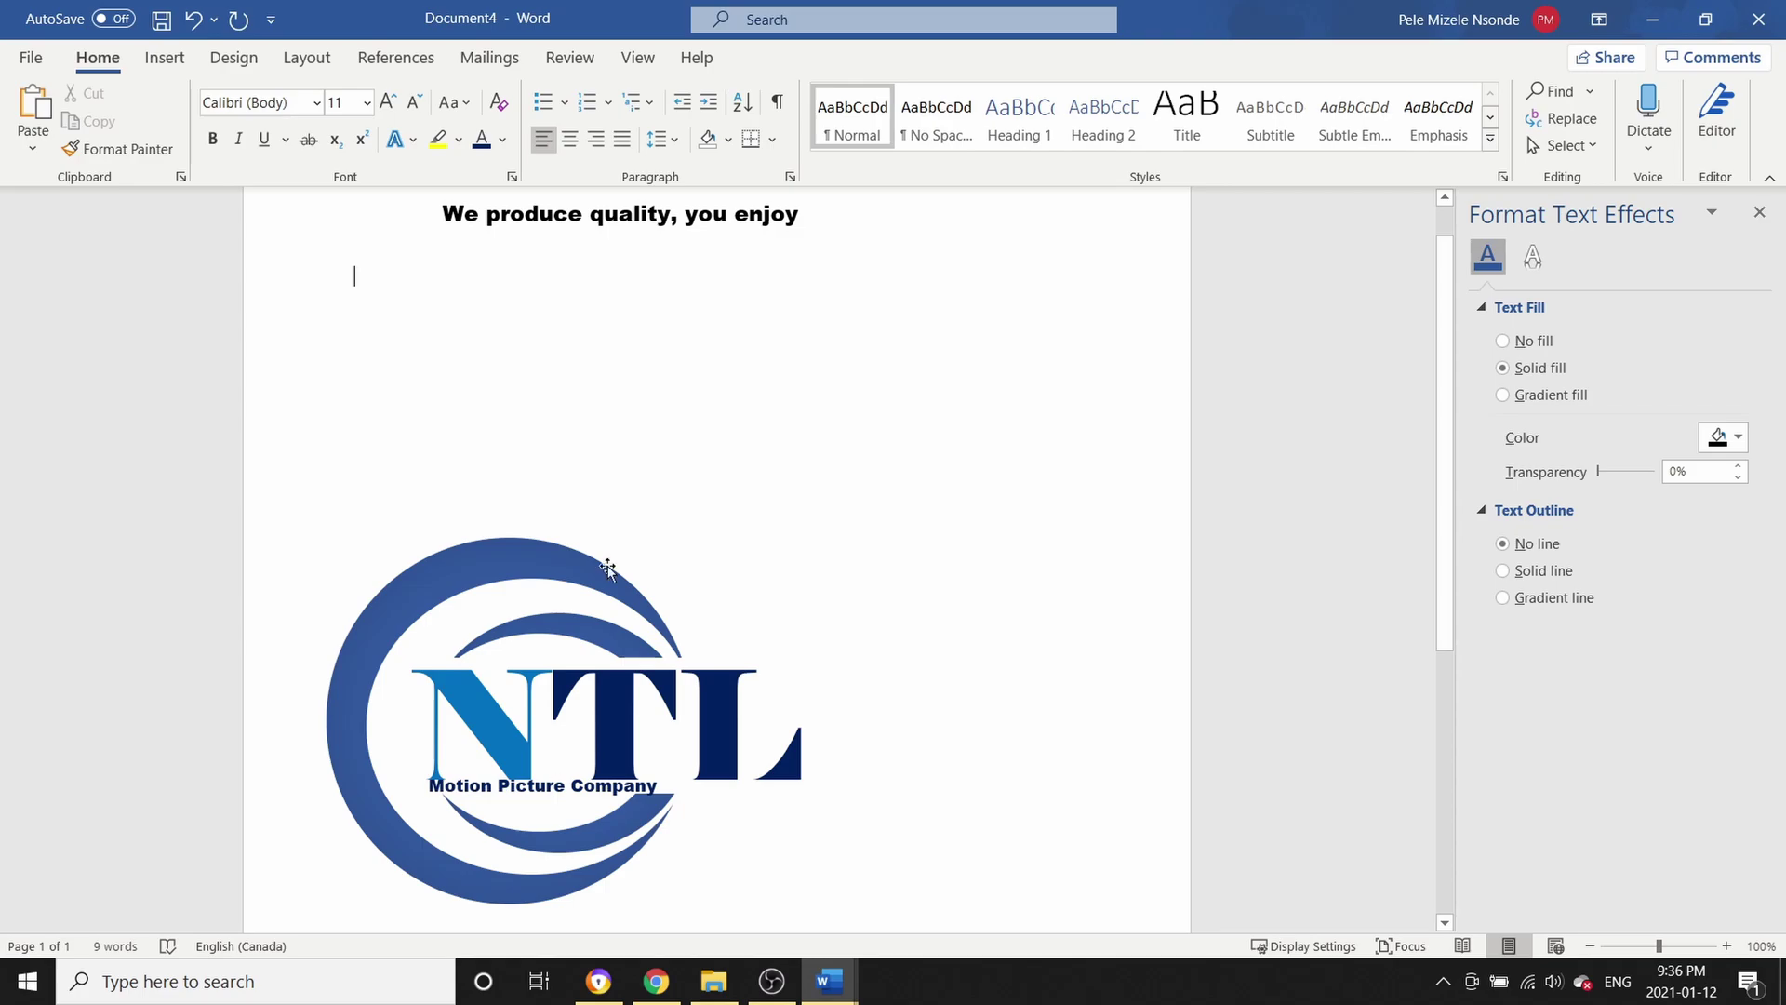
Draw a thin horizontal rectangle bar and move it onto the logo under the tagline
{"action": "left_click", "coordinate": [165, 57]}
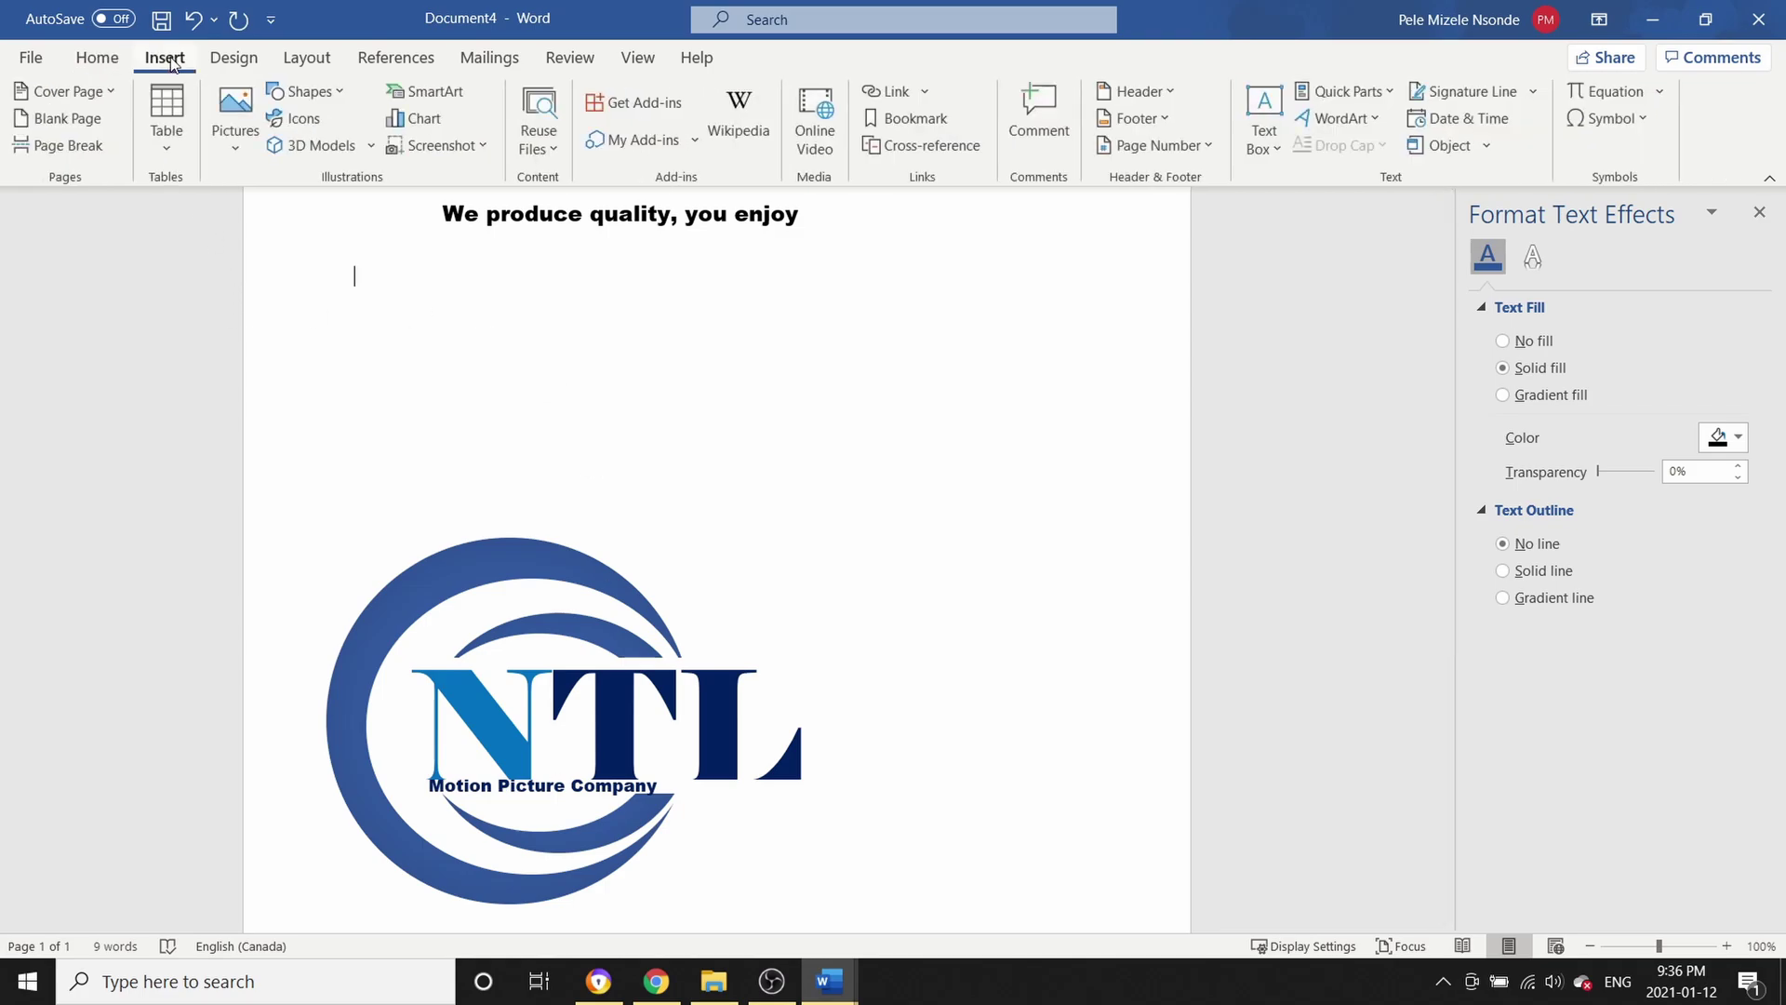
{"action": "left_click", "coordinate": [328, 93]}
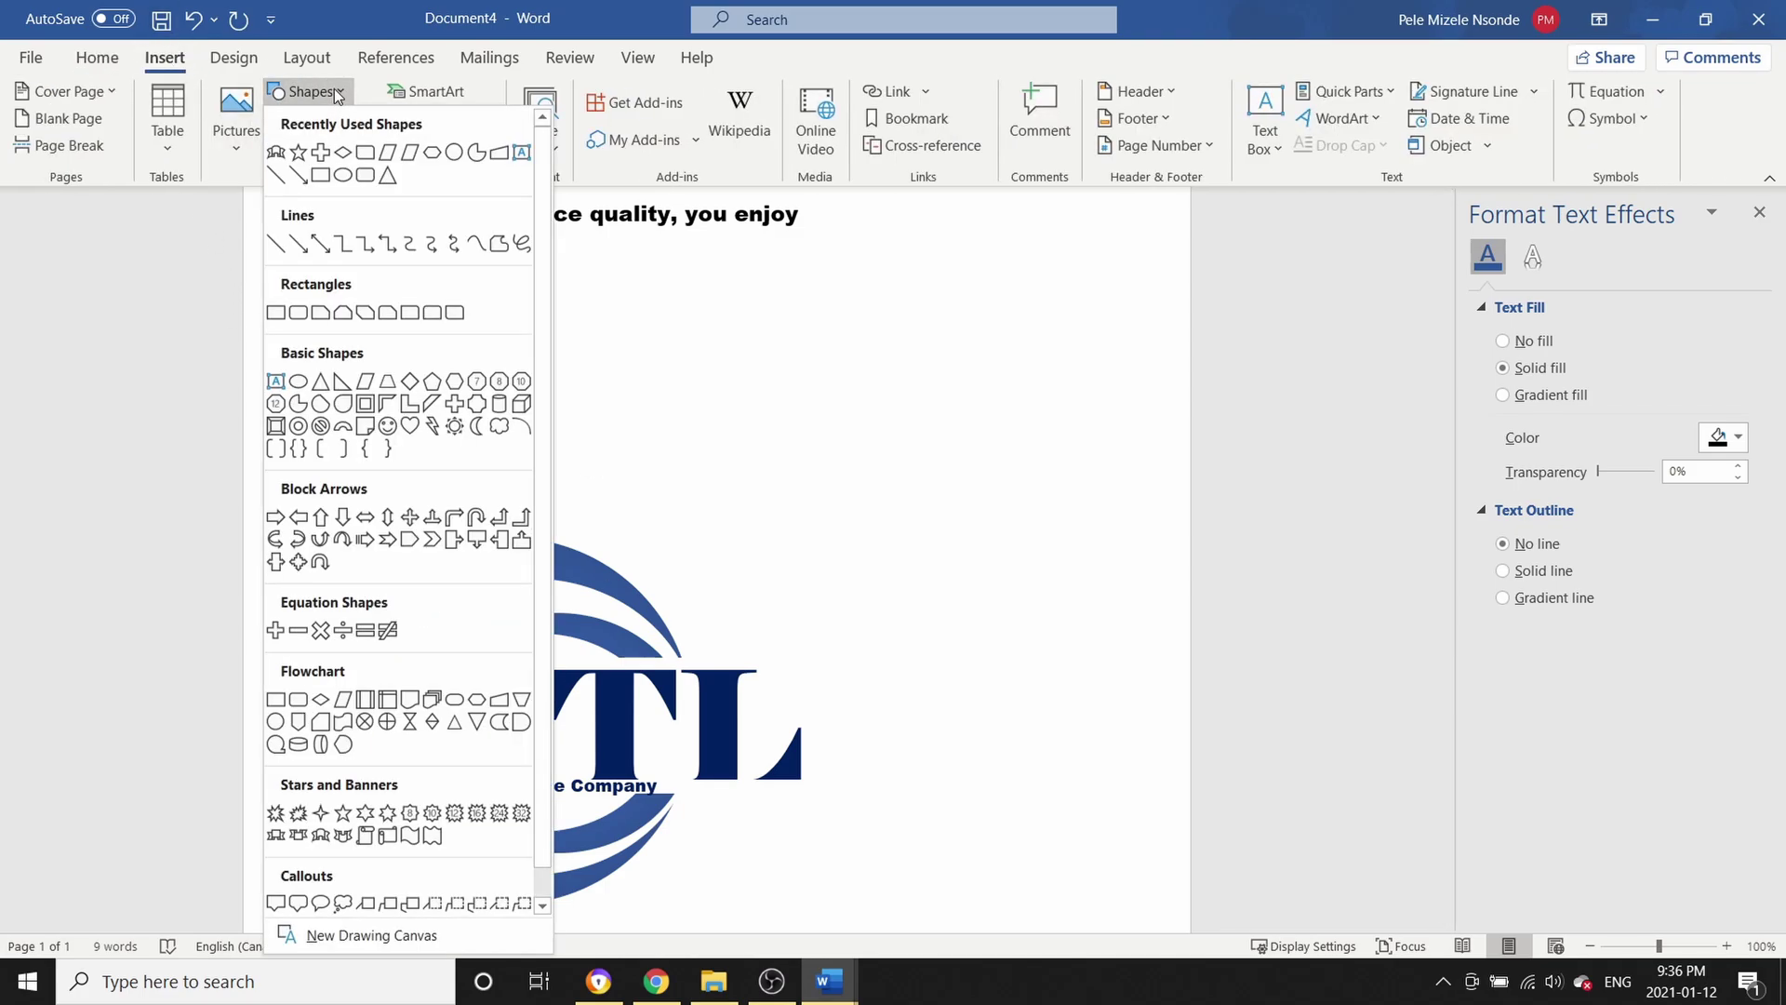
{"action": "left_click", "coordinate": [275, 312]}
{"action": "left_click_drag", "start_coordinate": [351, 379], "coordinate": [796, 372]}
{"action": "left_click_drag", "start_coordinate": [595, 374], "coordinate": [616, 789]}
{"action": "left_click_drag", "start_coordinate": [617, 789], "coordinate": [617, 789]}
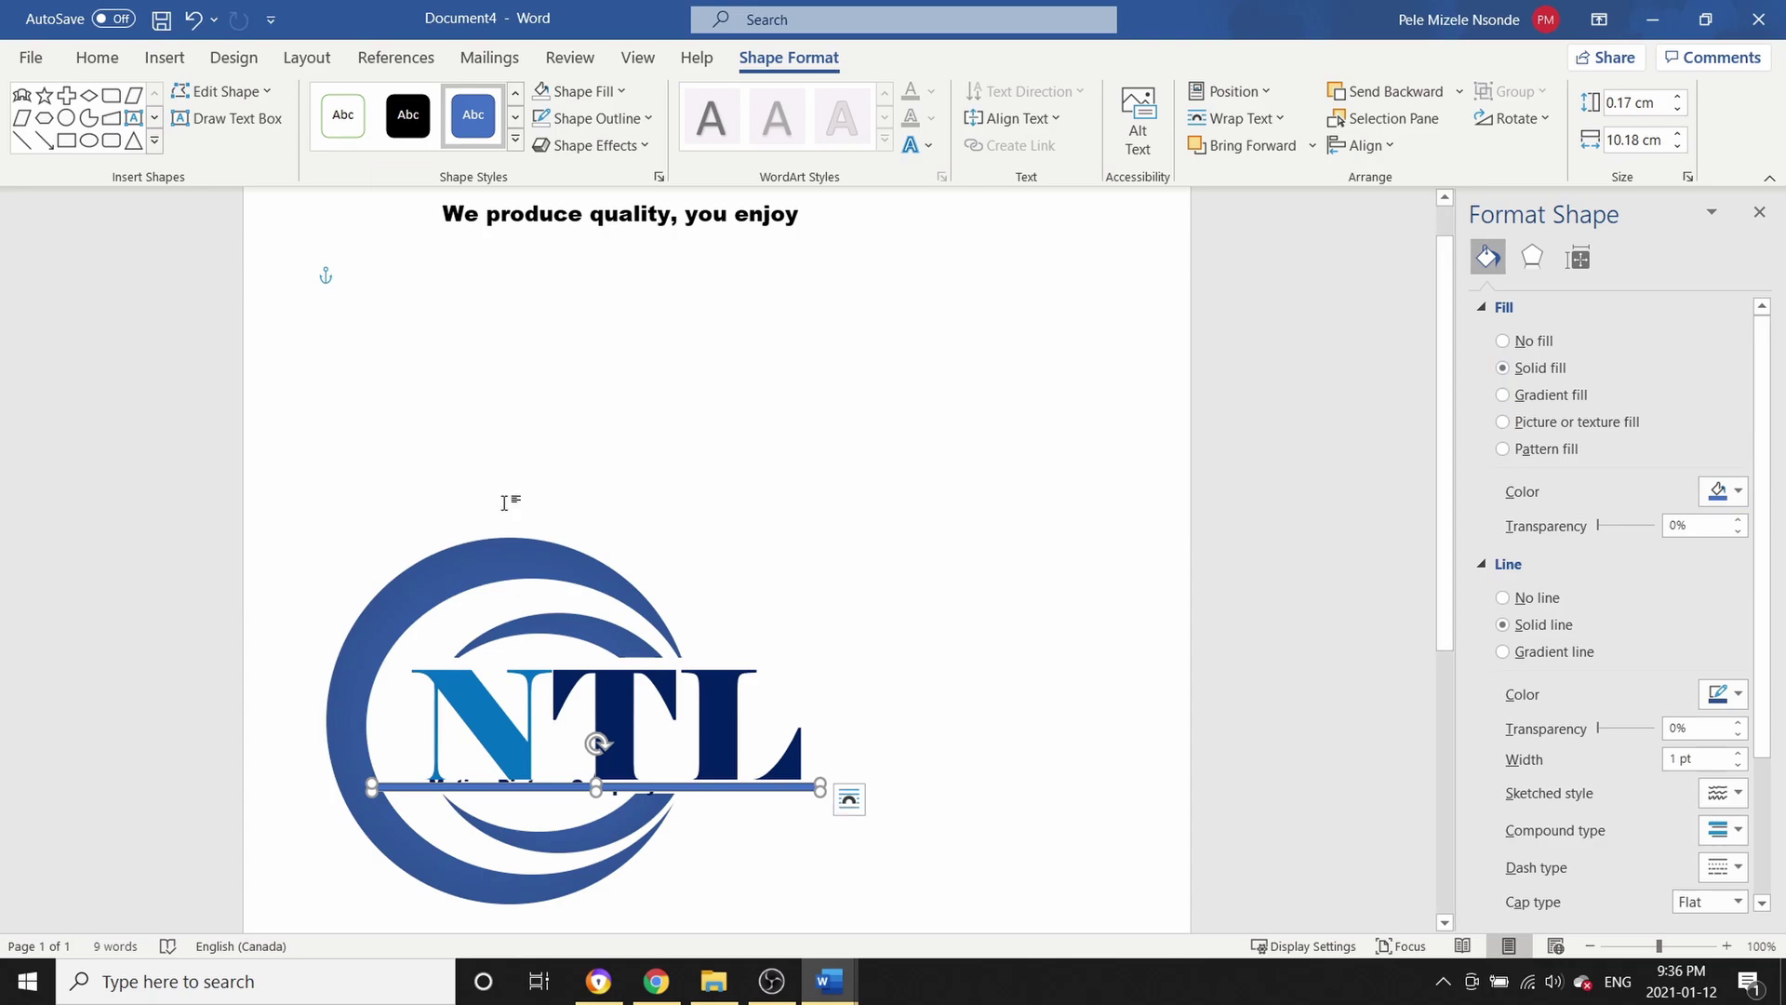
Draw another rectangle across the NTL letters and squash it into a thin bar
{"action": "left_click", "coordinate": [162, 59]}
{"action": "left_click", "coordinate": [304, 91]}
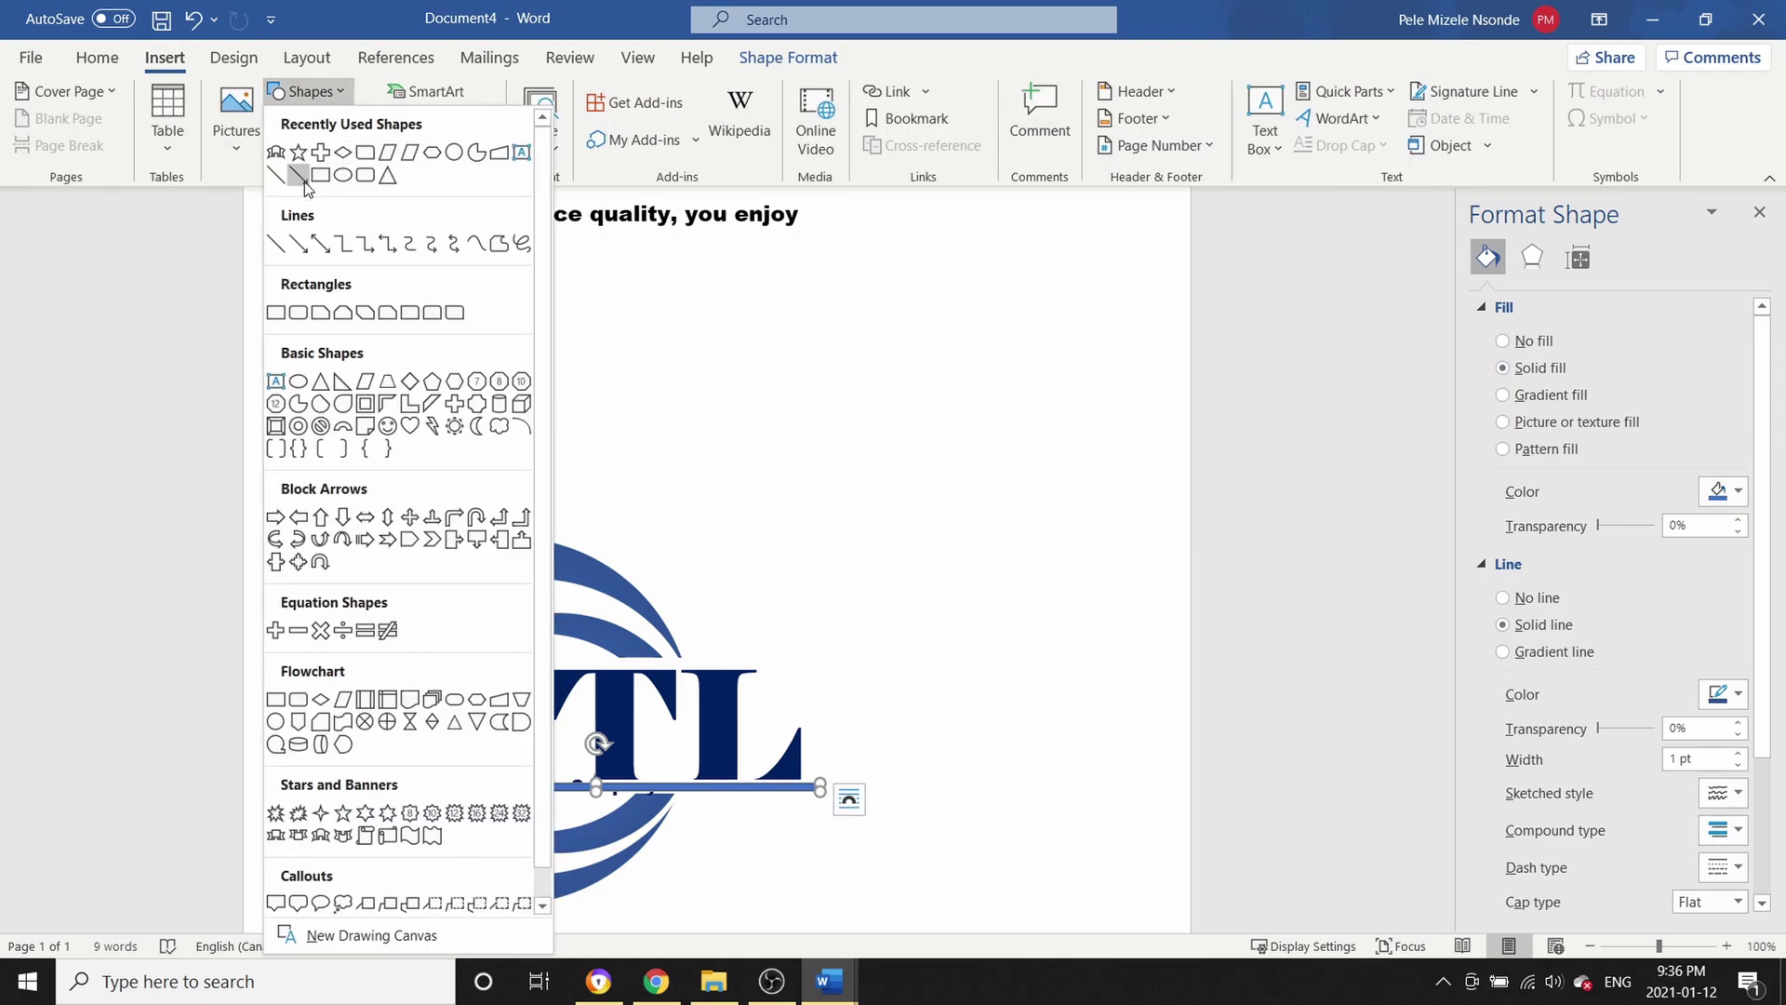
{"action": "left_click", "coordinate": [275, 311]}
{"action": "left_click_drag", "start_coordinate": [409, 661], "coordinate": [656, 792]}
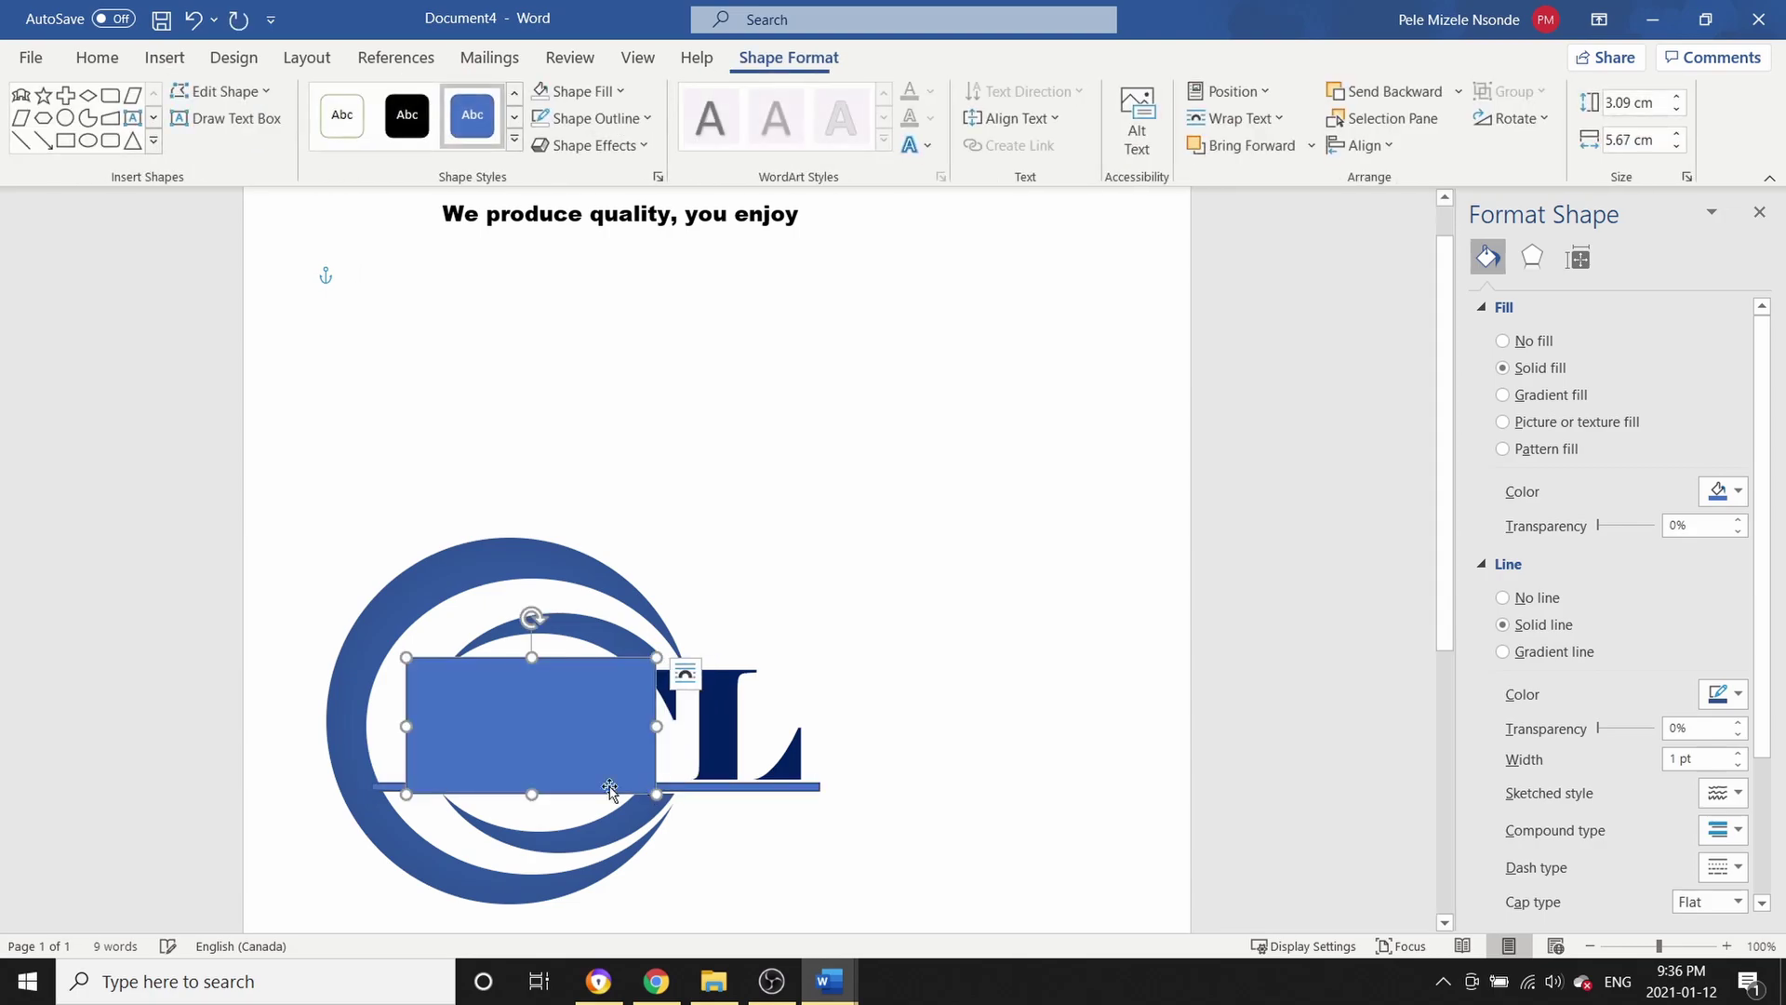
{"action": "left_click_drag", "start_coordinate": [532, 658], "coordinate": [524, 775]}
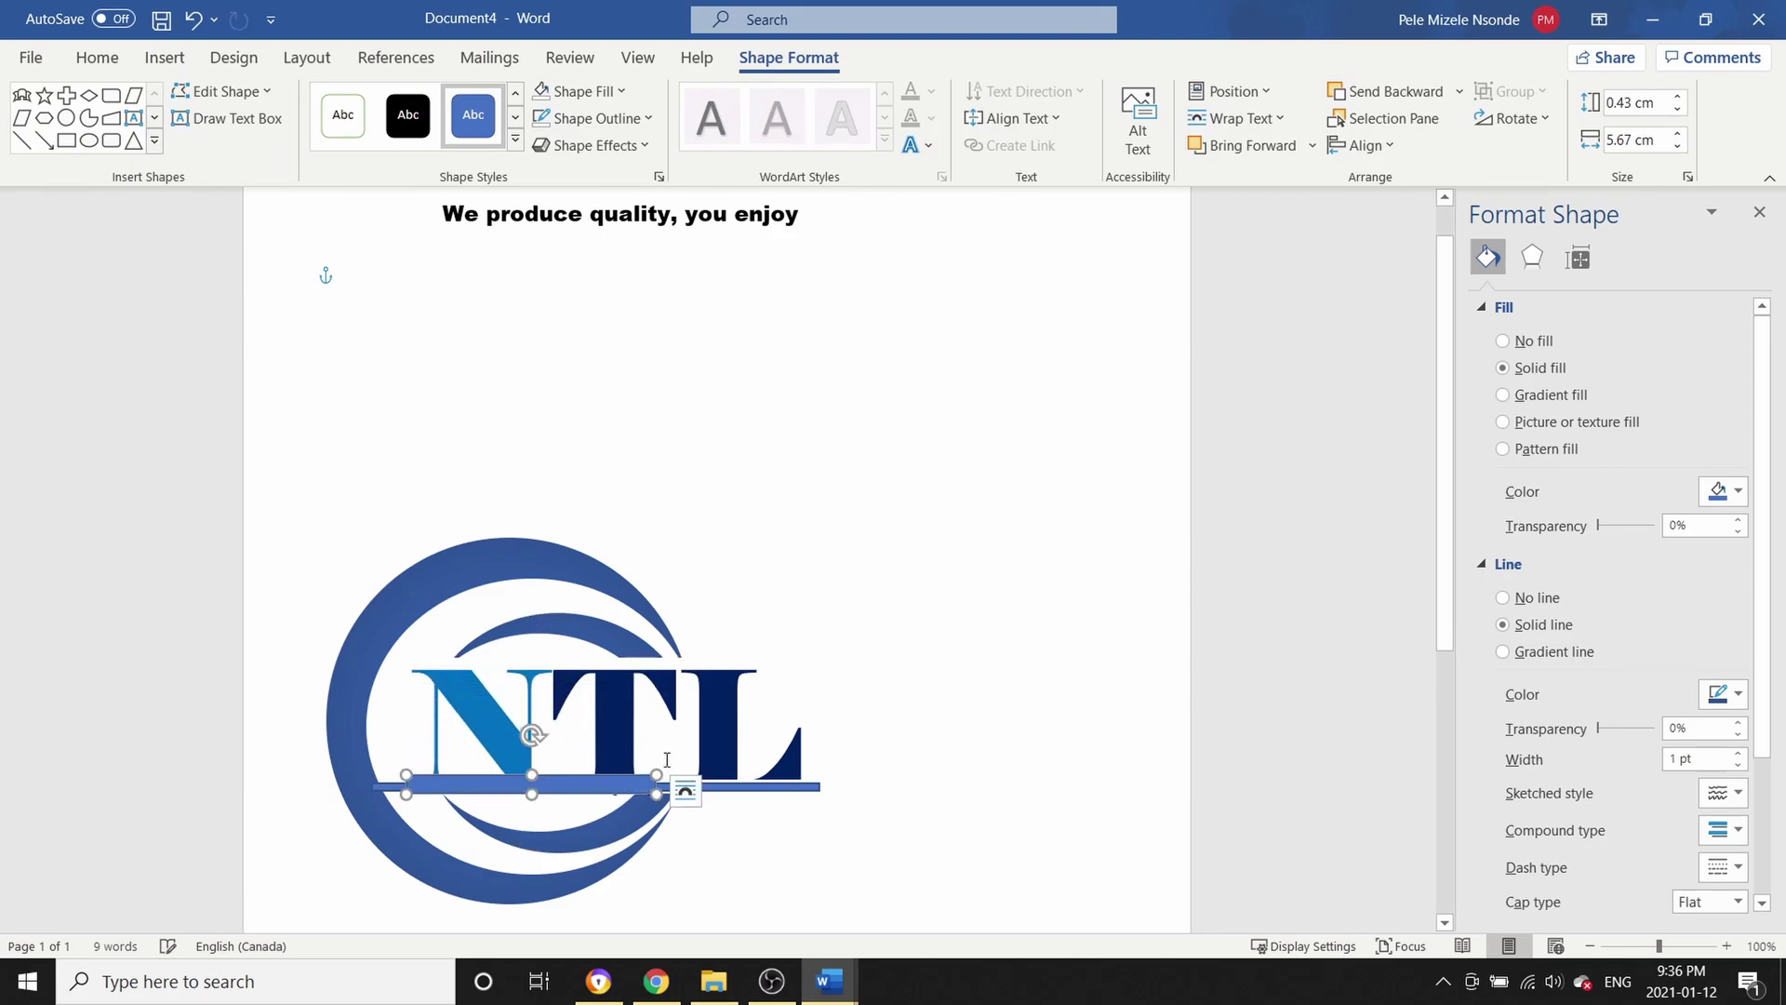
Give the bar no outline and a white fill, then send it backward
{"action": "left_click", "coordinate": [1502, 600]}
{"action": "left_click", "coordinate": [1724, 491]}
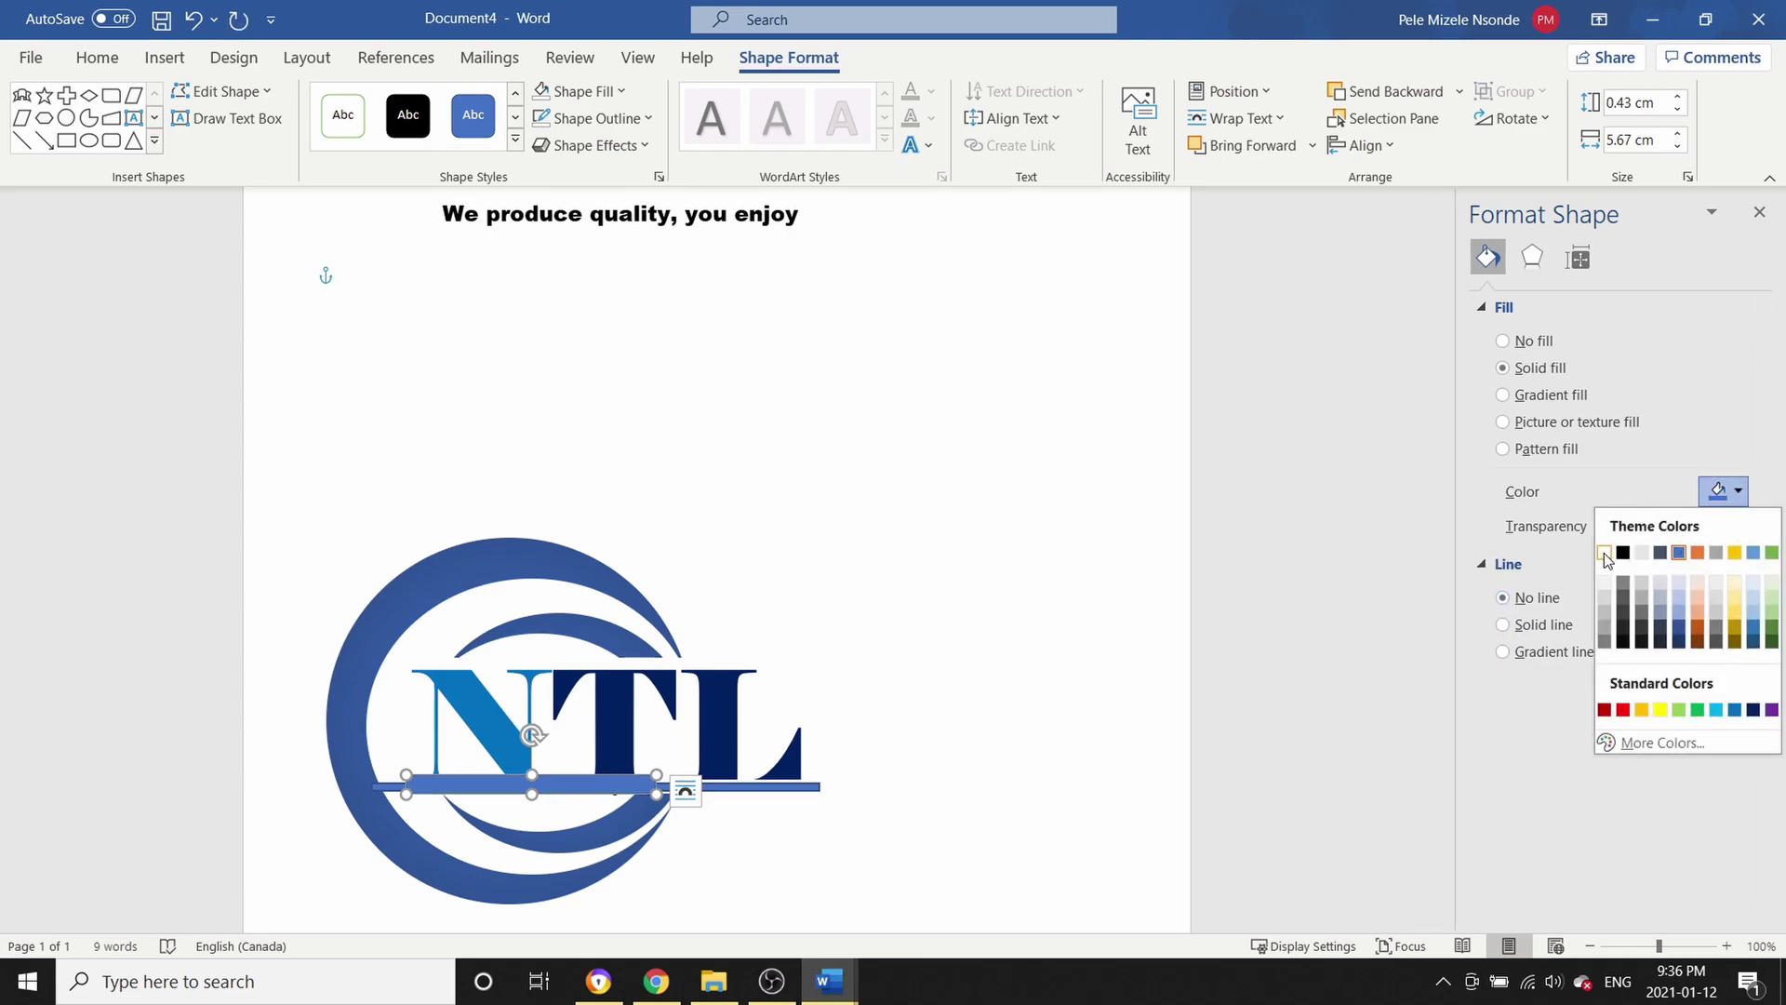
{"action": "left_click", "coordinate": [1603, 552]}
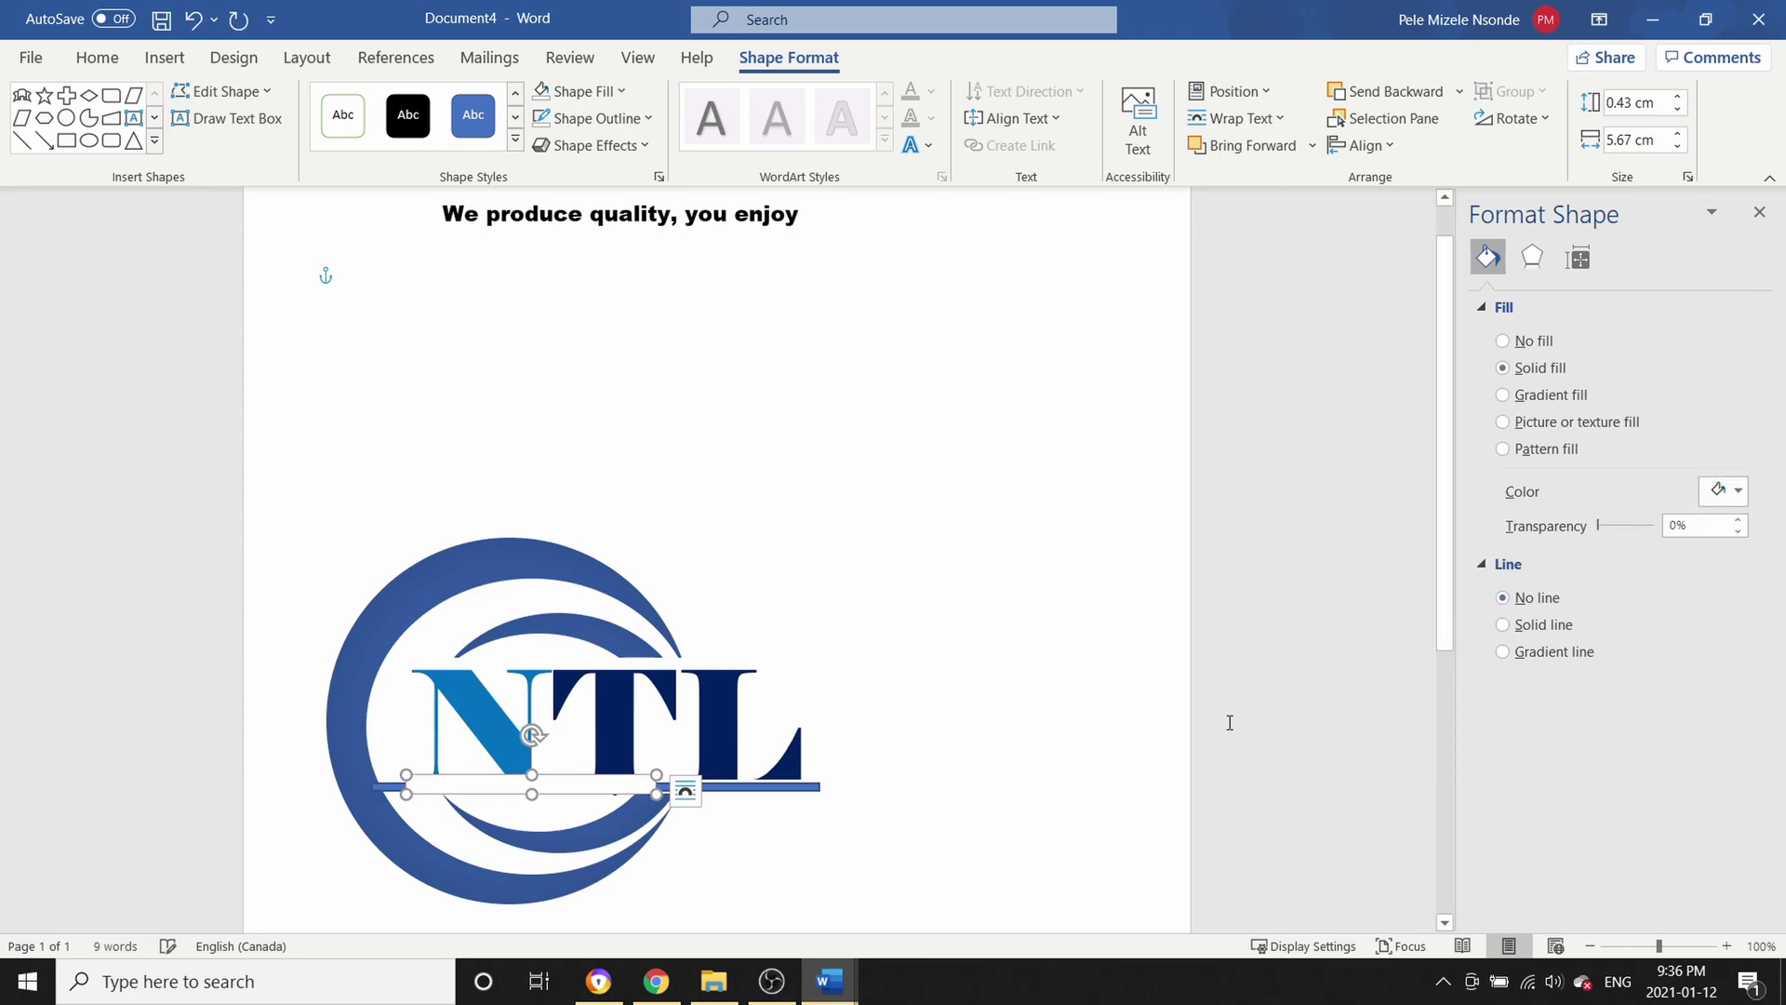
{"action": "right_click", "coordinate": [613, 784]}
{"action": "mouse_move", "coordinate": [807, 482]}
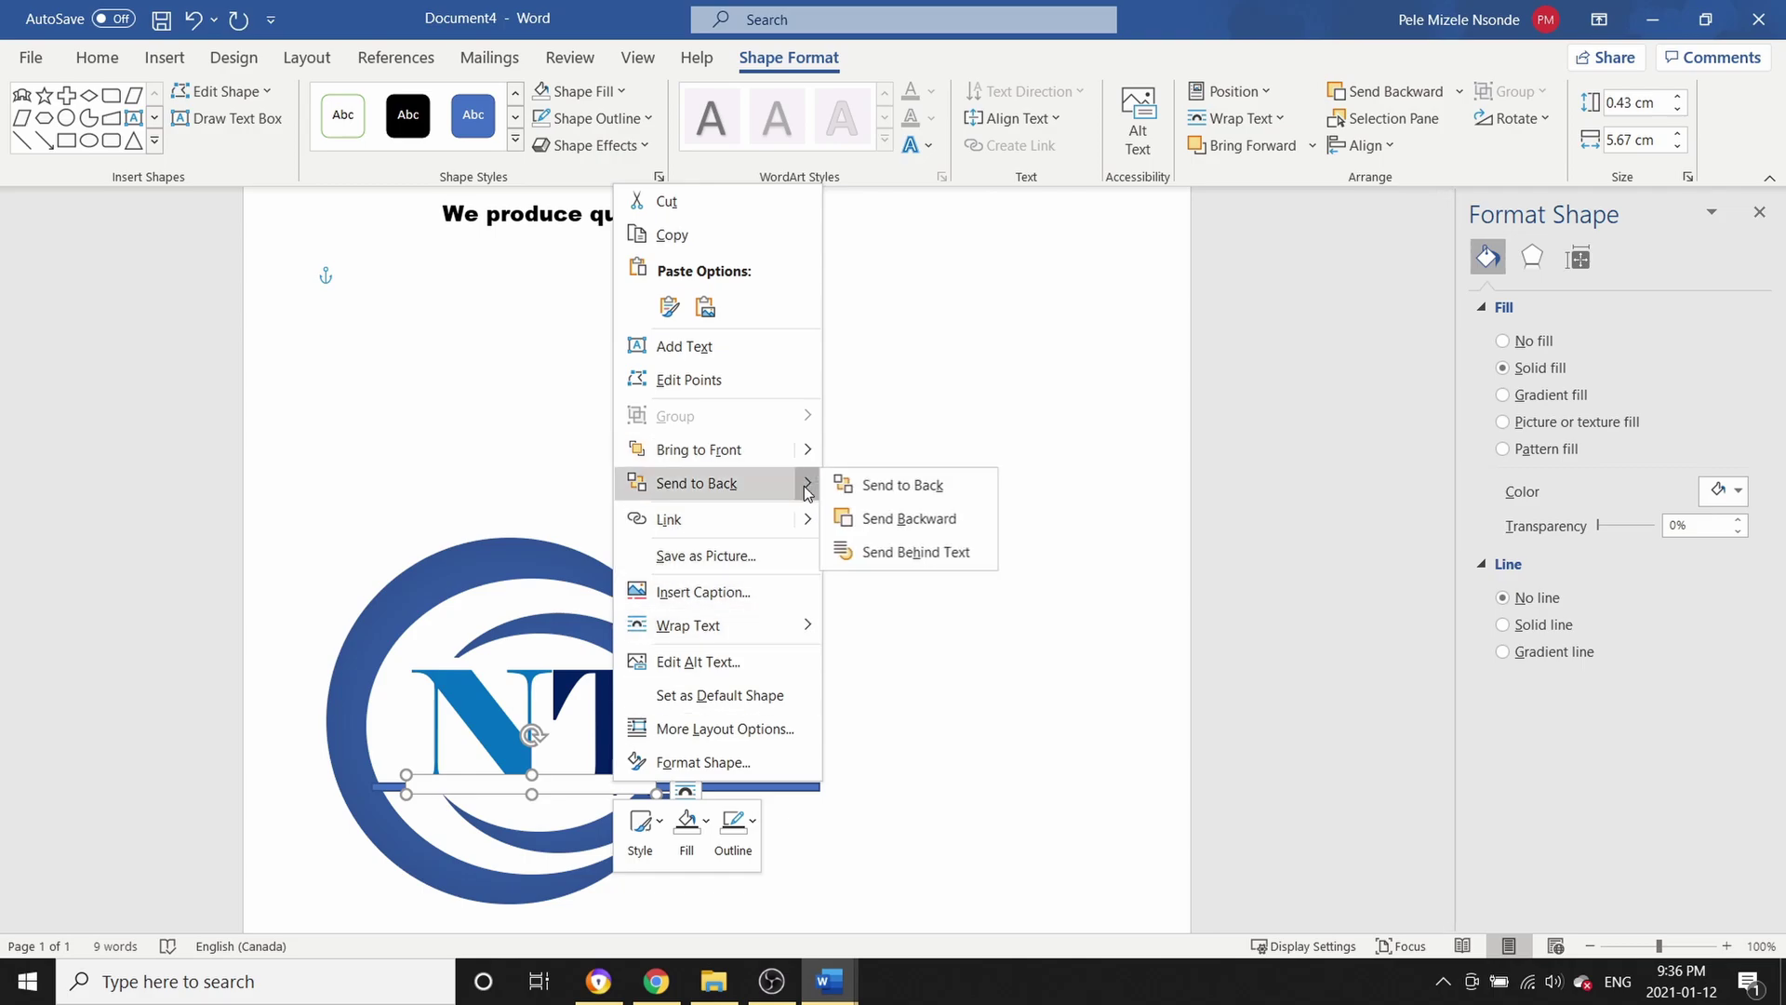
{"action": "left_click", "coordinate": [916, 519]}
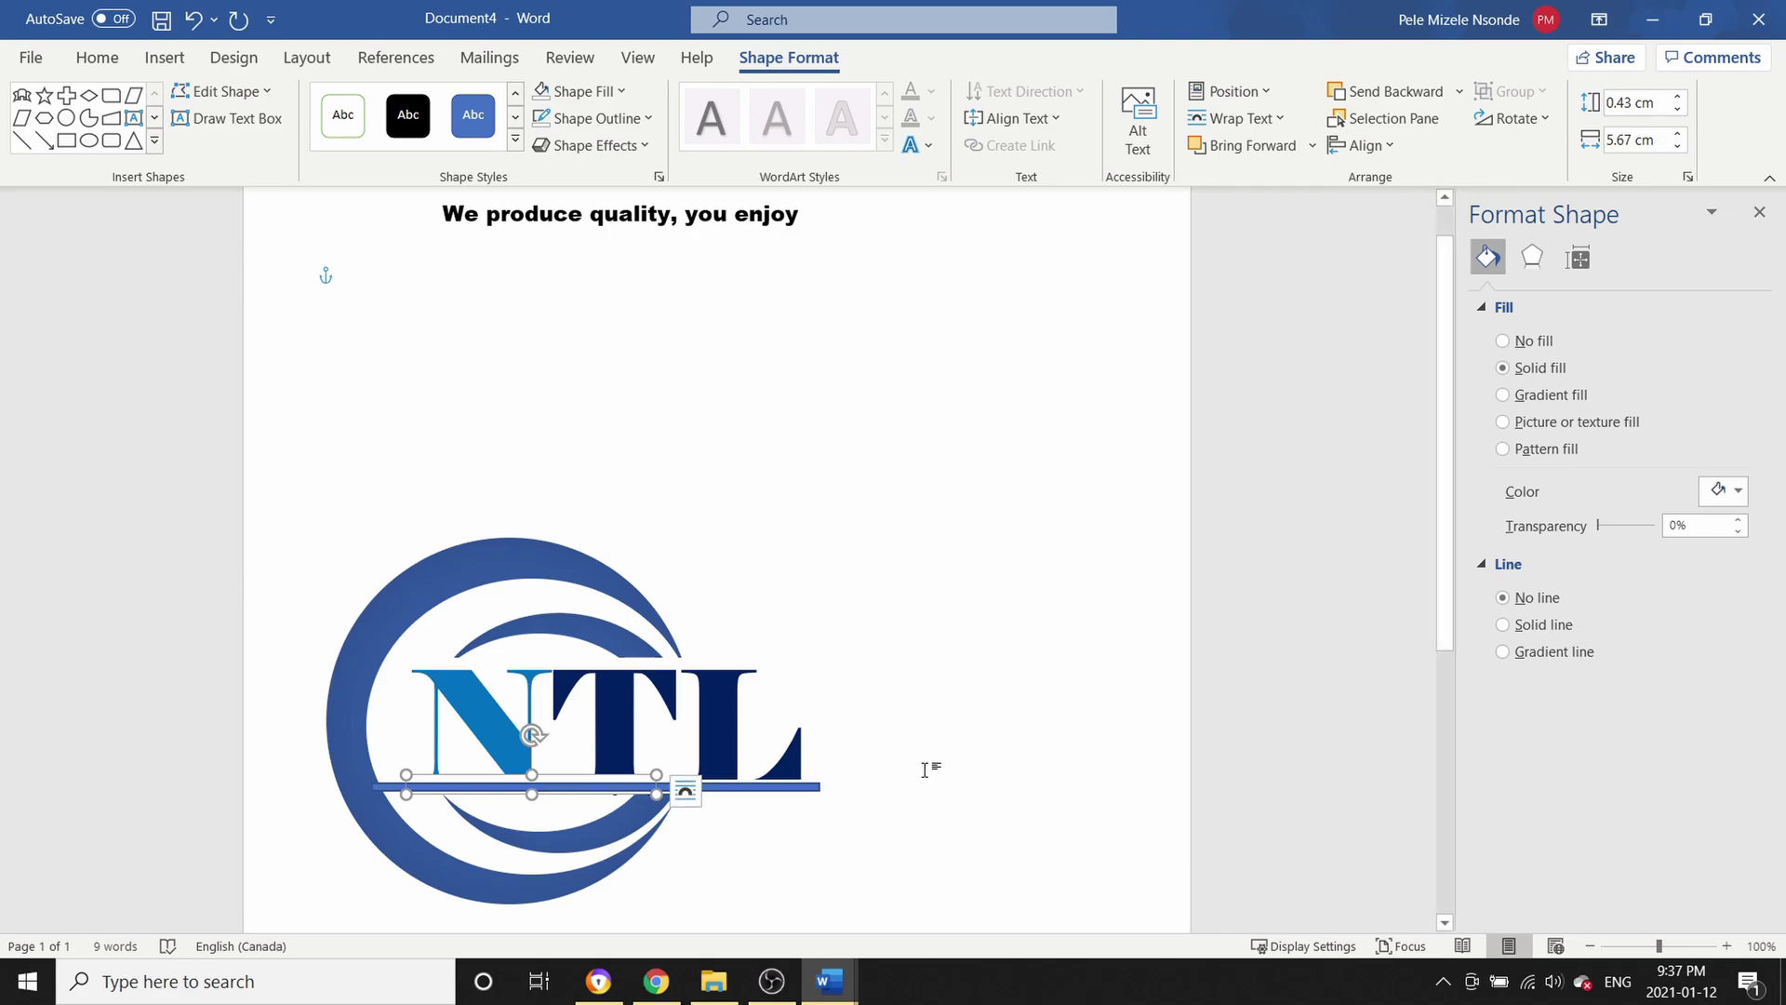
Undo the layering change and move the blue line below the tagline text
{"action": "key", "text": "ctrl+z"}
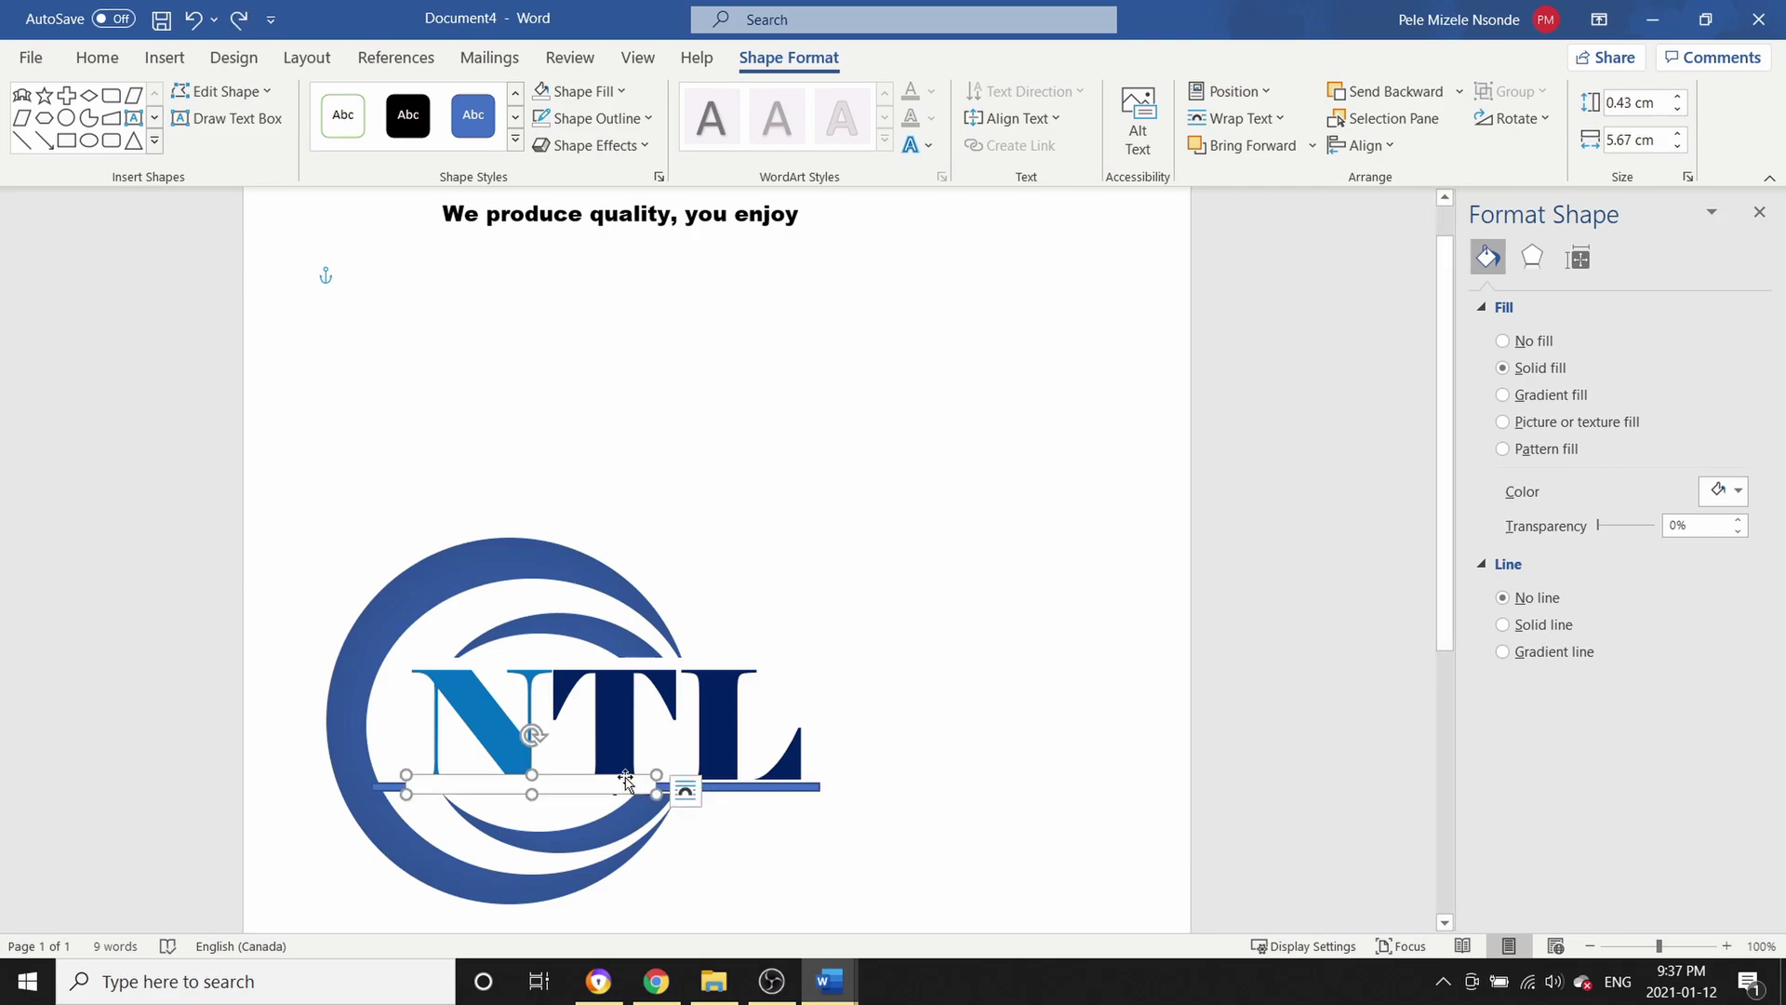
{"action": "left_click", "coordinate": [988, 805]}
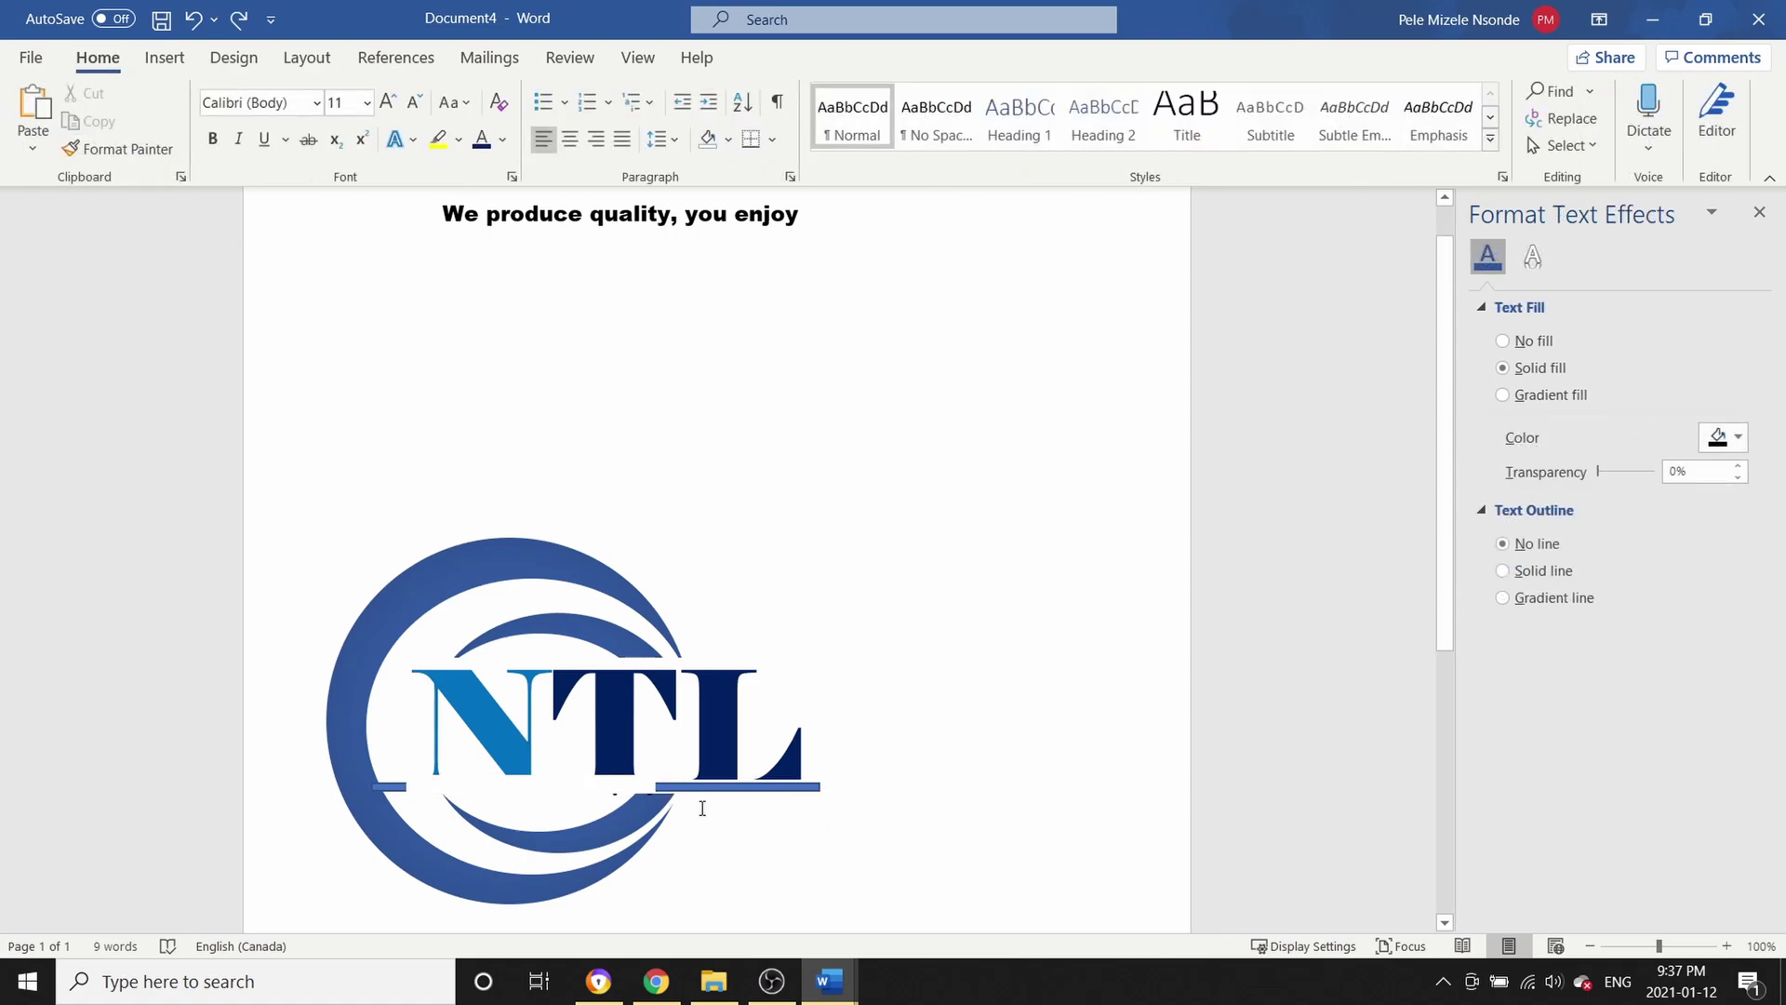
{"action": "left_click", "coordinate": [609, 793]}
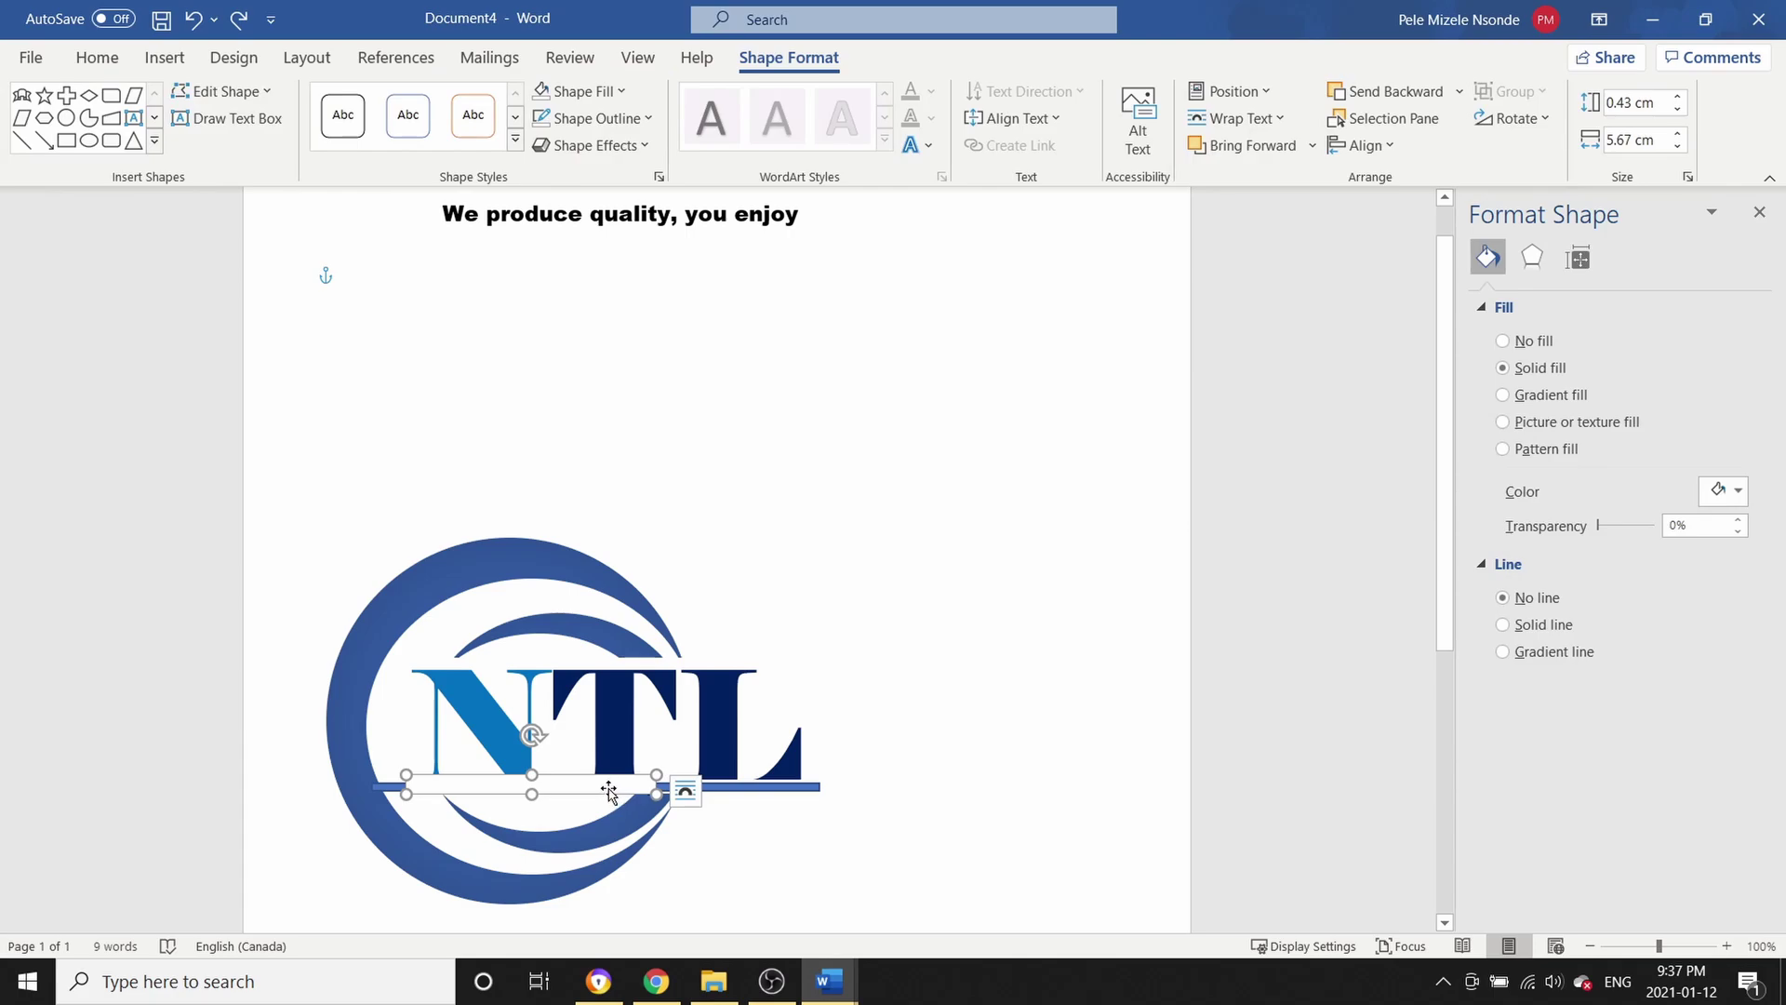
{"action": "key", "text": "ctrl+y"}
{"action": "left_click", "coordinate": [614, 791]}
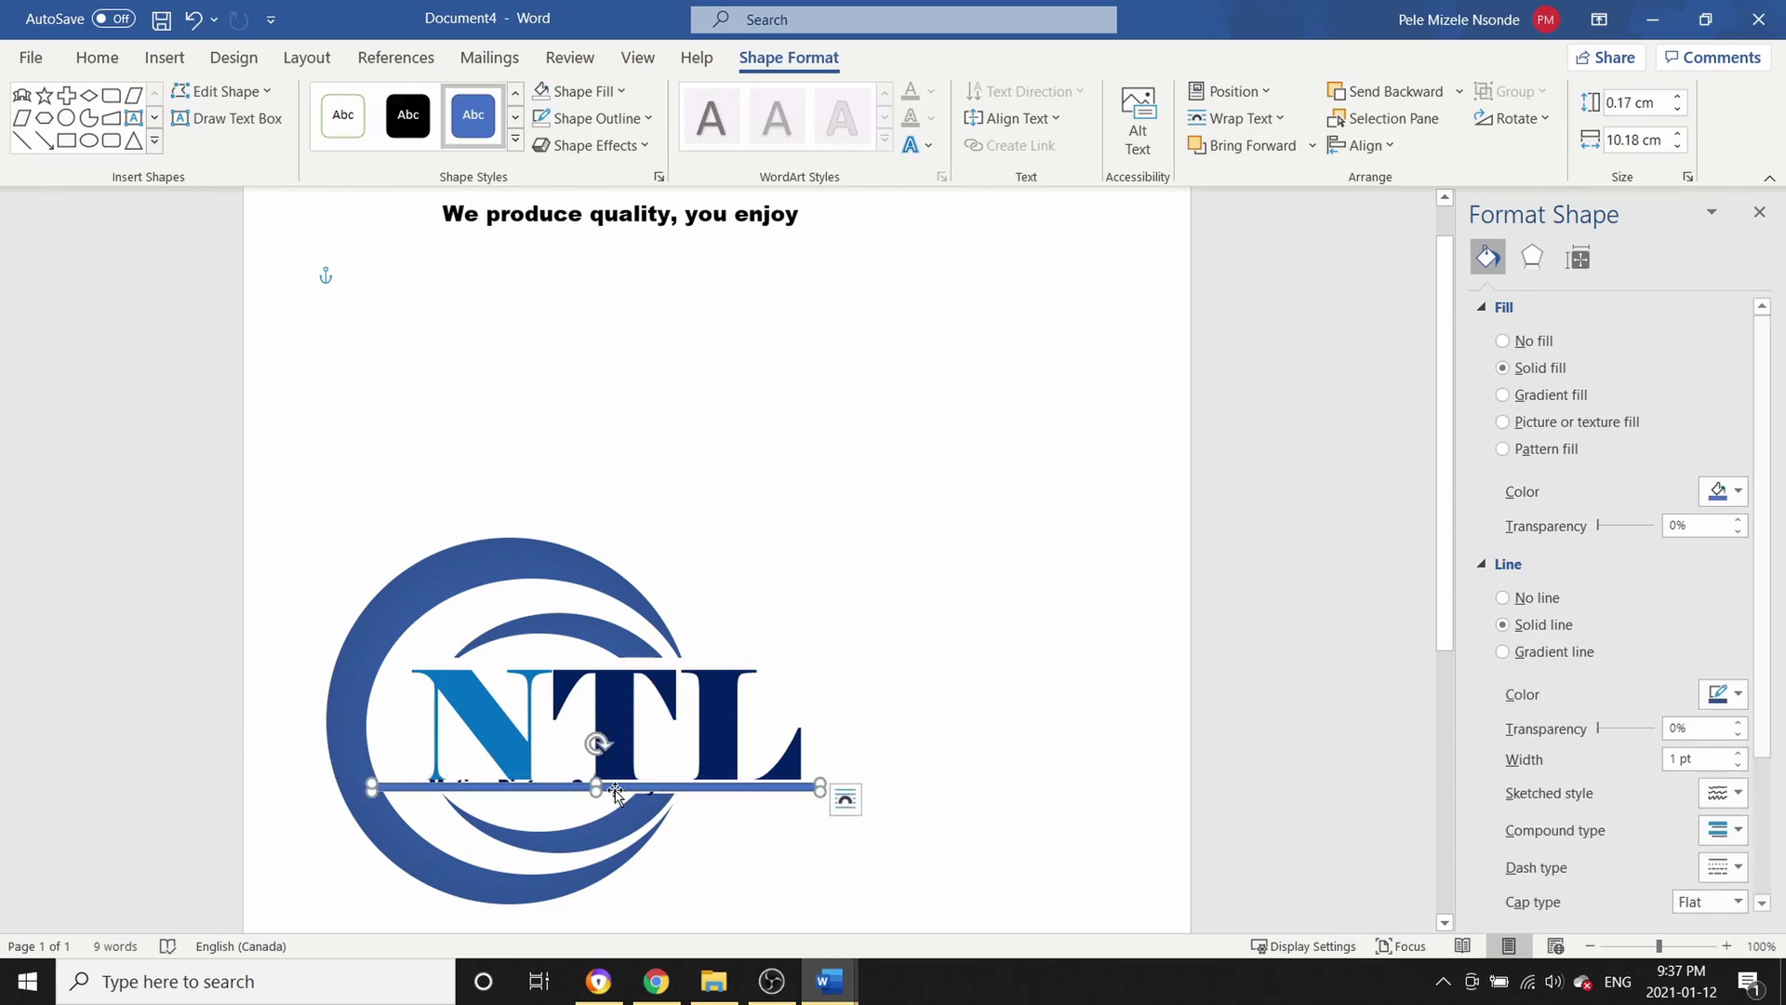
{"action": "left_click_drag", "start_coordinate": [616, 790], "coordinate": [681, 846]}
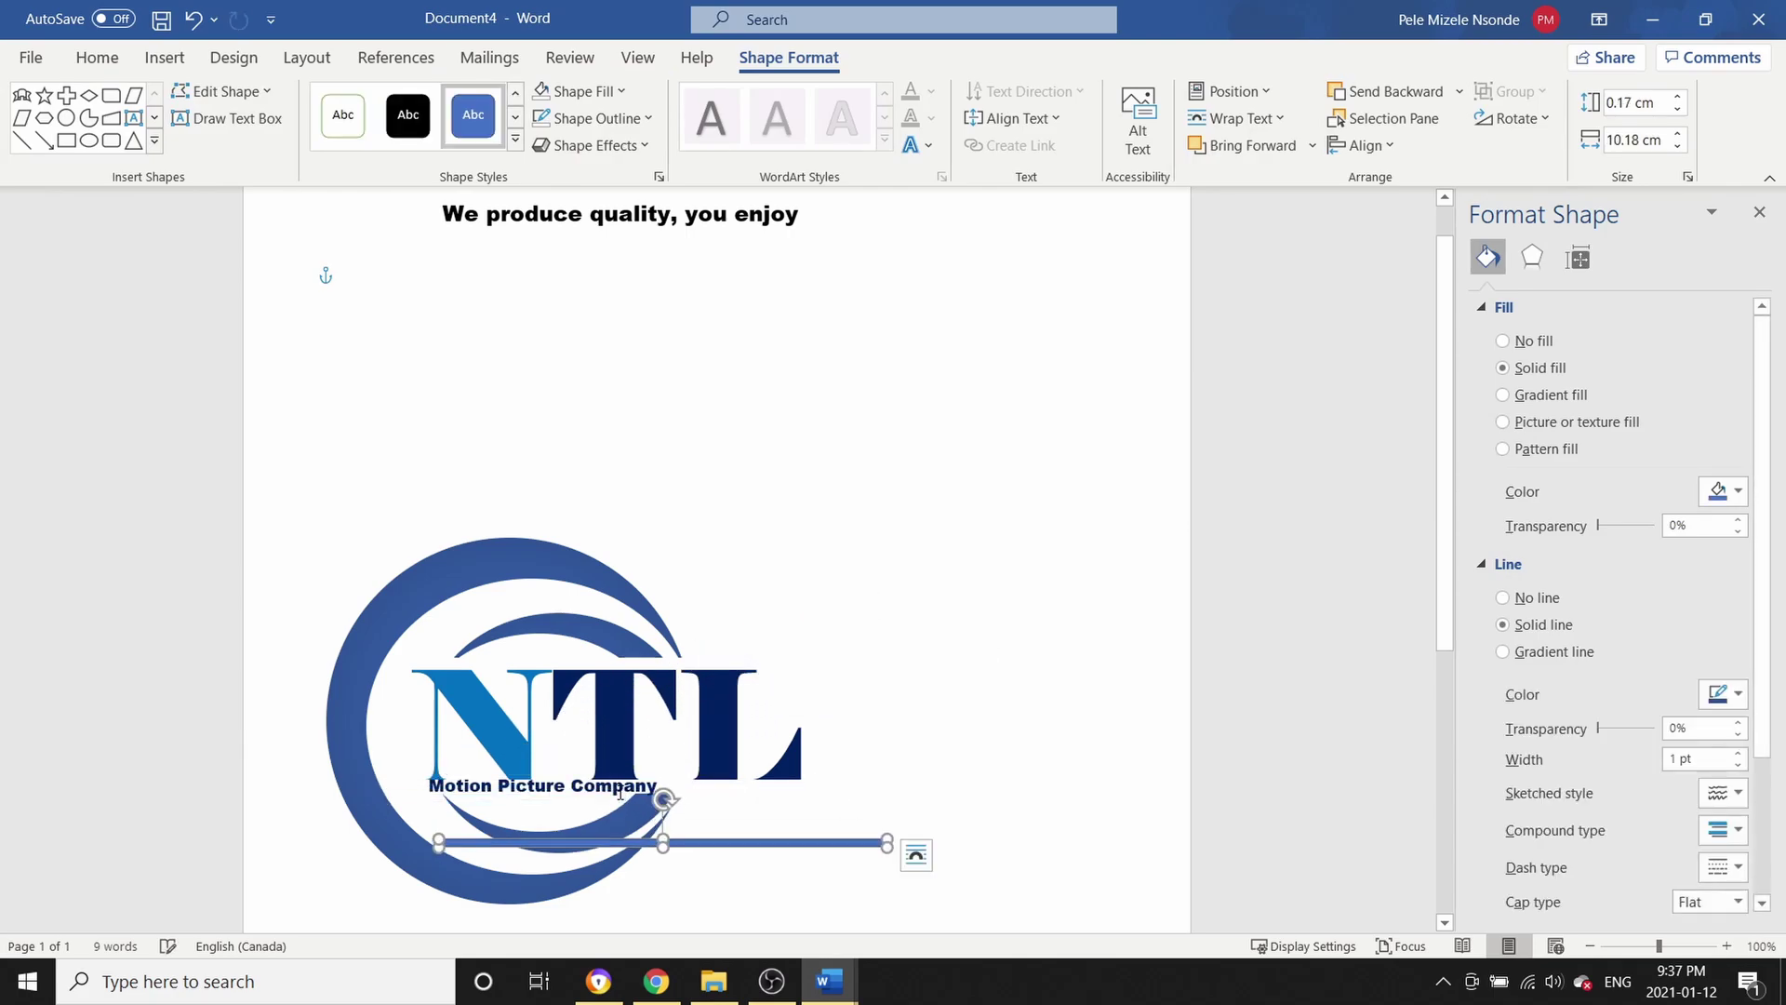
Bring the Motion Picture Company text box to the front
{"action": "left_click", "coordinate": [617, 786]}
{"action": "right_click", "coordinate": [617, 789]}
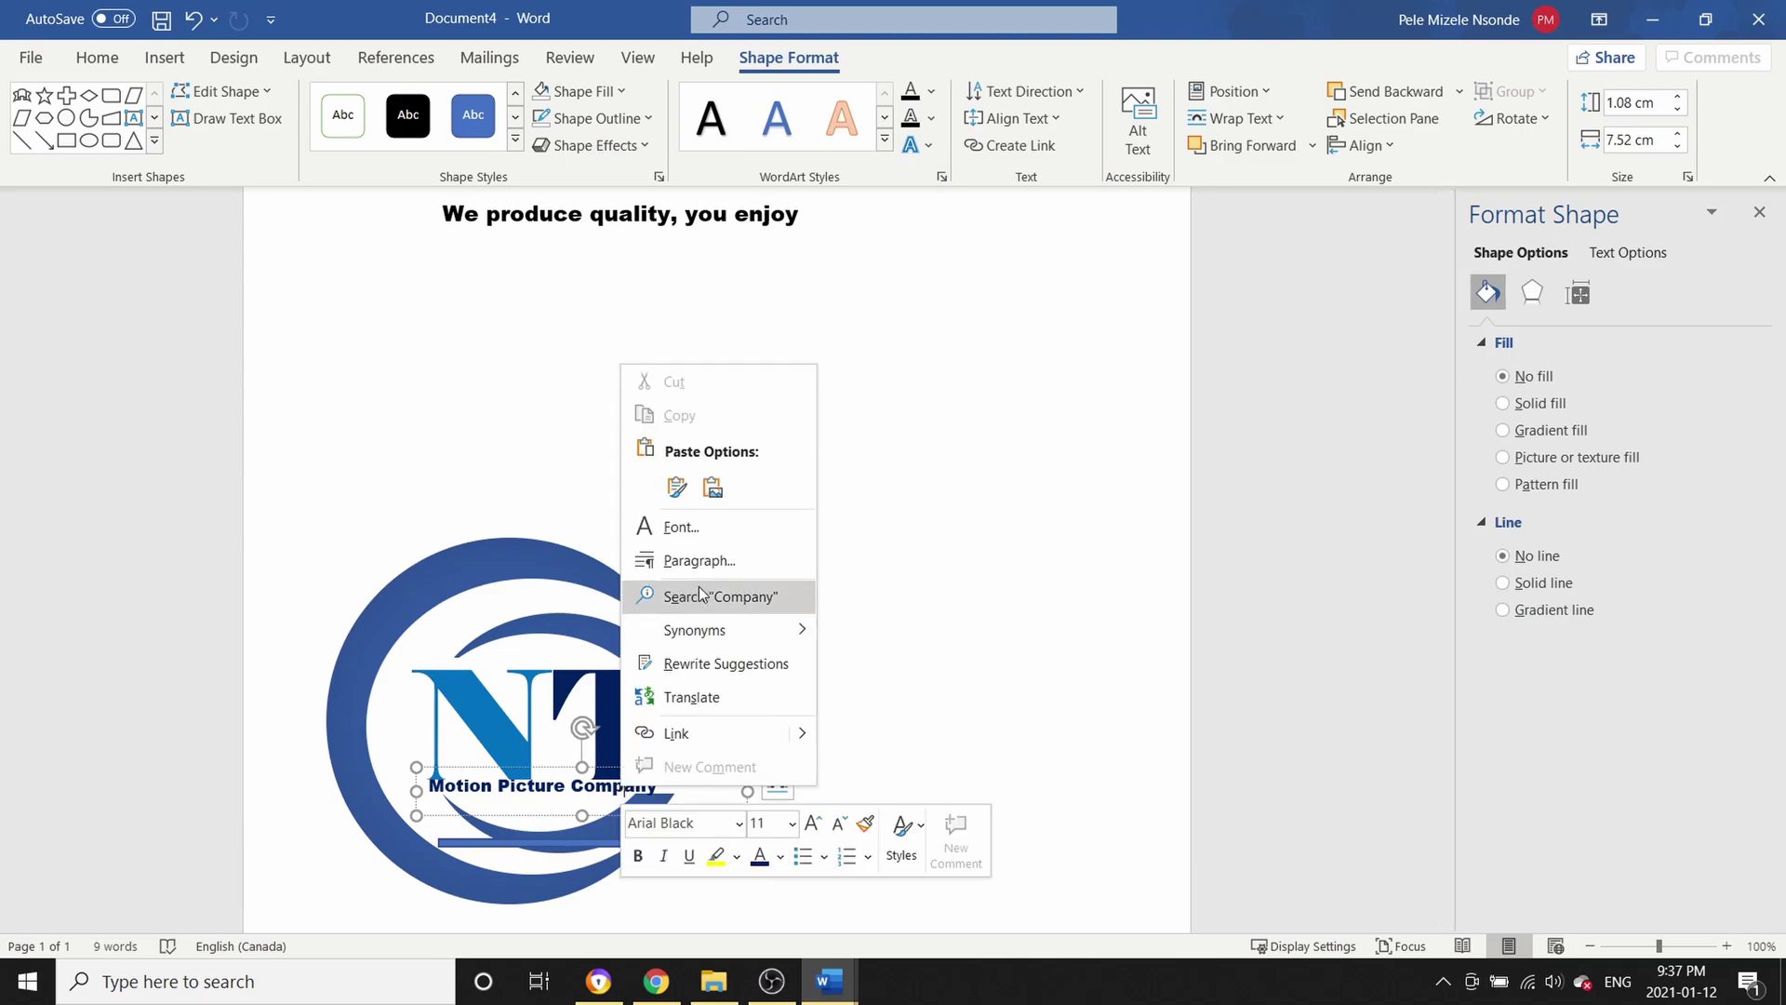
{"action": "key", "text": "Escape"}
{"action": "right_click", "coordinate": [437, 787]}
{"action": "key", "text": "Escape"}
{"action": "right_click", "coordinate": [435, 776]}
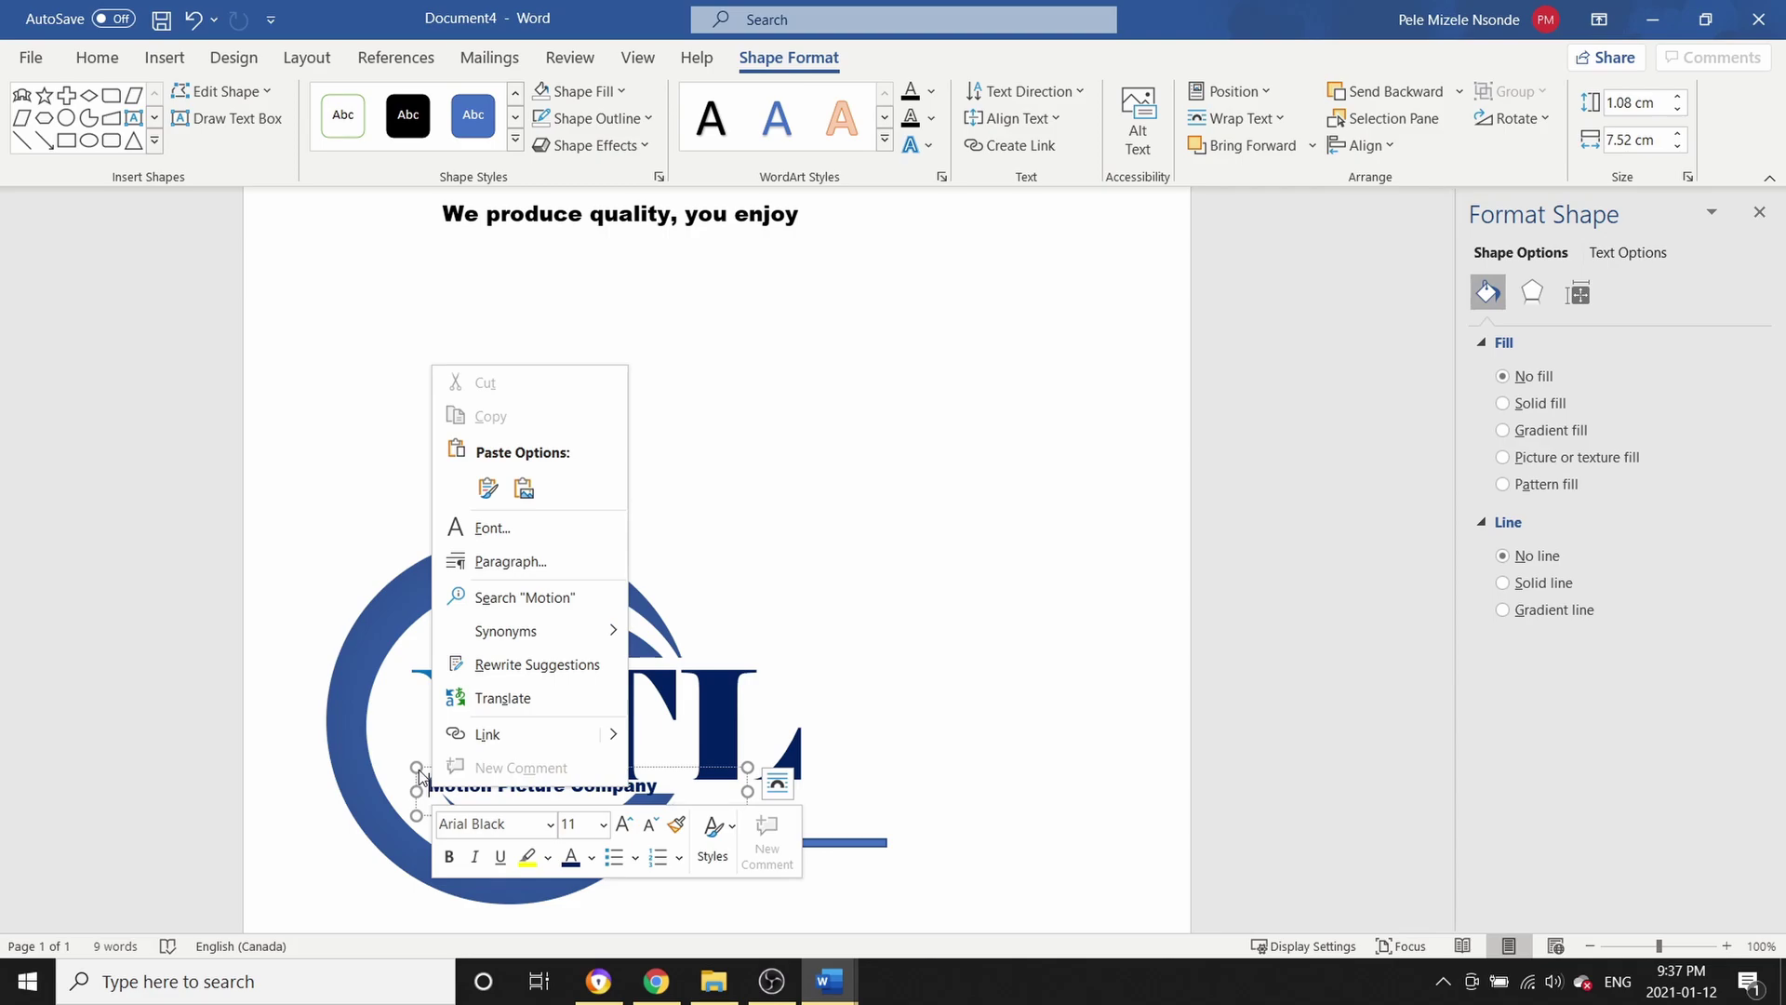
{"action": "right_click", "coordinate": [425, 776]}
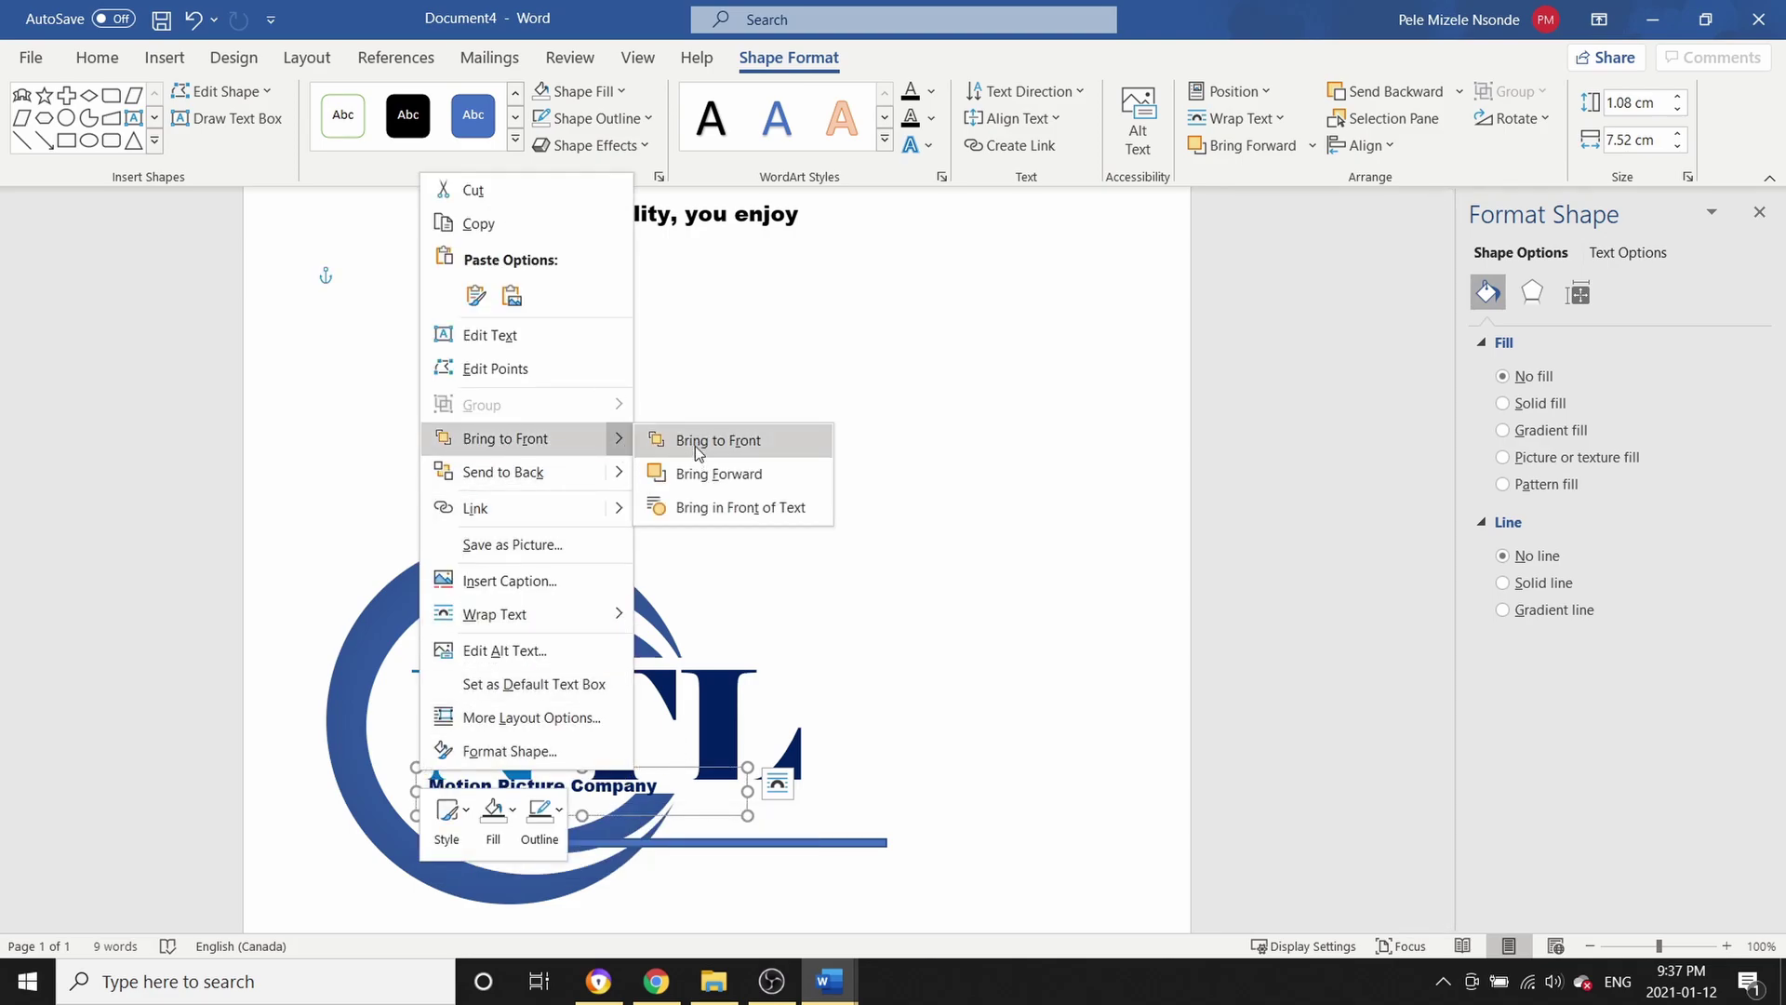
{"action": "left_click", "coordinate": [693, 443]}
{"action": "left_click", "coordinate": [970, 744]}
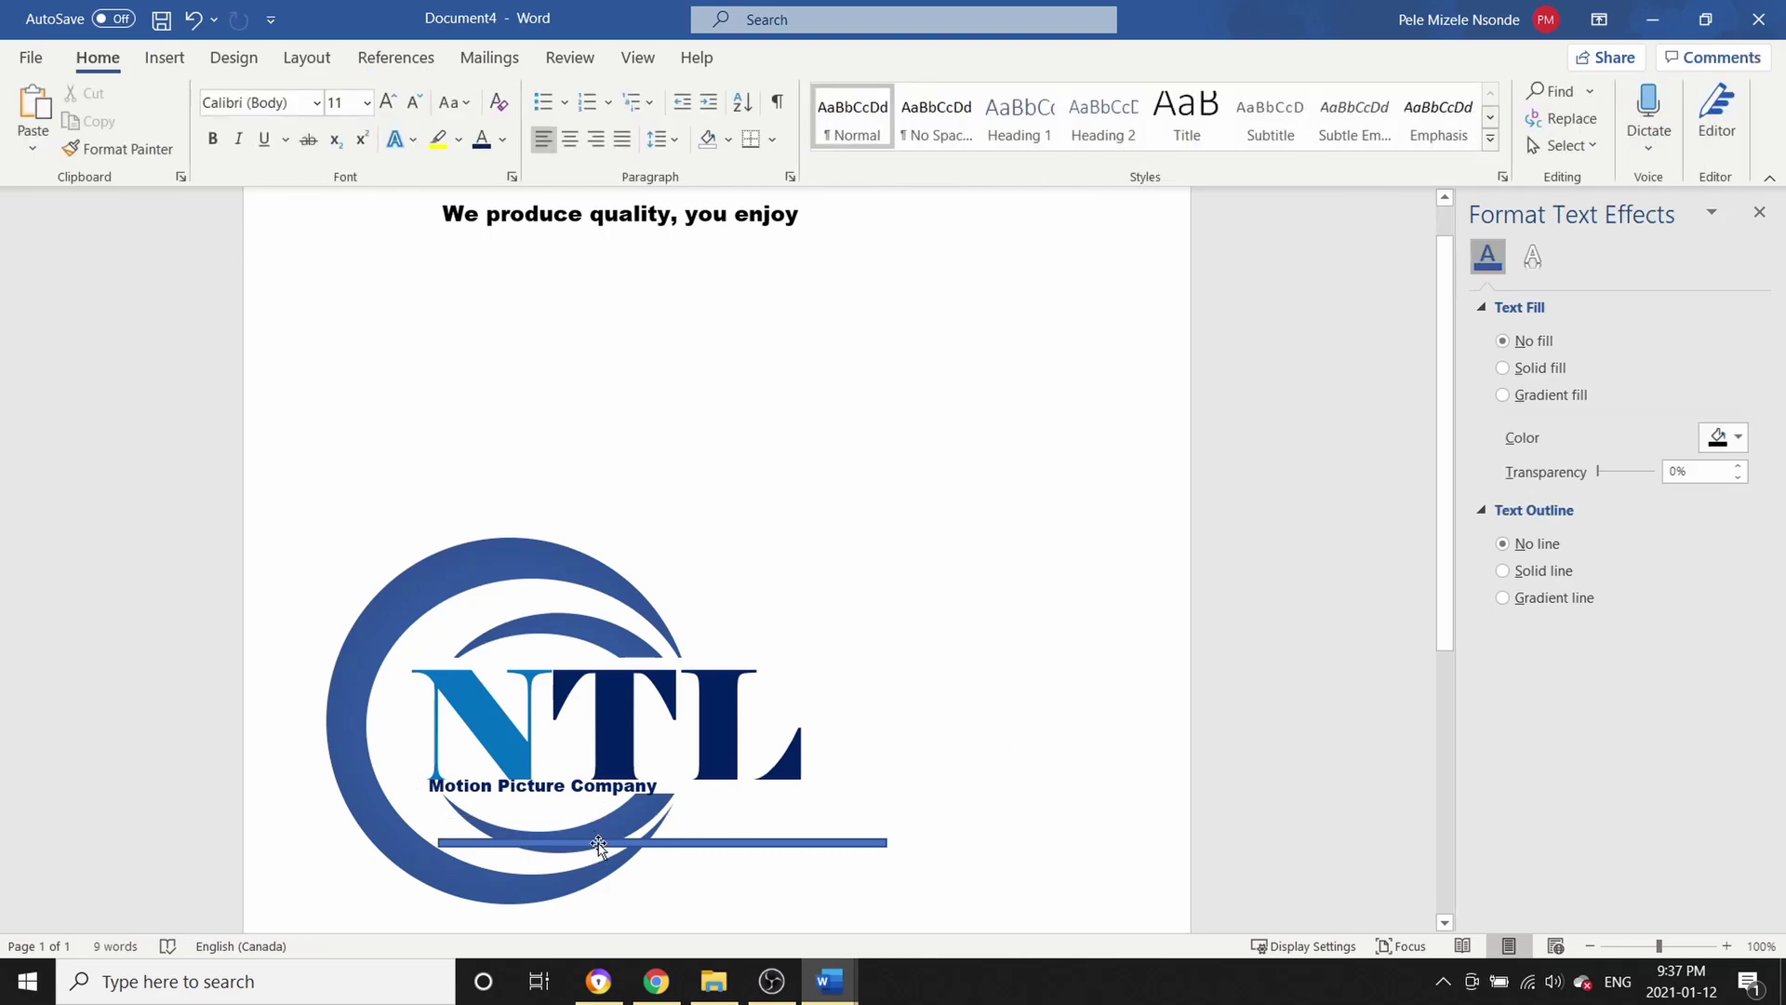
Move the blue line back onto the Motion Picture Company line beneath NTL
{"action": "left_click", "coordinate": [598, 842]}
{"action": "left_click_drag", "start_coordinate": [598, 843], "coordinate": [545, 793]}
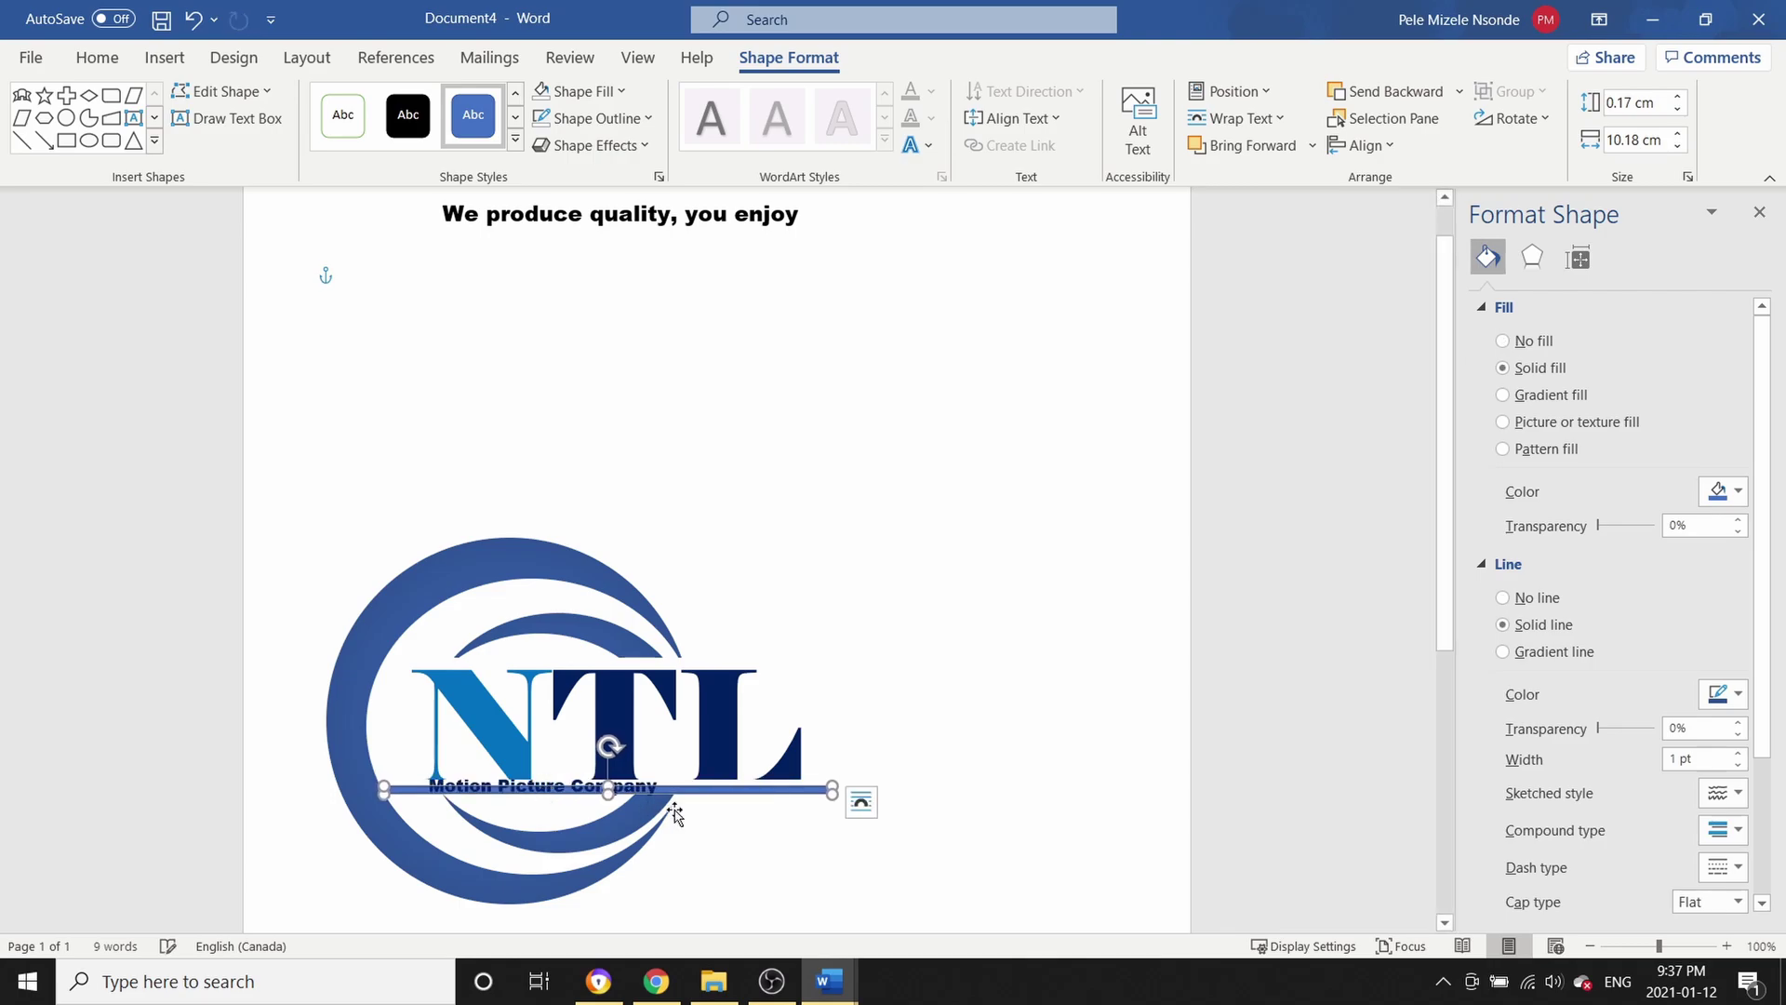
{"action": "left_click_drag", "start_coordinate": [830, 787], "coordinate": [799, 784]}
{"action": "key", "text": "ctrl+z"}
{"action": "left_click", "coordinate": [897, 601]}
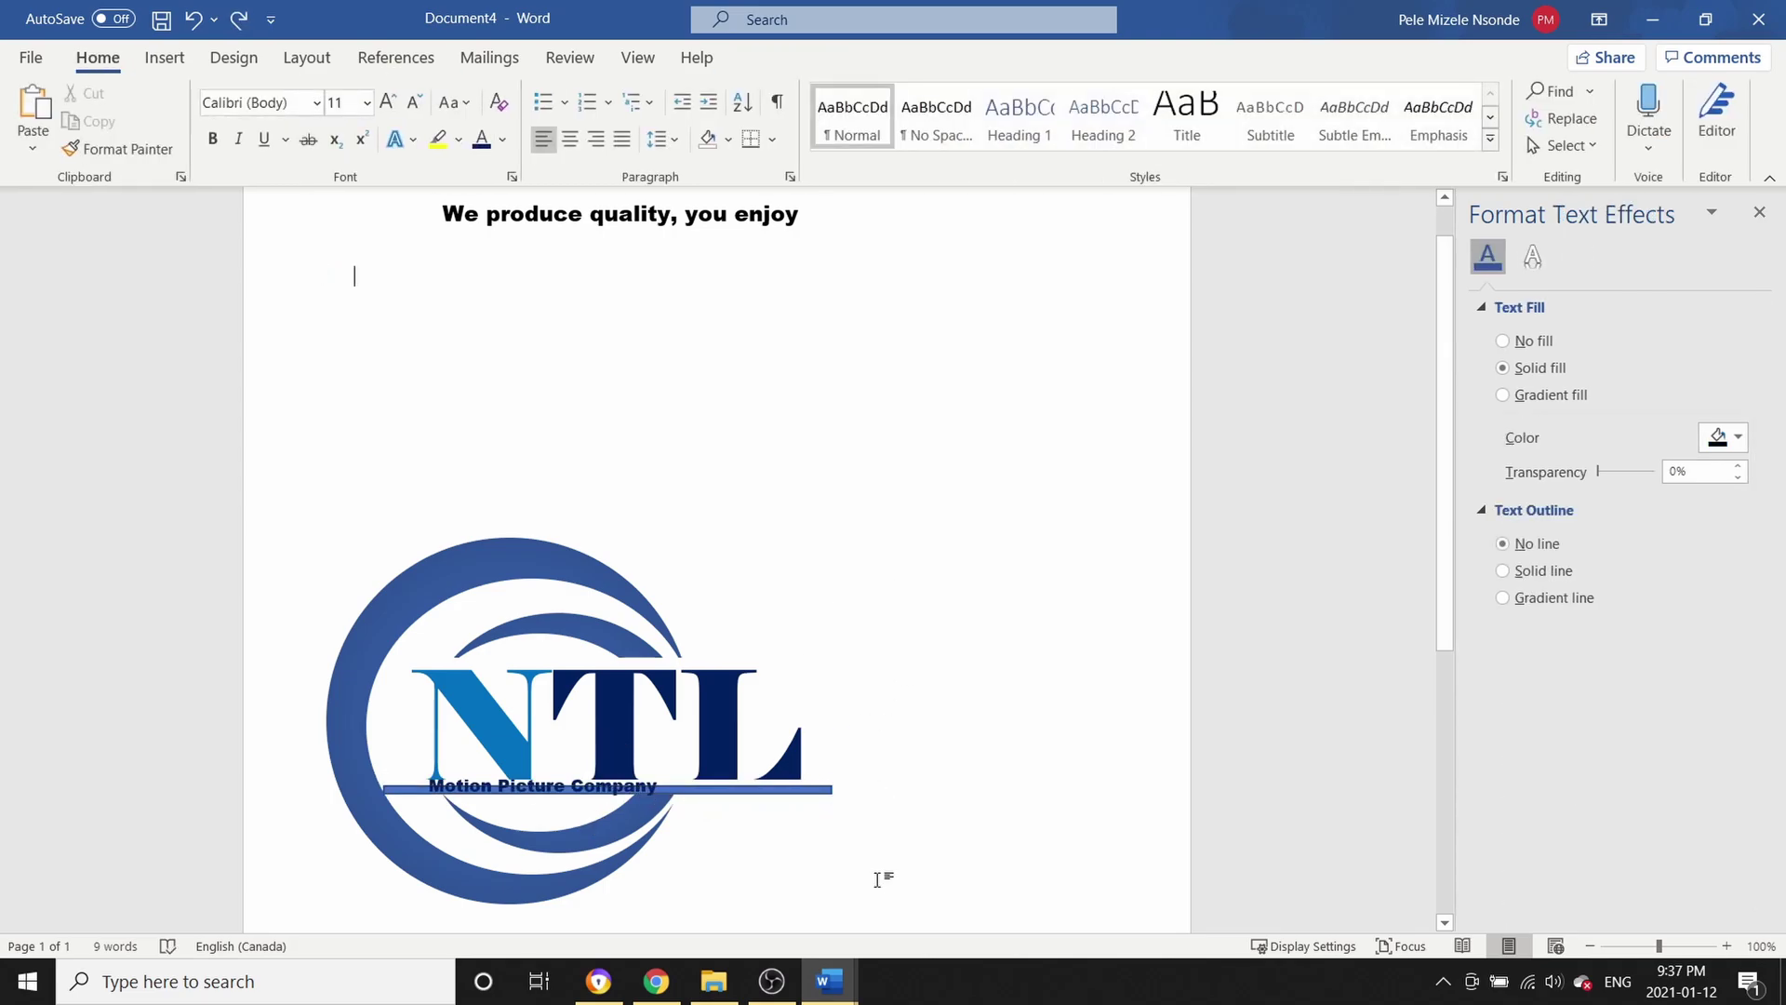
Drag the blue line out of the logo group up into the upper page
{"action": "left_click", "coordinate": [743, 786]}
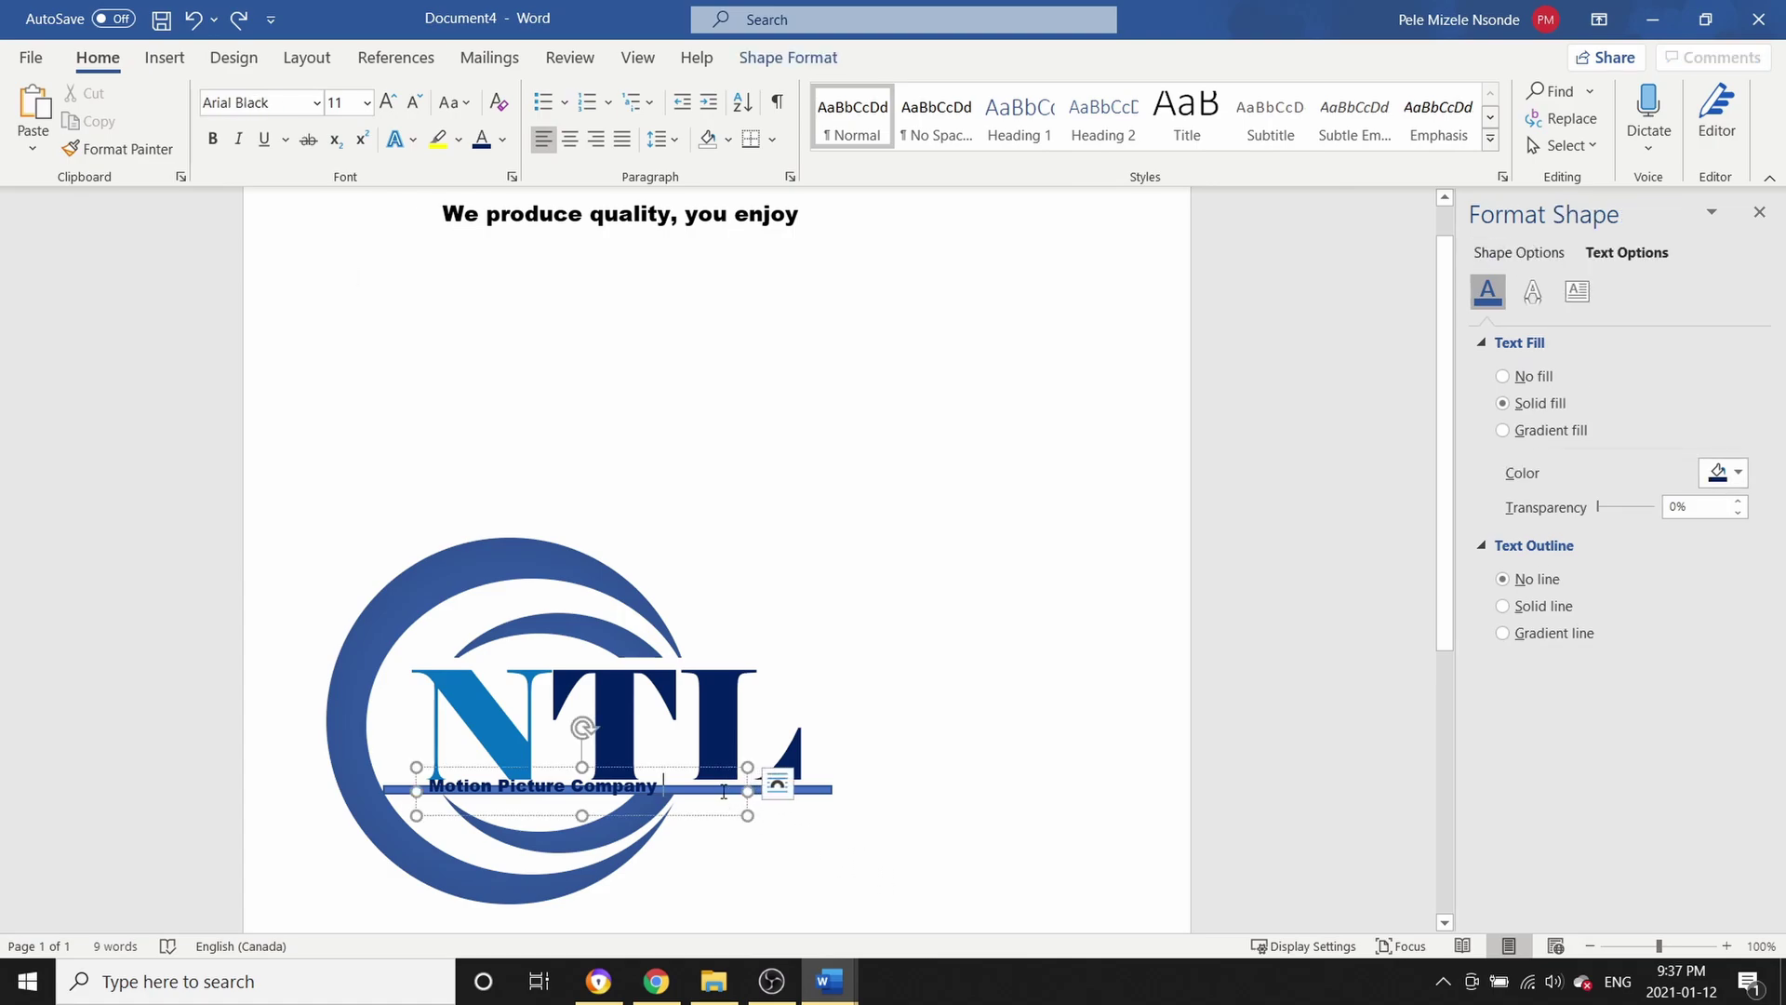
{"action": "left_click", "coordinate": [791, 790]}
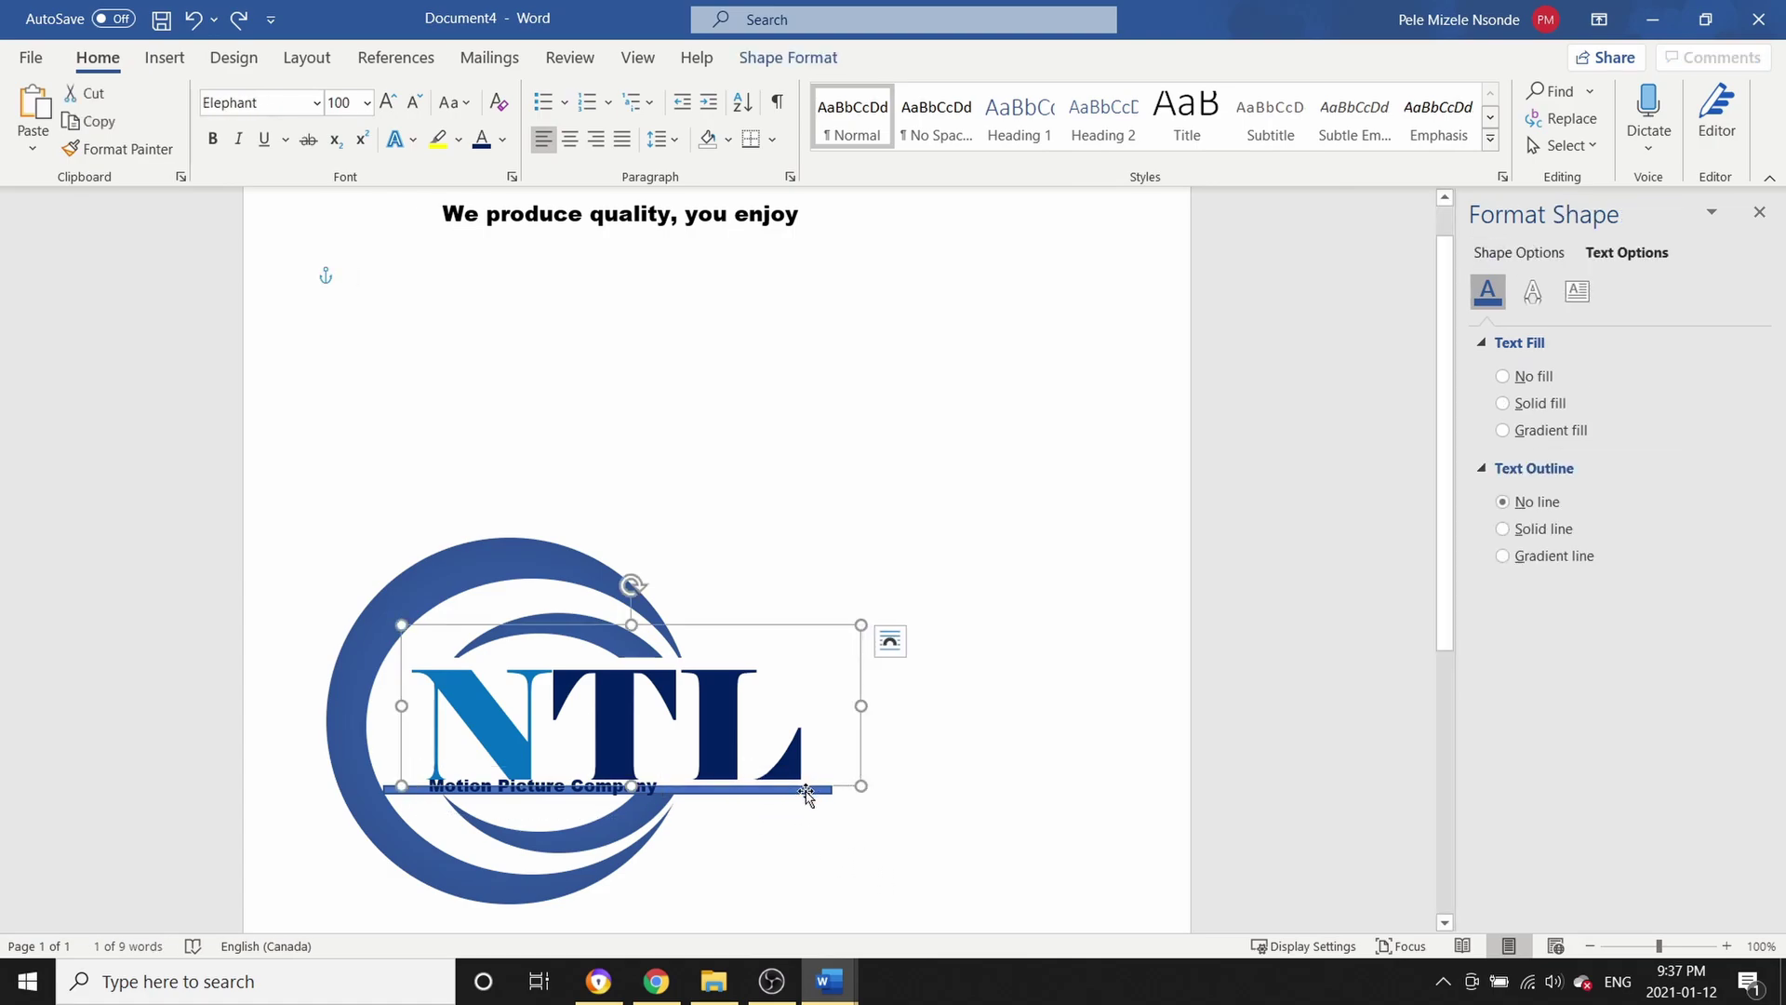
{"action": "left_click", "coordinate": [805, 792]}
{"action": "left_click_drag", "start_coordinate": [808, 793], "coordinate": [988, 368]}
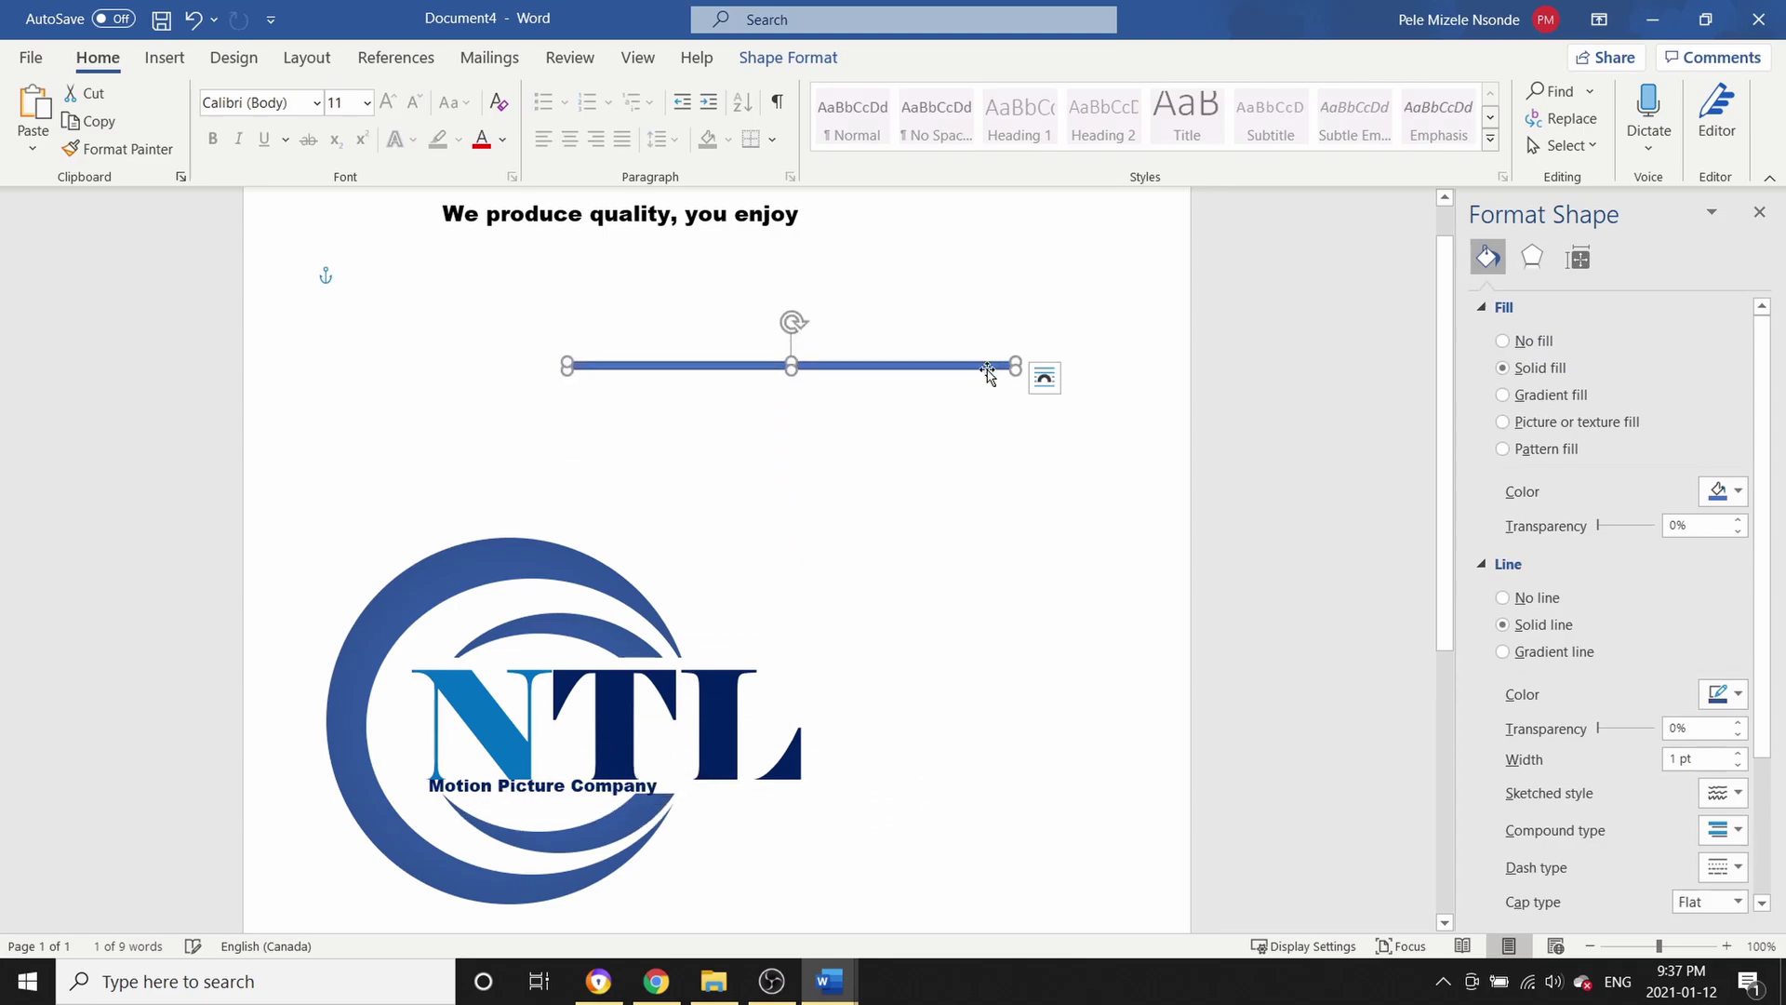
{"action": "left_click", "coordinate": [1061, 769]}
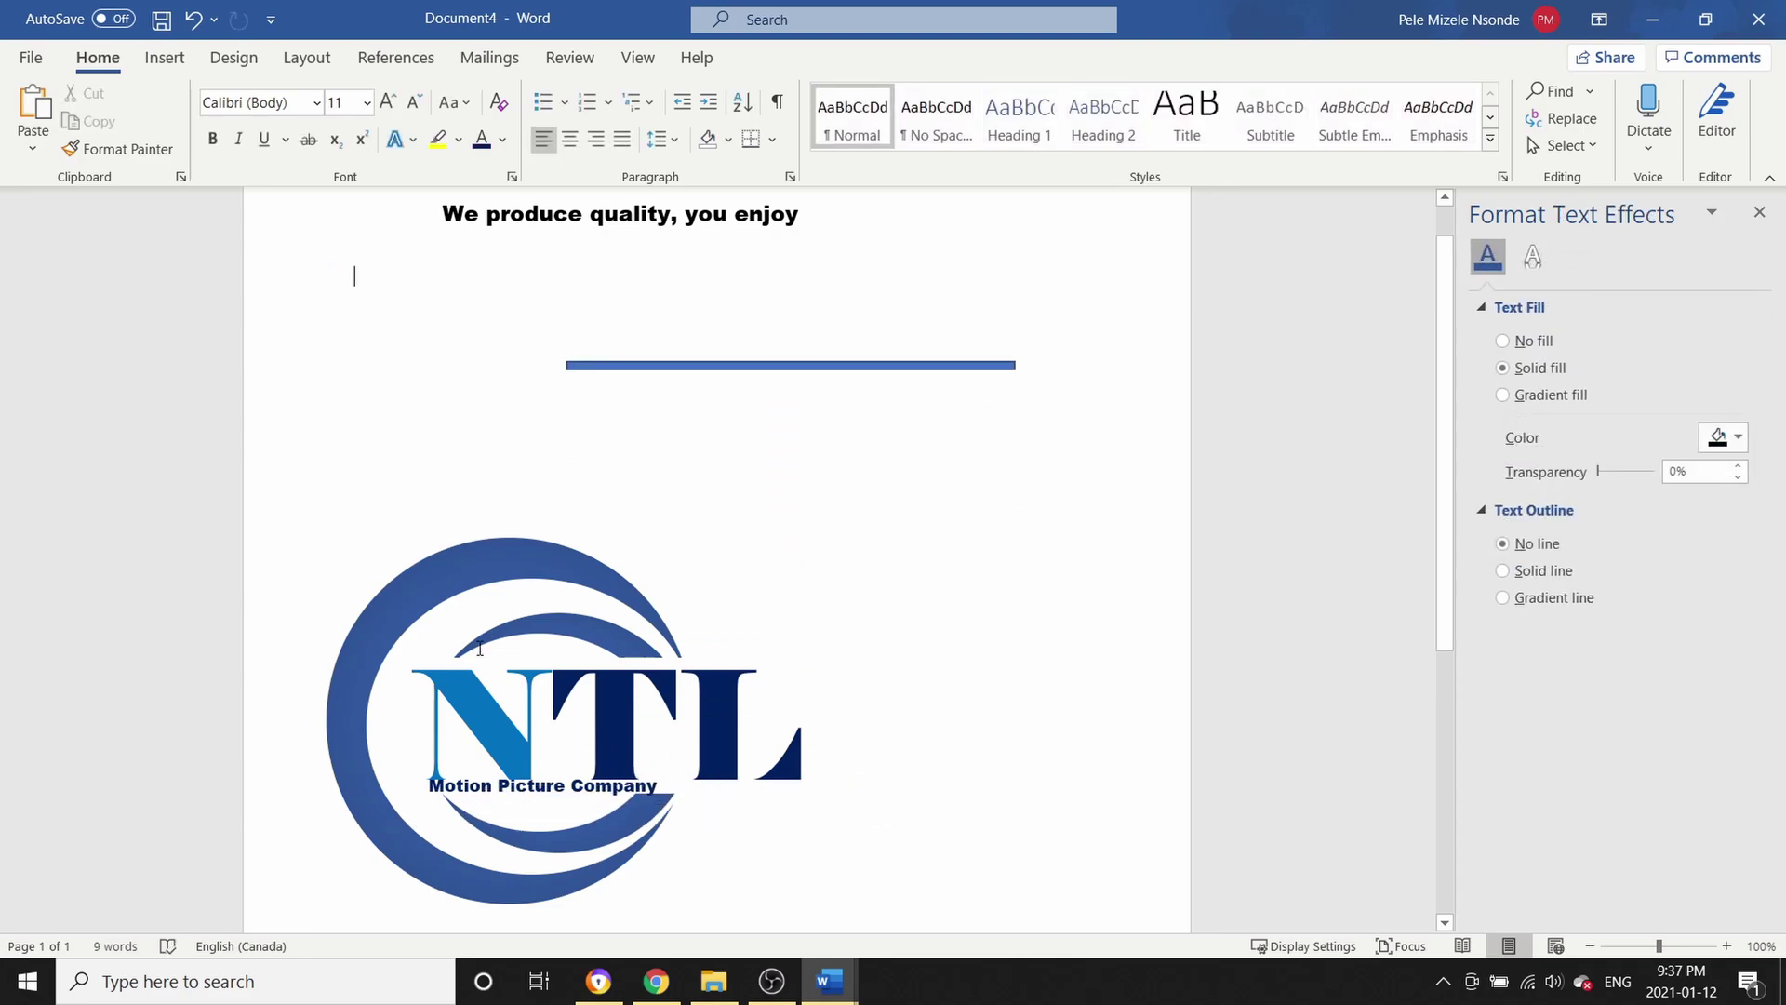
Enlarge the inner crescent slightly by dragging its edges and corner outward
{"action": "left_click", "coordinate": [382, 611]}
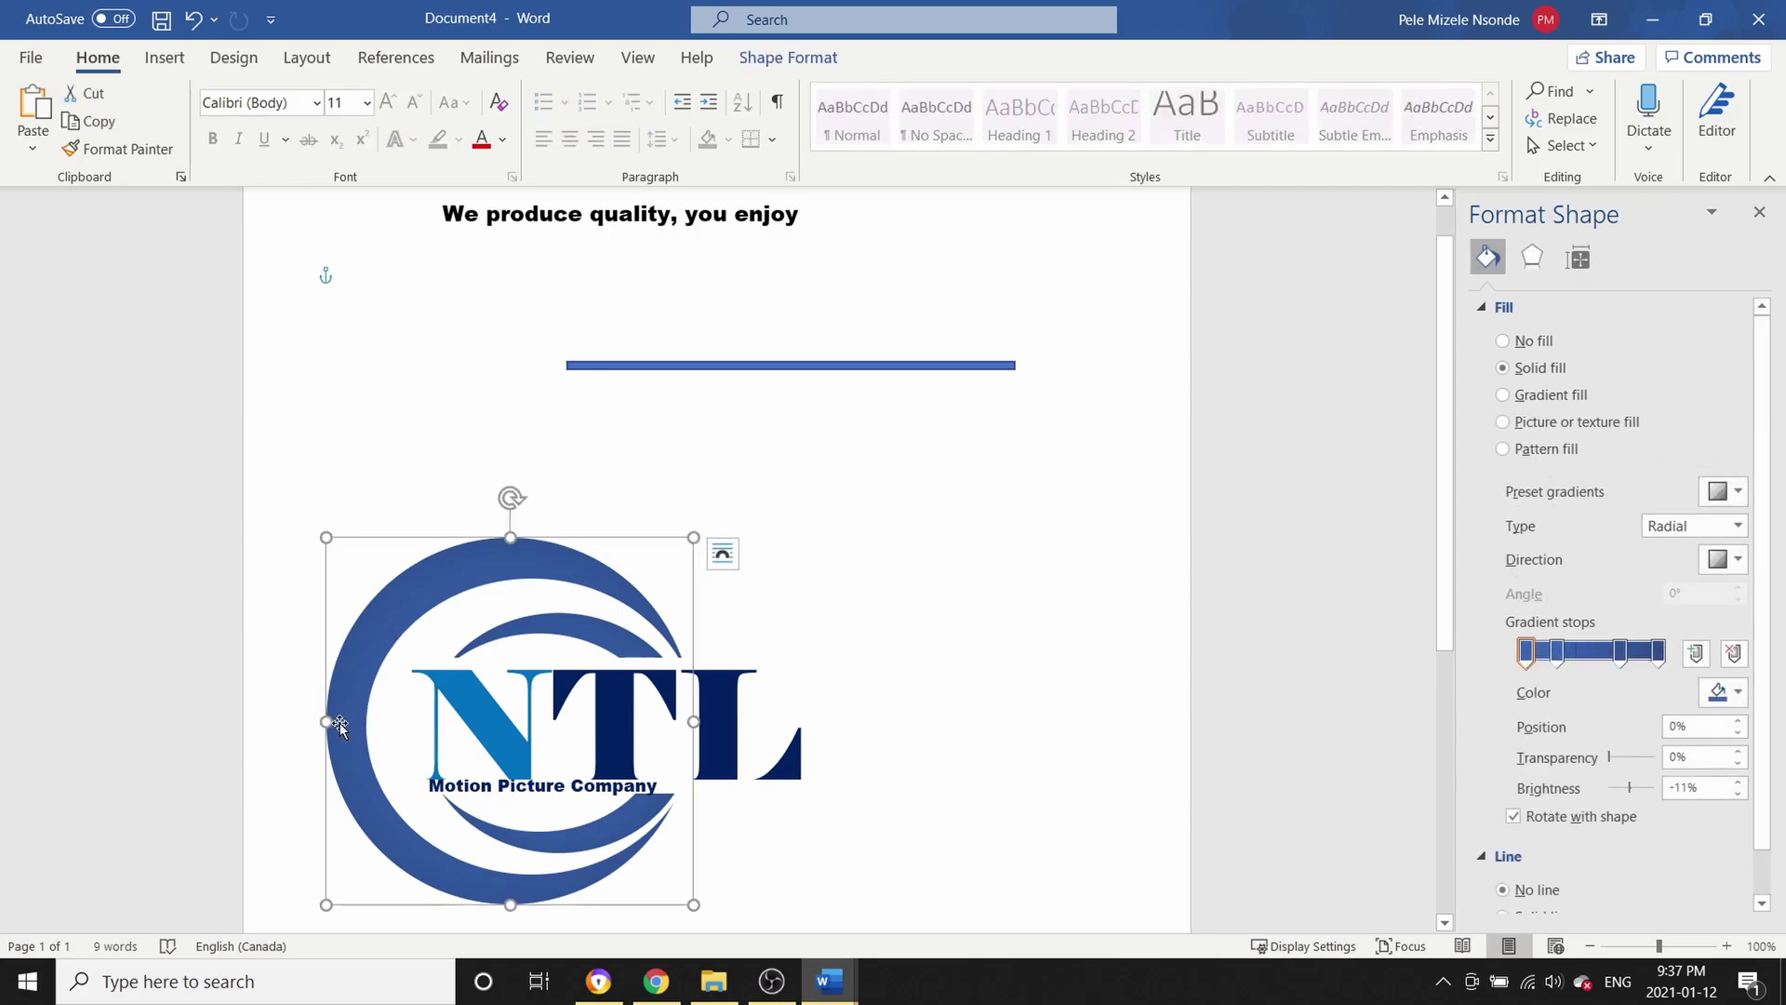
{"action": "left_click", "coordinate": [392, 651]}
{"action": "left_click_drag", "start_coordinate": [369, 726], "coordinate": [339, 728]}
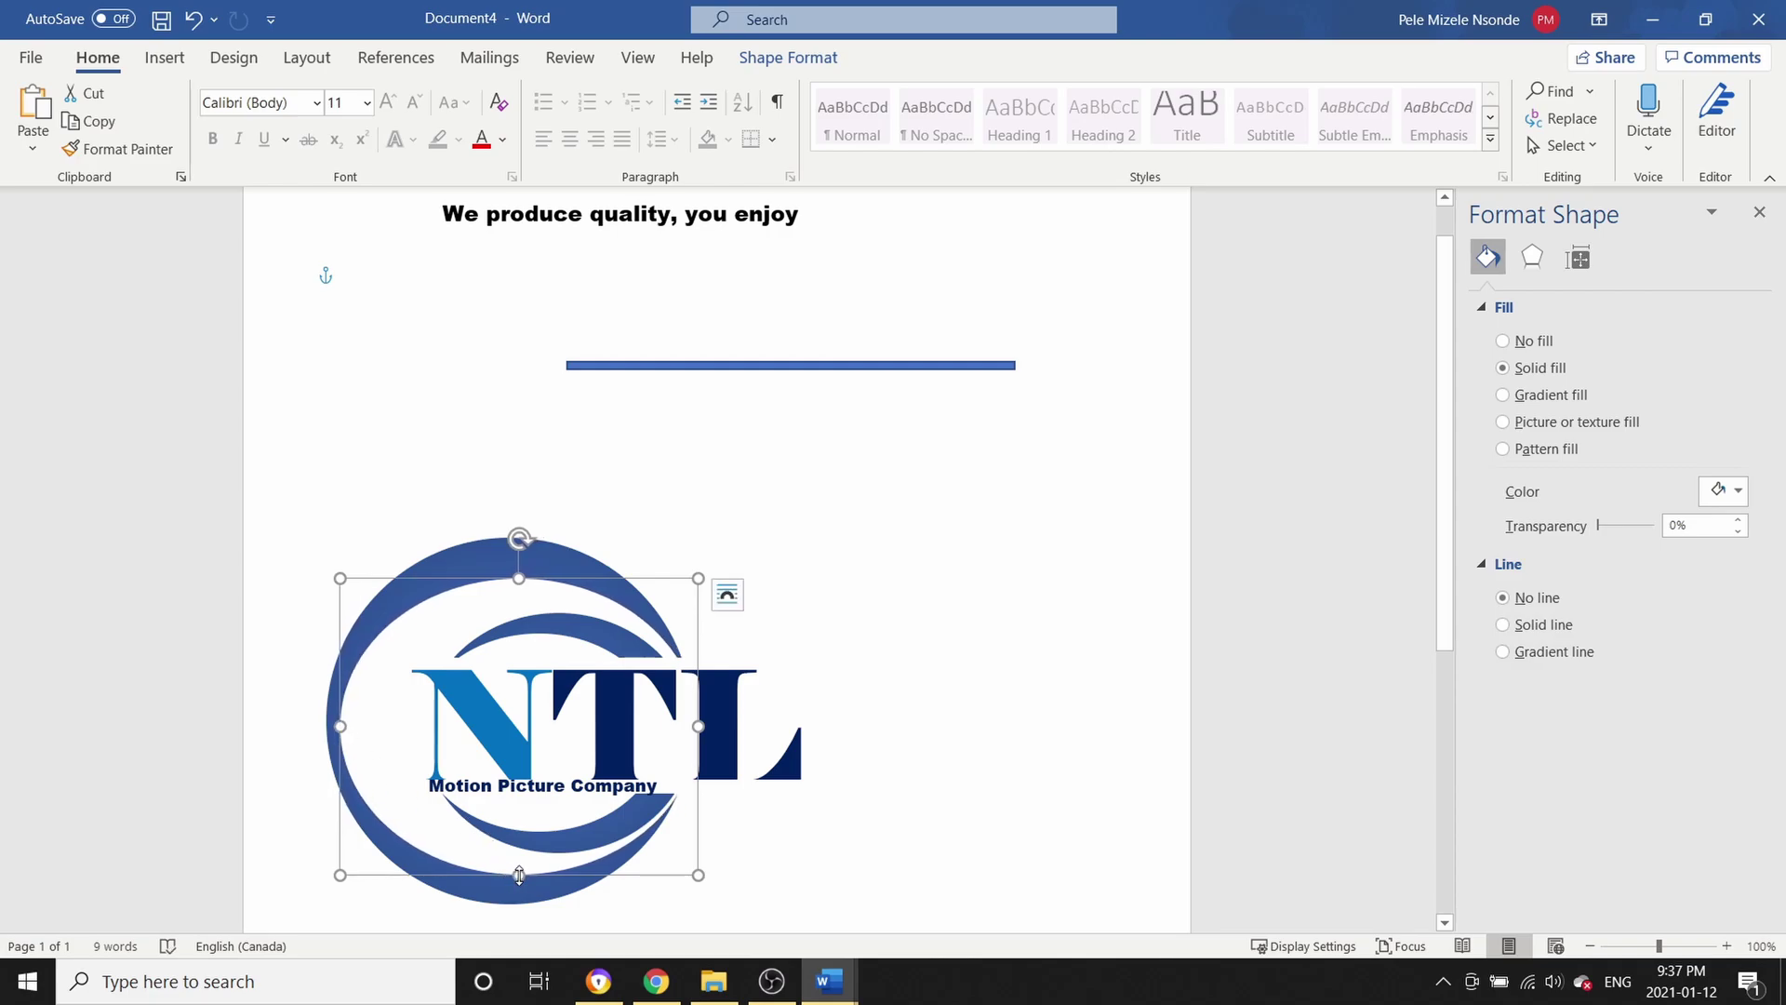
{"action": "left_click_drag", "start_coordinate": [519, 874], "coordinate": [519, 885]}
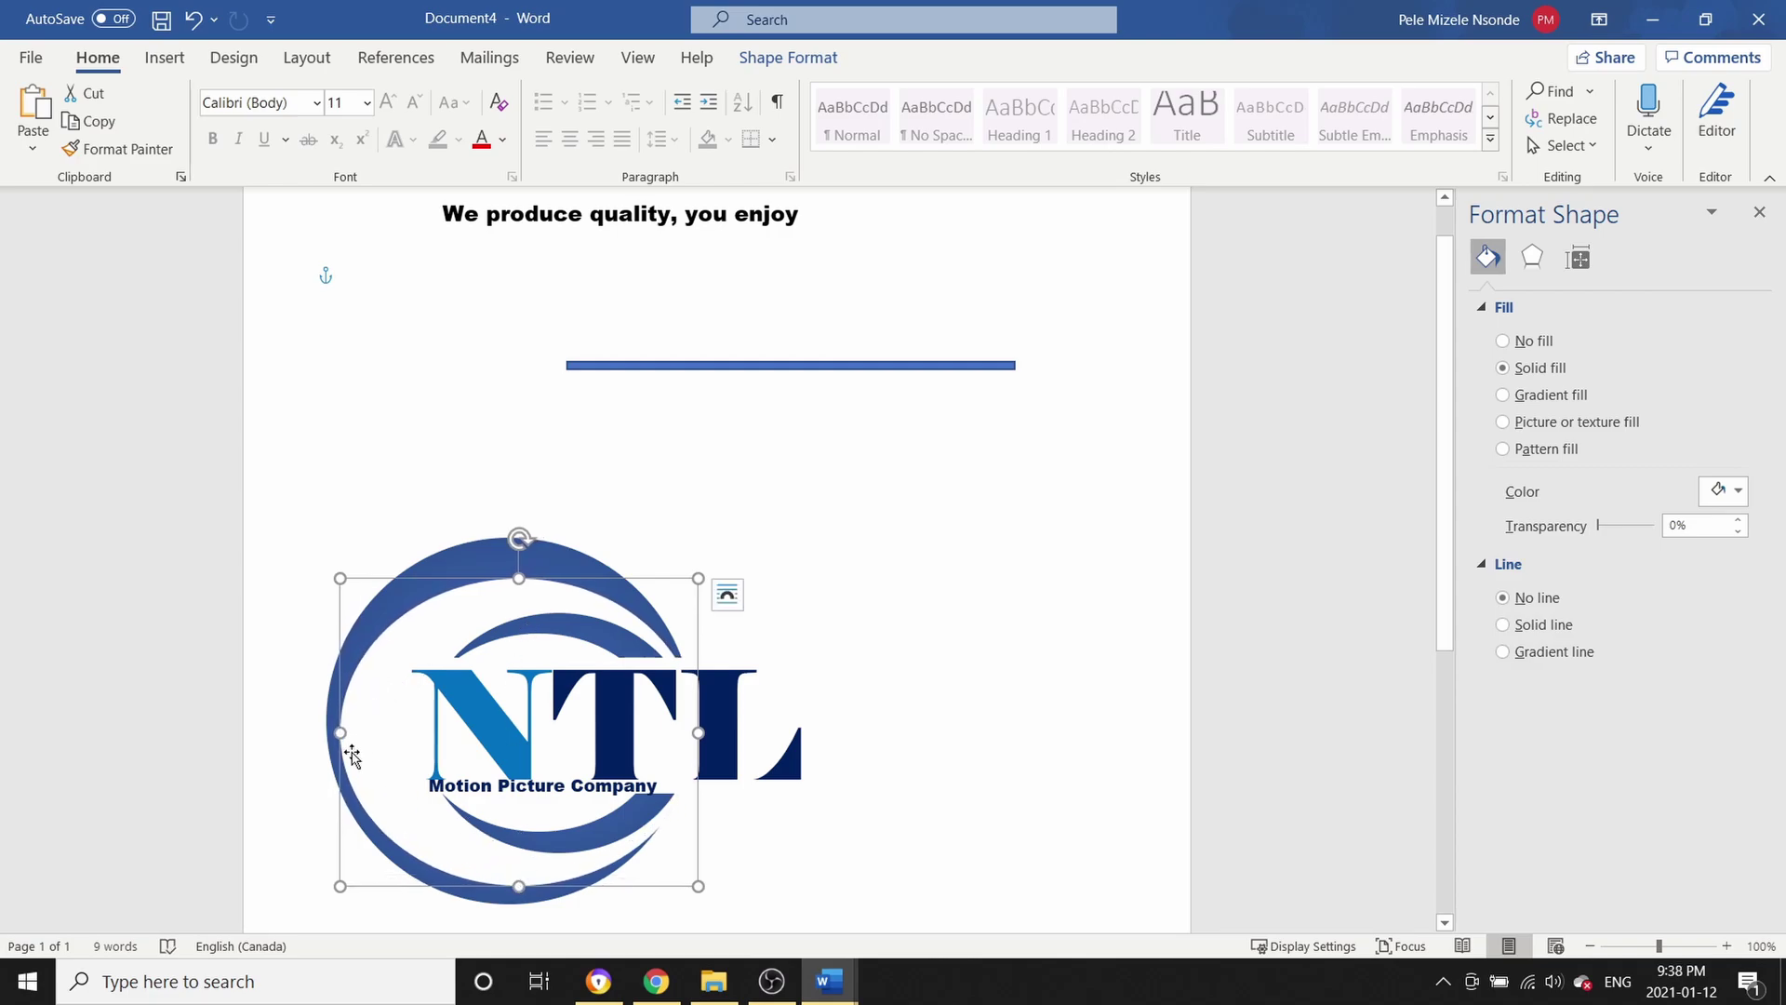
{"action": "left_click_drag", "start_coordinate": [341, 737], "coordinate": [359, 733]}
{"action": "left_click_drag", "start_coordinate": [528, 577], "coordinate": [528, 567]}
{"action": "mouse_move", "coordinate": [698, 727]}
{"action": "left_mouse_down"}
{"action": "mouse_move", "coordinate": [726, 717]}
{"action": "mouse_move", "coordinate": [706, 717]}
{"action": "left_mouse_up"}
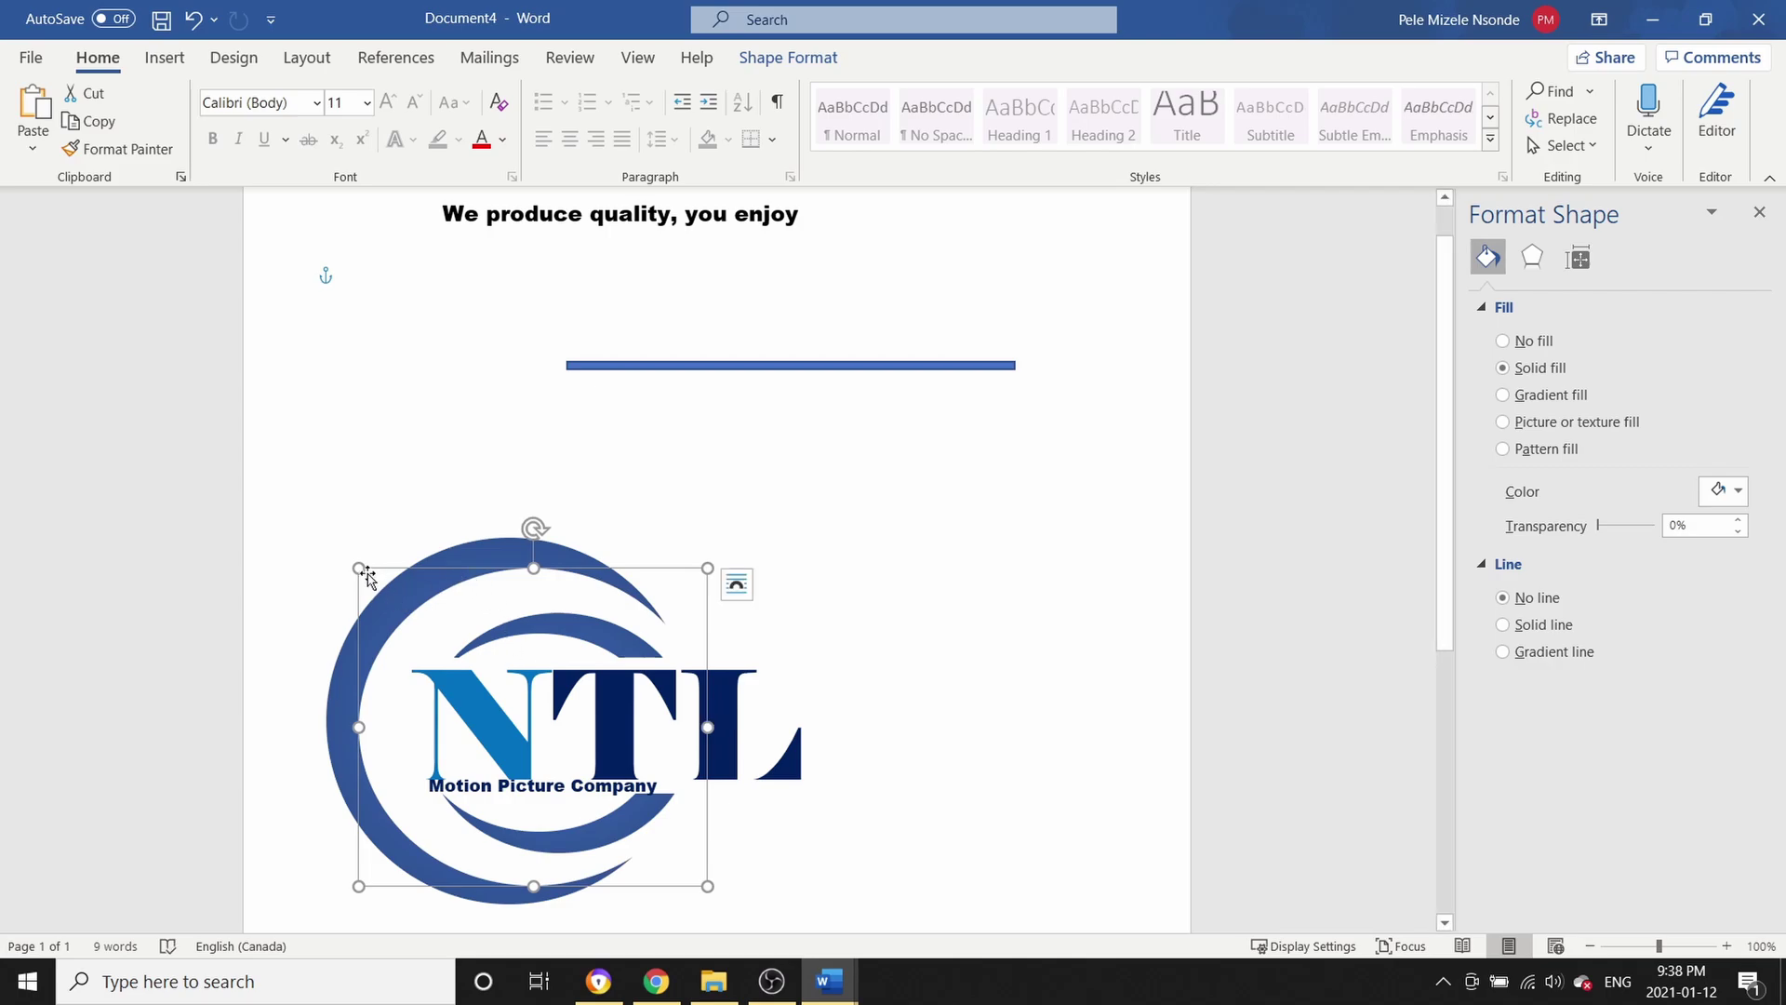
{"action": "left_click_drag", "start_coordinate": [358, 568], "coordinate": [354, 563]}
{"action": "left_click", "coordinate": [929, 628]}
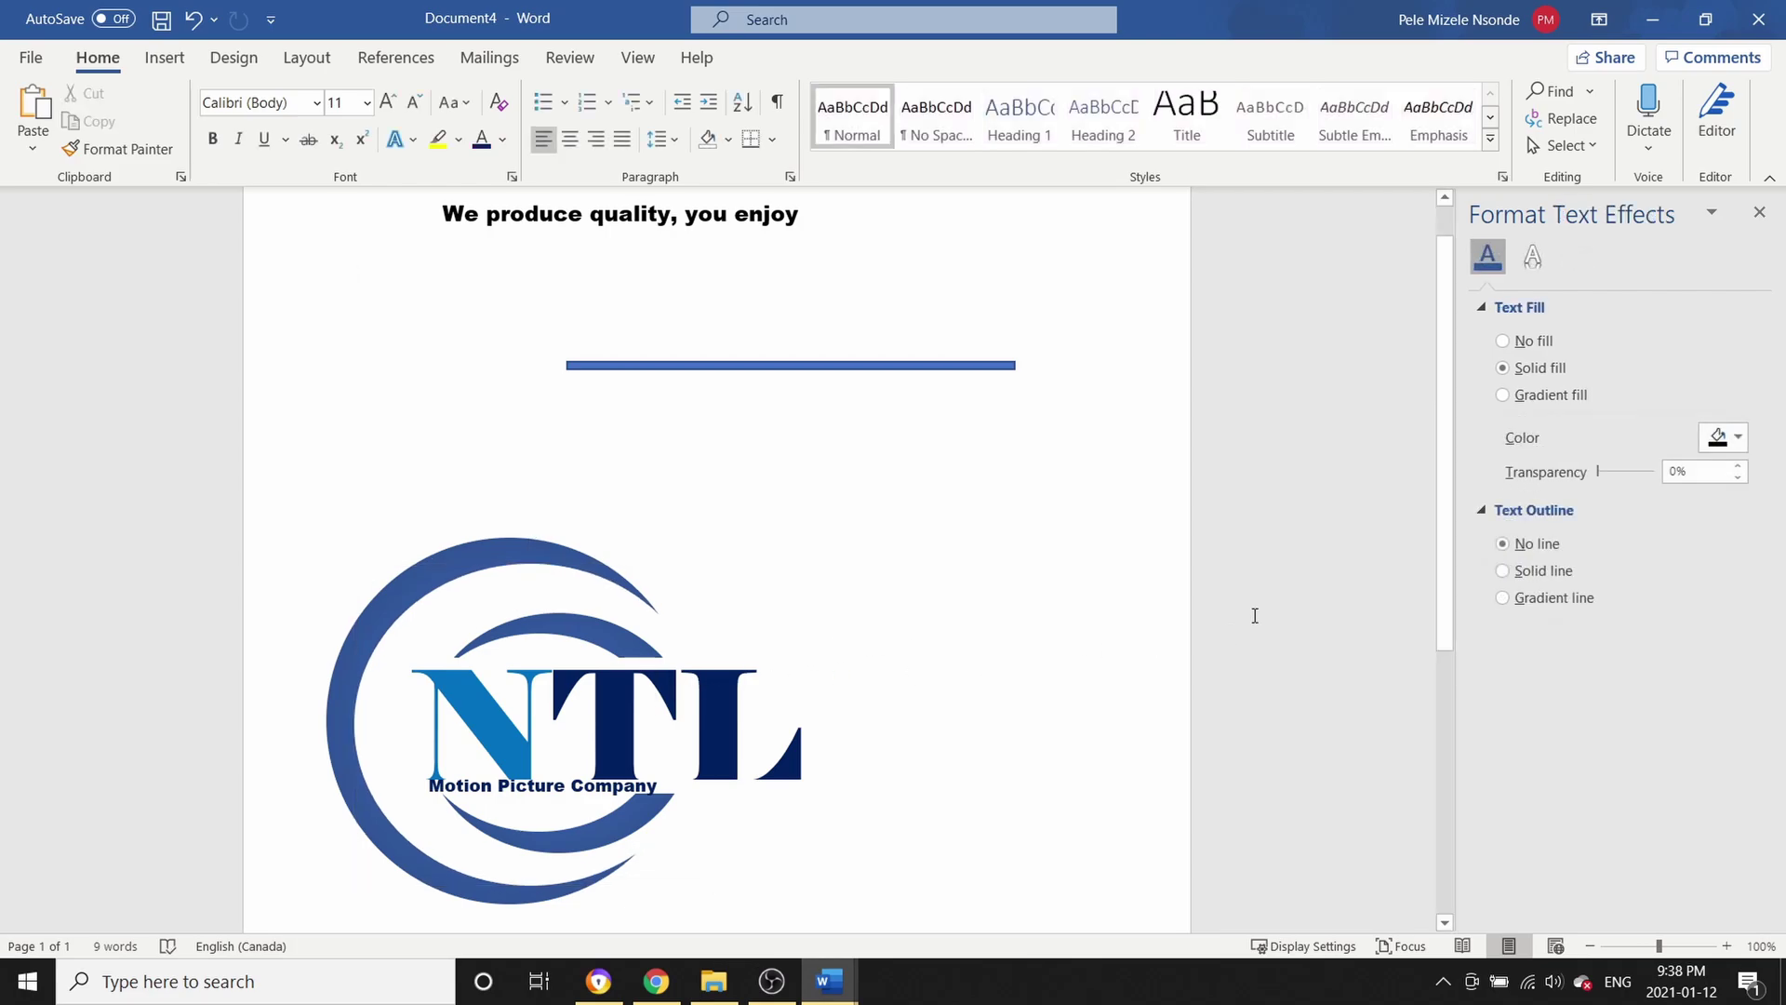
{"action": "left_click_drag", "start_coordinate": [1443, 578], "coordinate": [1442, 860]}
Apply a light blue preset gradient to the inner crescent arcs
{"action": "scroll", "coordinate": [816, 490], "scroll_direction": "up", "scroll_amount": 4}
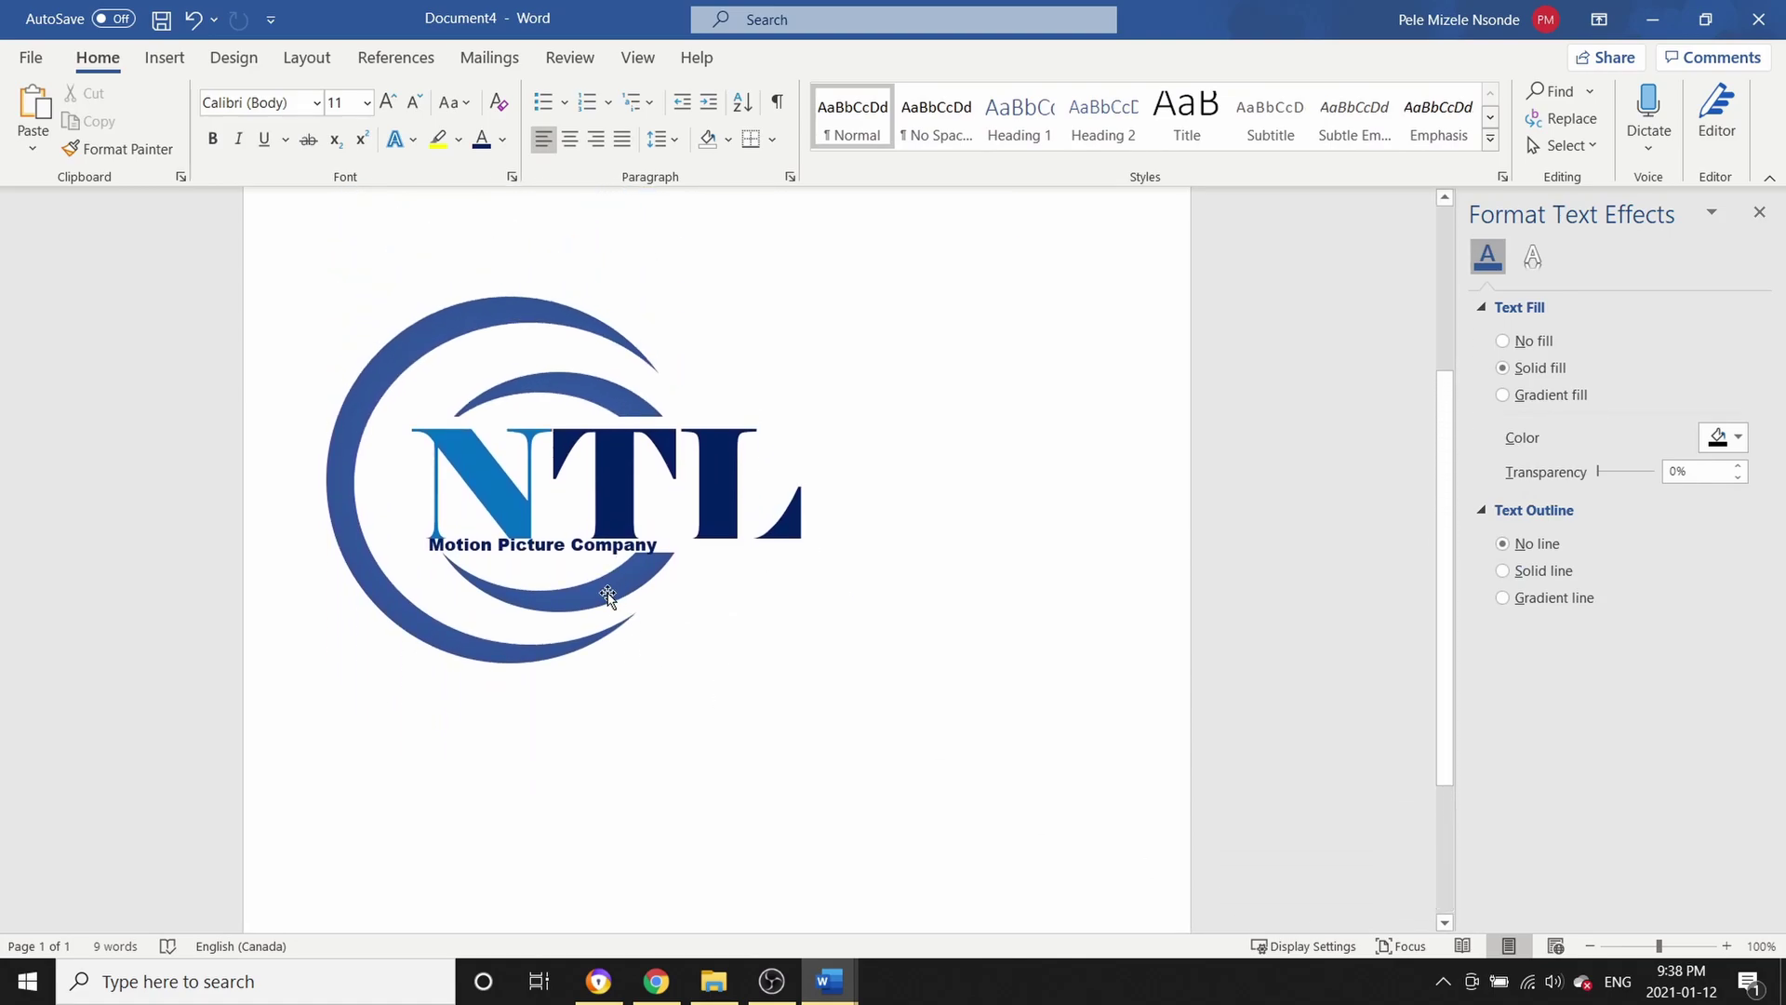
{"action": "left_click", "coordinate": [607, 591]}
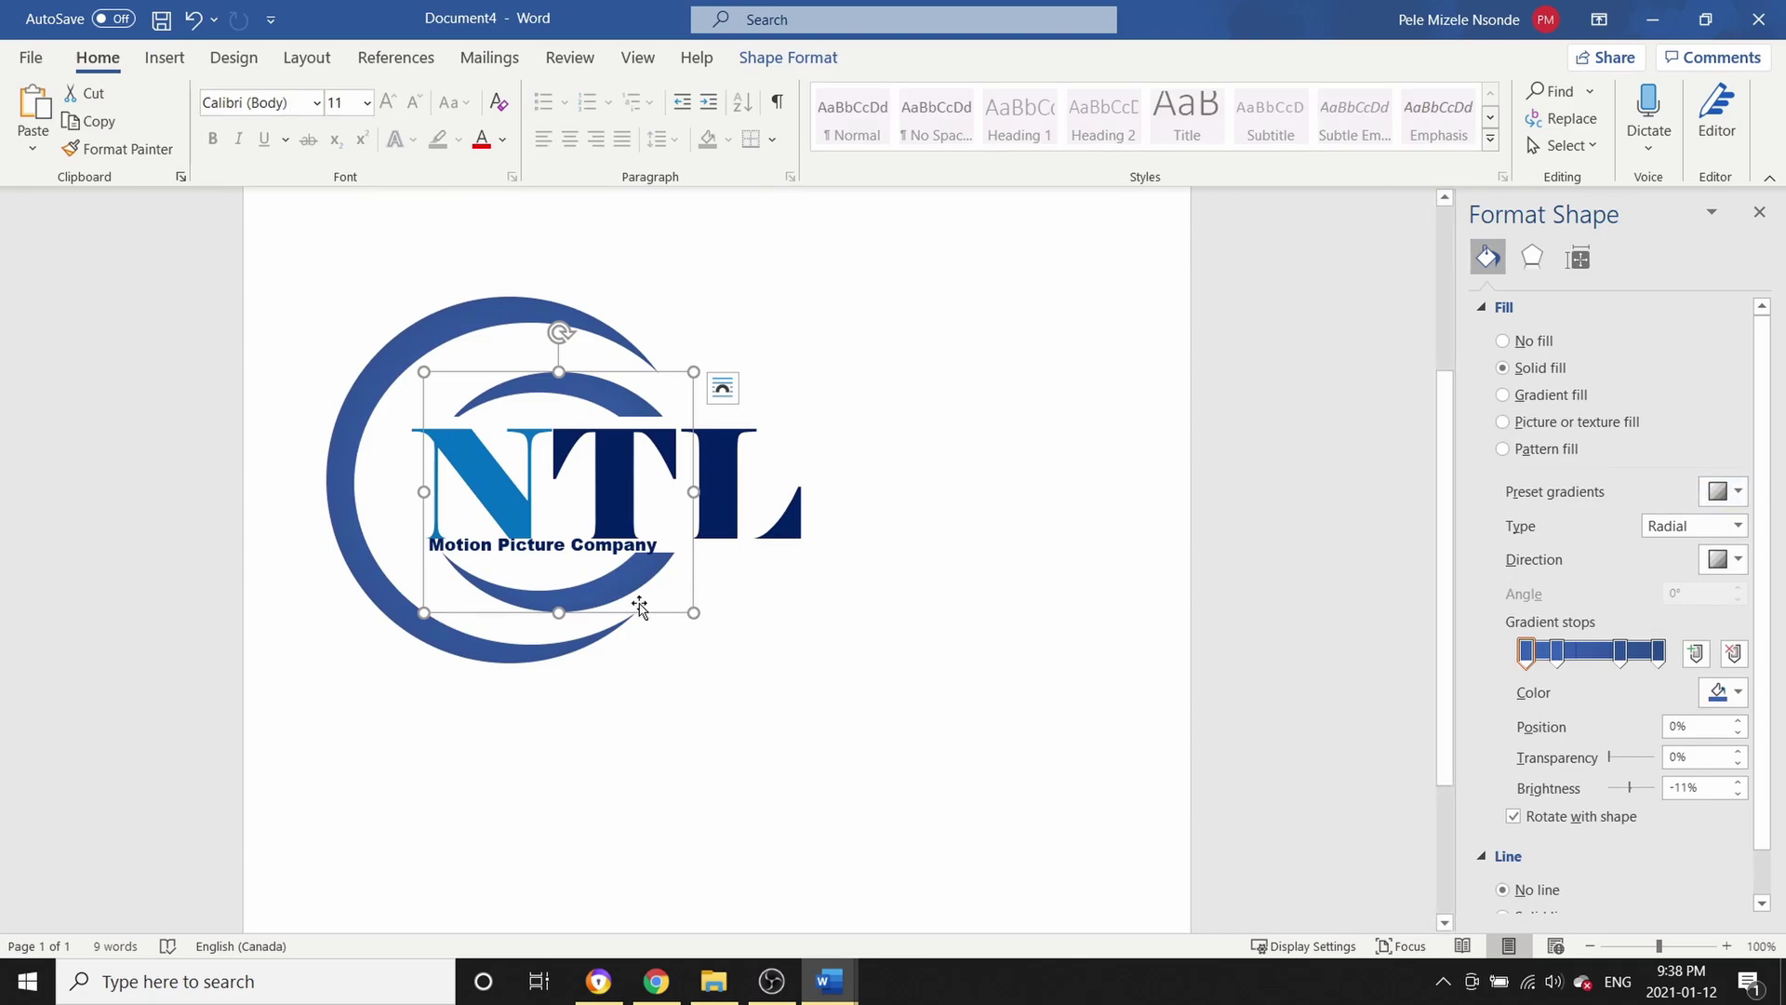
{"action": "left_click", "coordinate": [609, 590]}
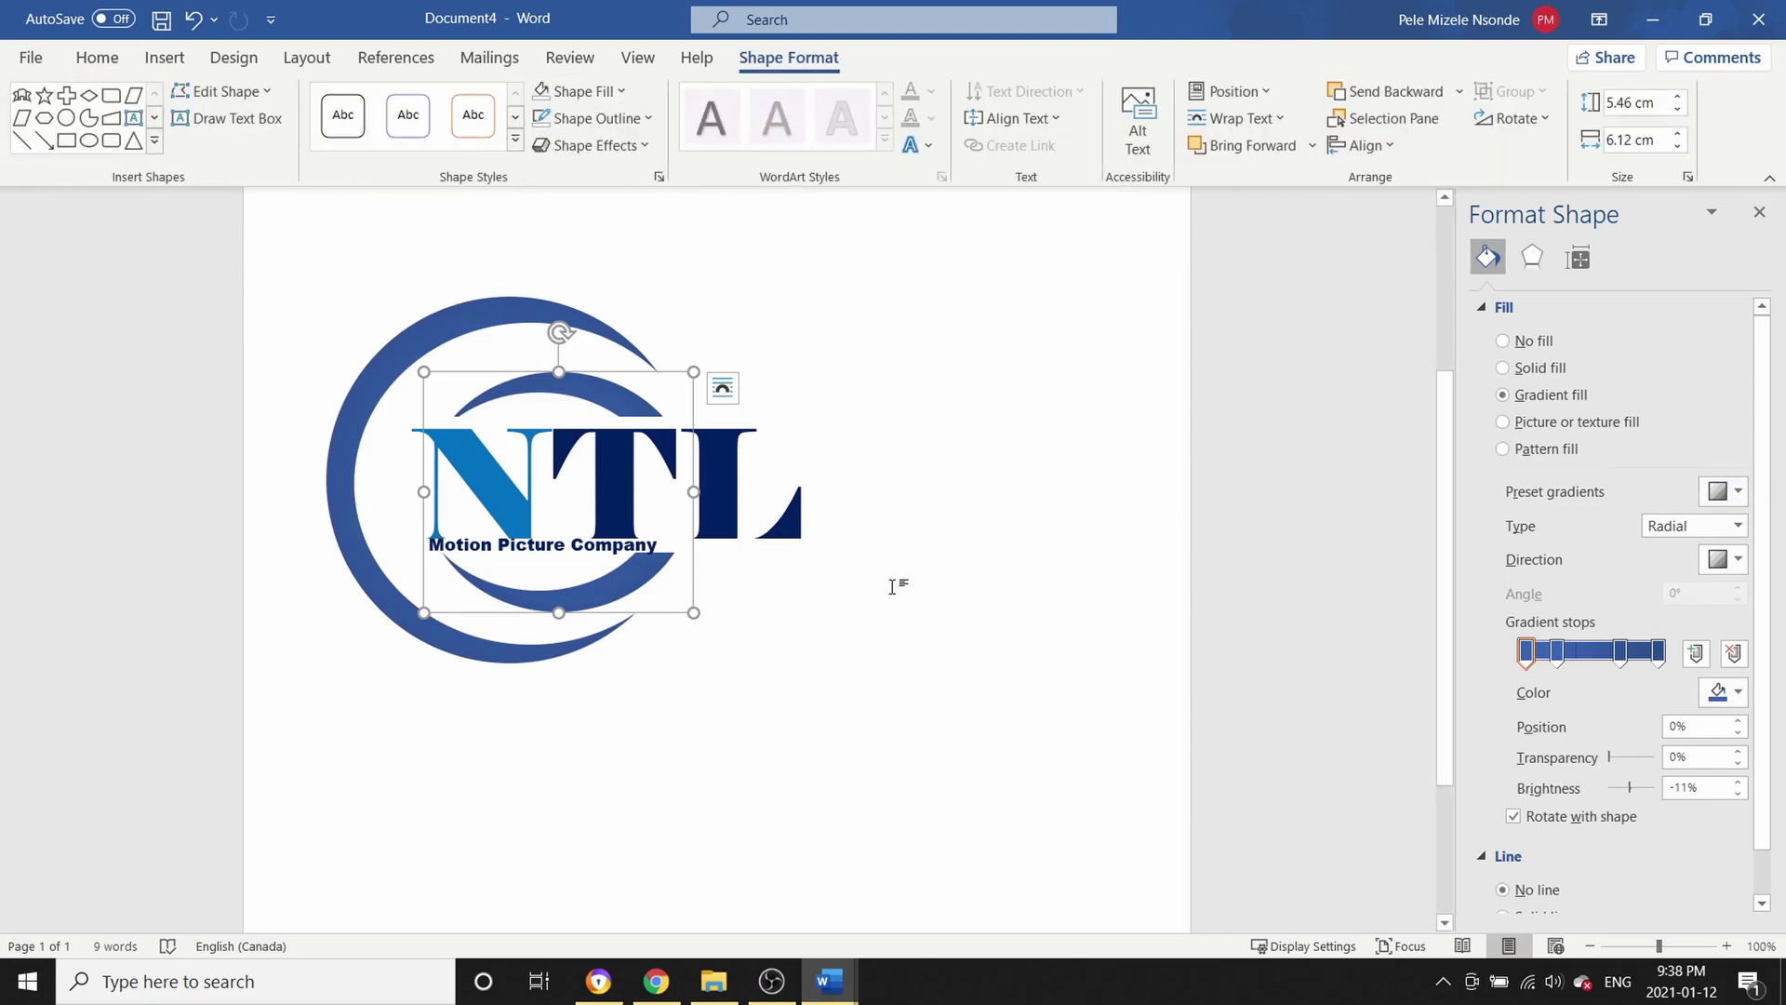
{"action": "left_click", "coordinate": [1738, 492]}
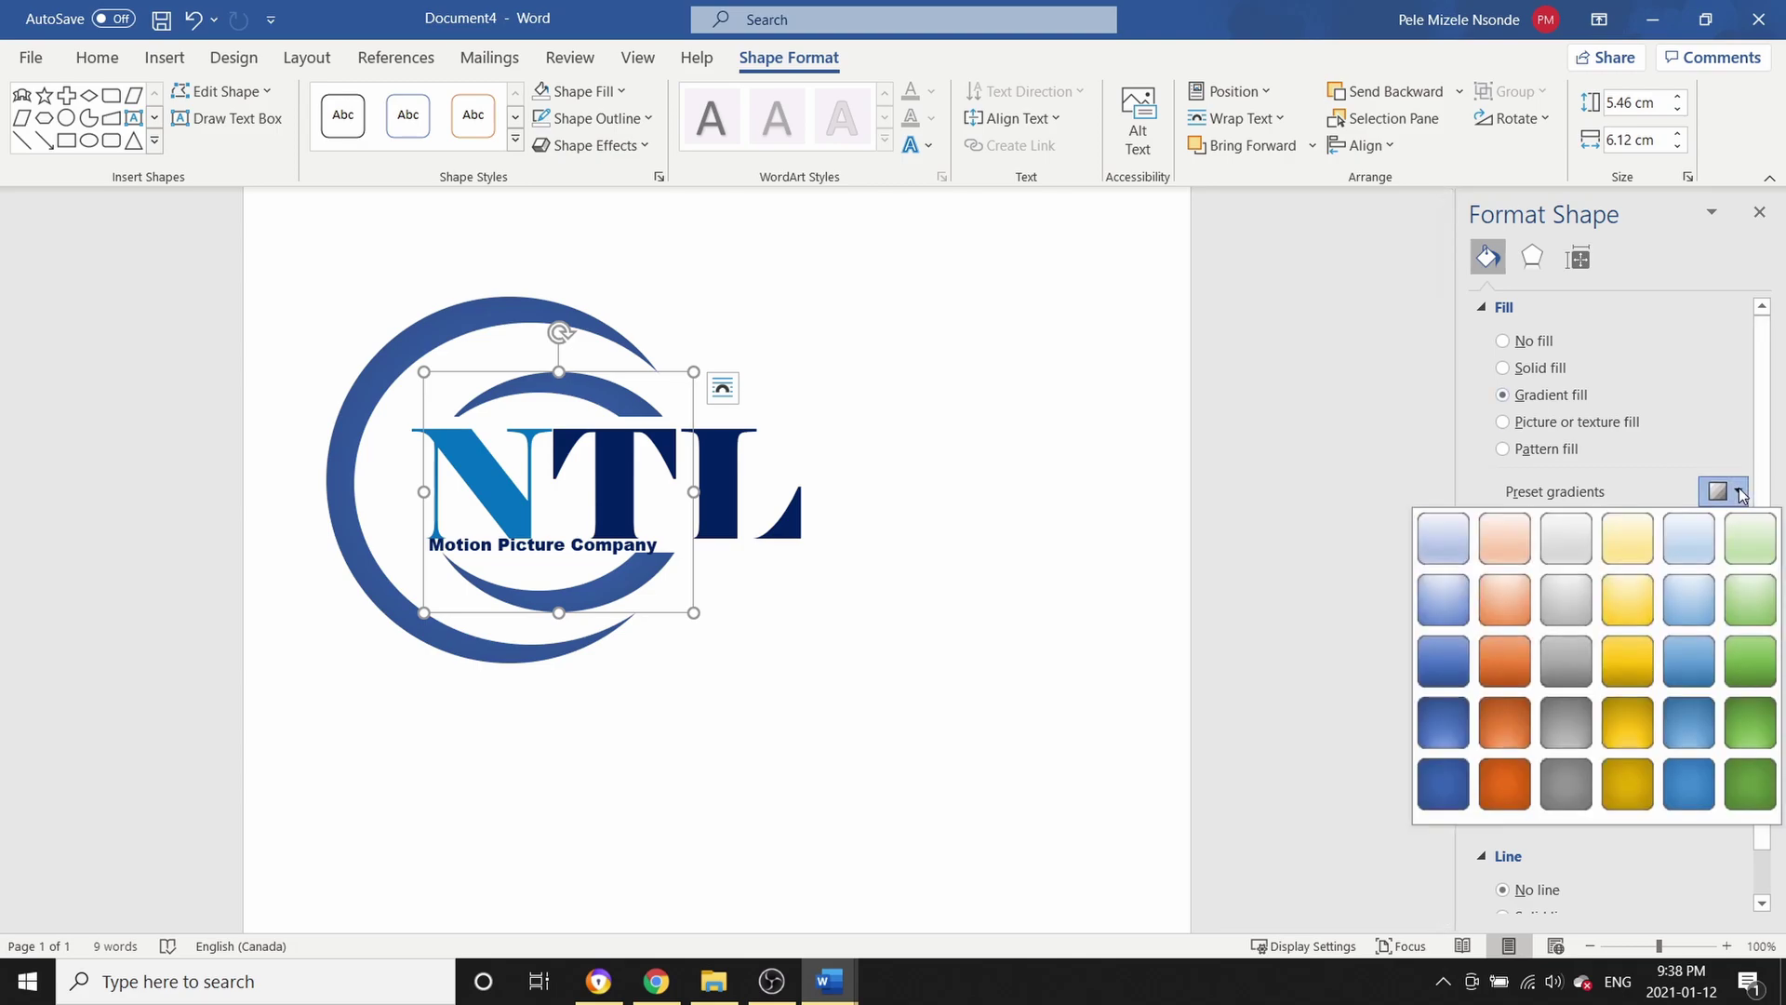
{"action": "left_click", "coordinate": [1442, 603]}
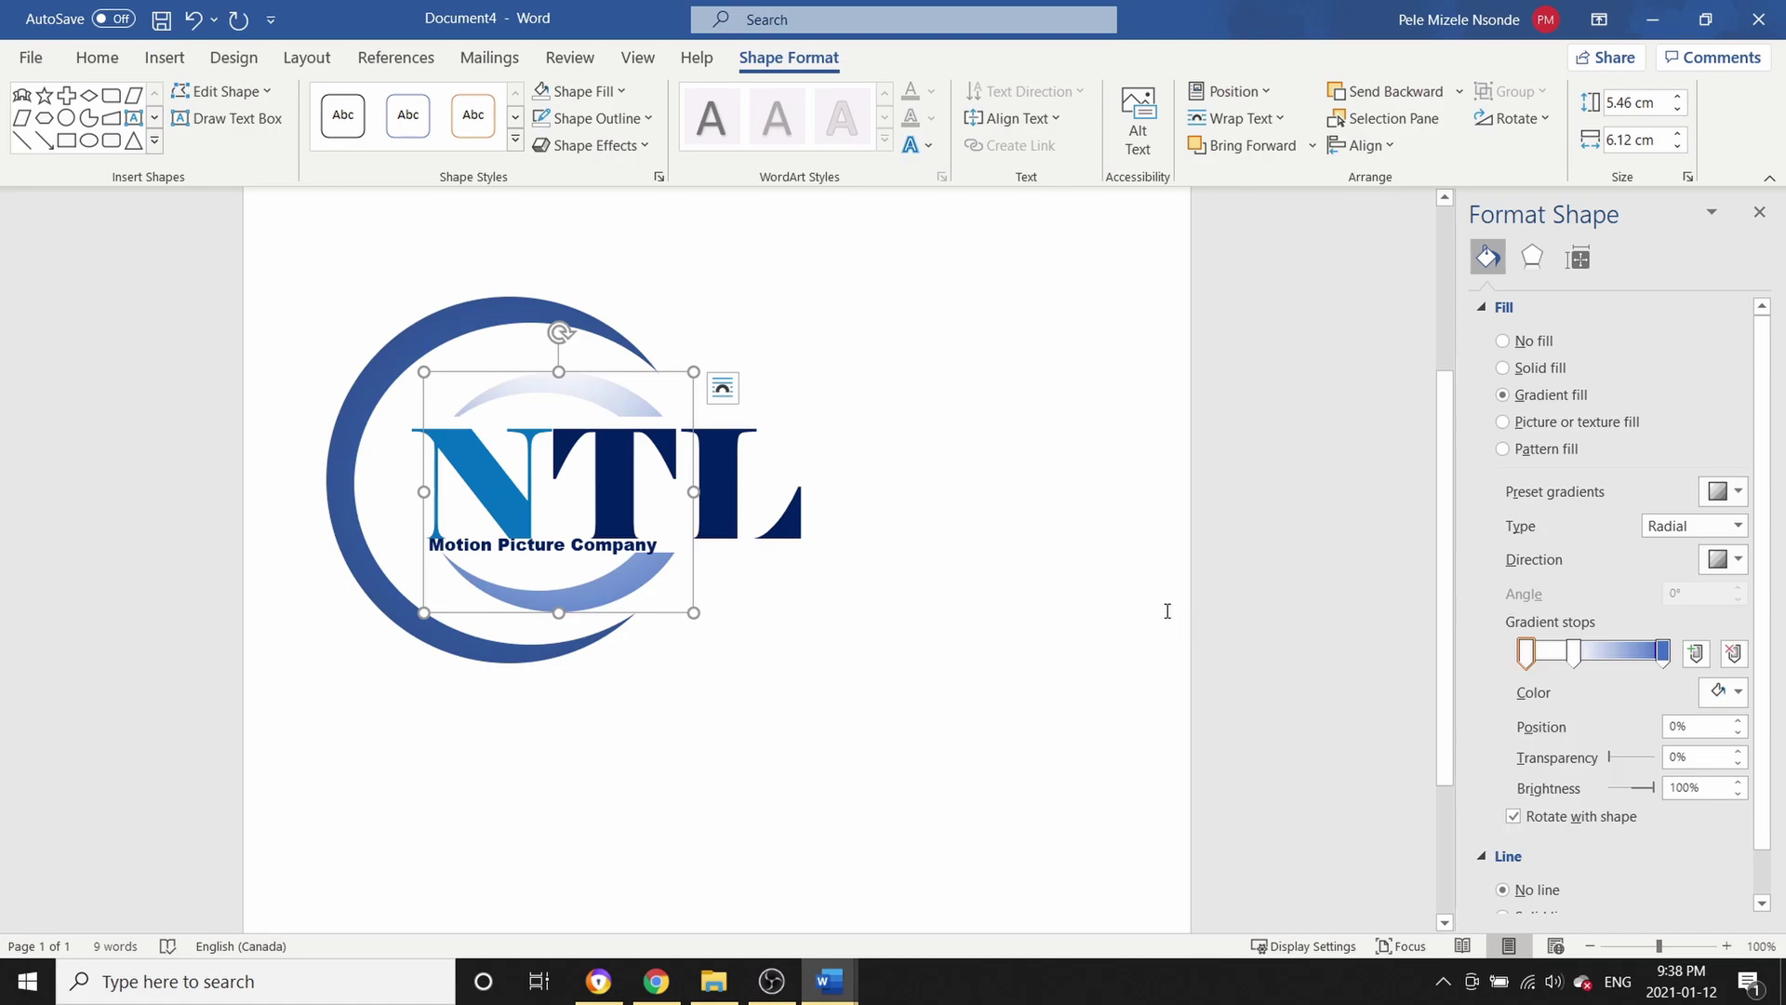
{"action": "left_click", "coordinate": [1136, 586]}
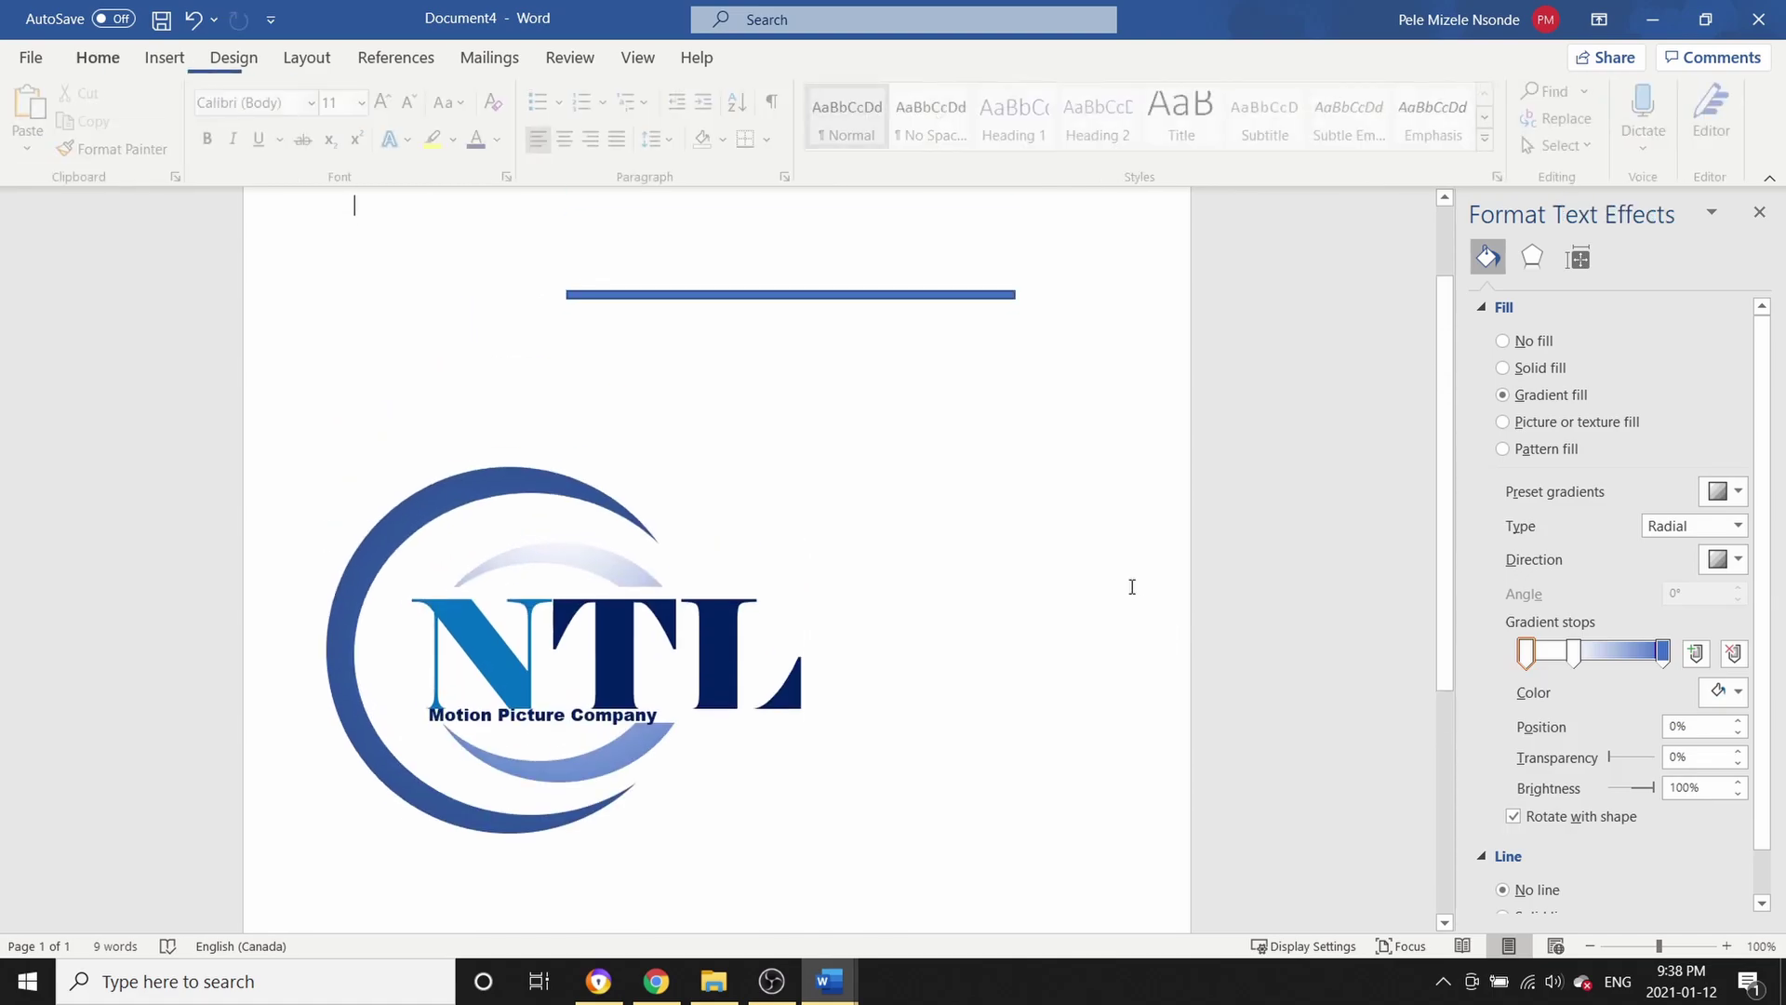
Try a yellow preset gradient on the arcs, then return to the light blue one
{"action": "left_click", "coordinate": [609, 806]}
{"action": "left_click", "coordinate": [1723, 491]}
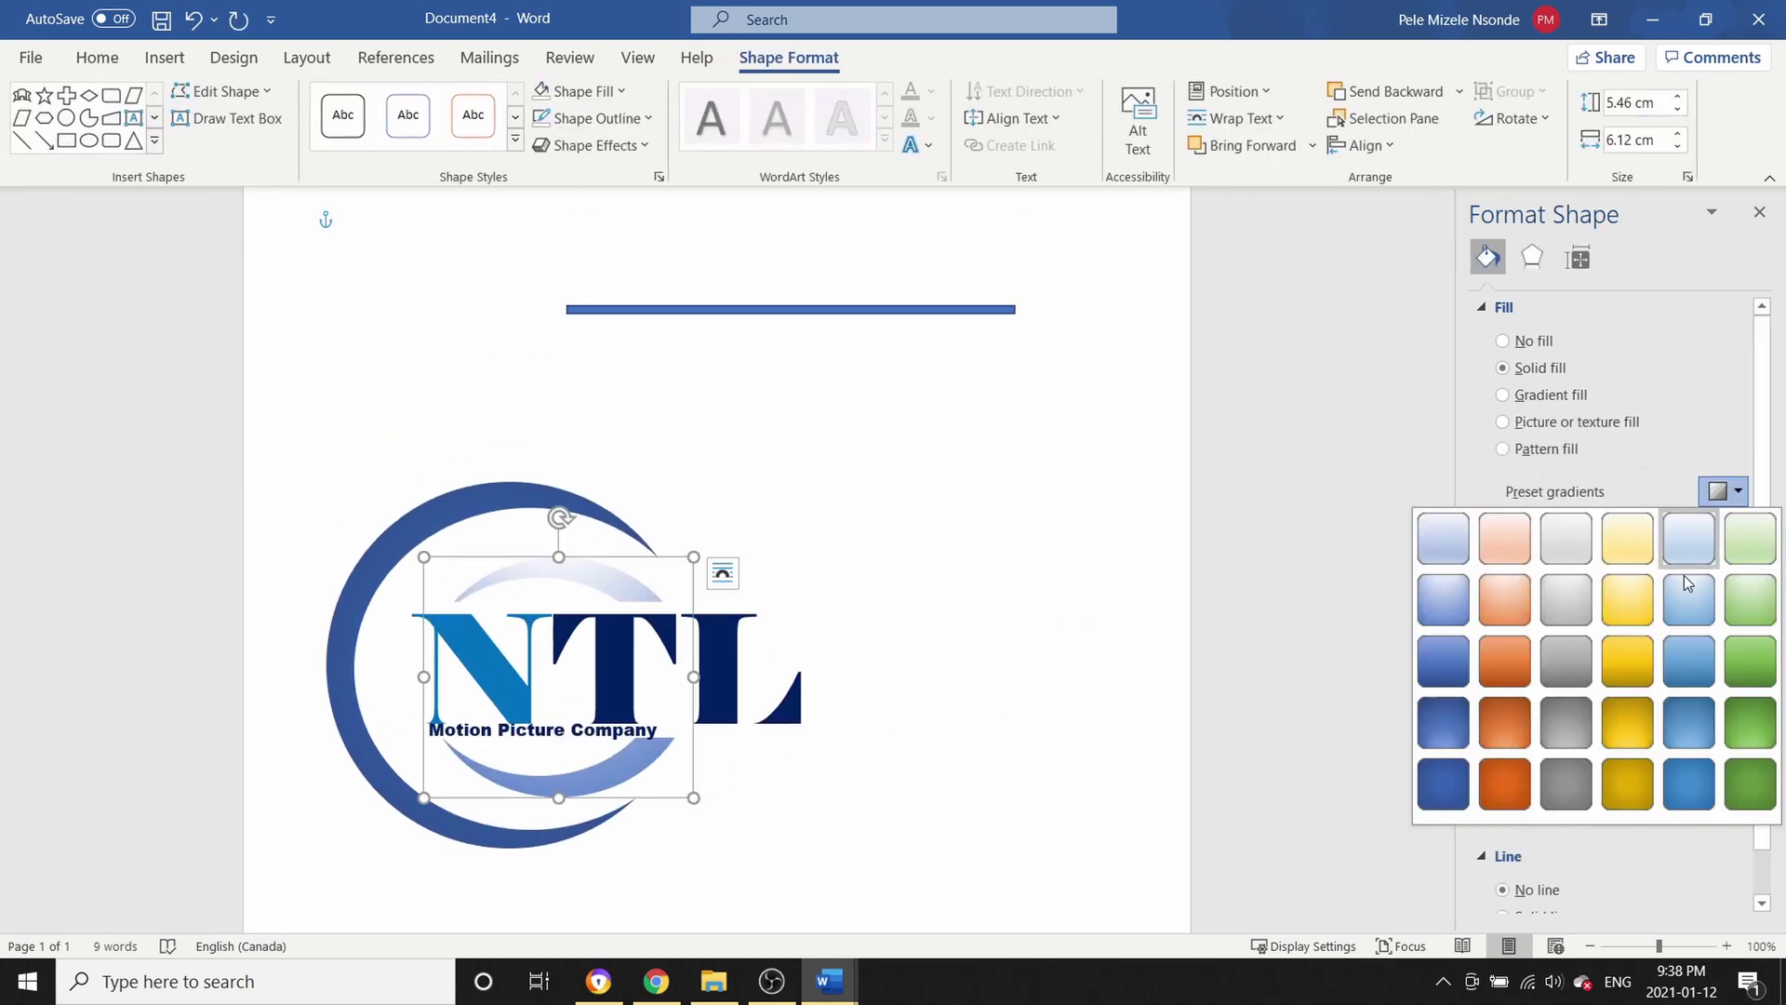
{"action": "left_click", "coordinate": [1621, 603]}
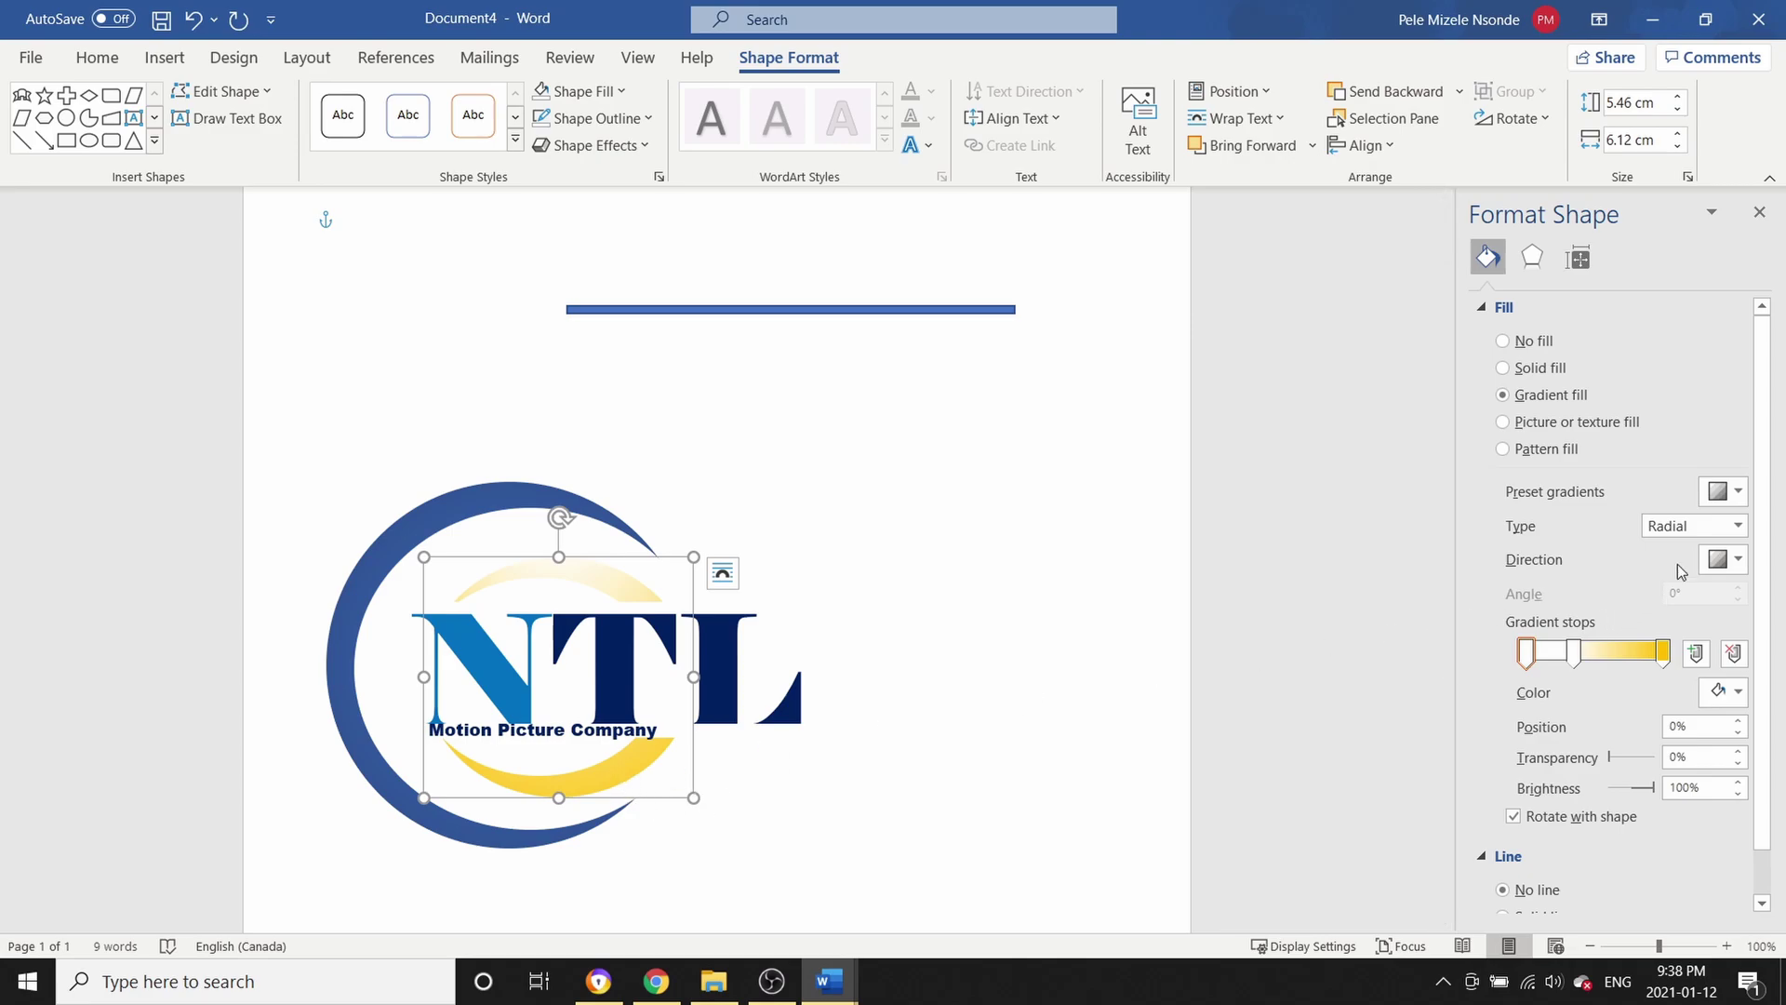
{"action": "left_click", "coordinate": [1737, 492]}
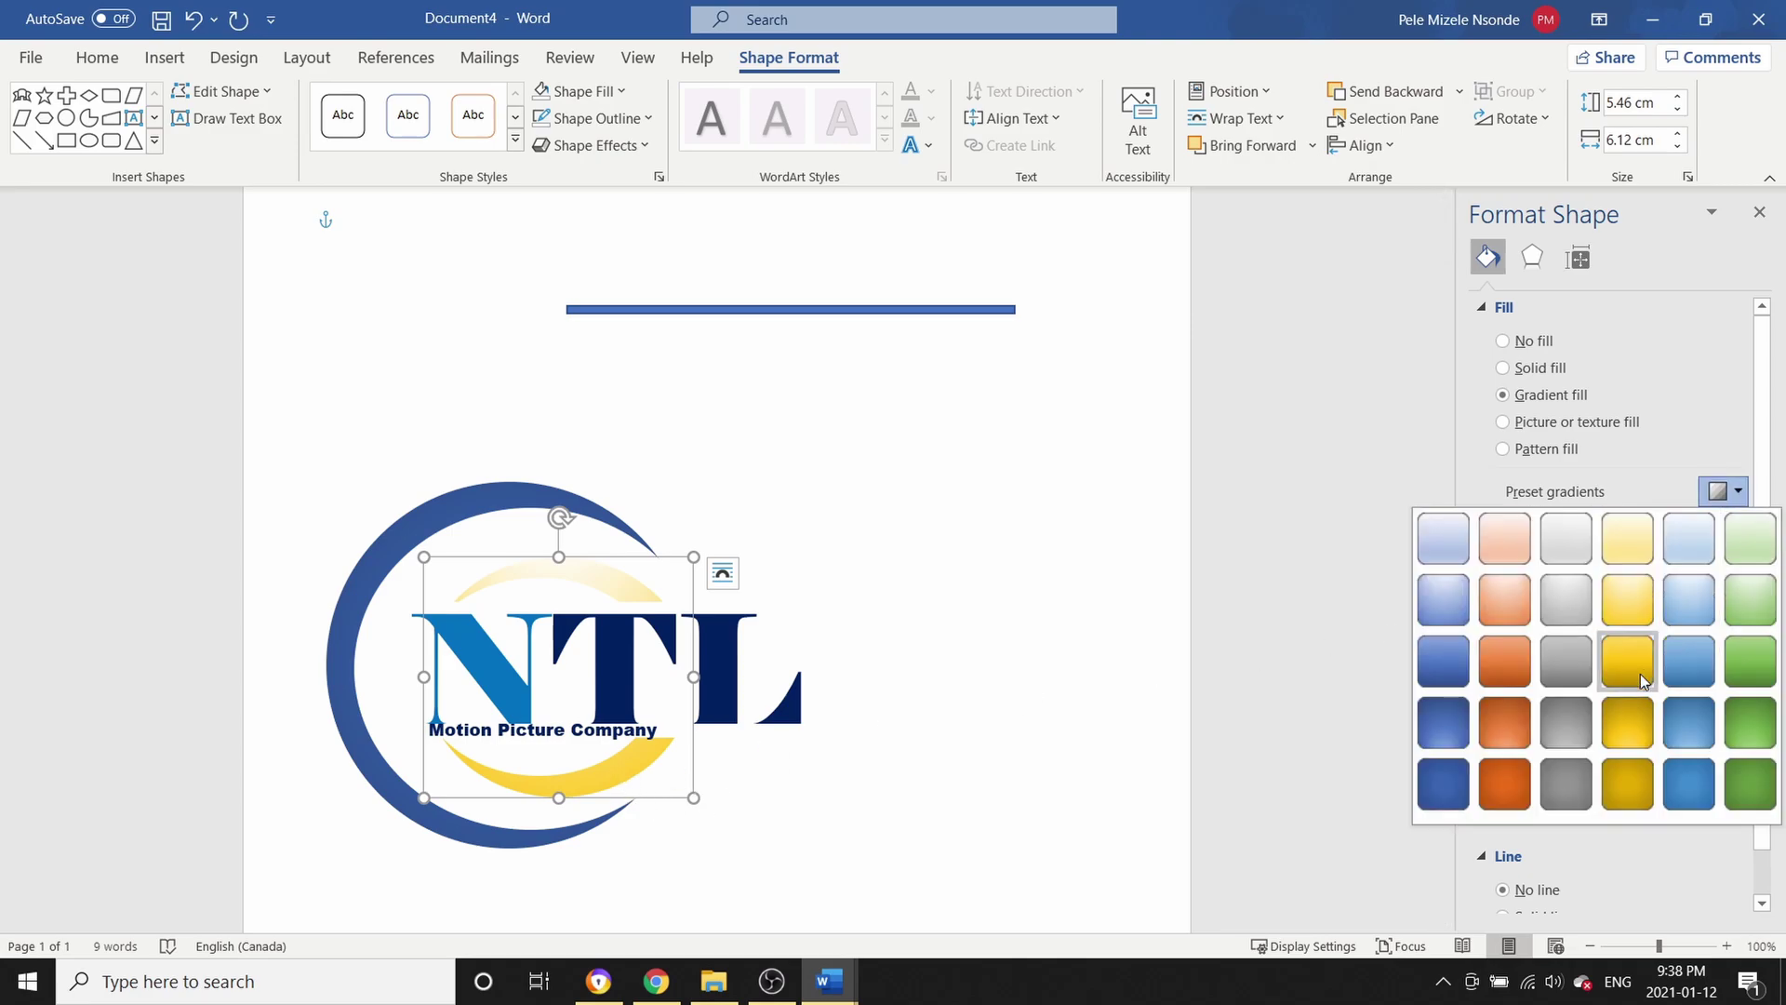
{"action": "left_click", "coordinate": [1448, 532]}
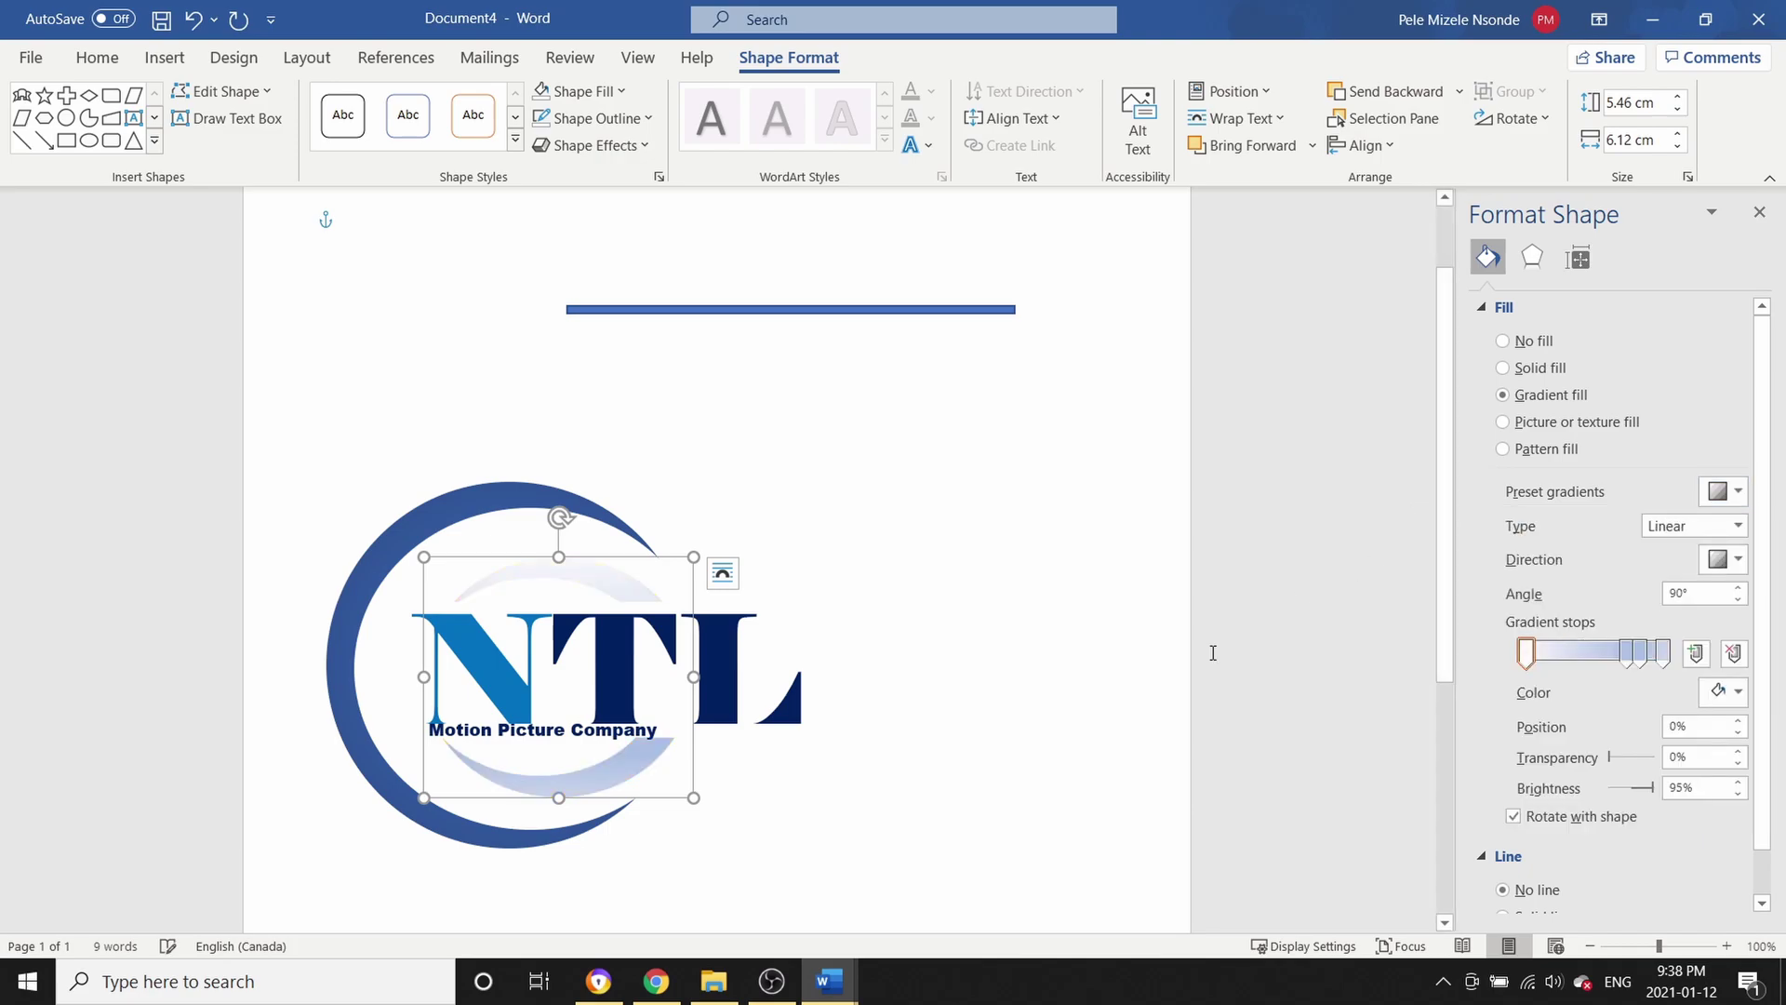
{"action": "left_click", "coordinate": [1128, 678]}
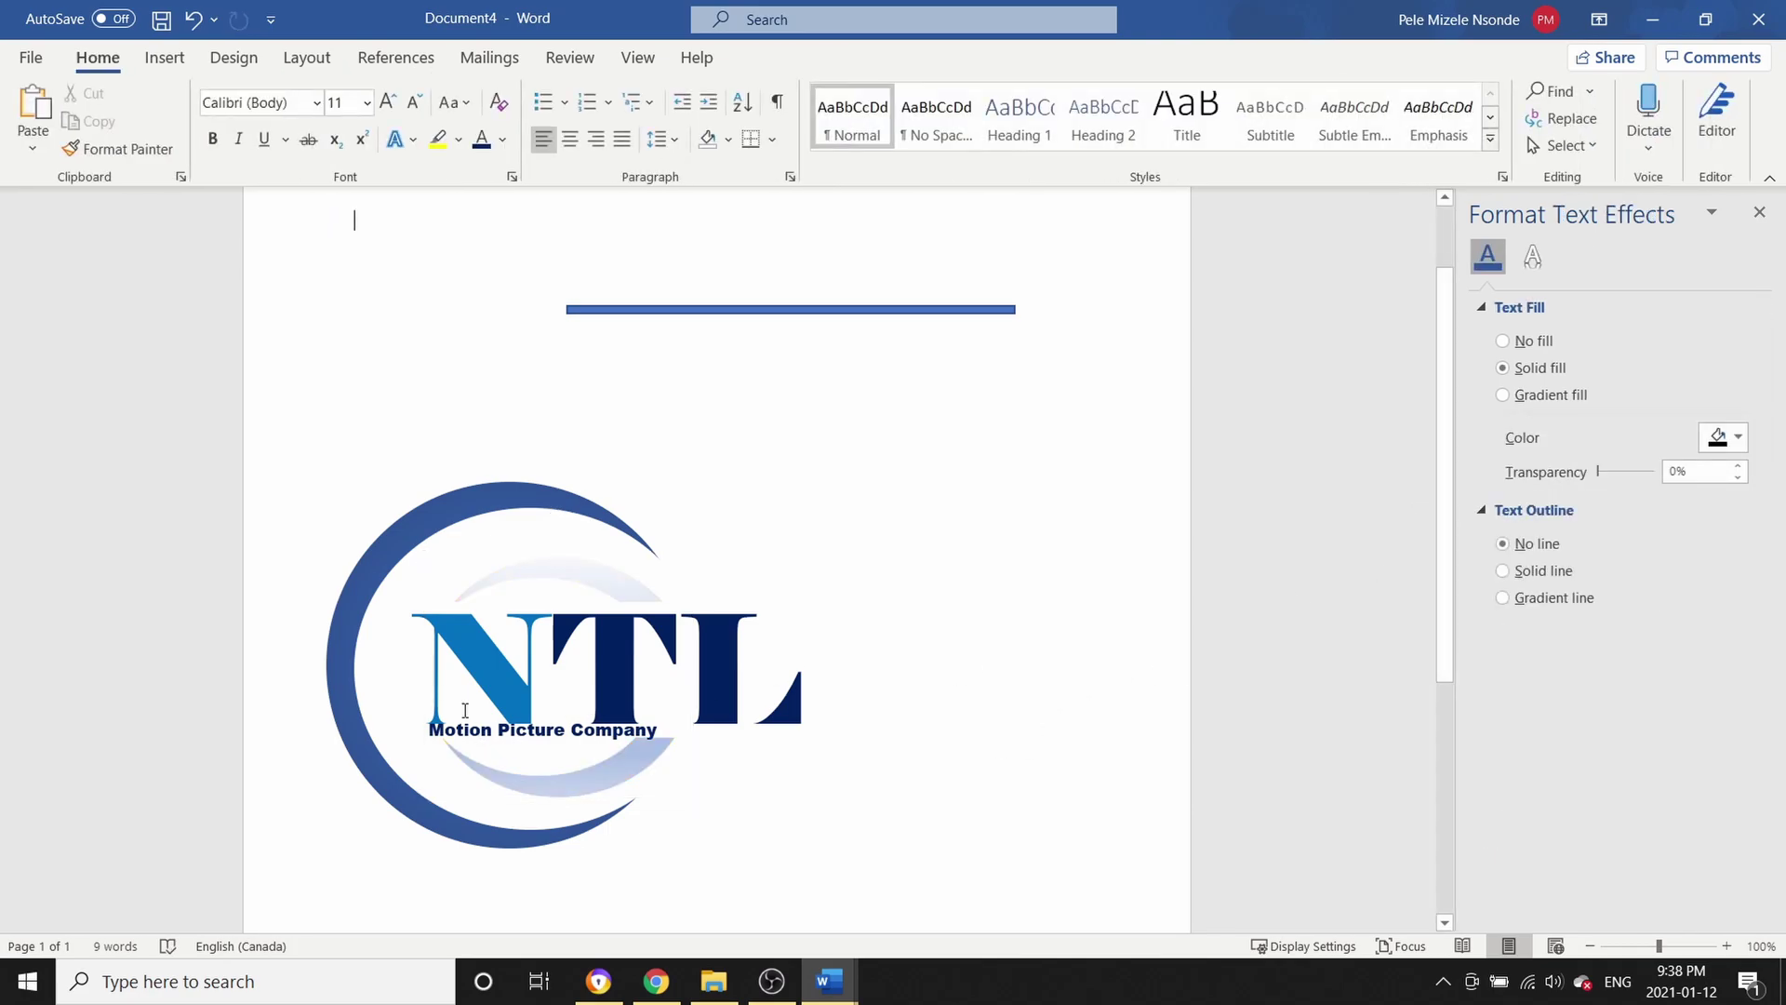
Apply the Blue theme colour scheme from Design > Colors
{"action": "left_click", "coordinate": [164, 59]}
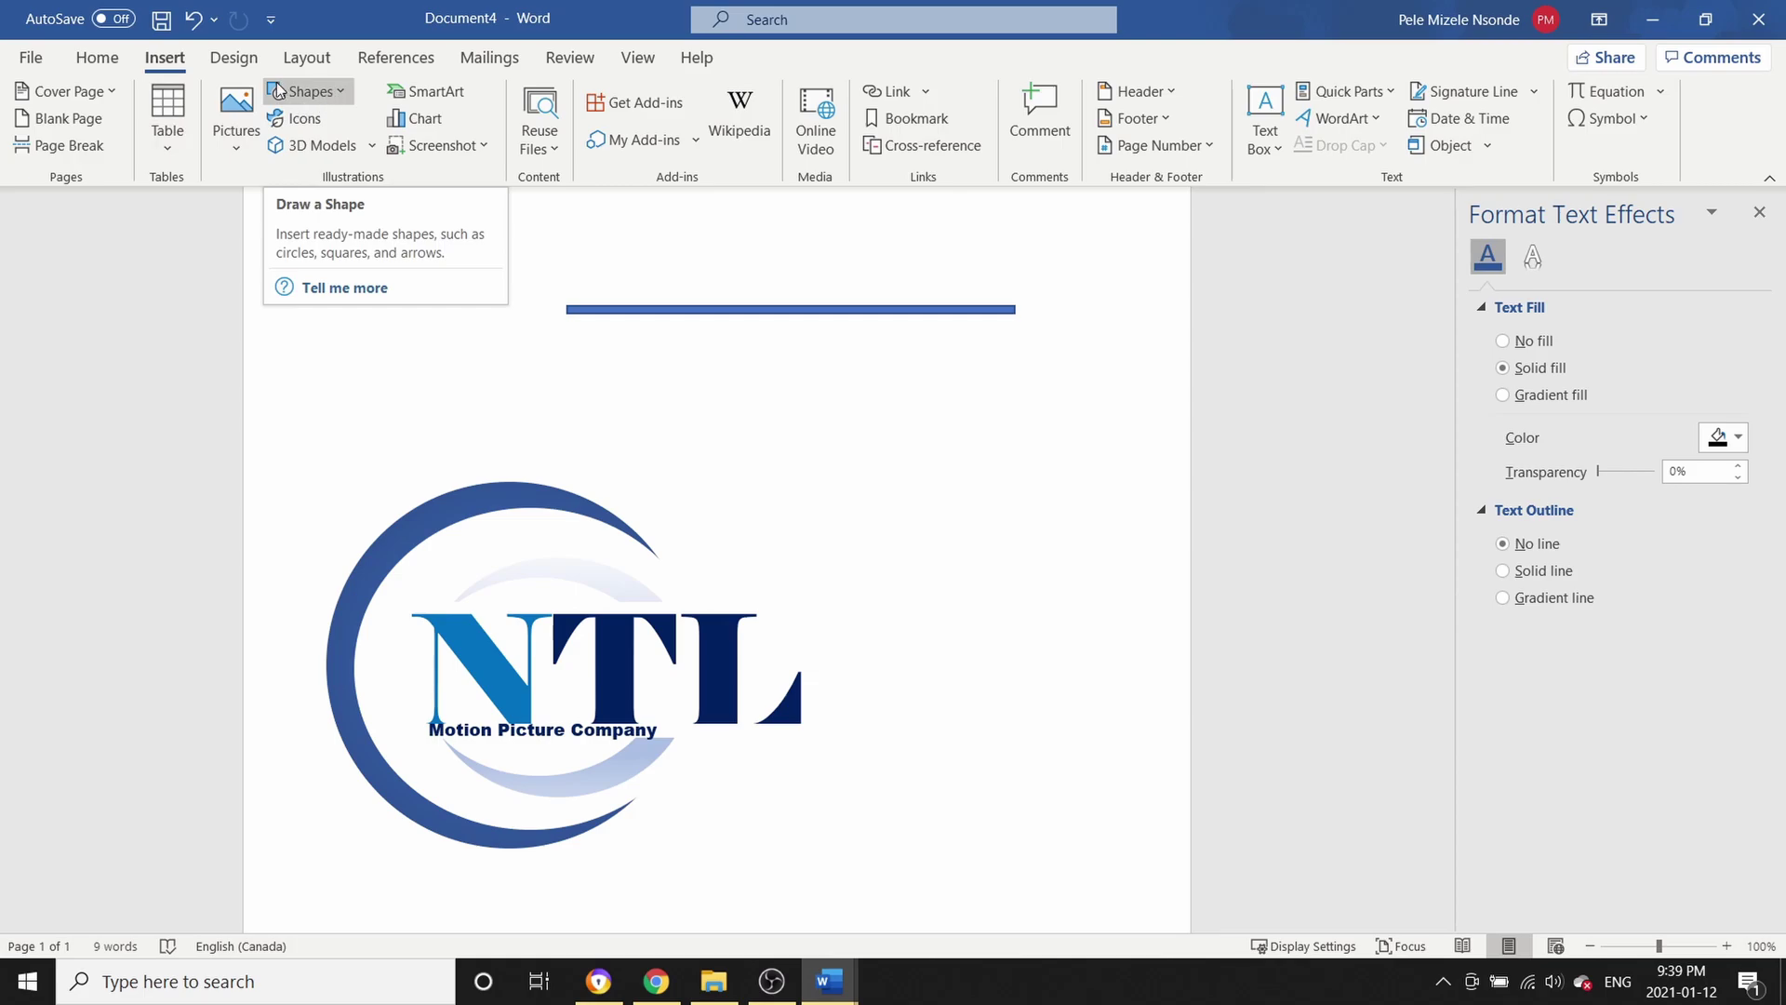
{"action": "left_click", "coordinate": [234, 57]}
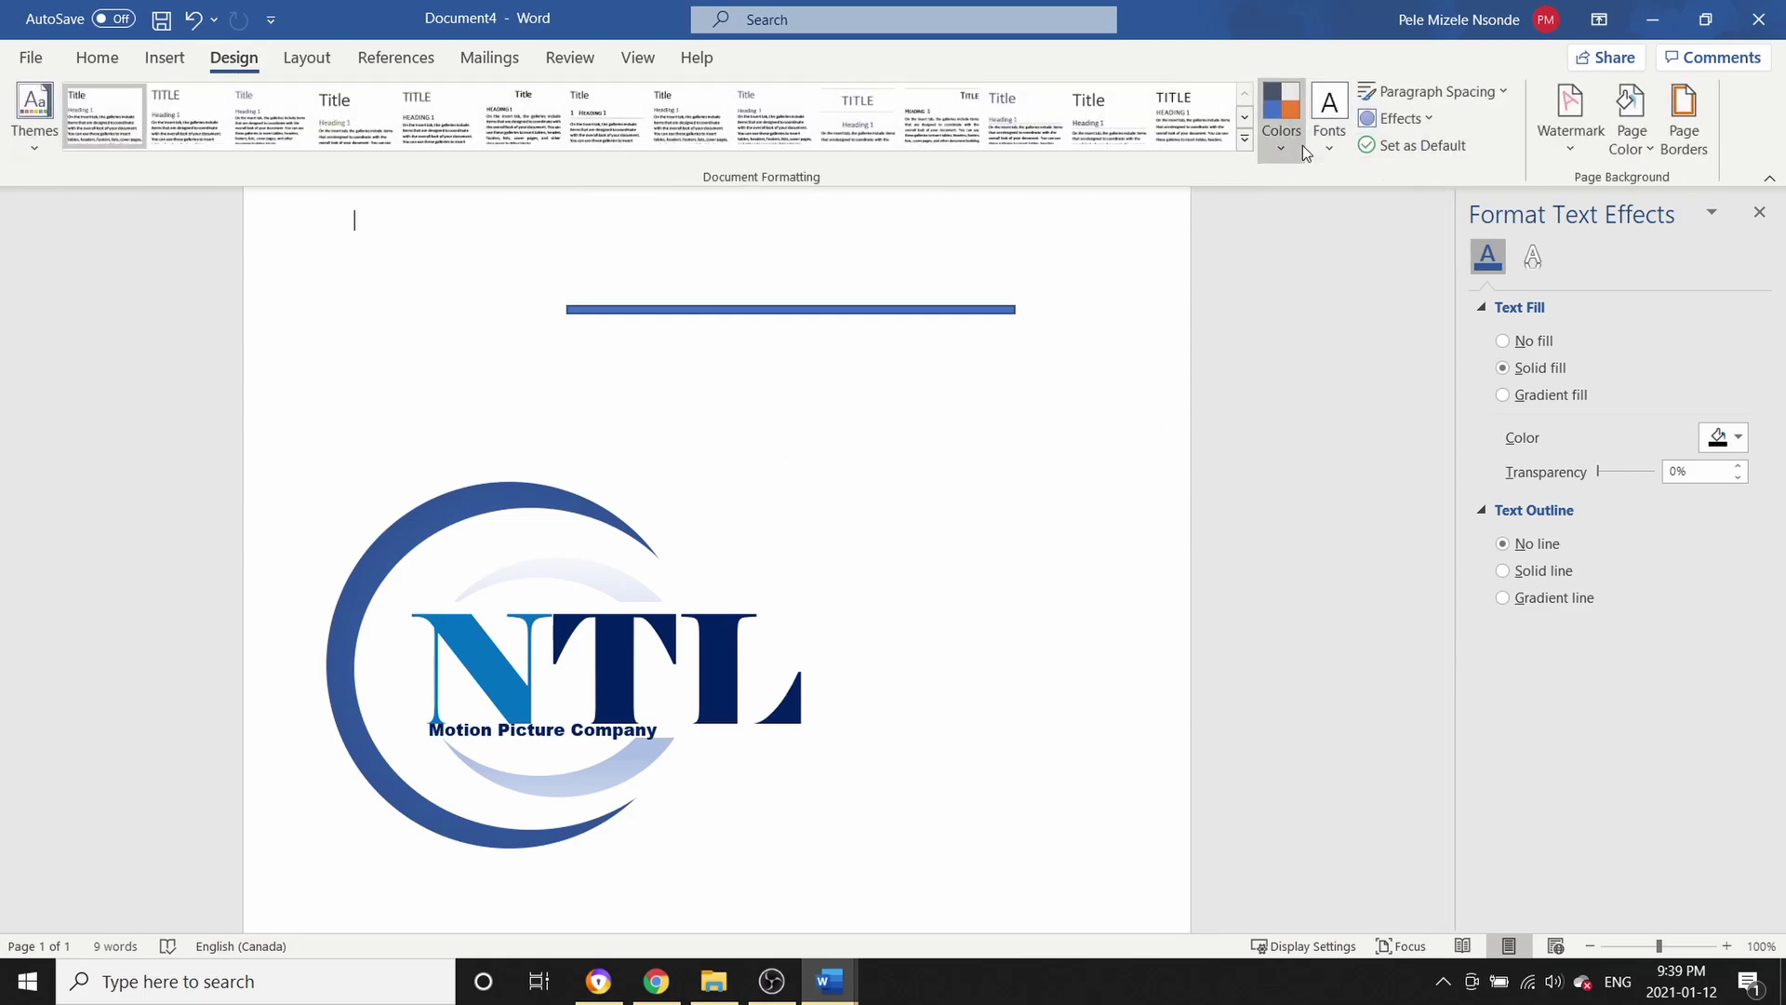
{"action": "left_click", "coordinate": [1302, 147]}
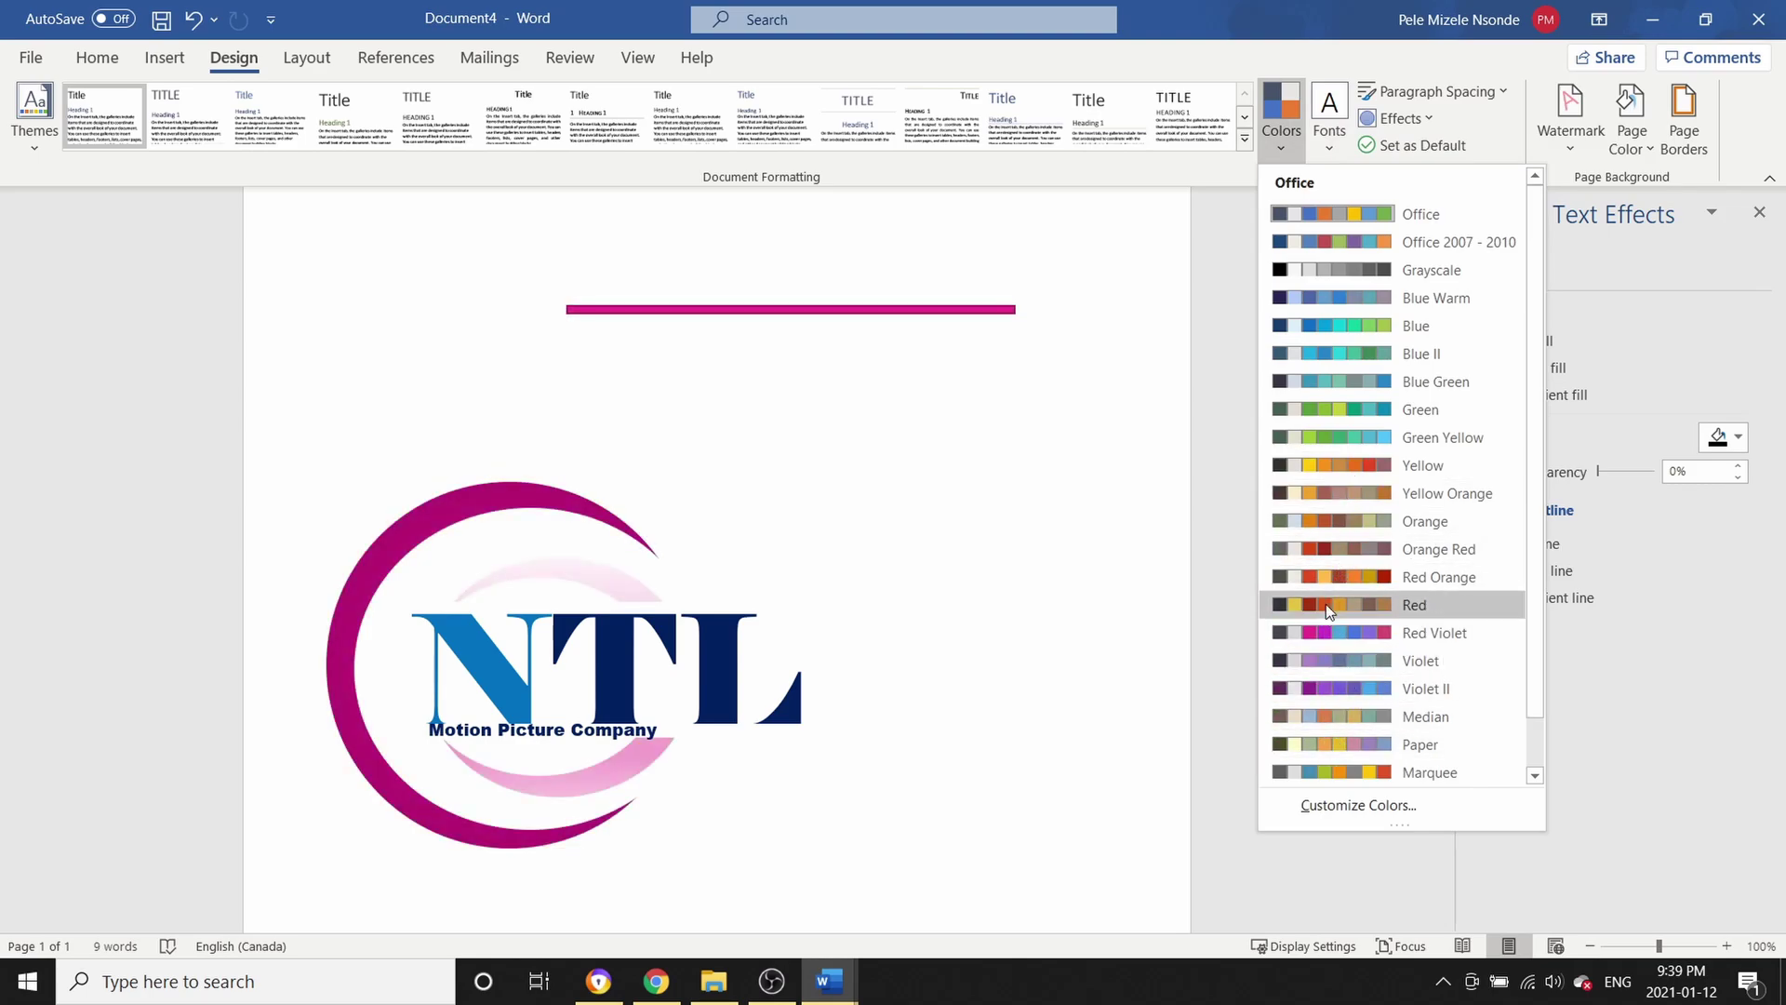
{"action": "left_click", "coordinate": [1344, 321]}
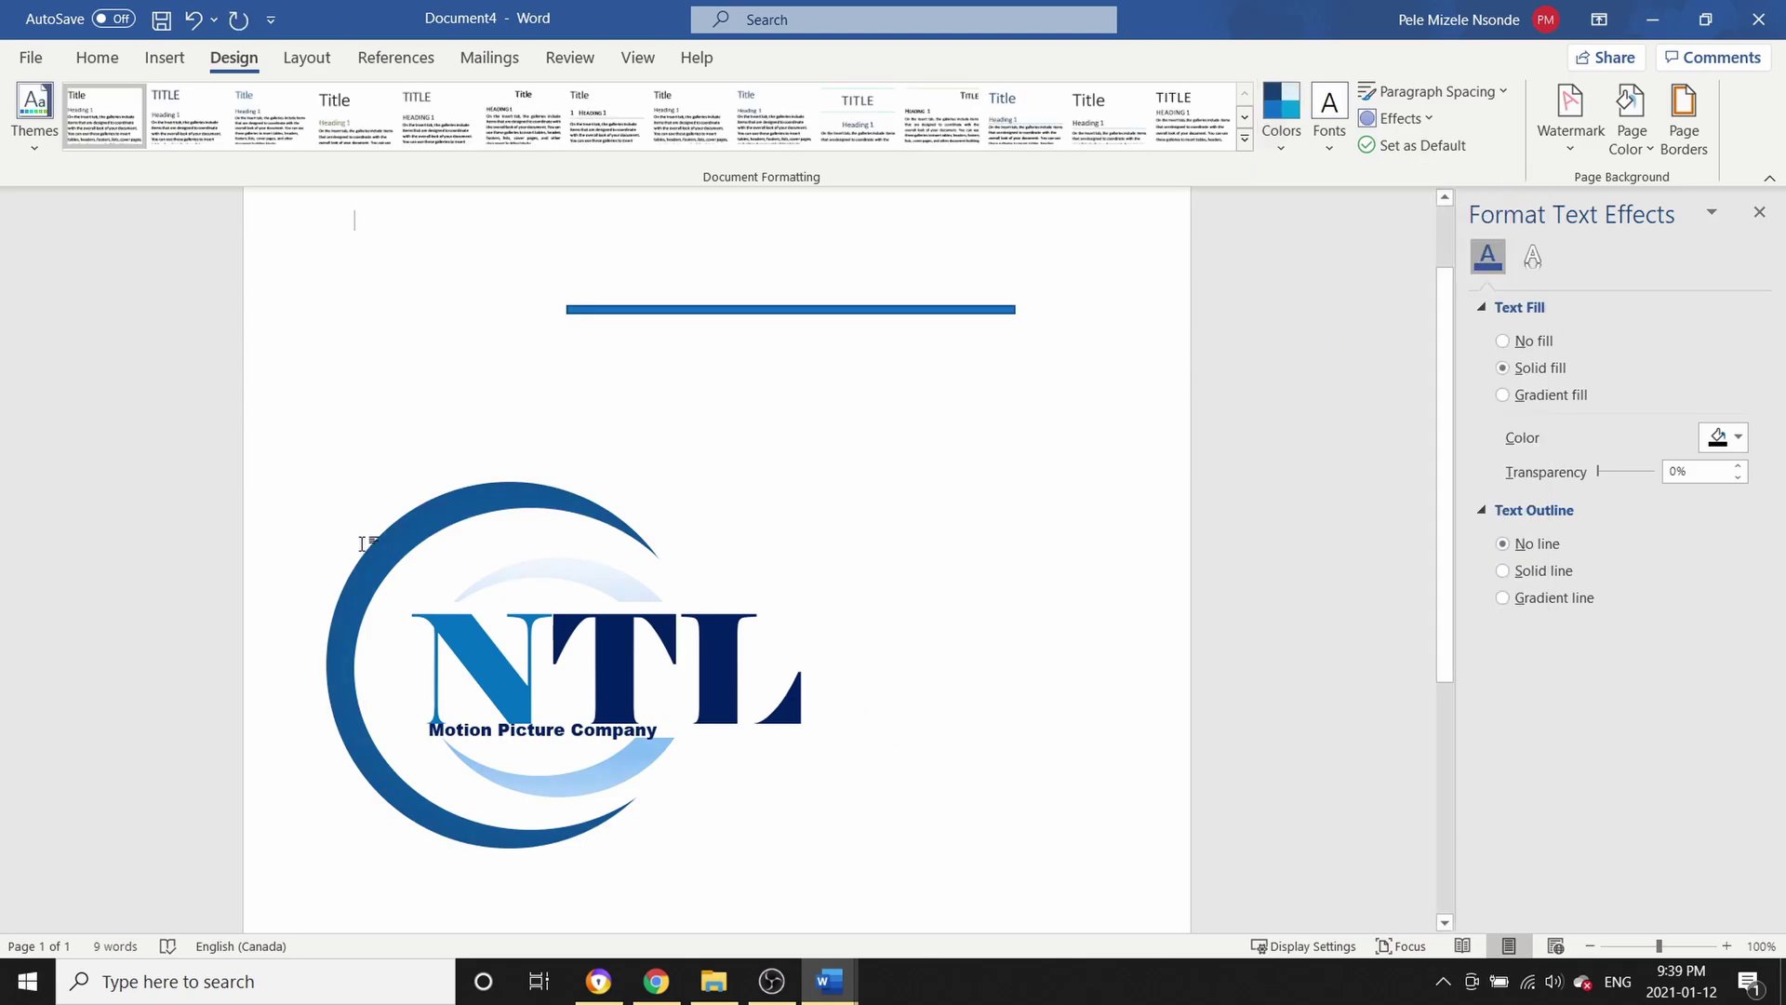
Draw a large diamond over the logo and resize it to about 13.66 × 15.38 cm
{"action": "left_click", "coordinate": [165, 57]}
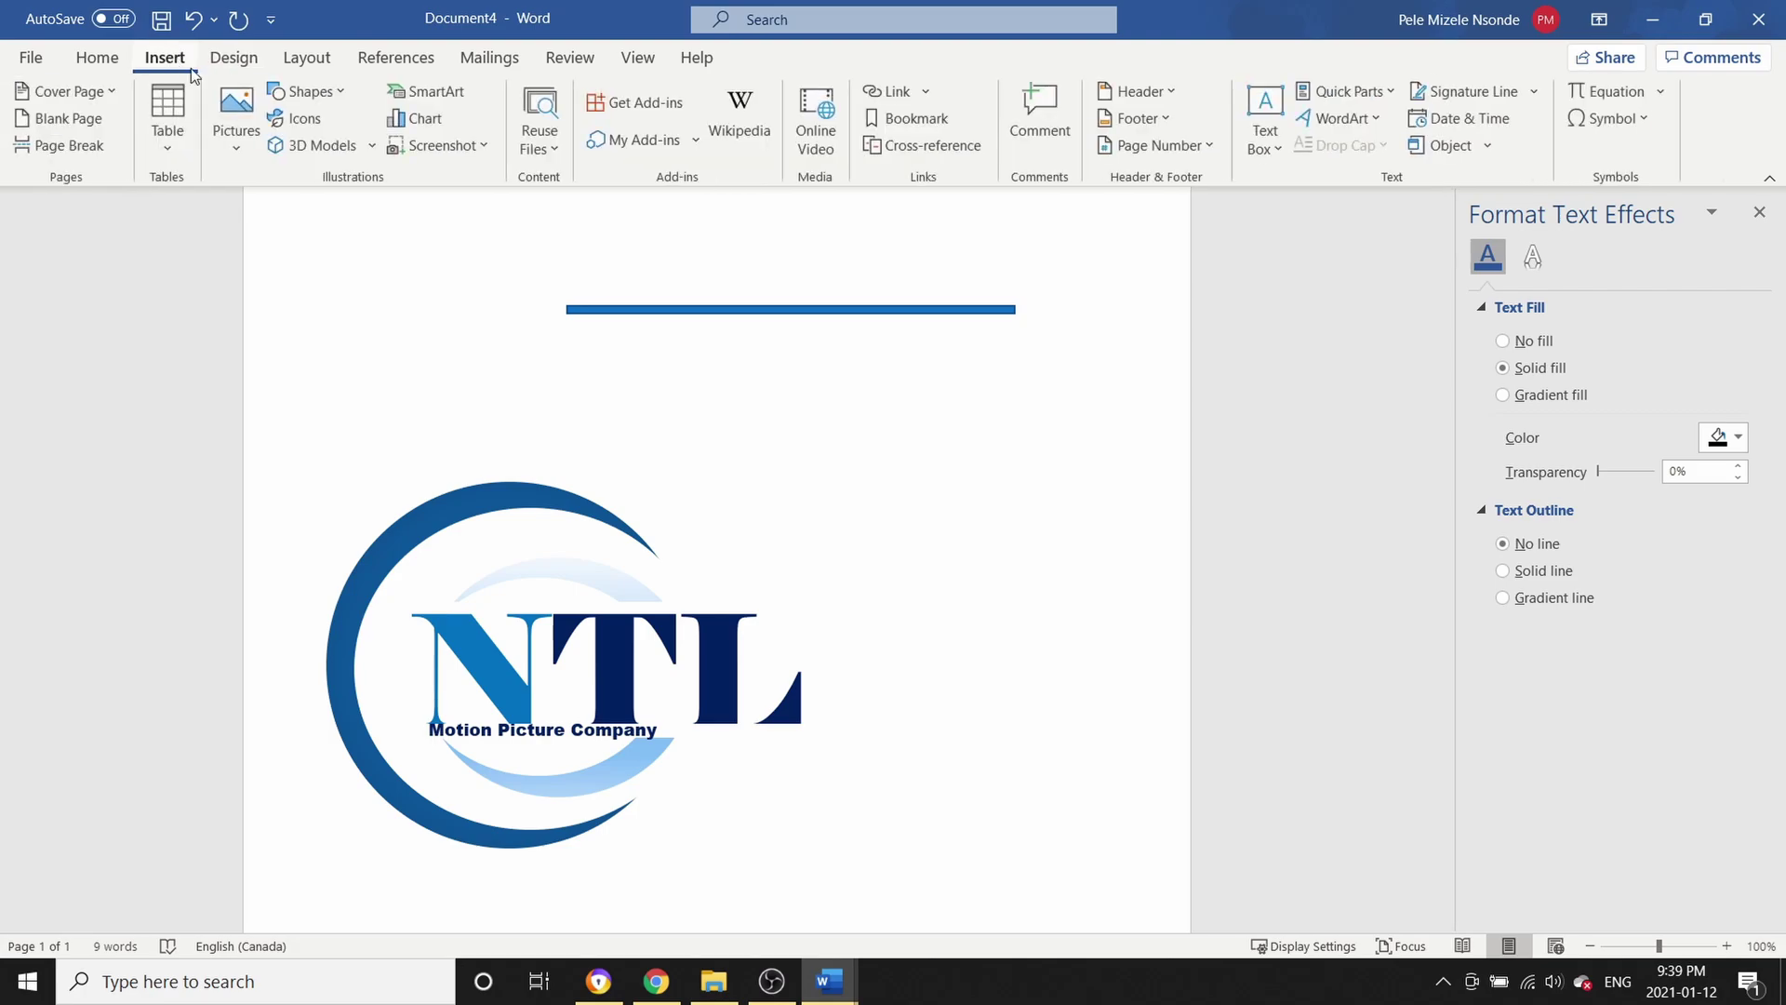
{"action": "left_click", "coordinate": [328, 99]}
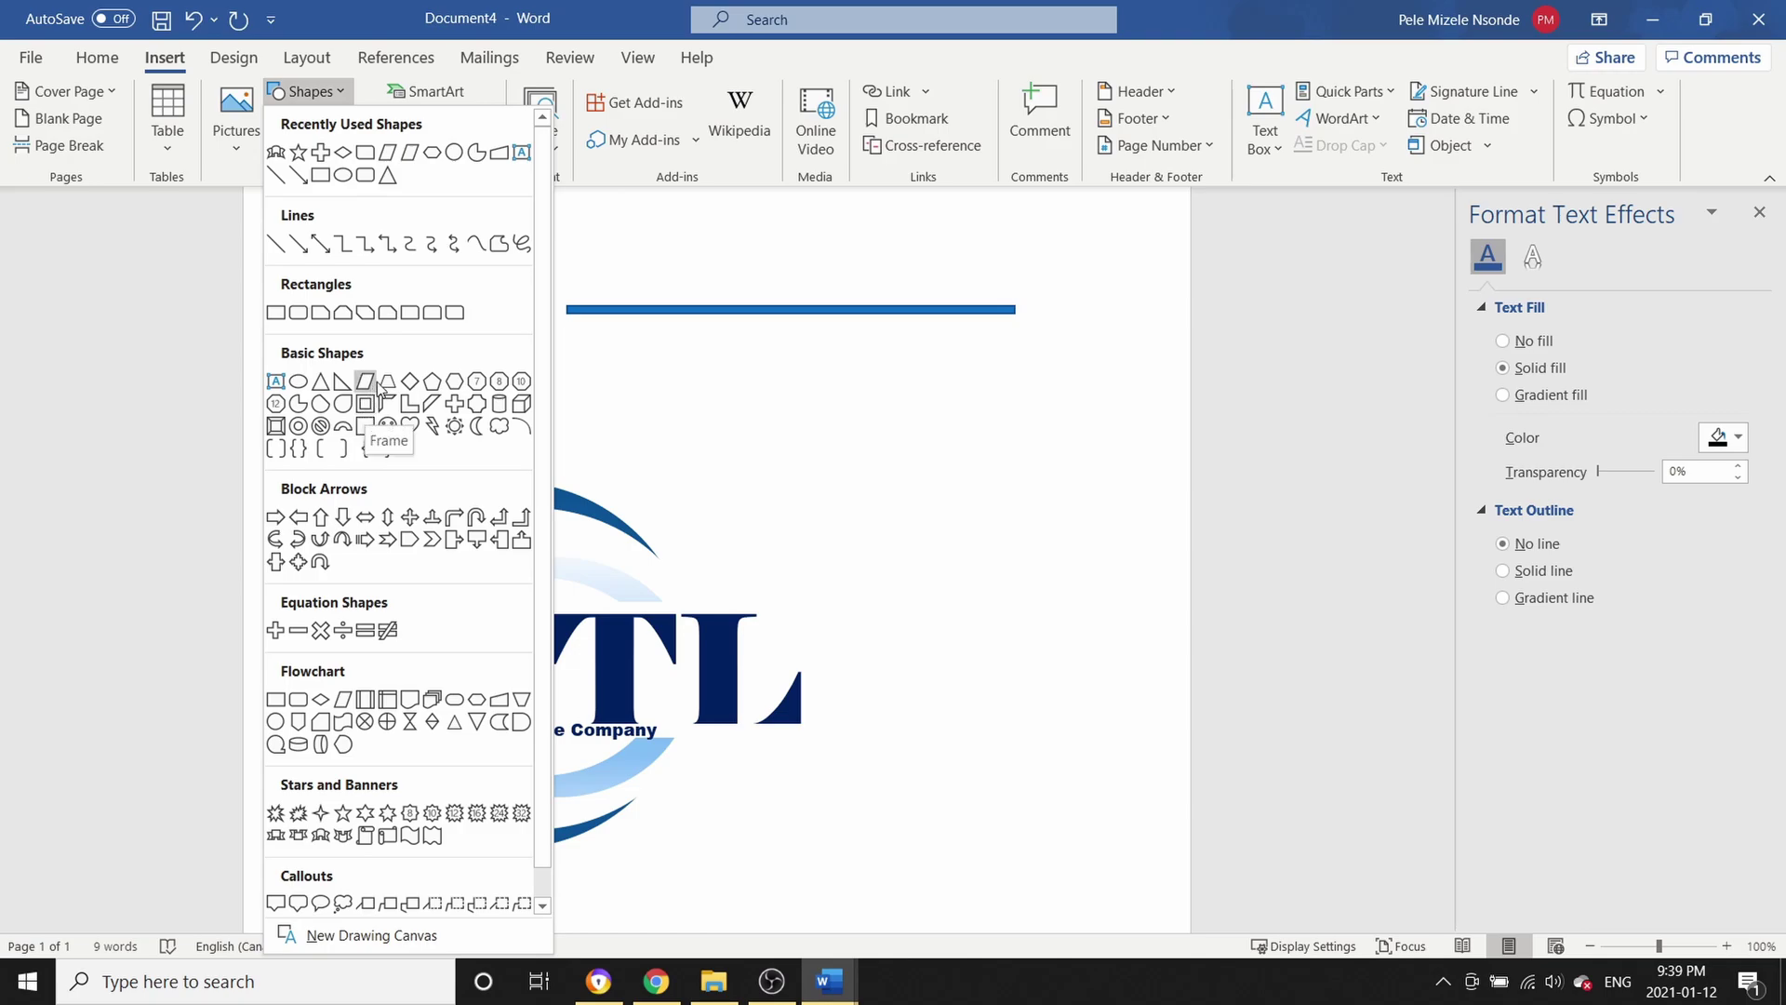
{"action": "left_click", "coordinate": [408, 380]}
{"action": "left_click_drag", "start_coordinate": [289, 406], "coordinate": [896, 840]}
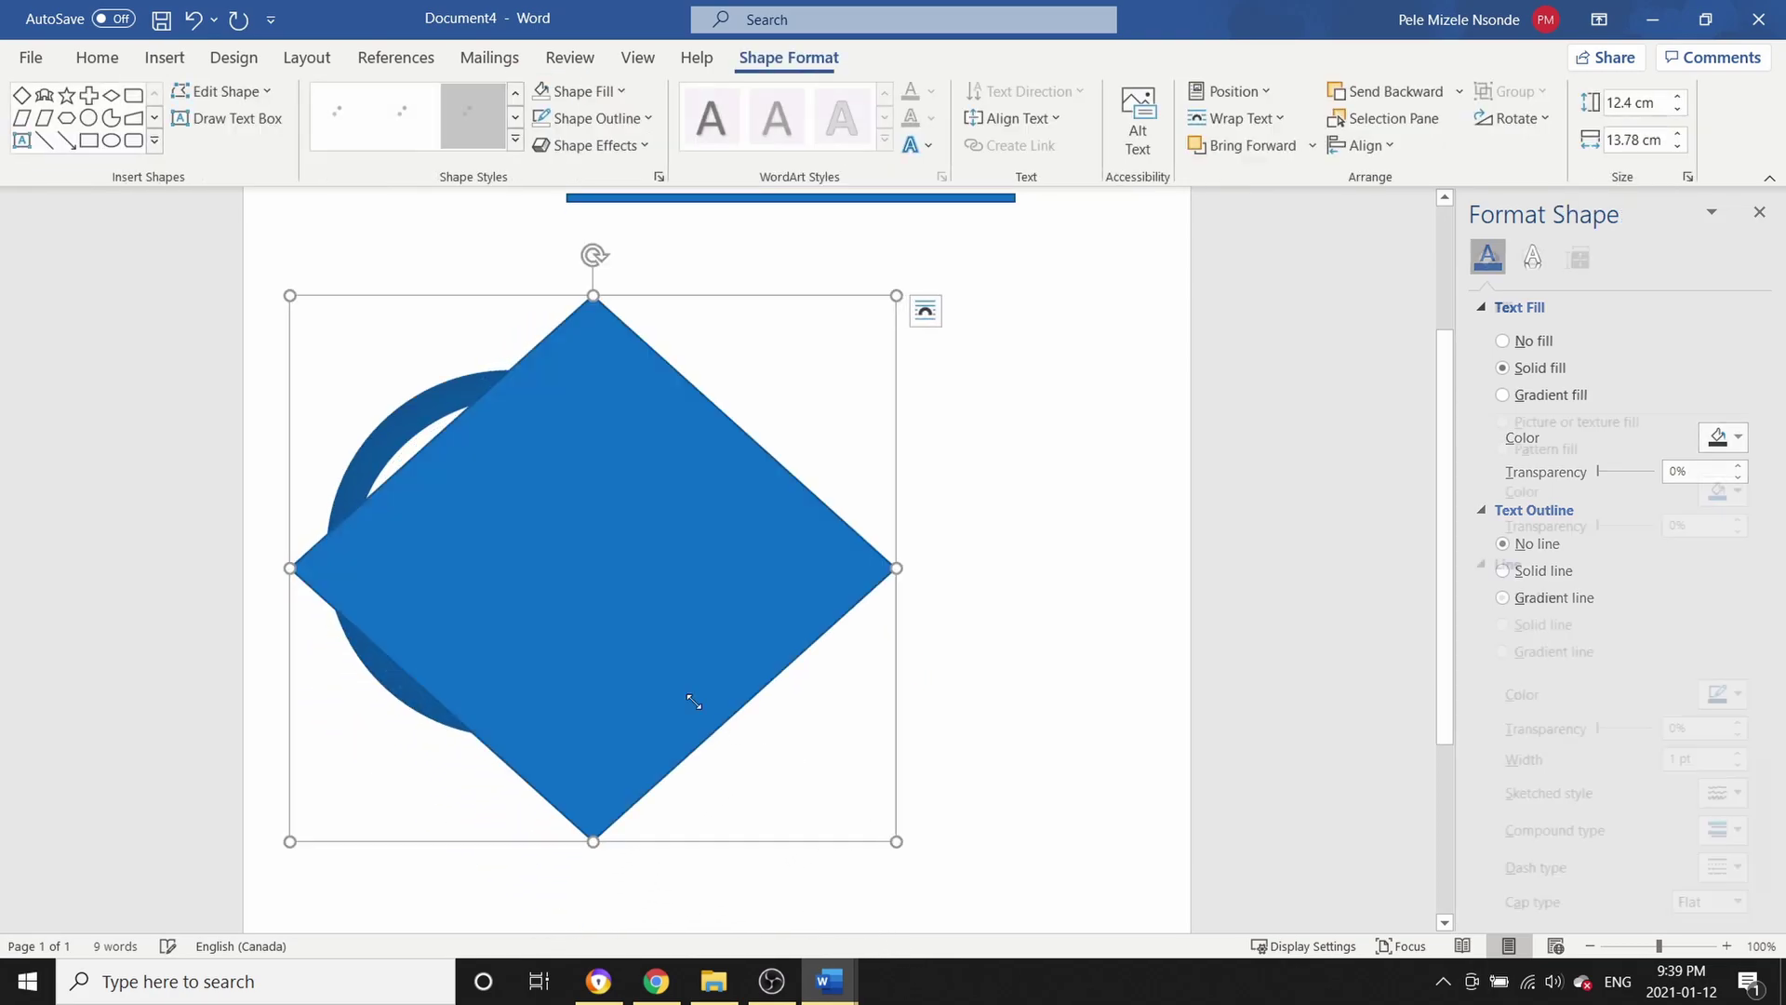
{"action": "left_click_drag", "start_coordinate": [626, 590], "coordinate": [593, 571]}
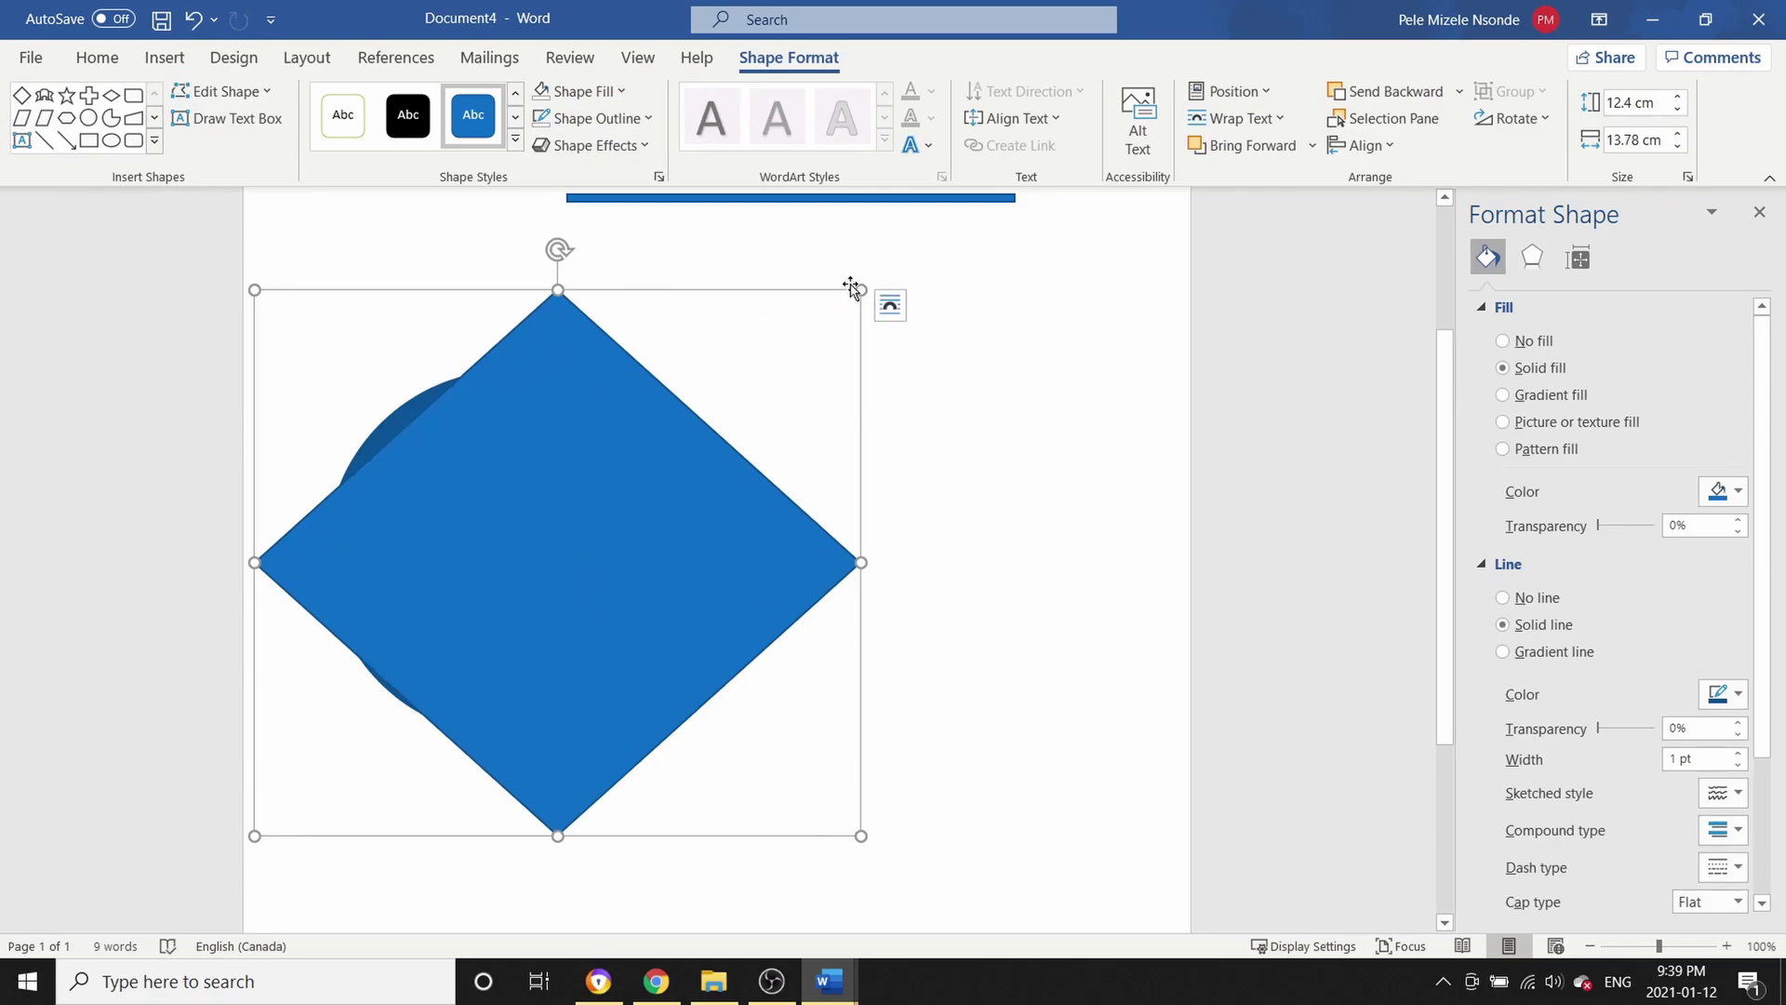
{"action": "mouse_move", "coordinate": [861, 289]}
{"action": "left_mouse_down"}
{"action": "mouse_move", "coordinate": [995, 253]}
{"action": "mouse_move", "coordinate": [753, 280]}
{"action": "mouse_move", "coordinate": [887, 267]}
{"action": "left_mouse_up"}
{"action": "left_click_drag", "start_coordinate": [644, 572], "coordinate": [518, 555]}
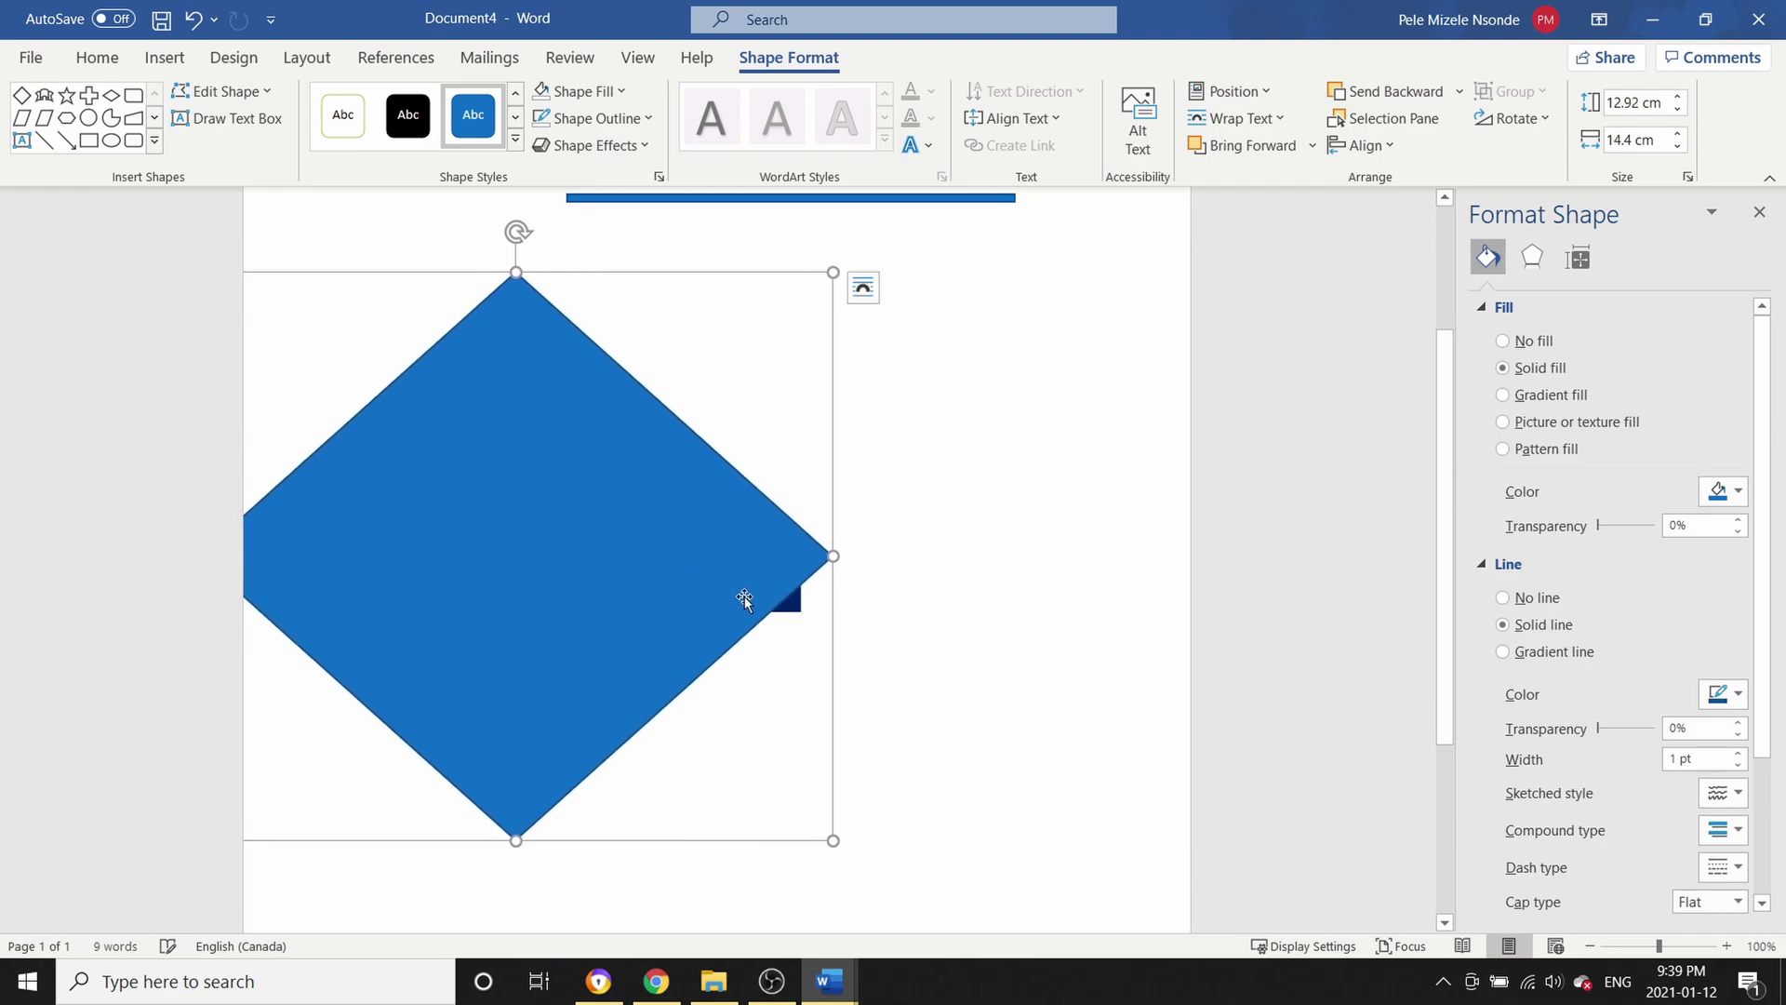
{"action": "left_click_drag", "start_coordinate": [832, 840], "coordinate": [875, 872]}
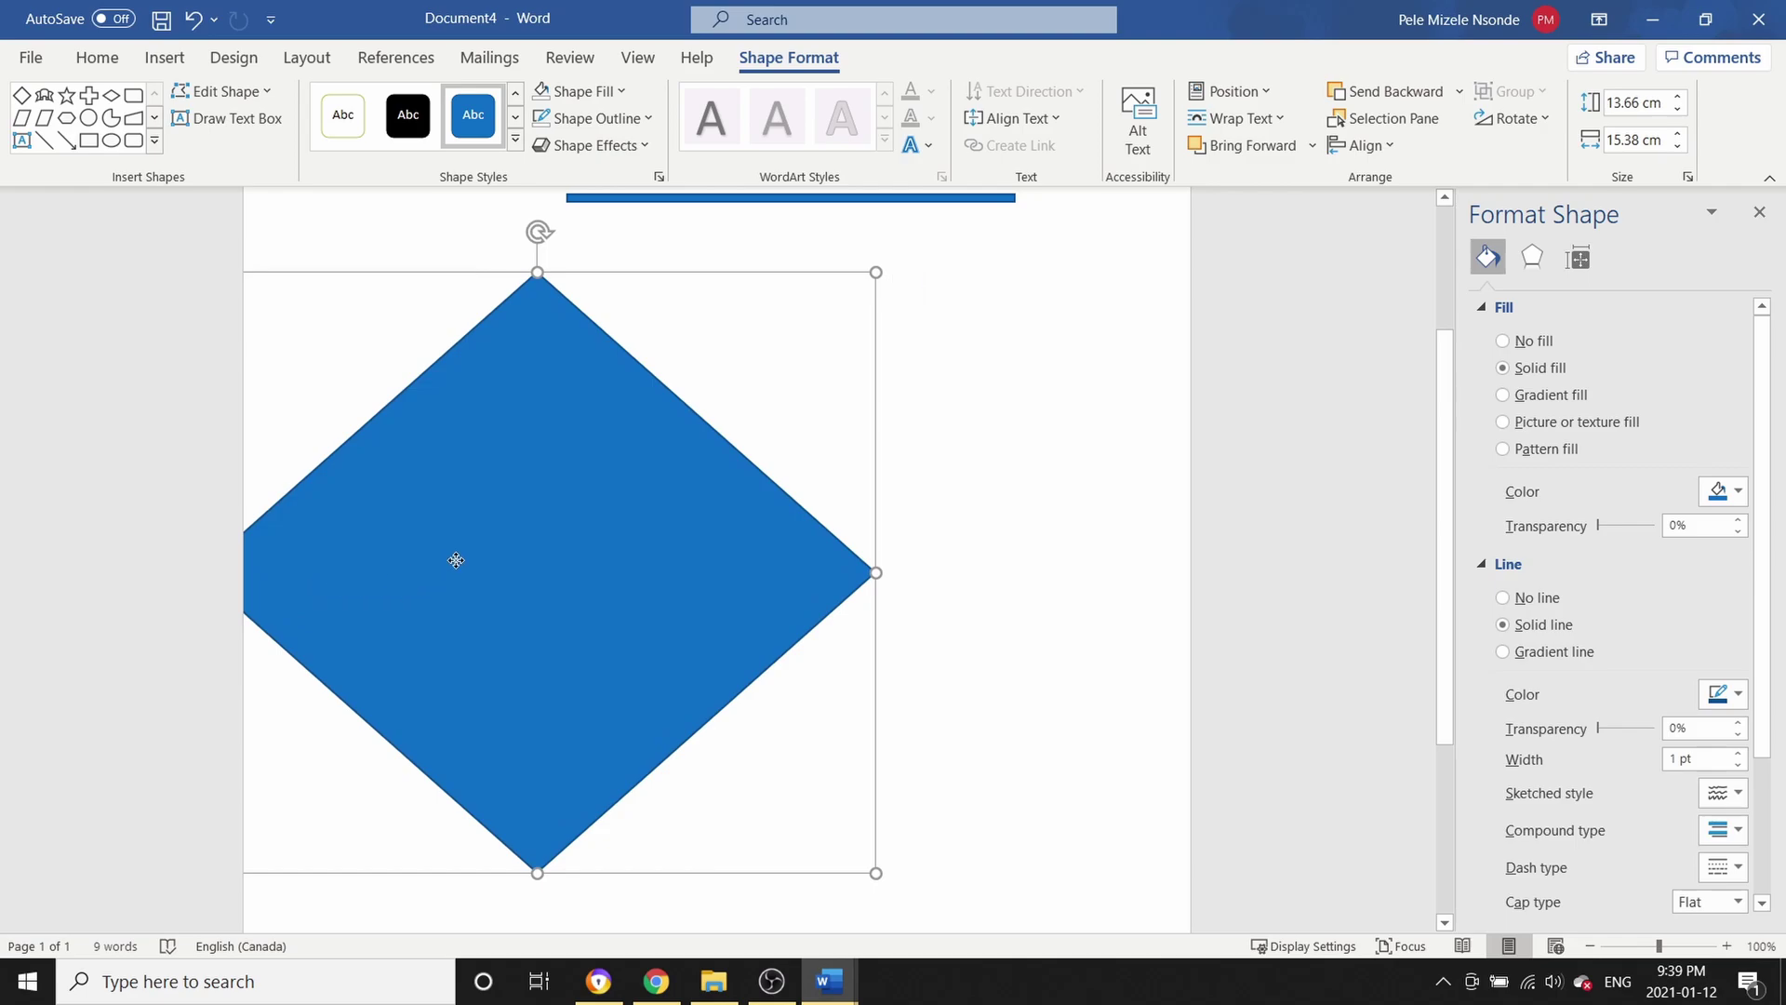
{"action": "left_click_drag", "start_coordinate": [456, 561], "coordinate": [494, 550]}
Send the blue diamond to the back behind the NTL logo
{"action": "right_click", "coordinate": [495, 549]}
{"action": "mouse_move", "coordinate": [696, 657]}
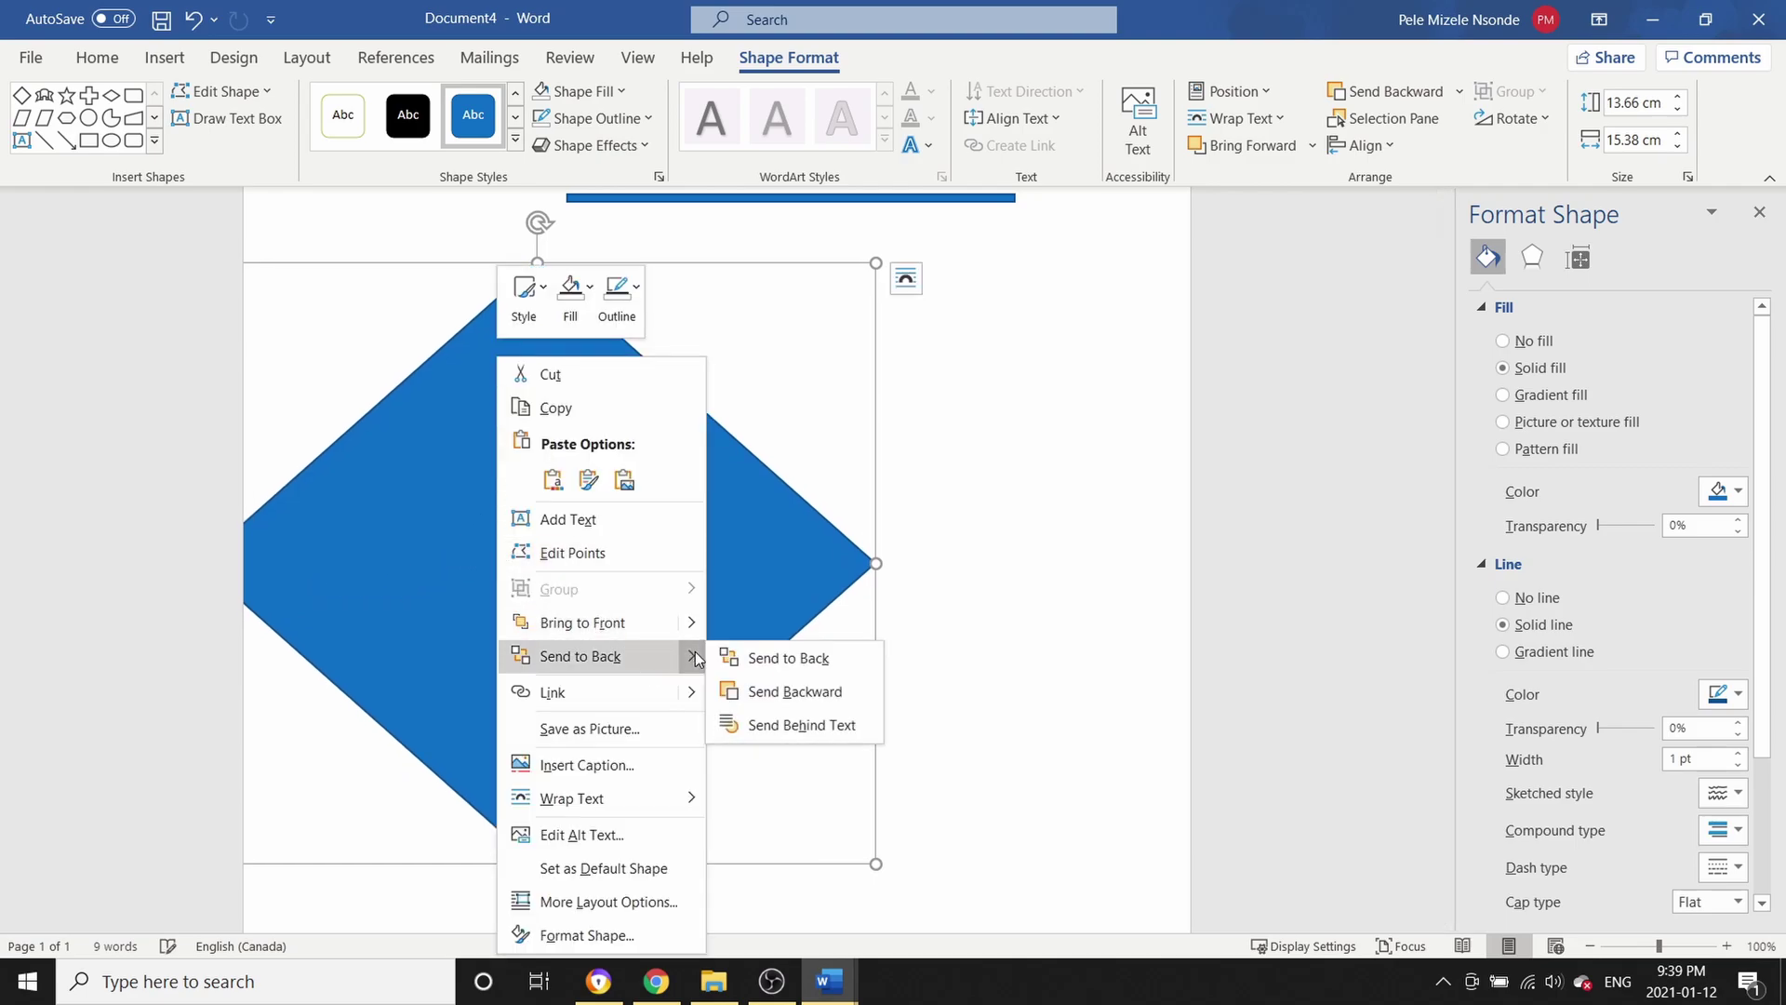
{"action": "left_click", "coordinate": [791, 656]}
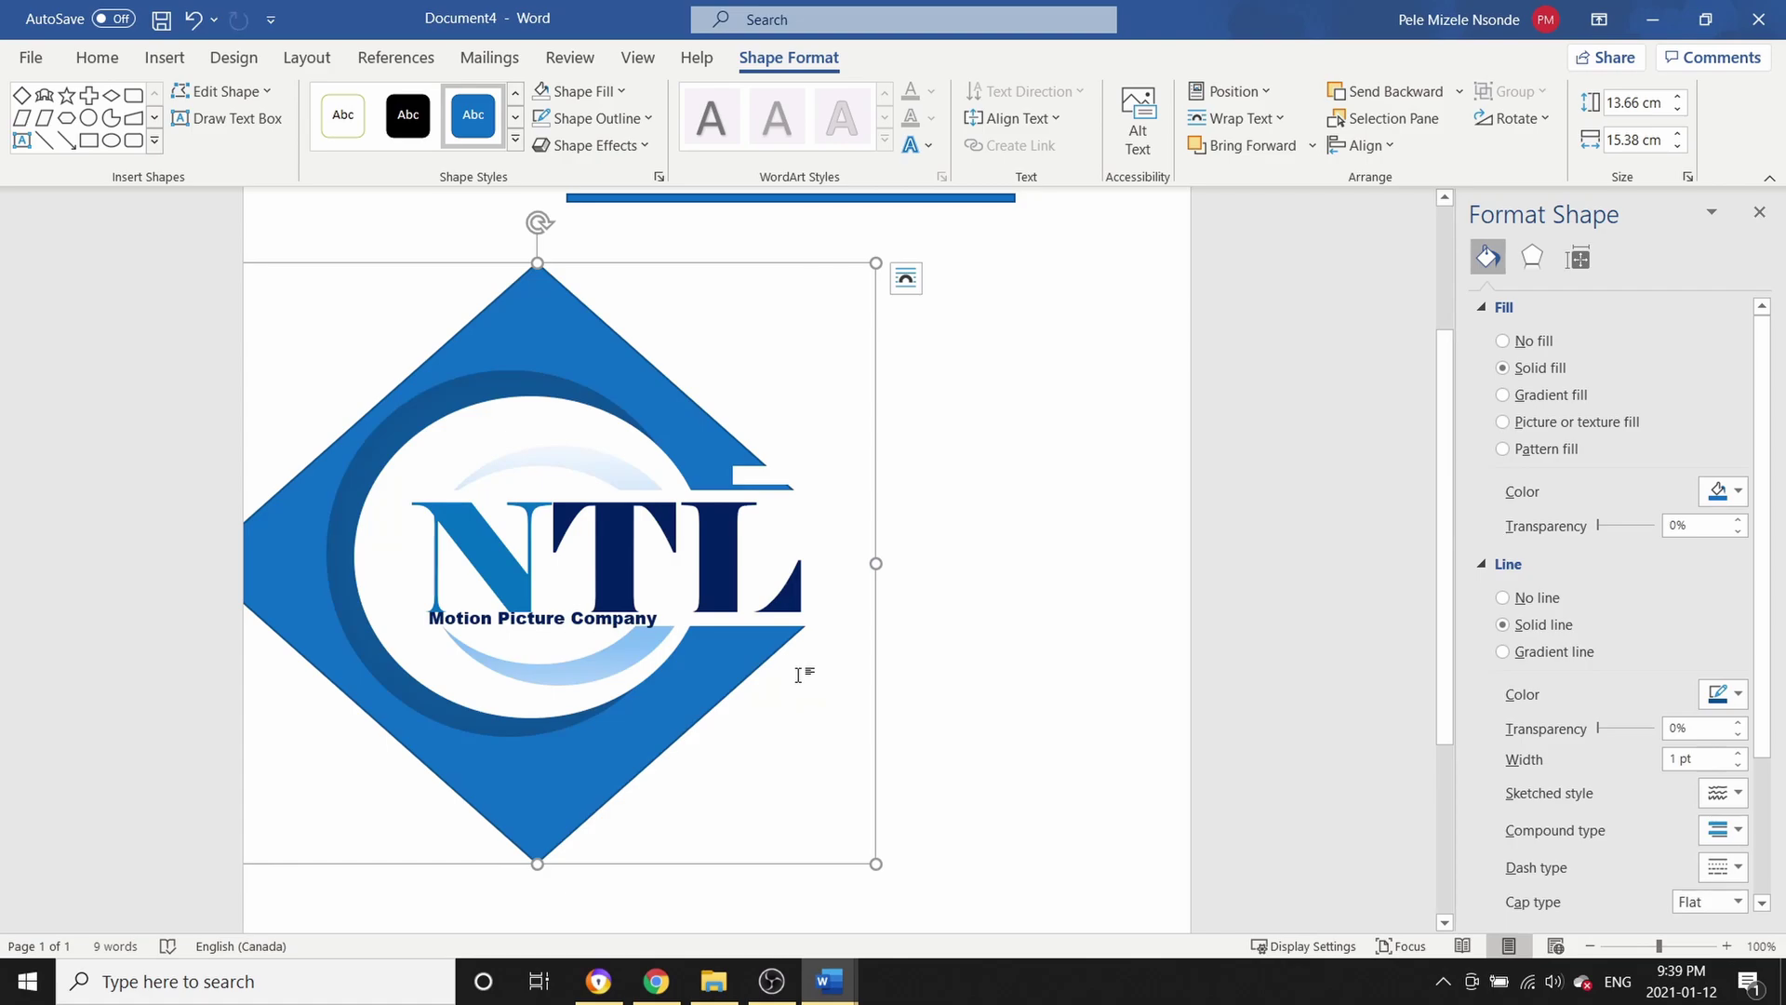
{"action": "left_click", "coordinate": [1042, 563]}
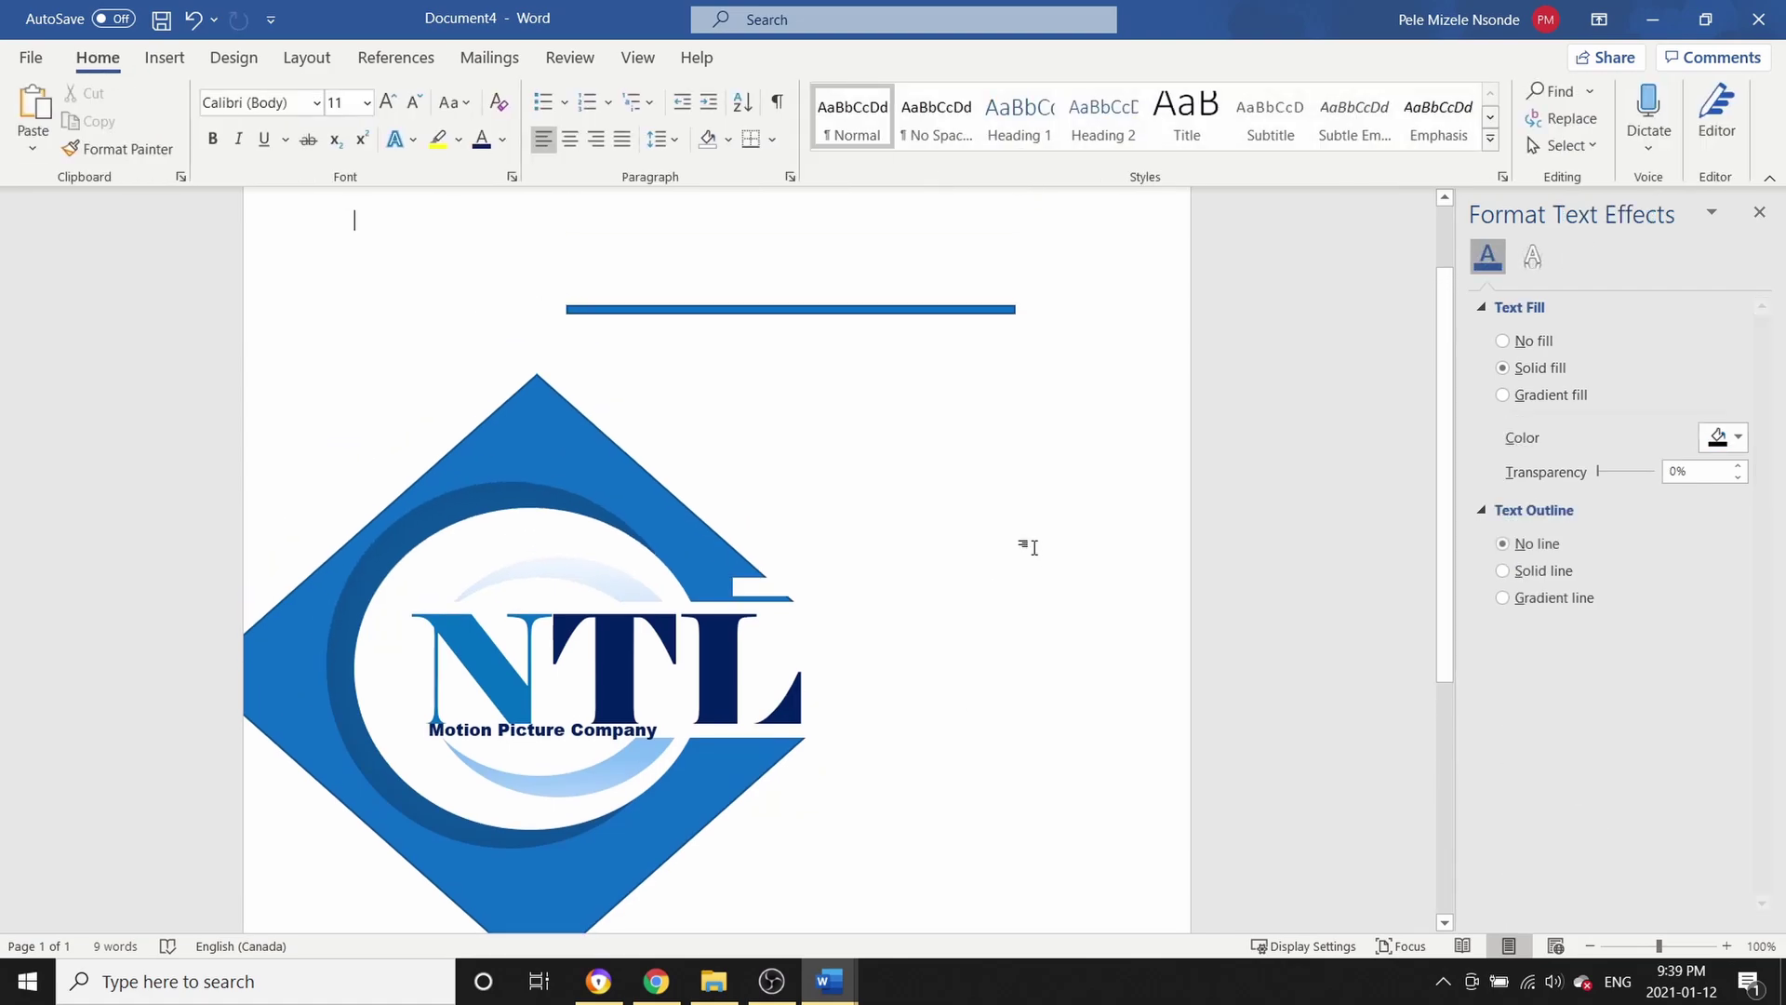
{"action": "scroll", "coordinate": [917, 479], "scroll_direction": "down", "scroll_amount": 2}
{"action": "scroll", "coordinate": [916, 465], "scroll_direction": "up", "scroll_amount": 1}
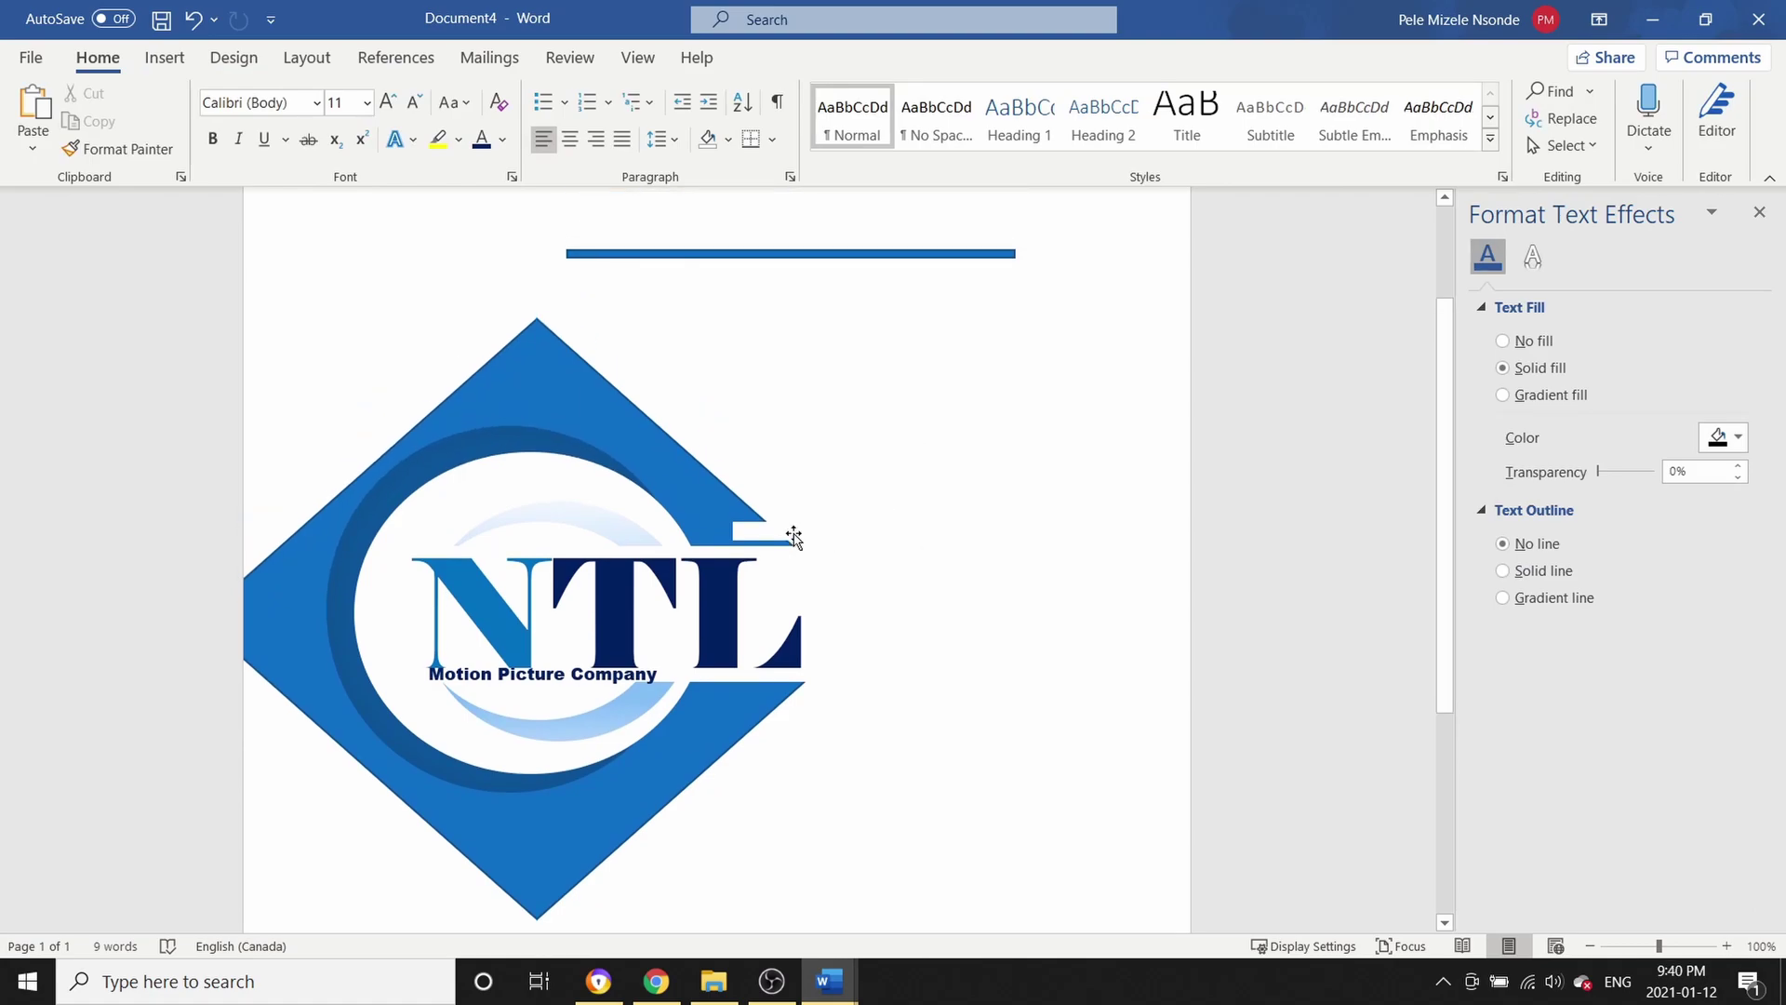
Draw a wide rectangle below the logo over the diamond's lower tip
{"action": "left_click", "coordinate": [165, 58]}
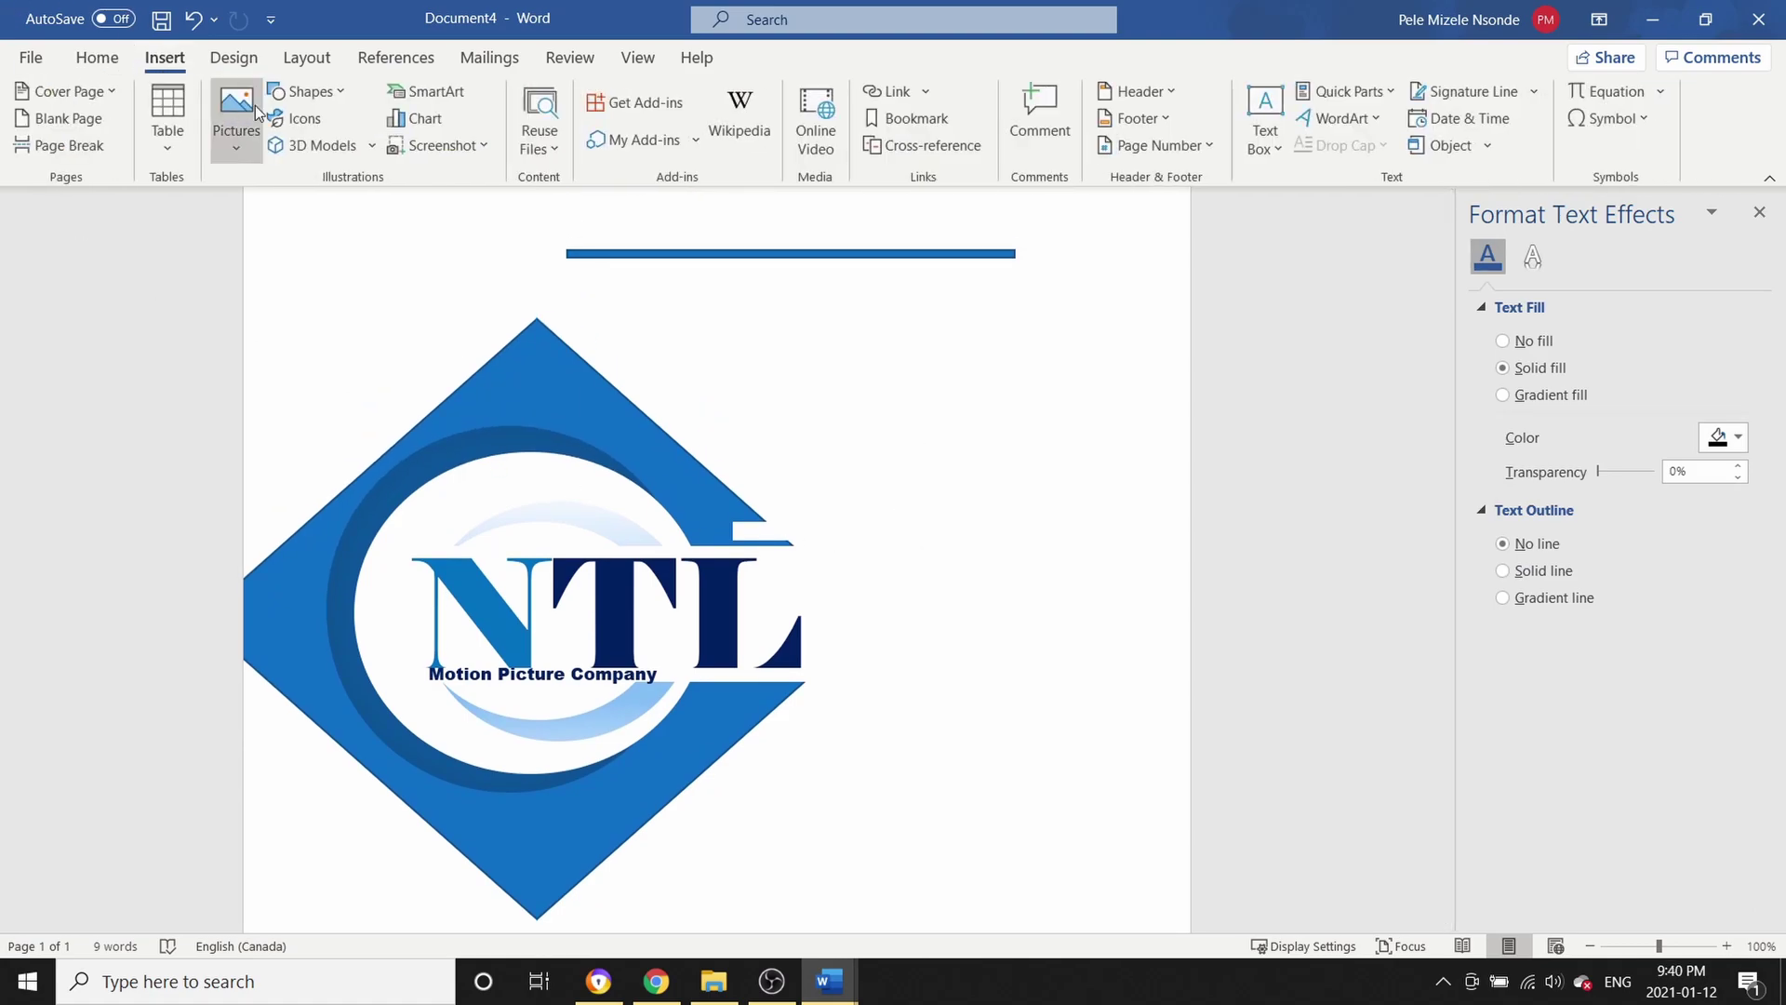
{"action": "left_click", "coordinate": [307, 91]}
{"action": "left_click", "coordinate": [277, 313]}
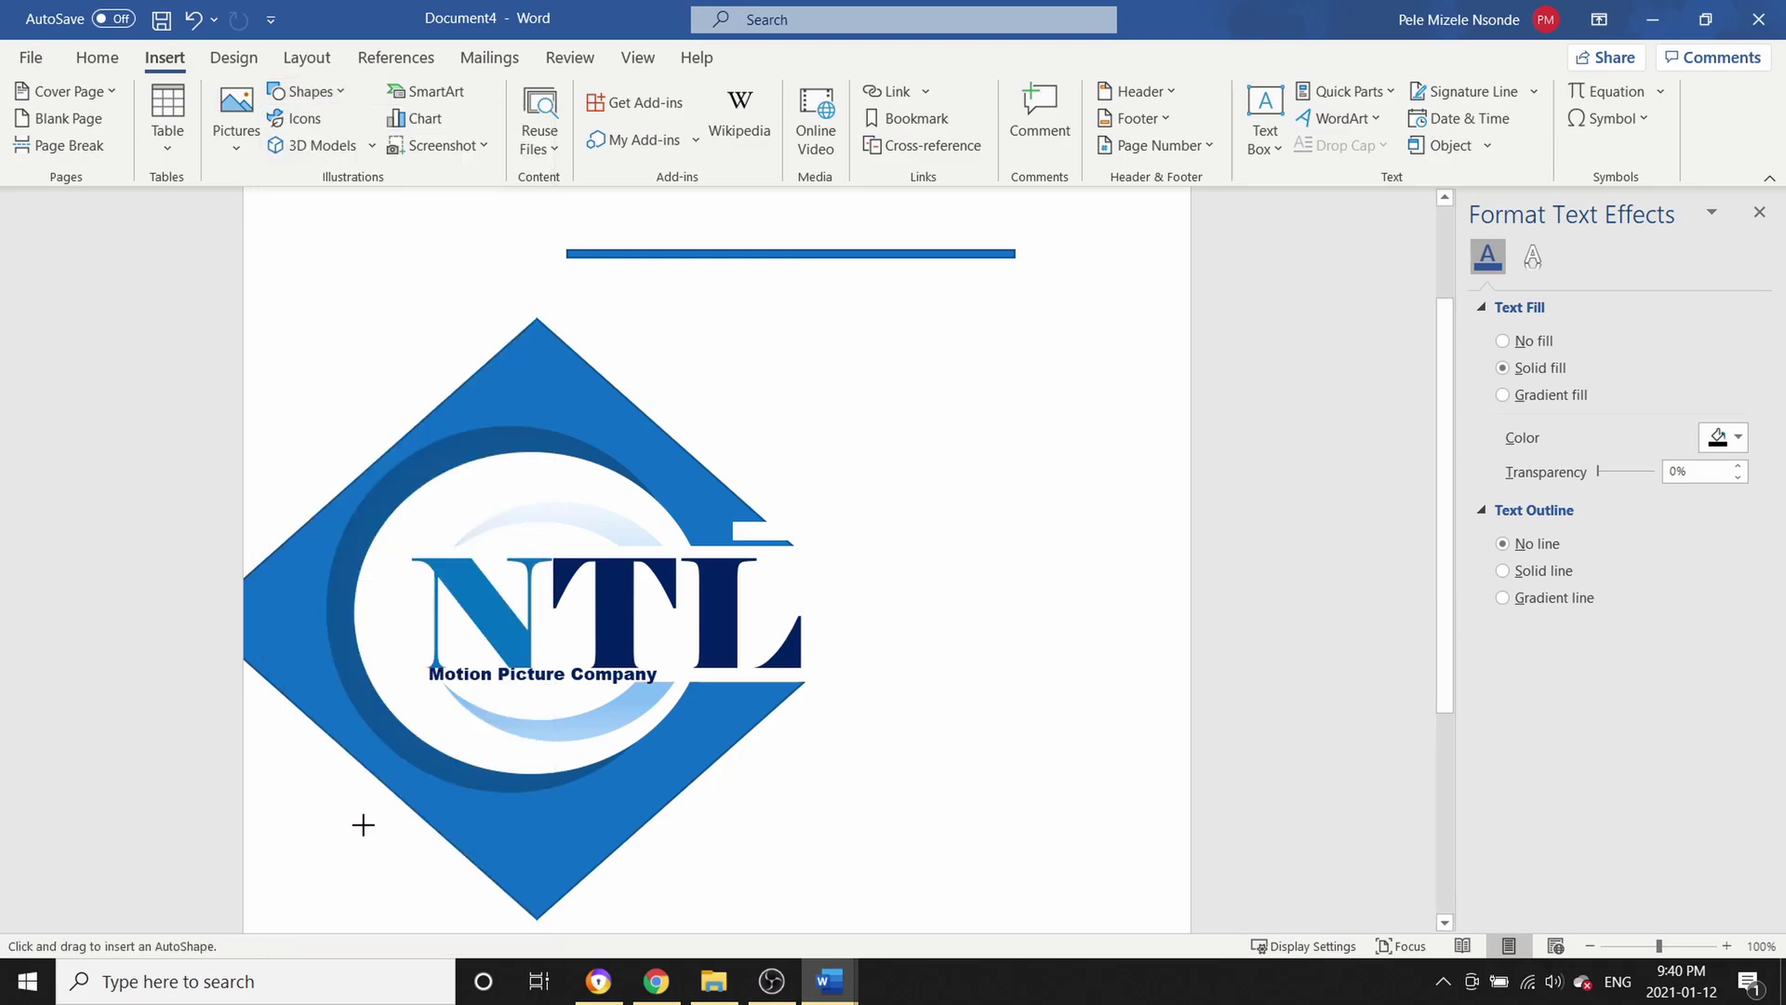
{"action": "left_click_drag", "start_coordinate": [288, 822], "coordinate": [993, 948]}
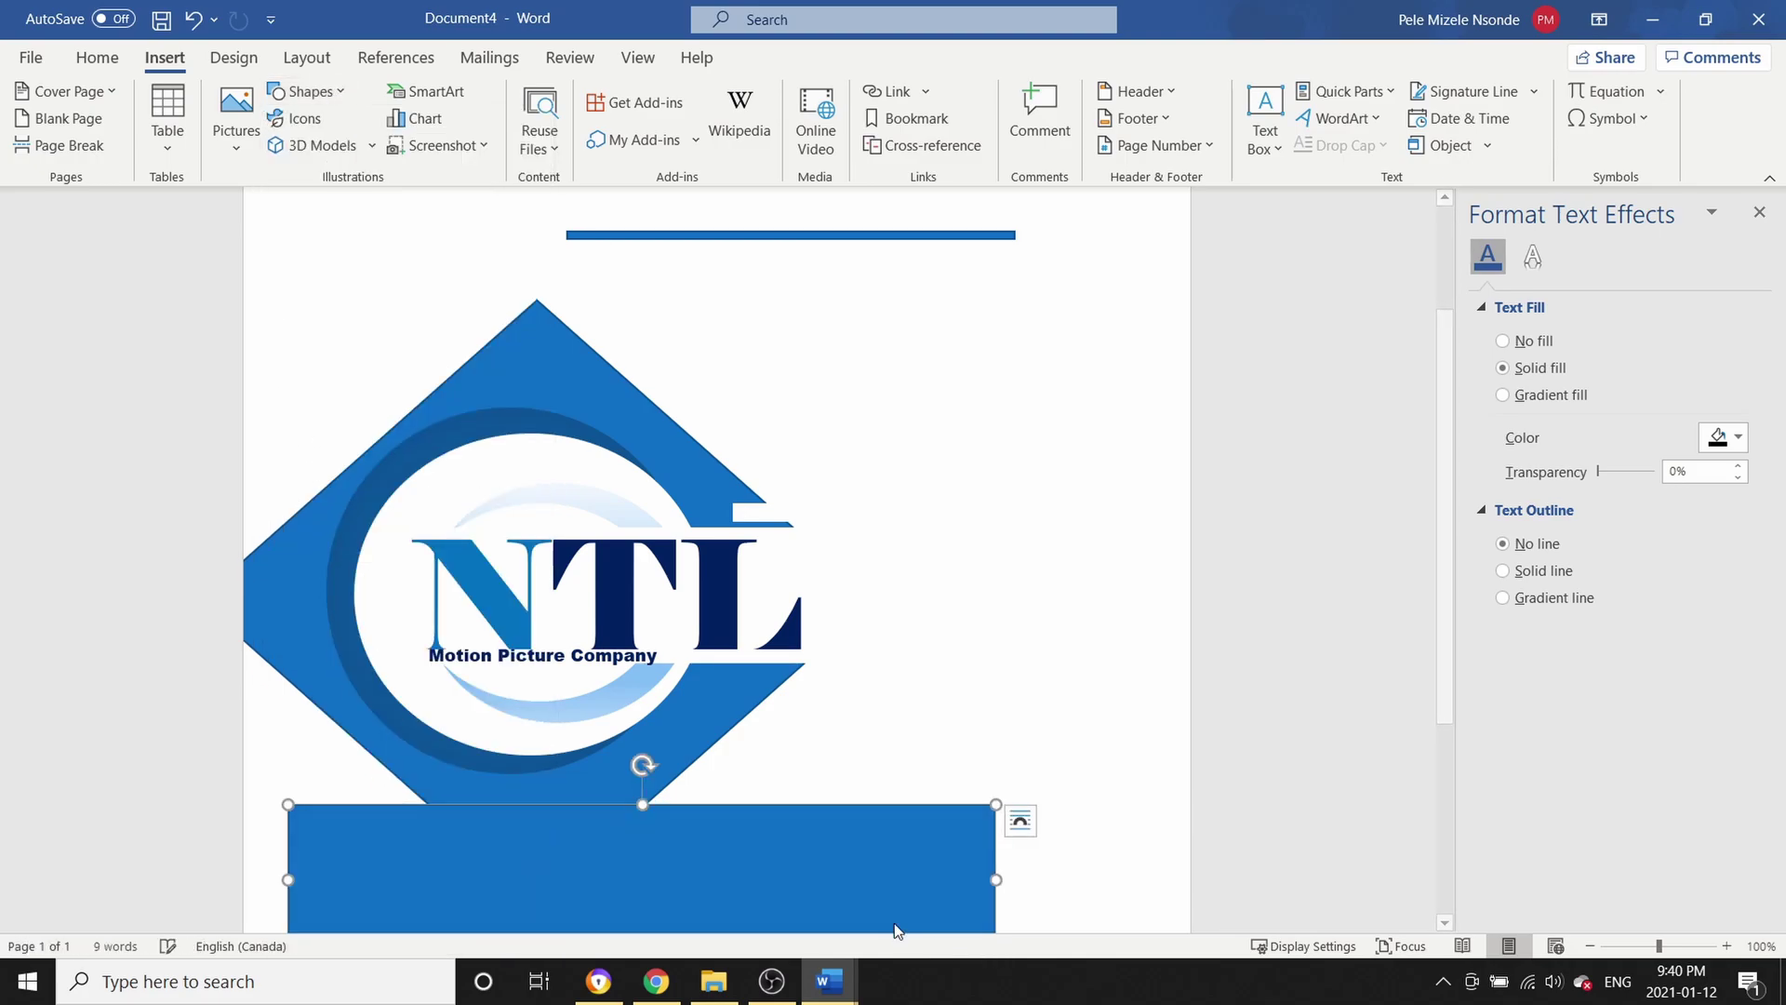
{"action": "left_click_drag", "start_coordinate": [641, 806], "coordinate": [640, 784]}
{"action": "left_click_drag", "start_coordinate": [288, 784], "coordinate": [251, 784]}
{"action": "left_click_drag", "start_coordinate": [624, 783], "coordinate": [620, 773]}
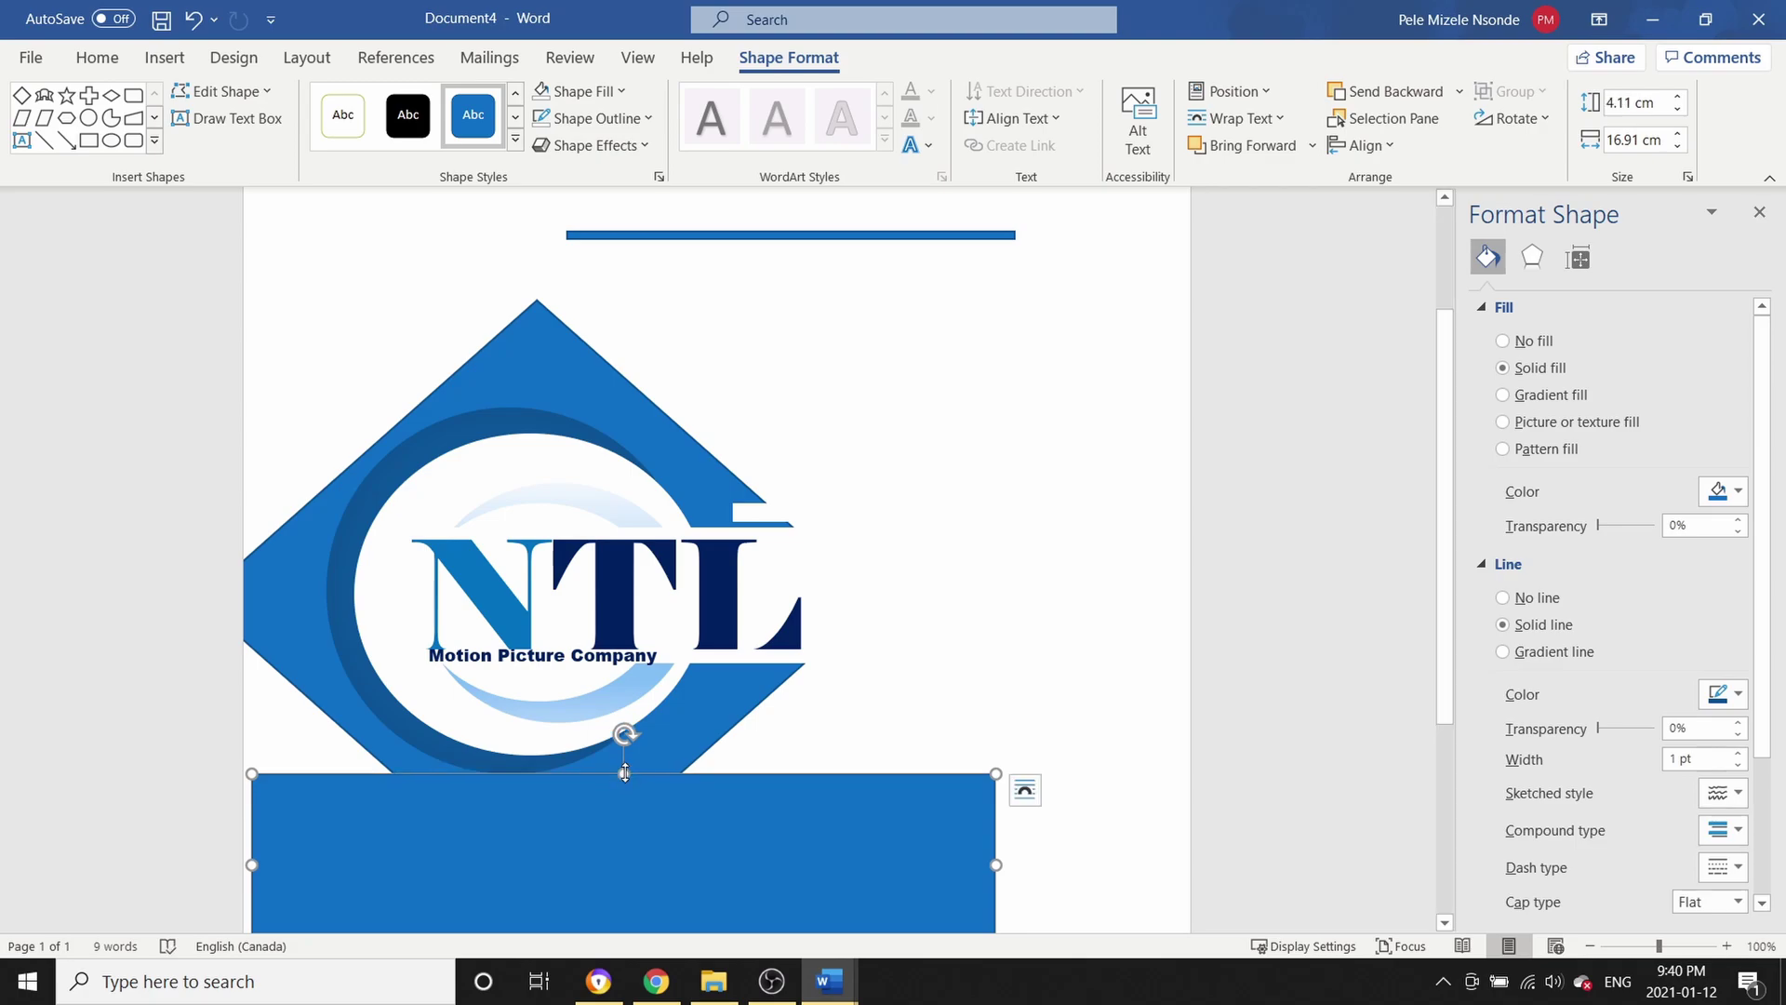
Fill the rectangle white and remove its outline
{"action": "left_click", "coordinate": [1735, 492]}
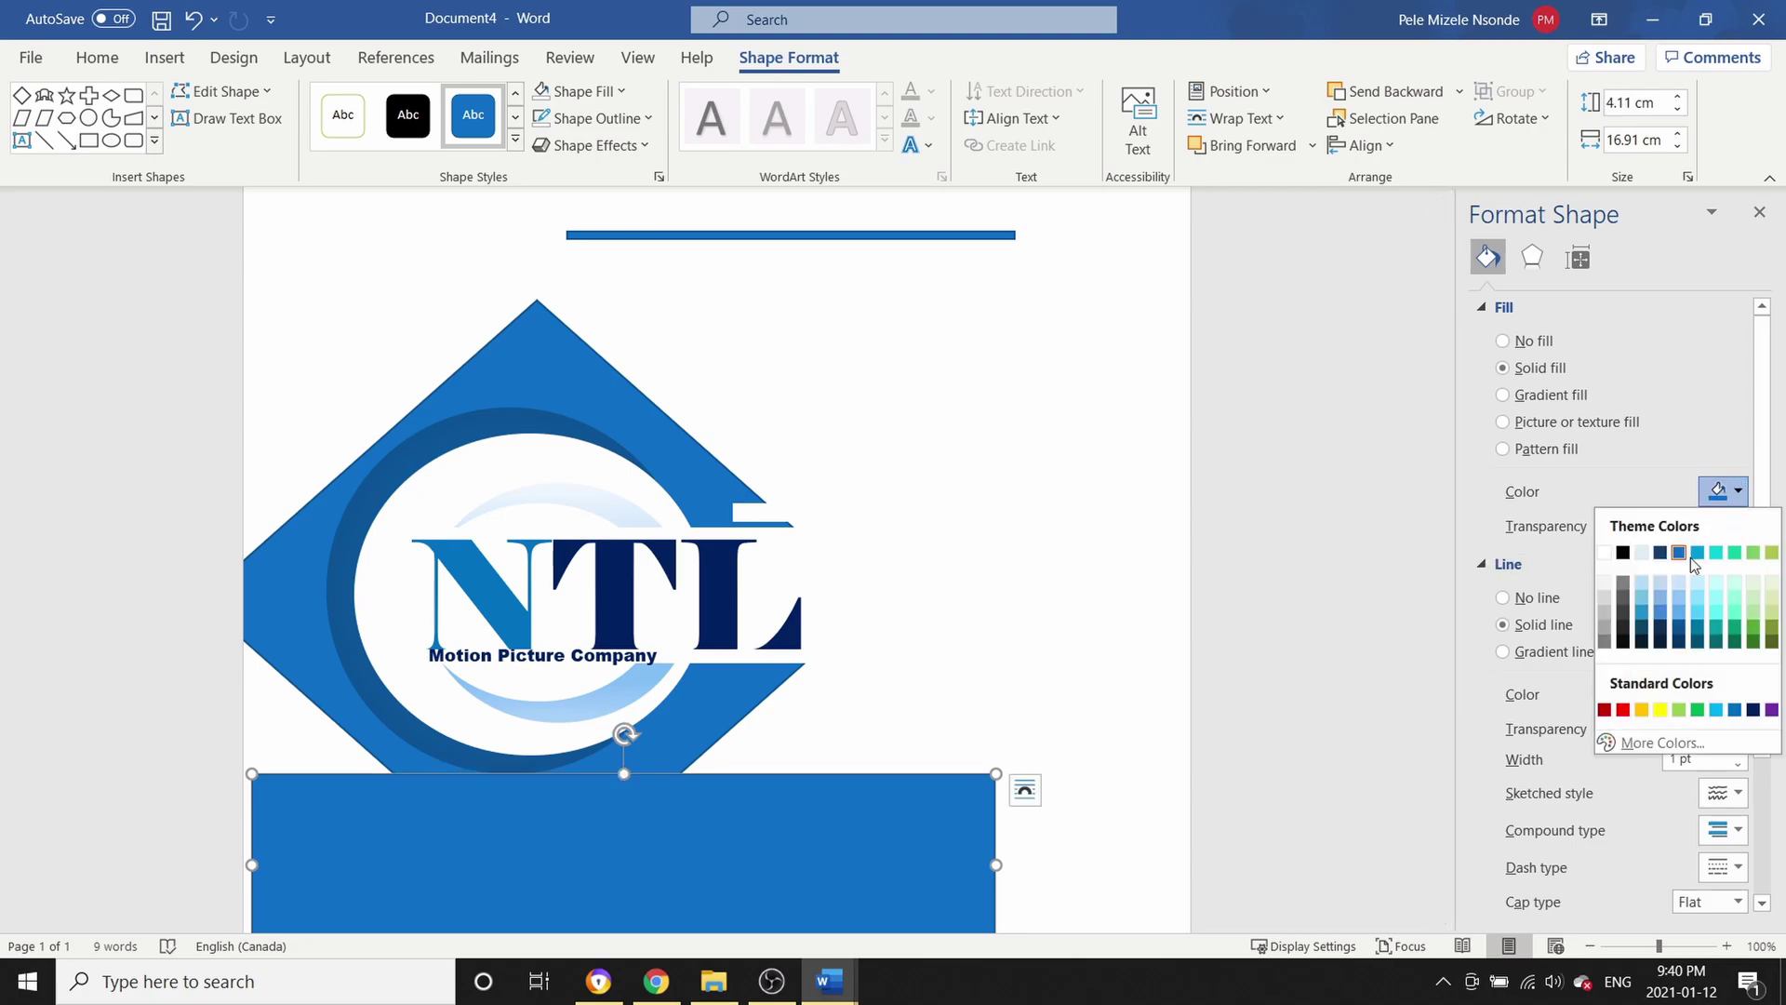
{"action": "left_click", "coordinate": [1604, 555]}
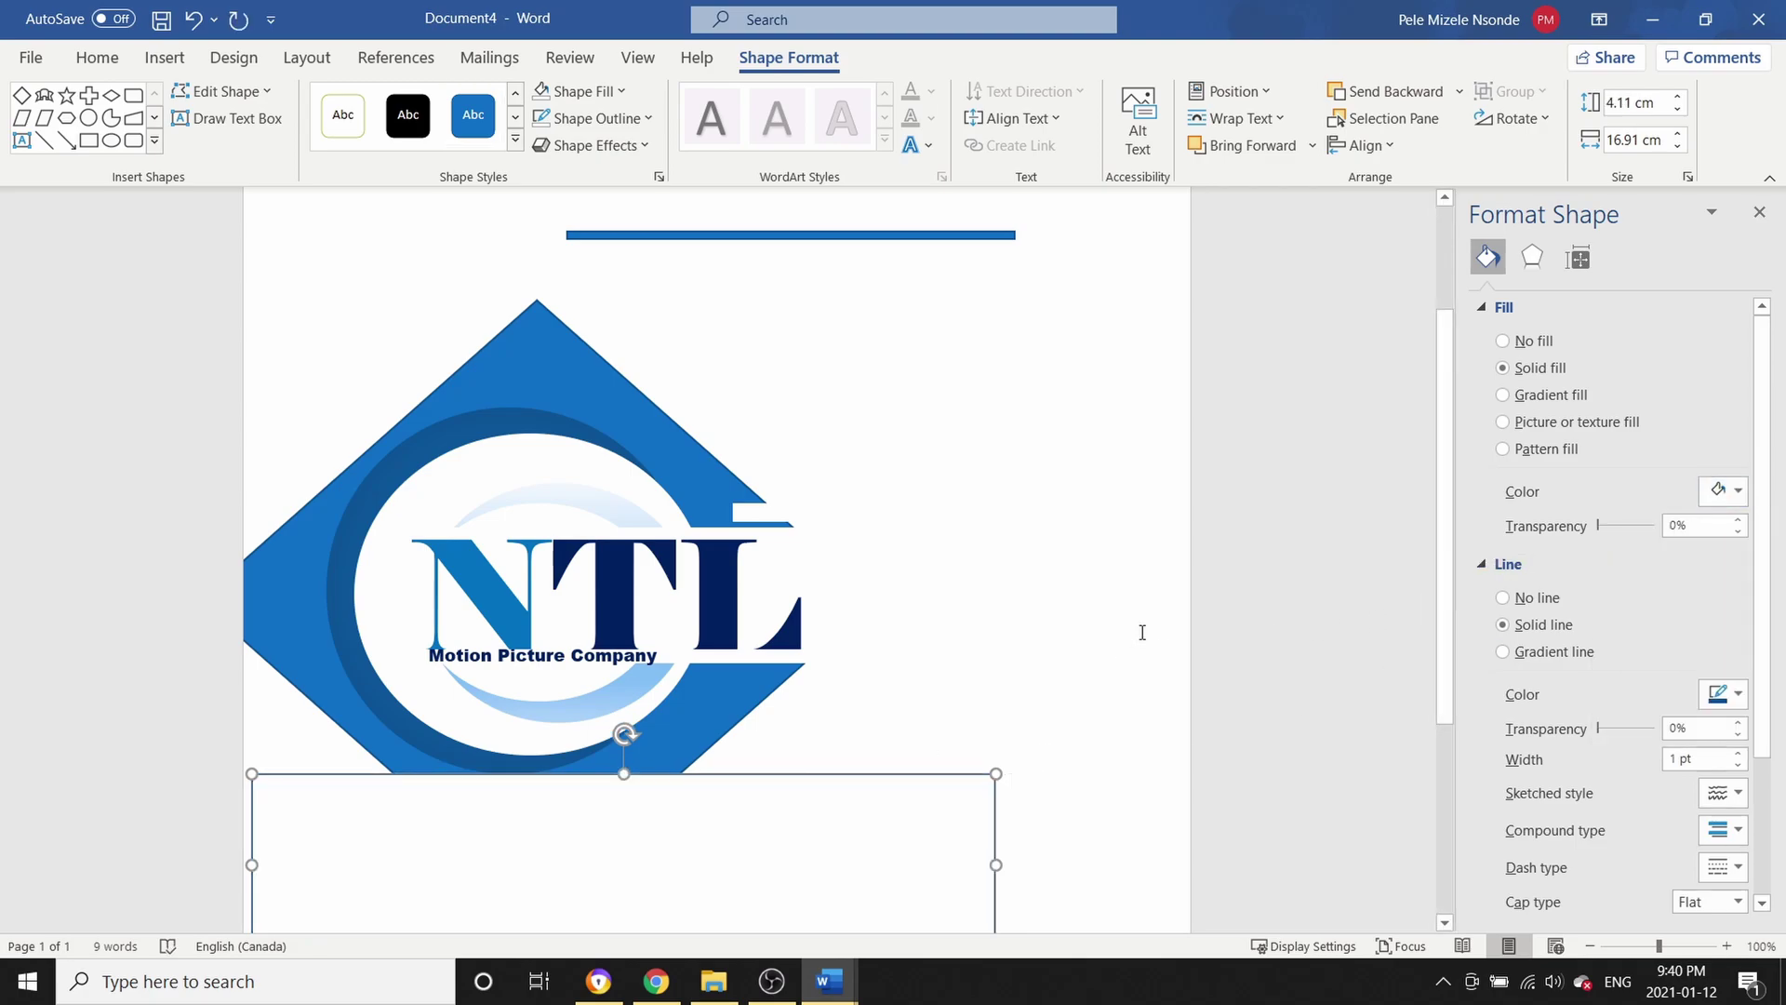
{"action": "left_click", "coordinate": [1140, 632]}
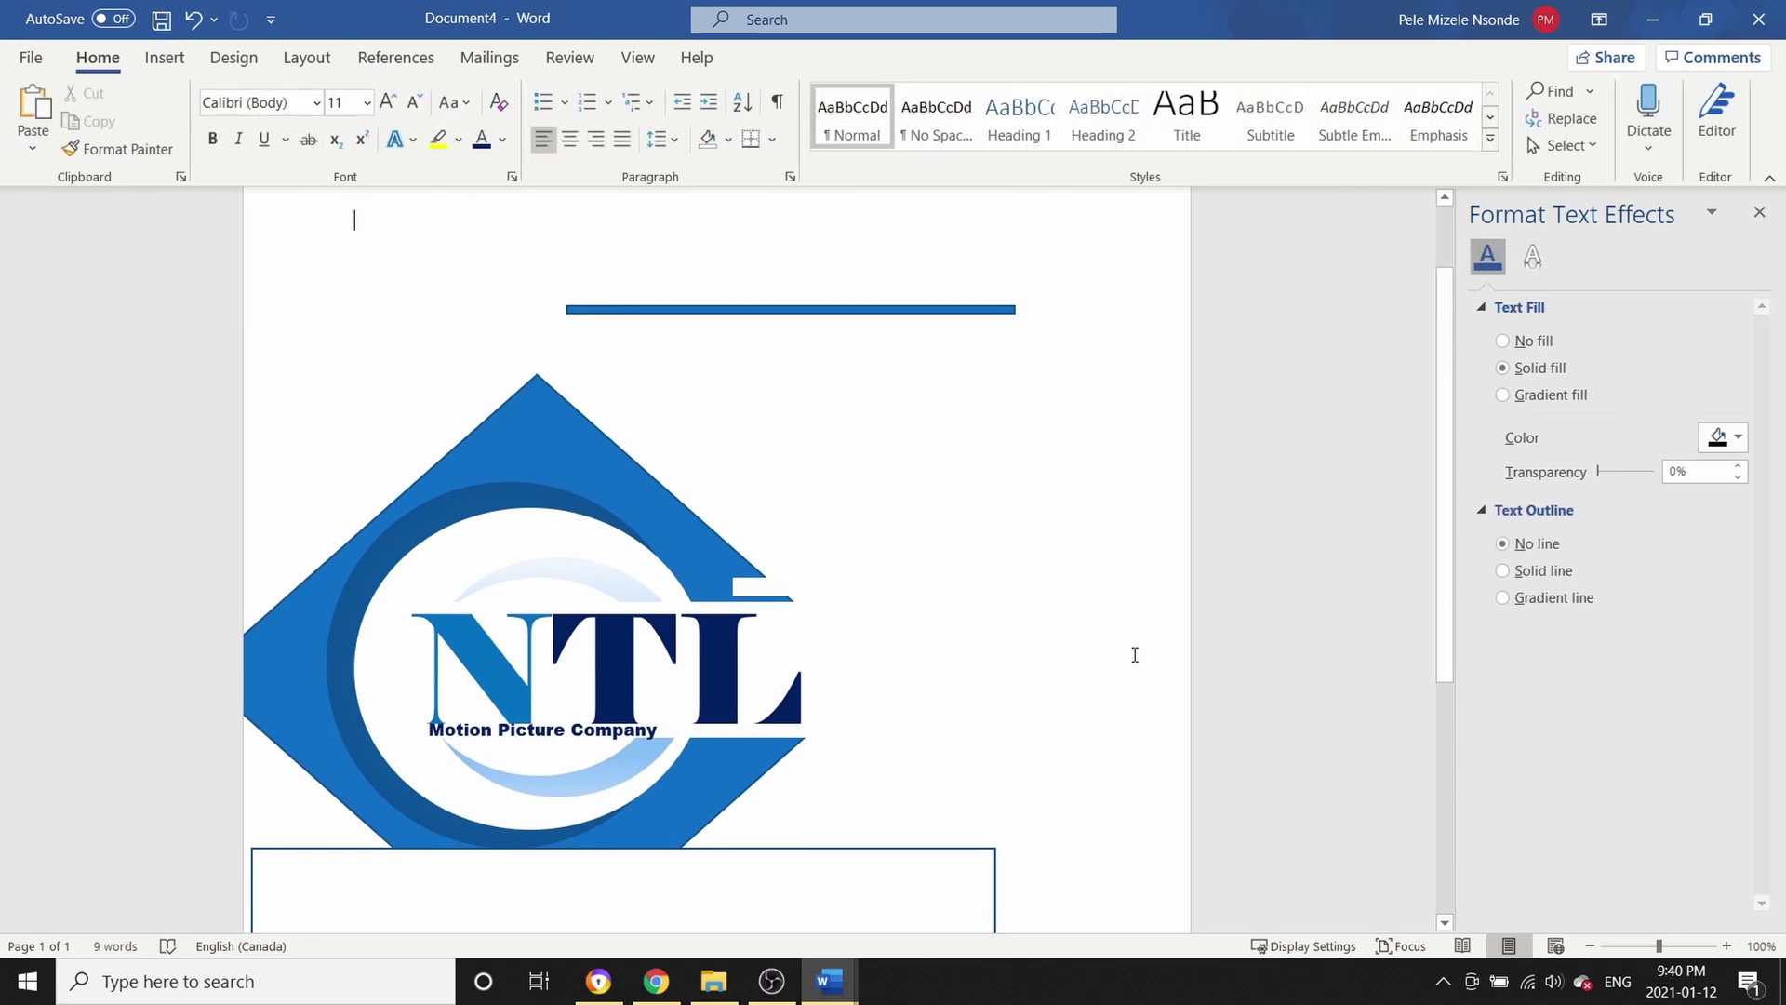
{"action": "left_click", "coordinate": [972, 848]}
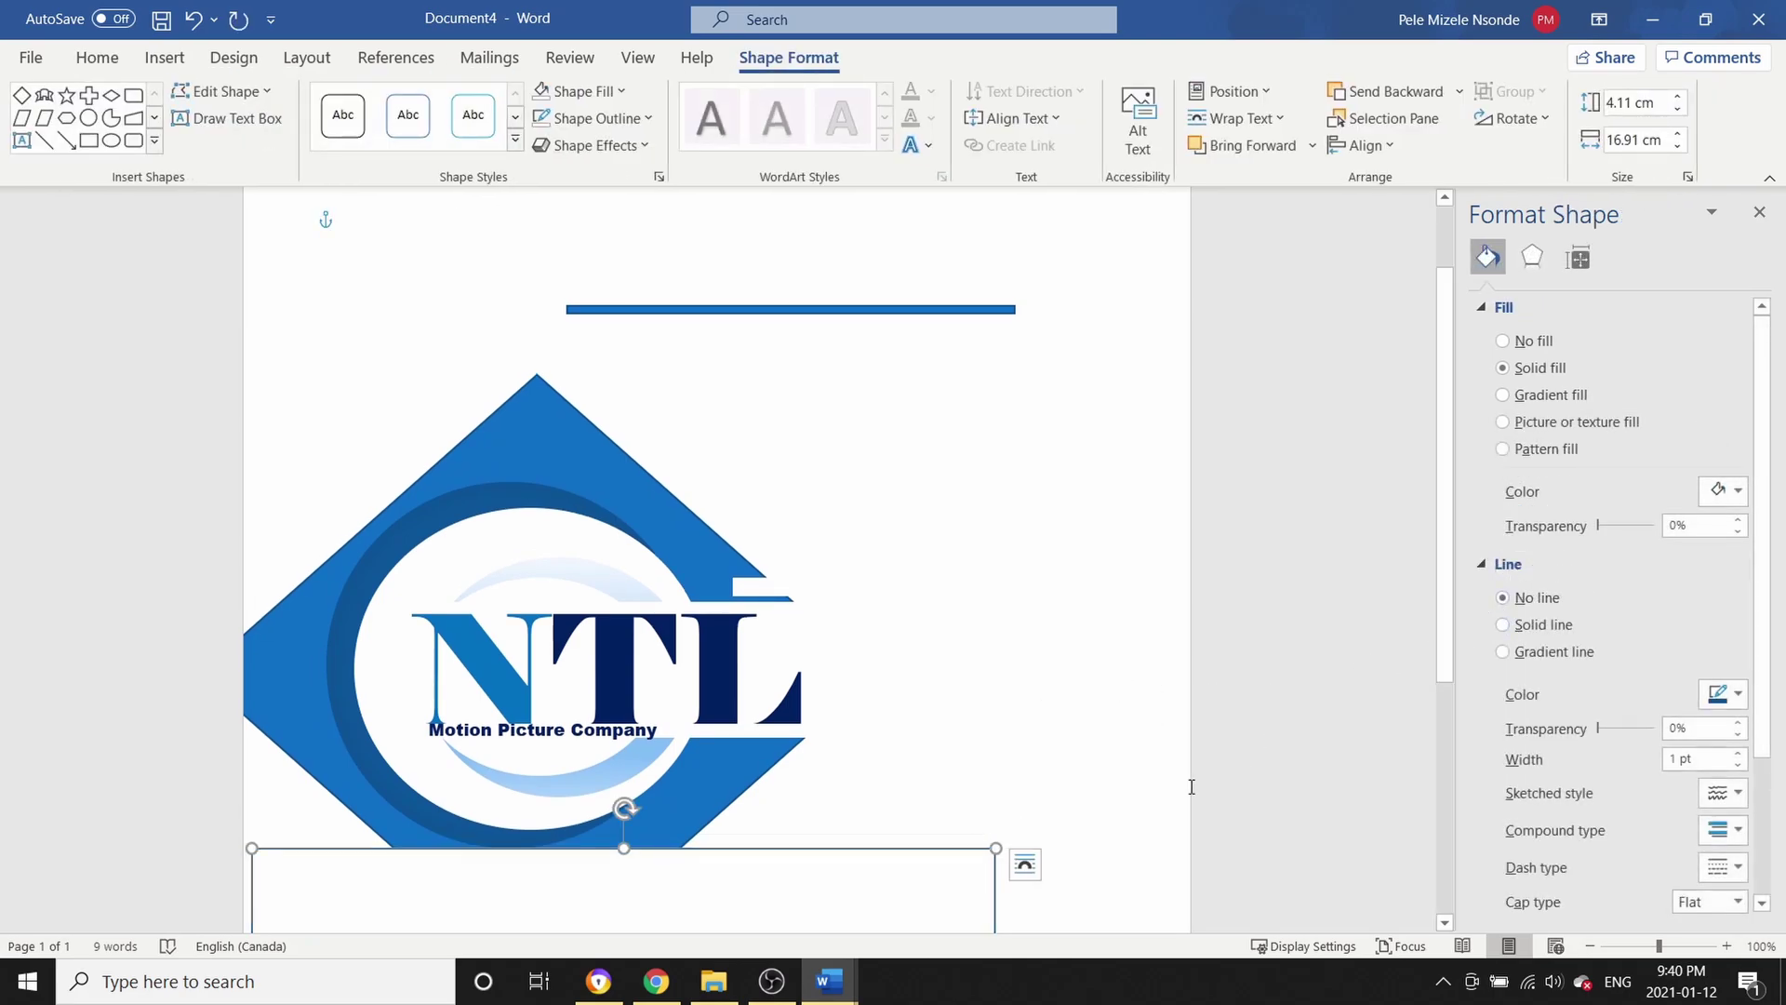
{"action": "left_click", "coordinate": [1502, 599]}
{"action": "scroll", "coordinate": [1036, 748], "scroll_direction": "down", "scroll_amount": 2}
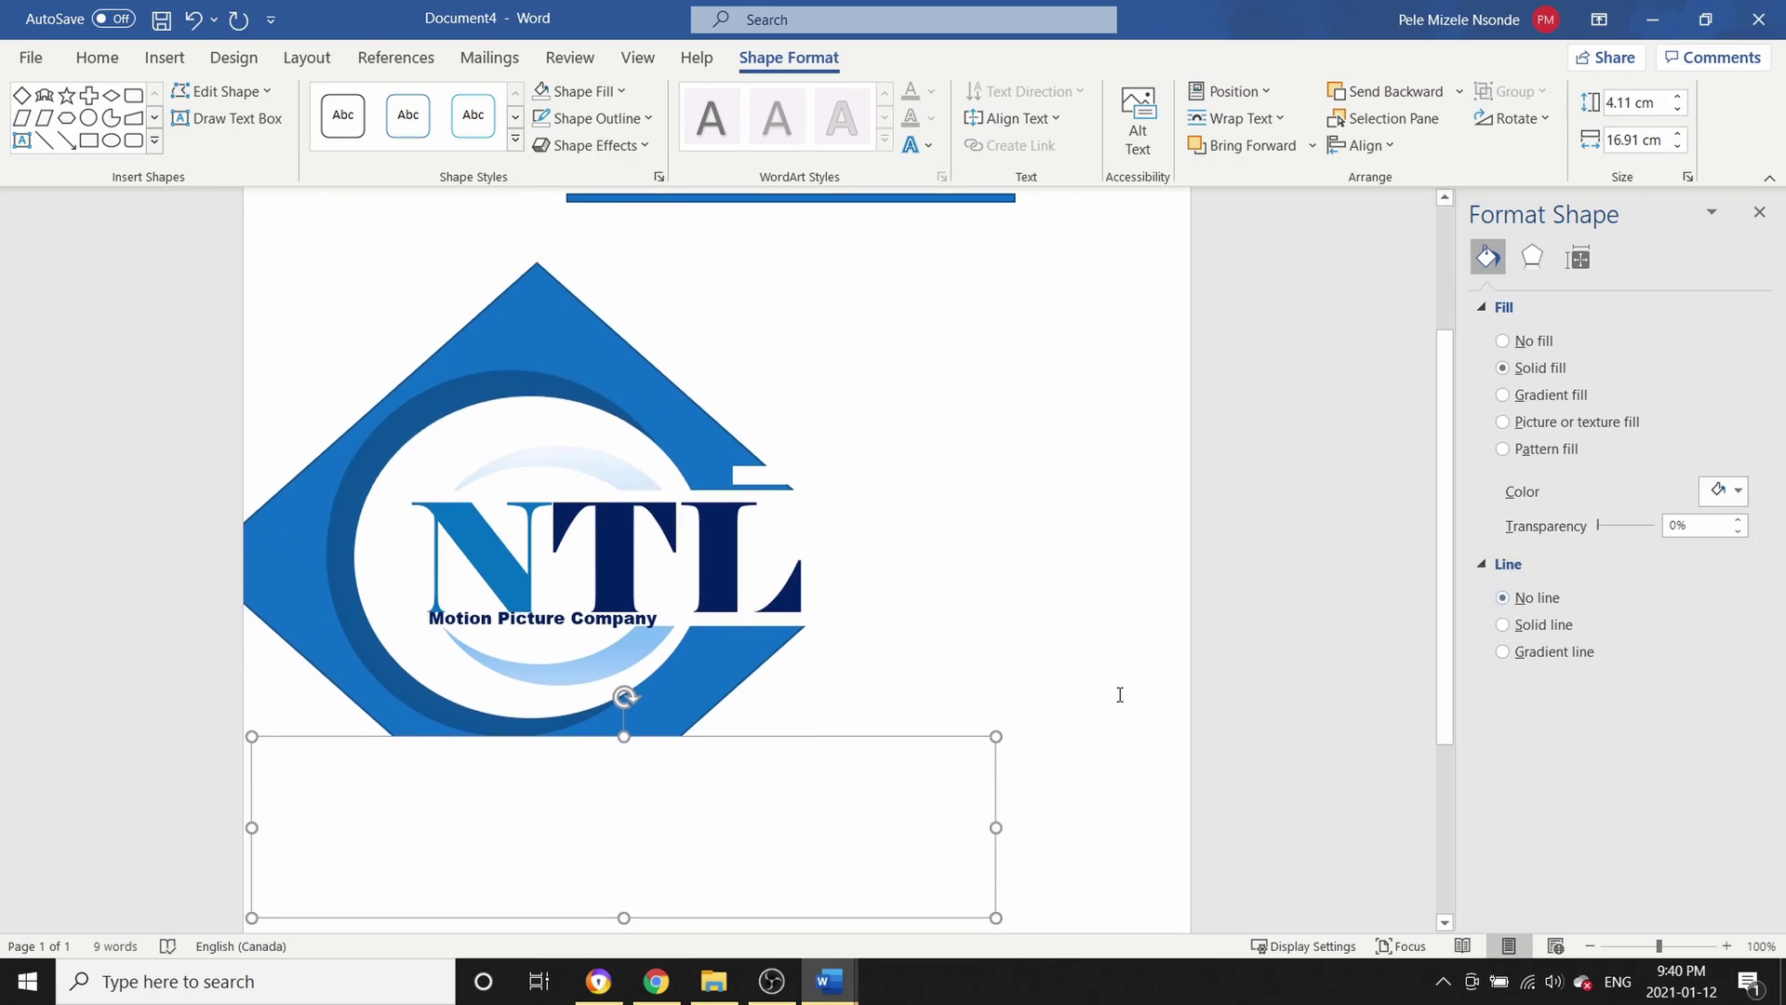
{"action": "left_click", "coordinate": [1126, 670]}
{"action": "scroll", "coordinate": [1116, 651], "scroll_direction": "down", "scroll_amount": 2}
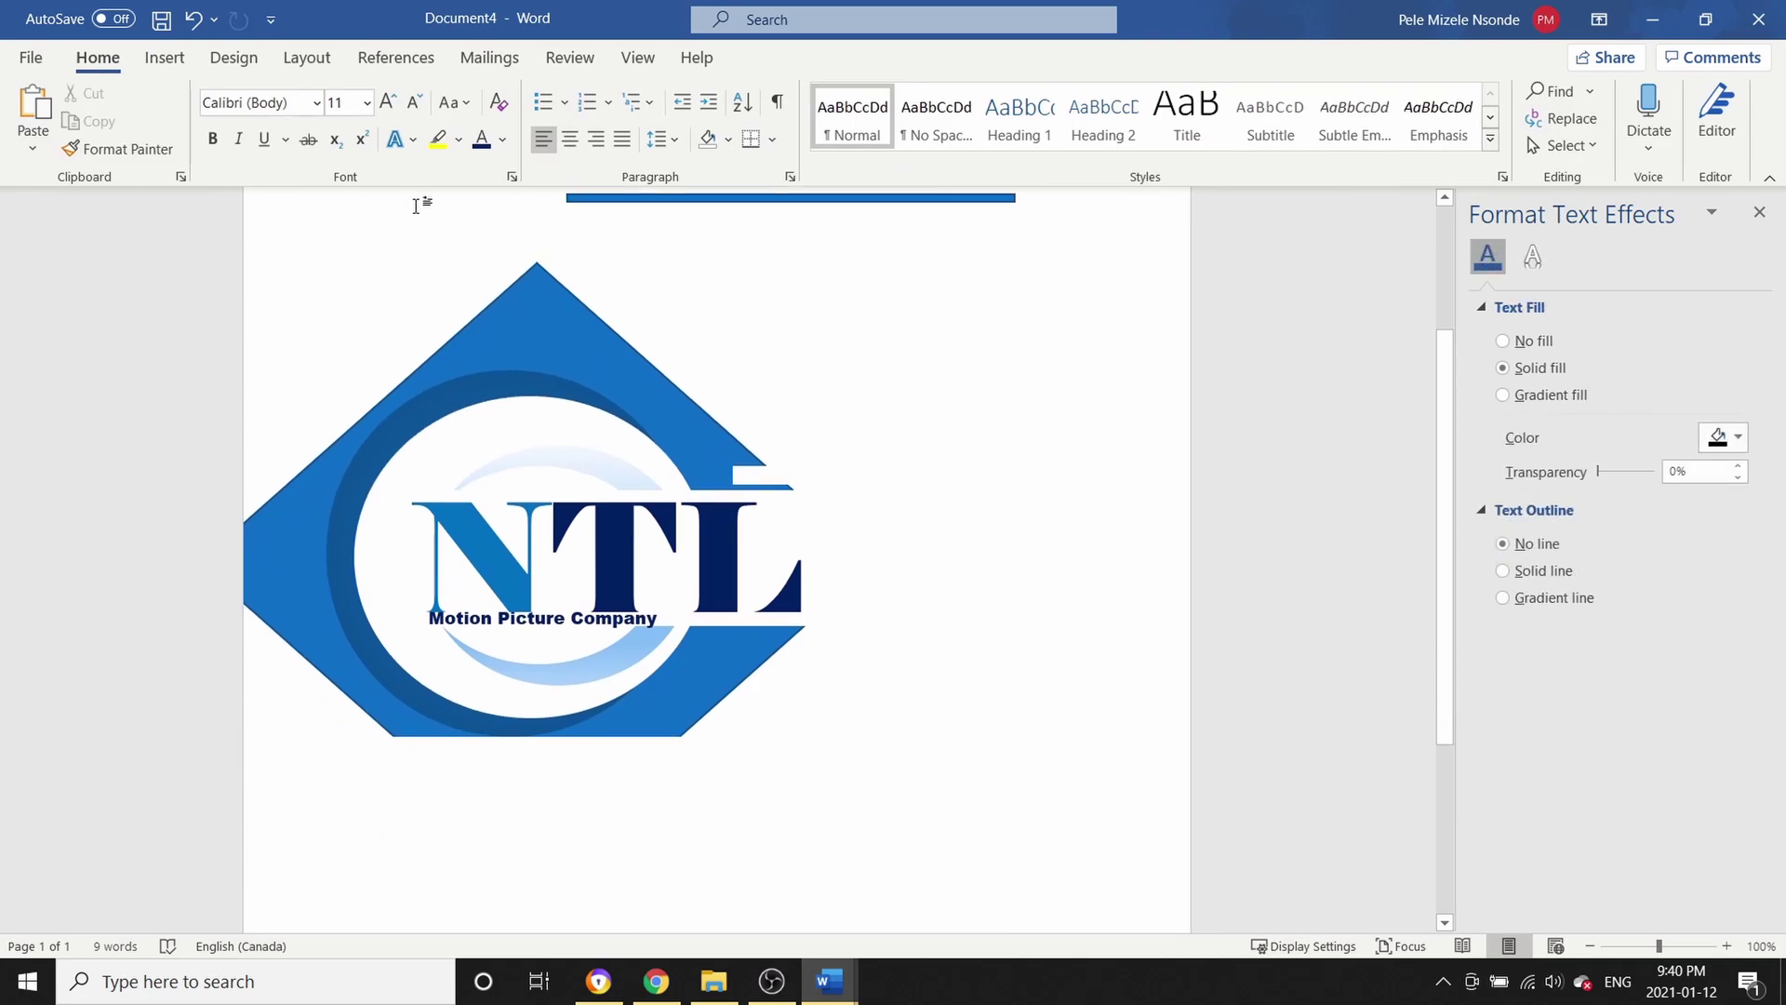
Undo the rectangle, then delete the blue diamond and the horizontal blue line
{"action": "key", "text": "ctrl+z"}
{"action": "key", "text": "ctrl+z"}
{"action": "key", "text": "ctrl+z"}
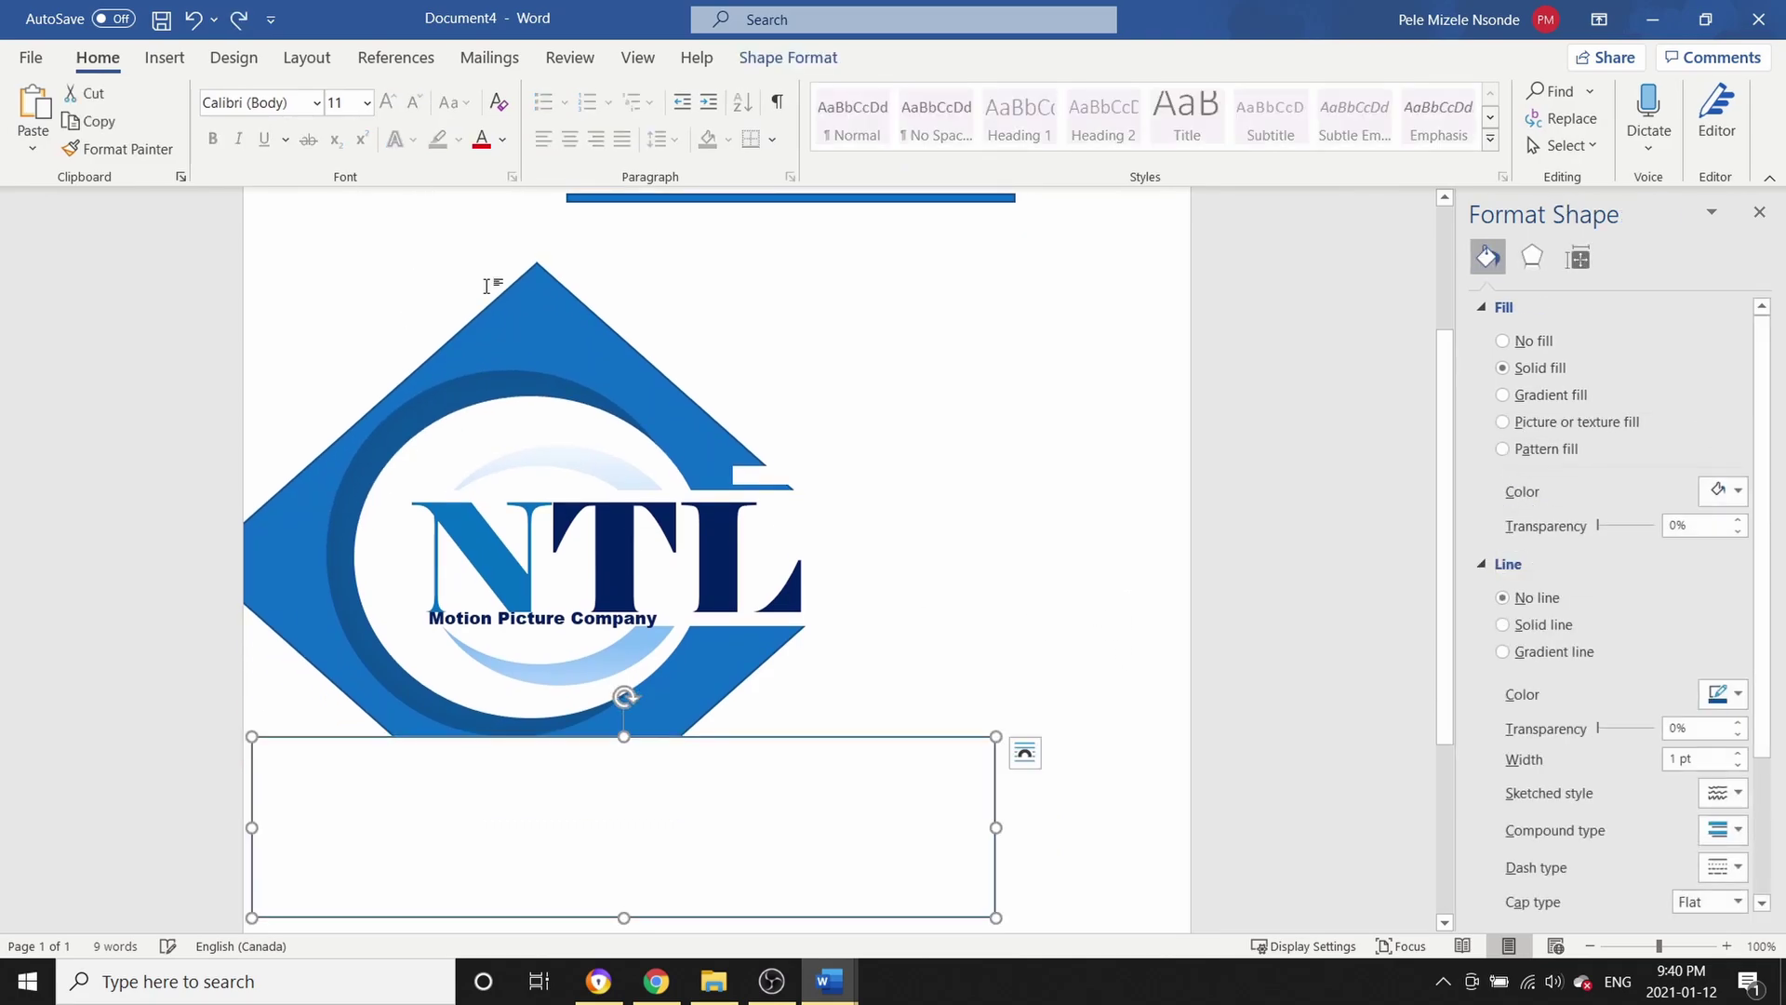
{"action": "key", "text": "ctrl+z"}
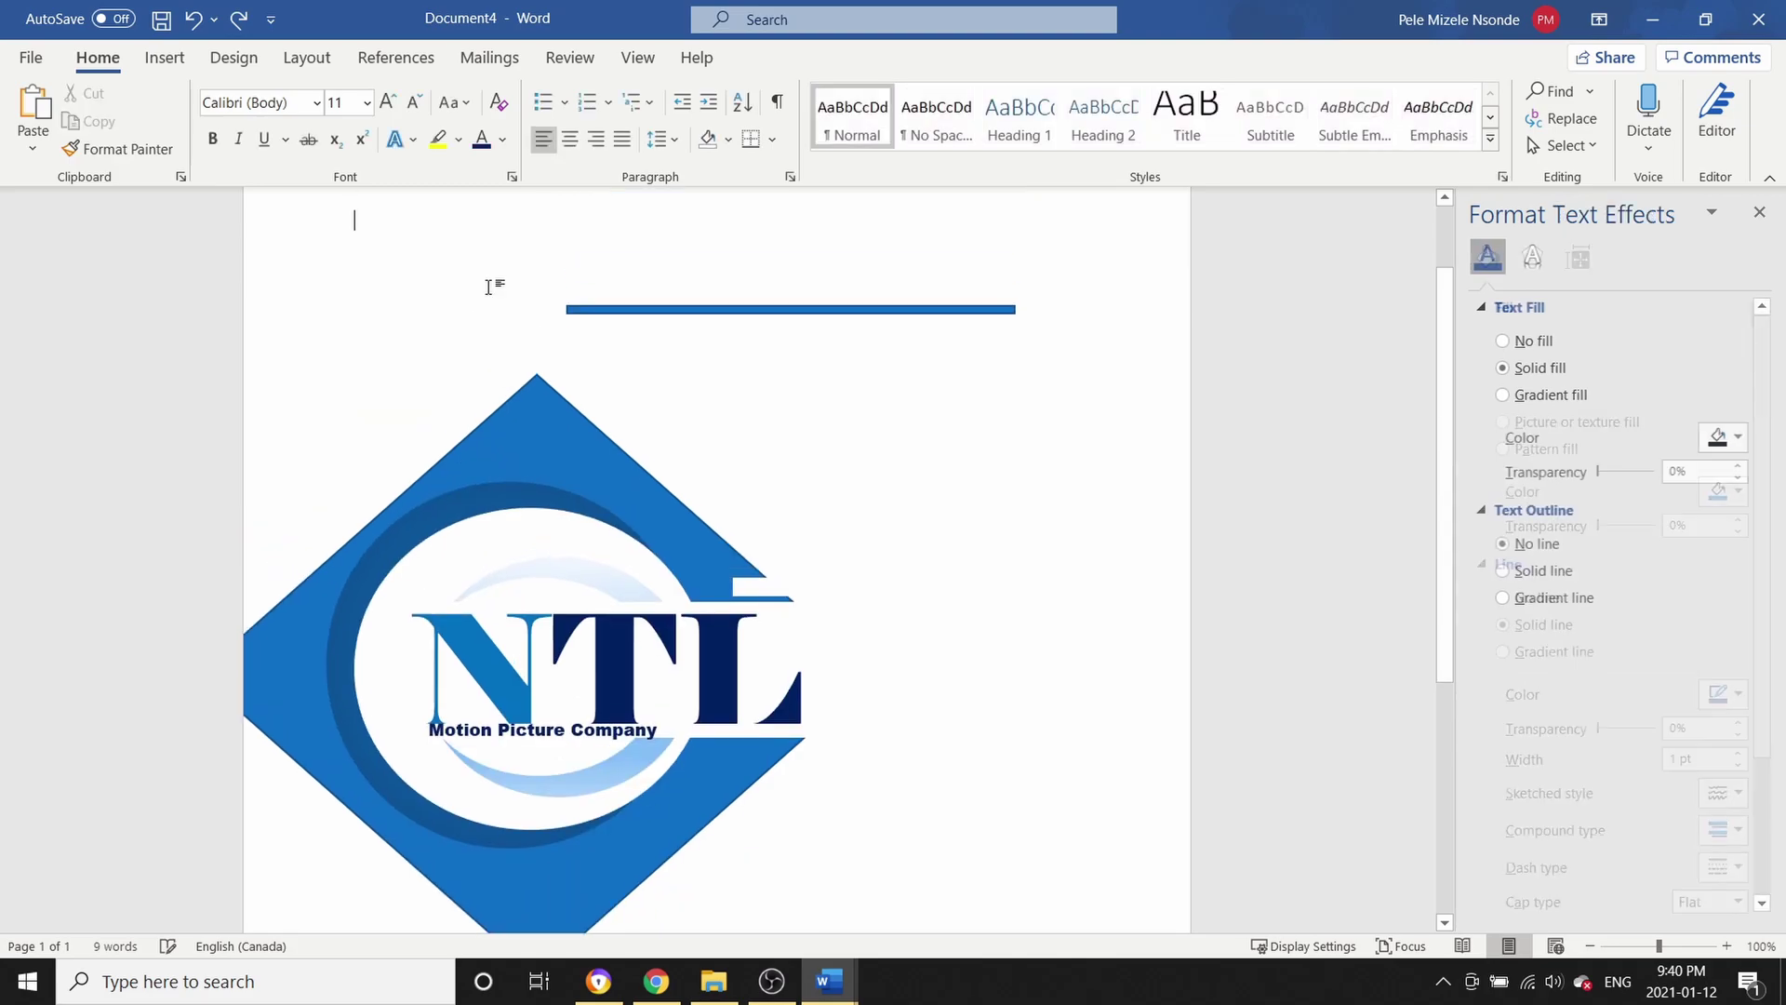
{"action": "left_click", "coordinate": [541, 415]}
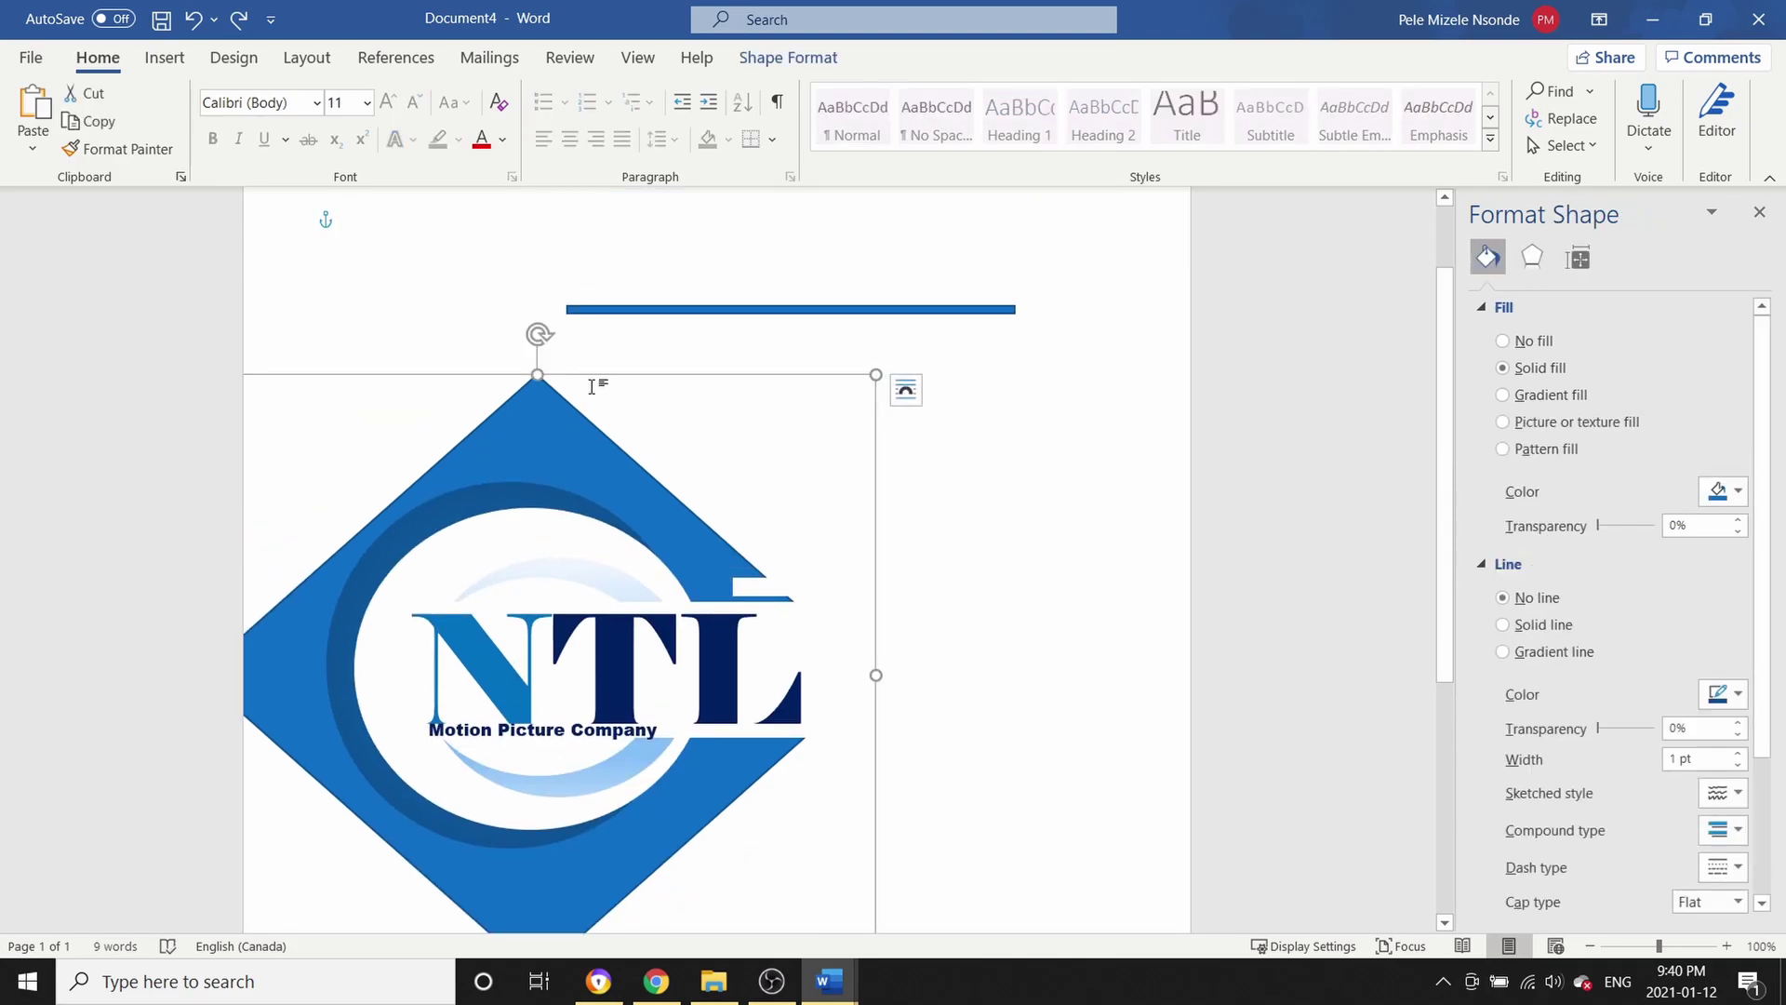
{"action": "key", "text": "Delete"}
{"action": "scroll", "coordinate": [768, 404], "scroll_direction": "up", "scroll_amount": 2}
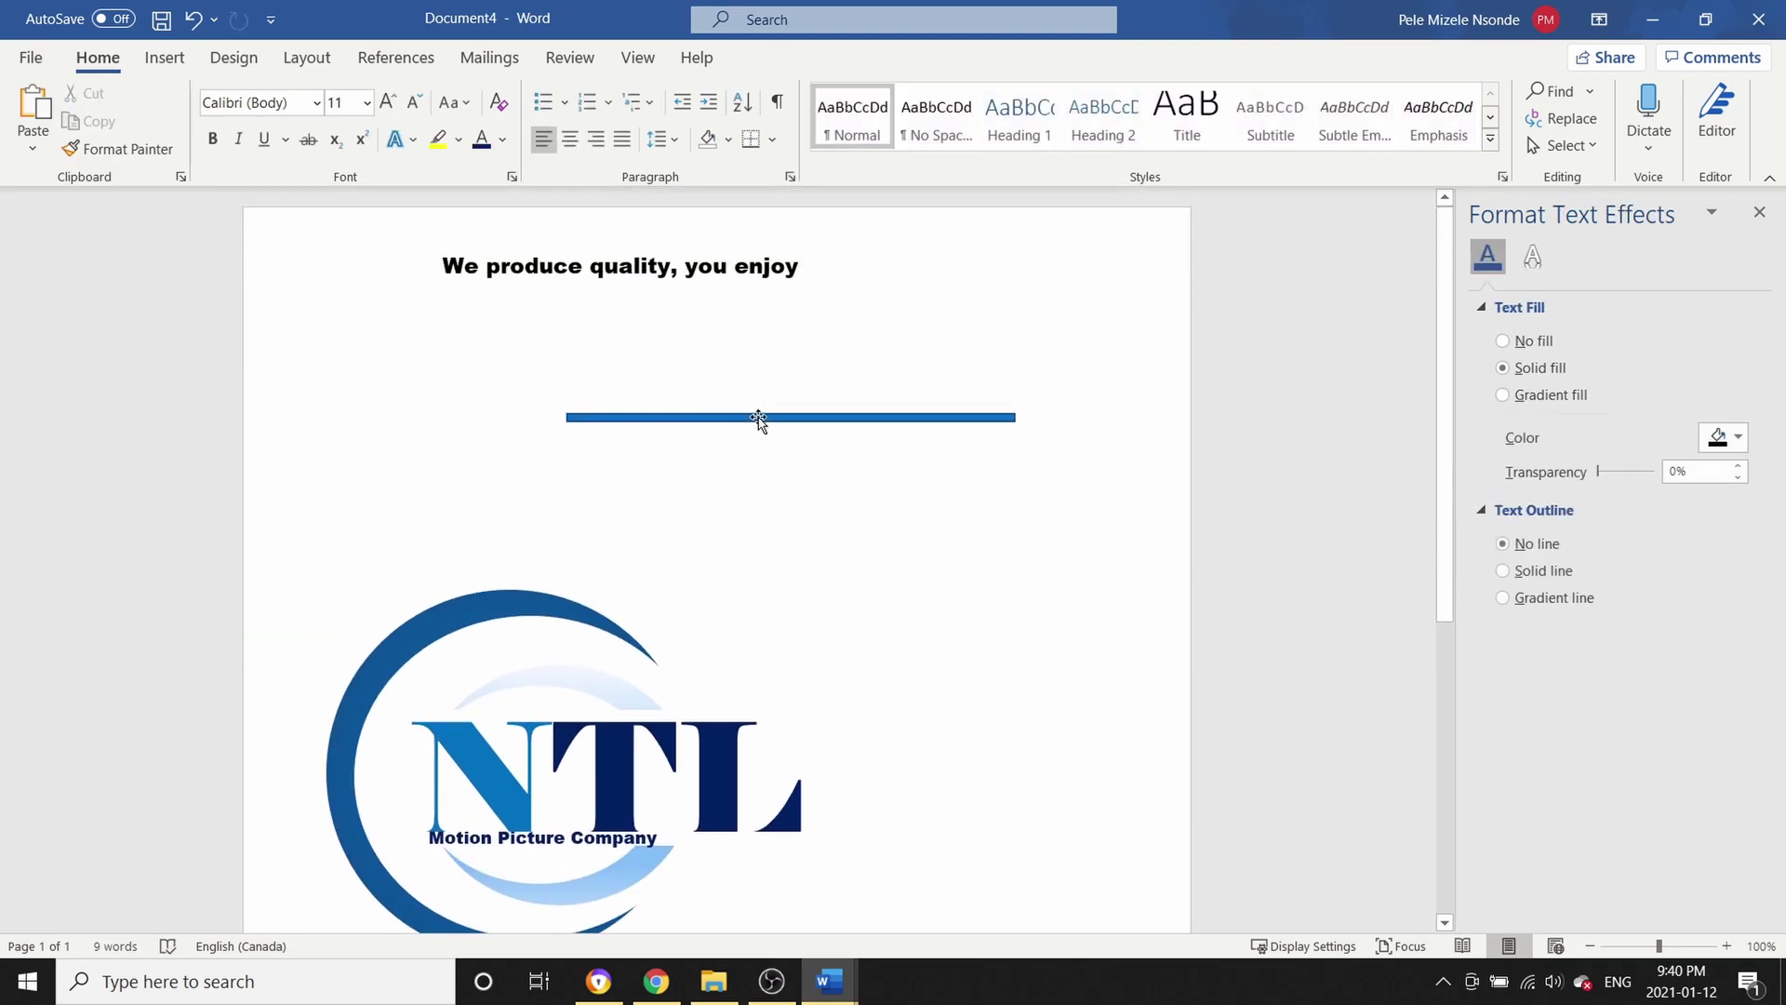
{"action": "left_click", "coordinate": [758, 417]}
{"action": "key", "text": "Delete"}
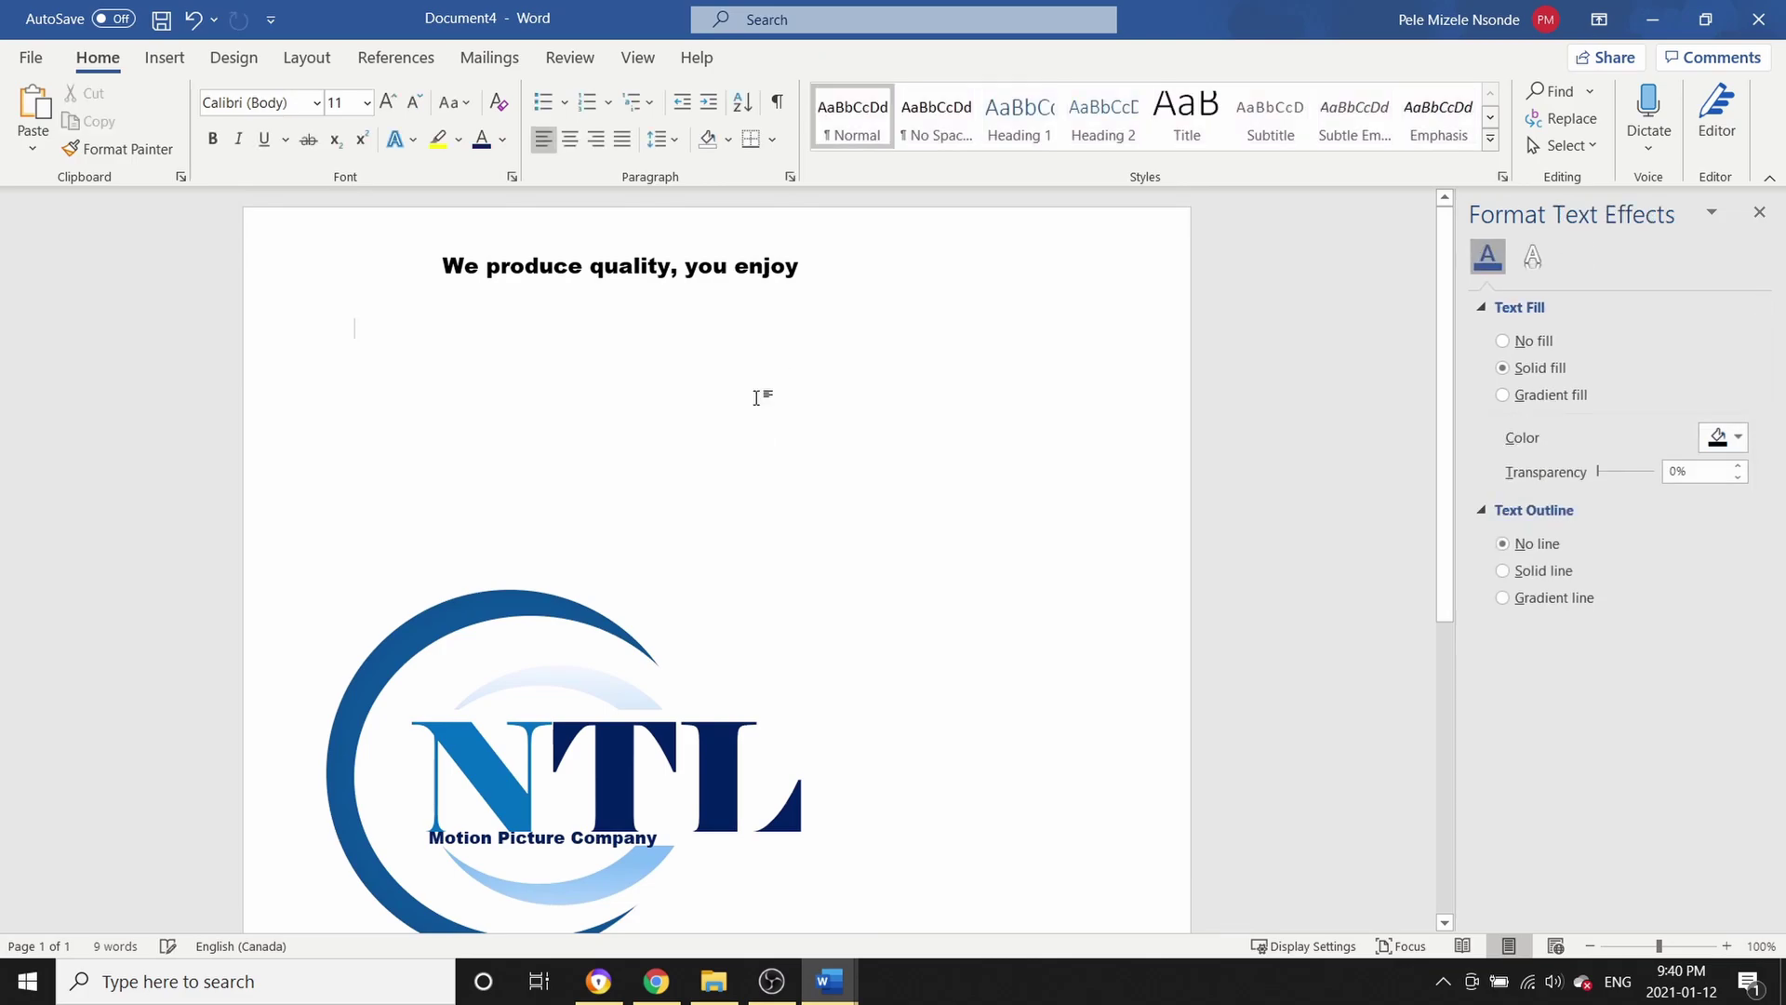
{"action": "left_click", "coordinate": [734, 267]}
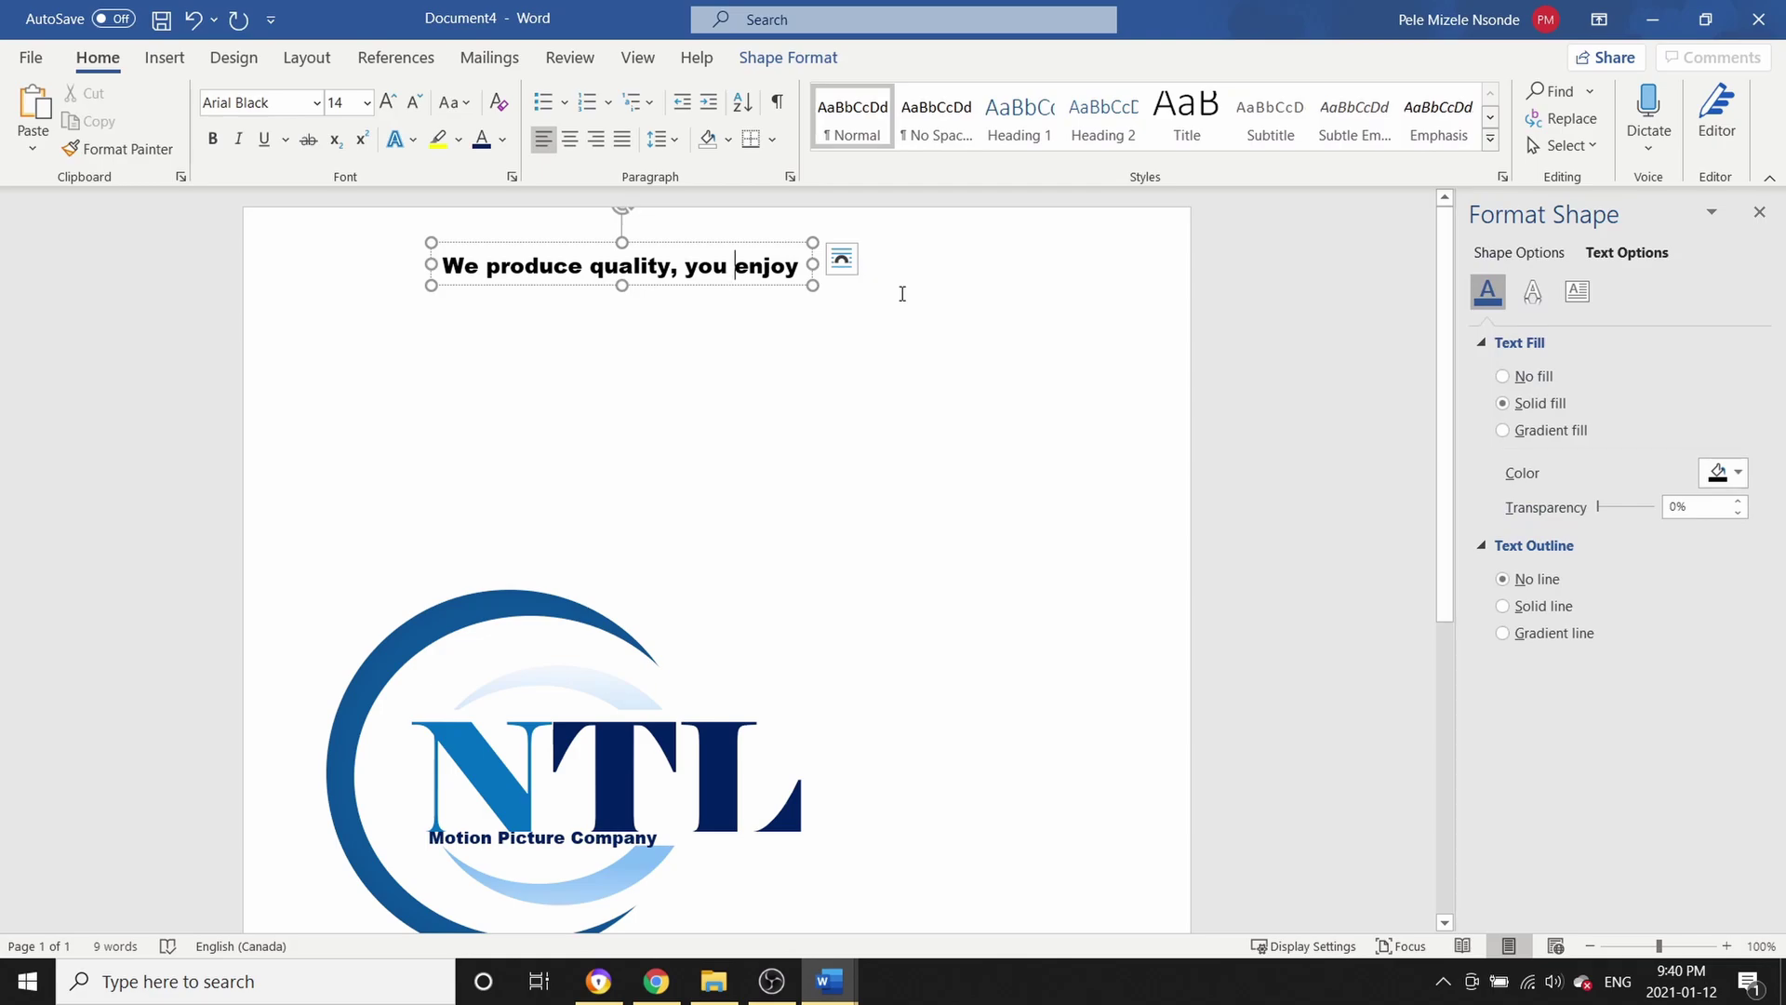
{"action": "left_click", "coordinate": [857, 285]}
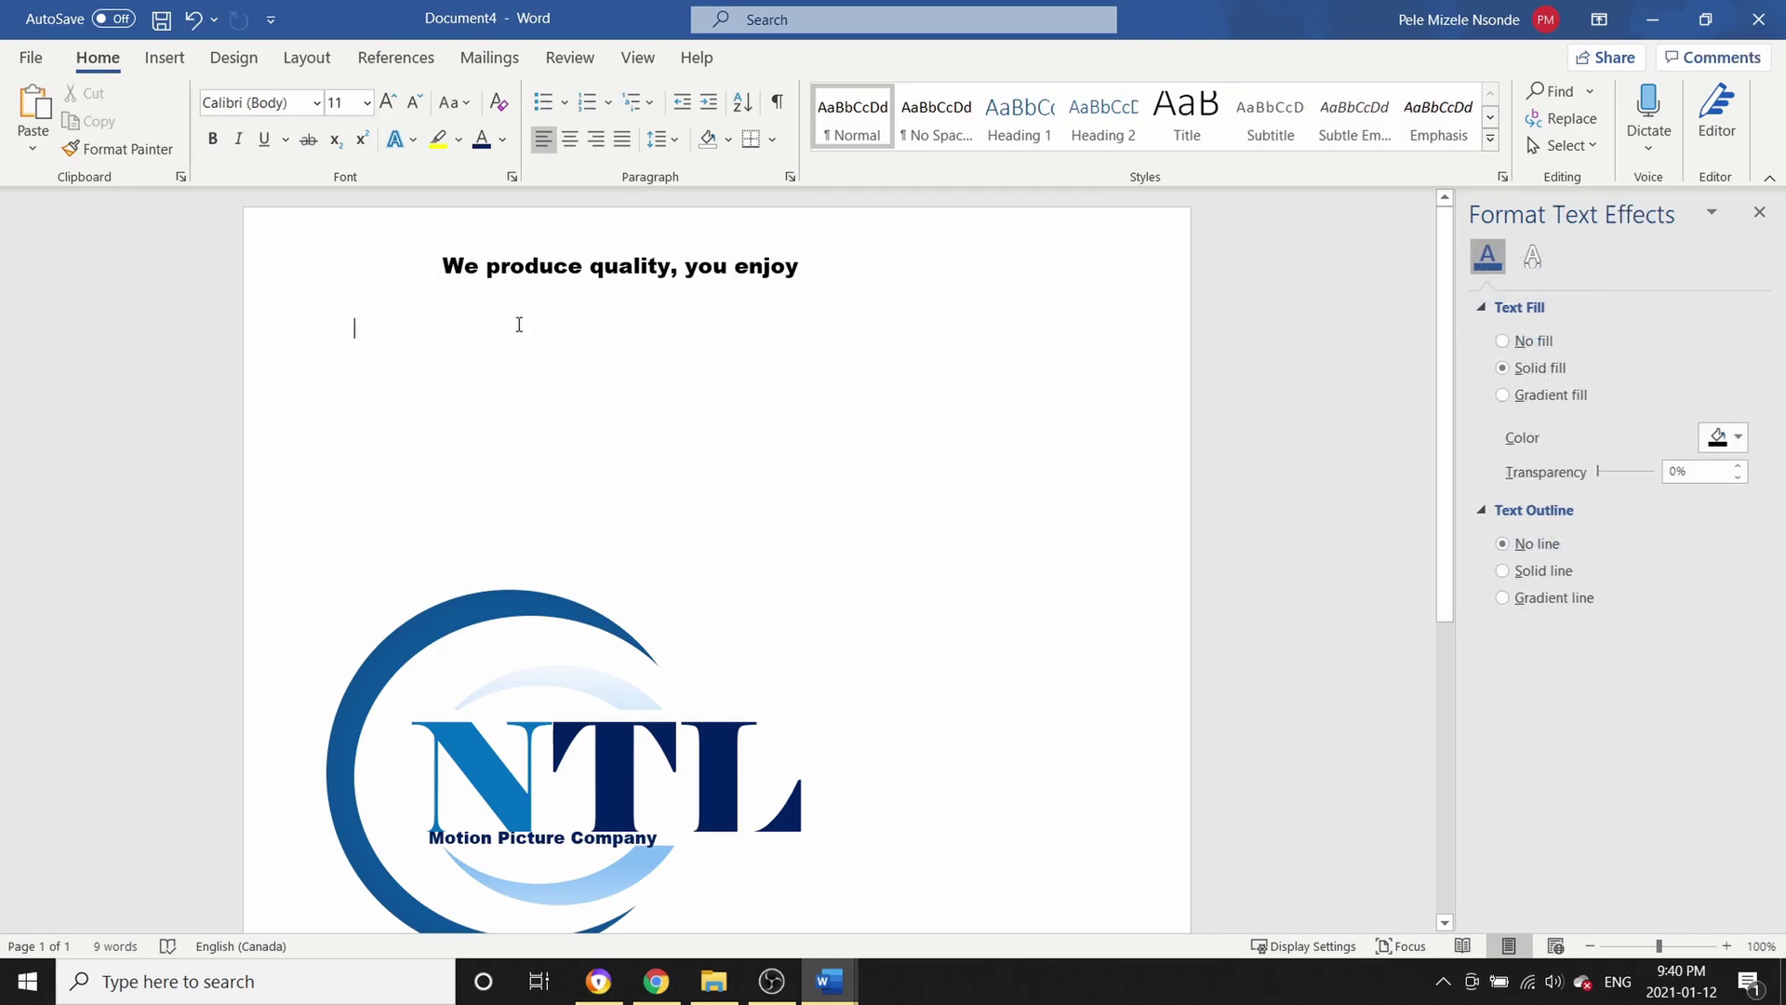
{"action": "left_click", "coordinate": [527, 837]}
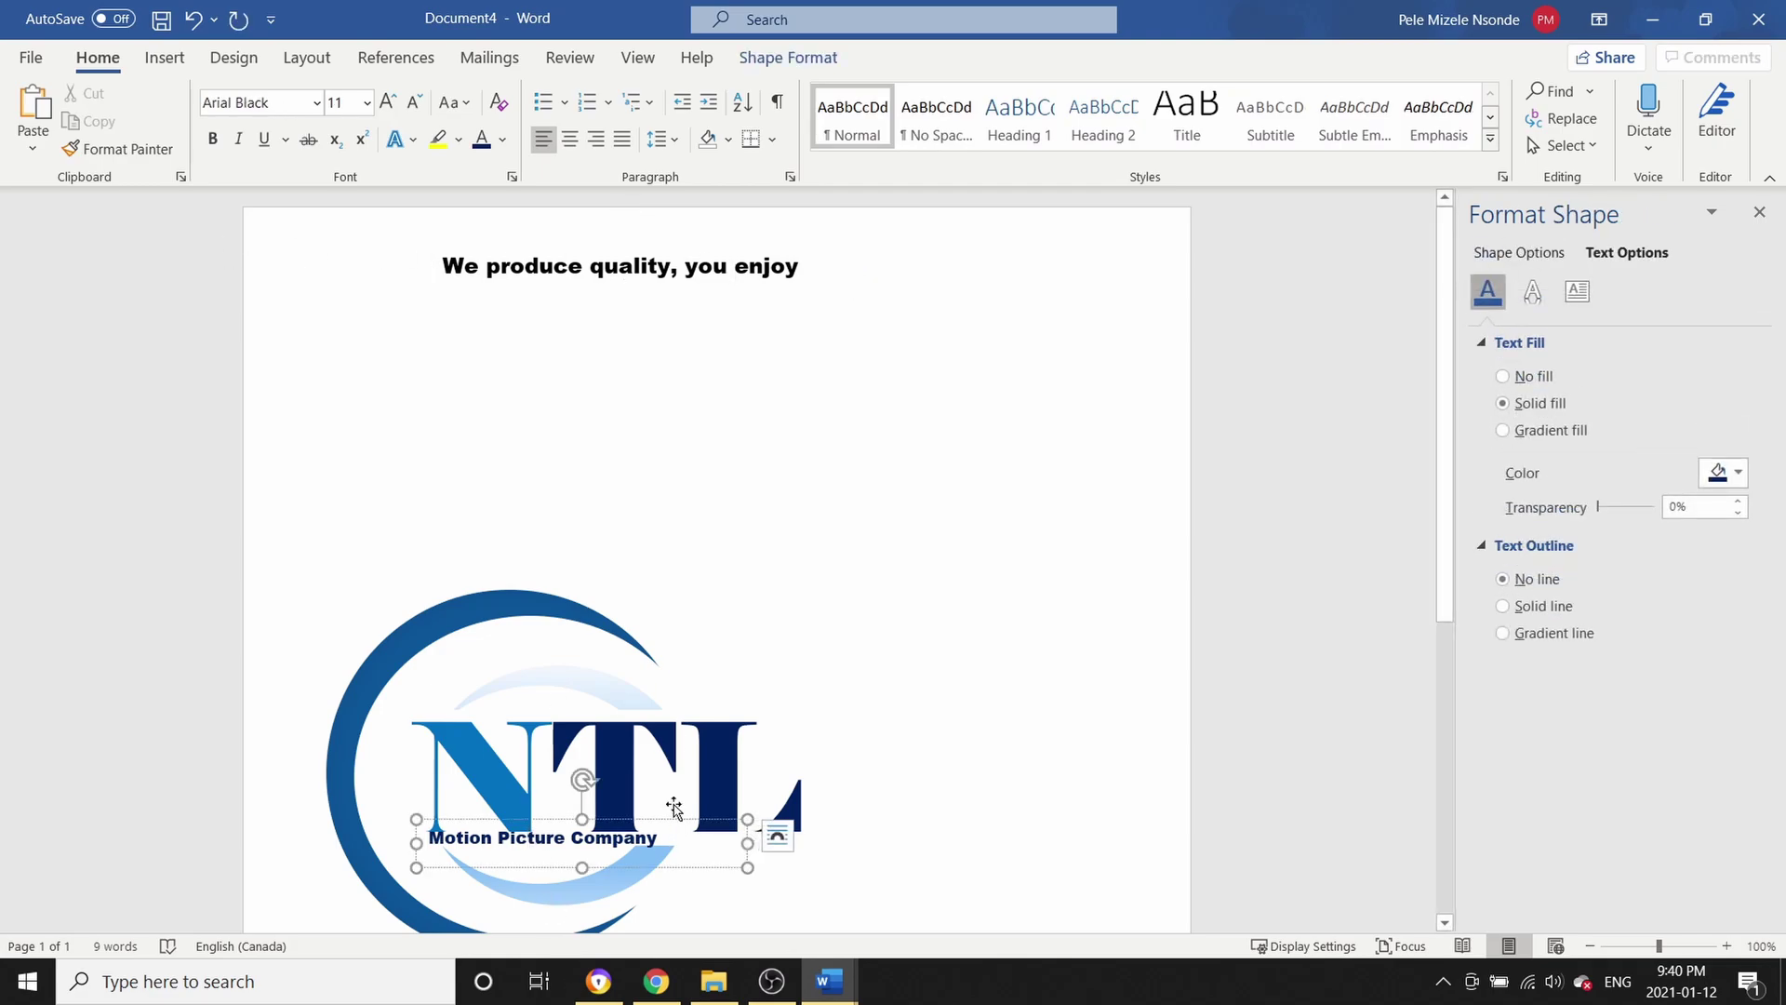
Cut the 'We produce quality, you enjoy' tagline and paste it over 'Motion Picture Company'
{"action": "triple_click", "coordinate": [640, 277]}
{"action": "right_click", "coordinate": [640, 276]}
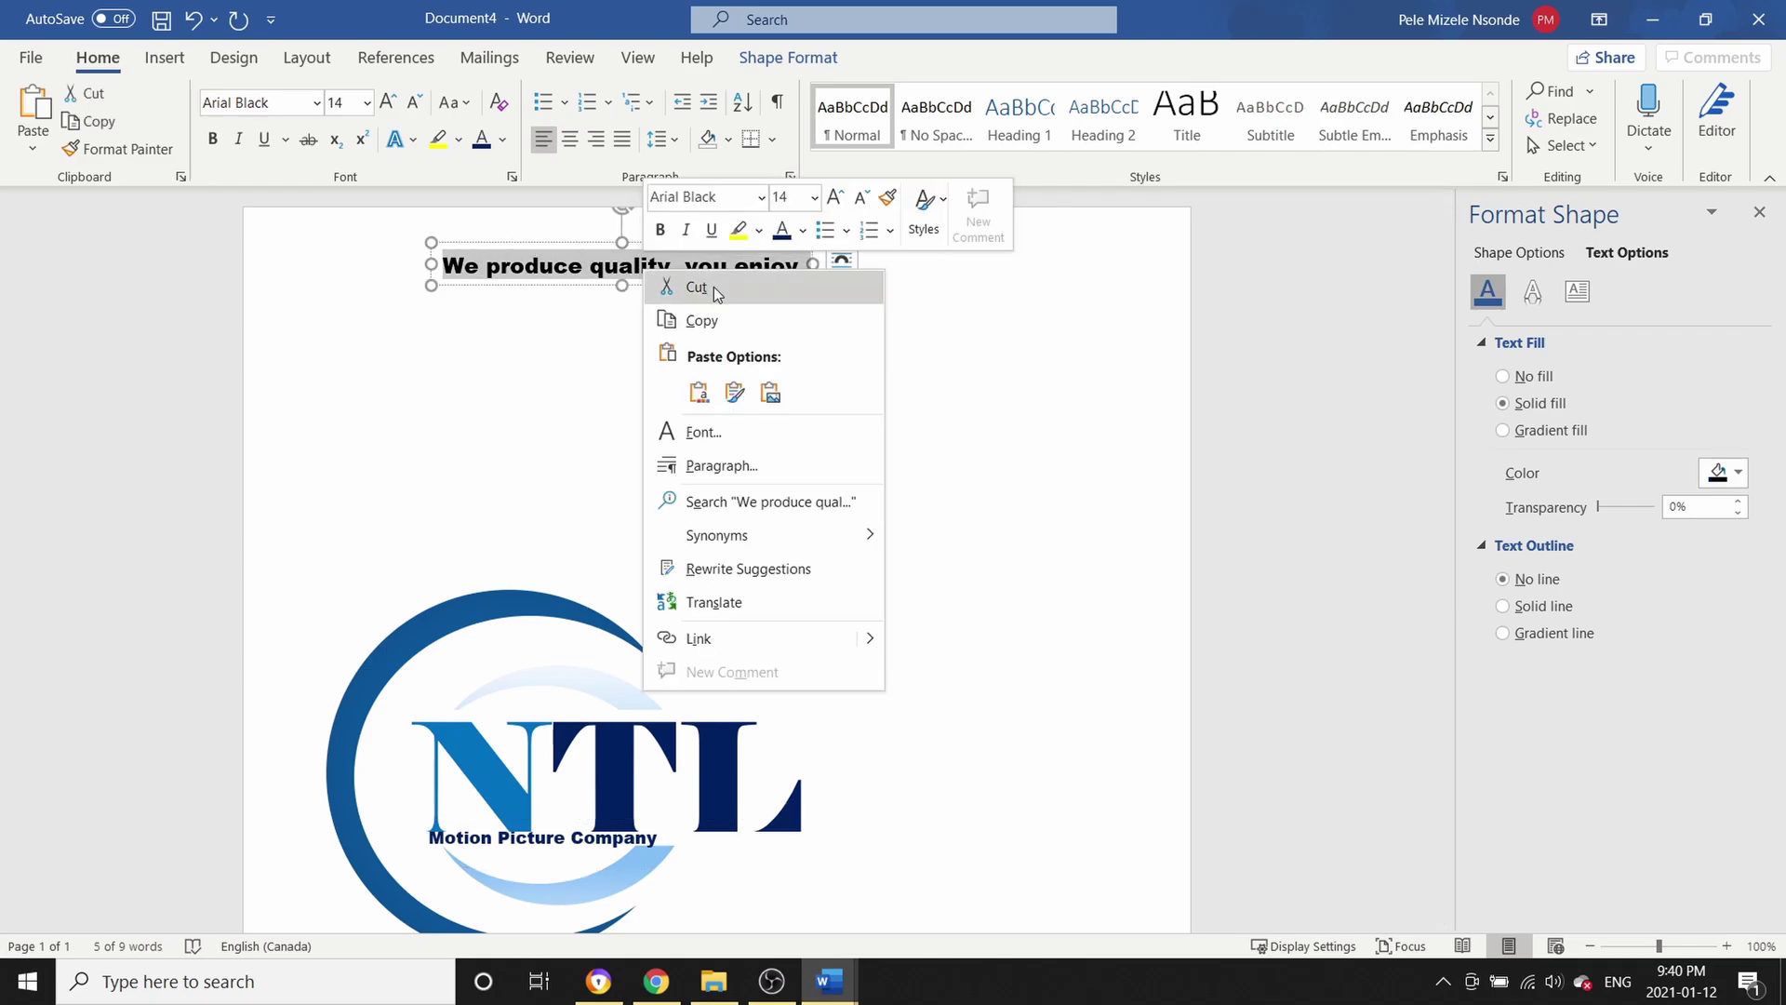
{"action": "left_click", "coordinate": [698, 287]}
{"action": "left_click", "coordinate": [634, 855]}
{"action": "triple_click", "coordinate": [590, 836]}
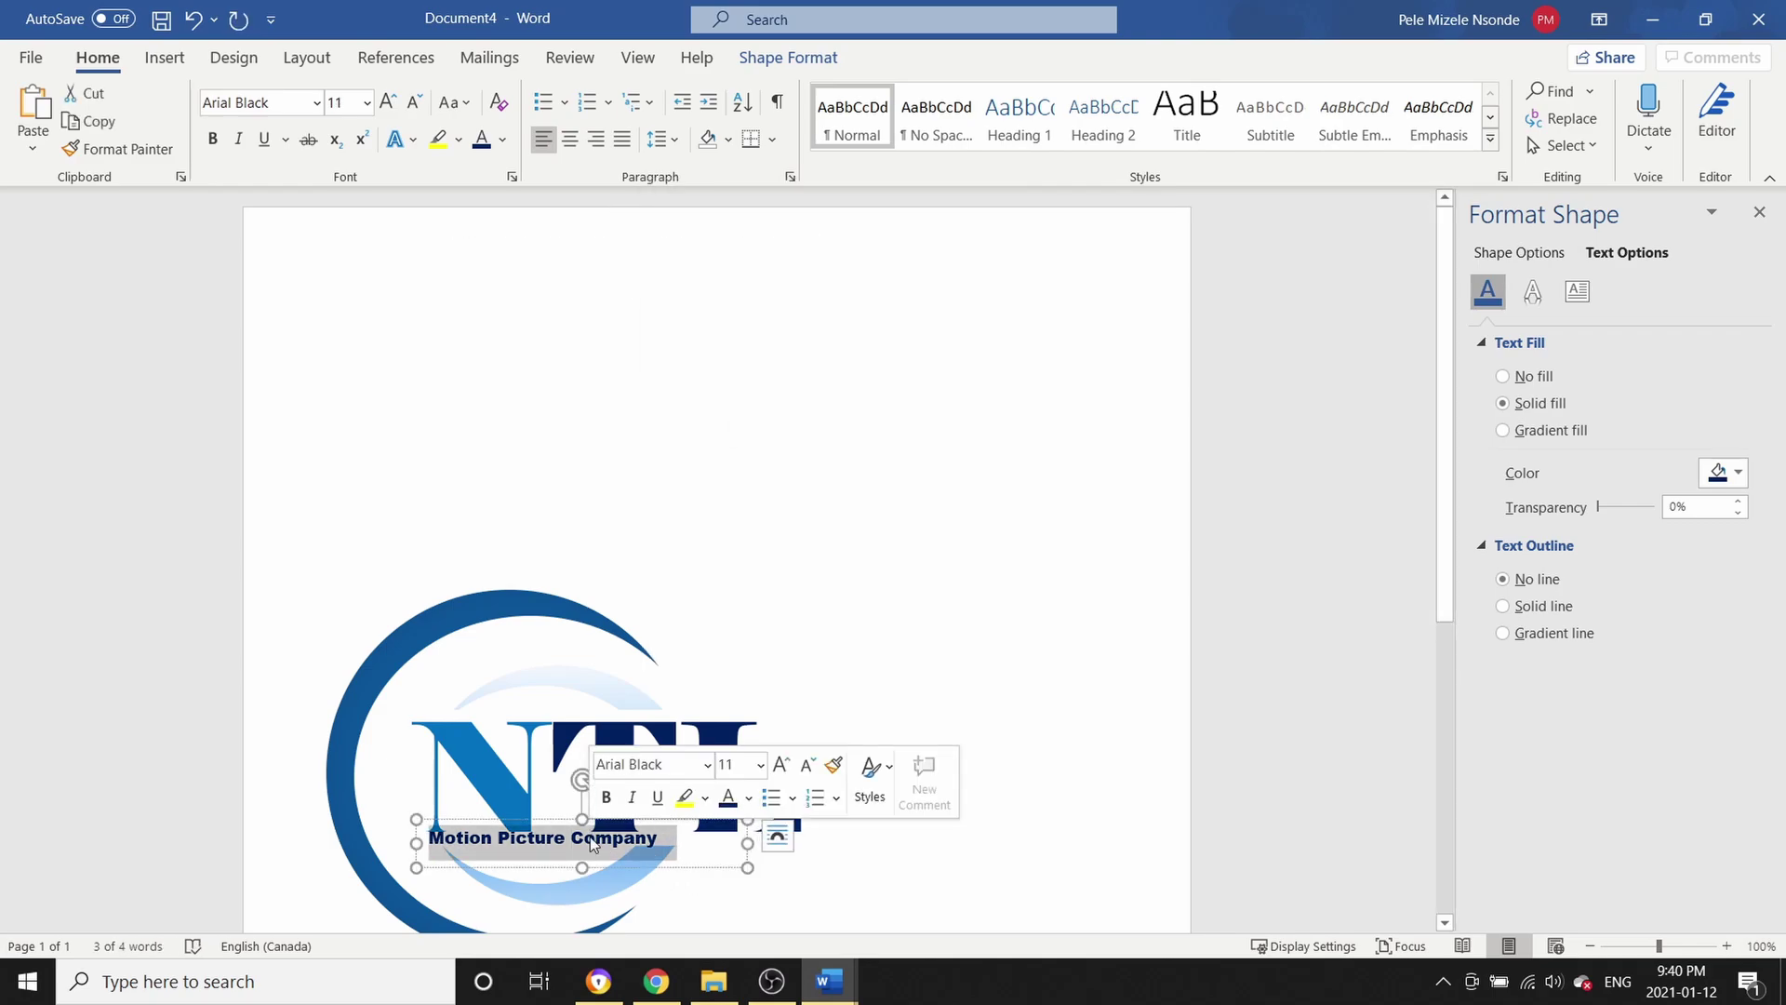
{"action": "type", "text": "We produce quality, you"}
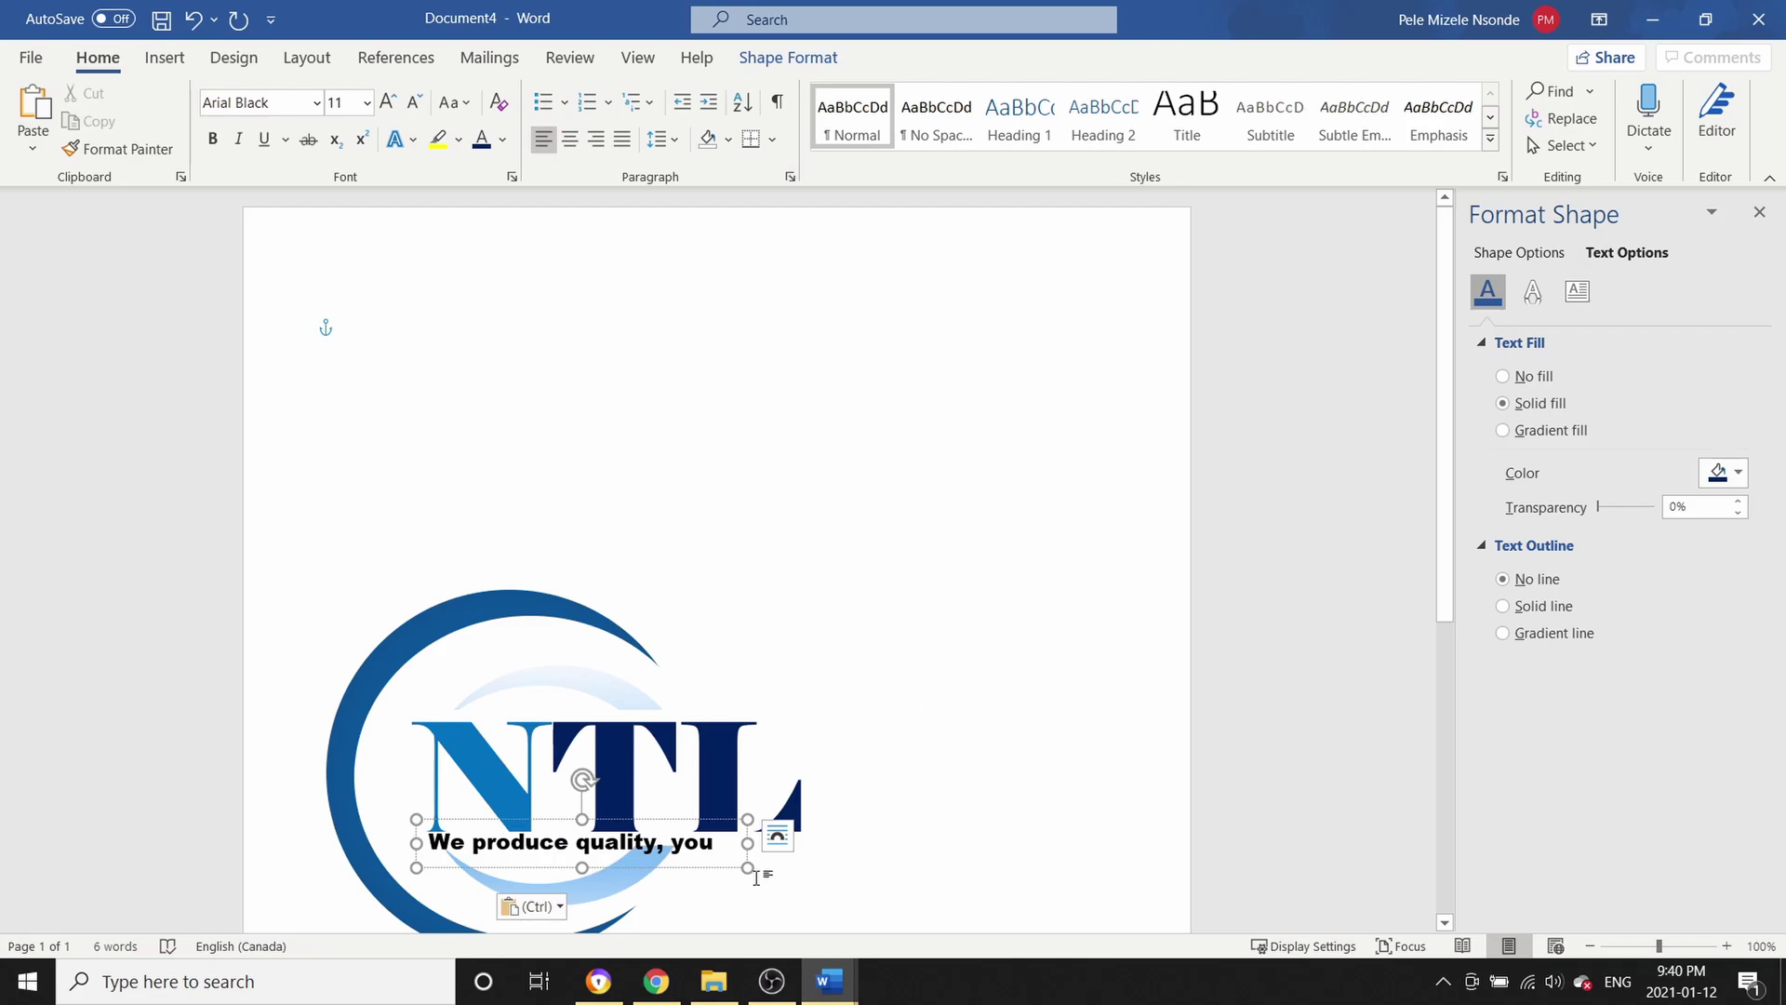
Set the pasted tagline to 11 pt
{"action": "triple_click", "coordinate": [710, 840]}
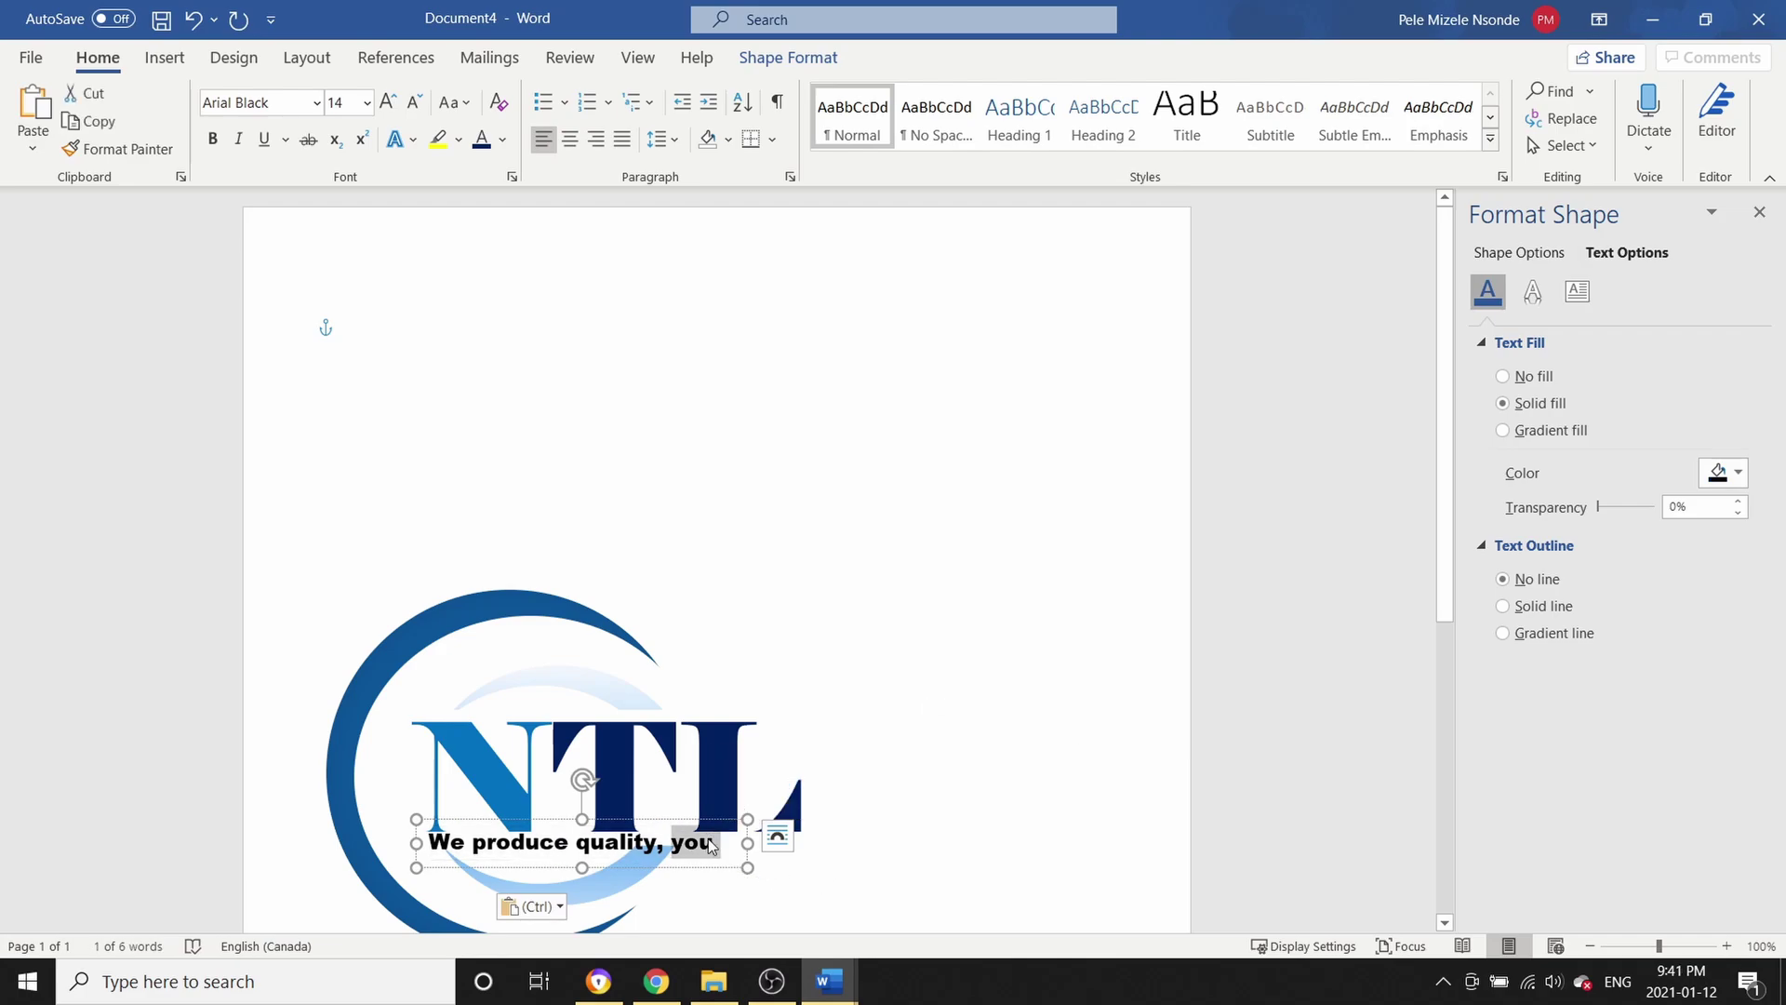
{"action": "left_click", "coordinate": [878, 766]}
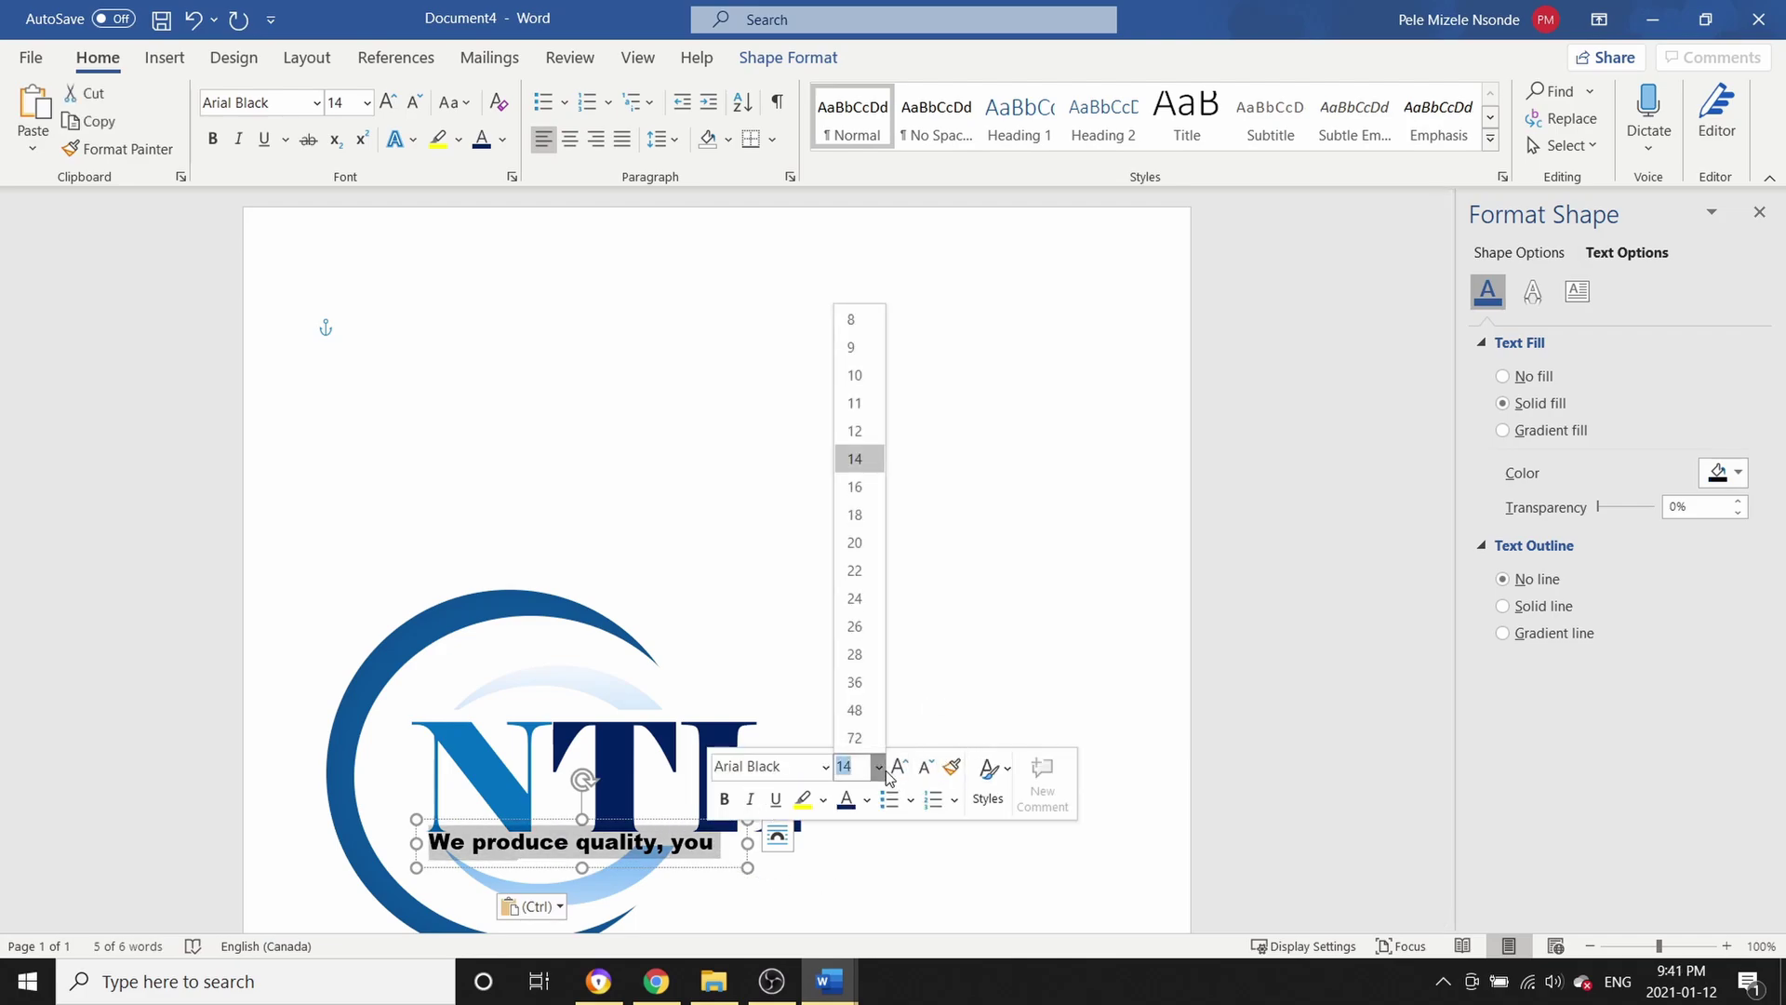
{"action": "left_click", "coordinate": [856, 403]}
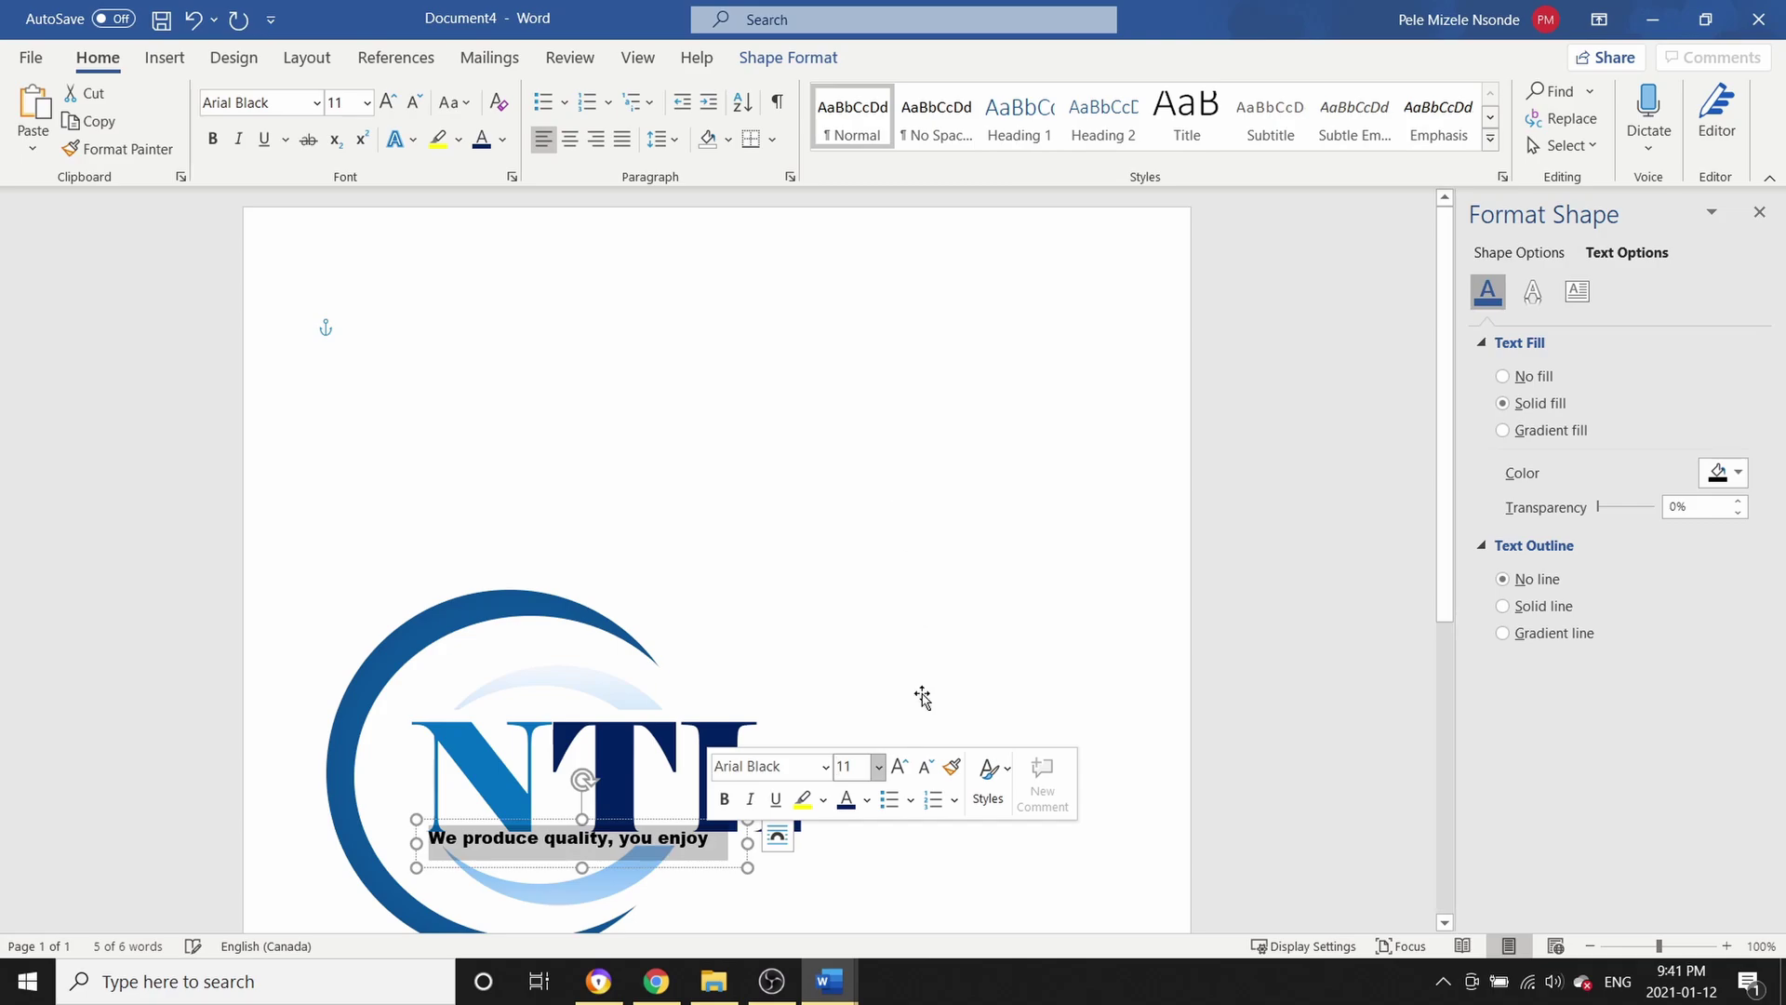
{"action": "left_click", "coordinate": [1079, 654]}
{"action": "left_click", "coordinate": [684, 839]}
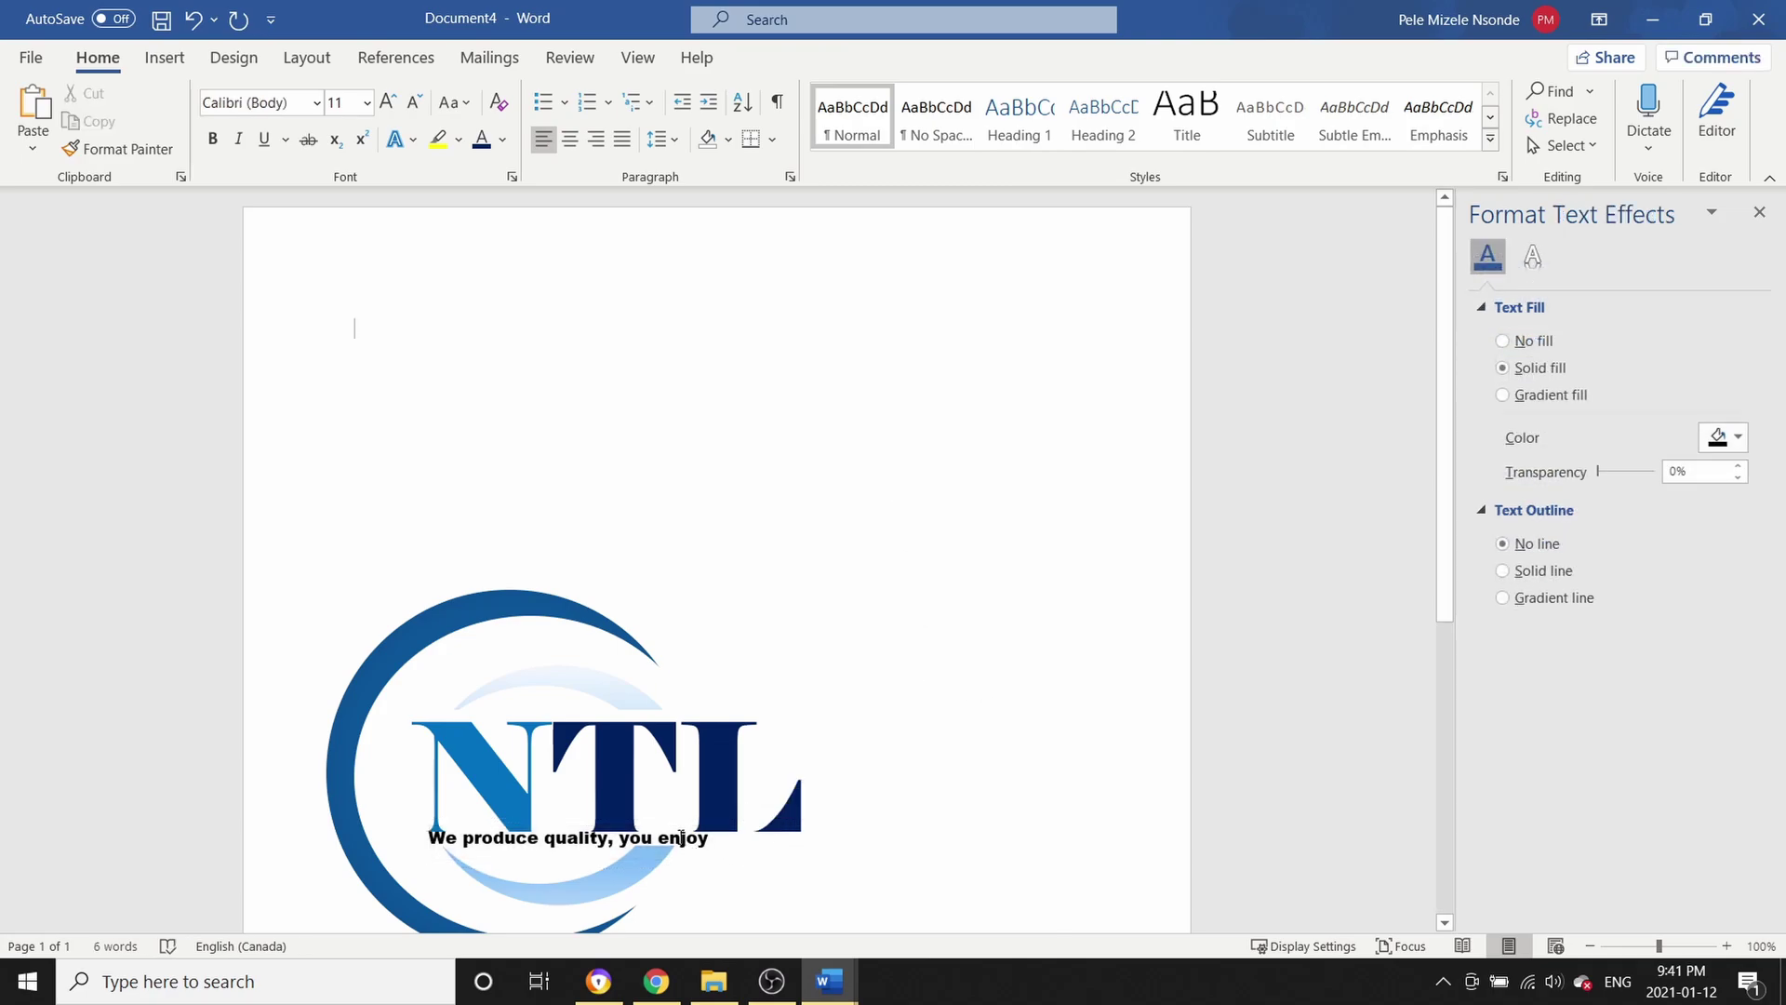
Delete ', you enjoy' from the tagline so it reads 'We produce quality lifestyle'
{"action": "left_click_drag", "start_coordinate": [656, 839], "coordinate": [613, 839]}
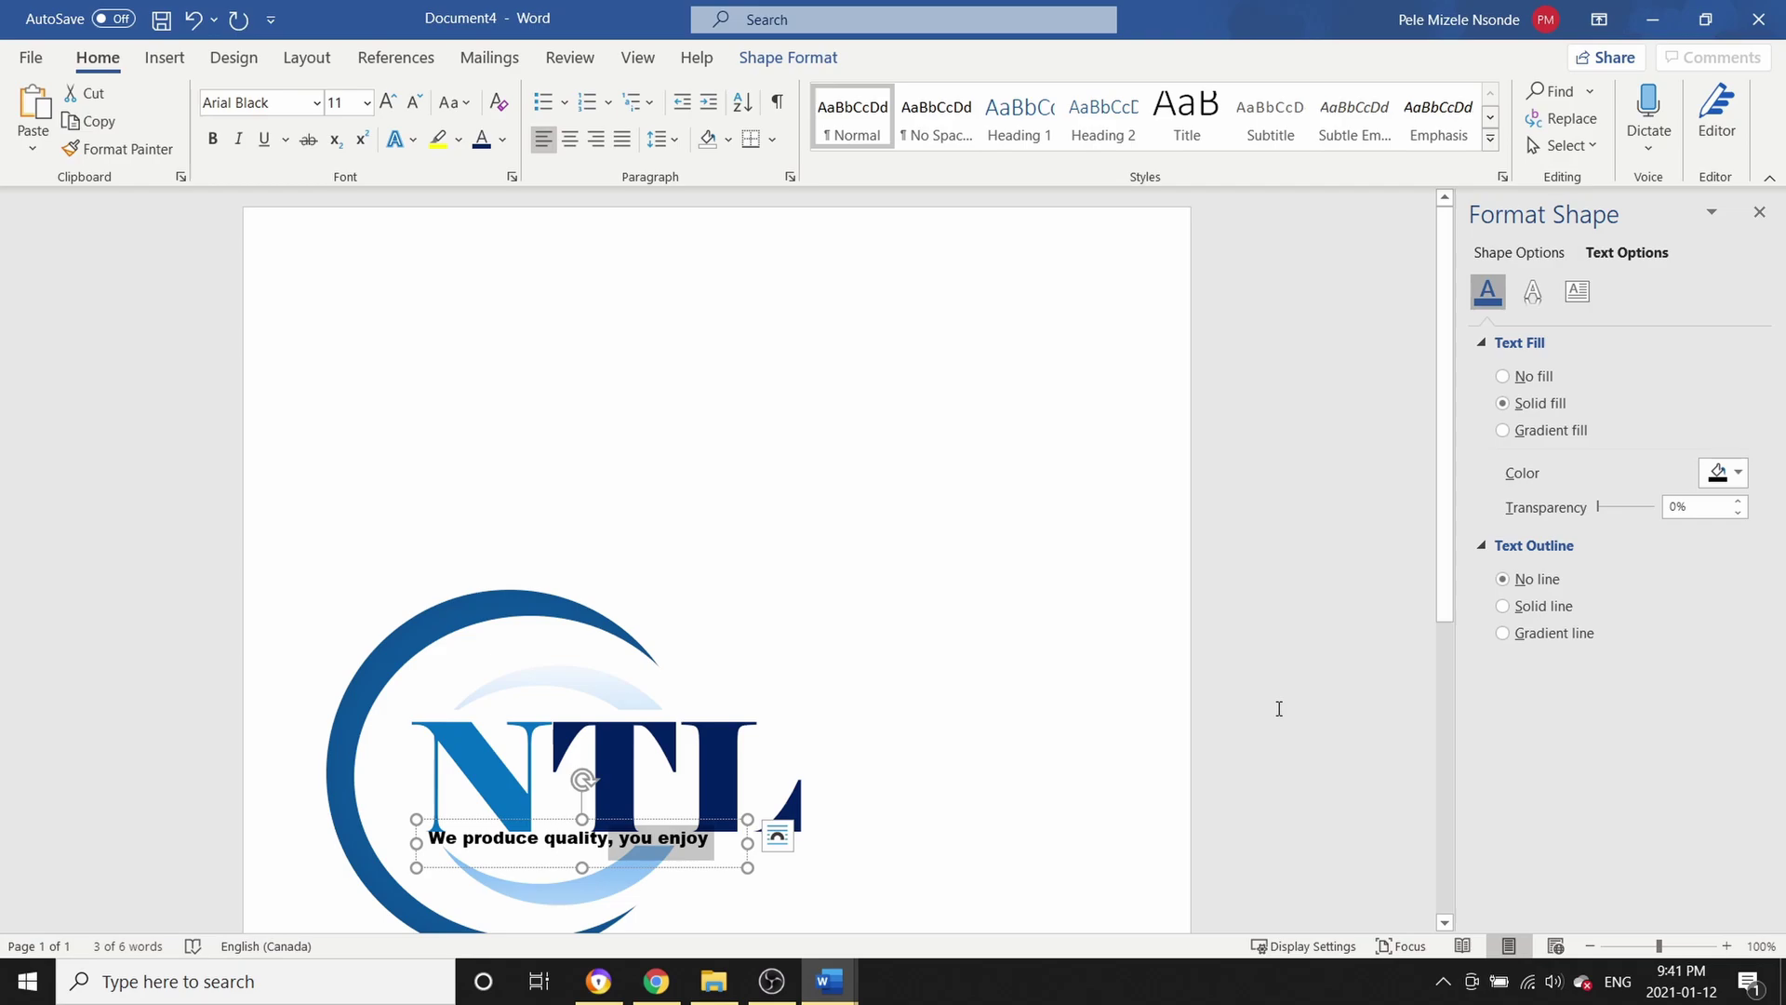
{"action": "key", "text": "Delete"}
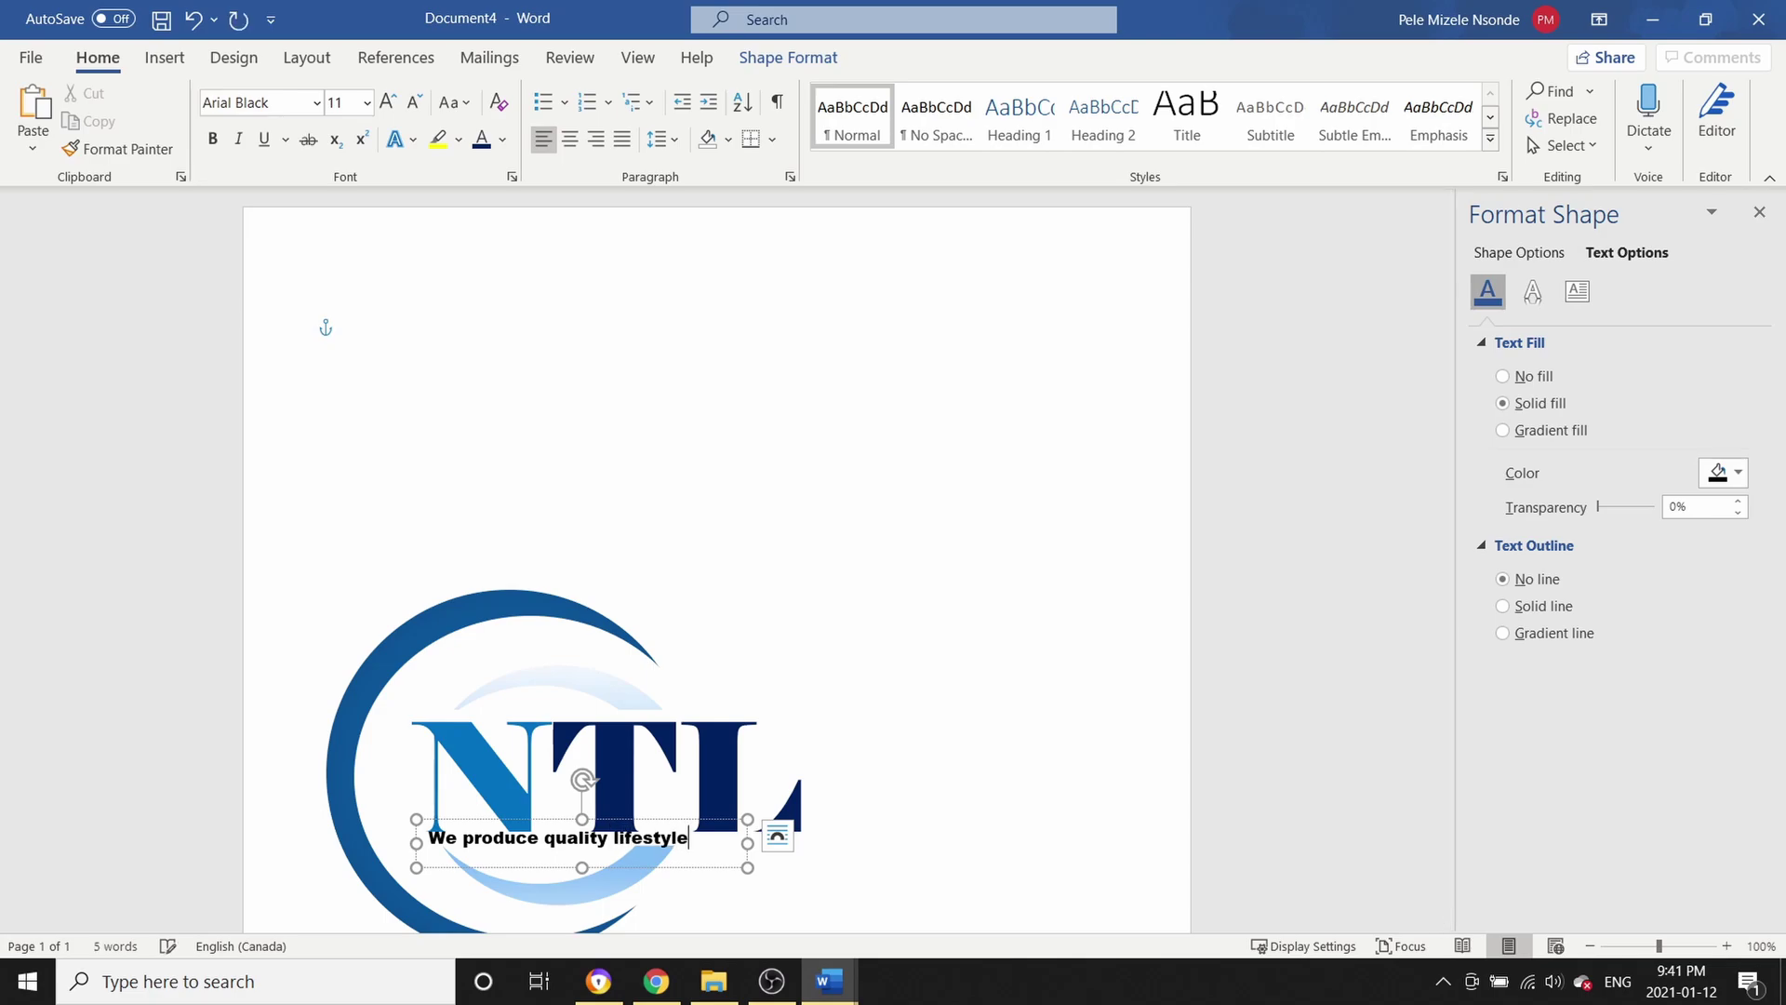
{"action": "left_click", "coordinate": [1067, 734]}
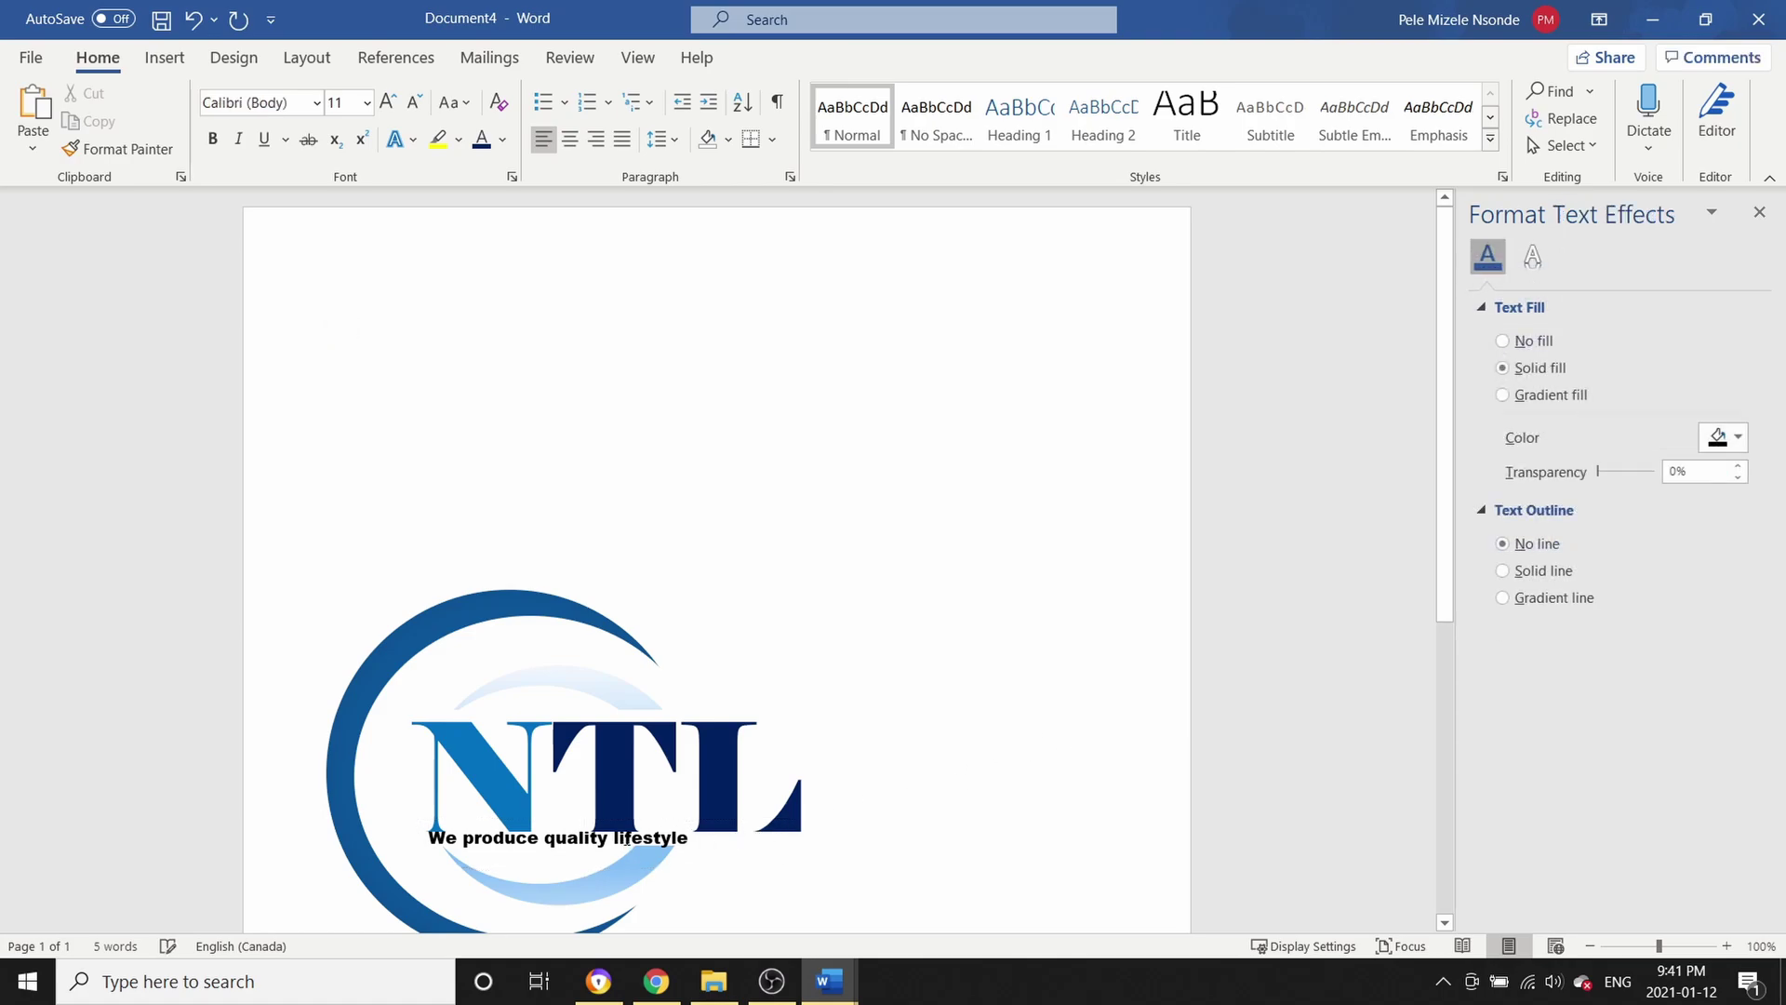
{"action": "left_click", "coordinate": [625, 837]}
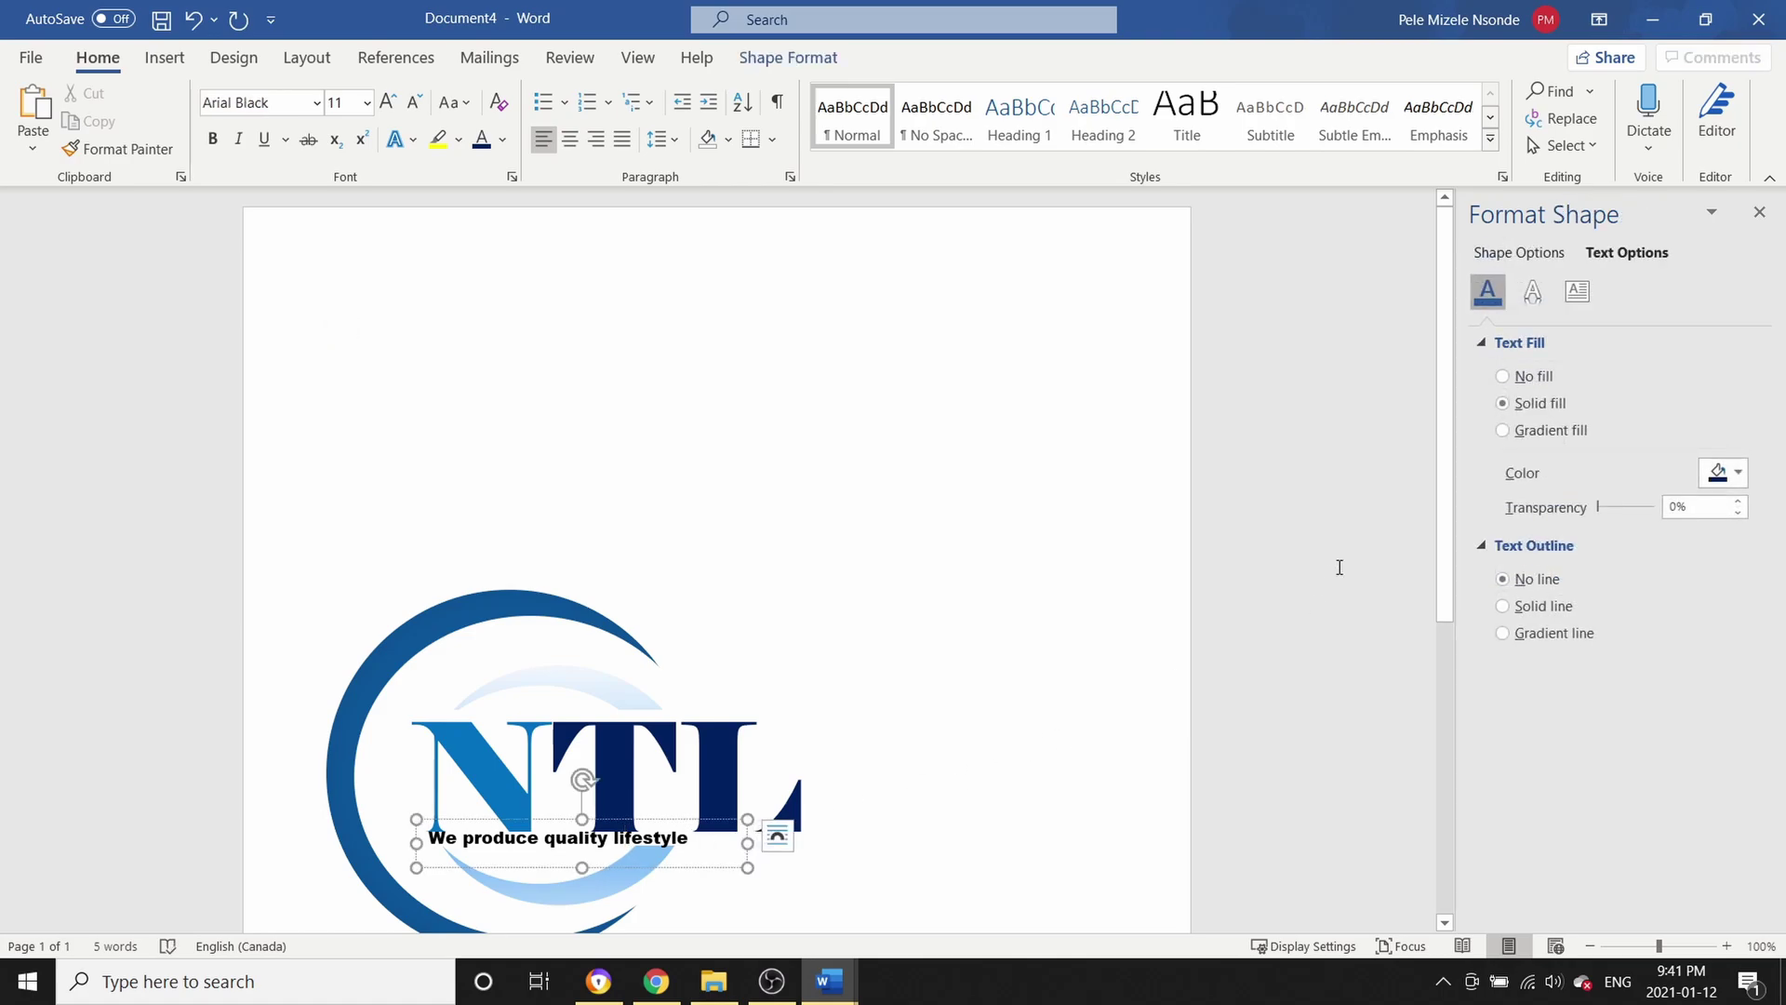
{"action": "left_click", "coordinate": [1107, 707]}
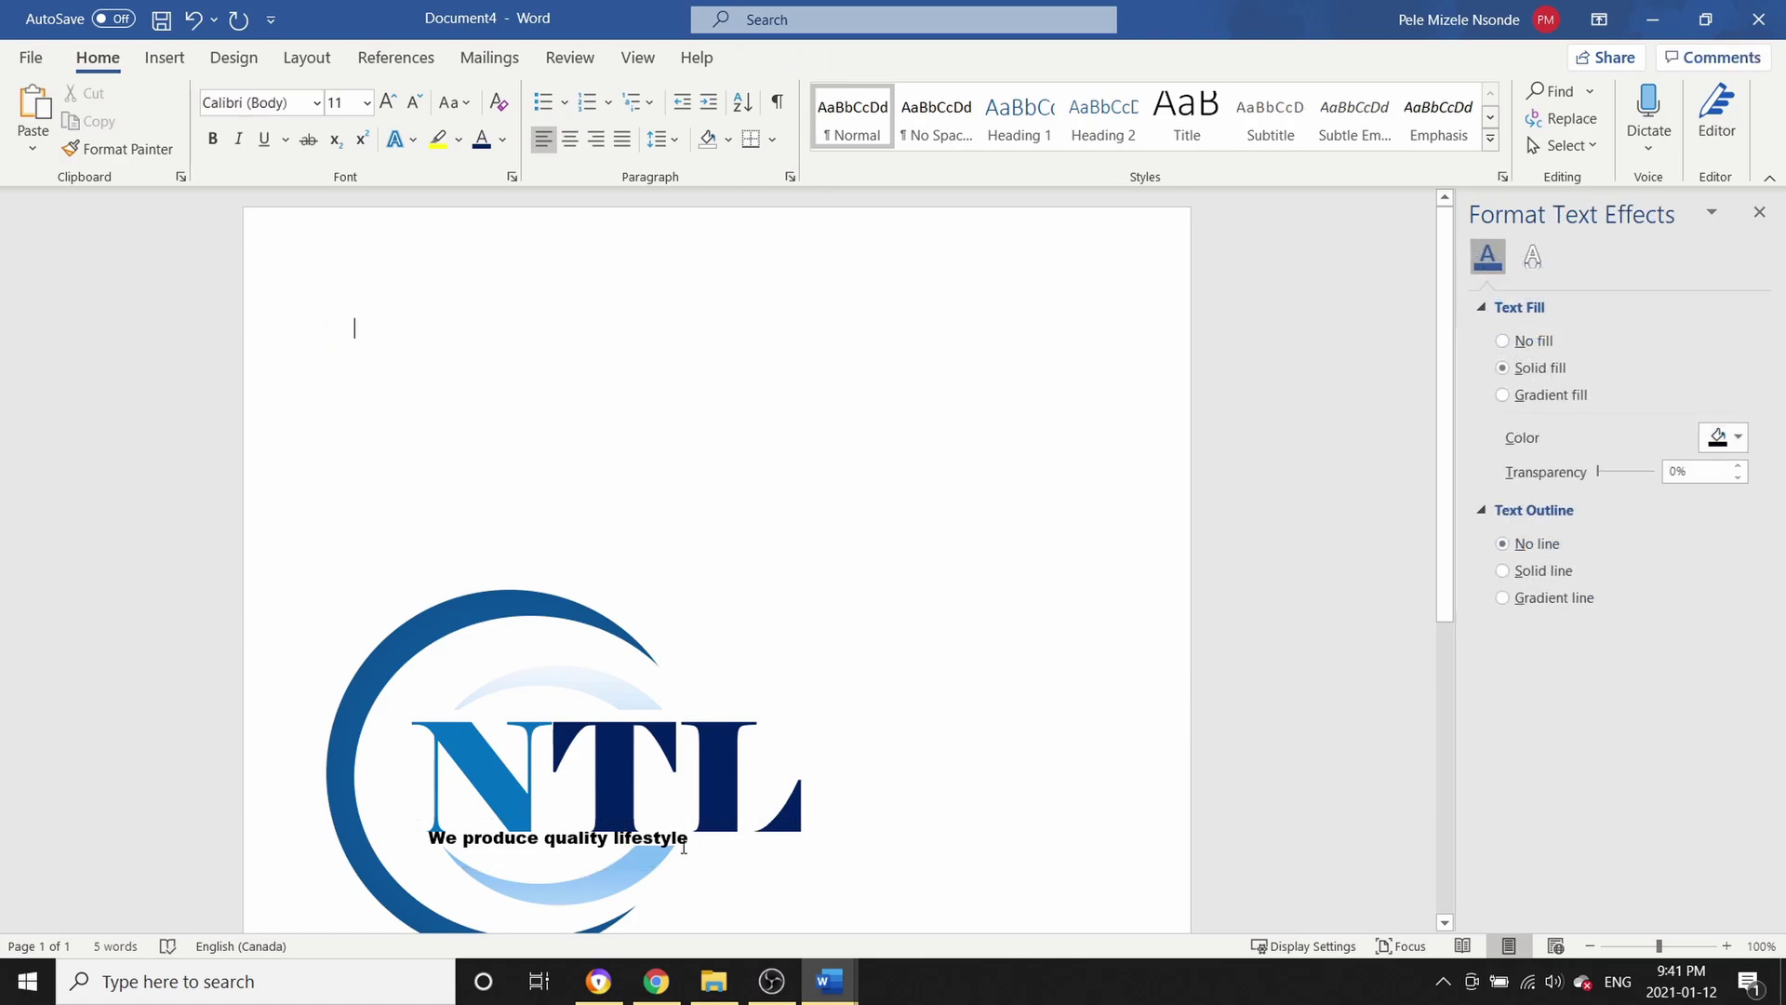
Send the 'We produce quality lifestyle' text box one layer backward in the logo
{"action": "left_click", "coordinate": [636, 838]}
{"action": "left_click", "coordinate": [622, 820]}
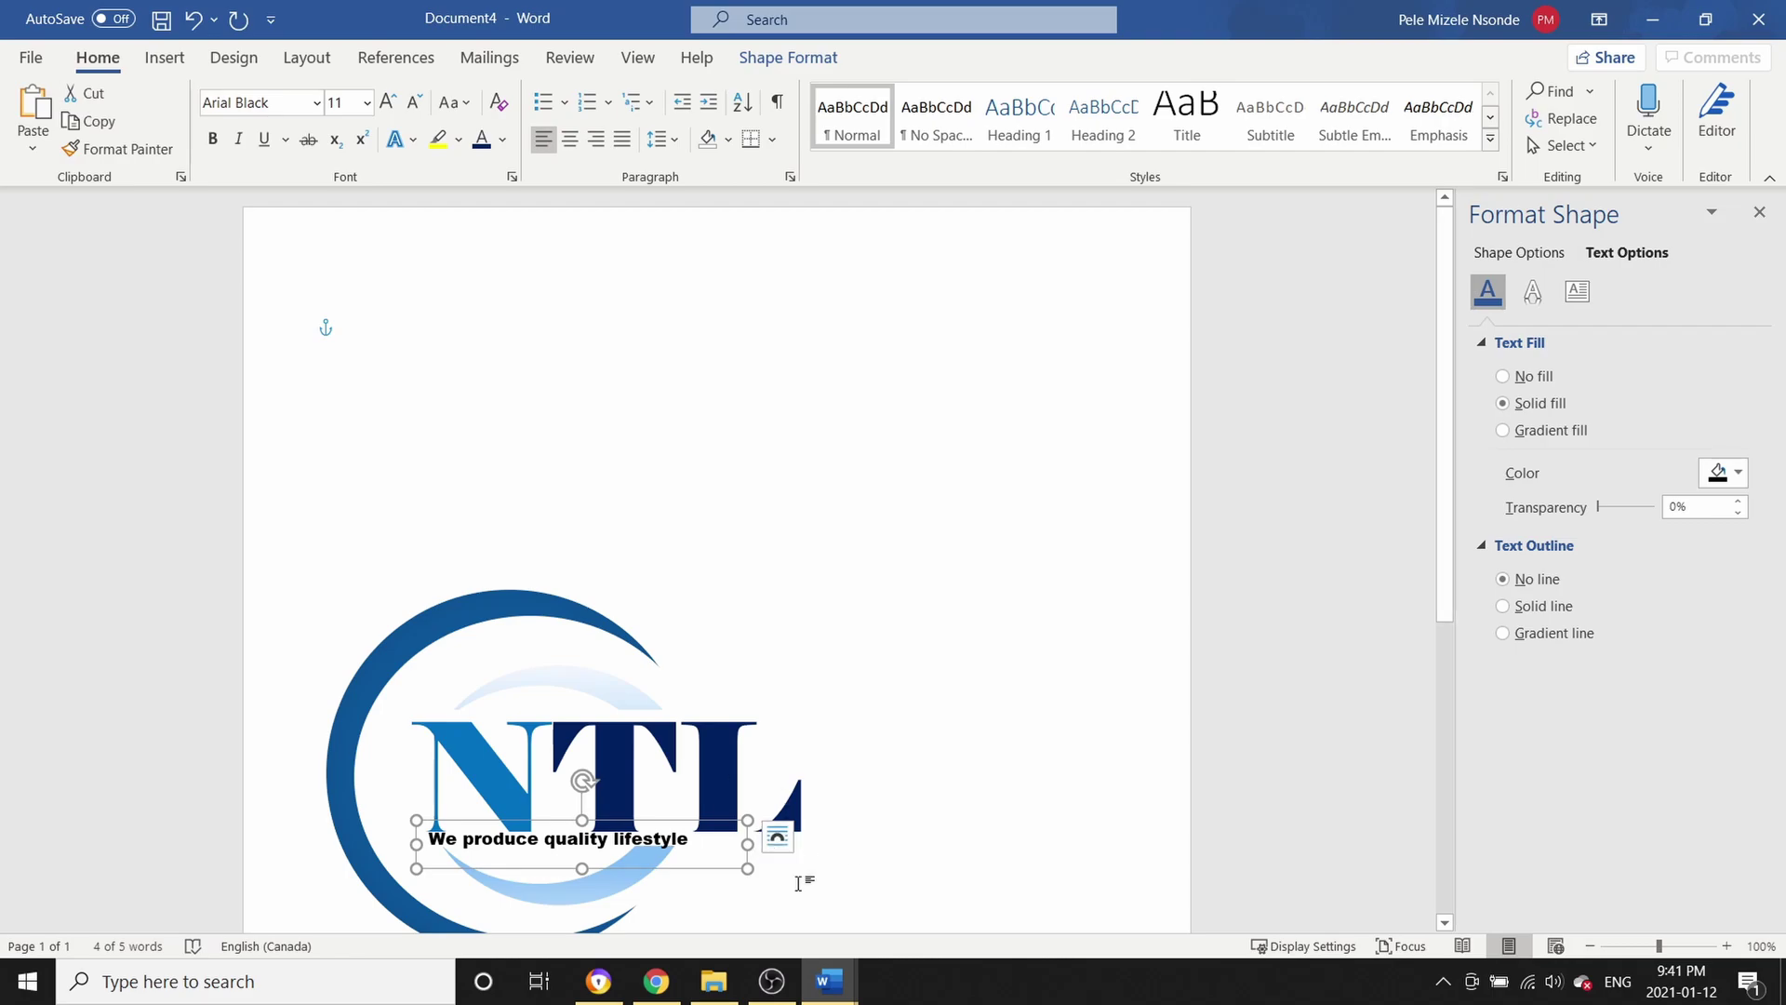
{"action": "right_click", "coordinate": [621, 838]}
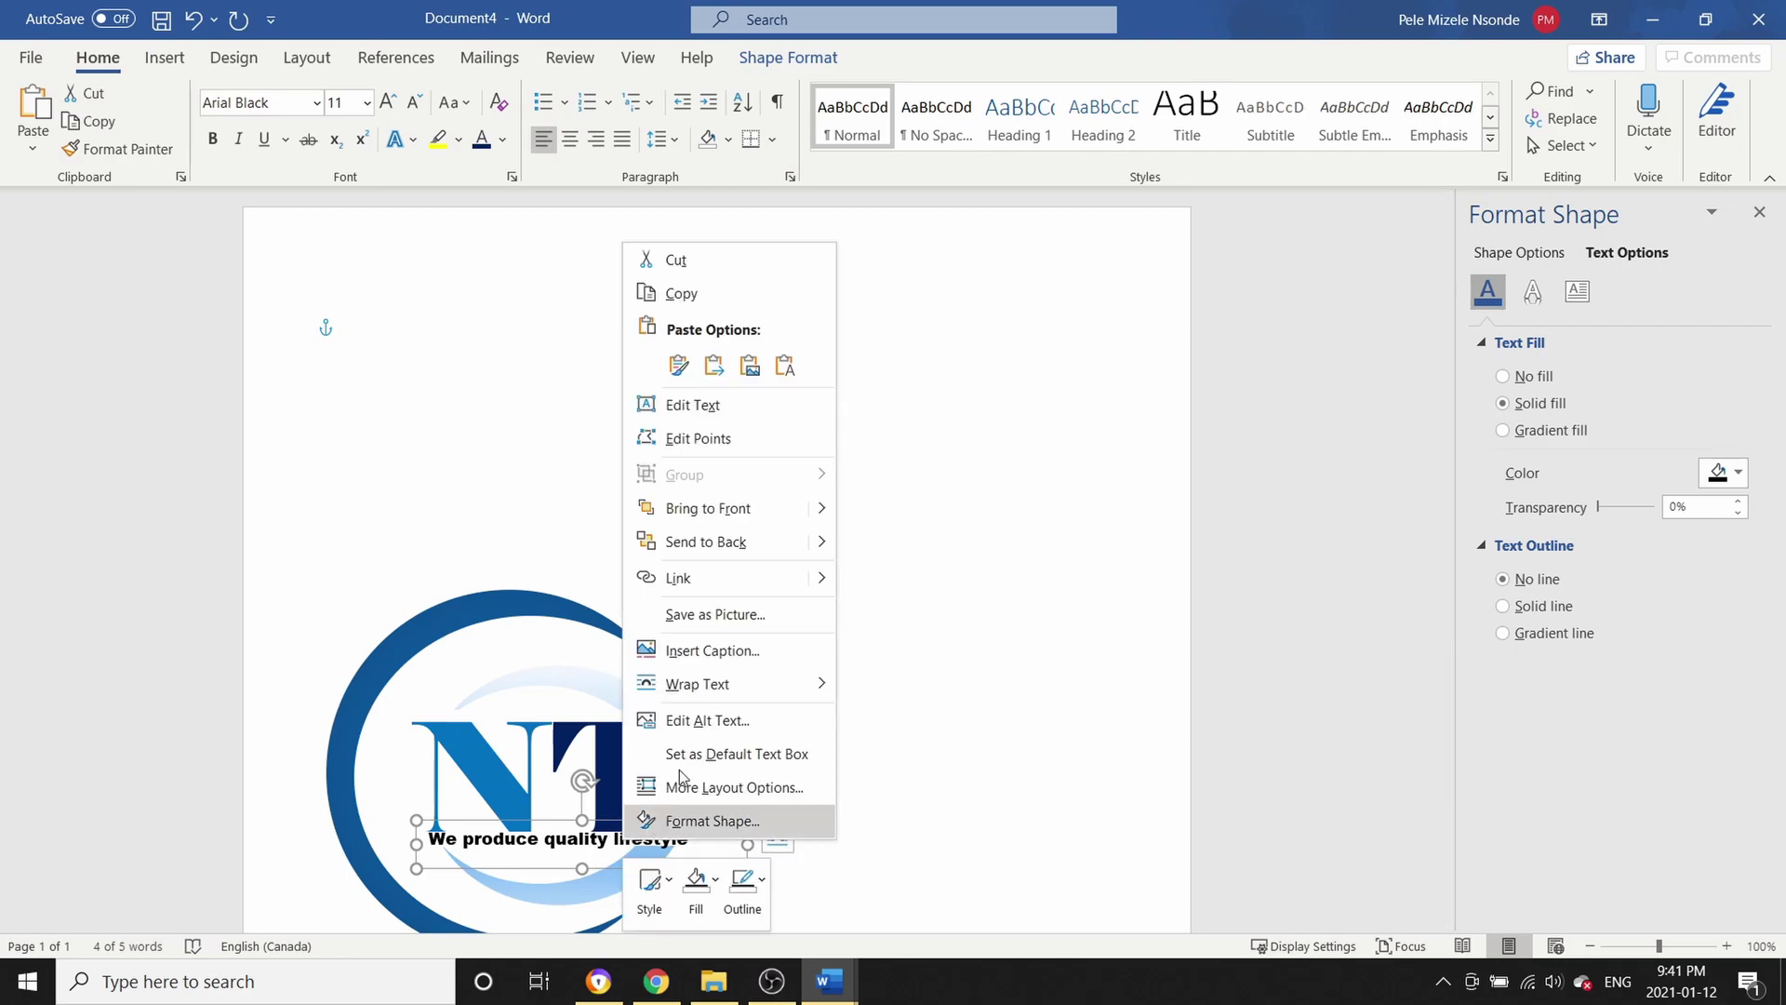
{"action": "mouse_move", "coordinate": [791, 541]}
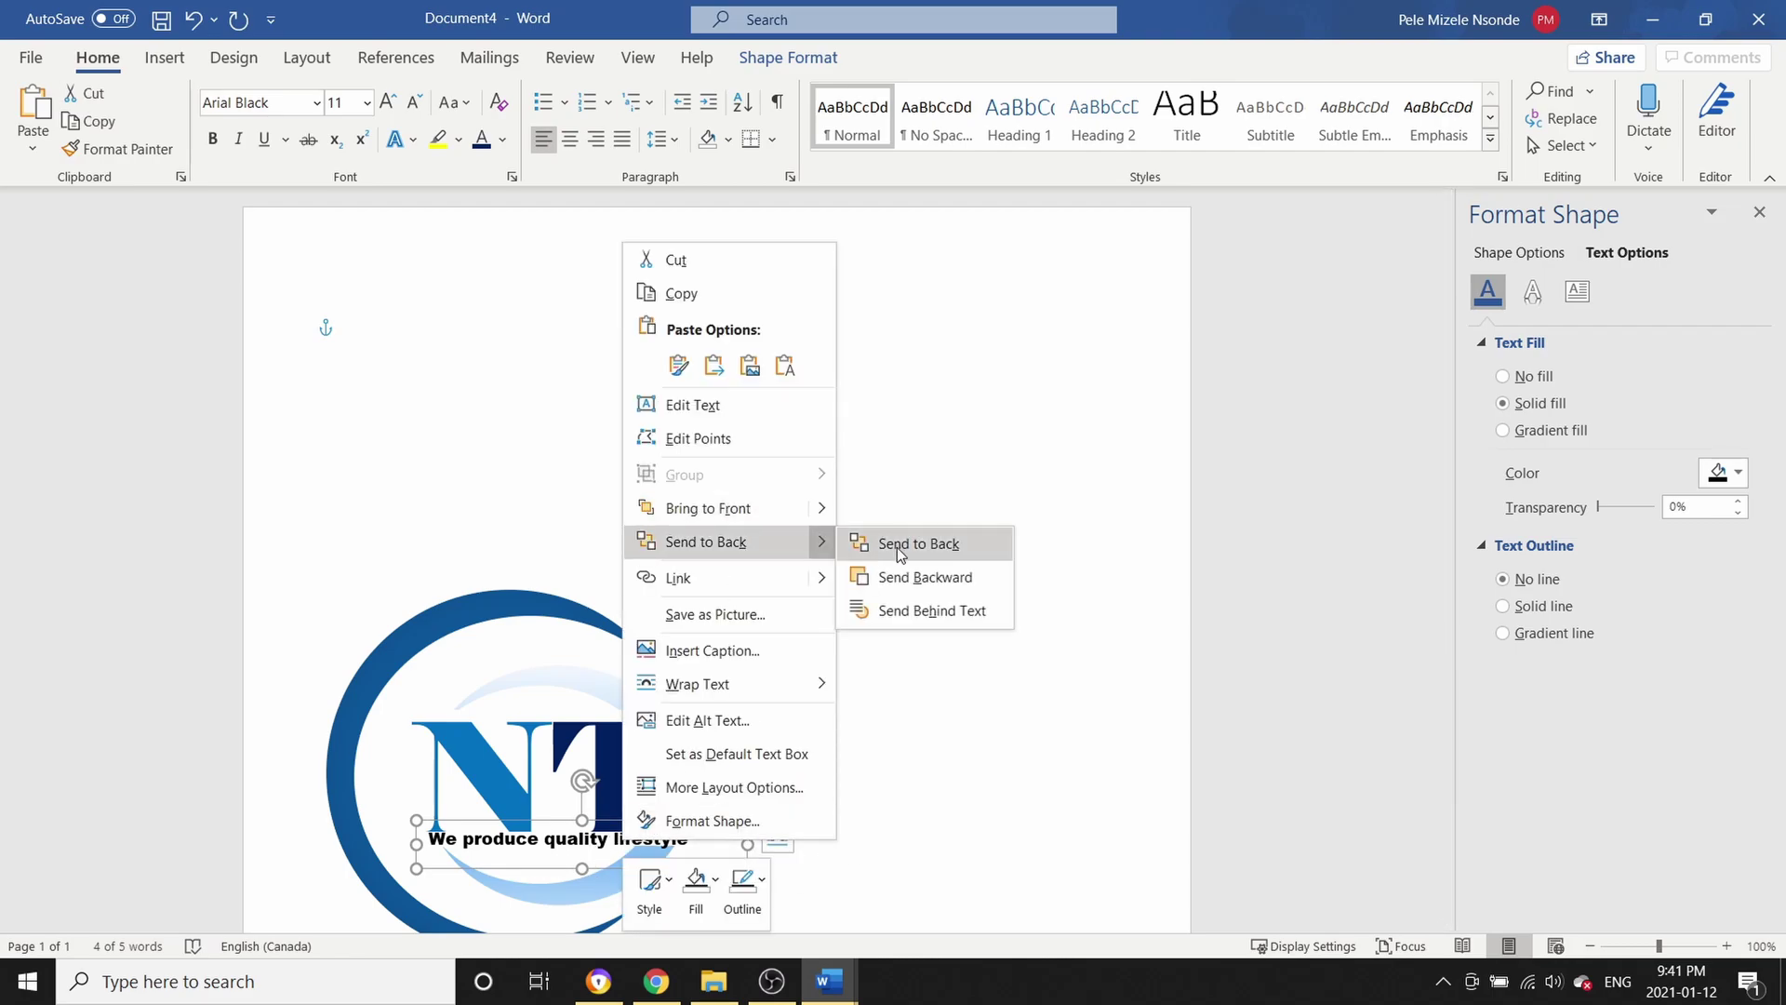
{"action": "left_click", "coordinate": [945, 577]}
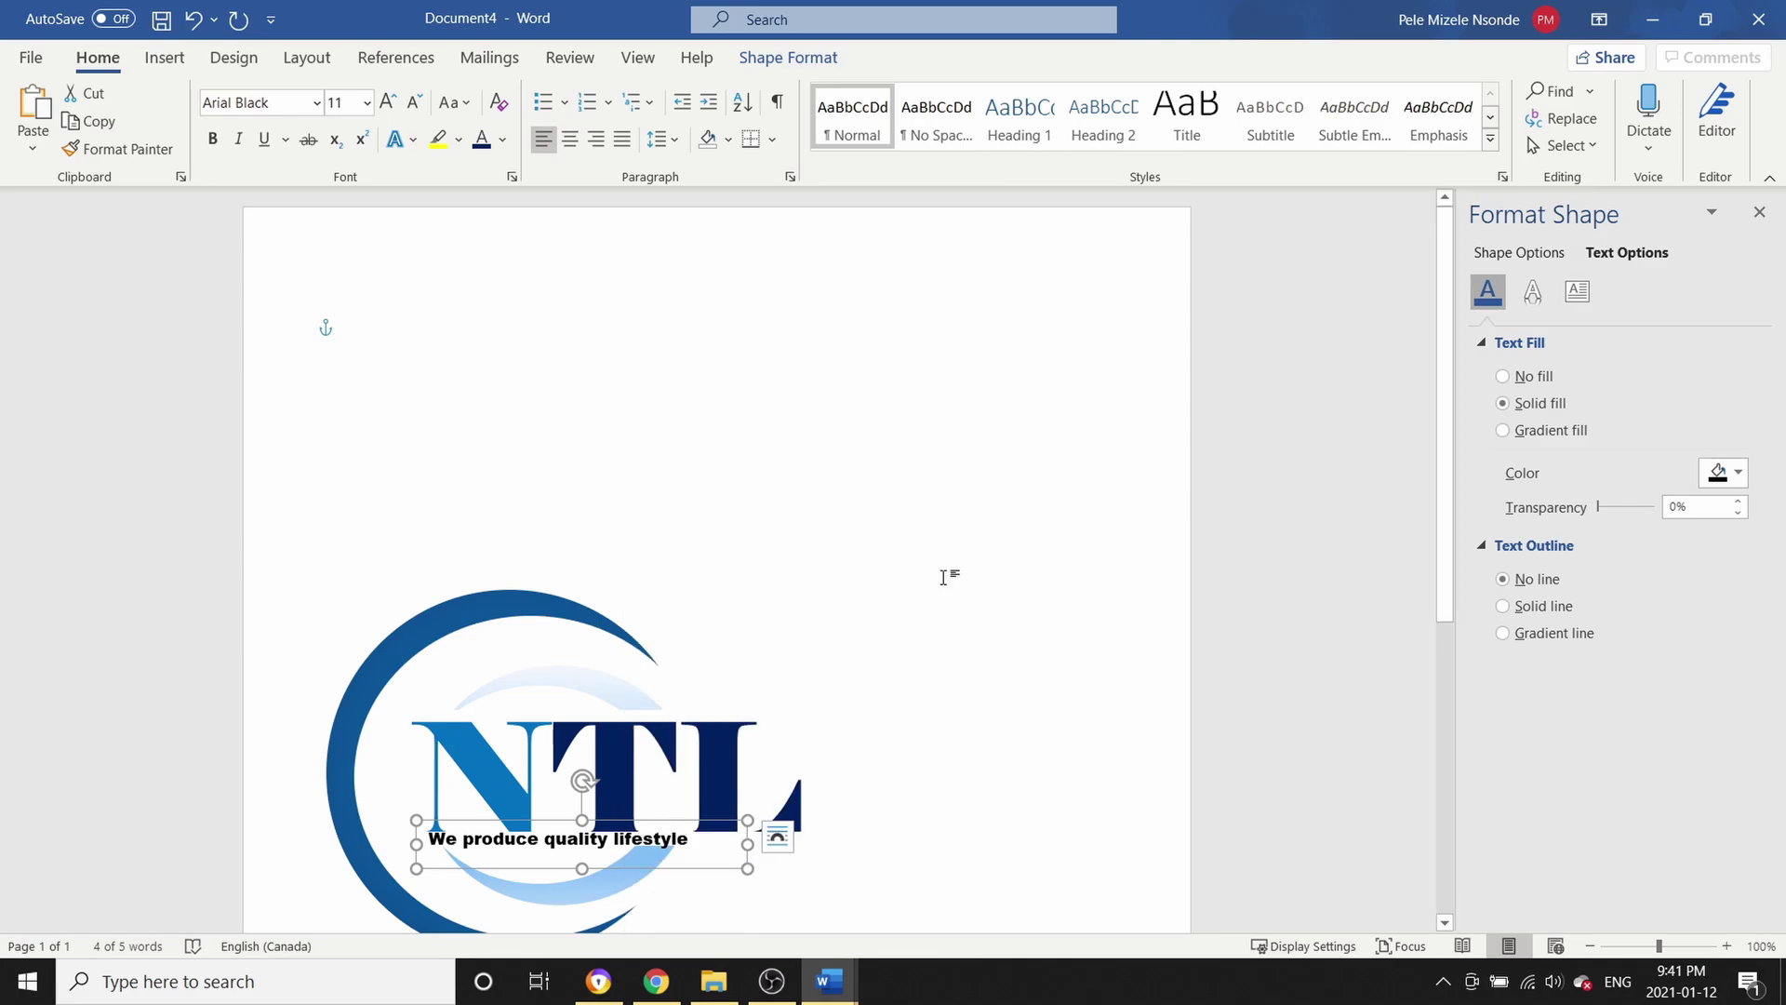
{"action": "right_click", "coordinate": [642, 839]}
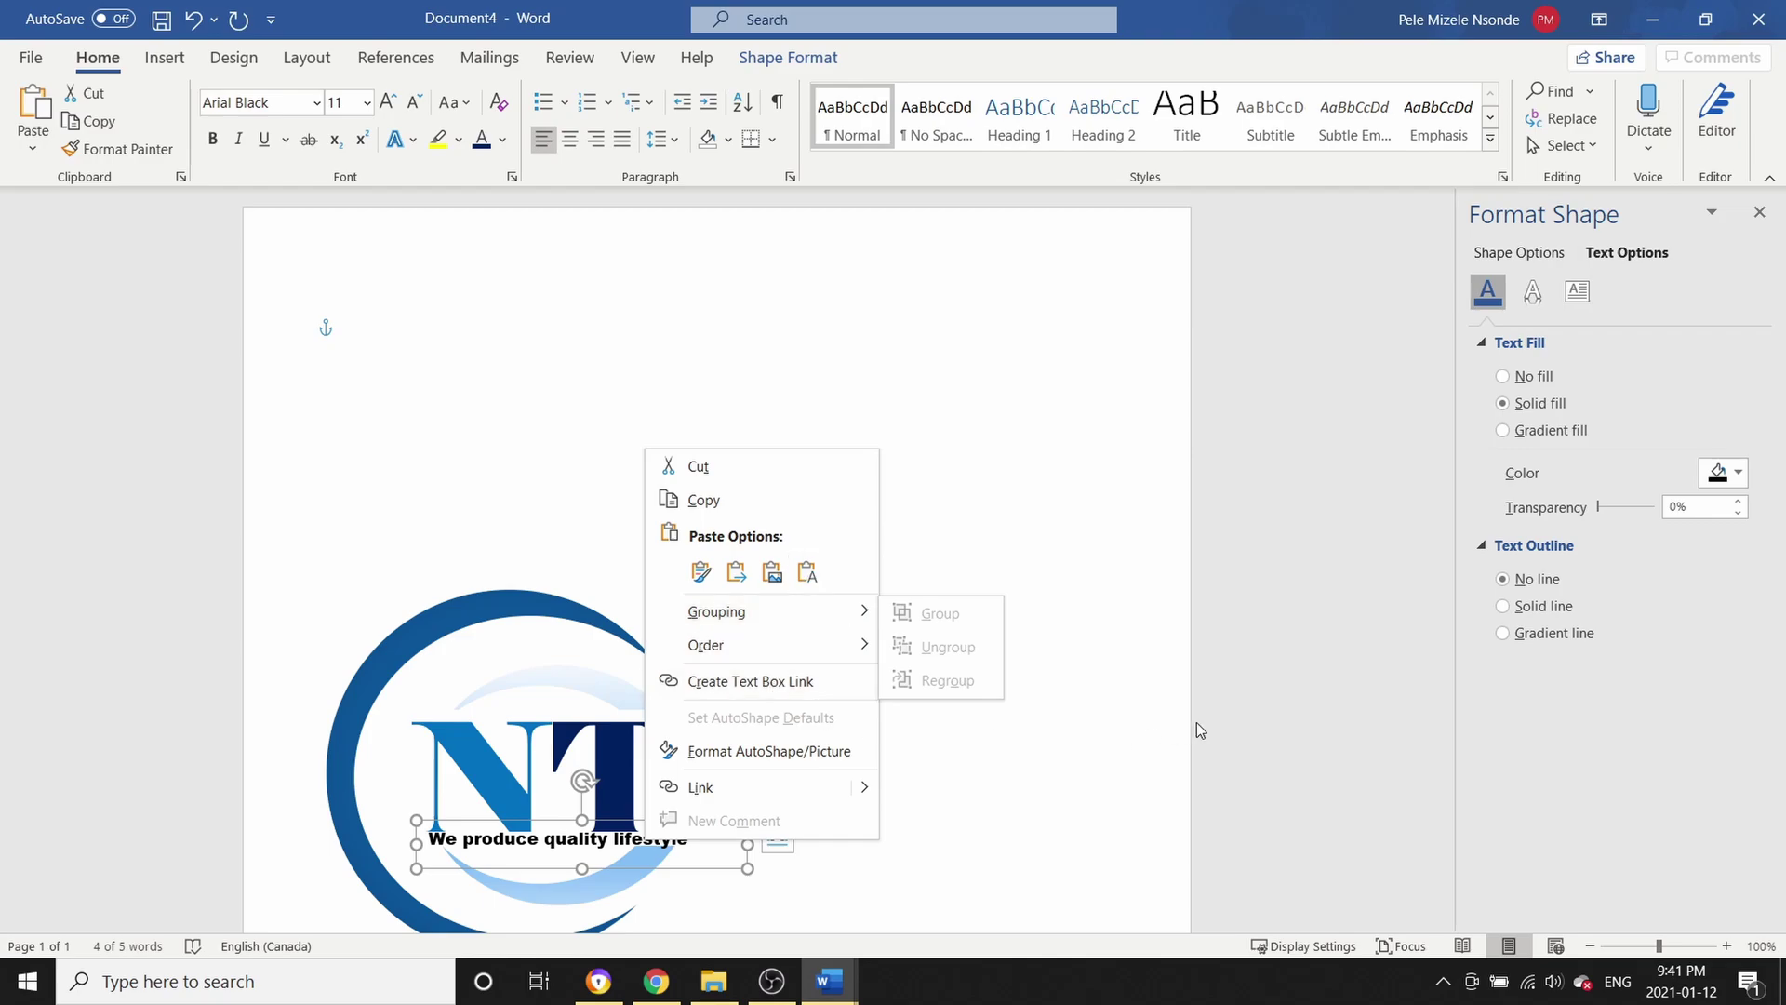
{"action": "left_click", "coordinate": [1088, 758]}
{"action": "left_click", "coordinate": [1031, 569]}
{"action": "scroll", "coordinate": [1028, 562], "scroll_direction": "down", "scroll_amount": 5}
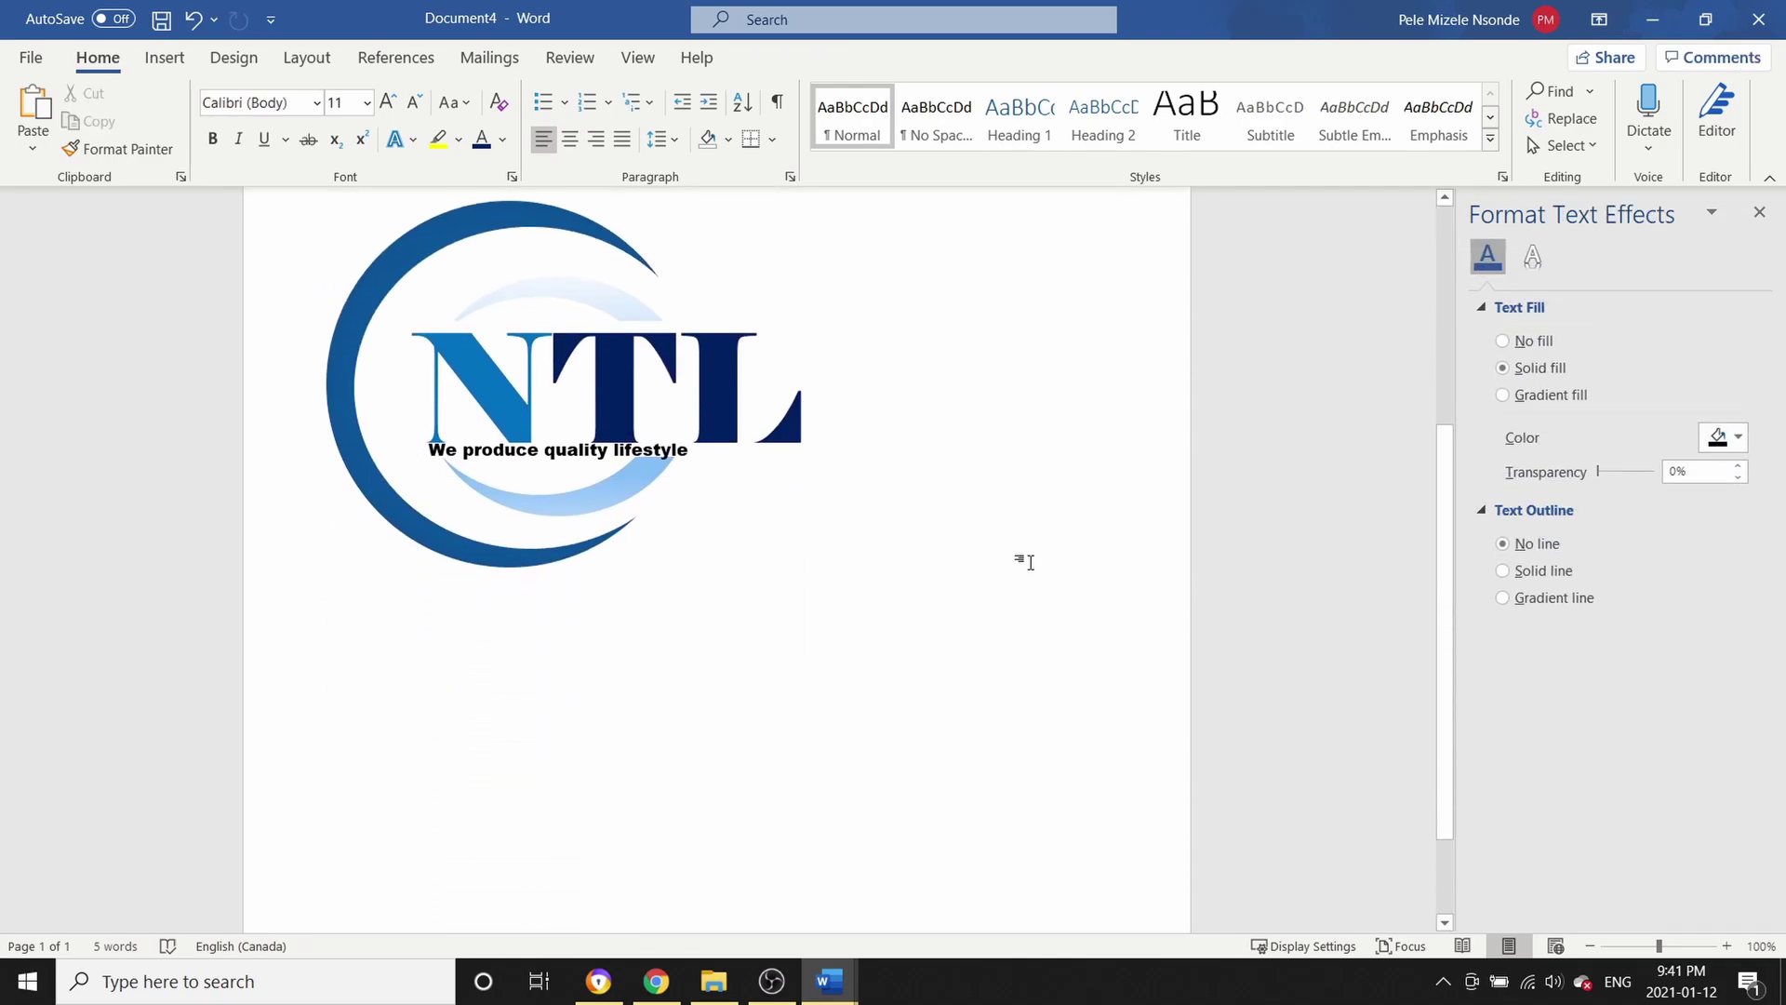